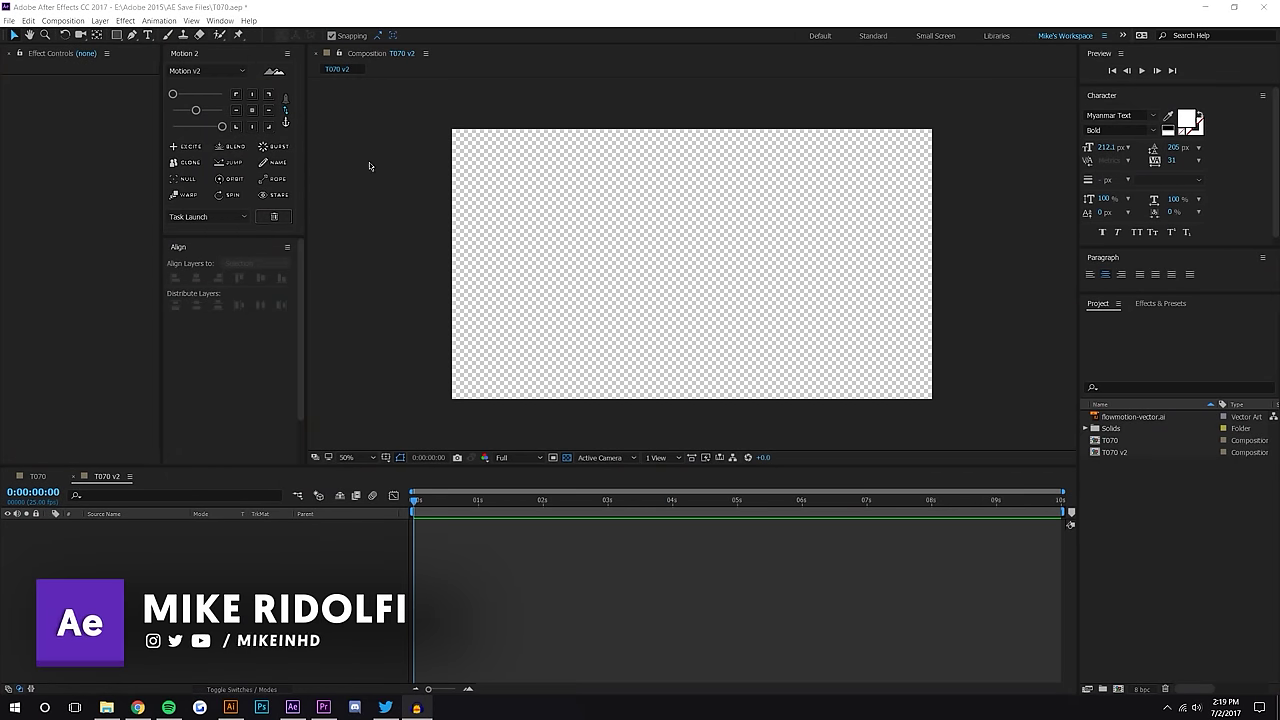
Review the T070 v2 composition's settings, including its preset, size, frame rate and duration
click(62, 21)
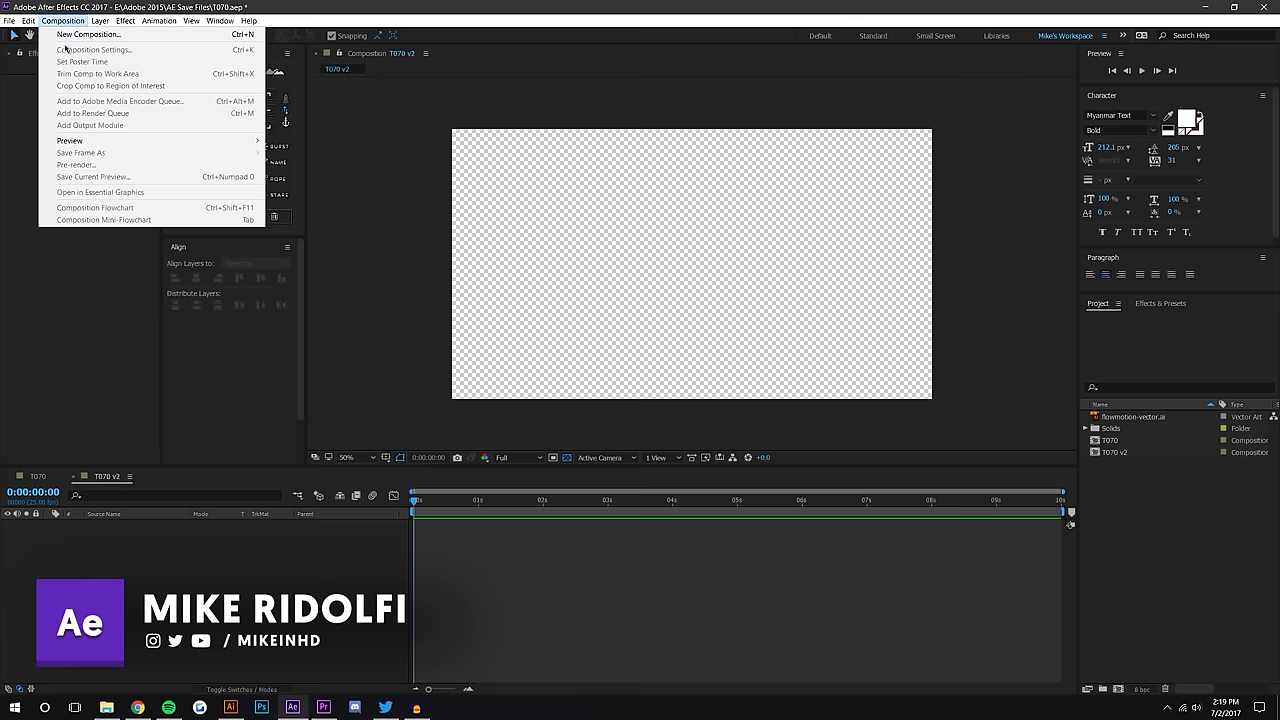
click(129, 573)
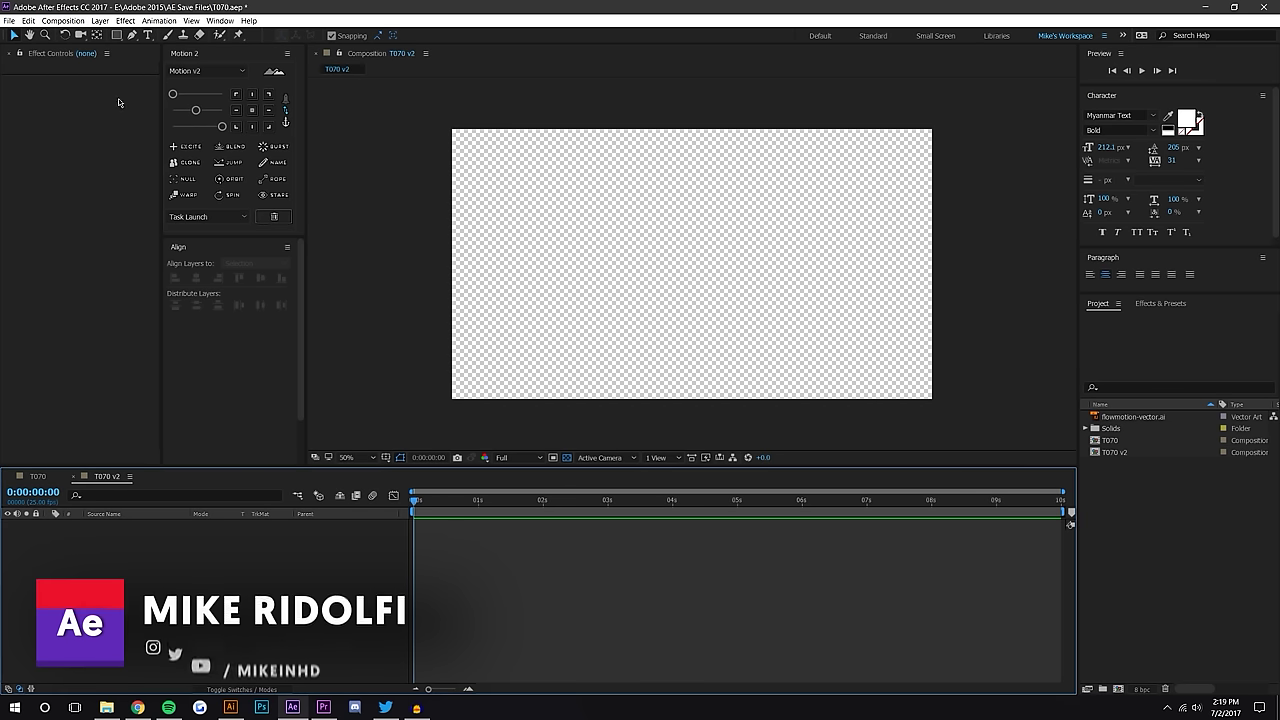
click(66, 23)
click(92, 49)
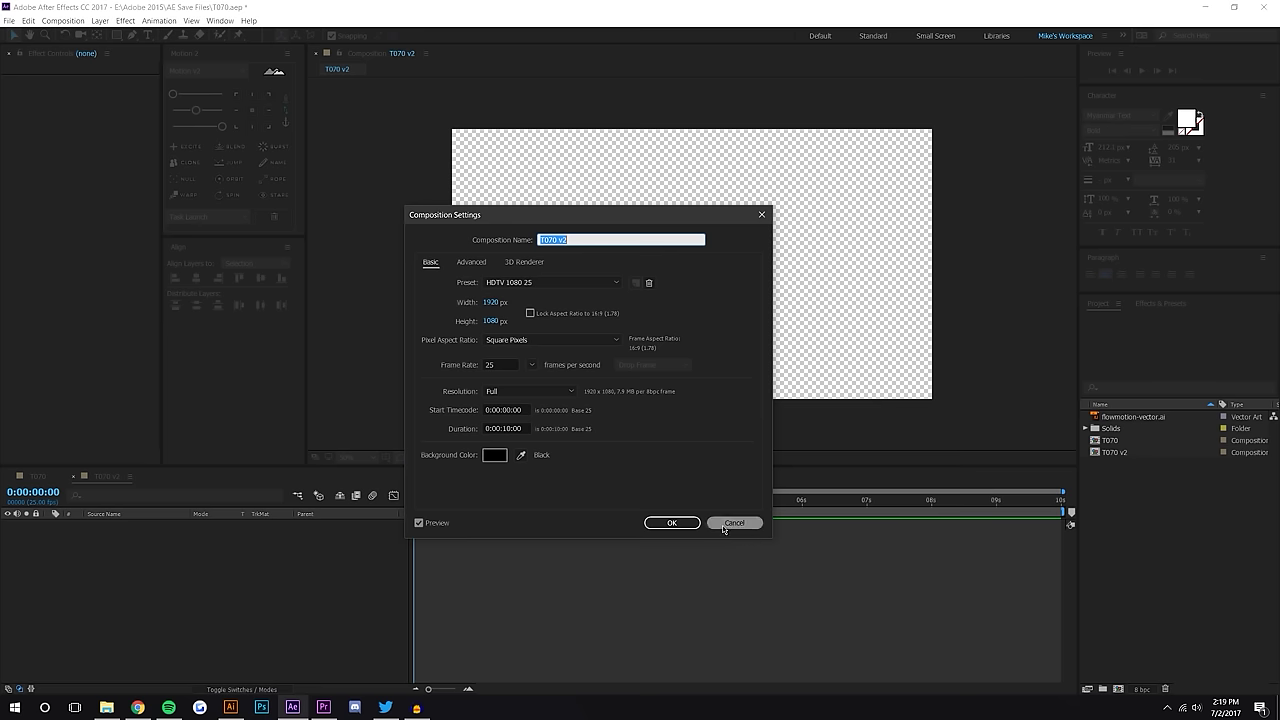
click(672, 523)
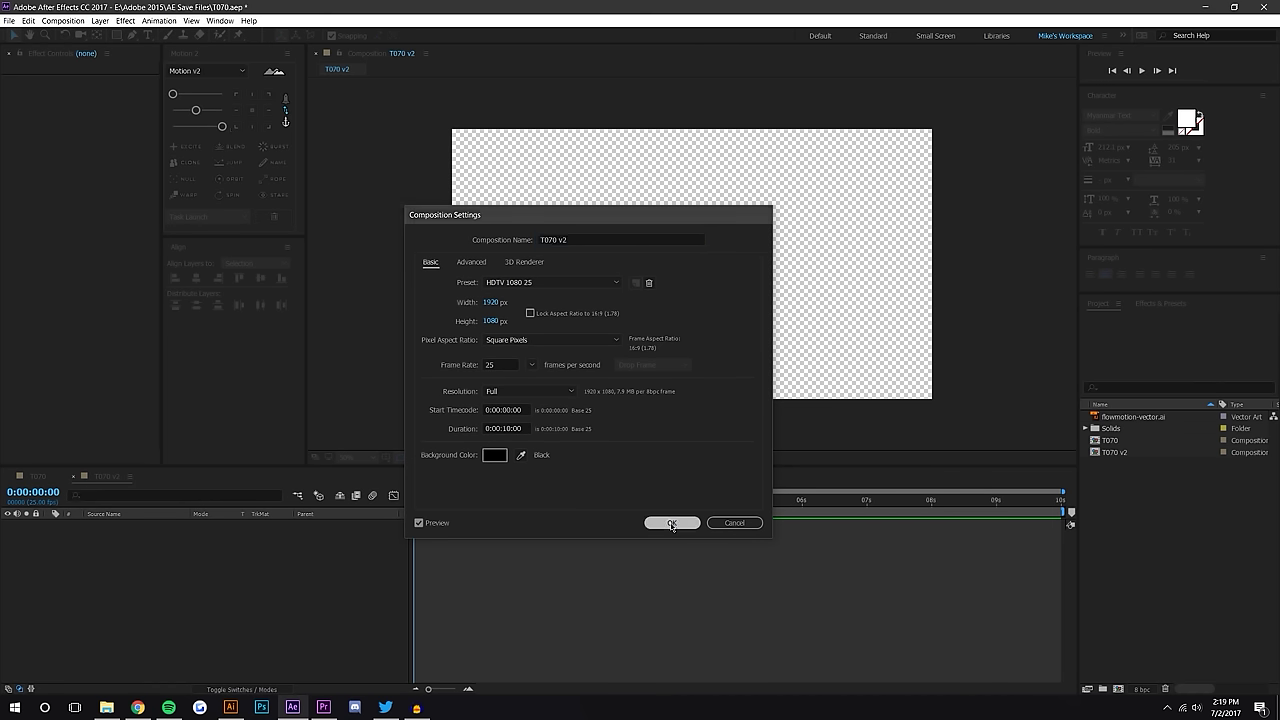
Create a white 1920 x 1080 px solid as the background and lock its layer
click(80, 21)
mouse_move(100, 21)
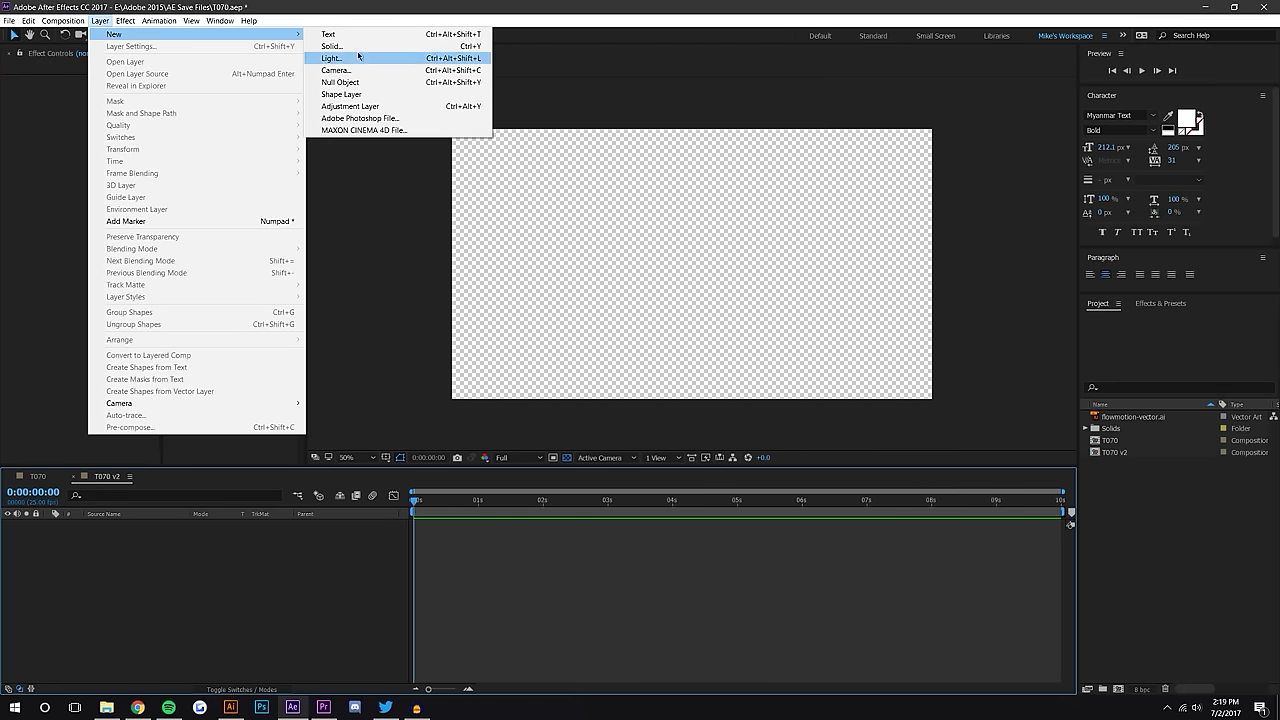
click(330, 47)
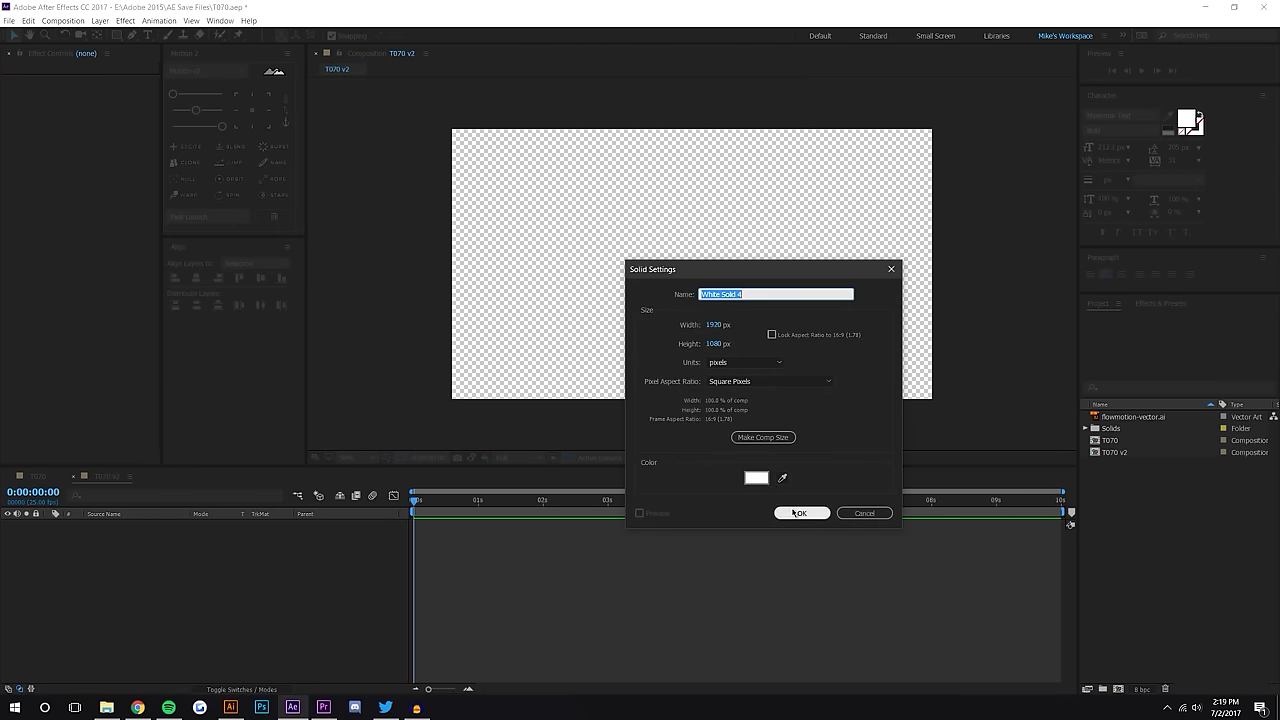
click(801, 513)
click(37, 525)
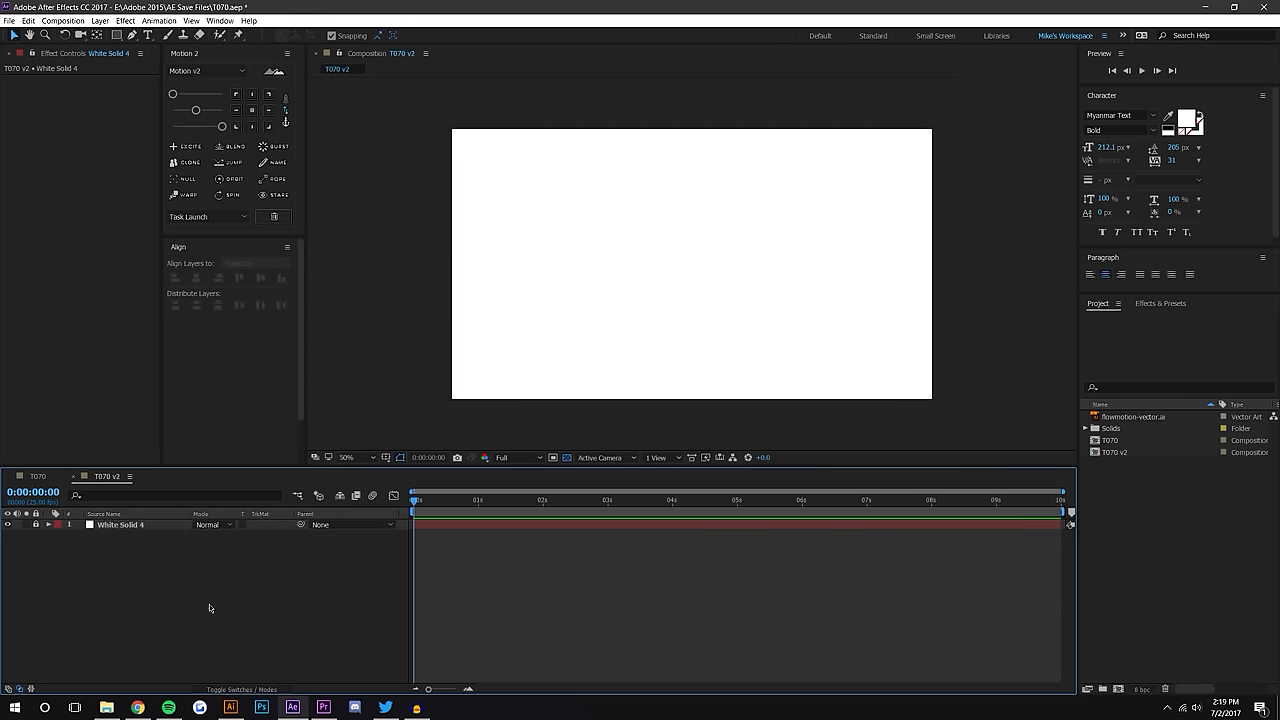
Place flowmotion-vector.ai at the centre of the composition above the white solid and show its scale property
click(1151, 530)
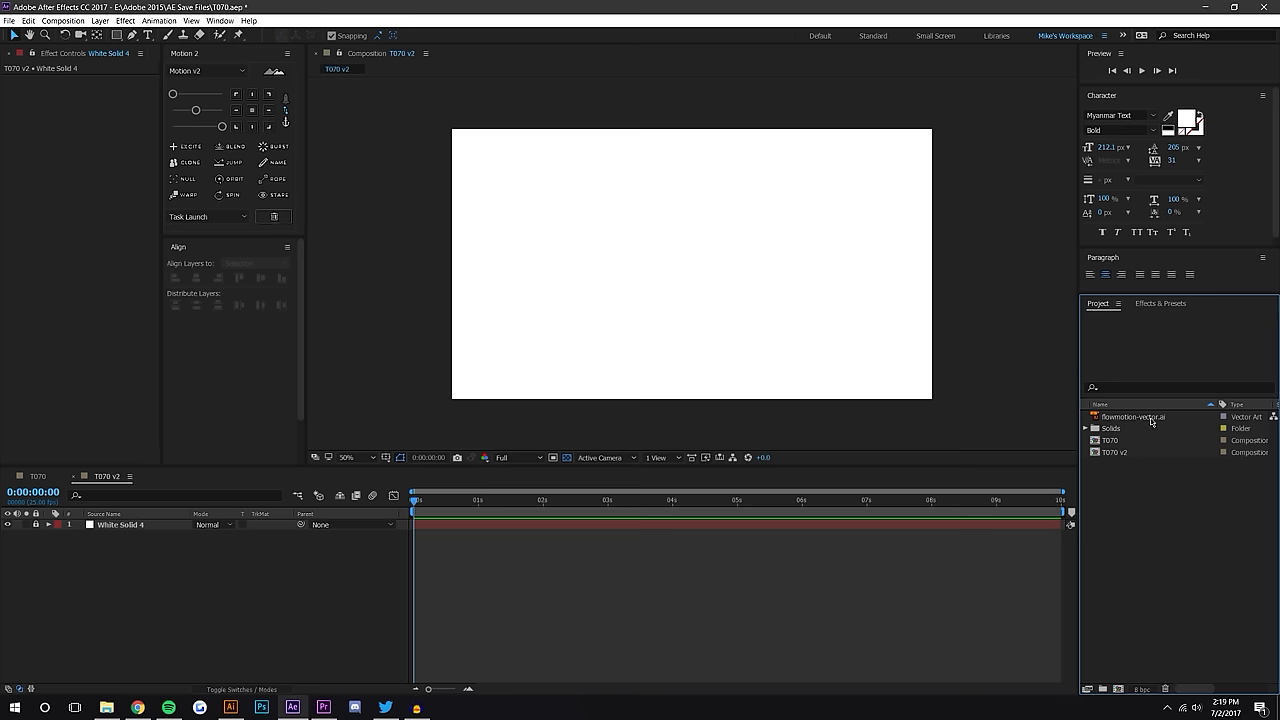
drag(1128, 420, 693, 264)
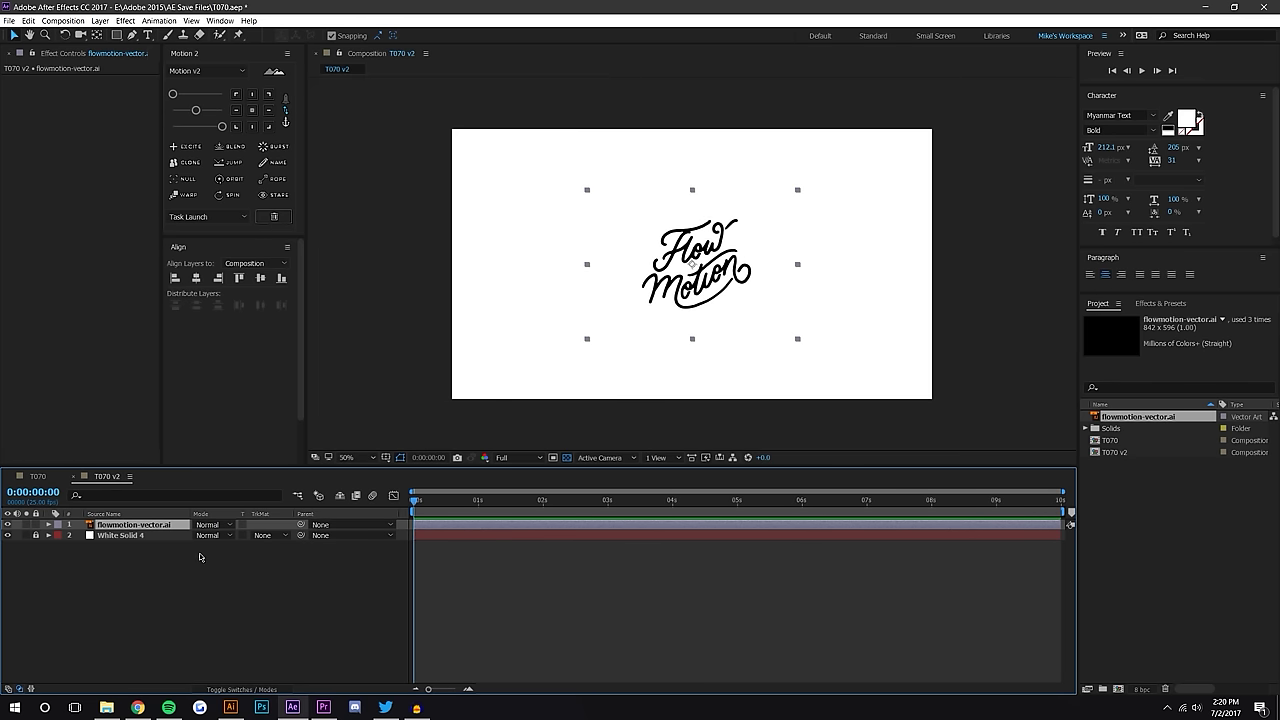
key(s)
key(slash)
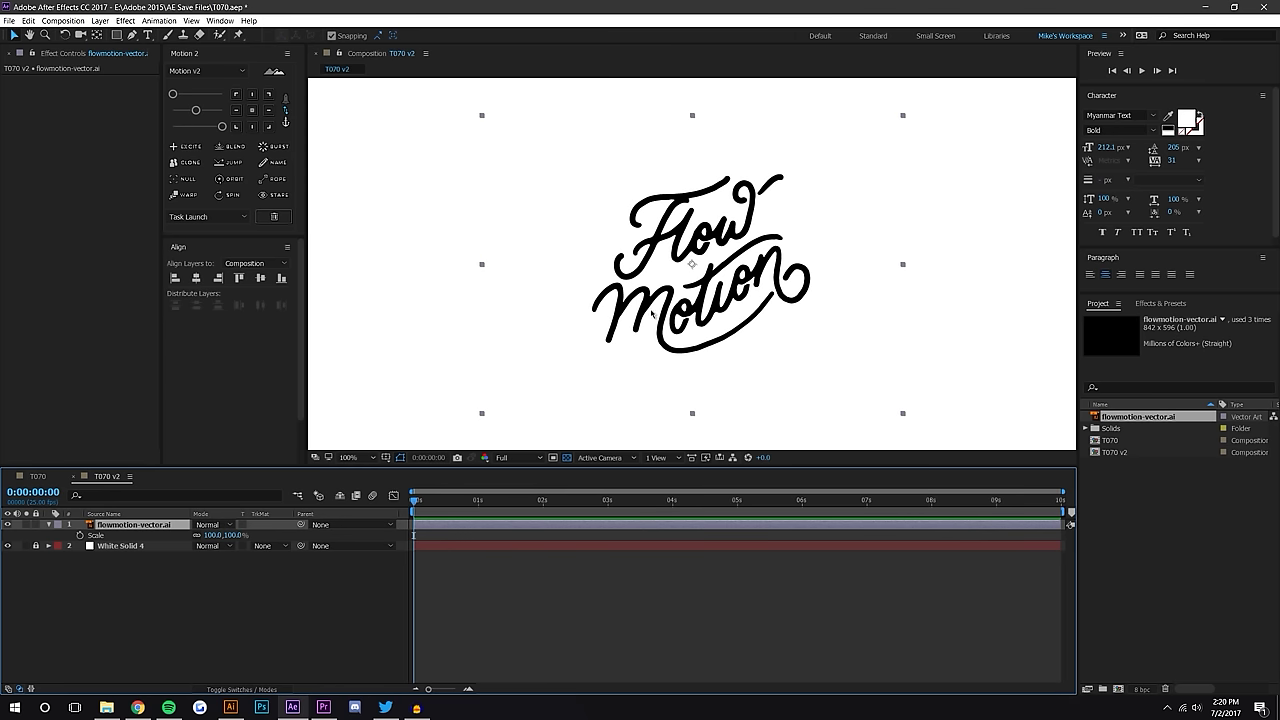
Draw a closed Pen tool mask on the flowmotion-vector.ai layer around the word "Motion", keeping clear of "Flow"
click(131, 34)
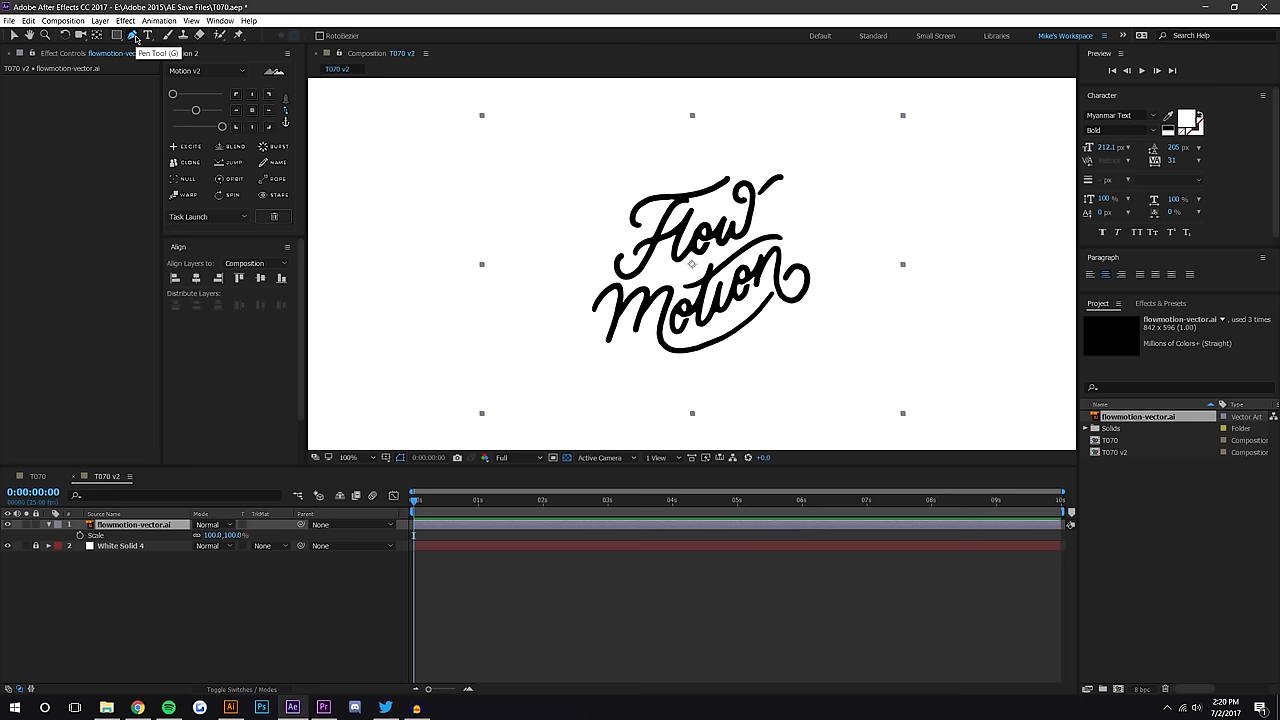
click(567, 307)
click(595, 285)
click(614, 280)
click(627, 284)
click(659, 274)
click(704, 263)
click(722, 250)
click(769, 224)
click(840, 233)
click(821, 336)
click(642, 386)
click(591, 352)
click(567, 307)
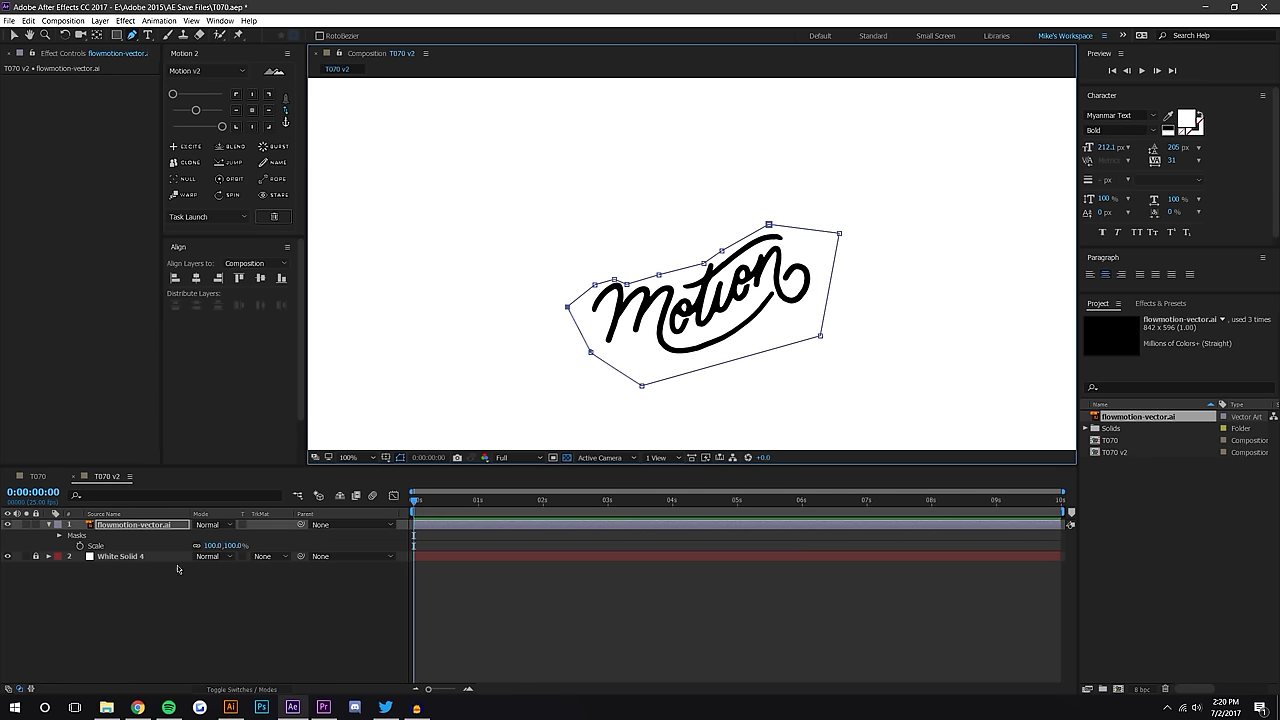
Invert the mask on the flowmotion-vector.ai layer so that only the word "Flow" is kept
key(m)
click(240, 536)
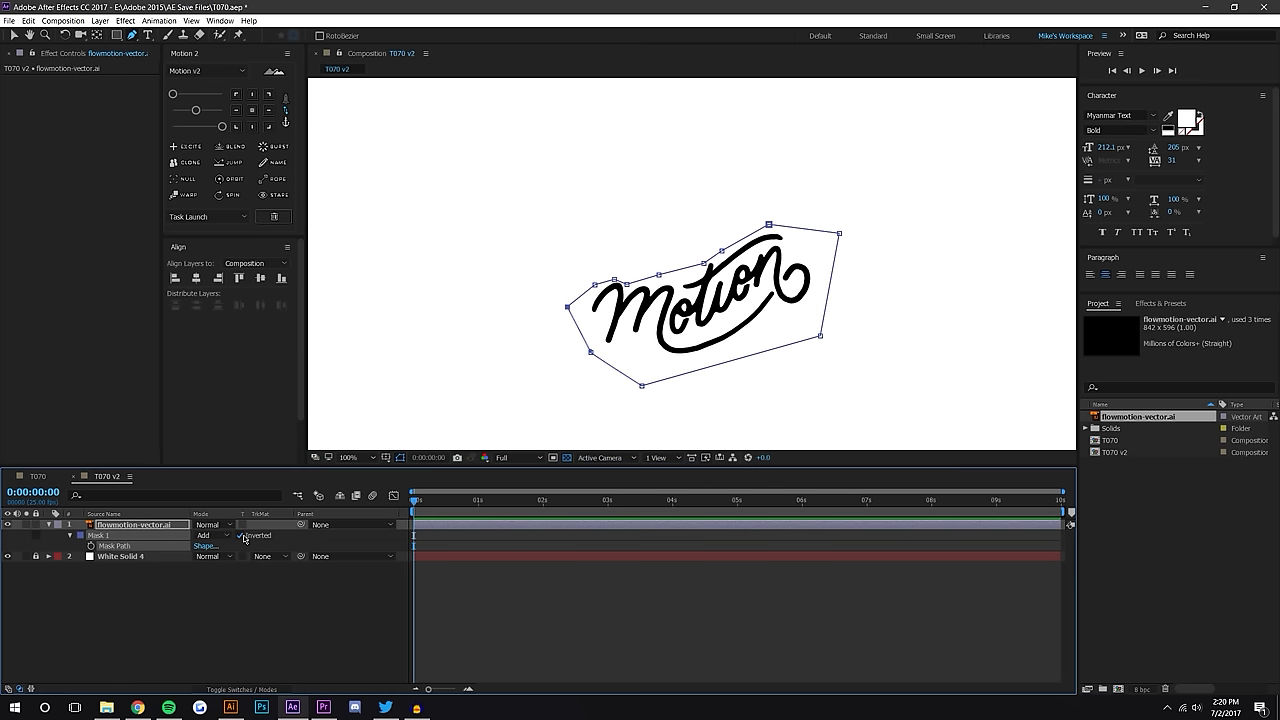
key(v)
click(220, 614)
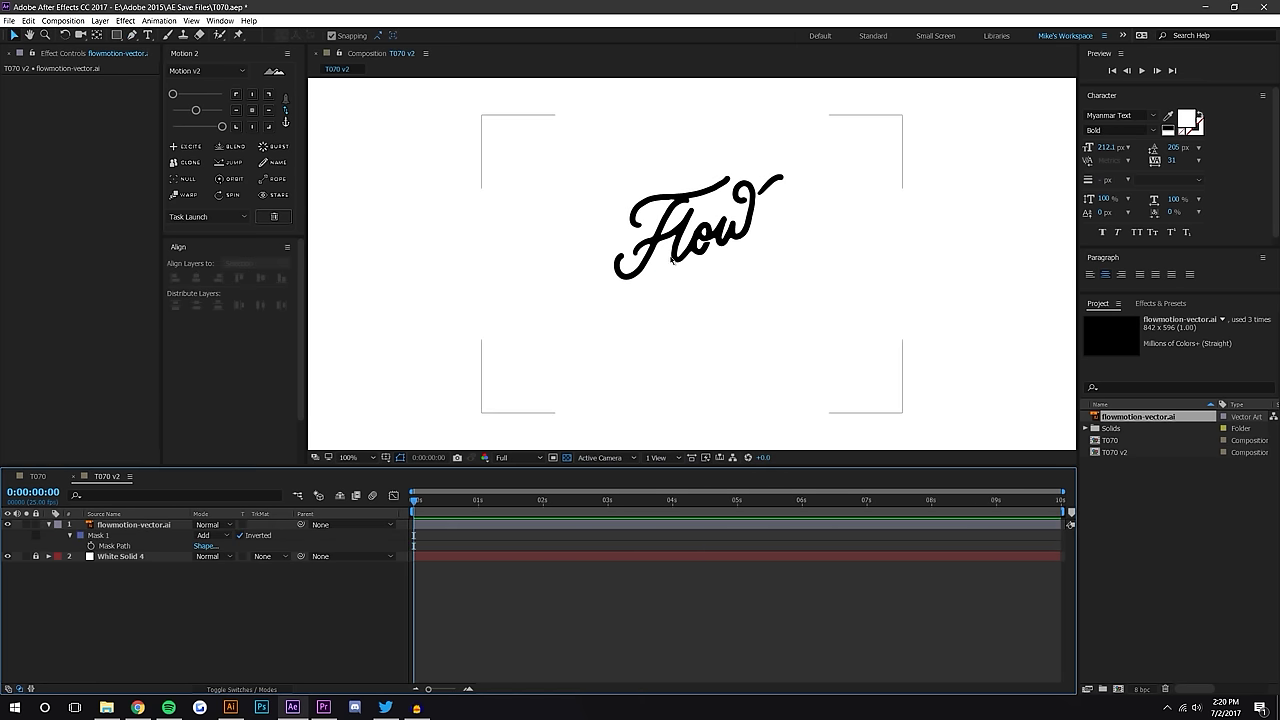
Move the "Flow" artwork down toward the frame's centre and scale its layer to 213.2%
click(672, 256)
mouse_move(697, 268)
mouse_down()
mouse_move(692, 277)
mouse_move(698, 236)
mouse_move(692, 264)
mouse_up()
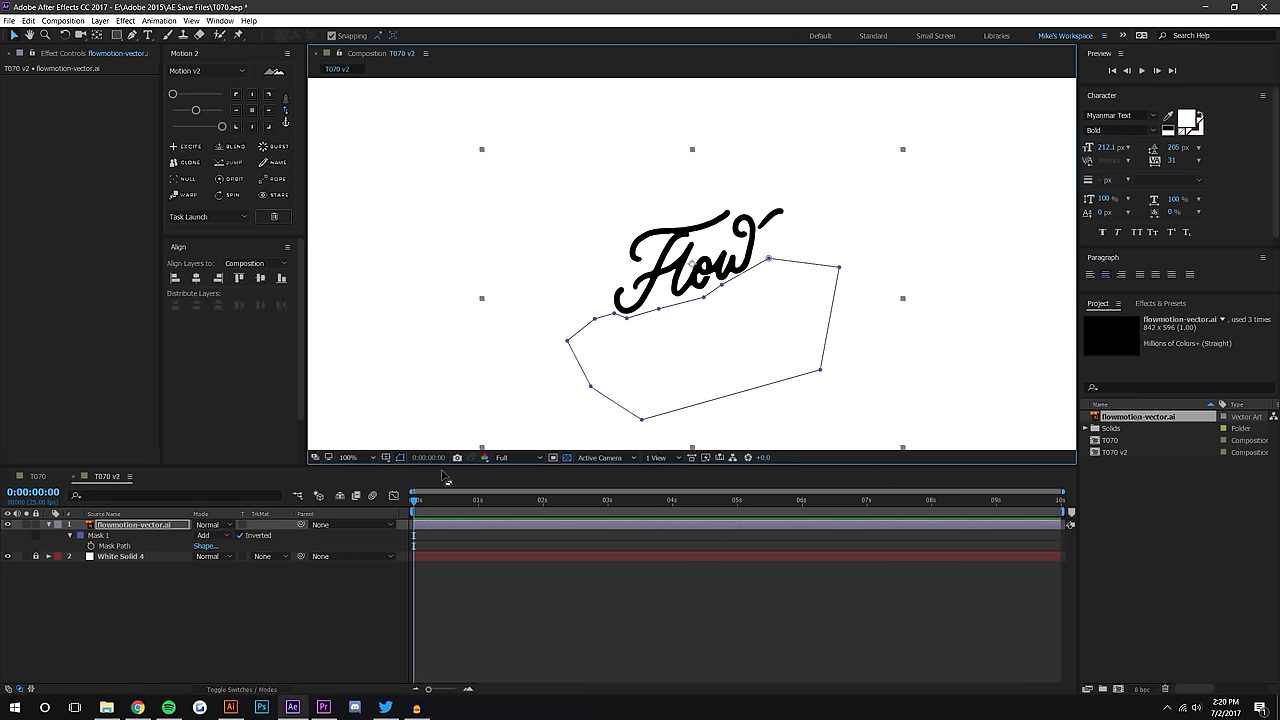
key(s)
drag(237, 535, 871, 530)
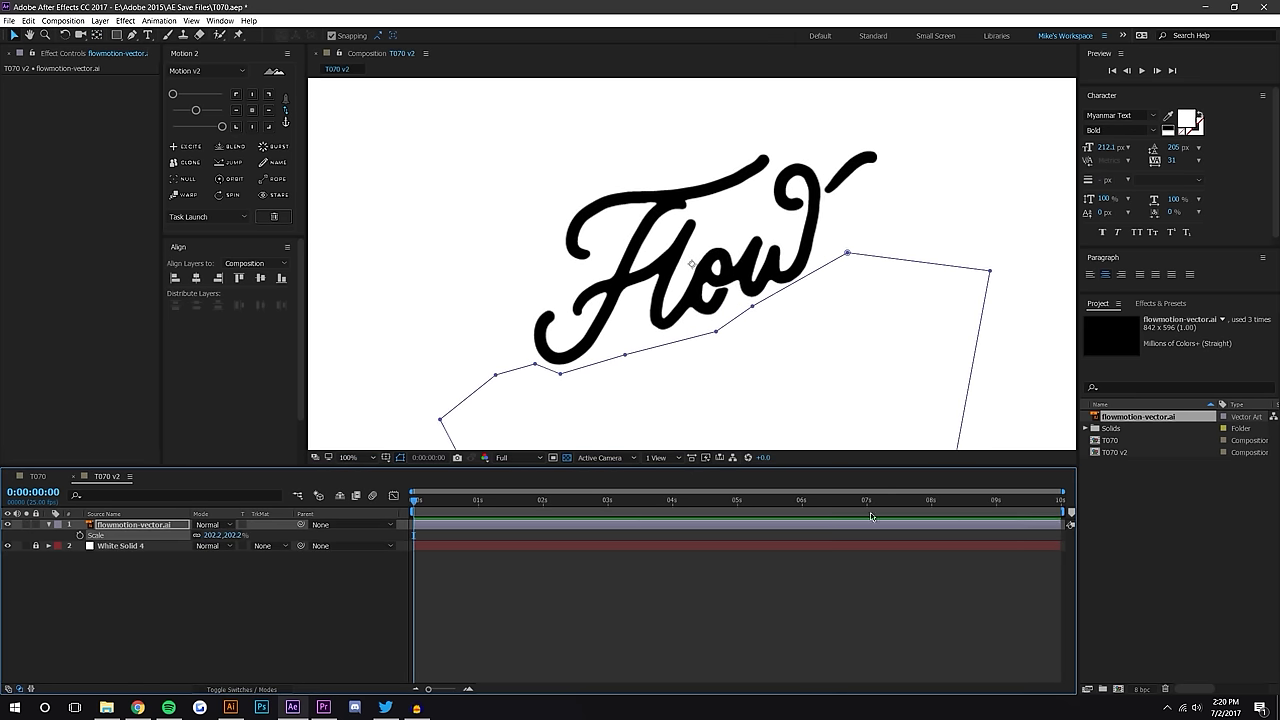
scroll(865, 367, down, 1)
drag(232, 536, 650, 527)
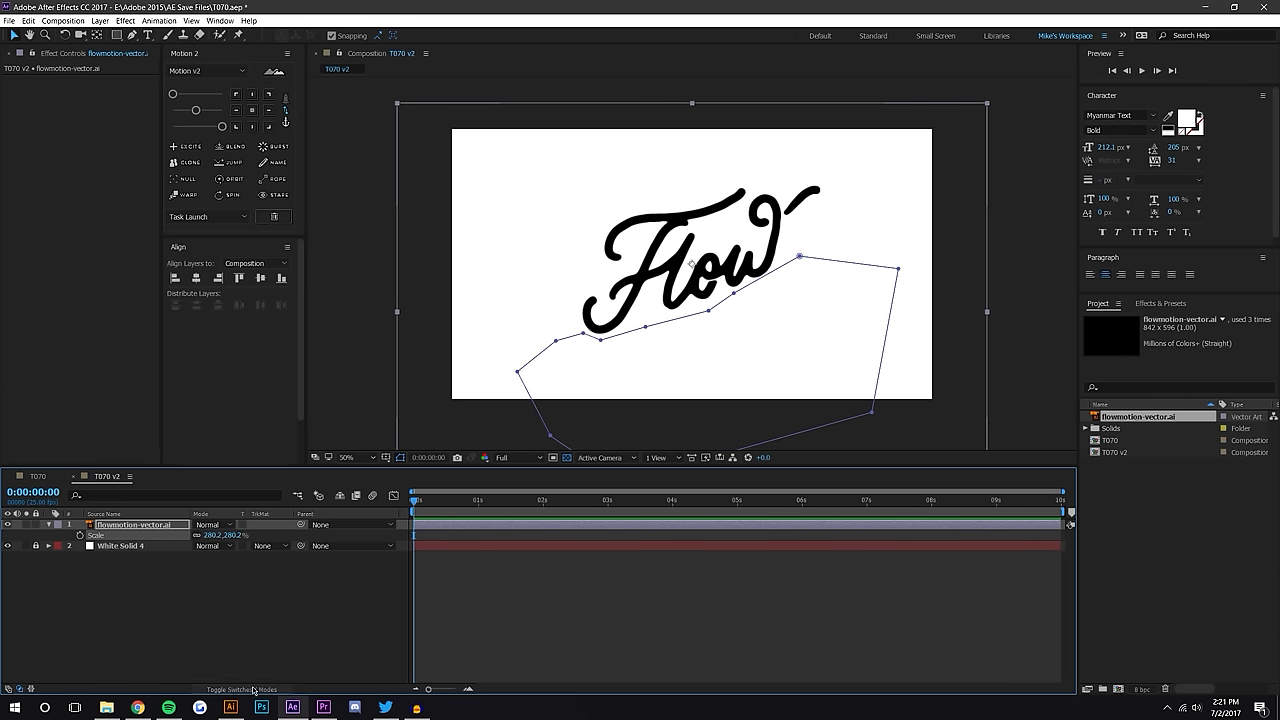
drag(233, 536, 188, 540)
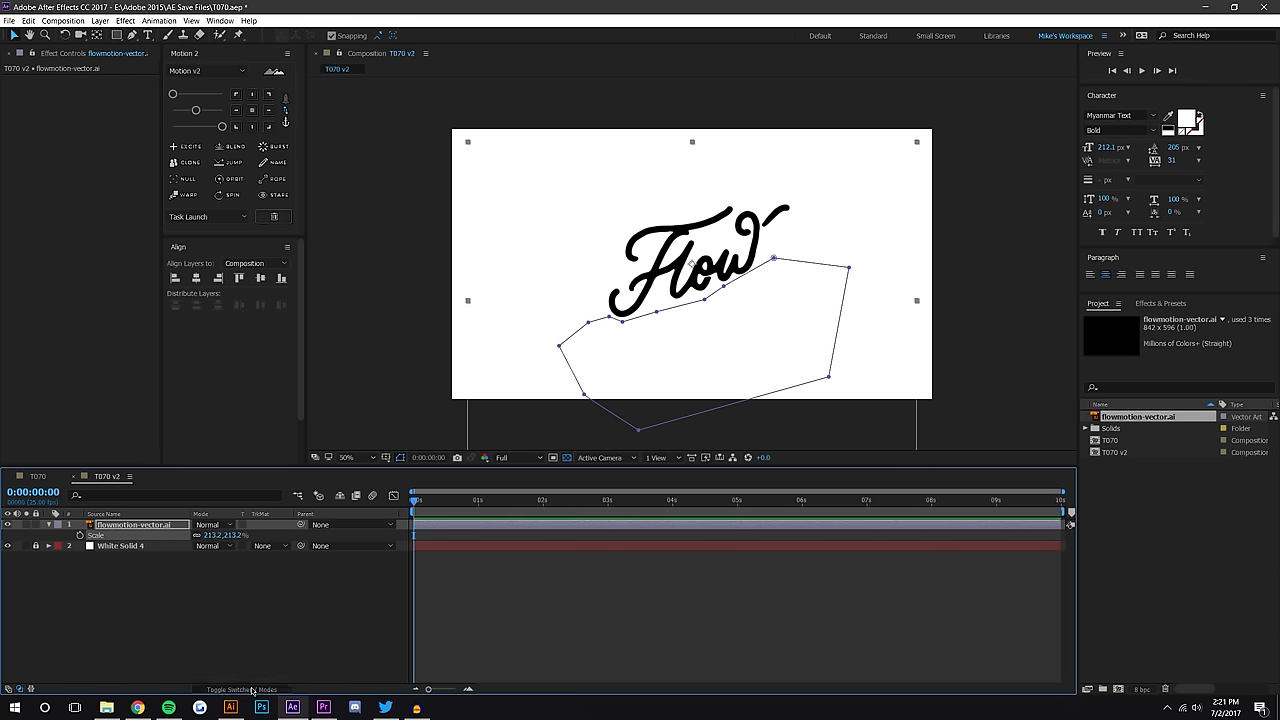
Turn on continuous rasterization for the flowmotion-vector.ai layer, comparing the lettering's edges with it on and off
click(253, 690)
key(period)
key(period)
key(period)
key(period)
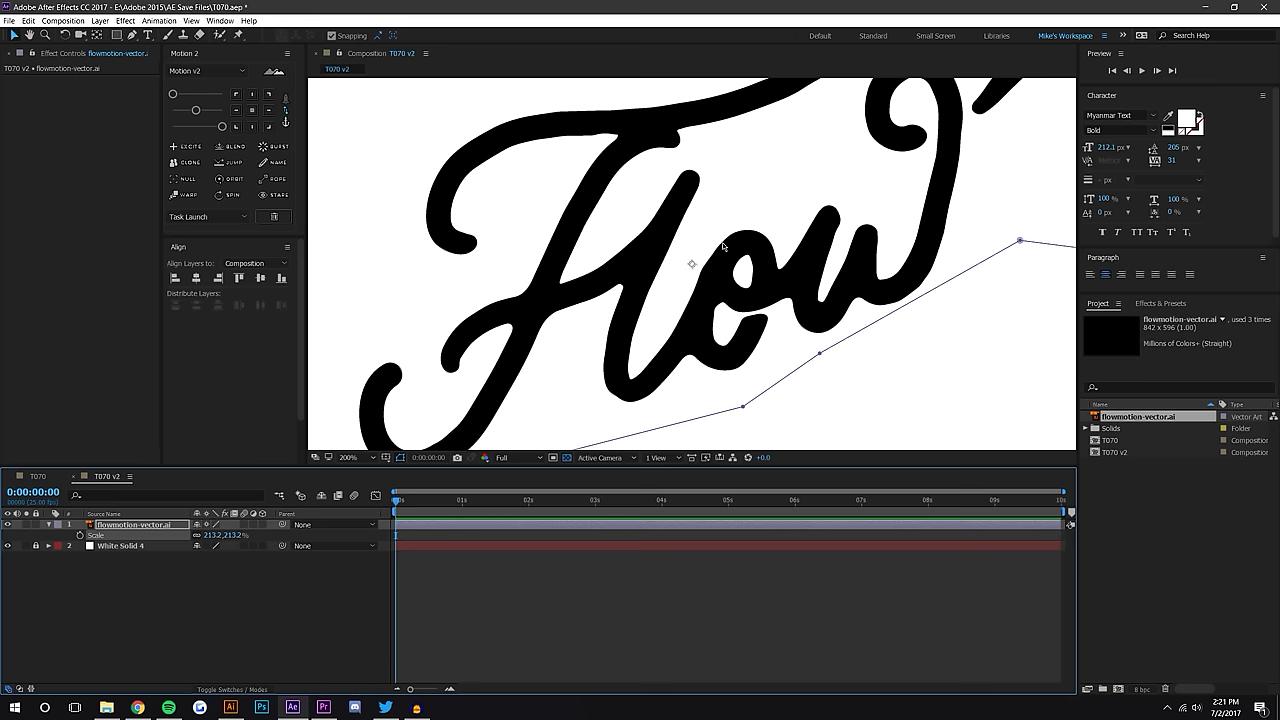
click(207, 525)
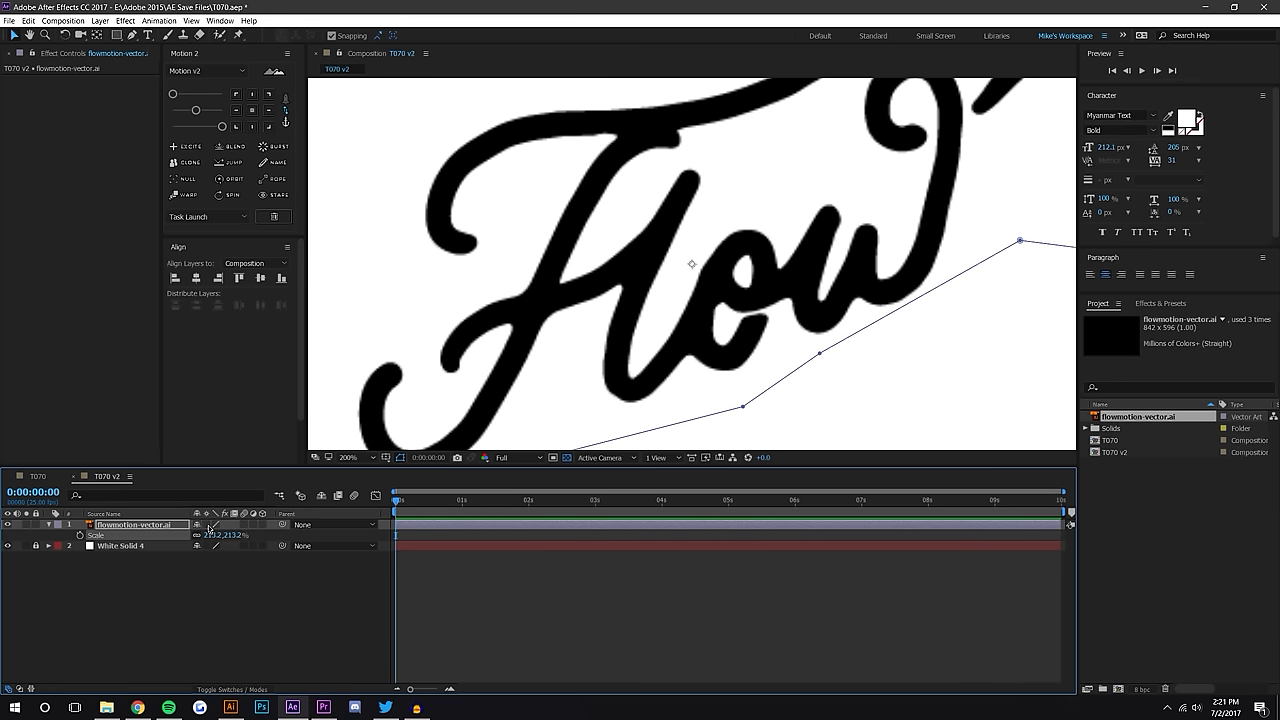
click(207, 525)
click(207, 525)
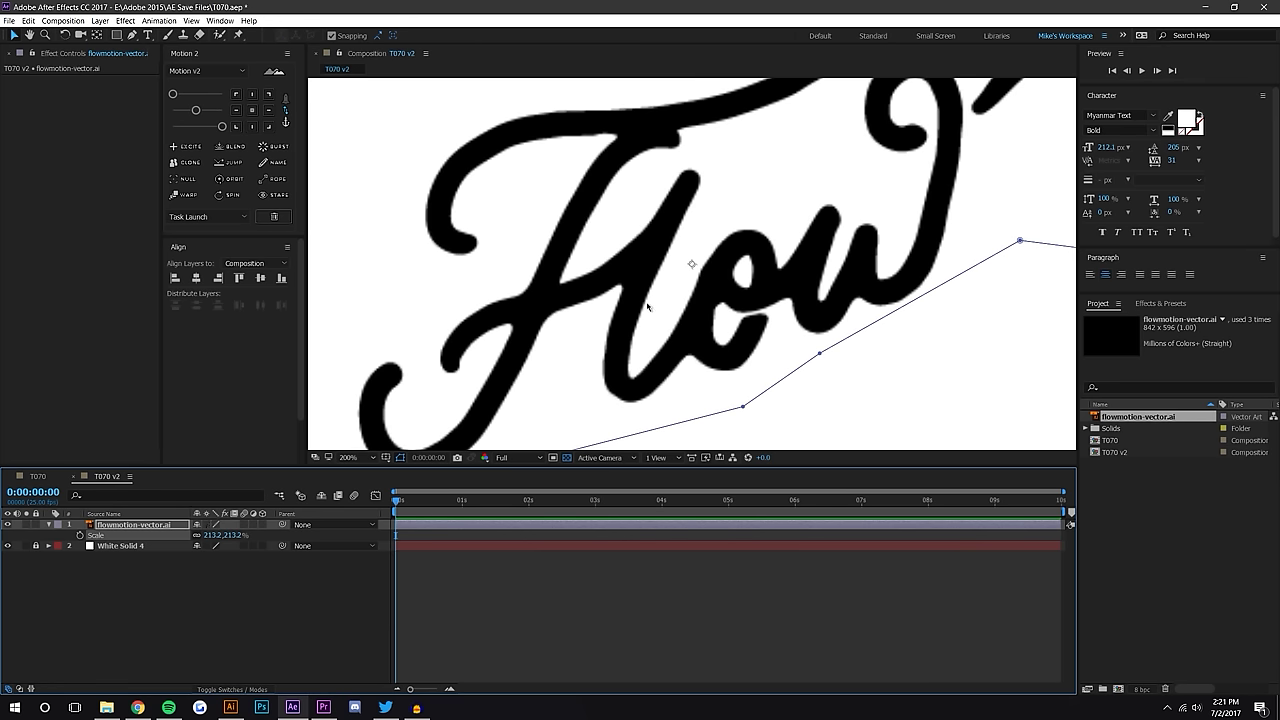
click(206, 525)
click(290, 574)
scroll(640, 272, down, 2)
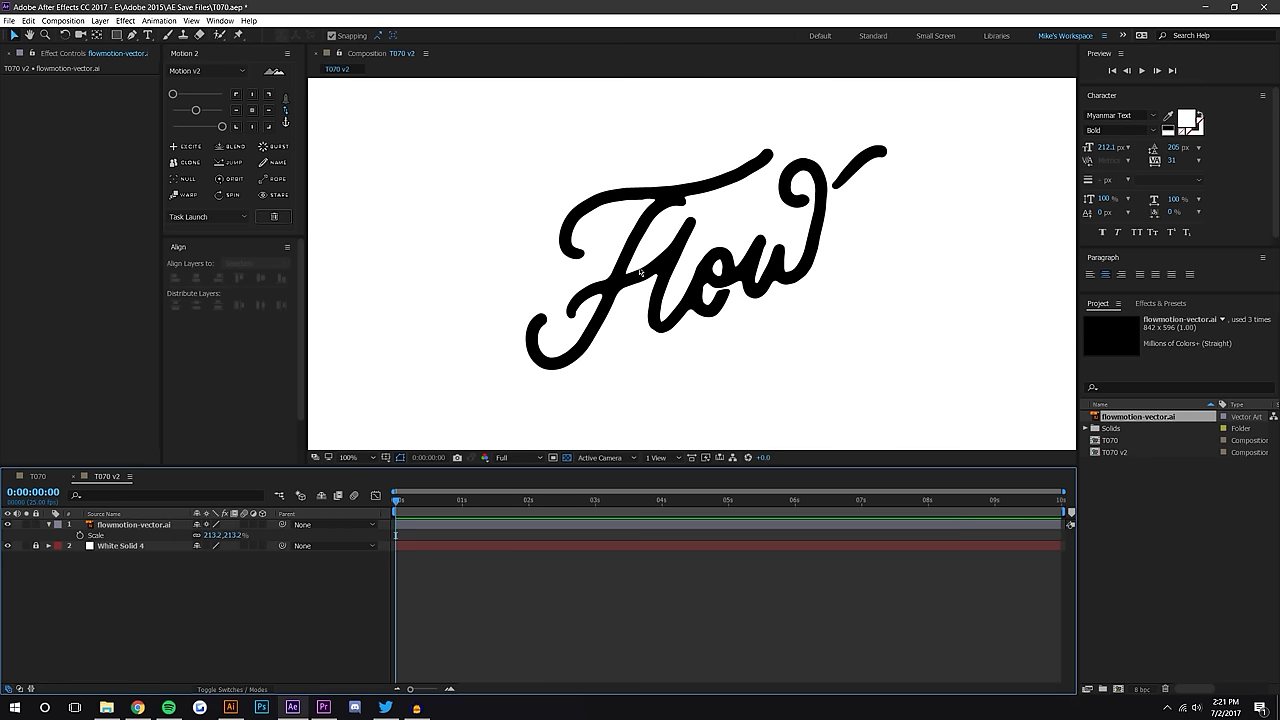
key(comma)
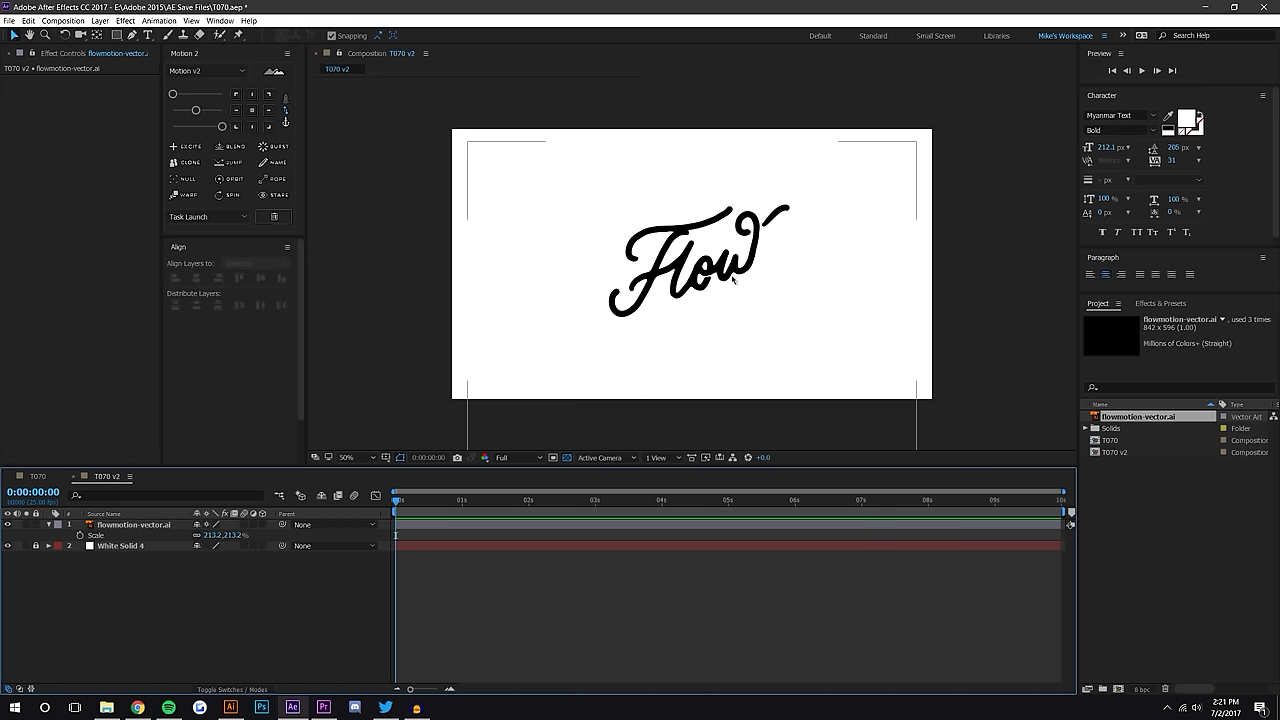
Choose the Pen tool for drawing a shape and set its stroke width to 5 px
scroll(877, 257, up, 2)
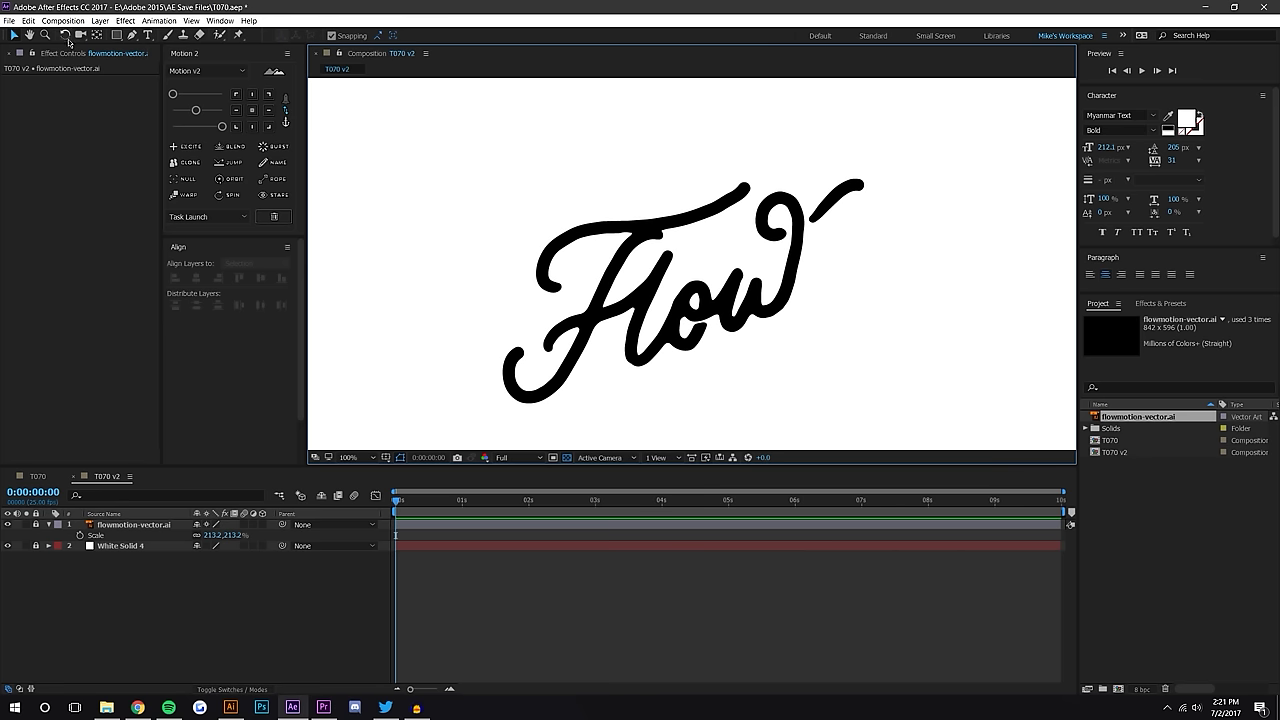
click(132, 35)
key(period)
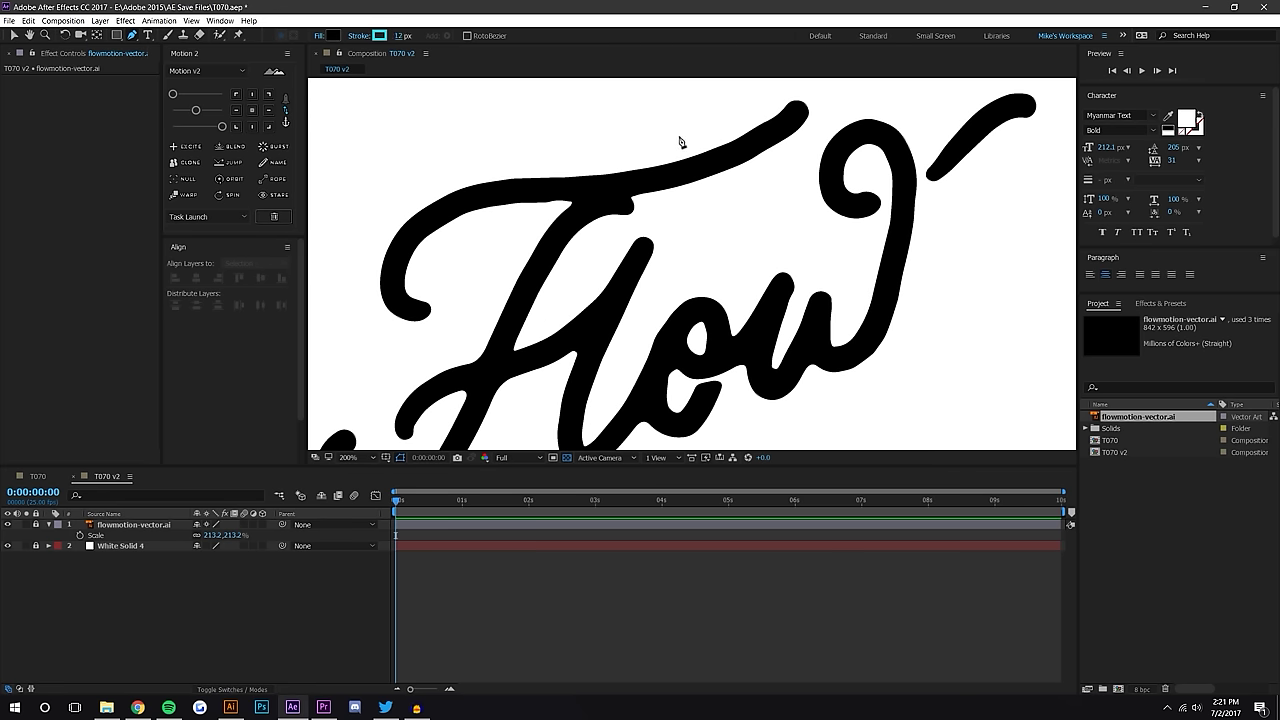
drag(680, 143, 648, 202)
click(402, 37)
drag(401, 37, 408, 37)
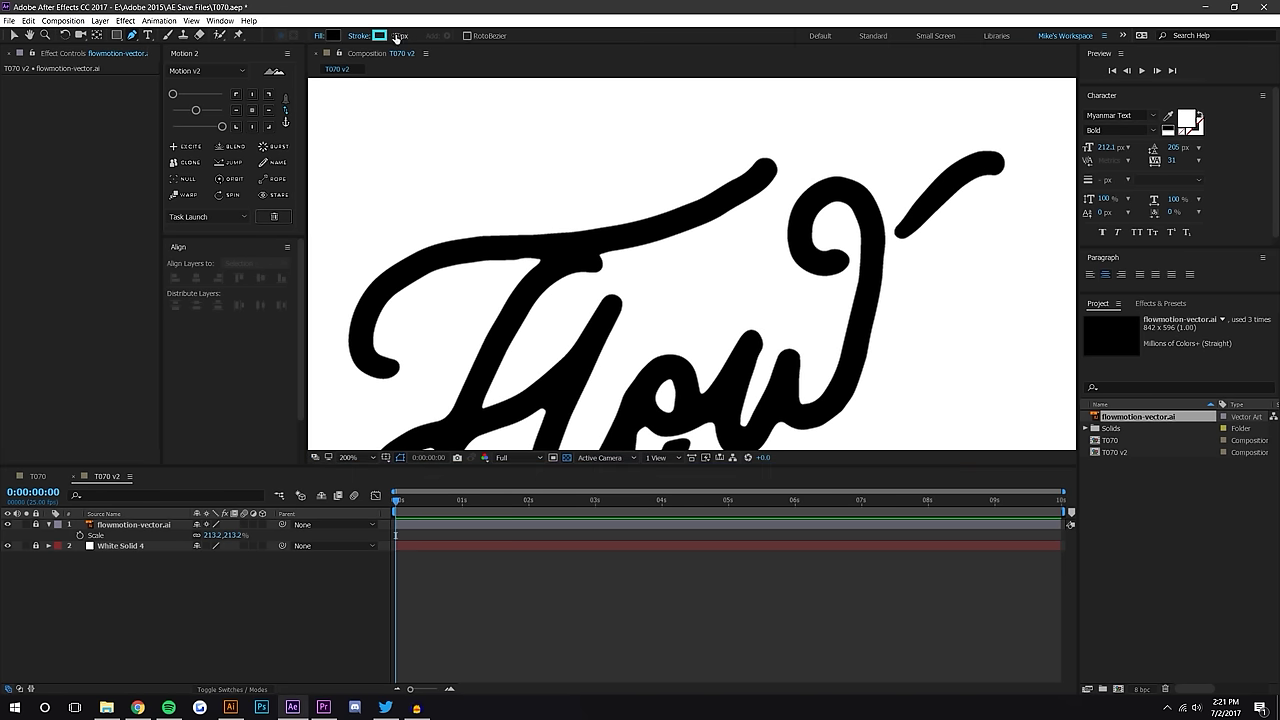
key(comma)
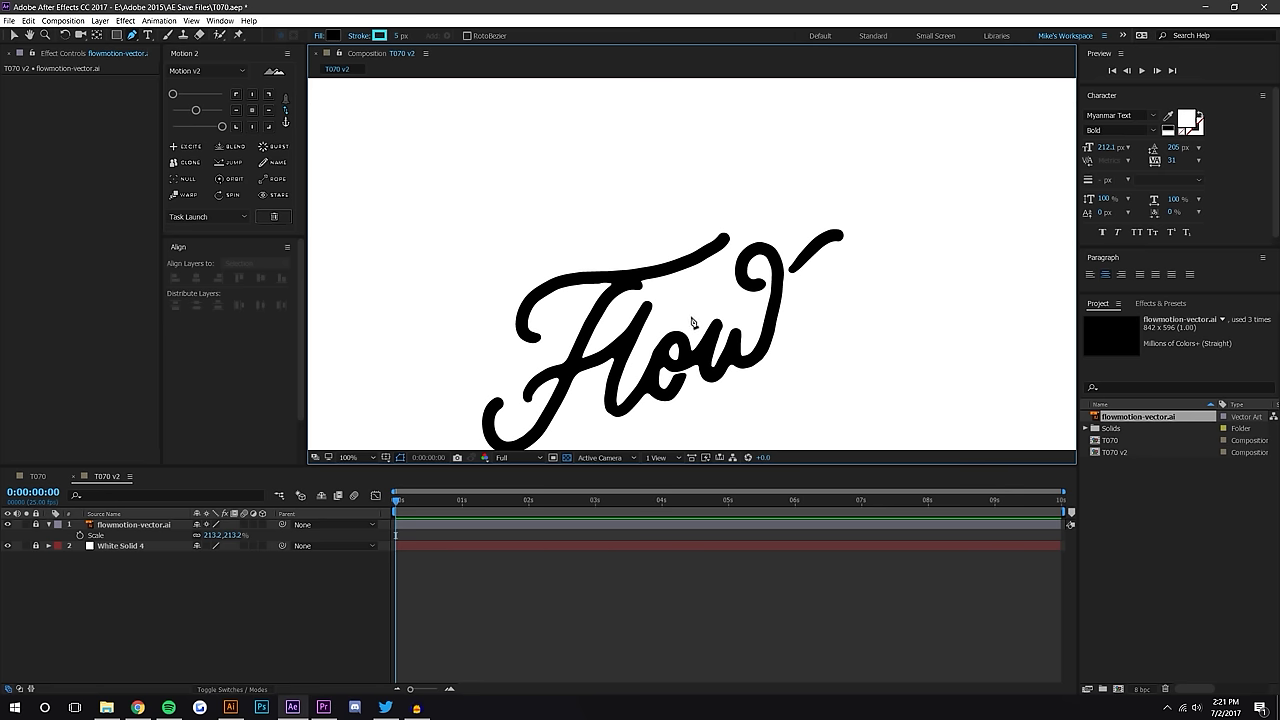
scroll(815, 300, down, 2)
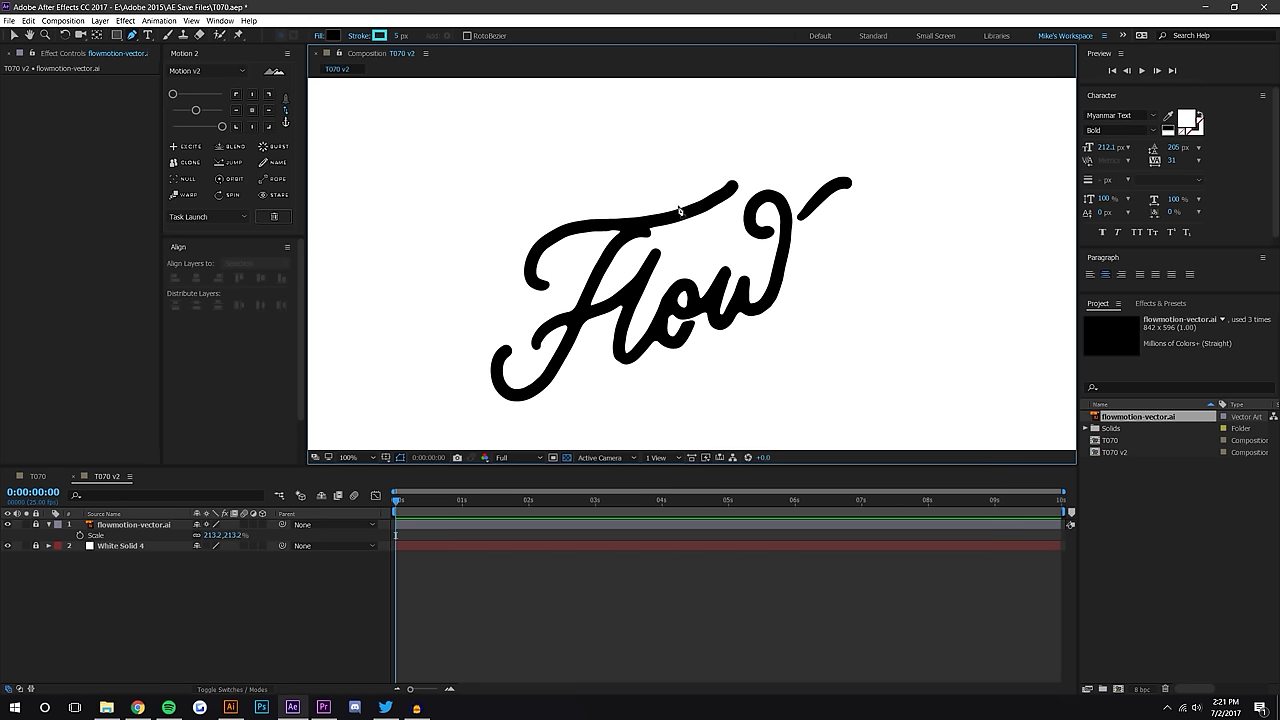
Turn off the fill for the new pen shape, leaving only its cyan stroke
drag(691, 275, 660, 291)
click(317, 36)
click(923, 308)
click(968, 378)
Draw the path's lead-in as a loop above the "o" that swings up over the "w" toward the F's top stroke
drag(679, 292, 751, 257)
key(ctrl+z)
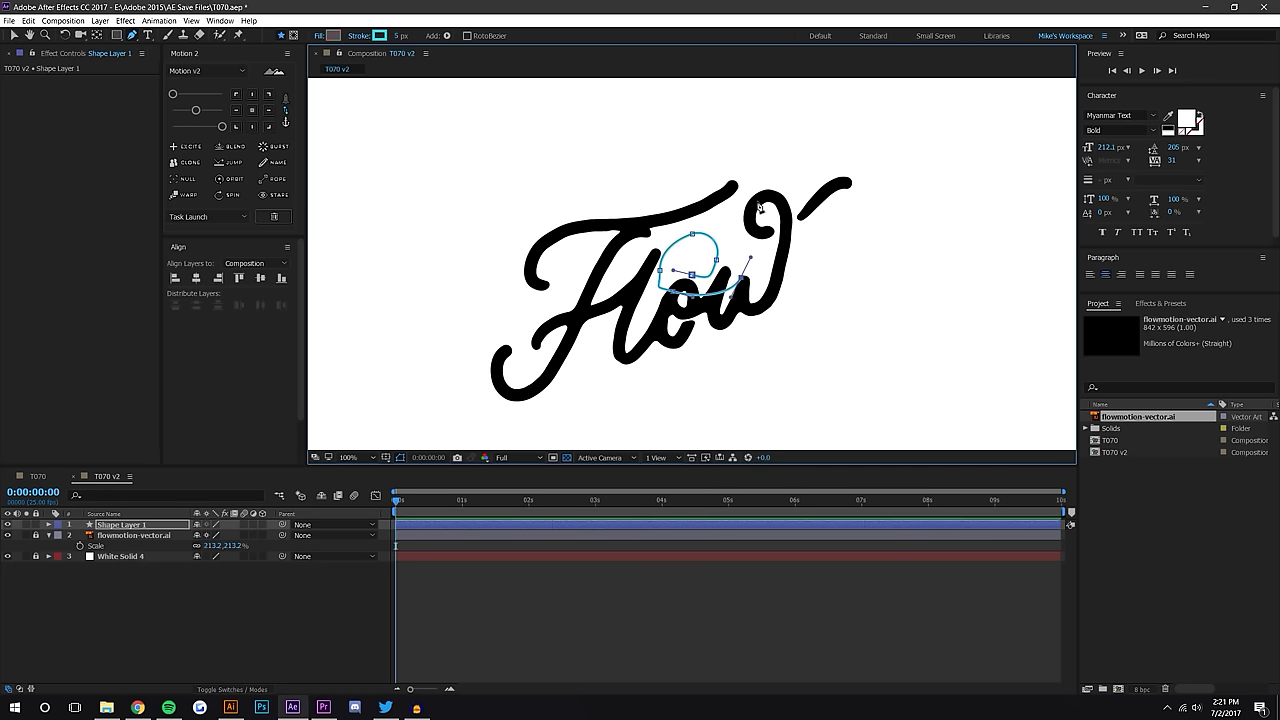
drag(786, 165, 756, 144)
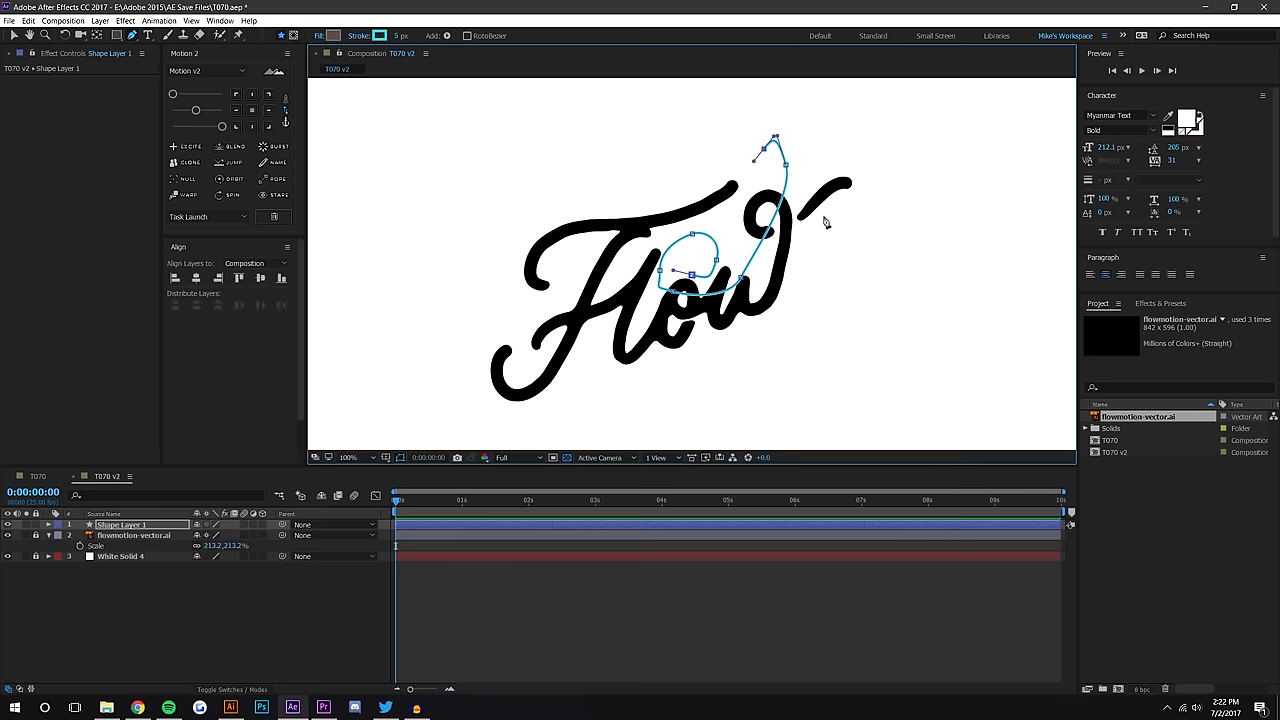
scroll(702, 216, up, 2)
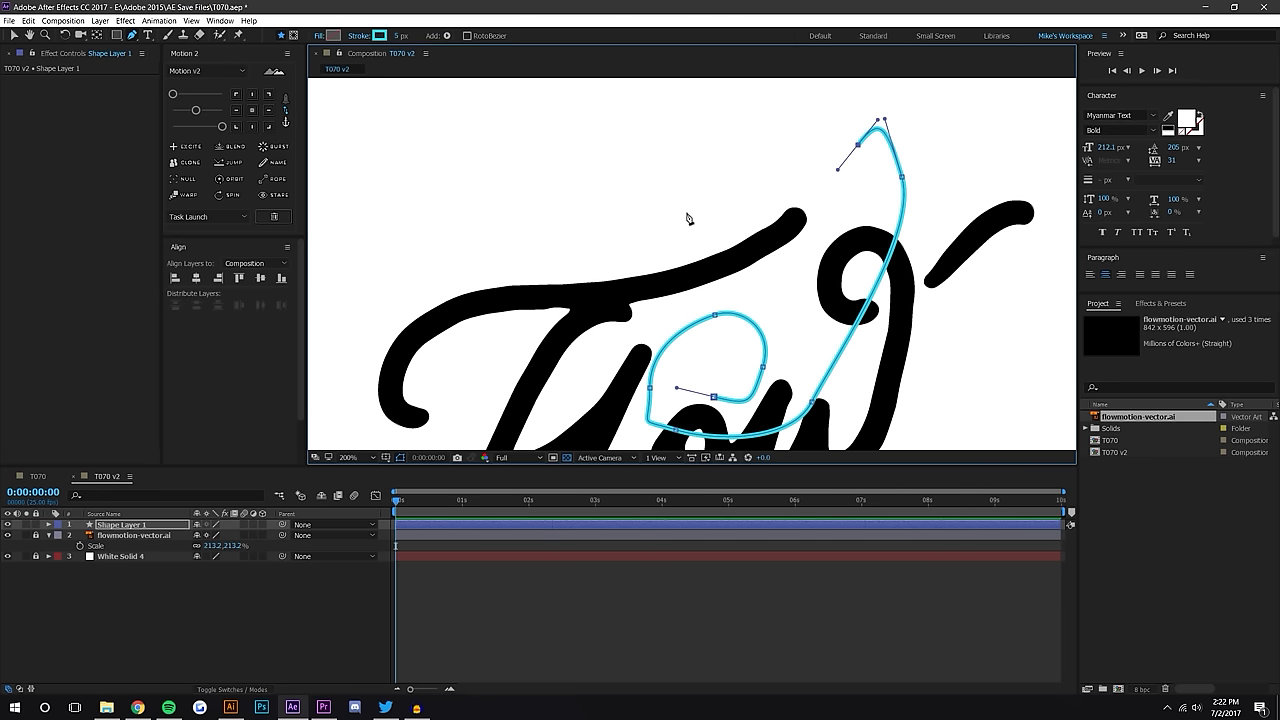
Trace the path along the F's top stroke, down its stem and around the hook at its foot
mouse_move(777, 267)
mouse_down()
mouse_move(632, 316)
mouse_move(776, 185)
mouse_up()
drag(711, 245, 748, 197)
drag(718, 275, 708, 300)
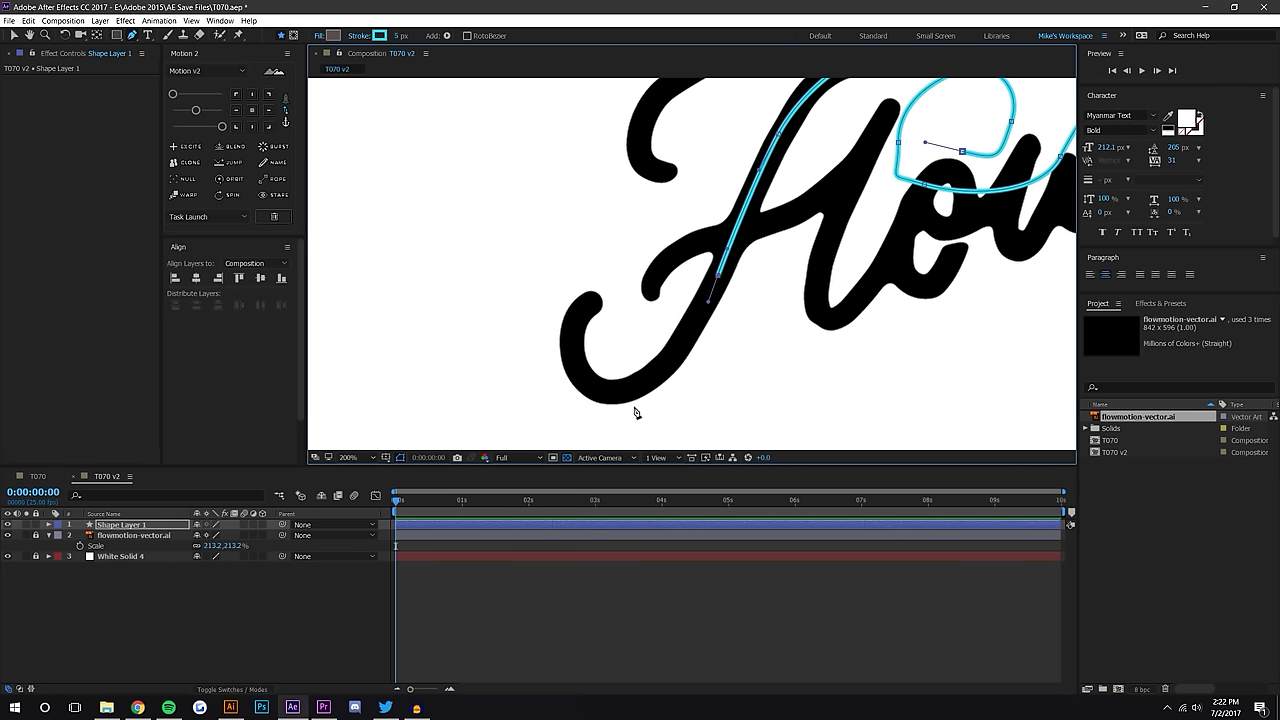
drag(668, 370, 572, 367)
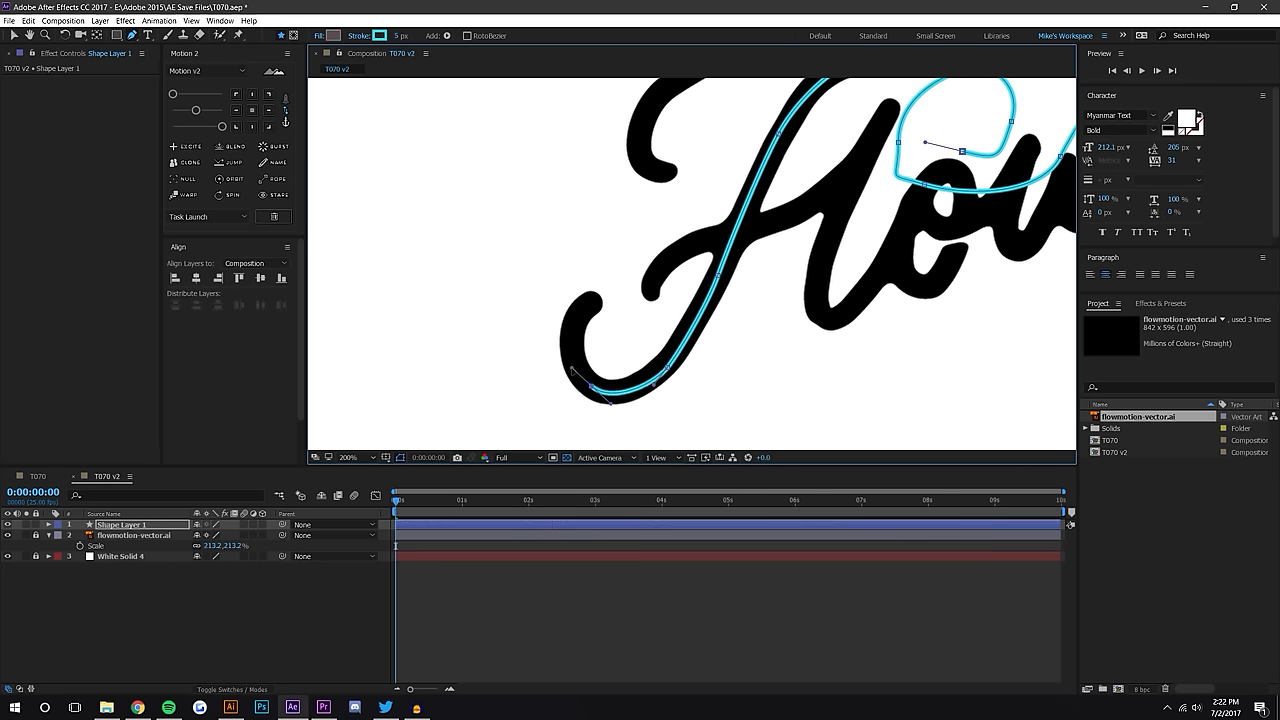
drag(577, 314, 596, 295)
Continue the path across the F's middle bar and trace the letter "l" up and down to its base
drag(690, 250, 720, 243)
drag(818, 205, 836, 194)
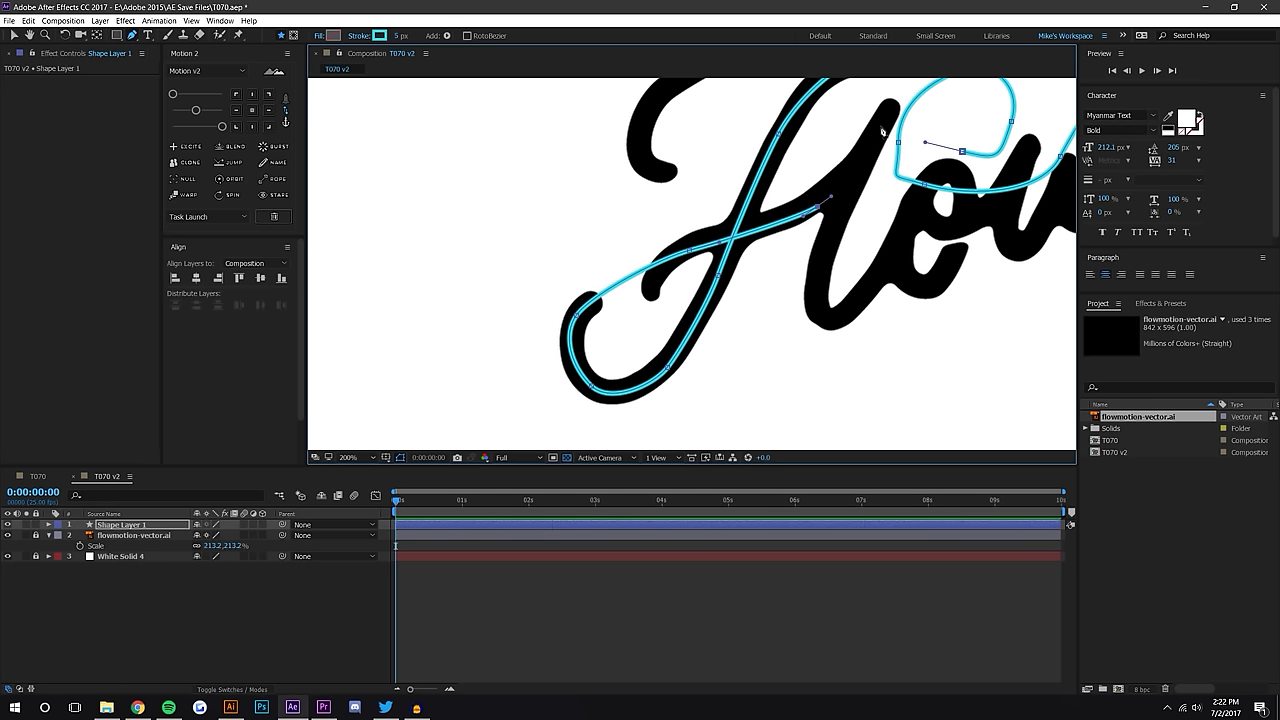
drag(888, 118, 896, 100)
drag(817, 294, 858, 340)
Trace the path through the letter "o" and on into the "w" of "Flow"
click(826, 259)
drag(862, 227, 845, 228)
click(938, 210)
drag(899, 274, 766, 368)
Trace the path through the rest of the "w", around its curl and along the exit stroke, ending in a downward lead-out curve
drag(854, 209, 794, 178)
drag(782, 216, 784, 236)
drag(957, 186, 986, 217)
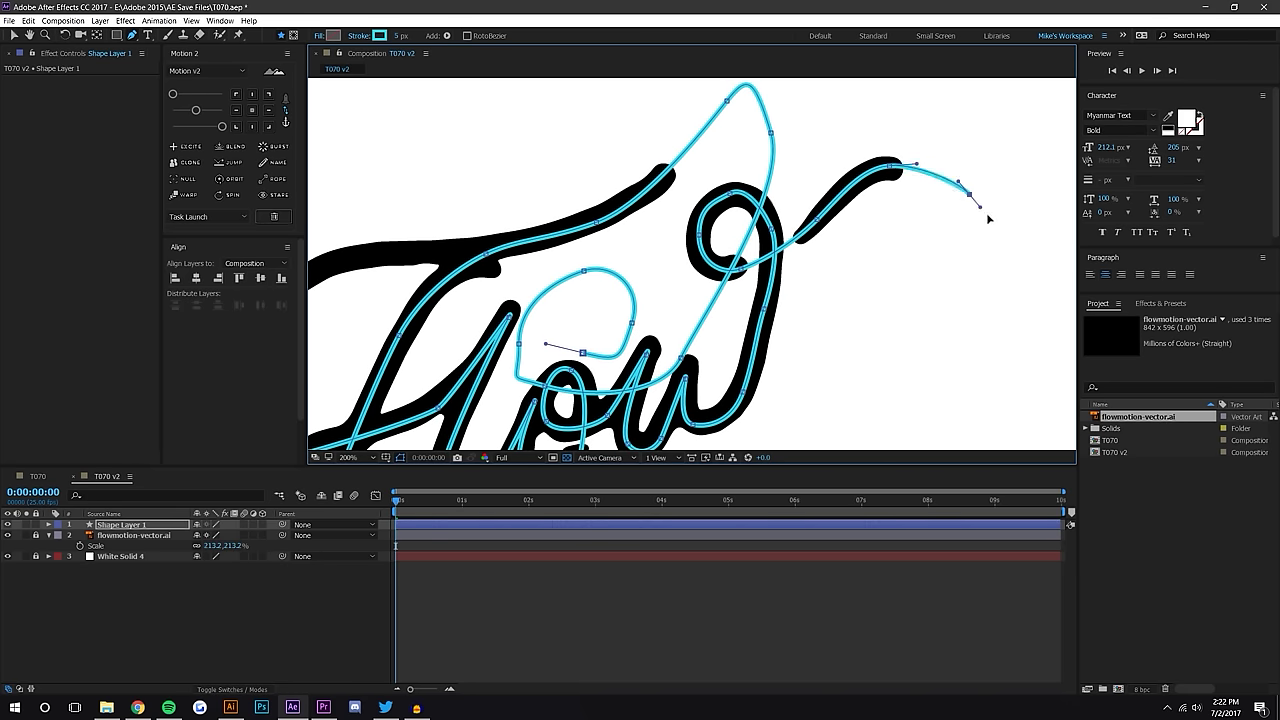
drag(1056, 362, 1070, 430)
scroll(986, 300, down, 1)
key(v)
click(283, 647)
scroll(894, 297, up, 1)
click(770, 285)
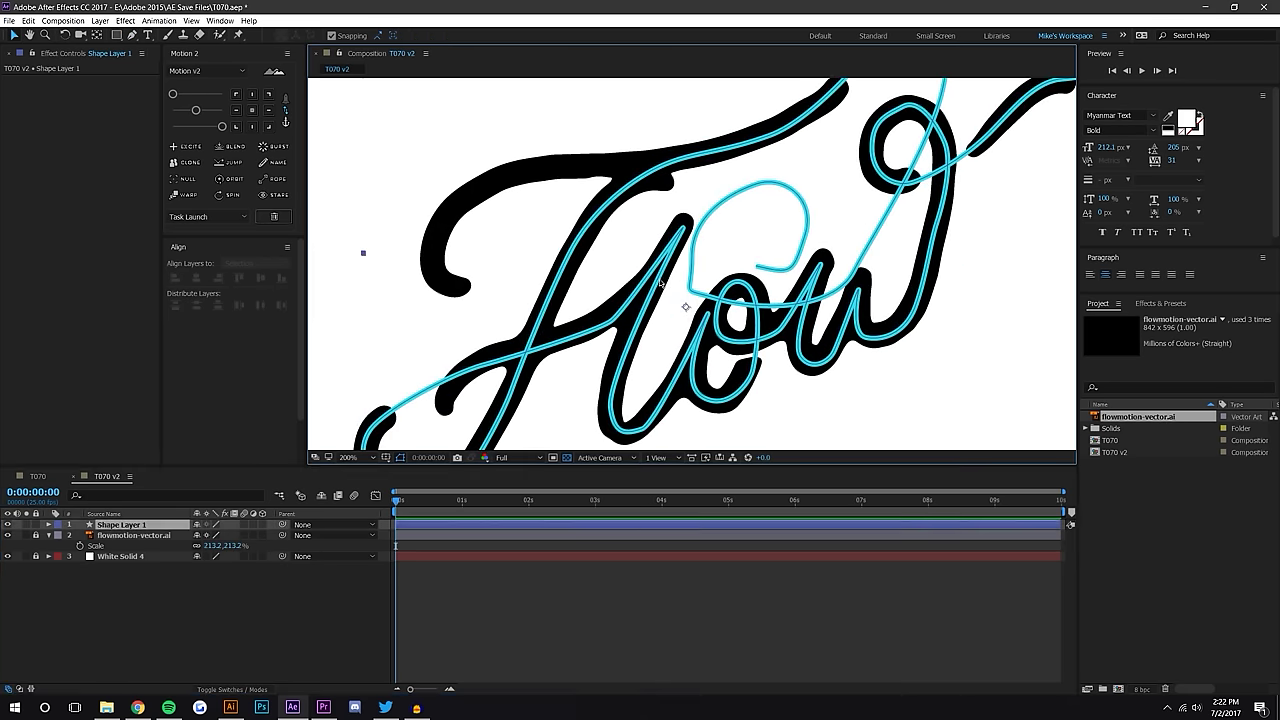
Reshape the lead-in loop above the "o" by lowering its top point, pulling its outer side inward and moving its base point down
double_click(761, 187)
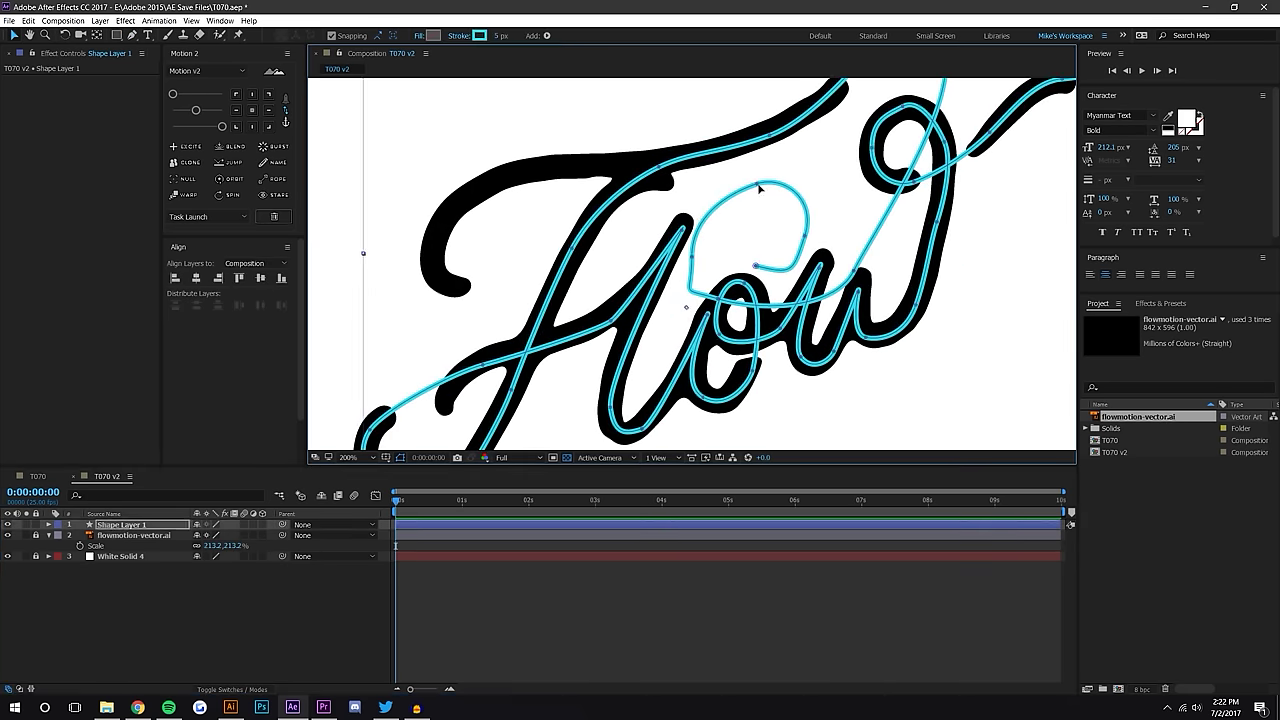
mouse_move(803, 180)
mouse_down()
mouse_move(786, 331)
mouse_move(809, 253)
mouse_move(797, 188)
mouse_up()
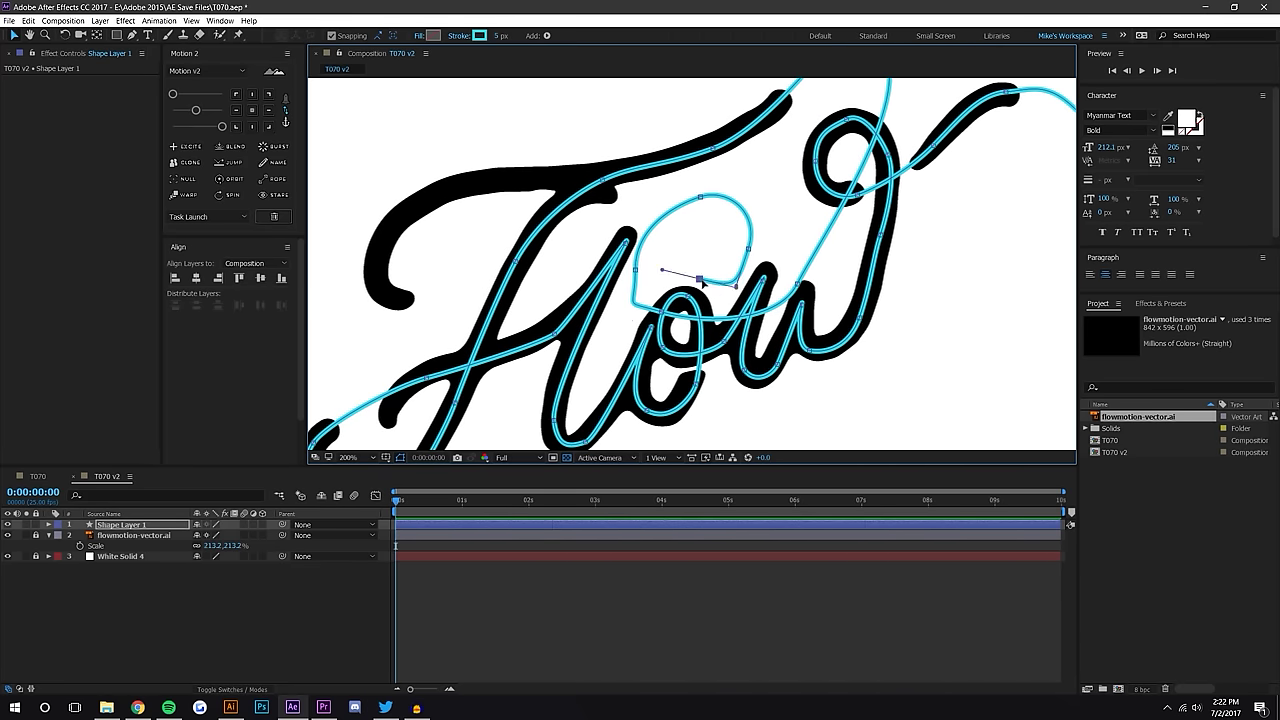
scroll(742, 290, up, 2)
drag(686, 262, 706, 218)
drag(726, 171, 787, 233)
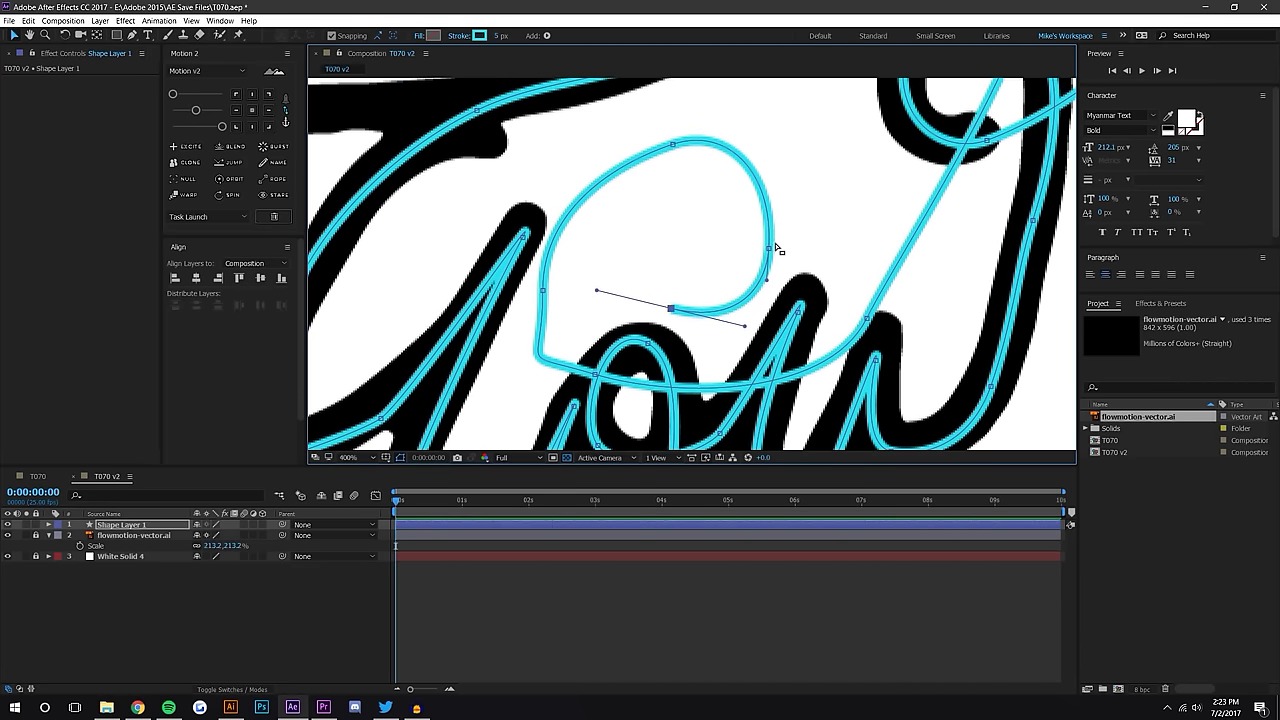
drag(675, 150, 670, 168)
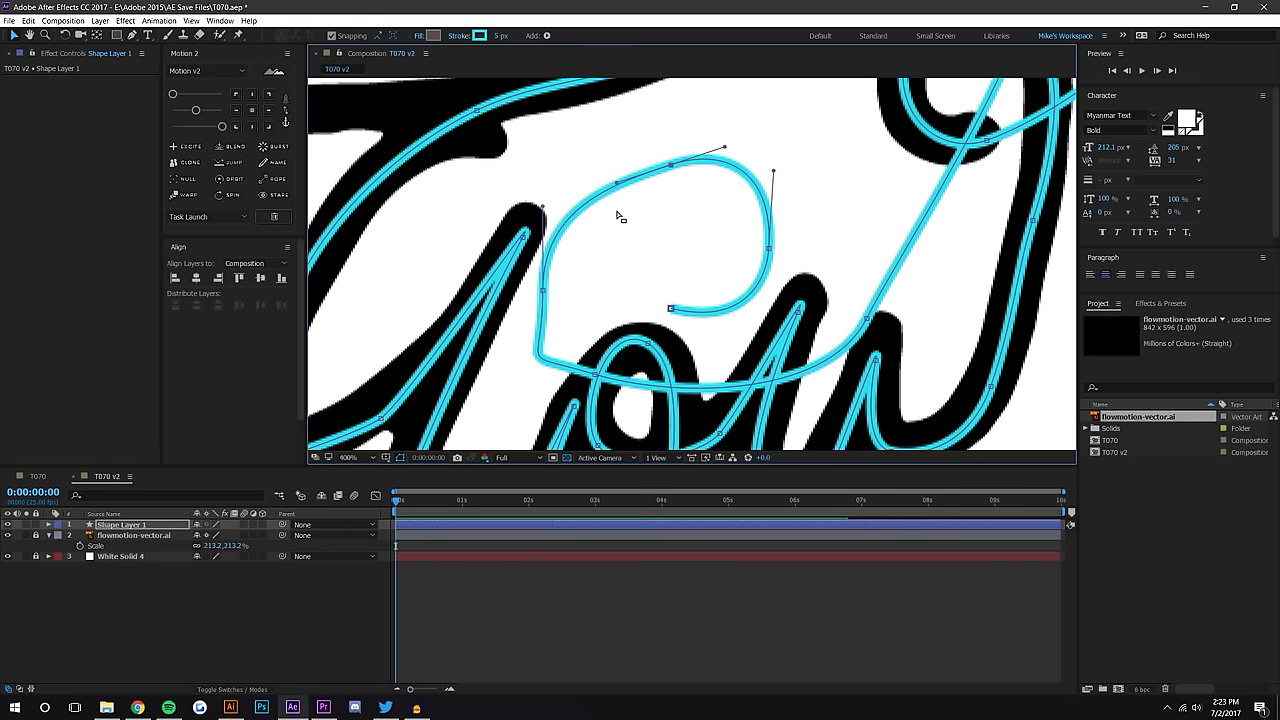
drag(544, 292, 606, 299)
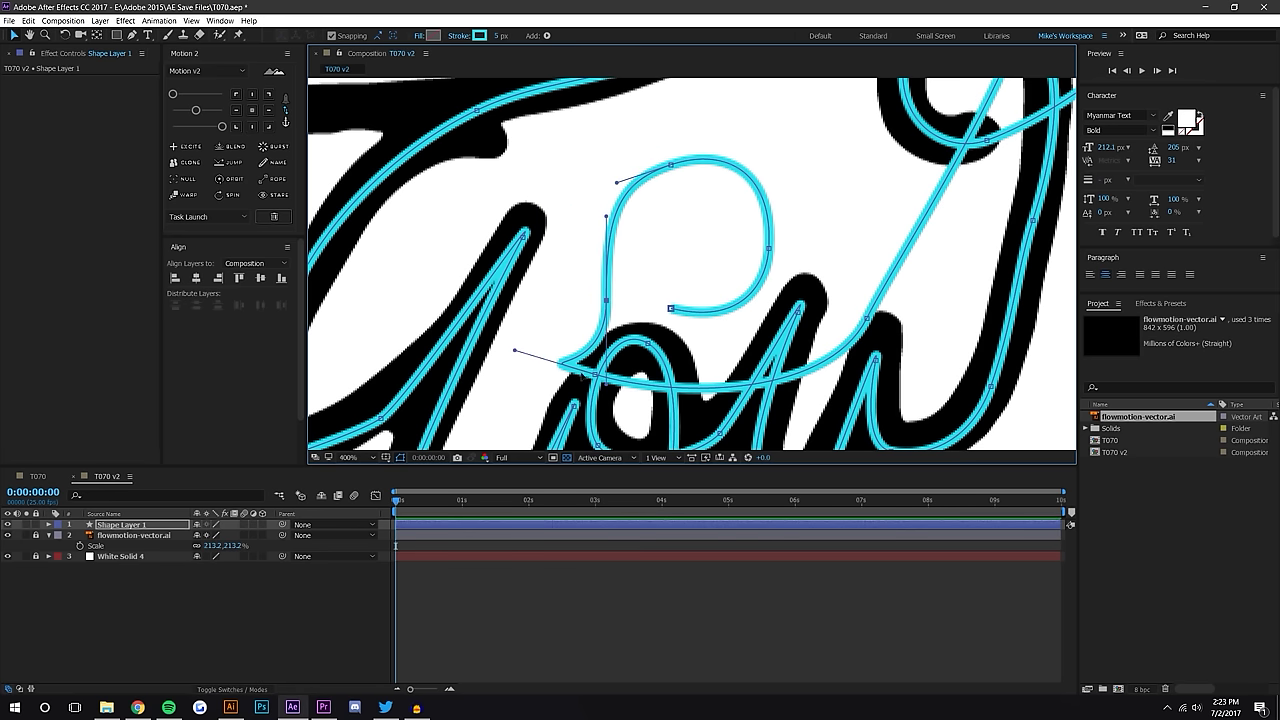
drag(597, 378, 644, 426)
Raise the path's start point inside the loop, angle its handle into a spiral, and move the loop's inner side and top up
click(672, 310)
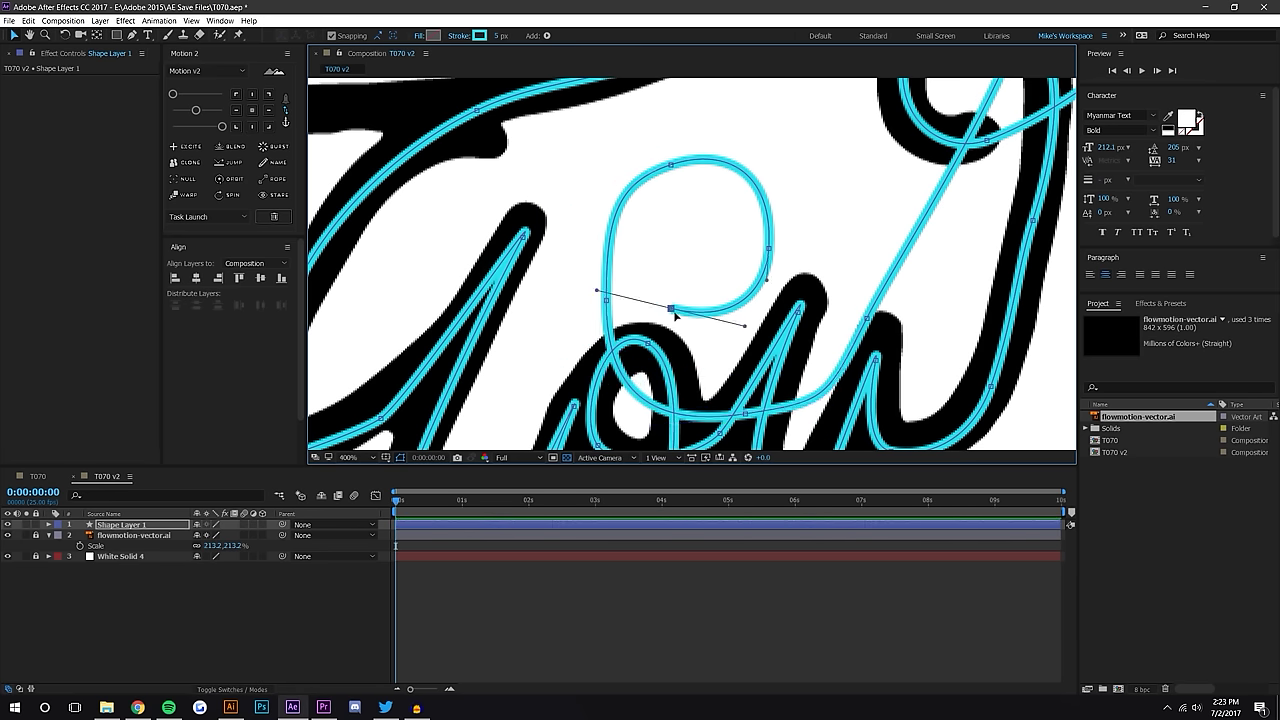
drag(597, 291, 620, 265)
drag(671, 309, 671, 251)
drag(714, 290, 713, 326)
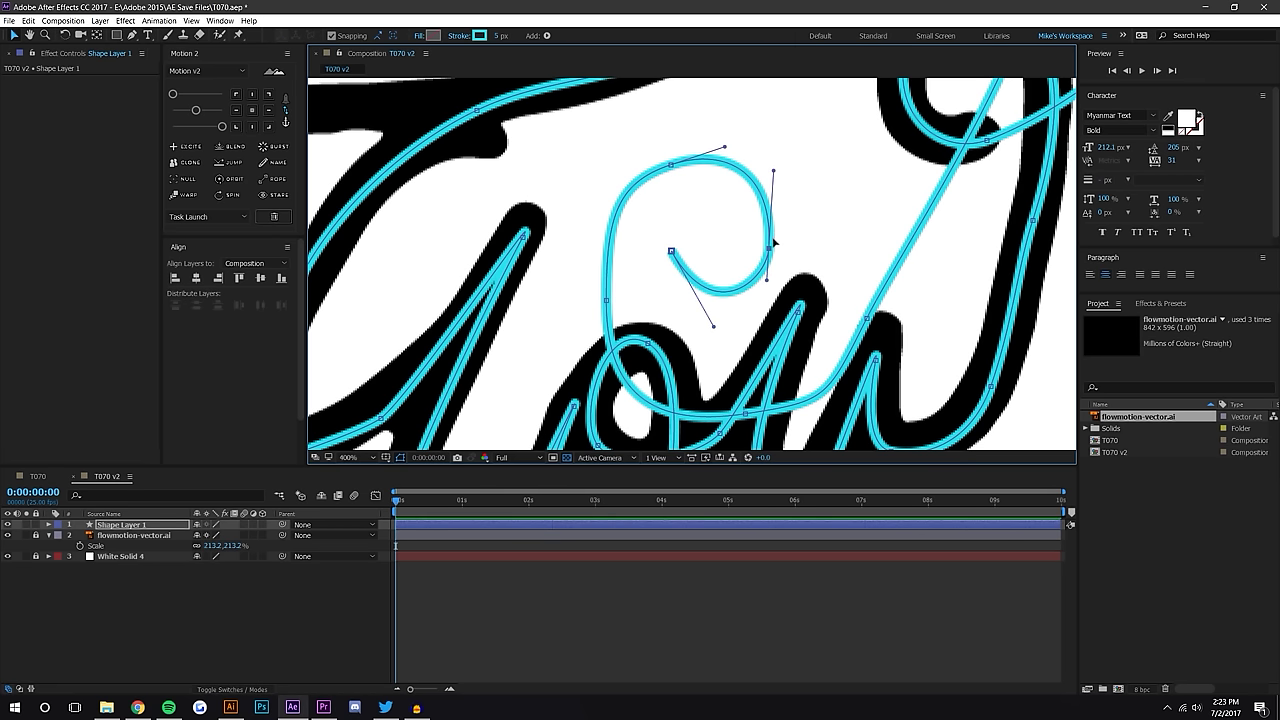
drag(773, 241, 772, 220)
drag(671, 165, 668, 142)
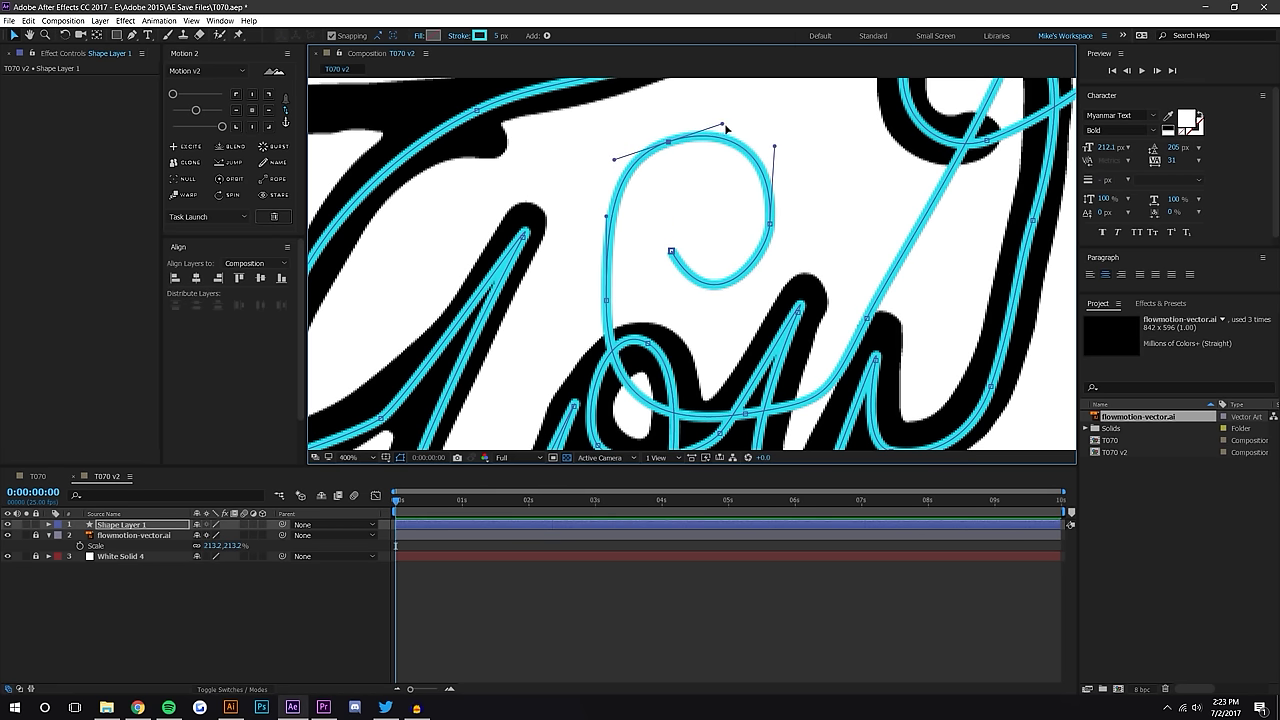
Round out the lead-in spiral by widening both of its sides and adjusting the handles at its sides, top and start point
drag(607, 300, 594, 271)
drag(591, 187, 593, 205)
drag(615, 160, 620, 154)
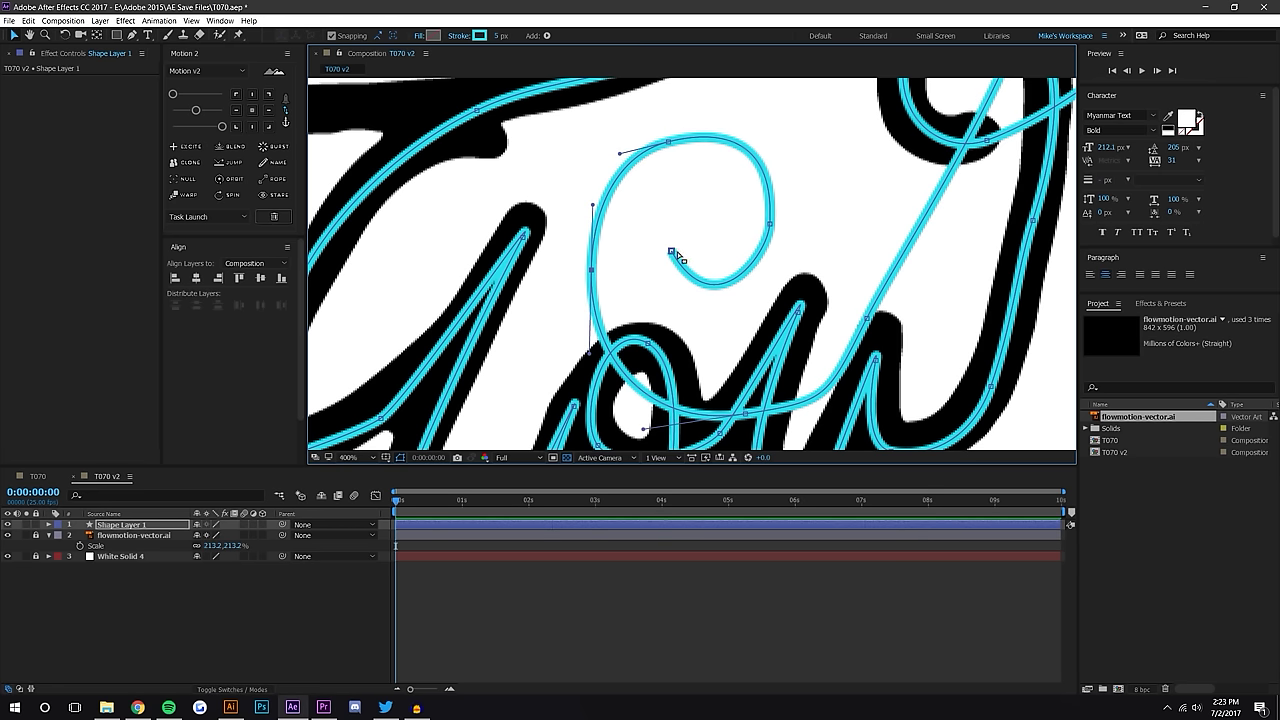
drag(767, 226, 789, 219)
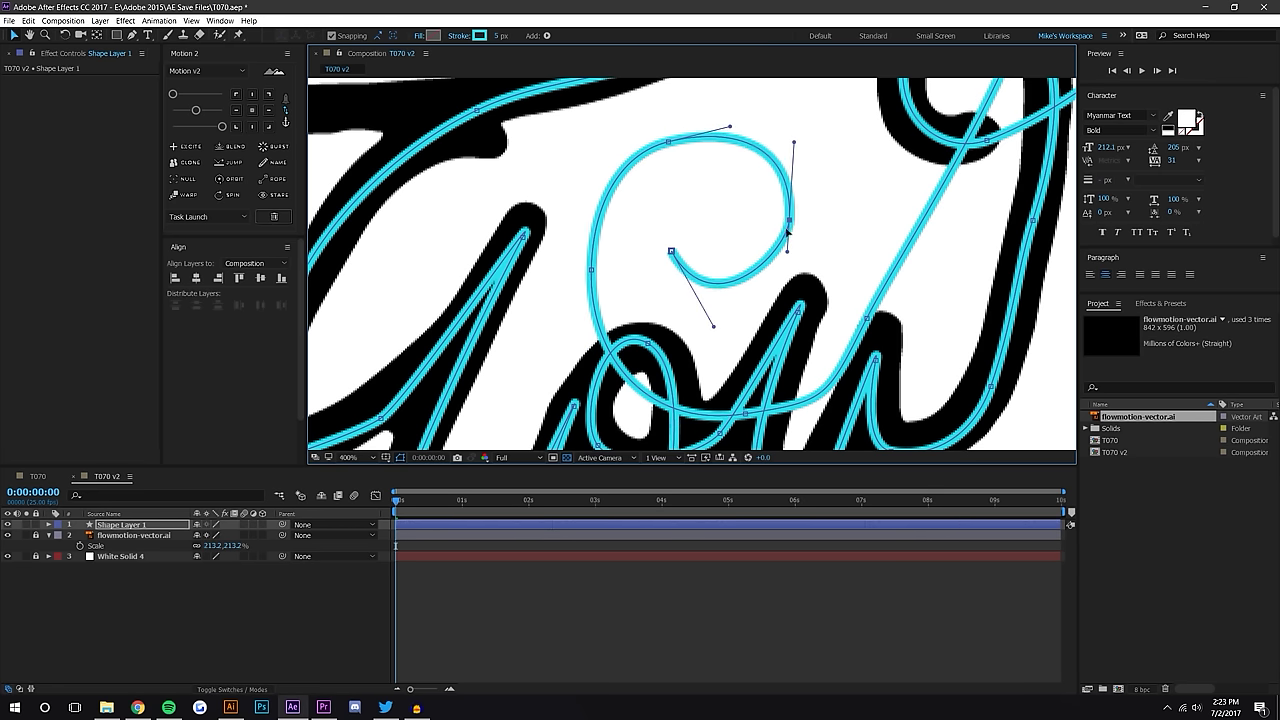
drag(715, 329, 714, 313)
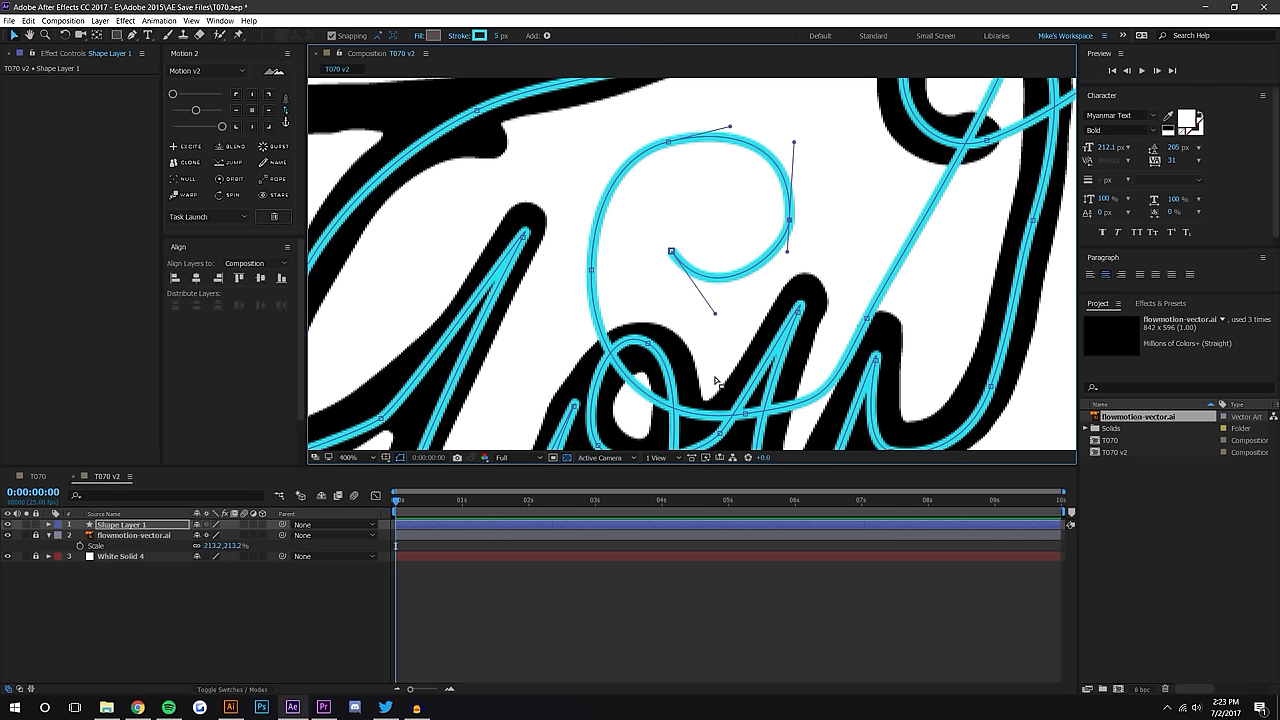
Smooth the path from the spiral's base up past the "w", nudging the spiral's base, start and outer side points
mouse_move(868, 324)
mouse_down()
mouse_move(845, 408)
mouse_move(874, 345)
mouse_up()
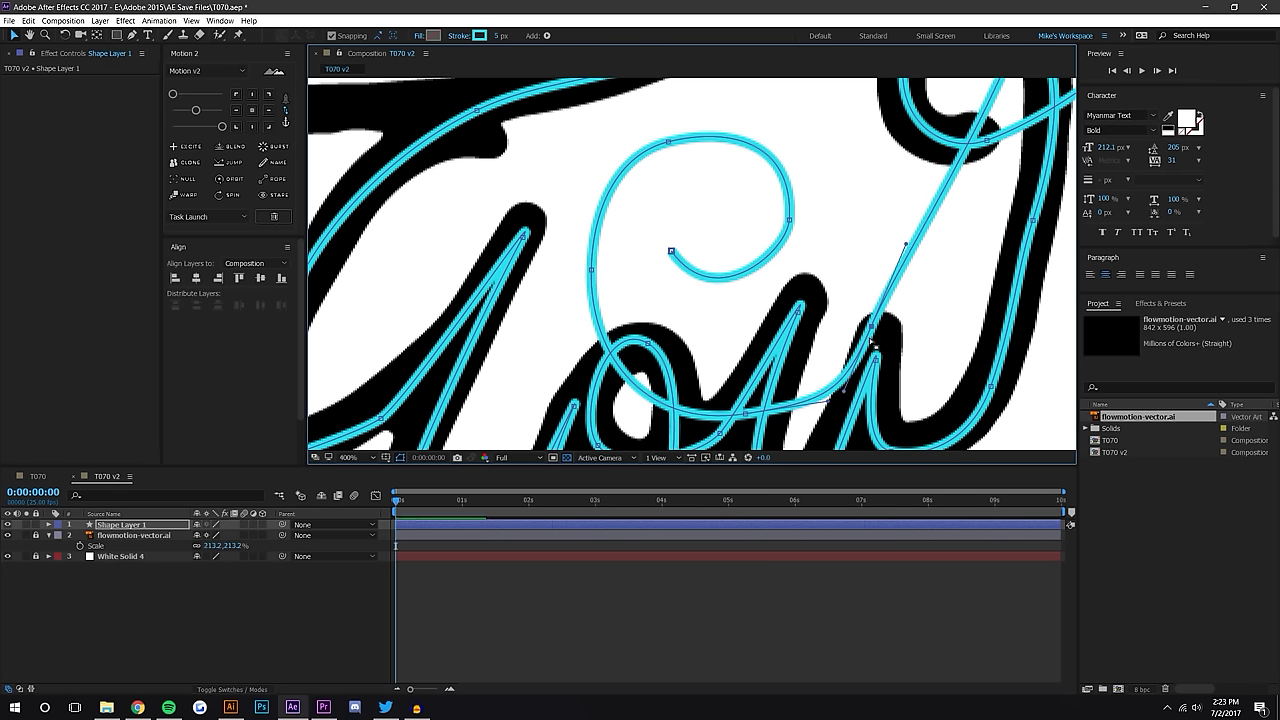
scroll(858, 348, down, 2)
drag(837, 110, 855, 128)
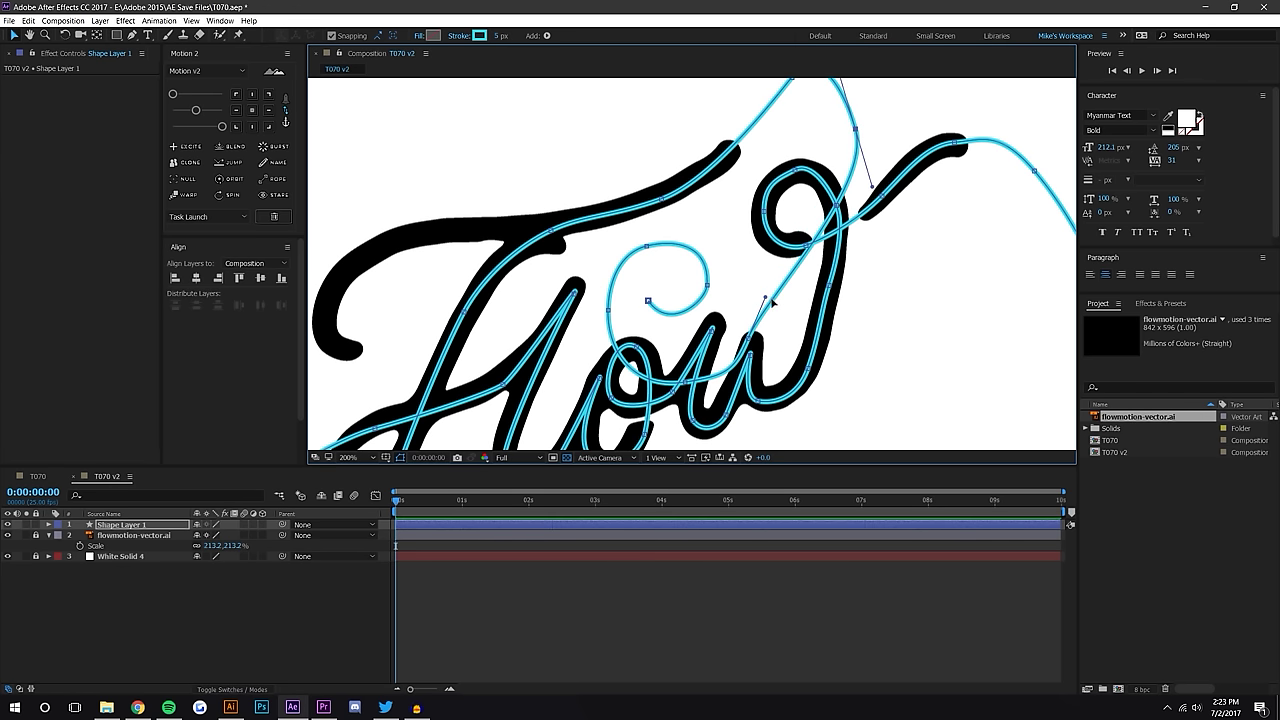
drag(766, 298, 767, 322)
drag(685, 382, 659, 378)
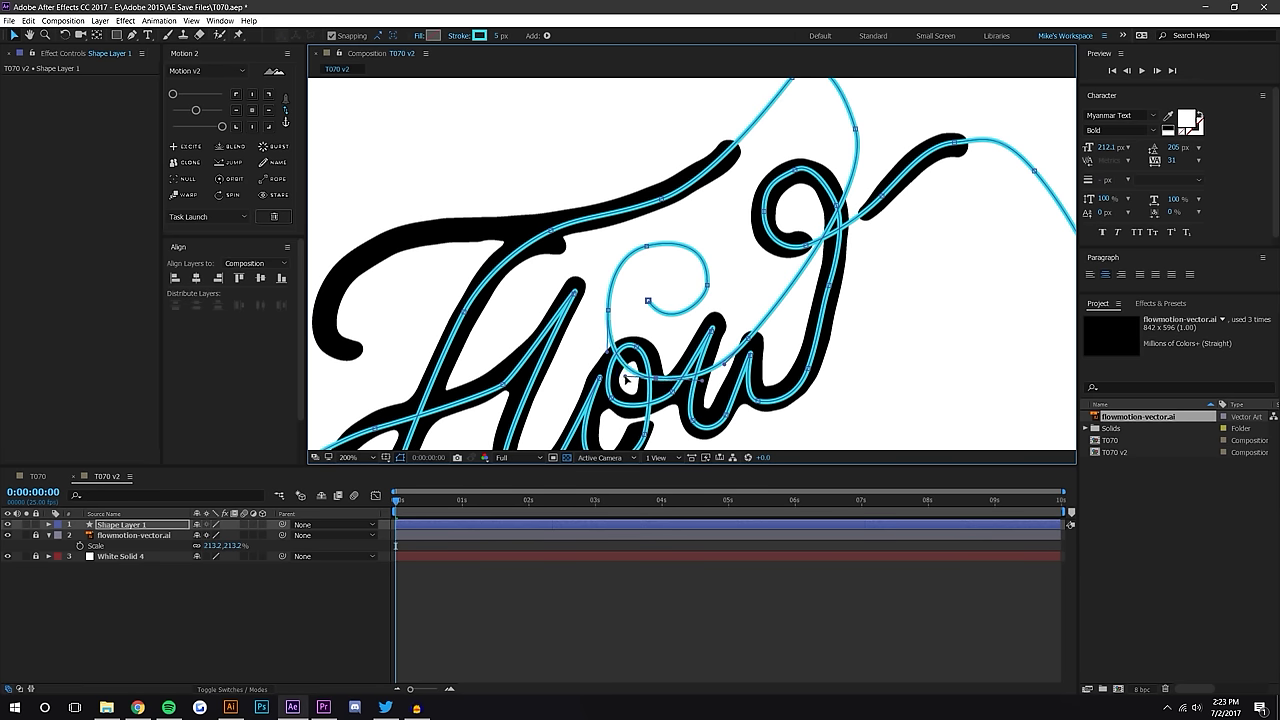
click(649, 299)
click(607, 310)
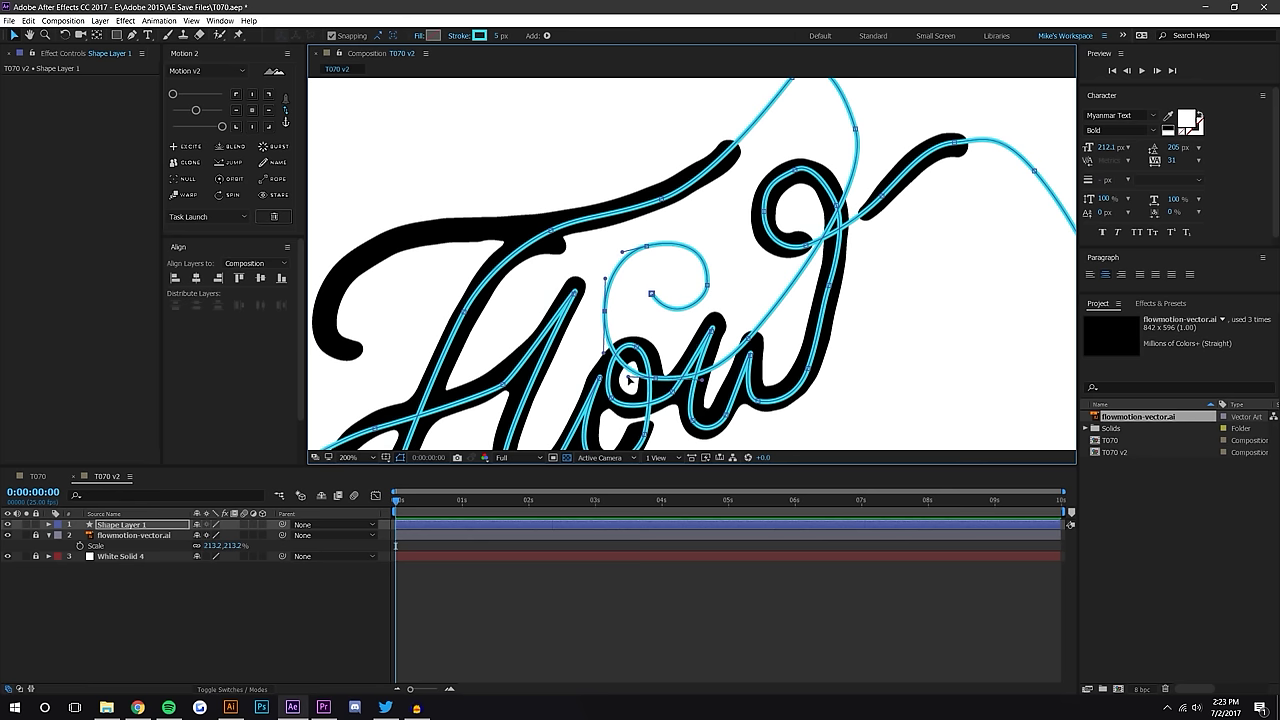
Adjust the upper swing's handle and align the path's points with the centre of the F's top stroke
drag(883, 113, 850, 262)
scroll(842, 263, up, 1)
drag(952, 284, 985, 188)
scroll(972, 225, down, 2)
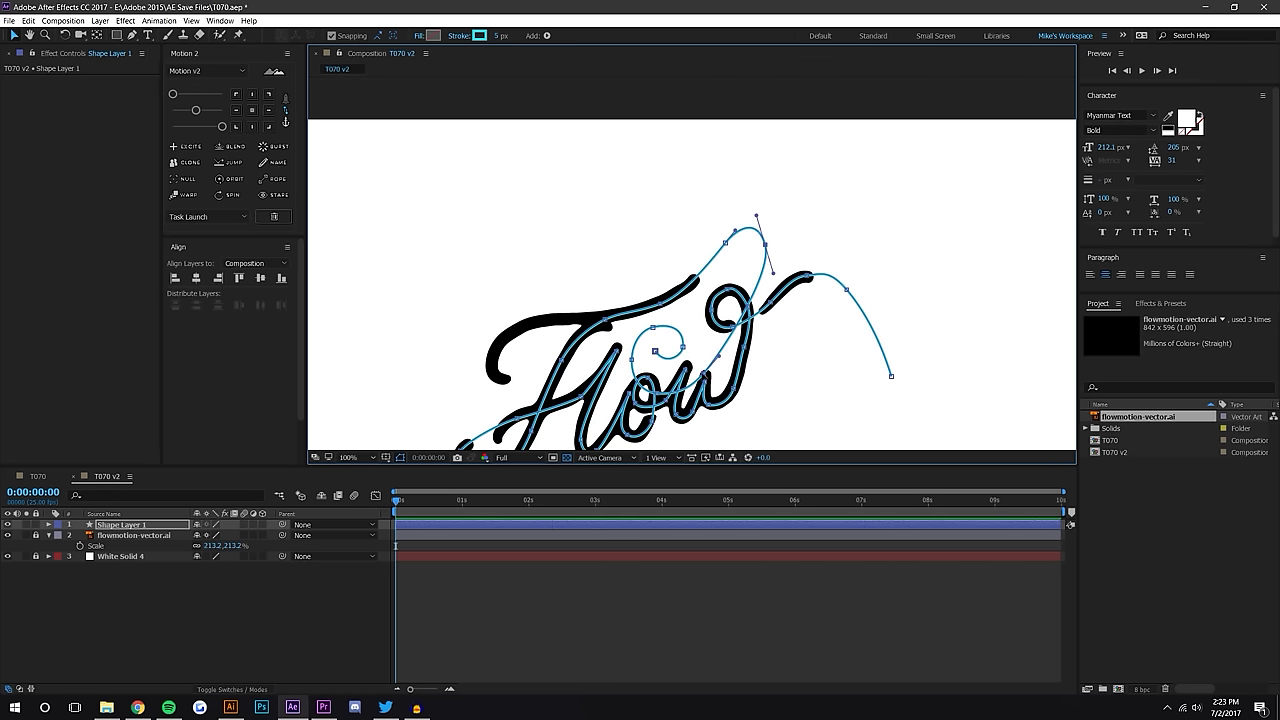
scroll(757, 218, up, 4)
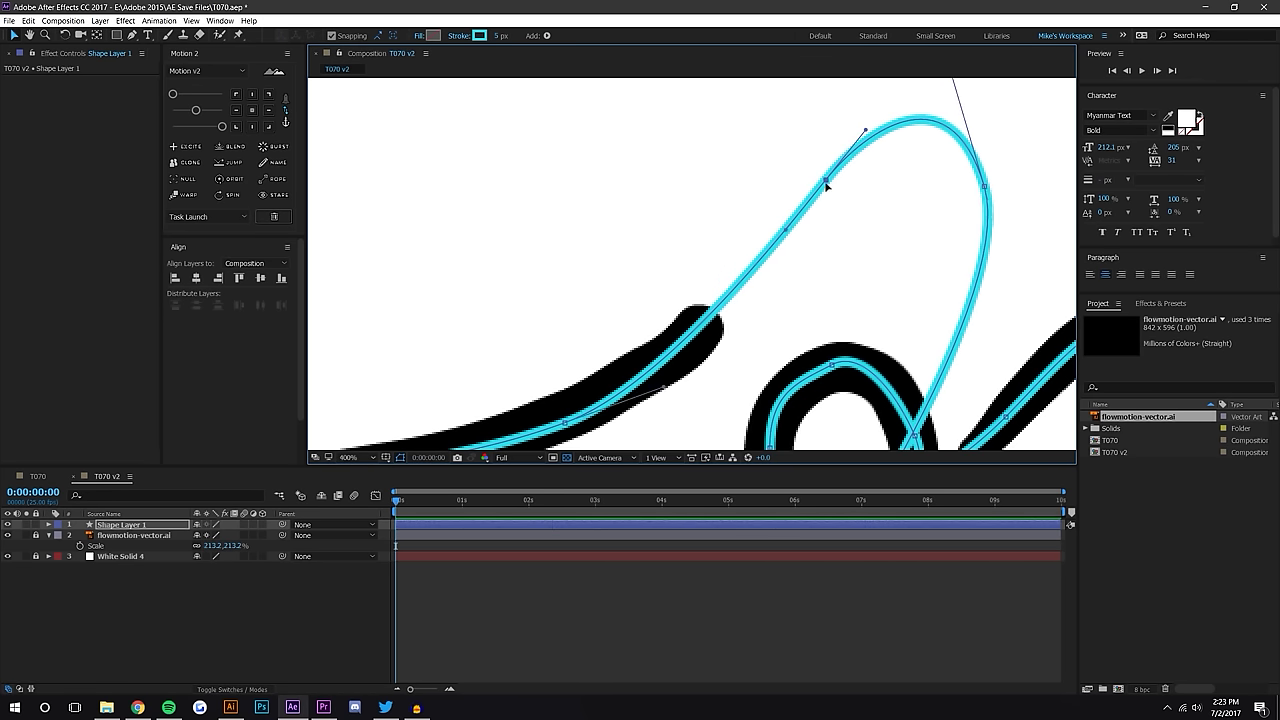
drag(784, 231, 749, 288)
drag(715, 330, 879, 224)
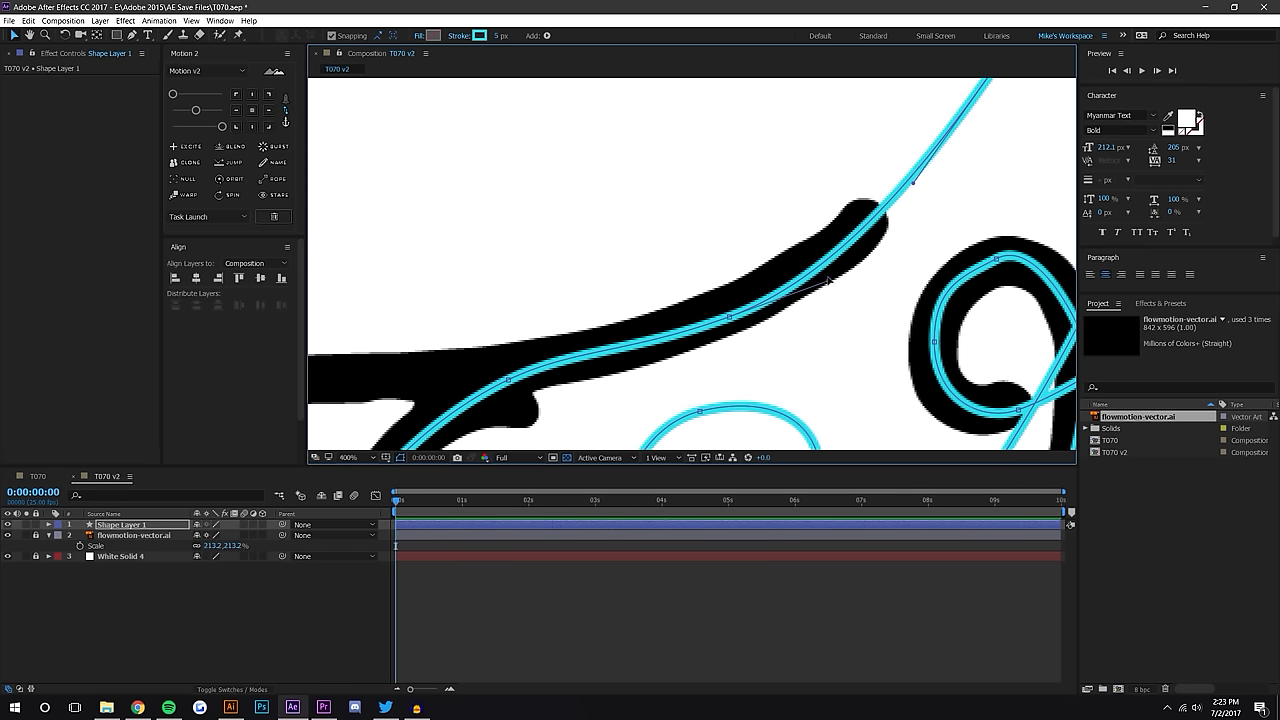
click(730, 316)
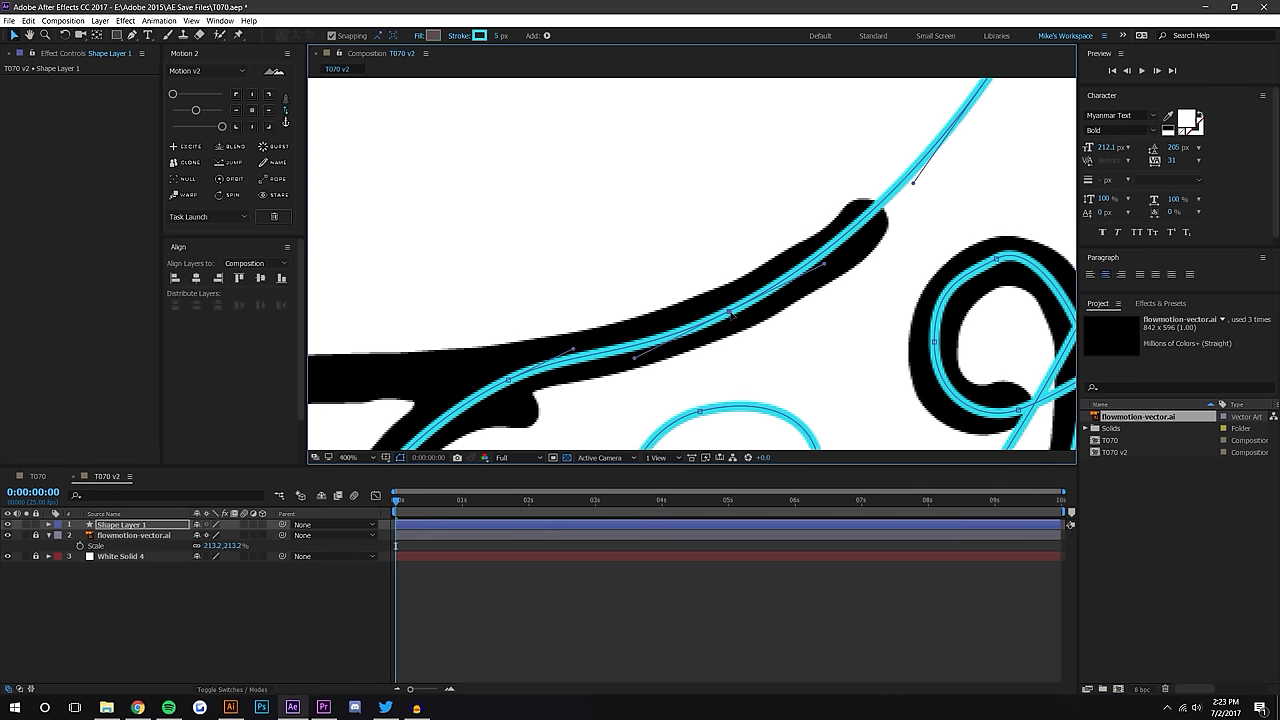
drag(760, 297, 943, 244)
drag(691, 329, 686, 330)
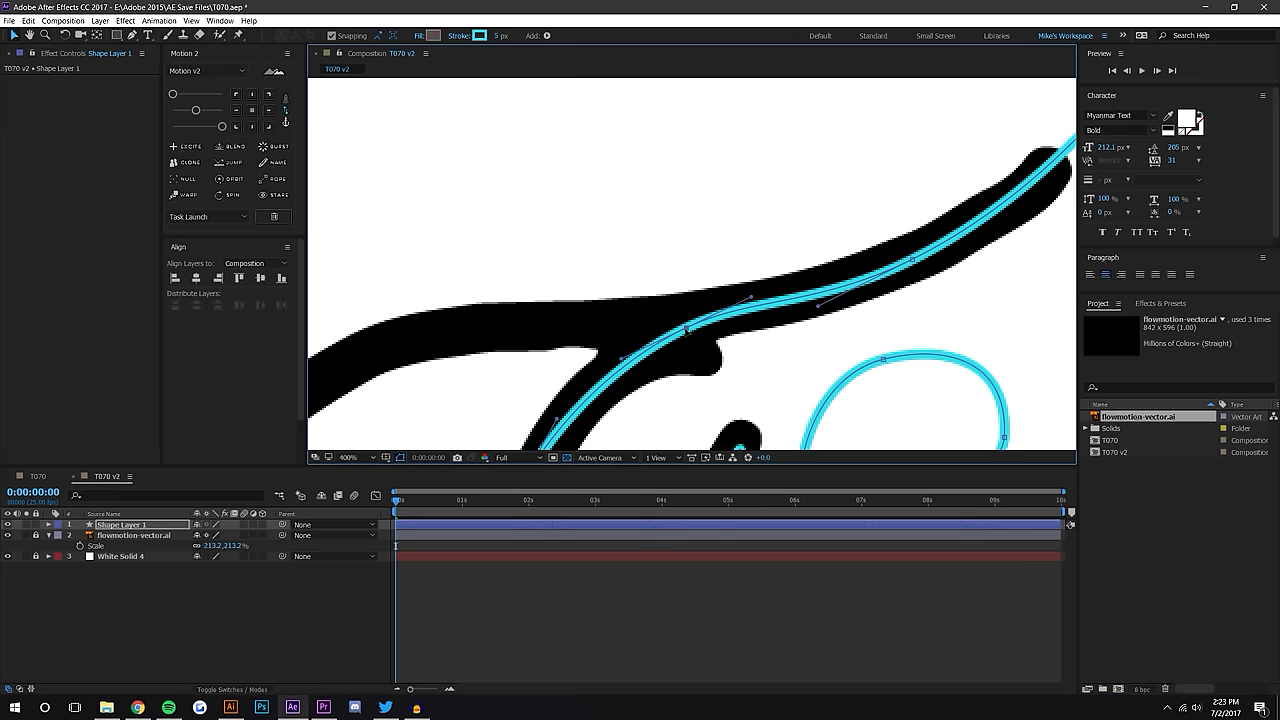
Refine the path's points and handles along the F's stem and around the hook at its foot
scroll(686, 330, down, 3)
drag(664, 325, 790, 230)
scroll(714, 325, down, 1)
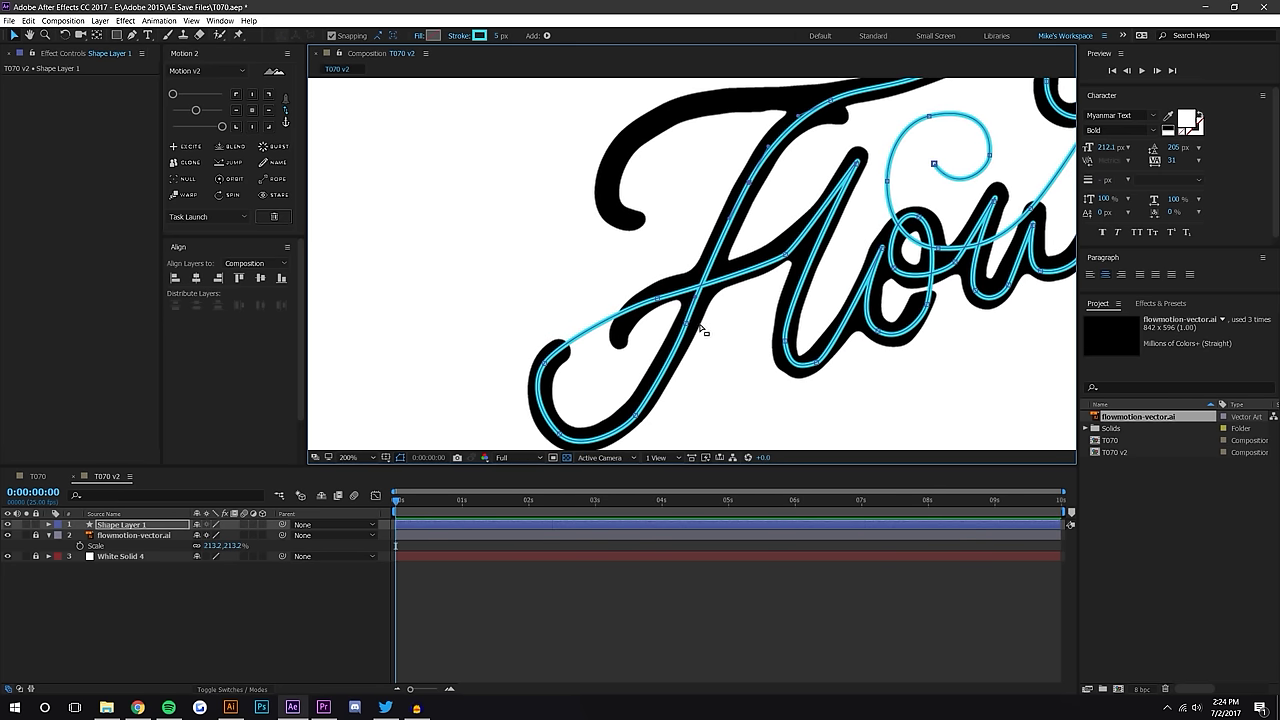
scroll(687, 345, up, 1)
drag(690, 370, 797, 242)
drag(730, 335, 796, 265)
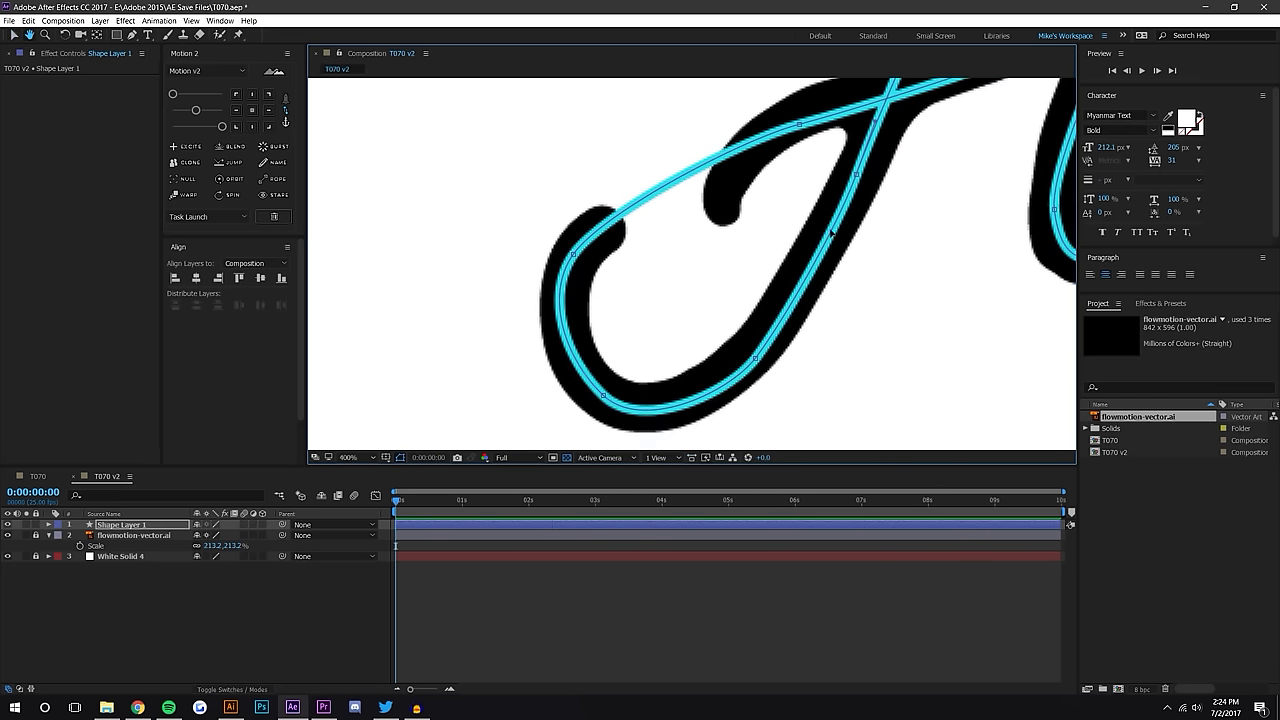
click(757, 358)
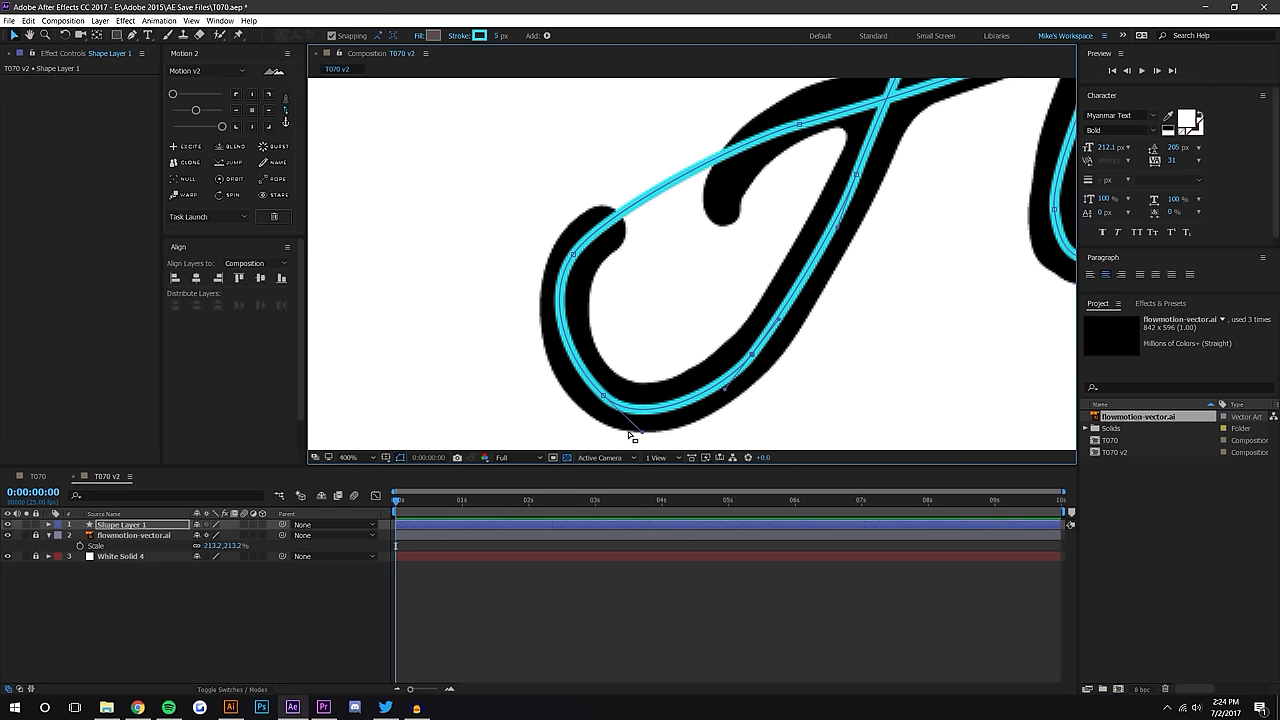
drag(648, 435, 659, 429)
drag(575, 255, 466, 398)
drag(672, 252, 594, 276)
Smooth the path from the F's middle bar into the "l" and move the point at the "l" tip up into its rounded end
scroll(590, 280, up, 3)
scroll(590, 280, right, 4)
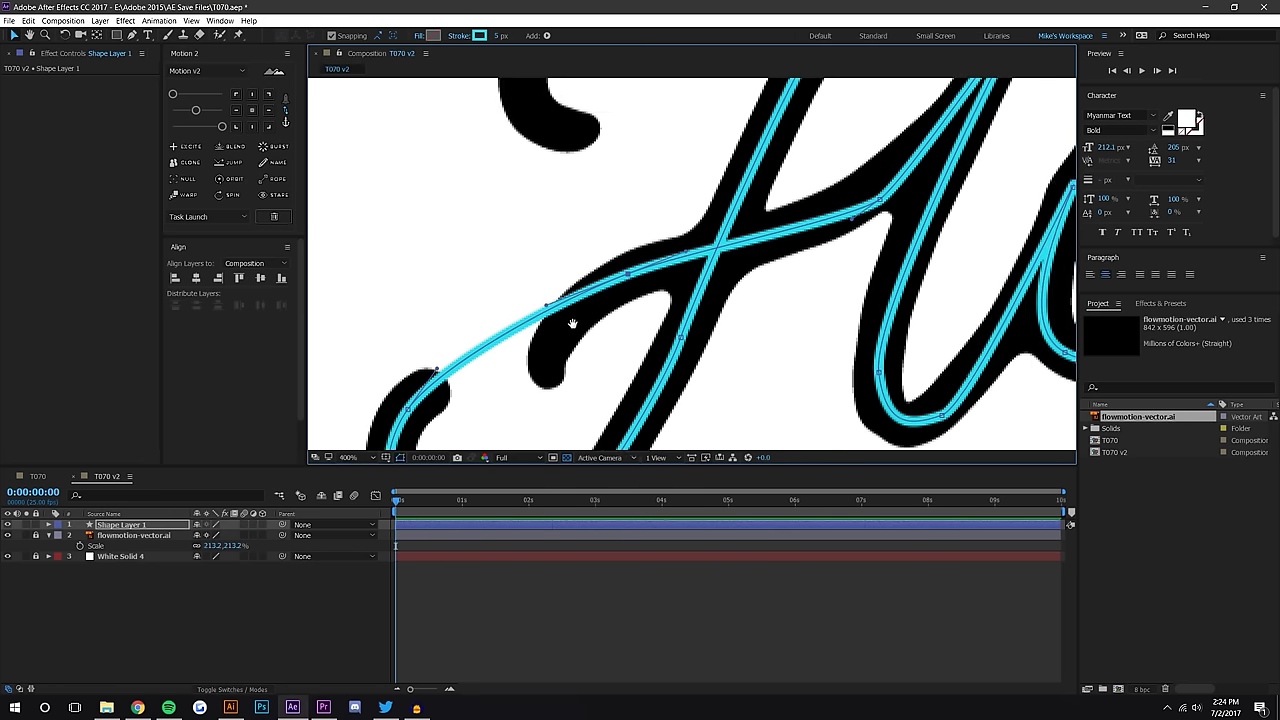
drag(766, 270, 688, 312)
scroll(688, 312, up, 2)
scroll(684, 325, right, 2)
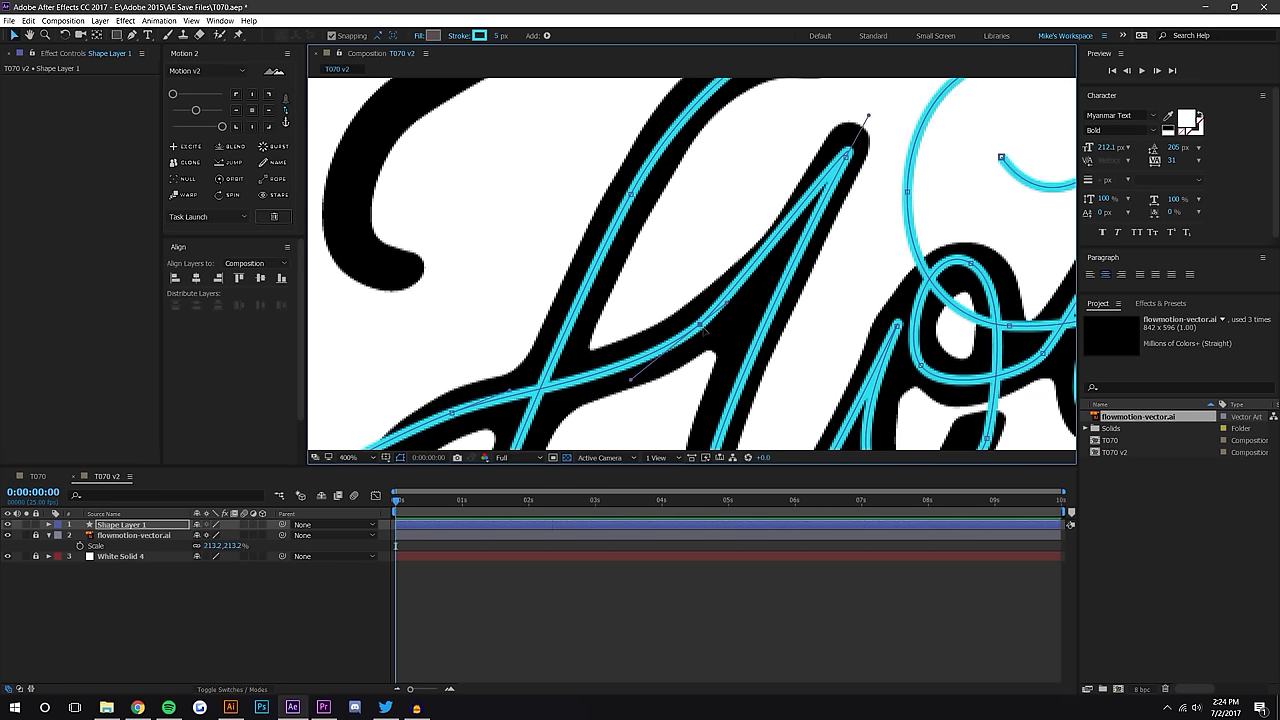
drag(866, 118, 768, 273)
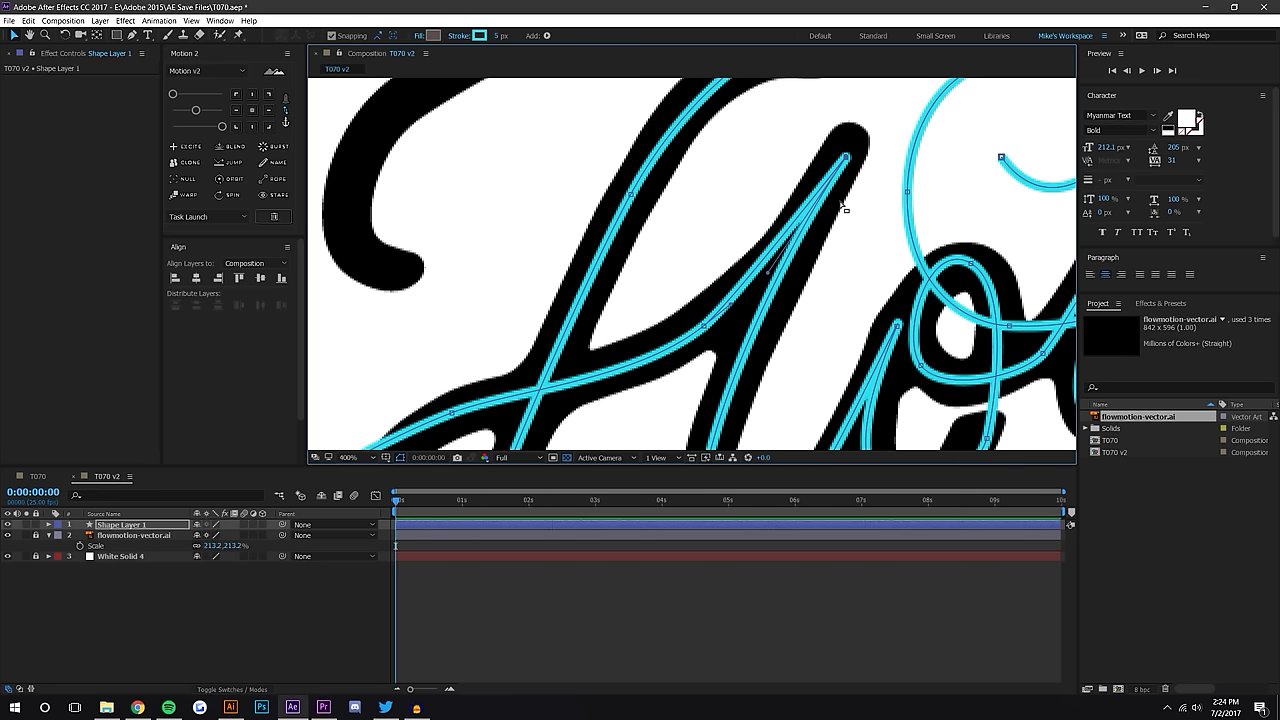
drag(847, 156, 849, 142)
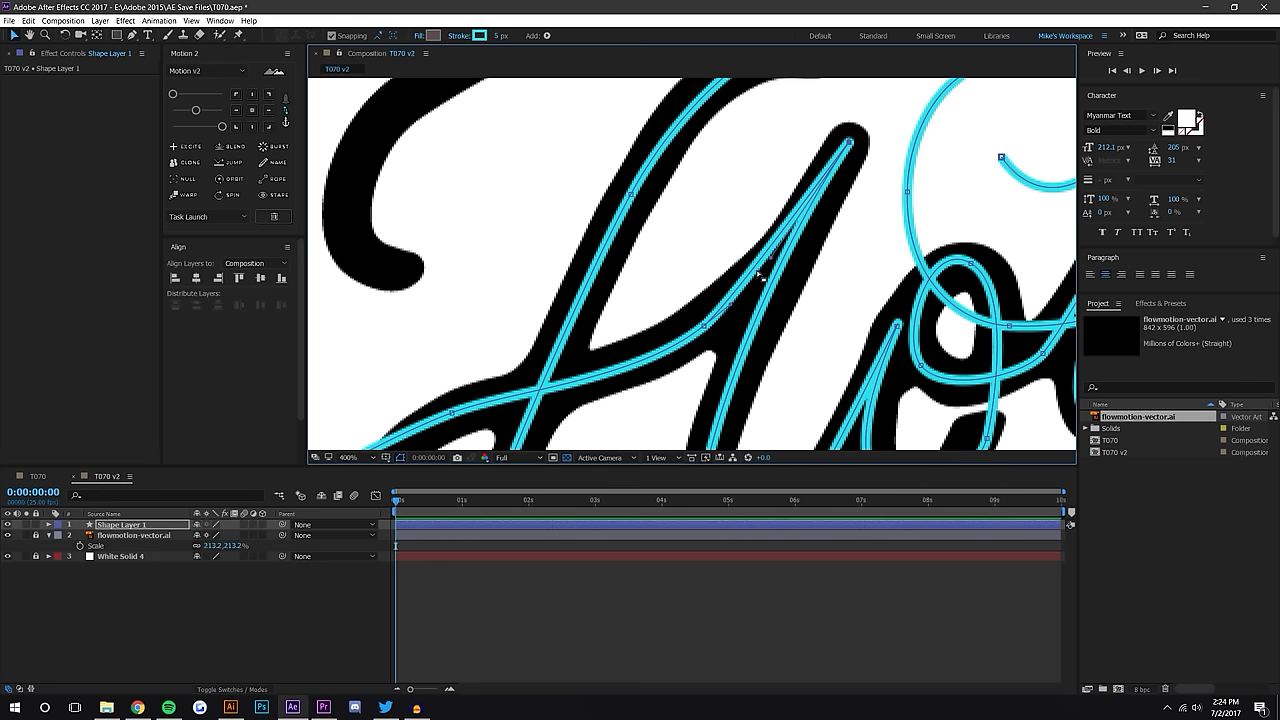
drag(734, 311, 777, 278)
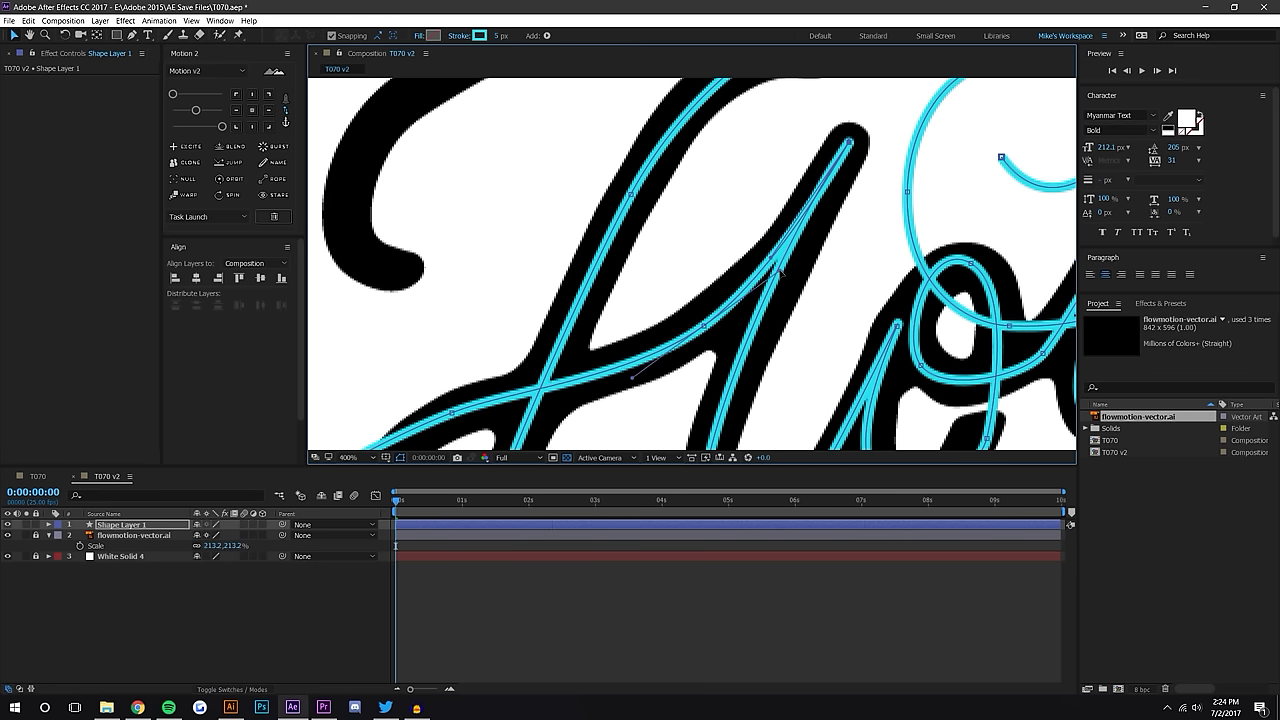
Adjust the points and handles at the base of the "l" so the curve stays centred in the letter
drag(790, 395, 860, 263)
scroll(850, 270, down, 1)
drag(776, 316, 745, 277)
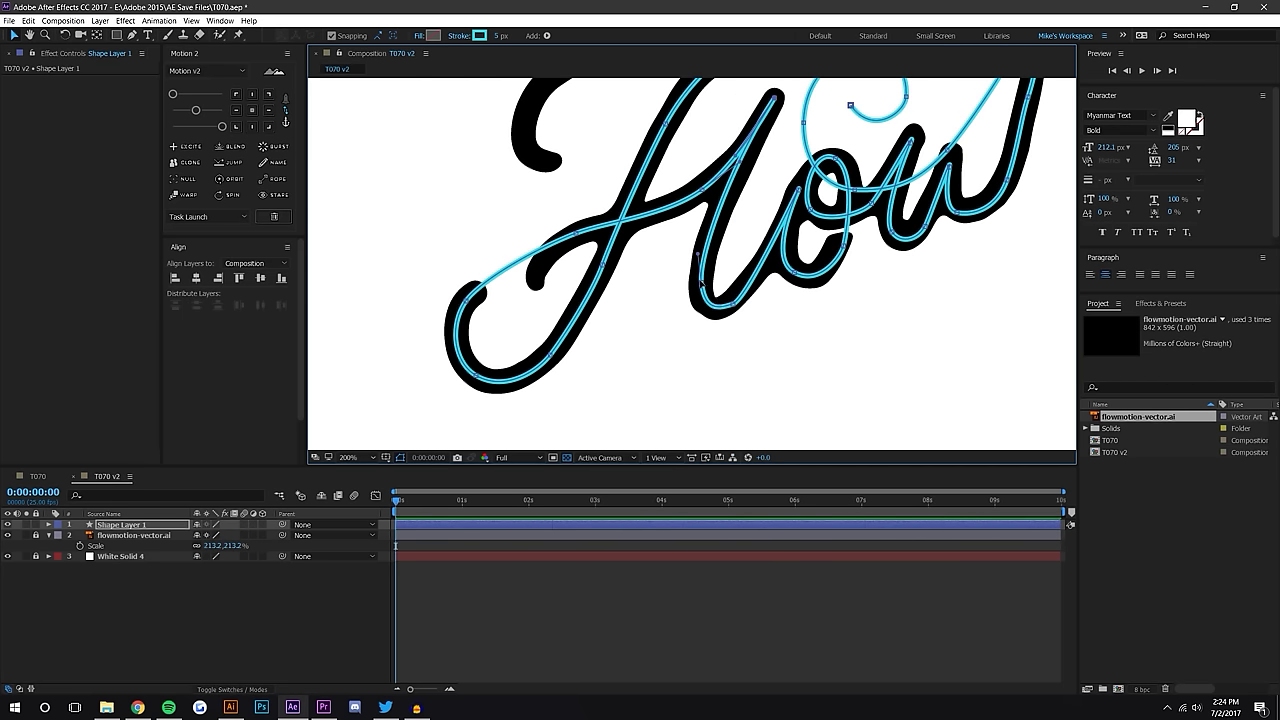
scroll(688, 255, up, 2)
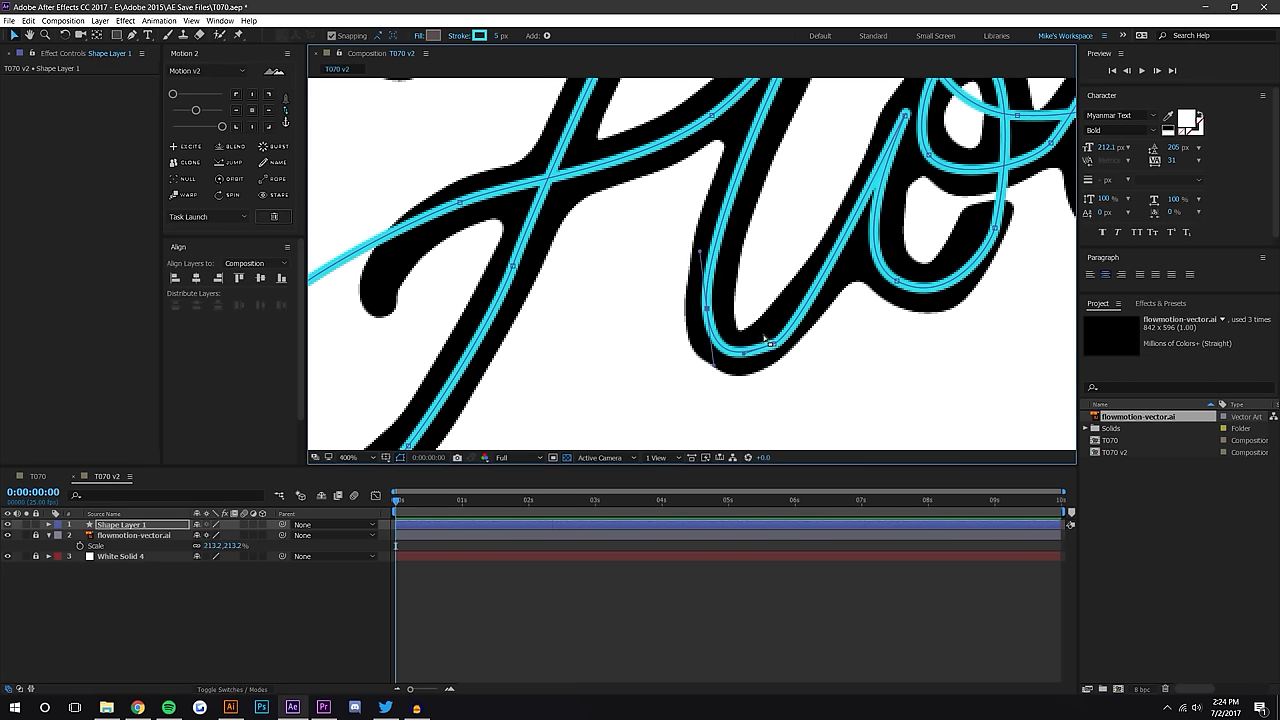
drag(773, 344, 799, 335)
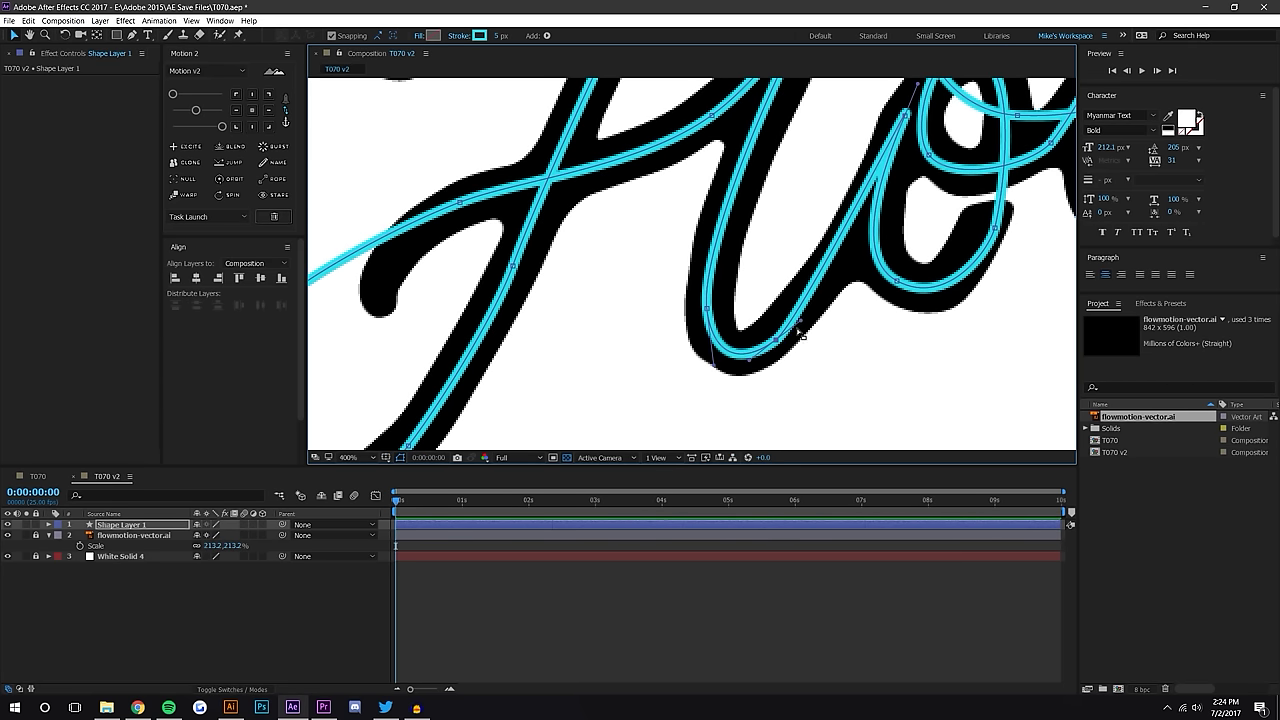
Refine the path's points and handles from the "l" into the "o" and around the "o"'s lower curve
drag(876, 180, 822, 260)
drag(852, 196, 862, 204)
drag(746, 402, 784, 328)
drag(925, 351, 865, 379)
drag(801, 233, 791, 240)
drag(880, 338, 872, 330)
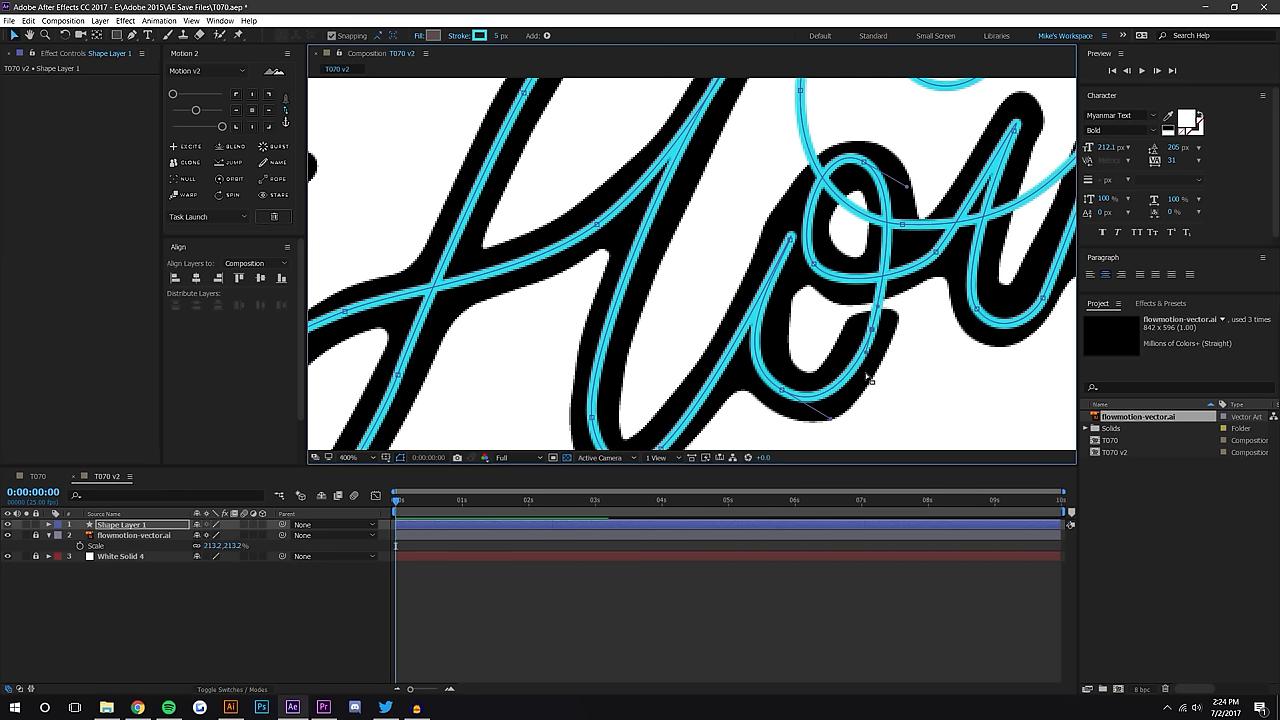
drag(830, 418, 837, 424)
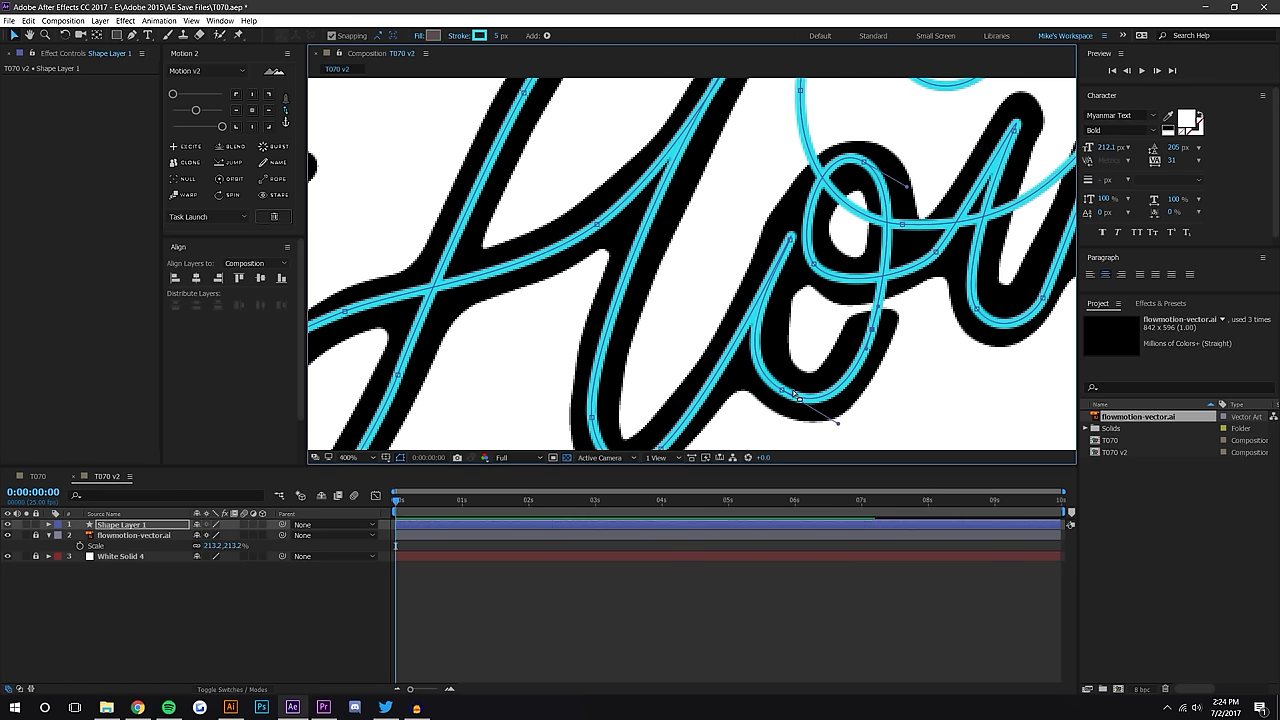
click(783, 392)
Reshape the loop at the top of the "o" by adjusting its upper handle and its lower-left point and handles
drag(893, 316, 832, 377)
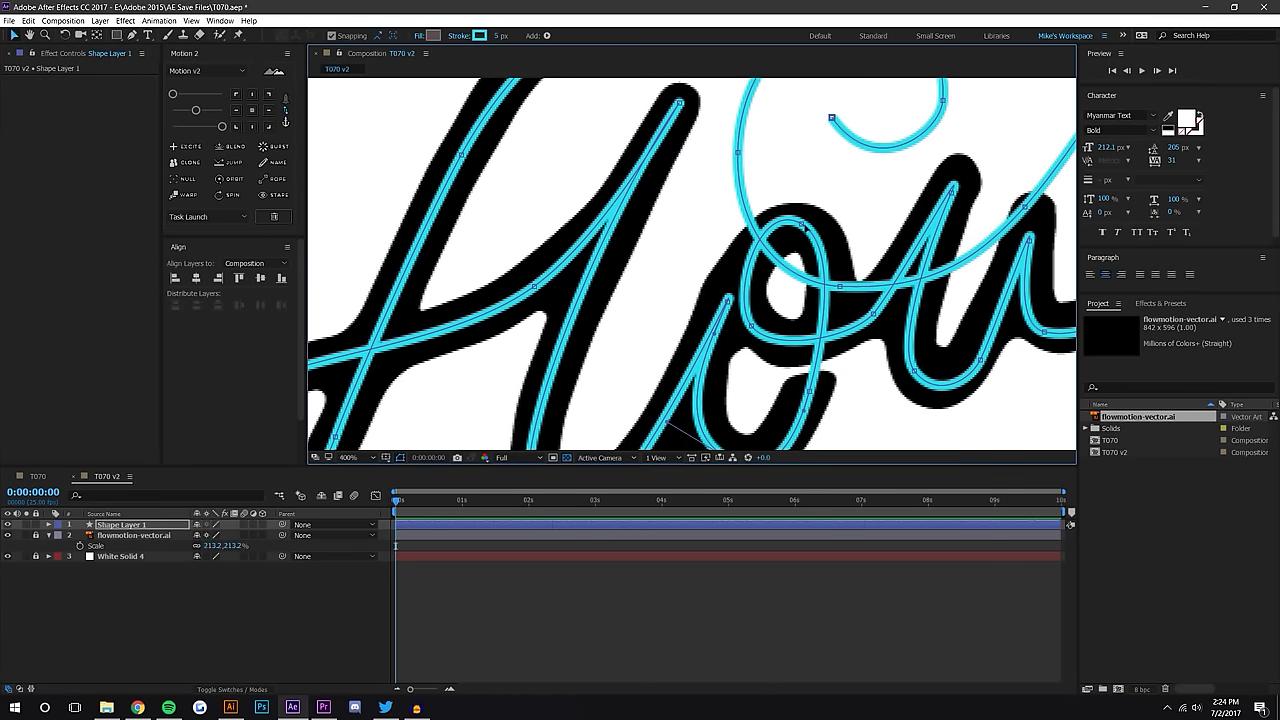
drag(853, 257, 858, 255)
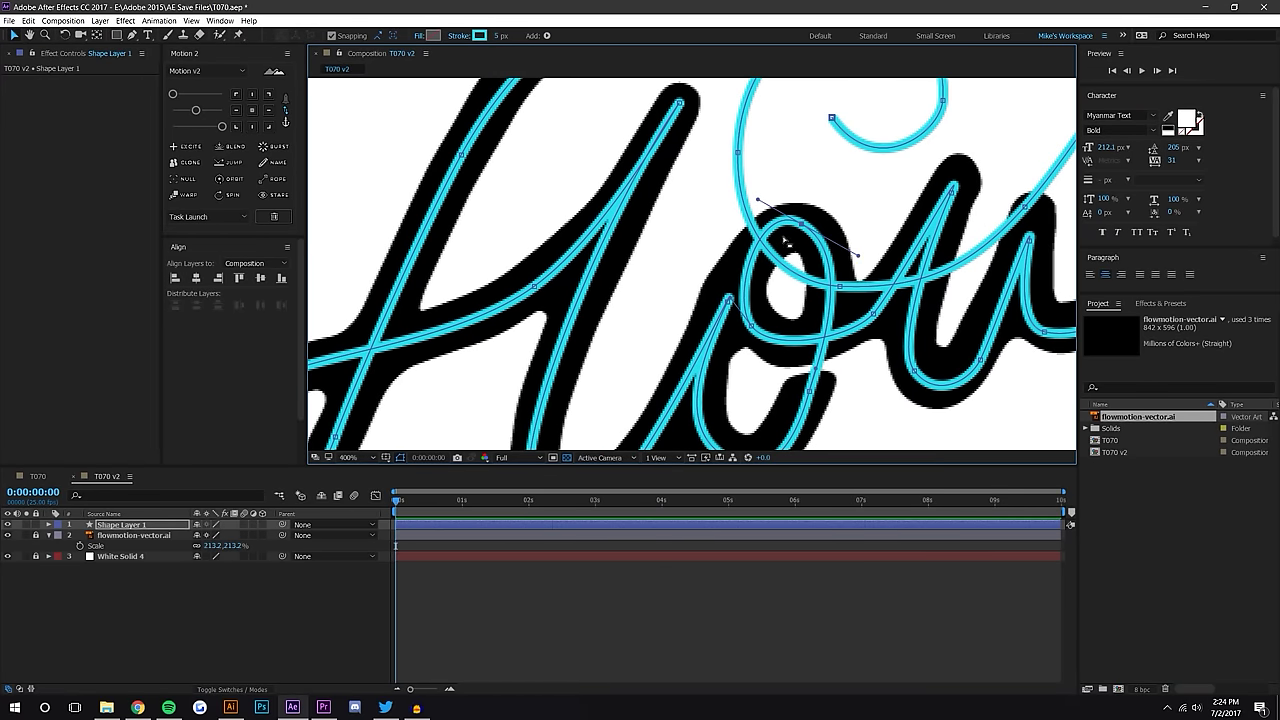
drag(731, 300, 715, 296)
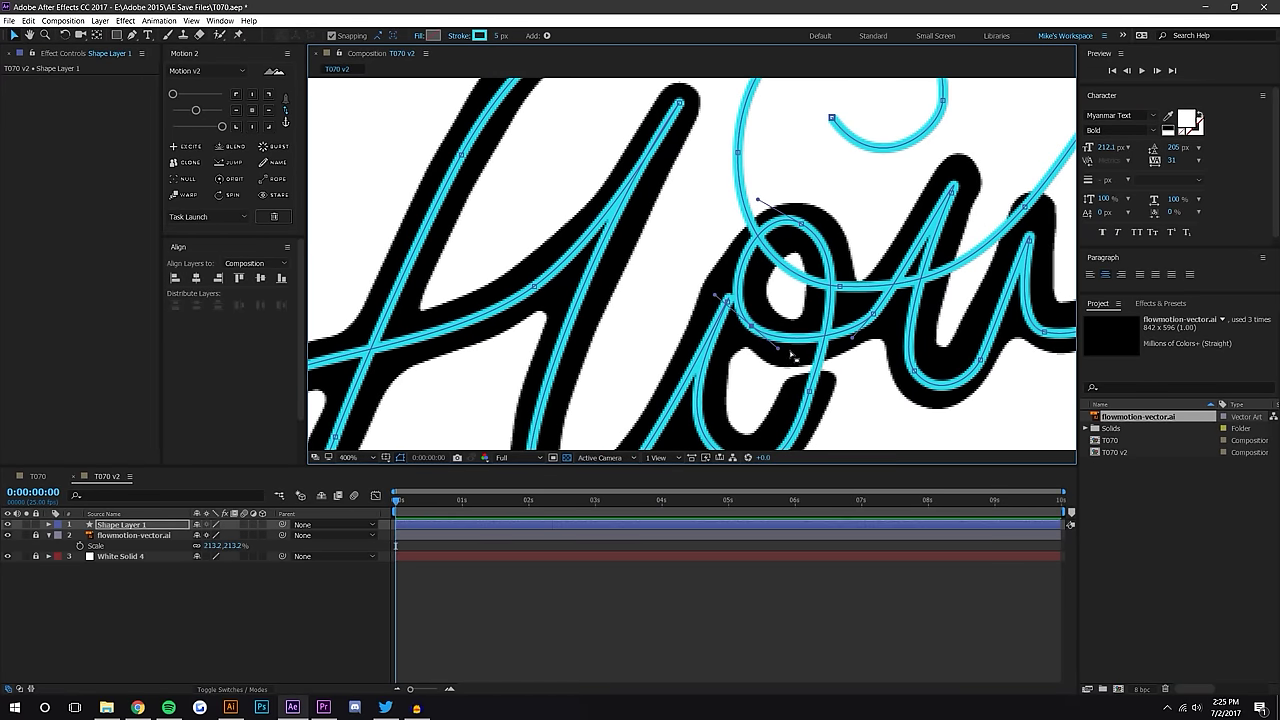
drag(779, 349, 745, 327)
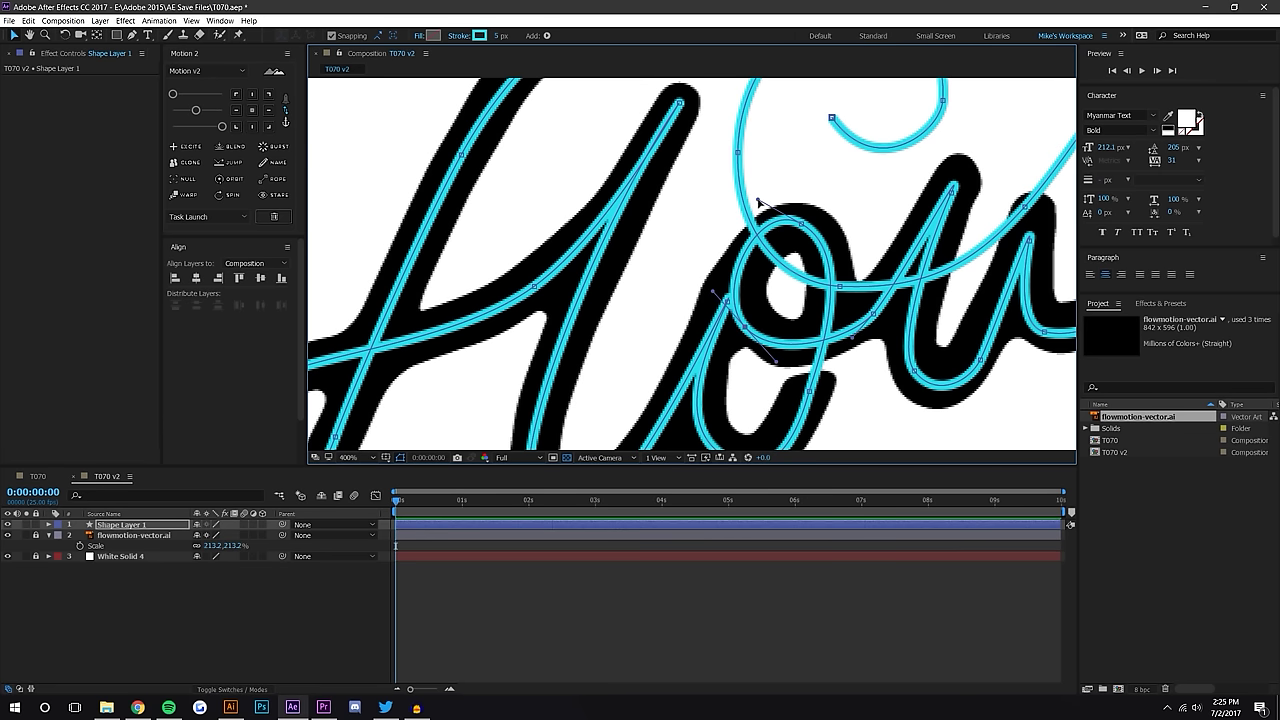
Move the path points at the "w"'s two peaks up into their rounded ends and centre the curves leading to them
drag(873, 314, 770, 328)
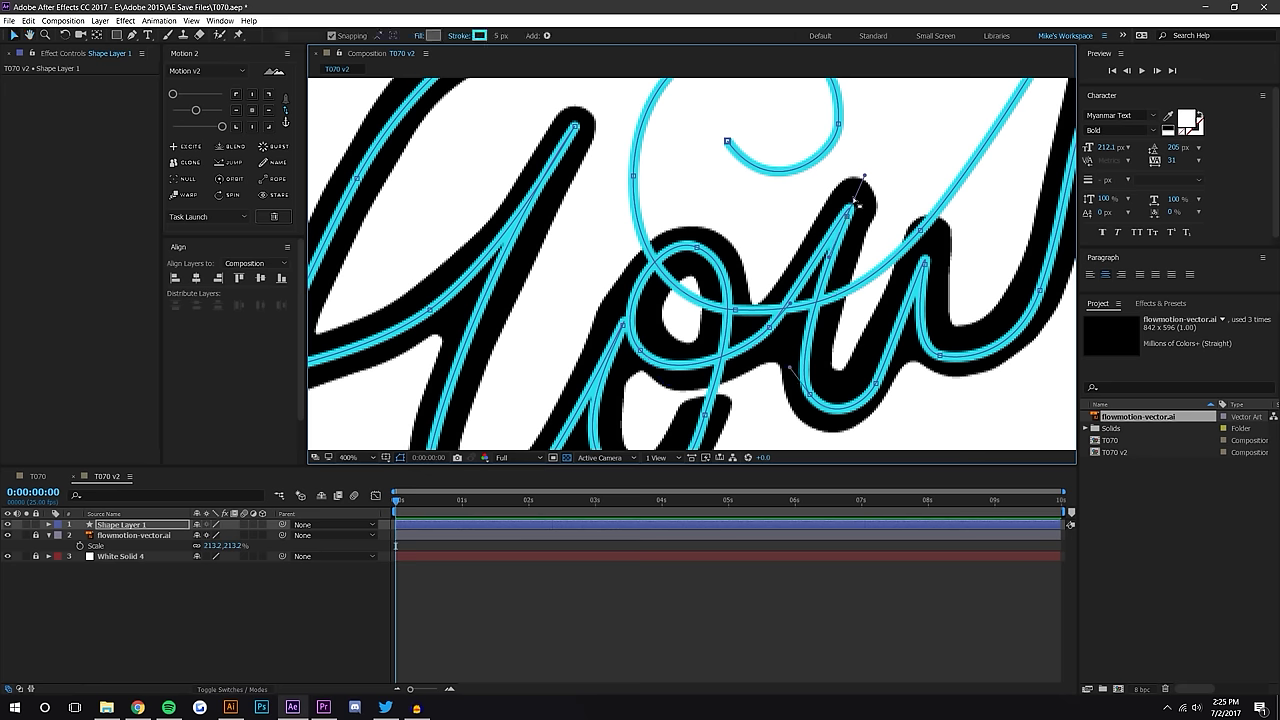
drag(865, 176, 851, 209)
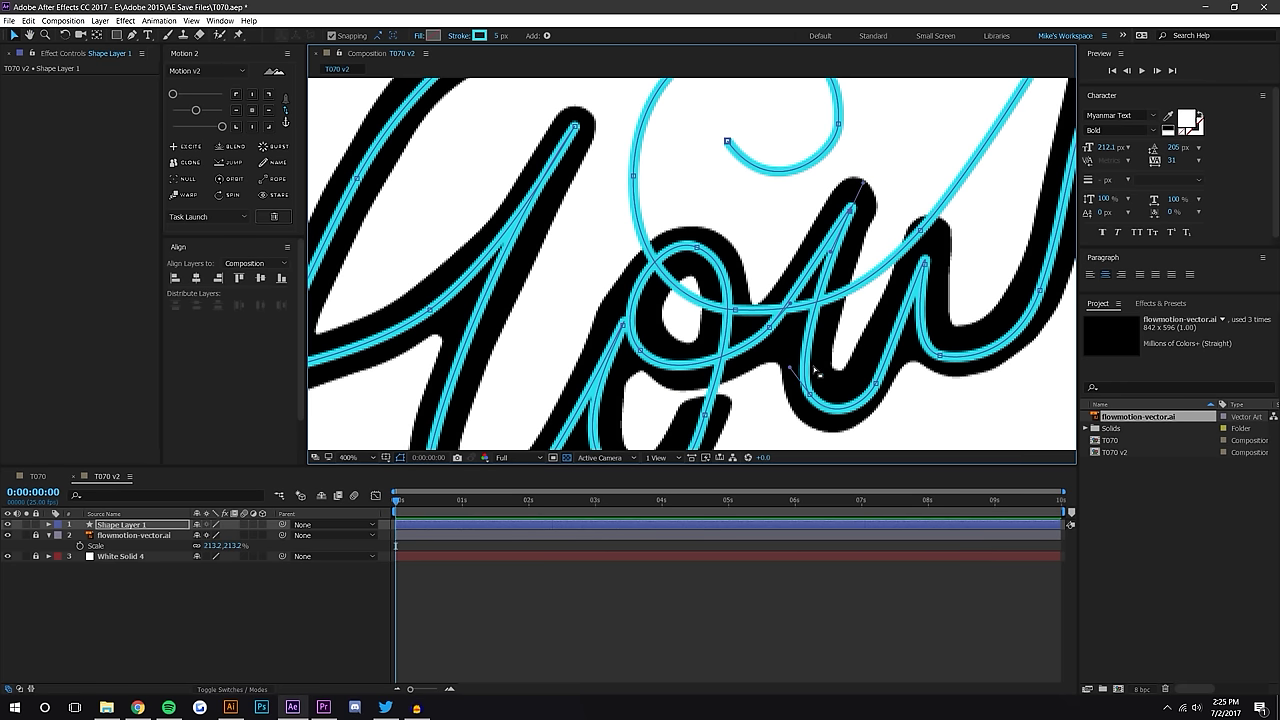
drag(869, 328, 829, 326)
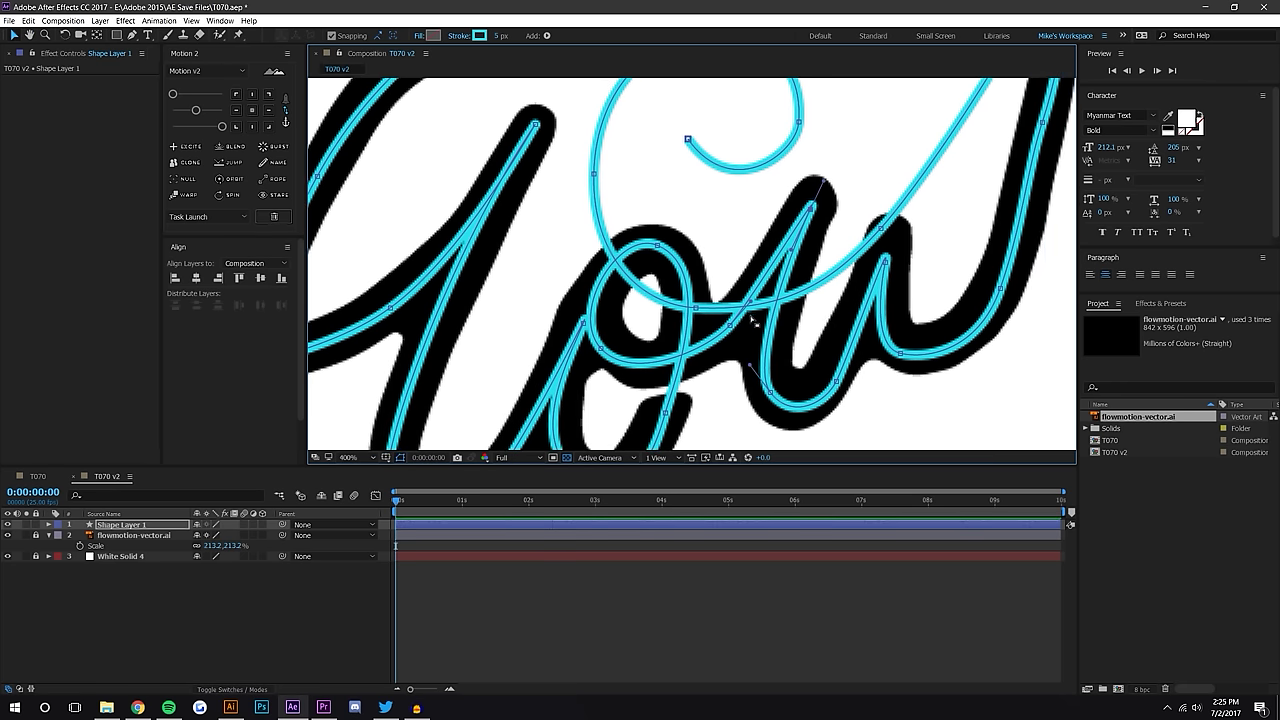
drag(730, 325, 737, 325)
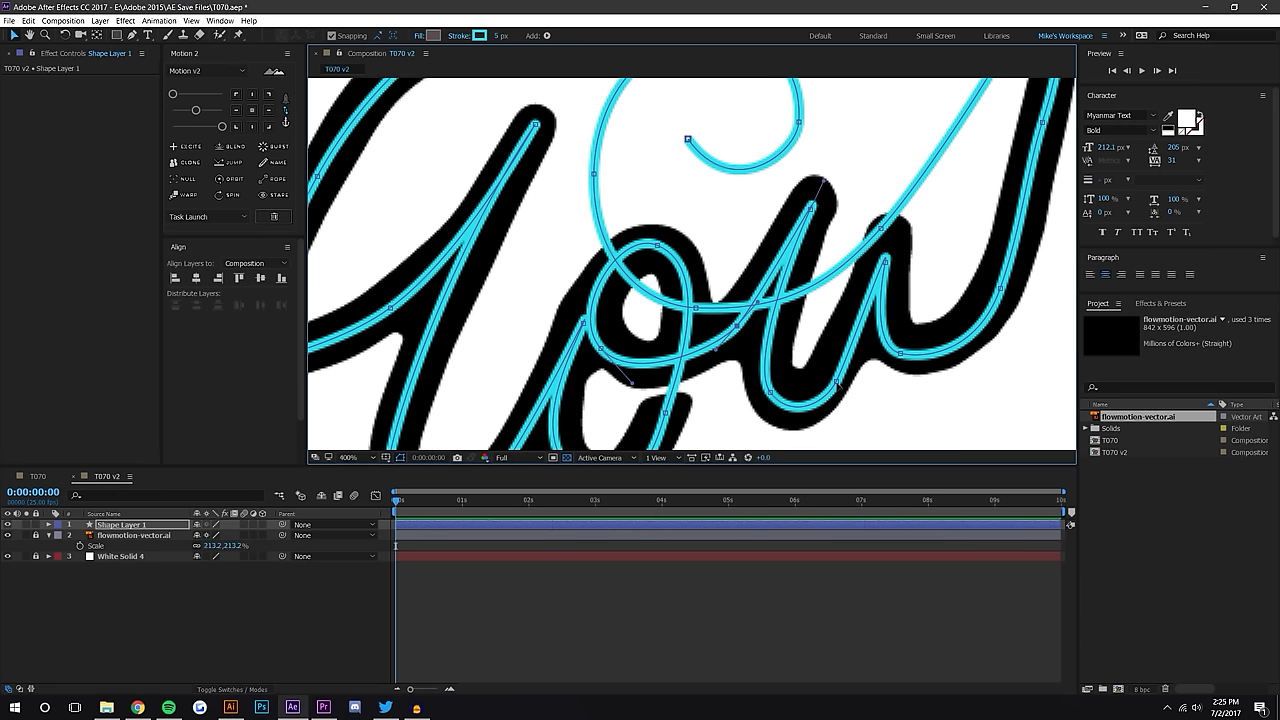
drag(836, 382, 834, 375)
drag(885, 263, 891, 243)
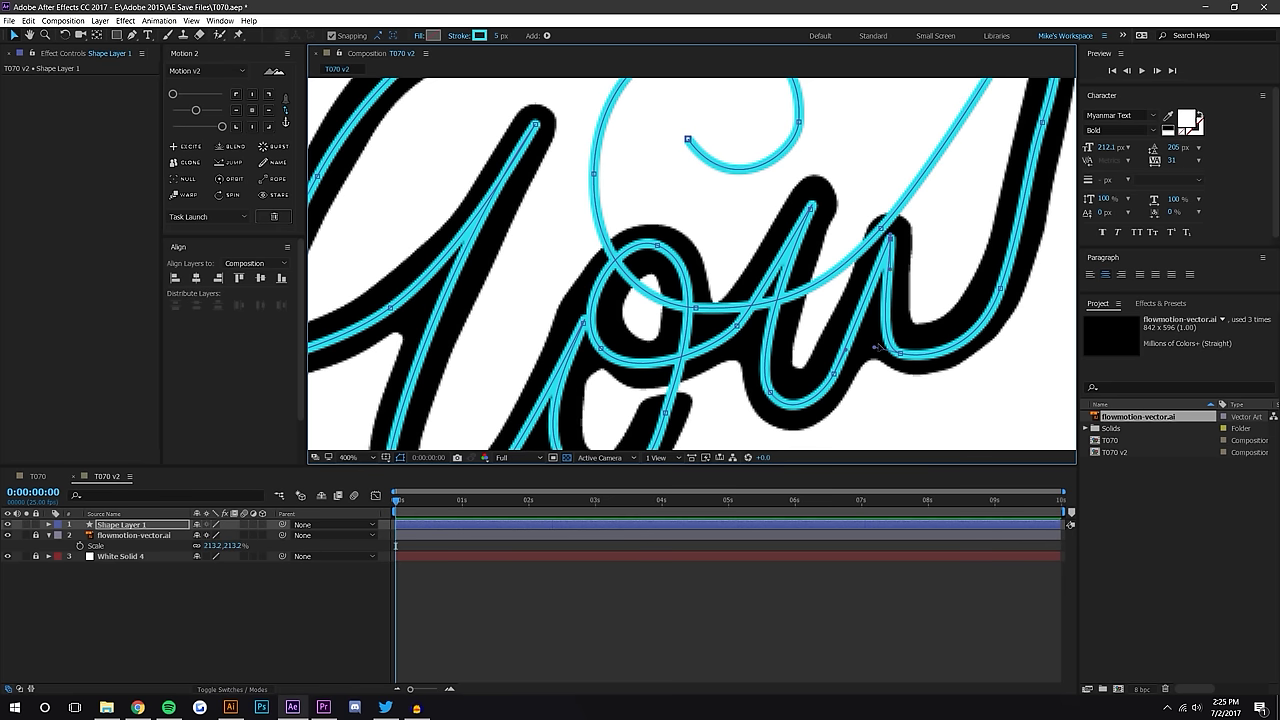
Adjust the points and handles along the "w"'s final upstroke so the path follows the middle of the stroke
drag(900, 354, 722, 410)
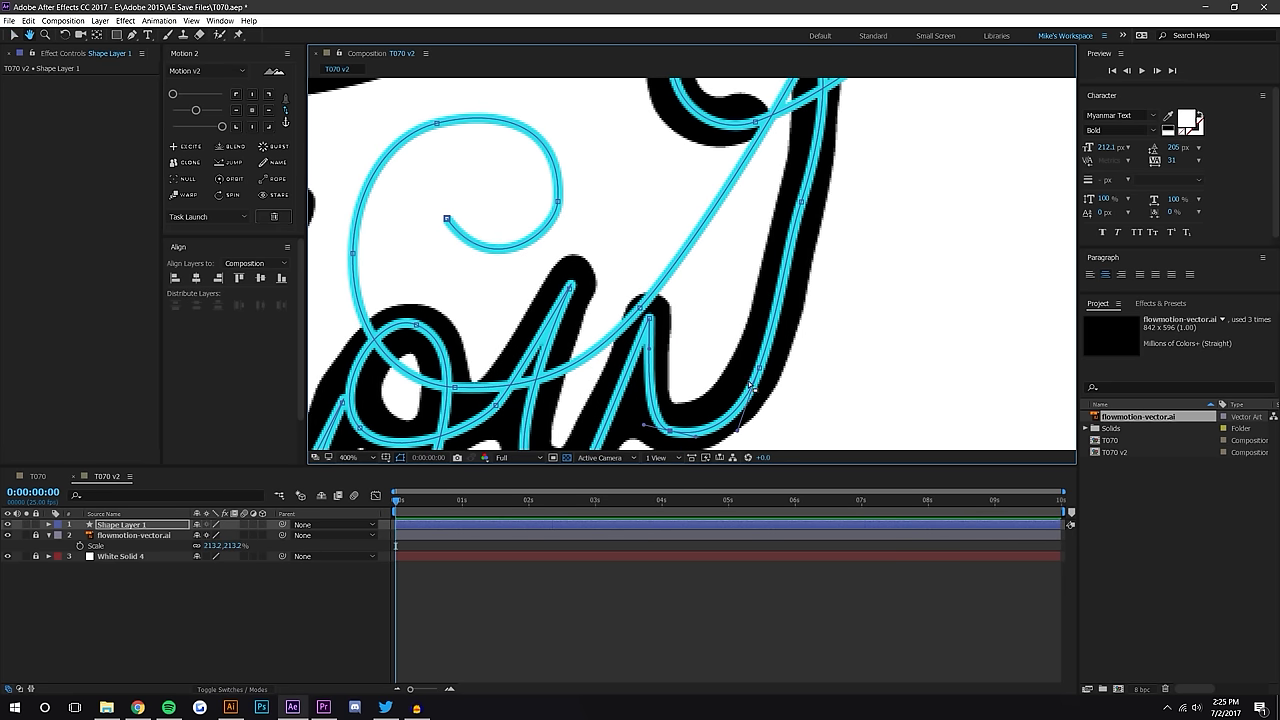
drag(762, 369, 770, 348)
drag(770, 346, 794, 254)
scroll(803, 343, up, 3)
mouse_move(792, 343)
mouse_down()
mouse_move(818, 256)
mouse_move(807, 289)
mouse_up()
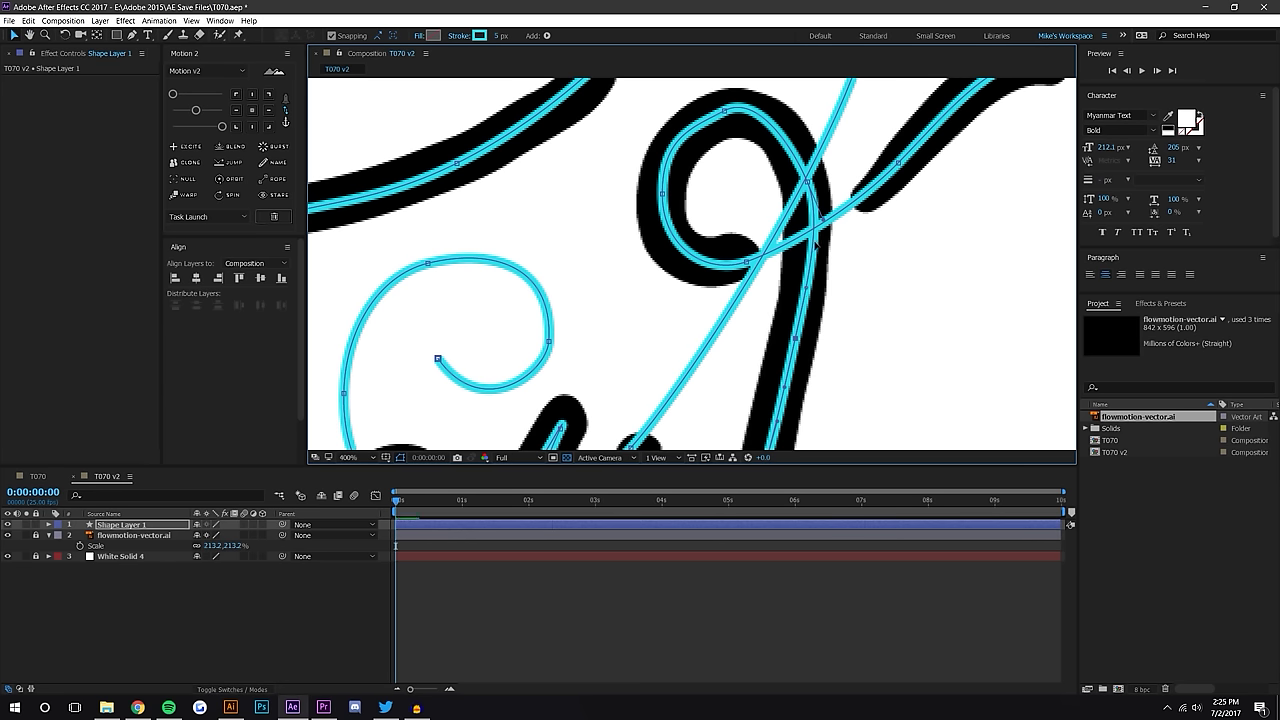
Smooth the path around the loop at the top of the "w" by adjusting its points and handles
drag(807, 182, 747, 296)
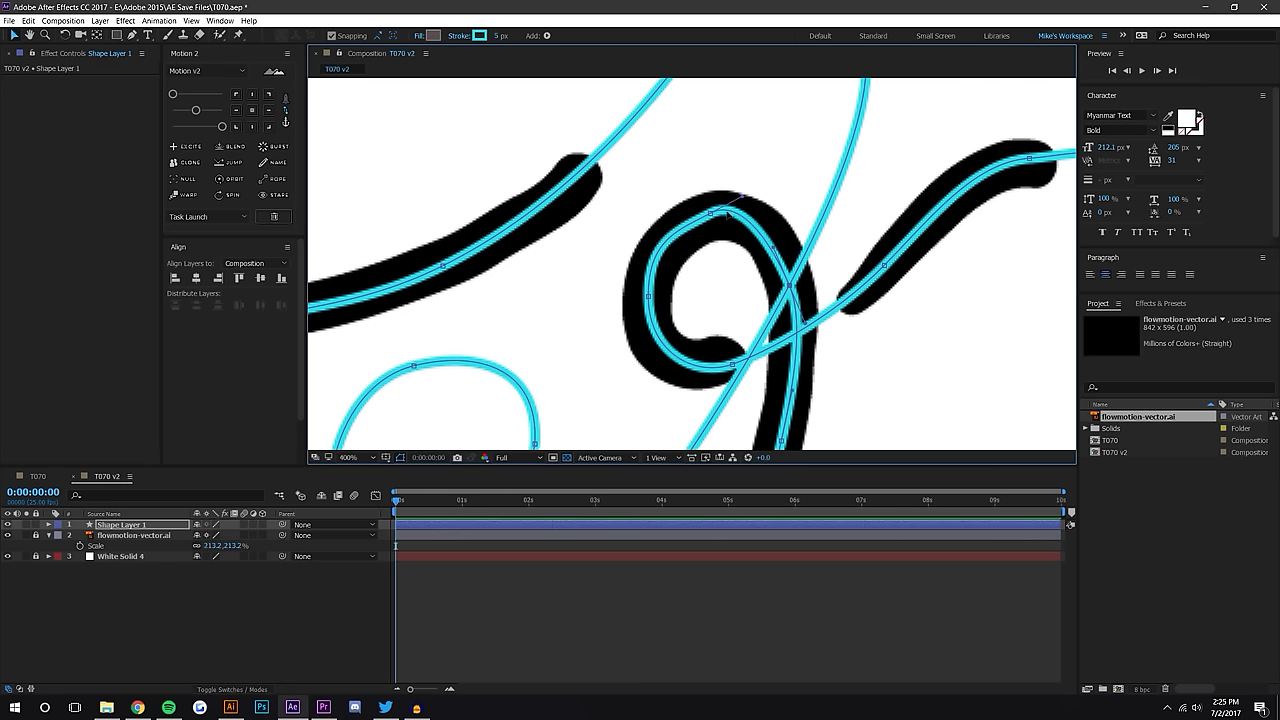
drag(744, 197, 758, 205)
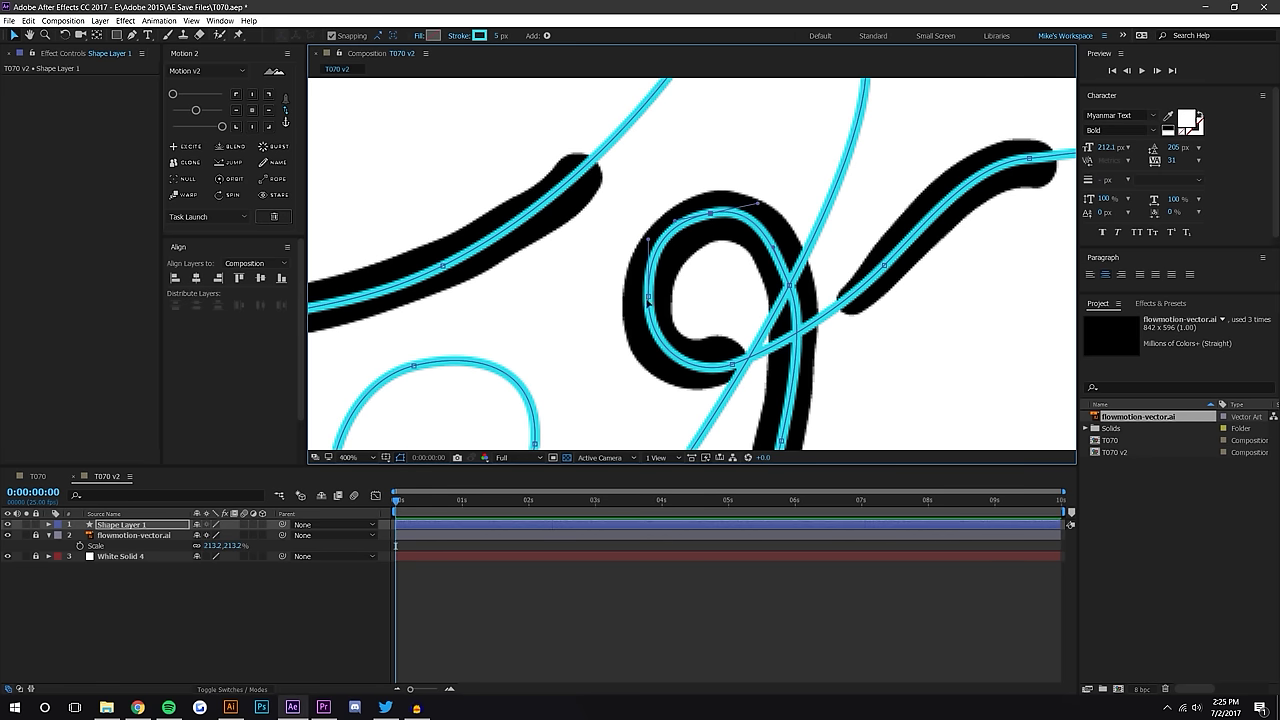
click(647, 298)
mouse_move(737, 368)
mouse_down()
mouse_move(837, 310)
mouse_move(807, 386)
mouse_up()
Align the path with the "w"'s detached exit stroke, smooth the trailing tail, and deselect the layer
click(797, 335)
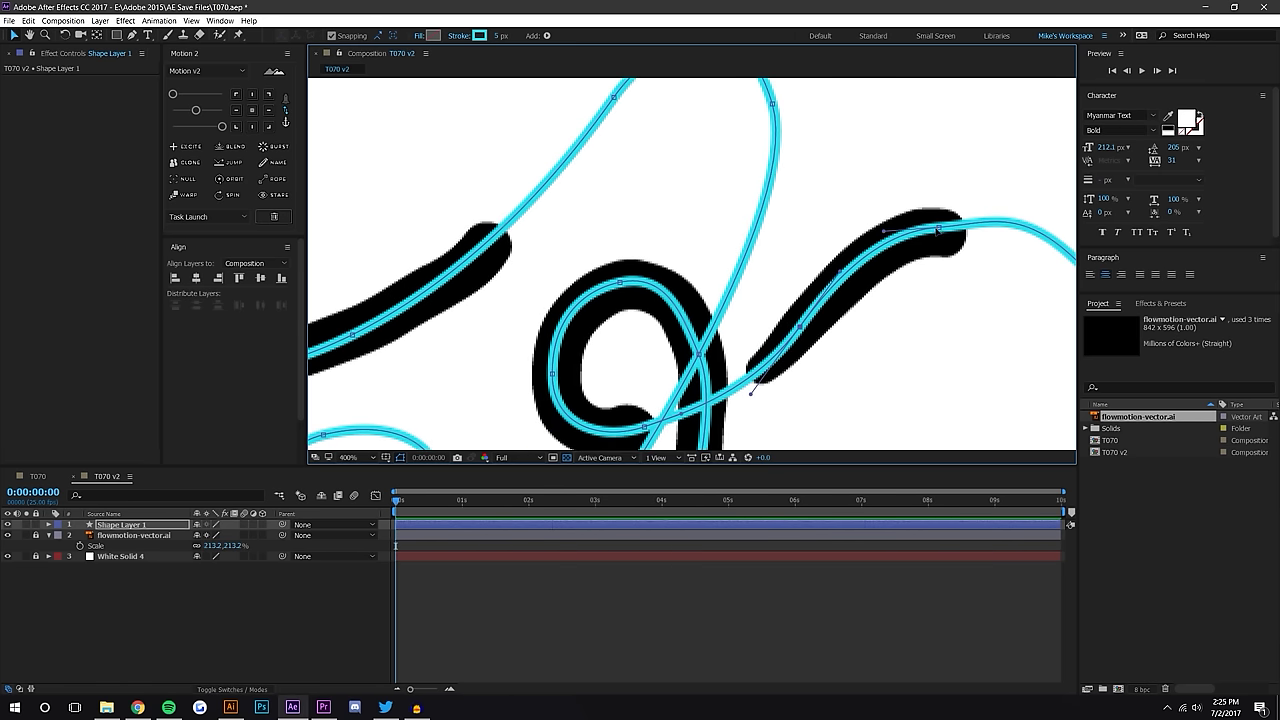
click(941, 230)
drag(1004, 207, 836, 220)
drag(922, 357, 831, 191)
scroll(832, 195, down, 1)
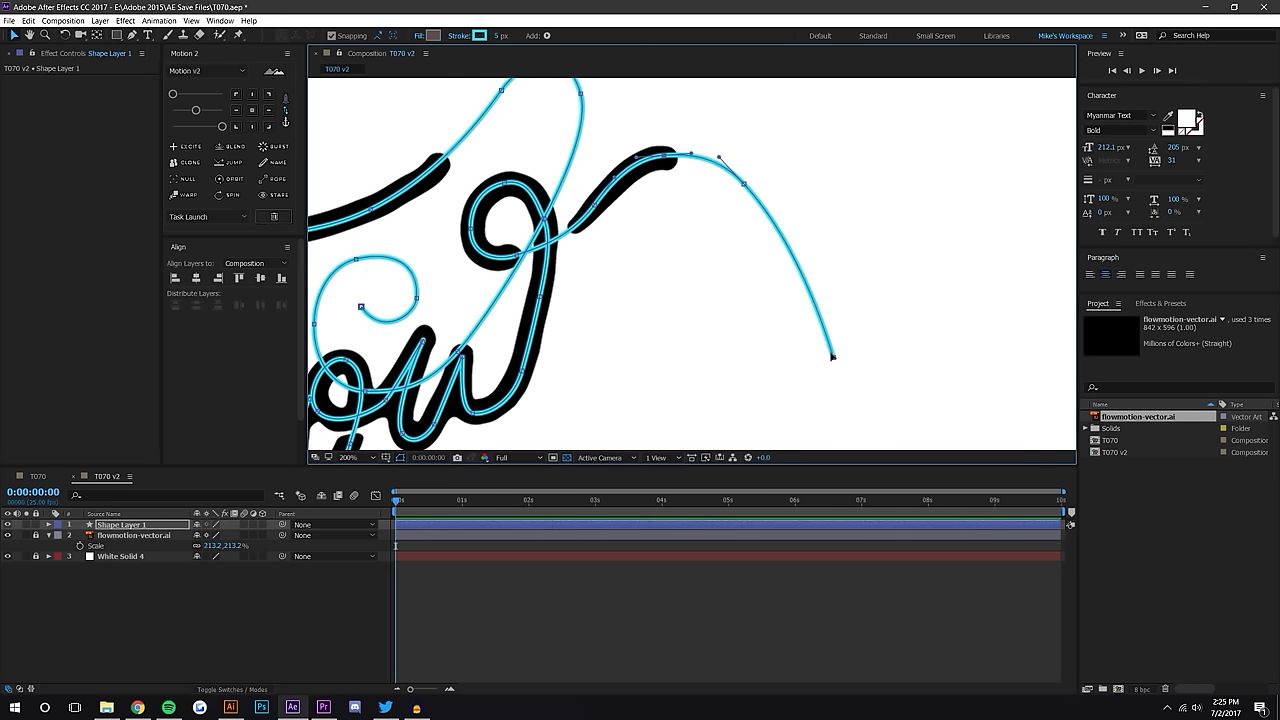
scroll(660, 317, down, 2)
click(660, 570)
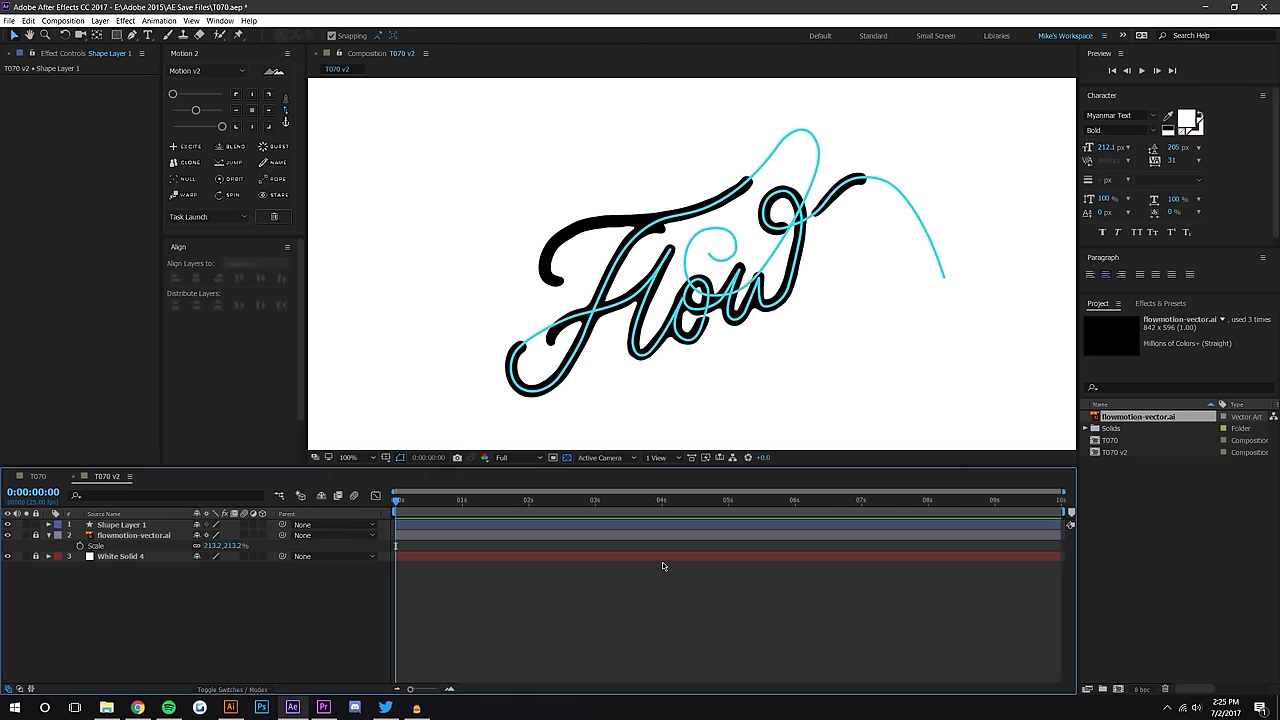
Rename the traced shape layer as "Path - Blob 1"
scroll(558, 178, up, 2)
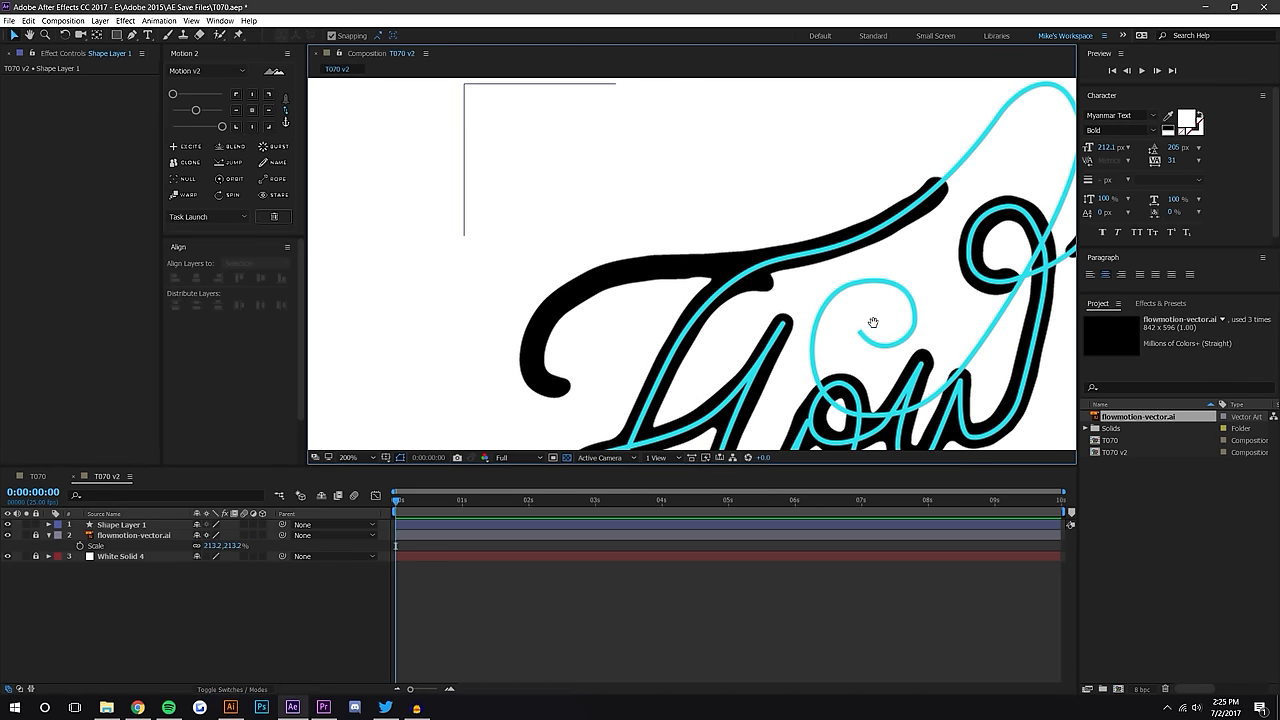
right_click(121, 525)
click(135, 527)
text(Blo)
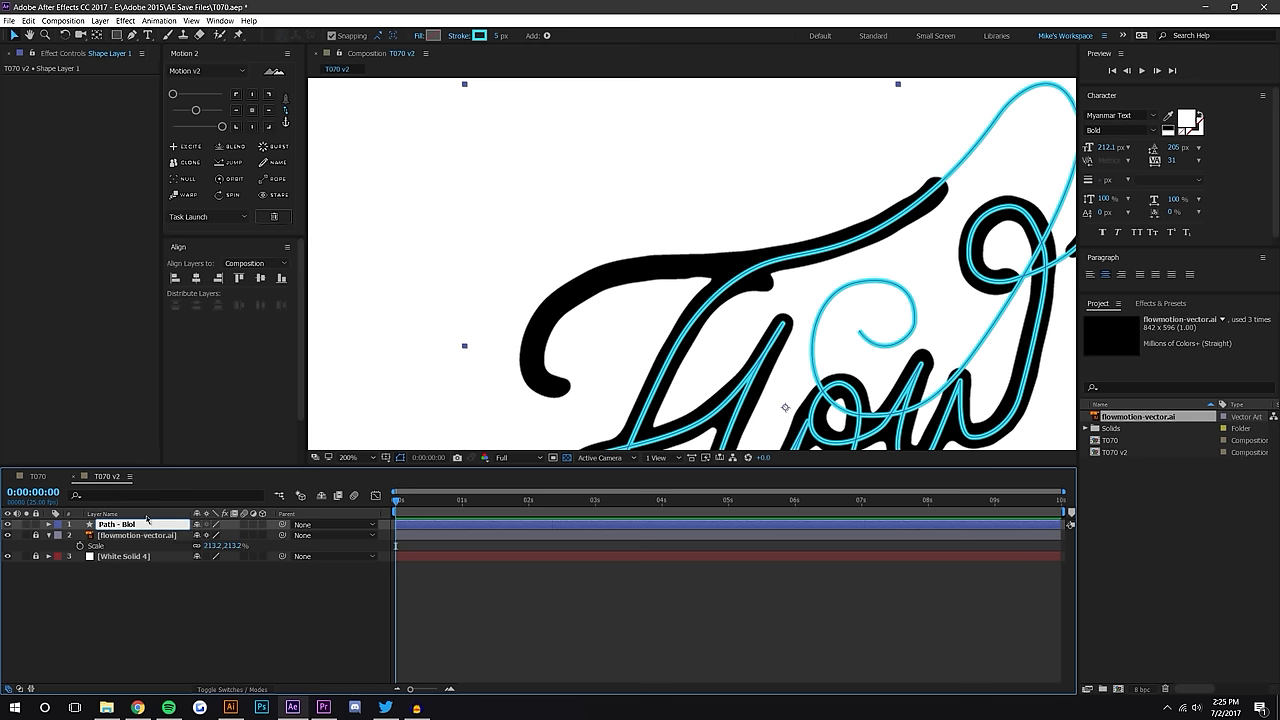
text(ath - Blob 1)
key(Return)
Draw a separate stroked path on a new shape layer from the F's top stroke around its left hook, and deselect it
key(g)
key(F2)
mouse_move(807, 252)
mouse_down()
mouse_move(597, 276)
mouse_move(540, 324)
mouse_move(535, 378)
mouse_move(605, 390)
mouse_up()
key(v)
click(280, 627)
Extend the new path's end beyond the F's left hook as an upward-curving tail and round the curve around the hook
drag(676, 288, 676, 121)
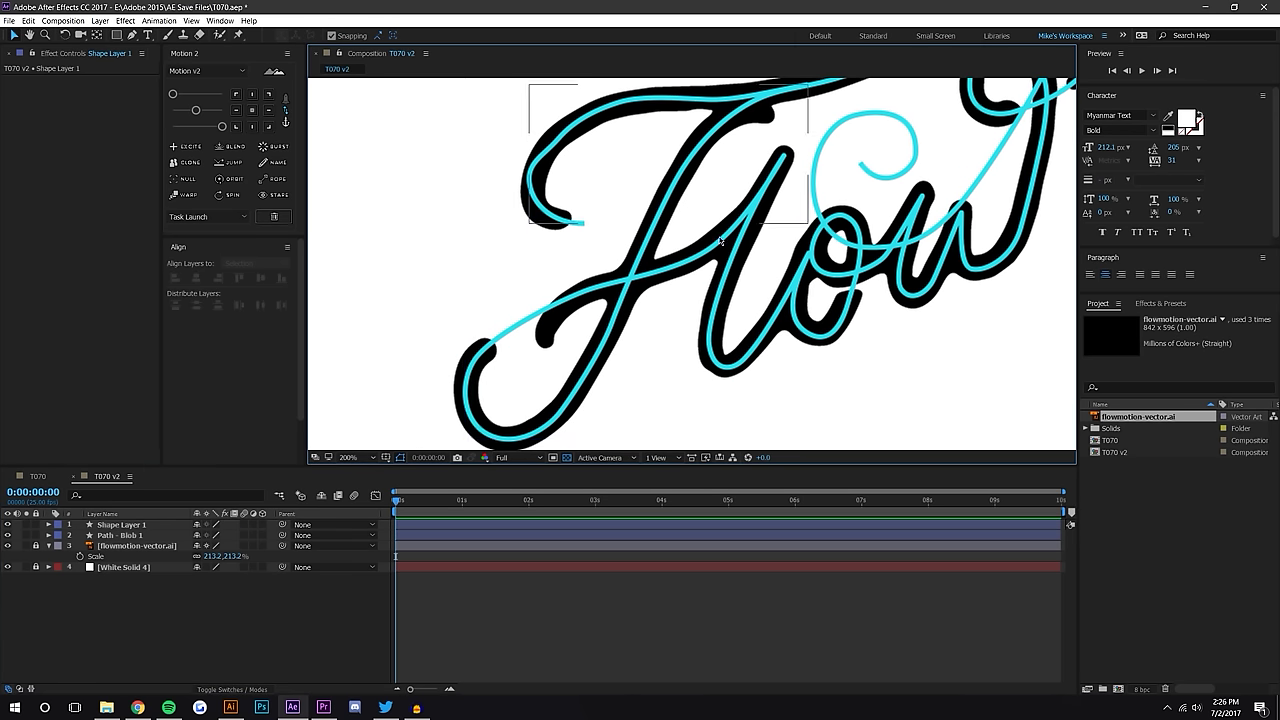
scroll(566, 189, up, 2)
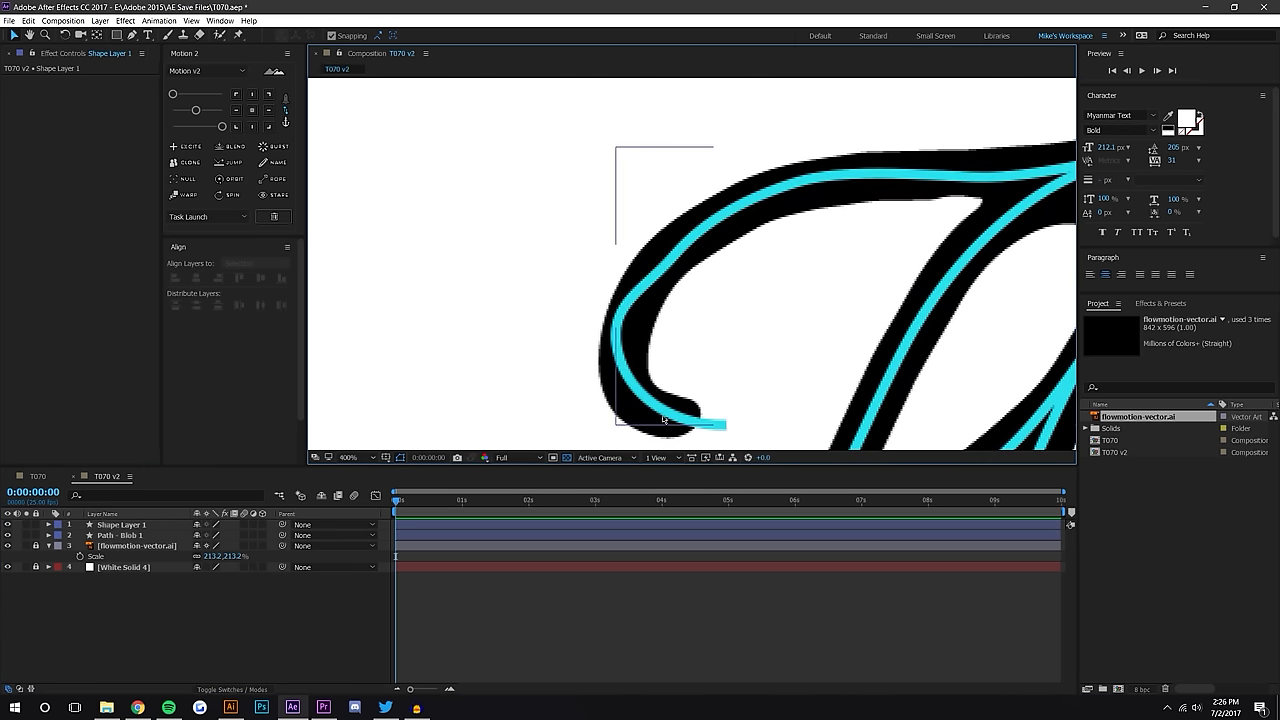
key(comma)
click(143, 525)
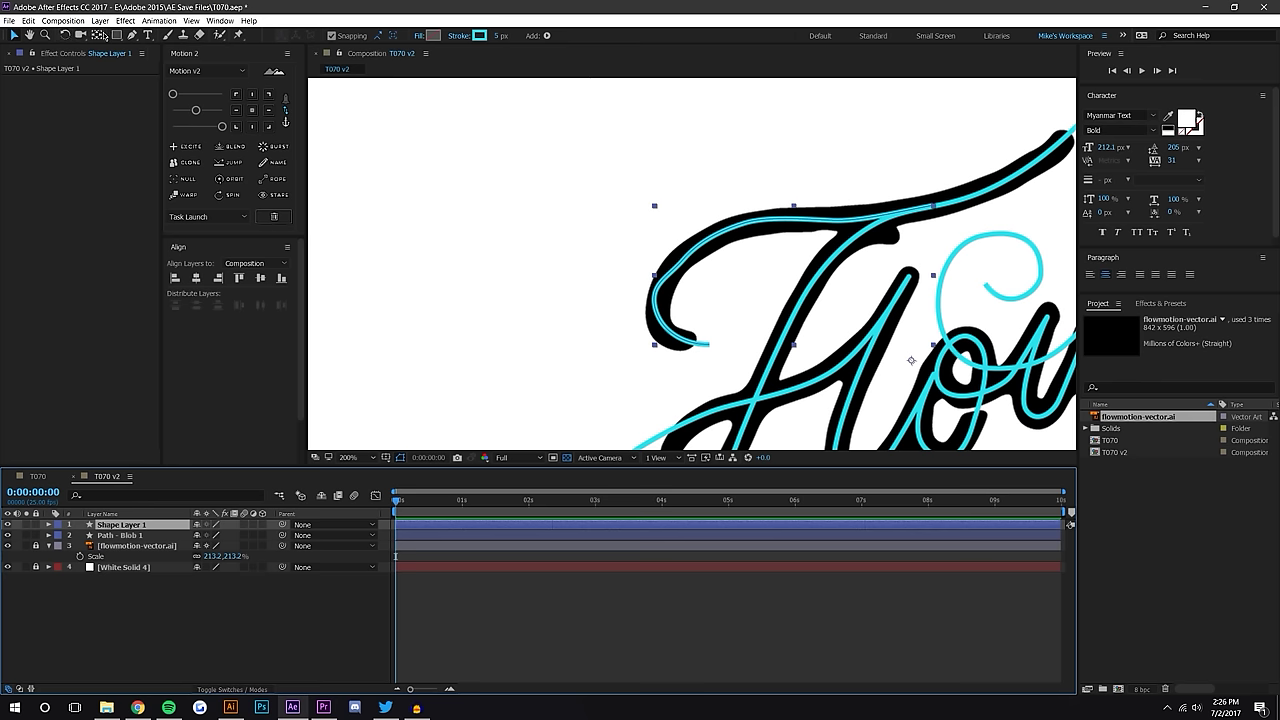
click(133, 37)
key(period)
click(725, 426)
drag(725, 426, 703, 448)
drag(630, 365, 623, 378)
drag(790, 389, 812, 342)
drag(621, 380, 620, 394)
Refine the new path's points and handles along the left curve of the F's top stroke
click(686, 216)
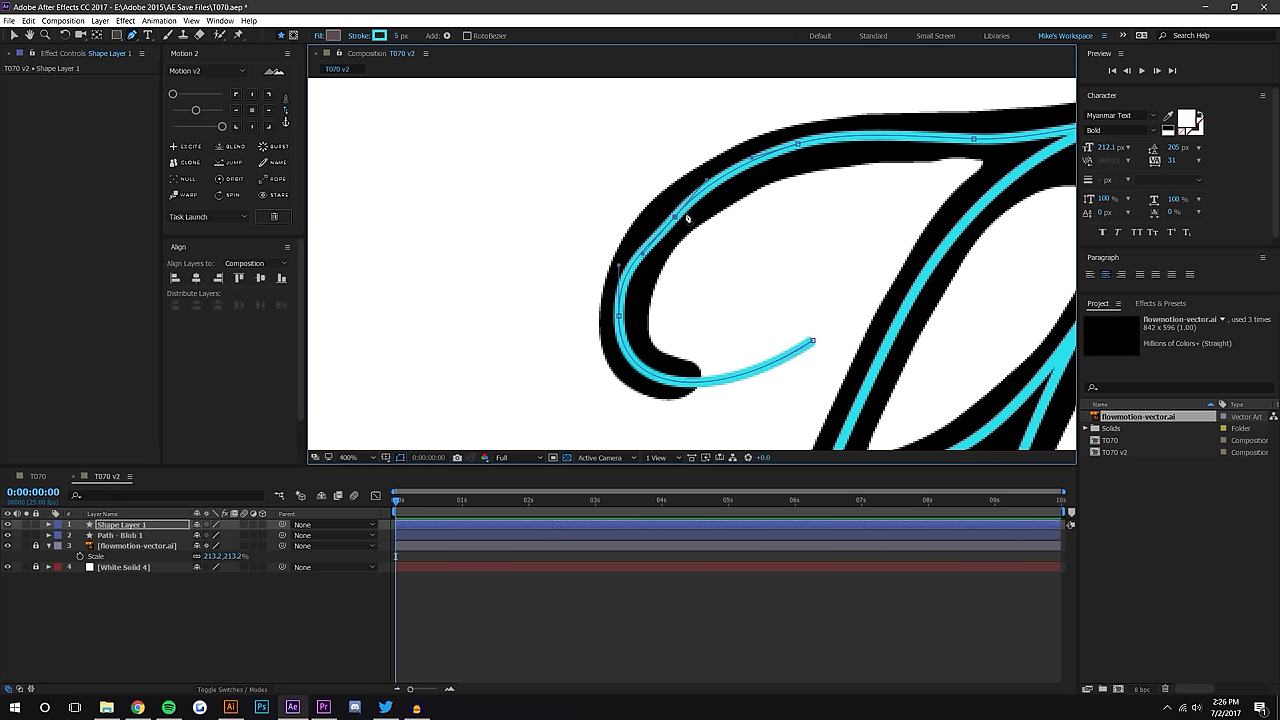
drag(711, 182, 628, 266)
key(ctrl+z)
drag(619, 317, 622, 315)
drag(676, 208, 683, 207)
drag(735, 171, 731, 166)
Adjust the new path's starting point and handles on the F's top stroke so it merges with the main path
key(space)
drag(811, 176, 691, 231)
drag(850, 232, 659, 336)
key(space)
click(872, 265)
drag(884, 264, 905, 260)
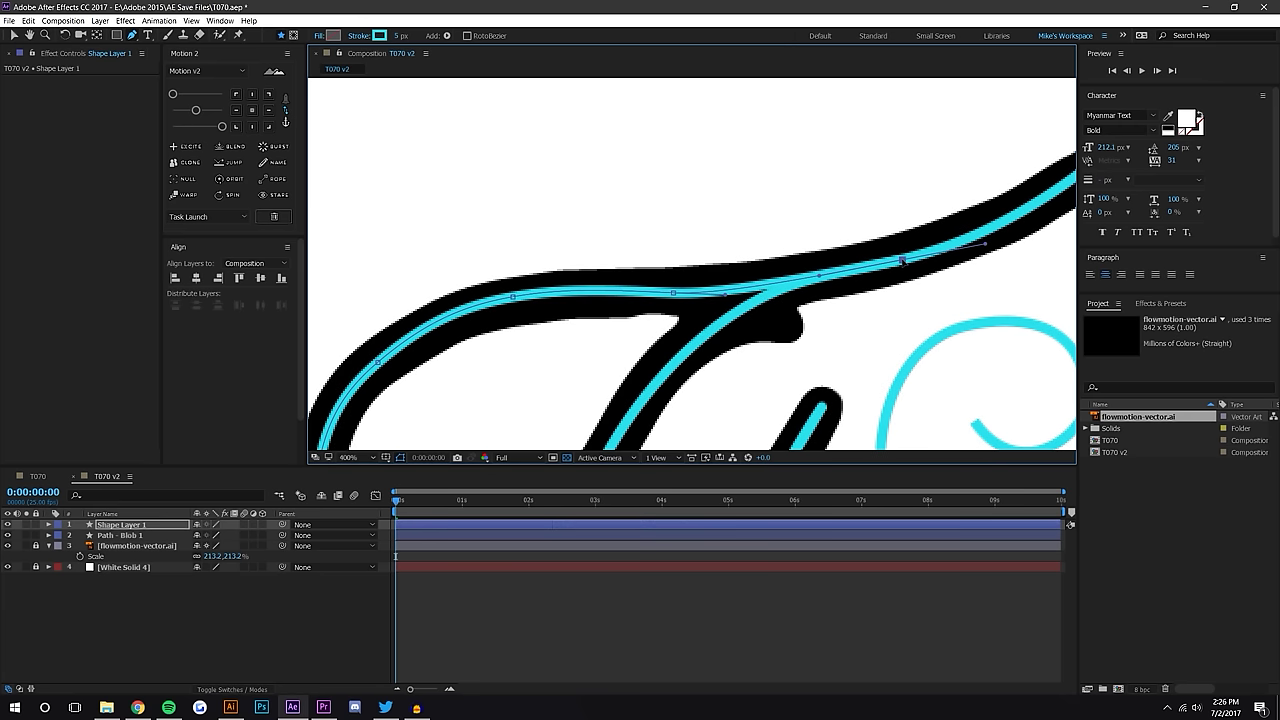
scroll(797, 291, down, 1)
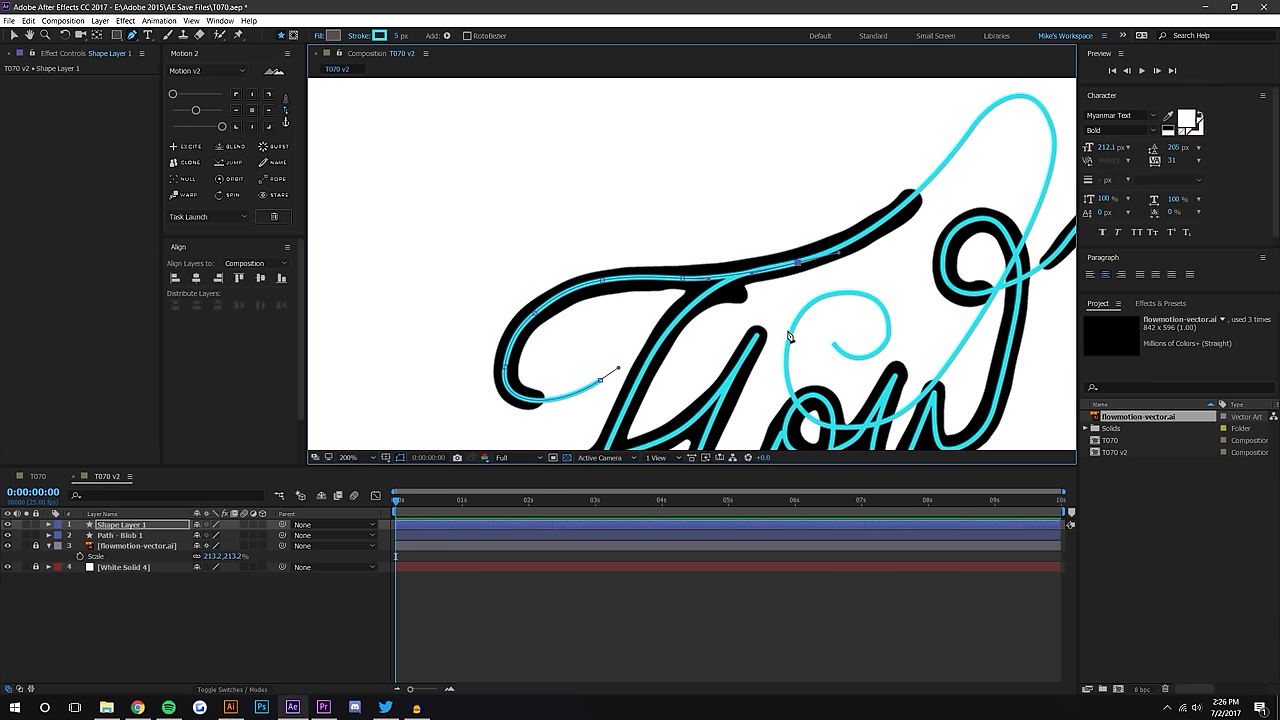
Rename the second path's shape layer as "Path - Blob 2"
key(space)
drag(790, 333, 789, 284)
click(323, 612)
click(128, 526)
key(Return)
text(Pa)
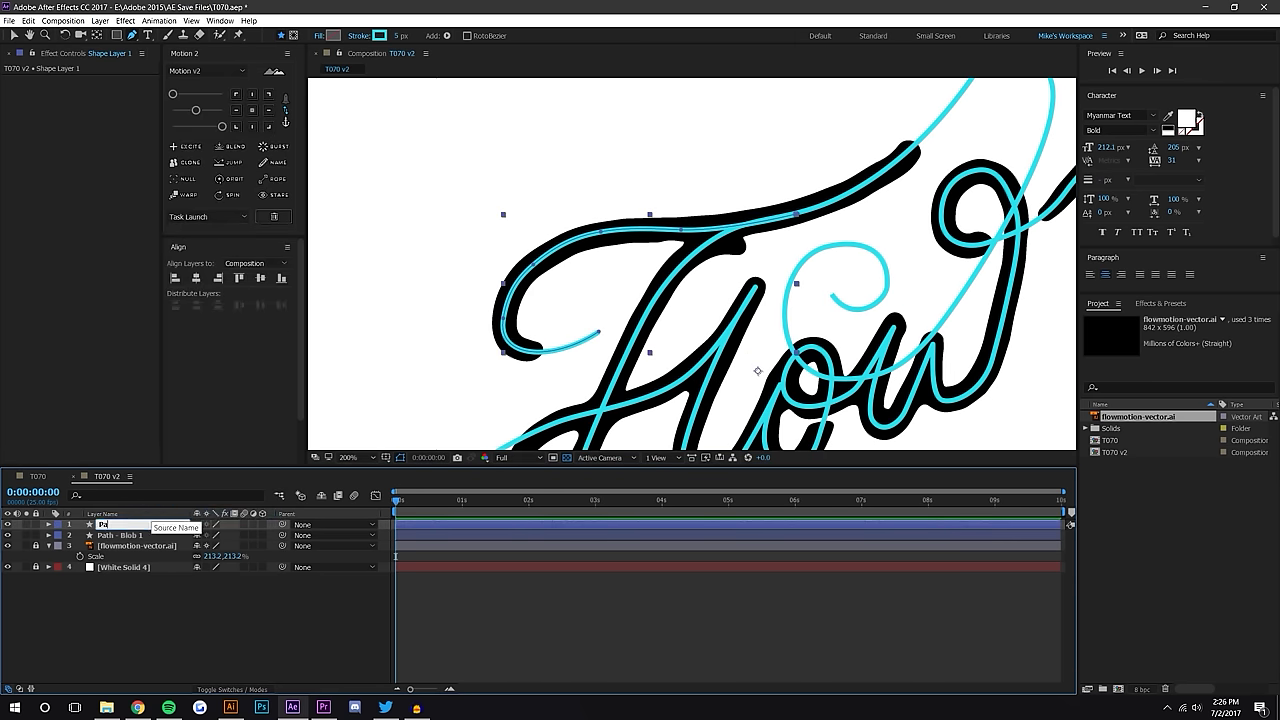
text(th - Blob 2)
key(Return)
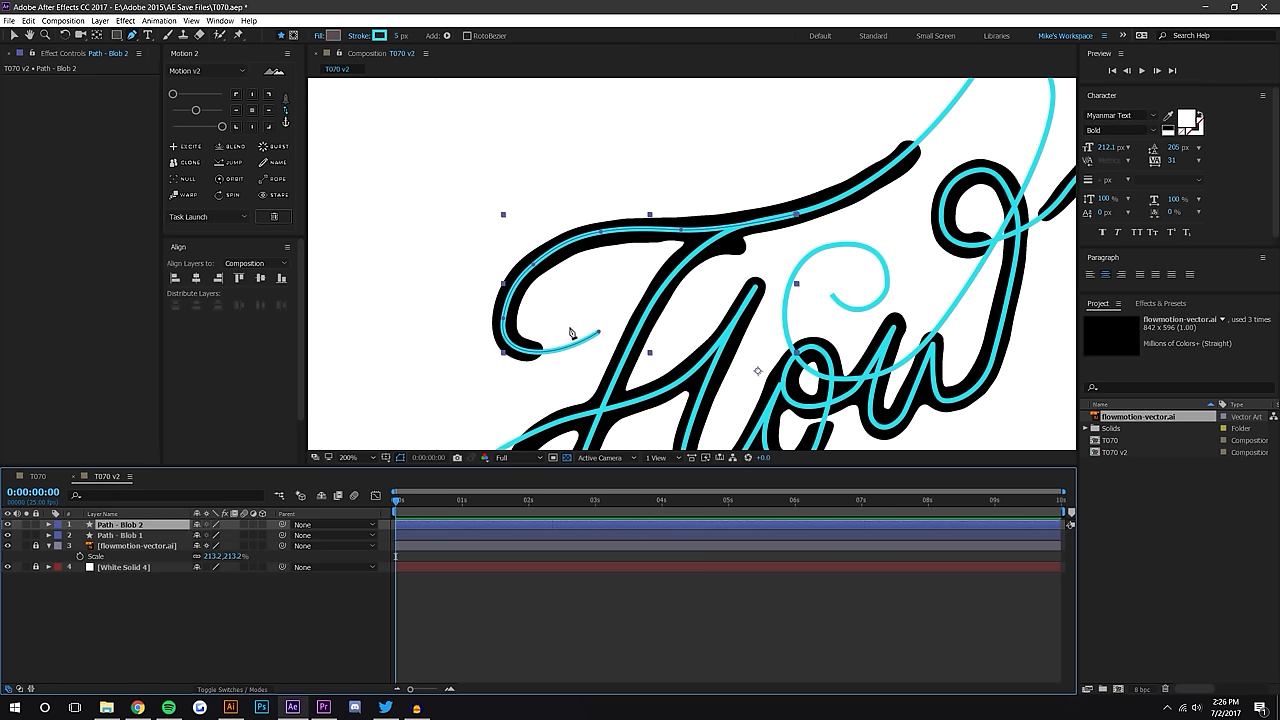
With no layer selected, set up the Pen tool with a 0 px stroke and a solid red fill, F31C1C
scroll(572, 335, down, 1)
drag(616, 322, 565, 311)
click(594, 634)
scroll(697, 321, up, 1)
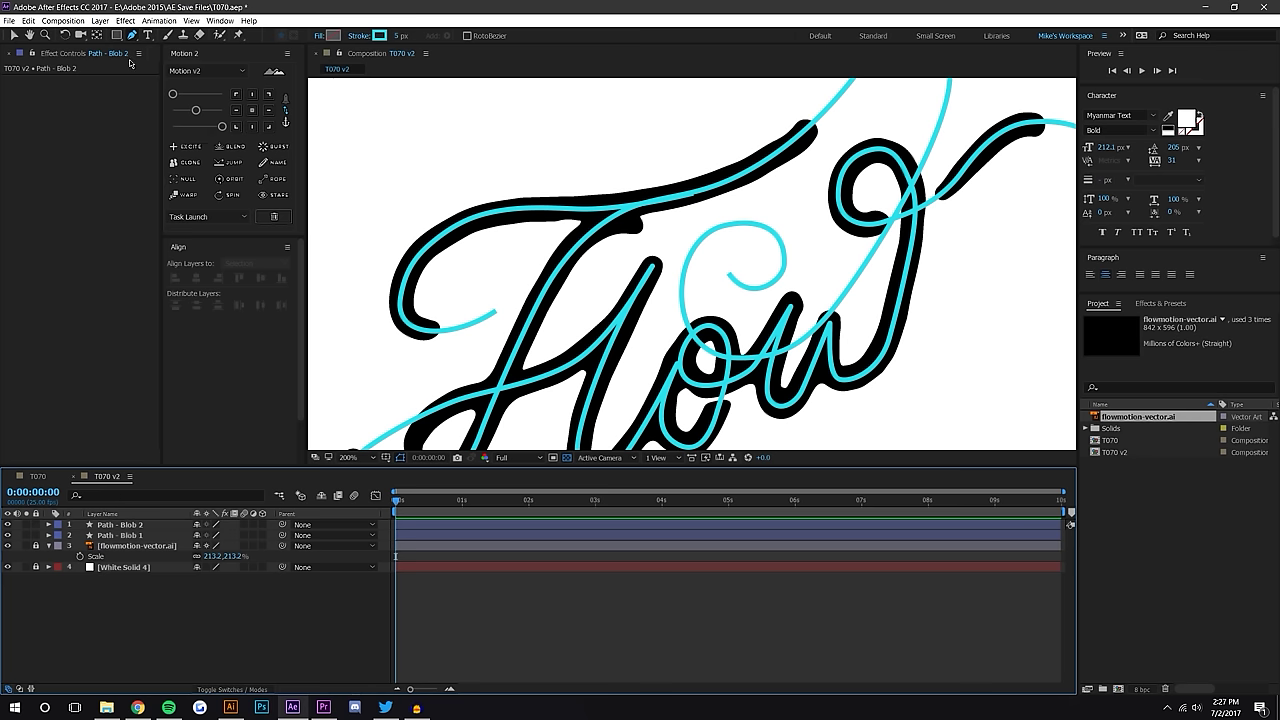
click(133, 35)
drag(398, 37, 333, 40)
click(313, 35)
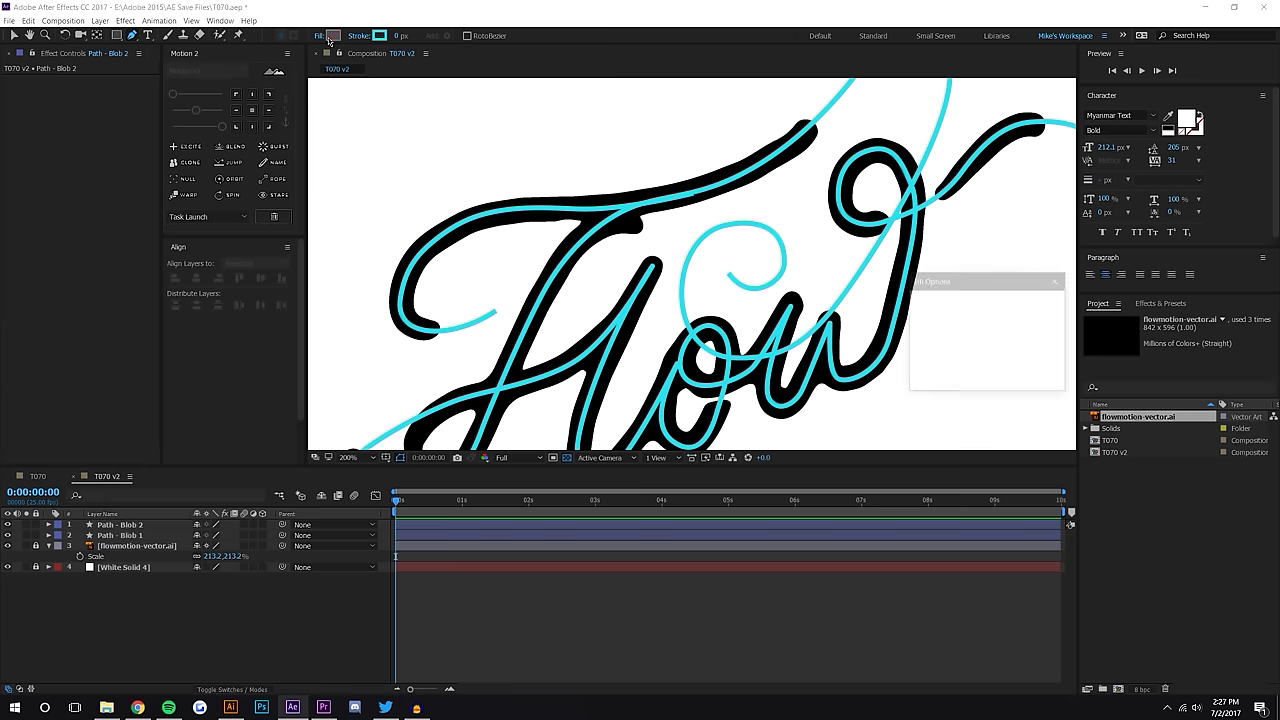
click(967, 378)
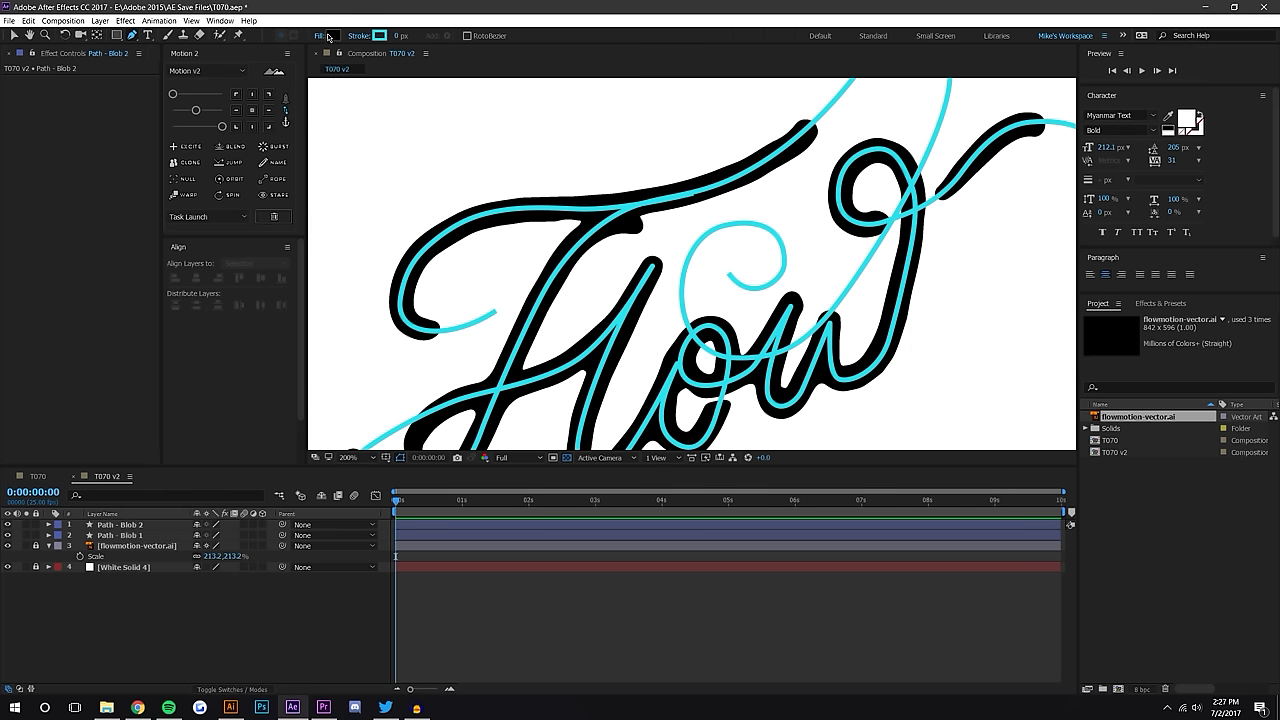
click(329, 36)
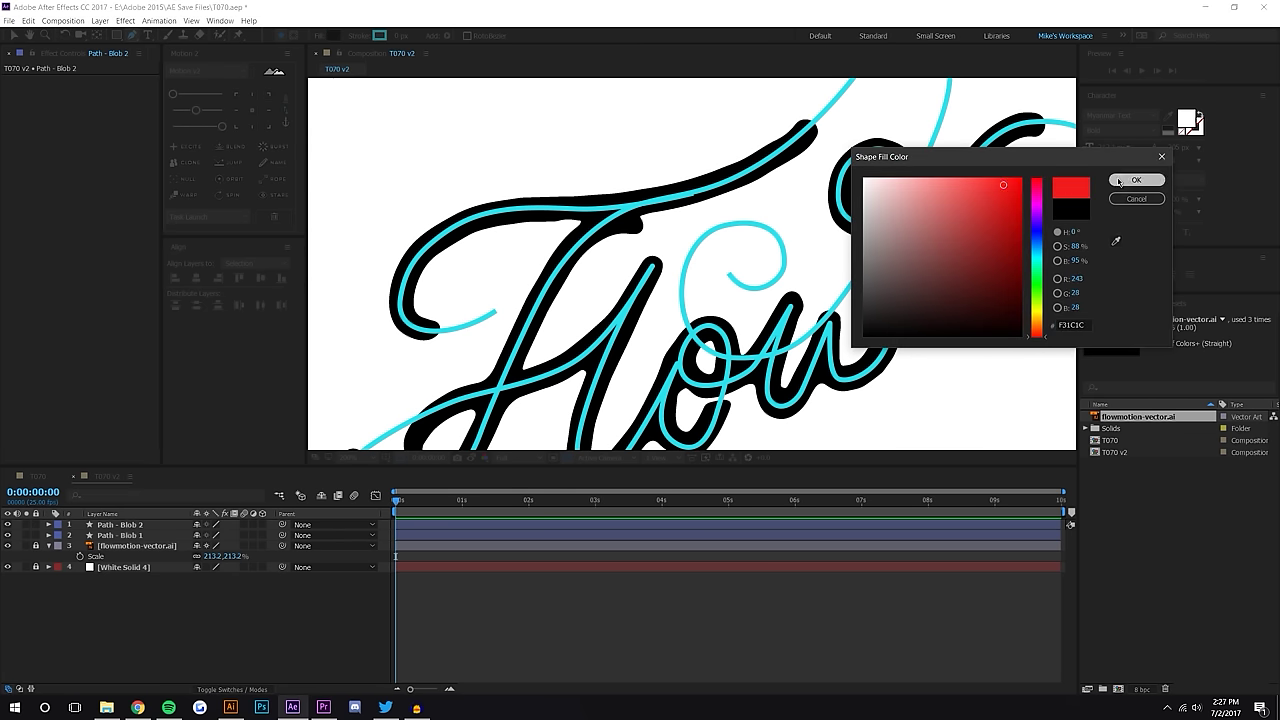
click(1136, 179)
Draw a small red teardrop shape on a new layer in the empty area above the F, rounded above and pointed below
scroll(634, 216, up, 2)
scroll(634, 216, up, 1)
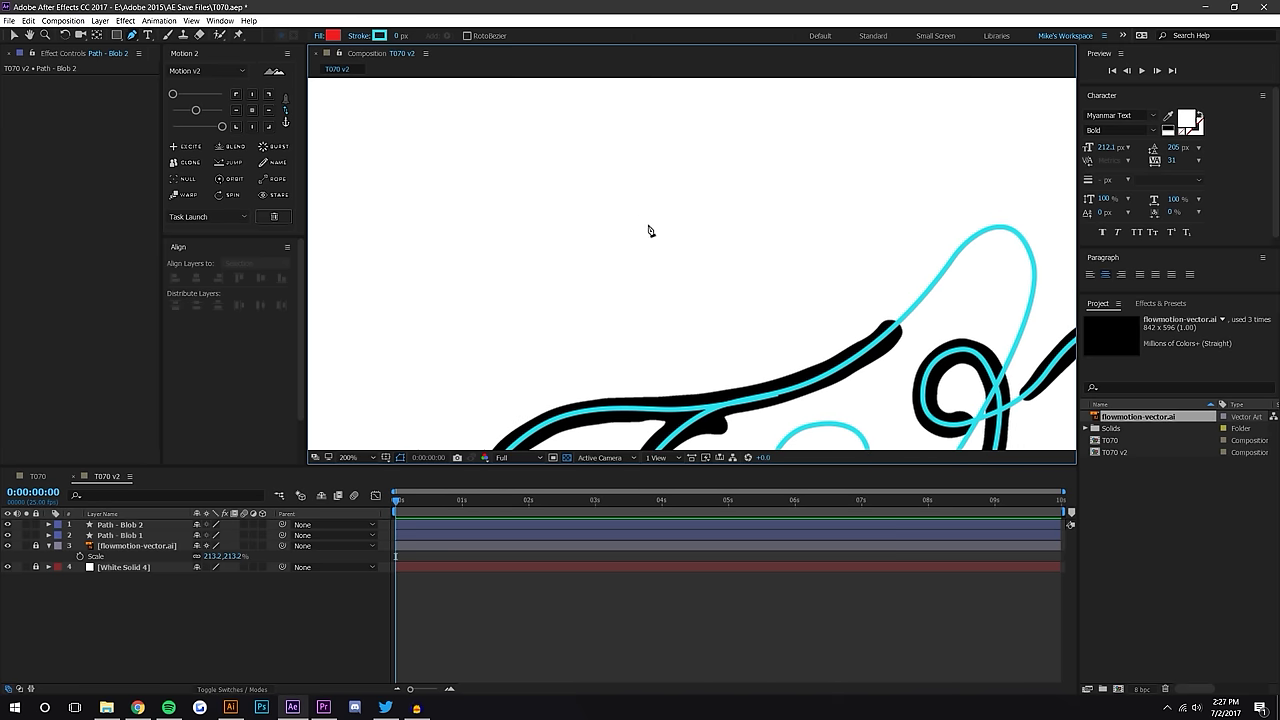
drag(648, 222, 648, 243)
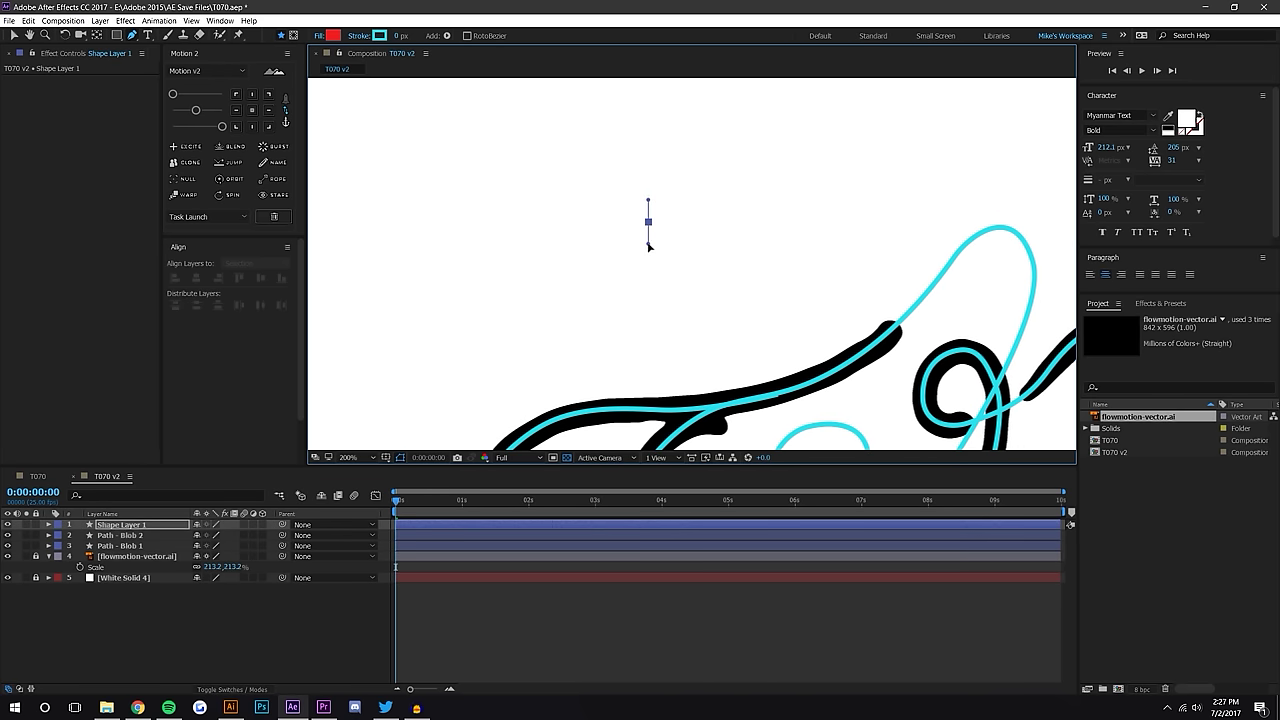
drag(683, 220, 685, 247)
click(670, 302)
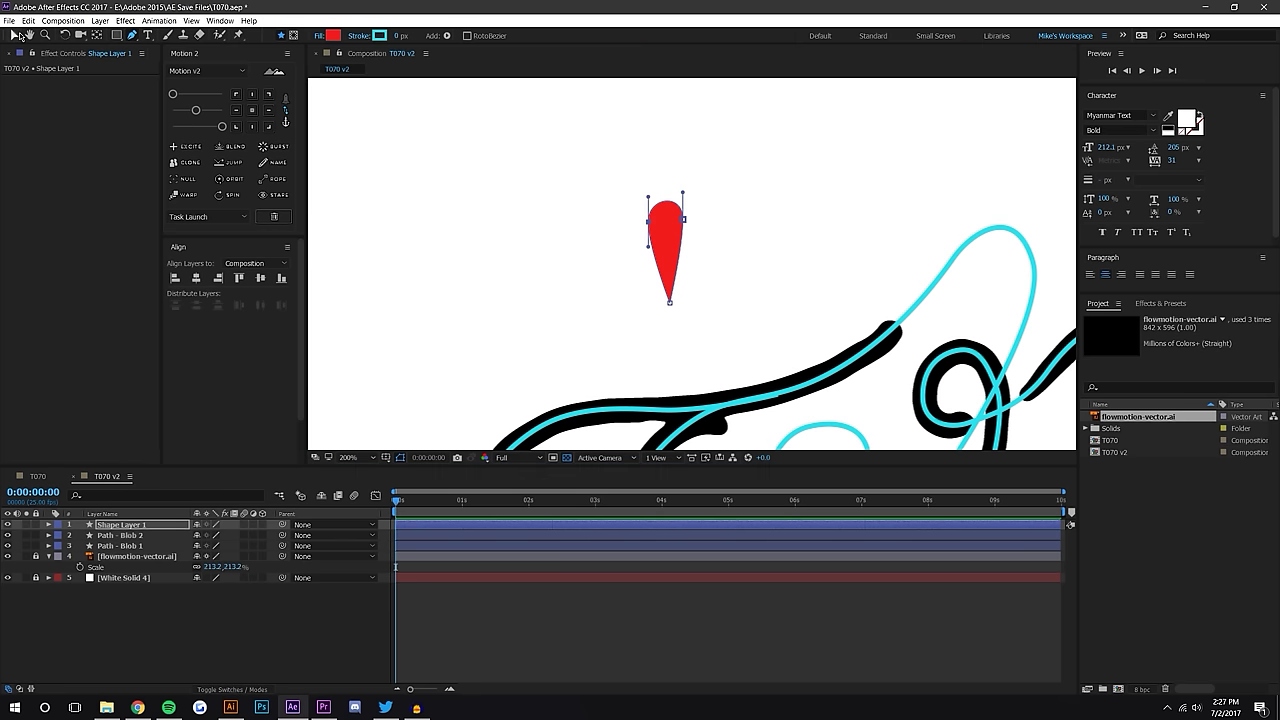
Move the red teardrop's anchor point to the centre of its rounded head
click(16, 35)
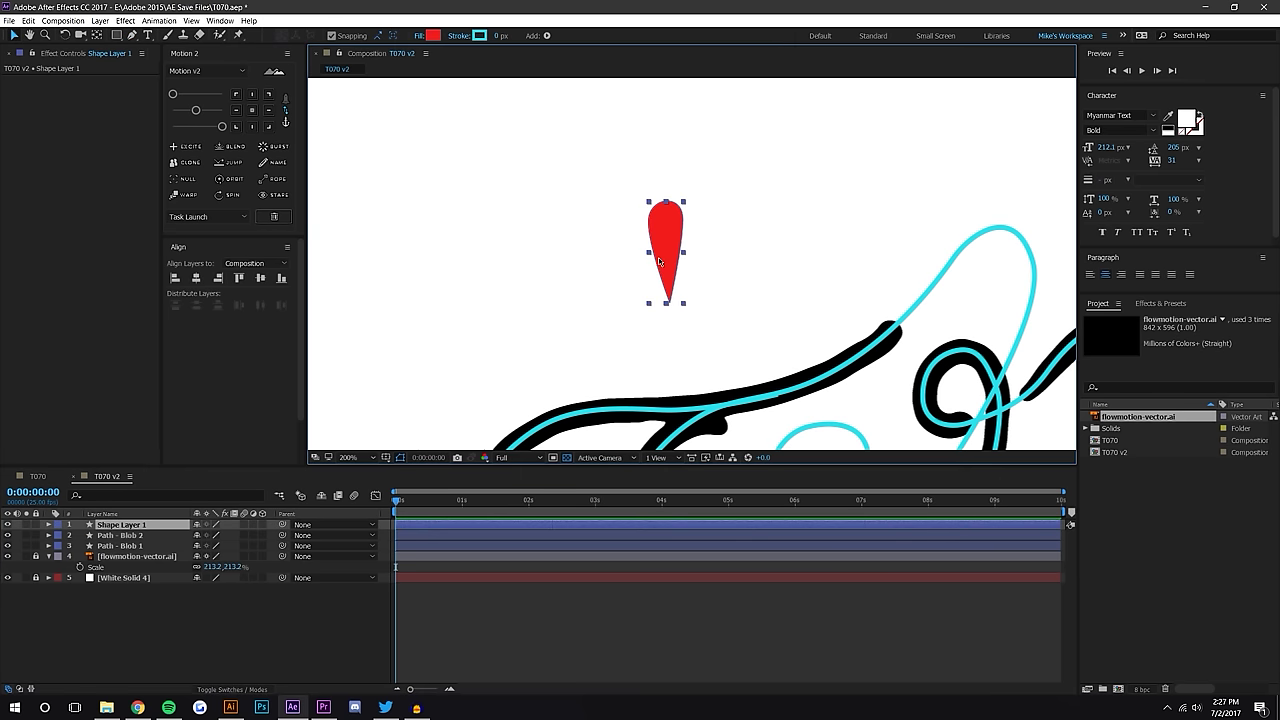
key(comma)
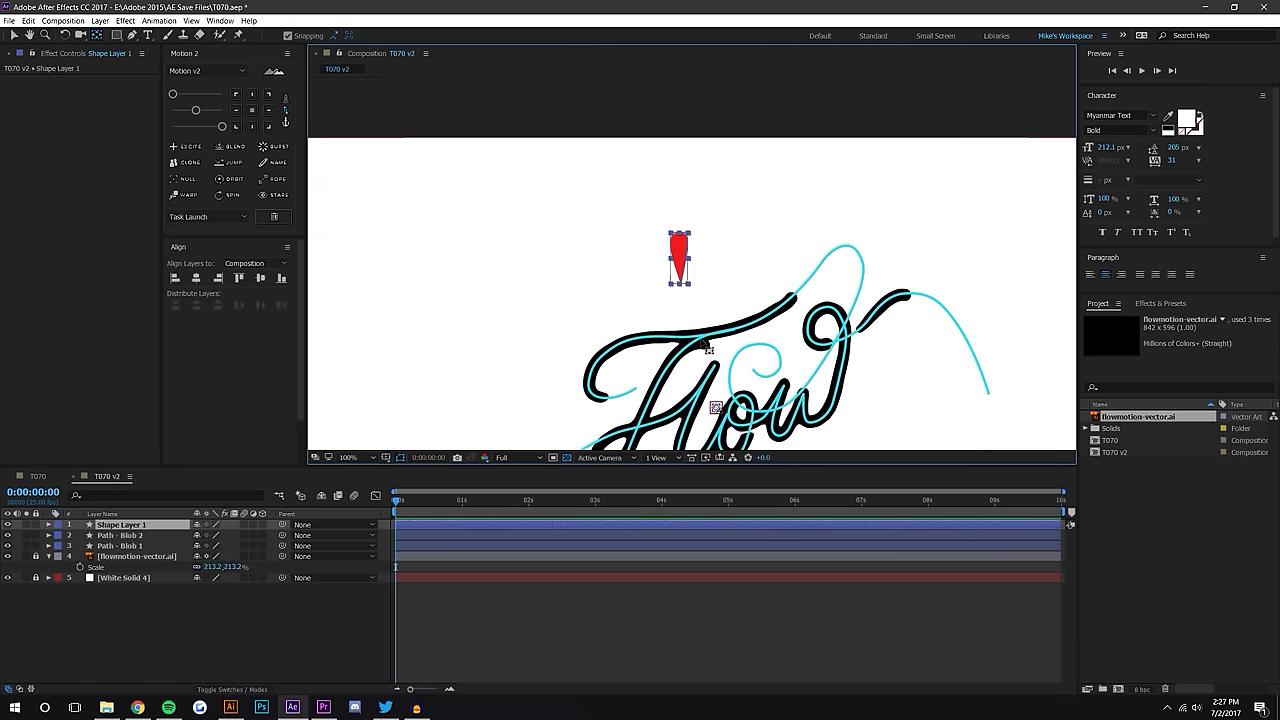
scroll(690, 278, up, 4)
drag(686, 277, 685, 261)
click(14, 36)
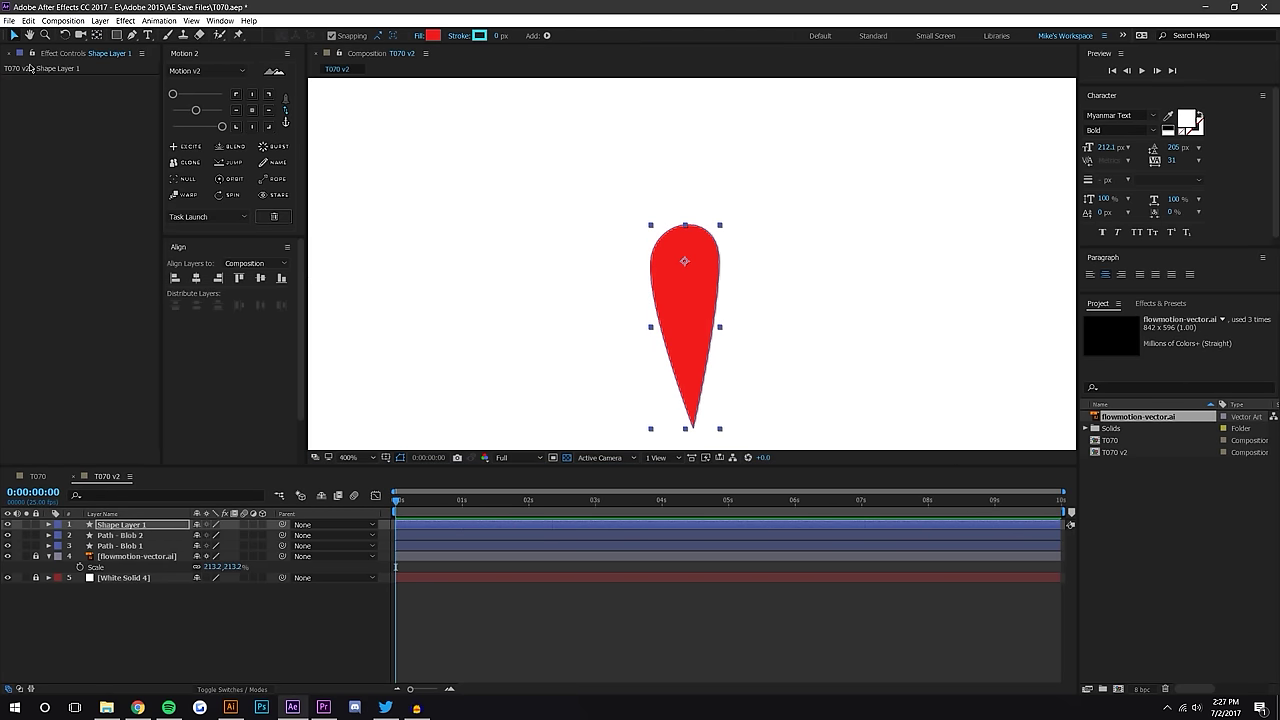
Add Position, Scale and Rotation keyframes to the teardrop layer at 0 seconds and show all its keyframed properties
key(comma)
key(s)
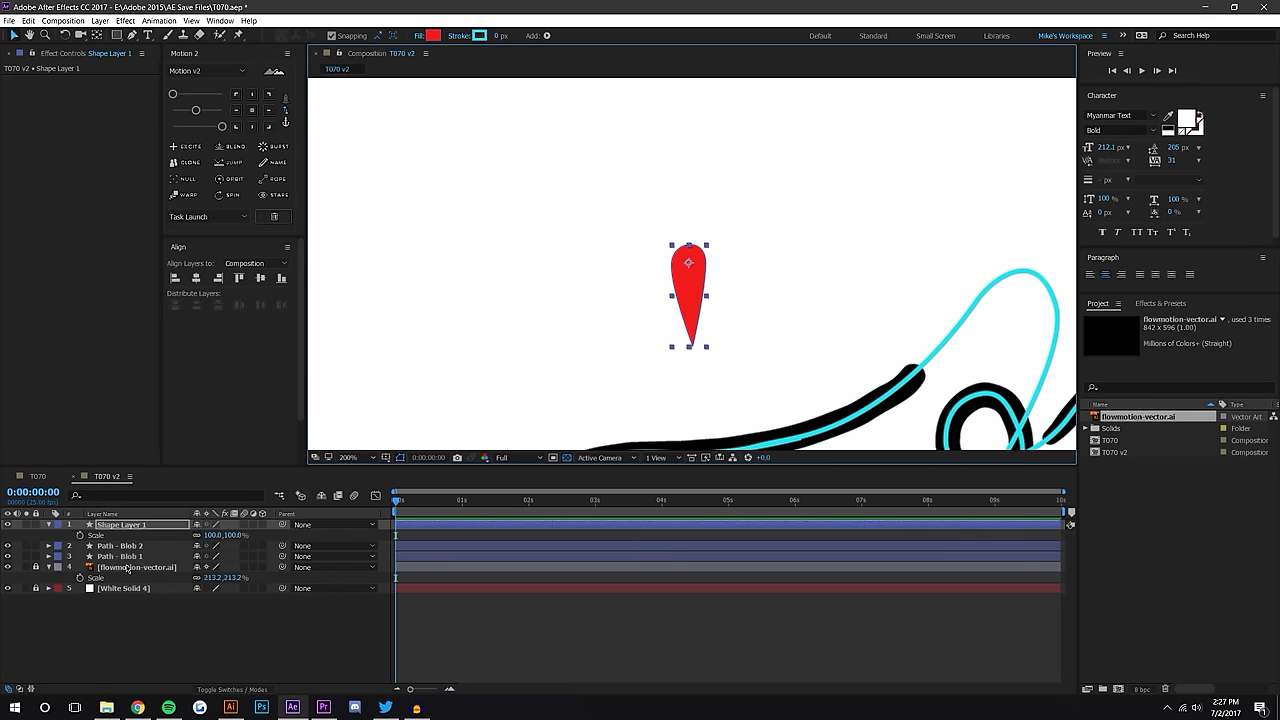
click(79, 535)
key(p)
click(80, 536)
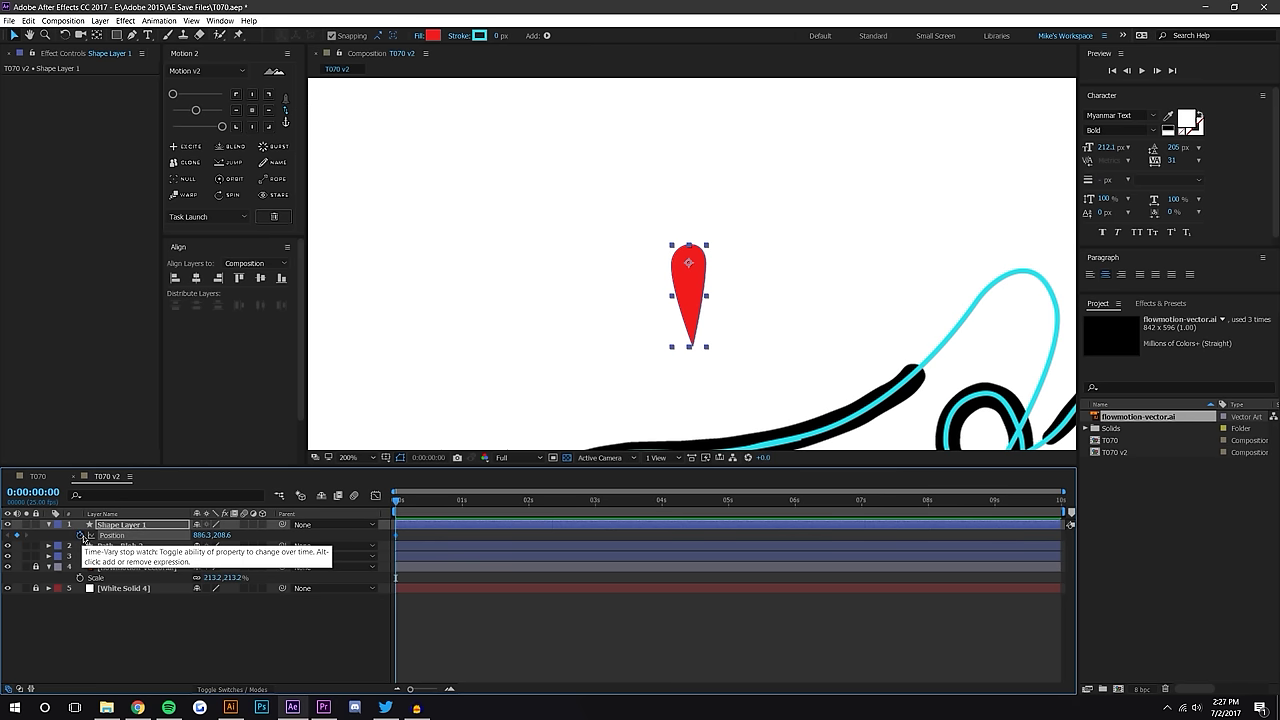
key(r)
key(u)
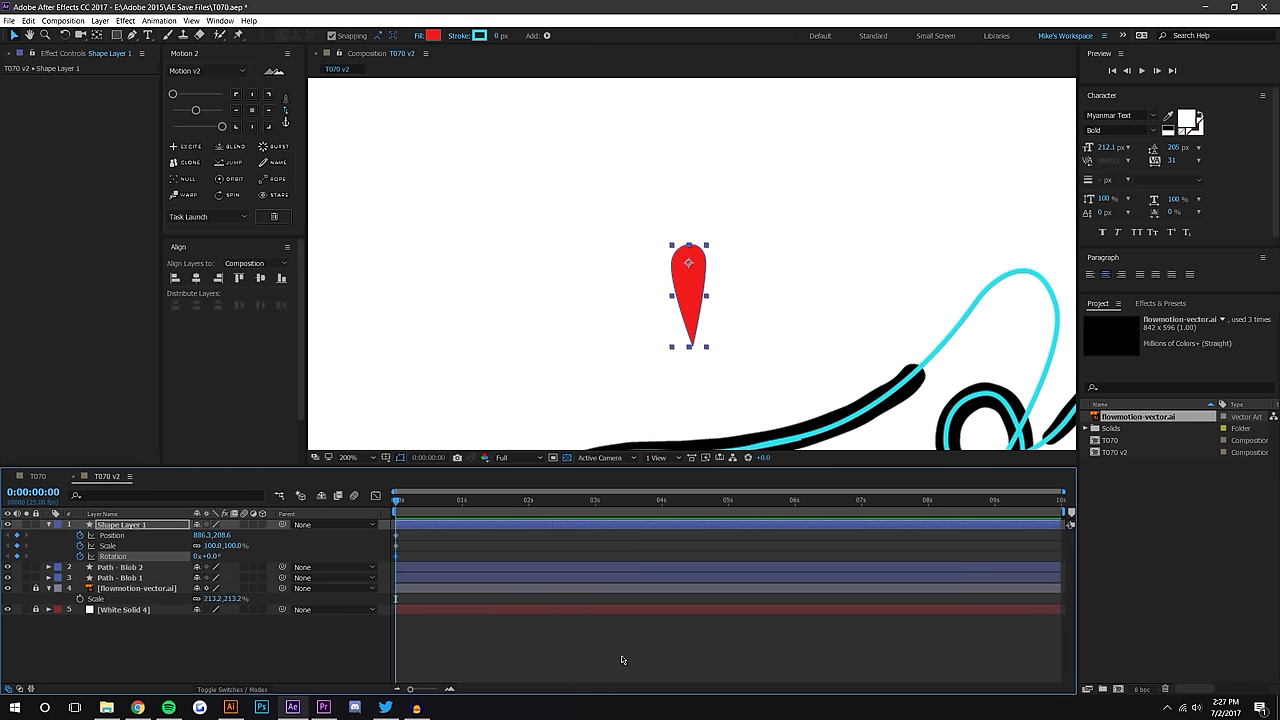
Expand the contents of Path - Blob 1 down to Path 1 and add a Path keyframe at 0 seconds
scroll(630, 296, down, 1)
click(170, 652)
click(135, 567)
click(115, 578)
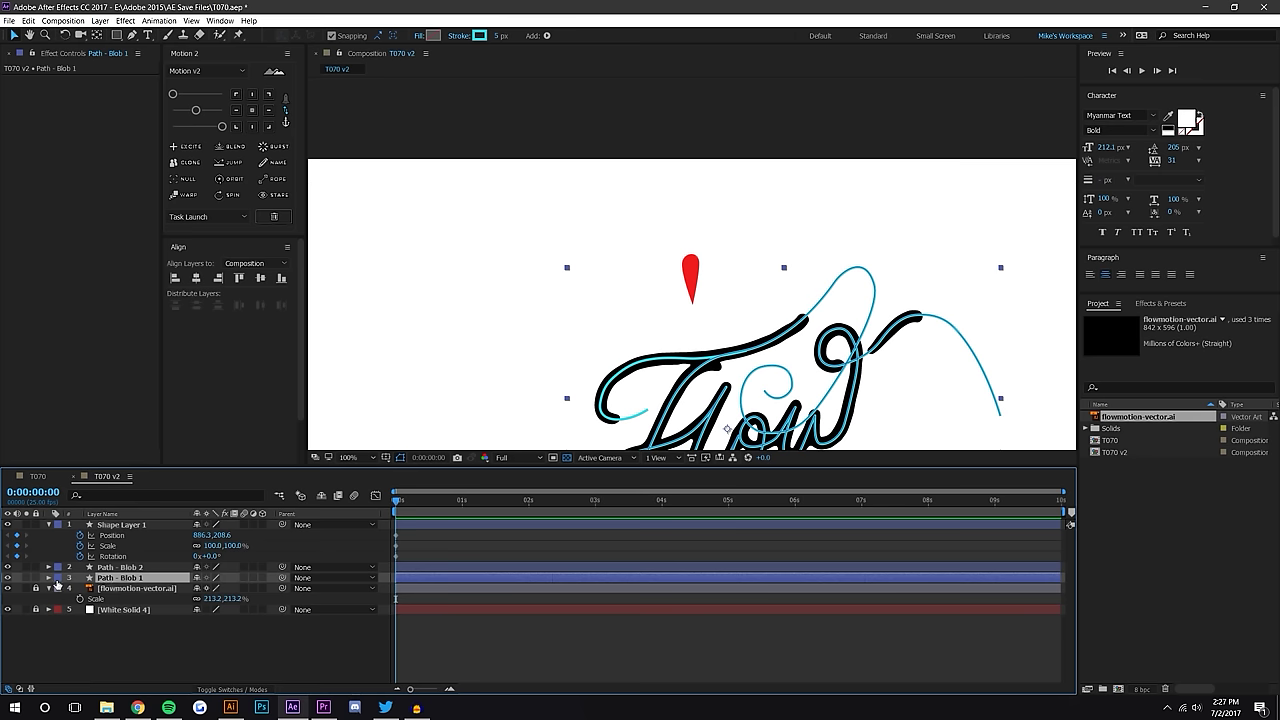
click(48, 578)
click(59, 588)
click(70, 599)
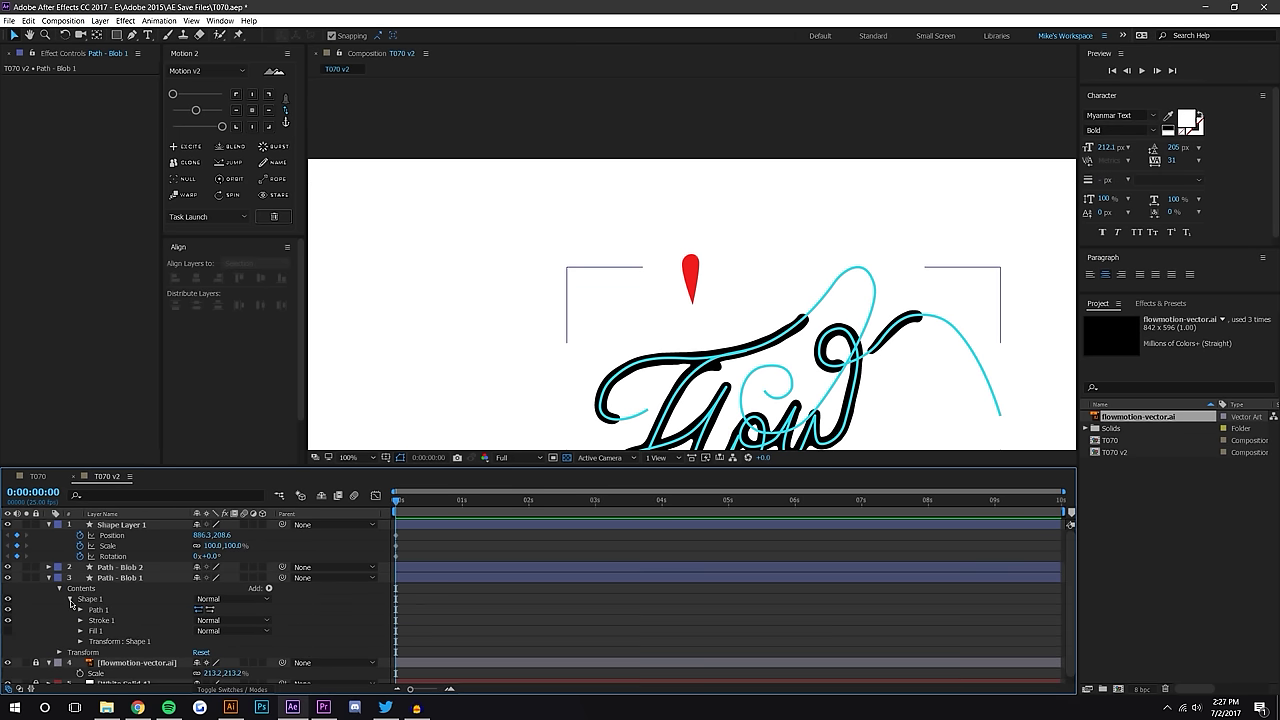
click(80, 610)
click(102, 621)
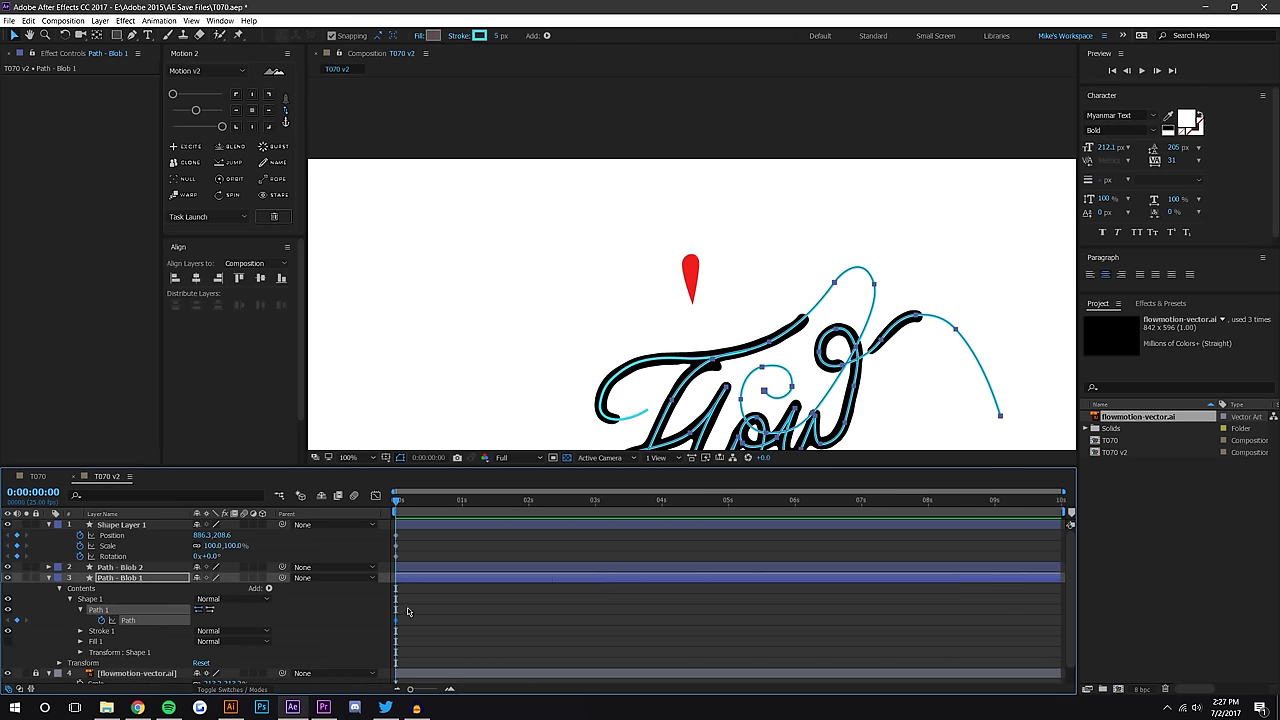
Paste the copied Path - Blob 1 path into the teardrop layer's Position property and preview the motion
click(119, 537)
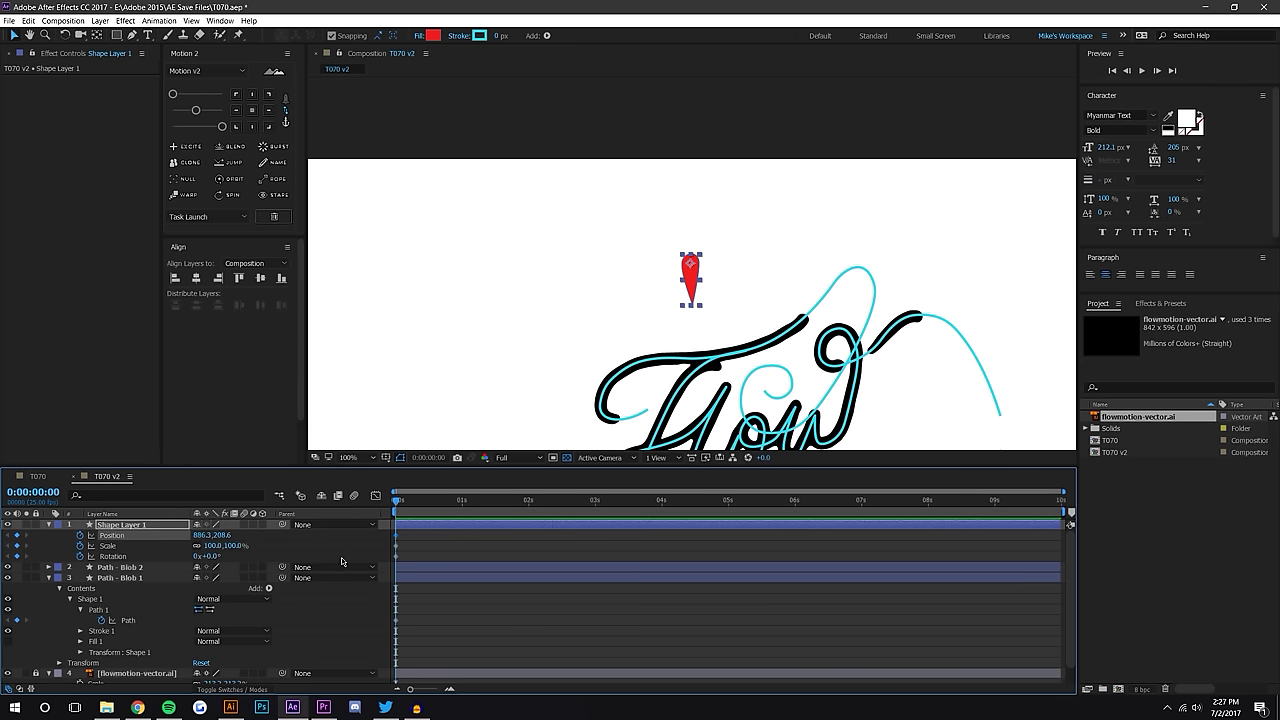
key(ctrl+v)
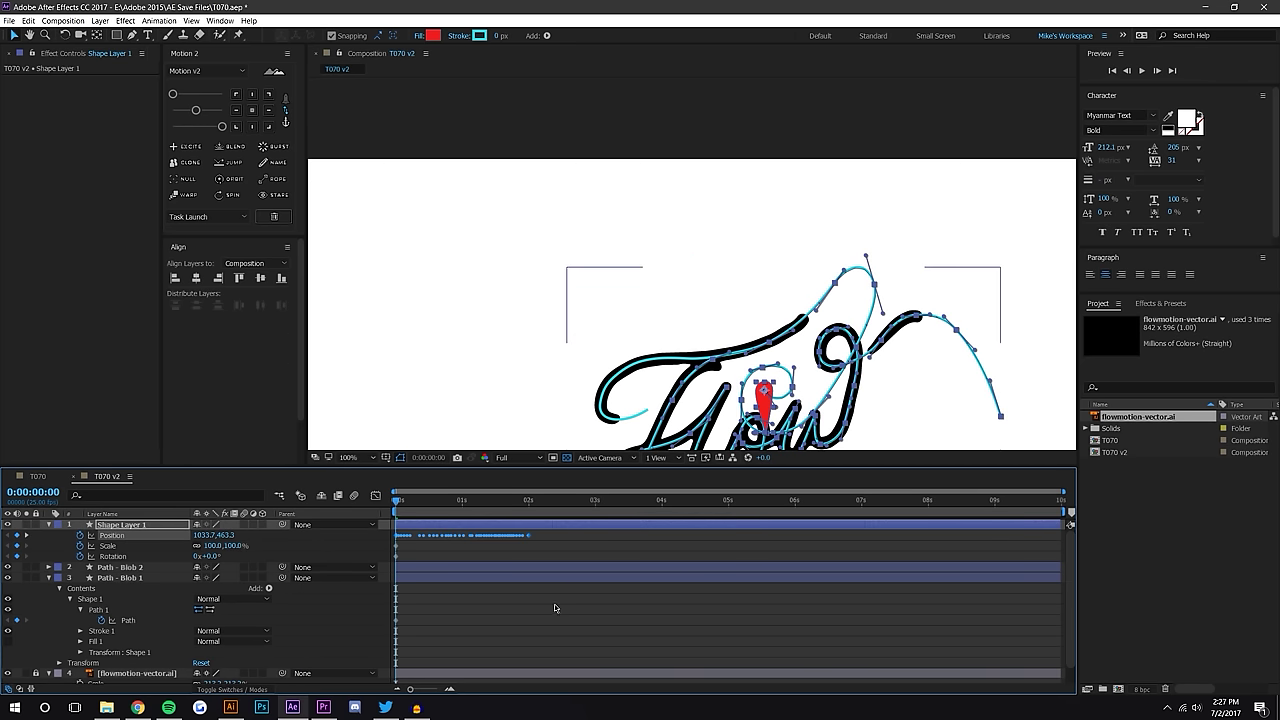
drag(535, 535, 377, 541)
click(539, 545)
drag(792, 383, 776, 274)
scroll(764, 285, up, 1)
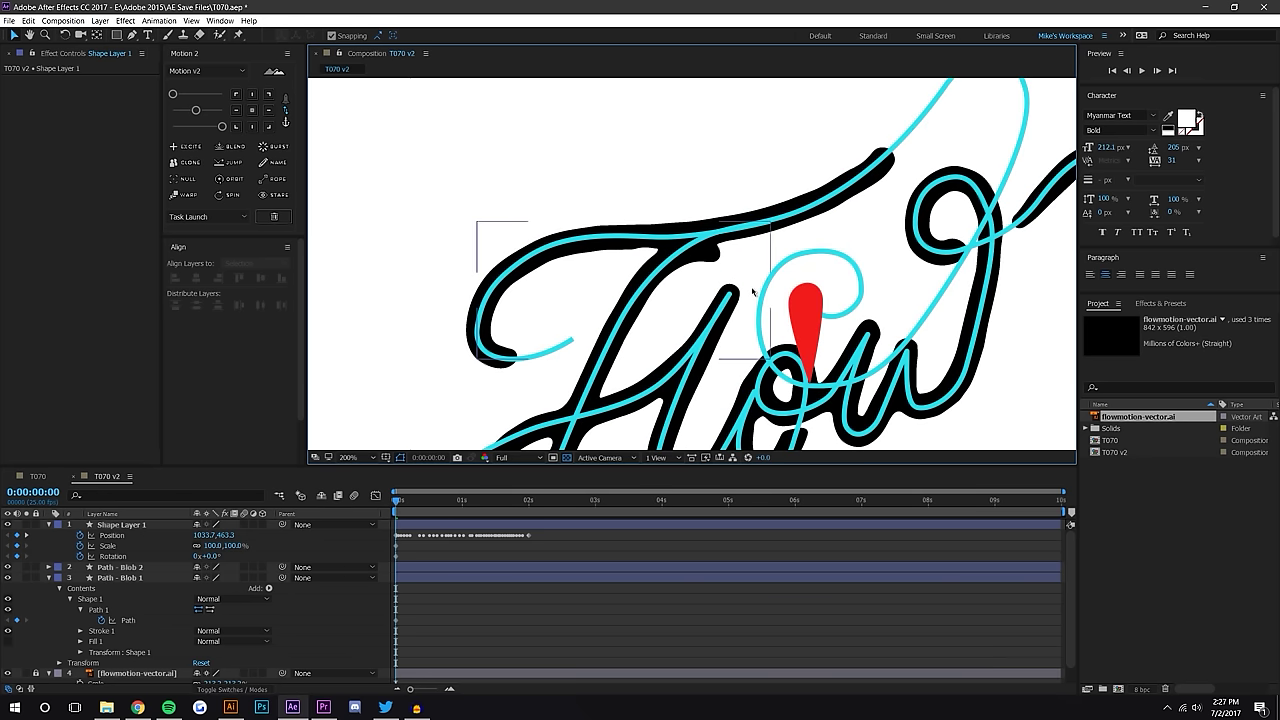
click(804, 303)
key(space)
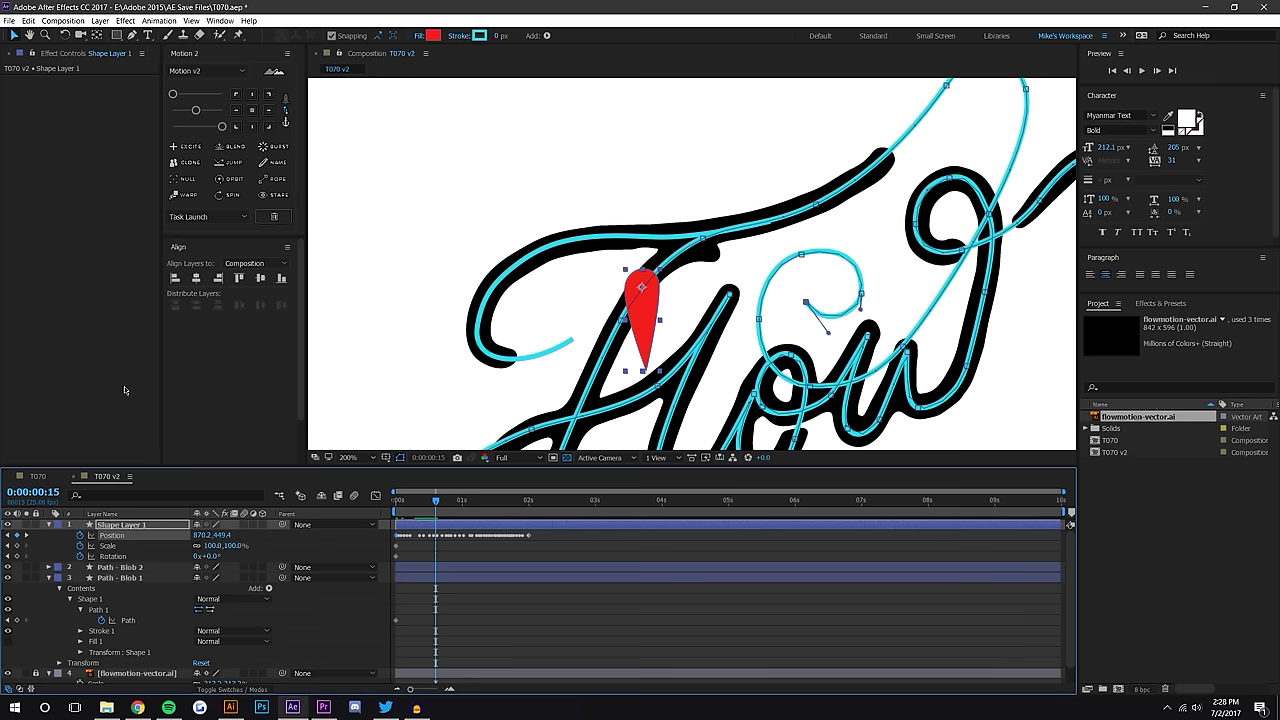
Set the teardrop layer's Auto-Orientation to Orient Along Path
click(104, 21)
mouse_move(200, 149)
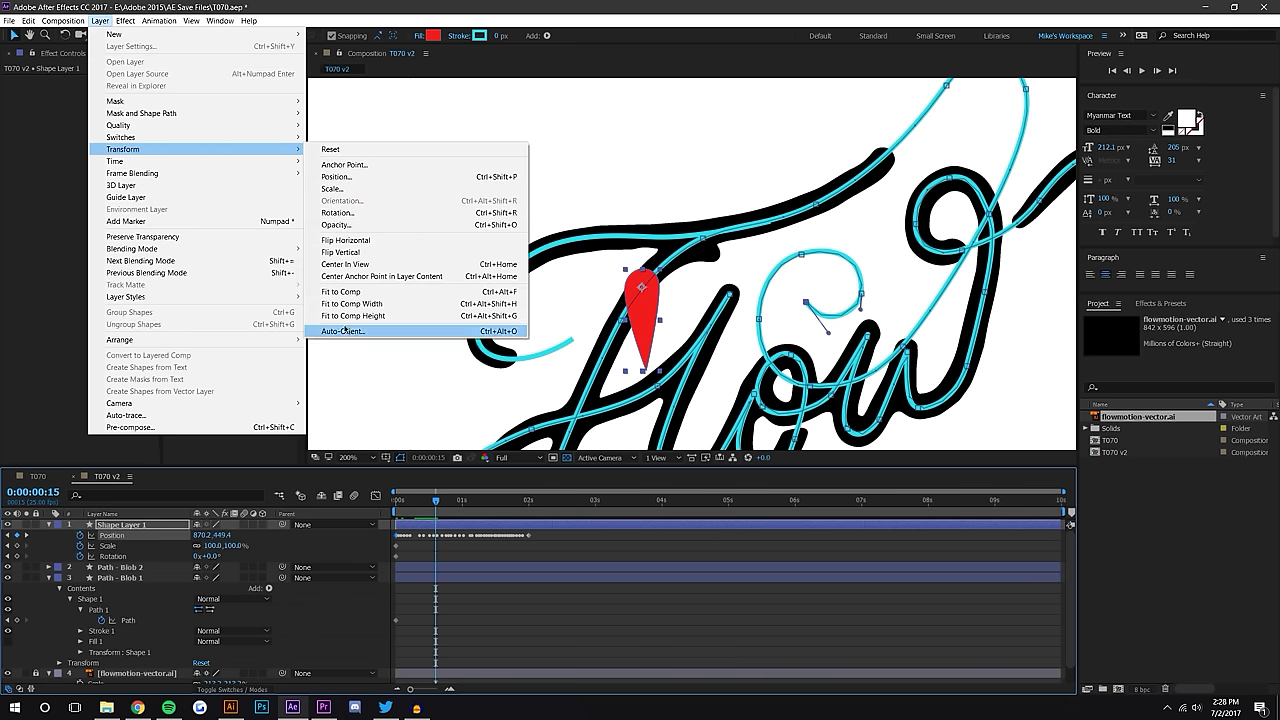
click(343, 331)
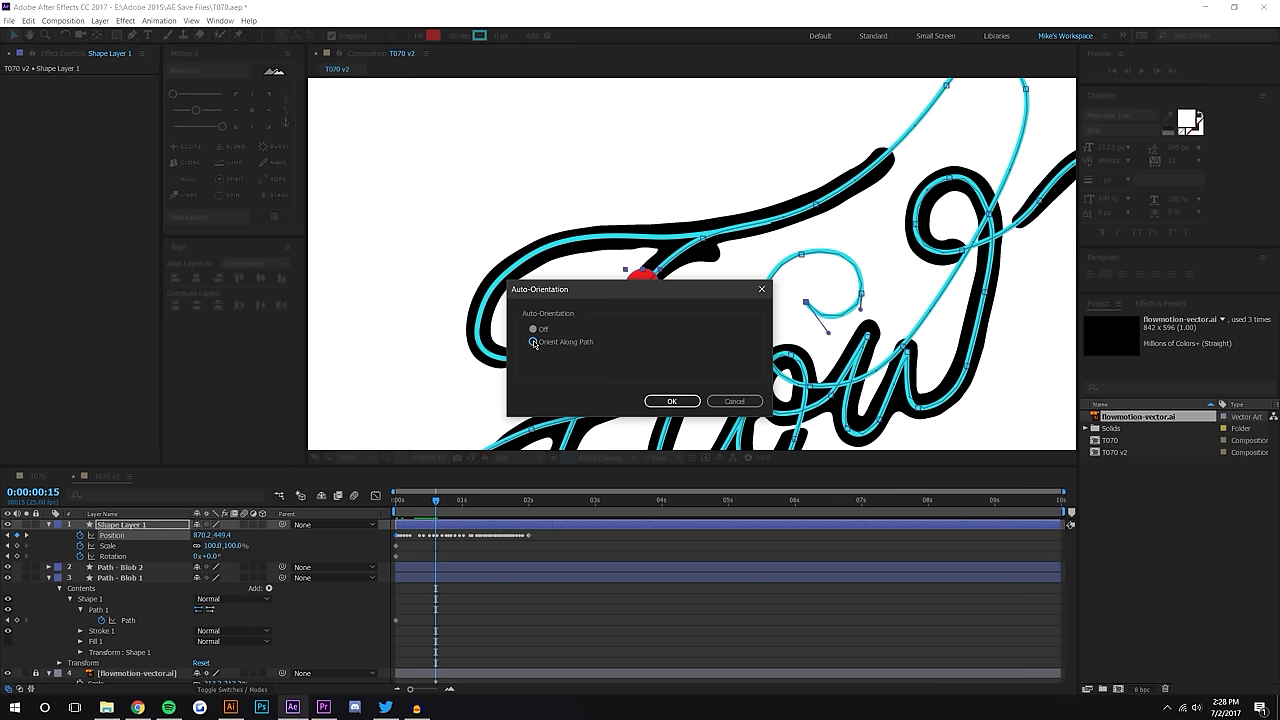
click(679, 407)
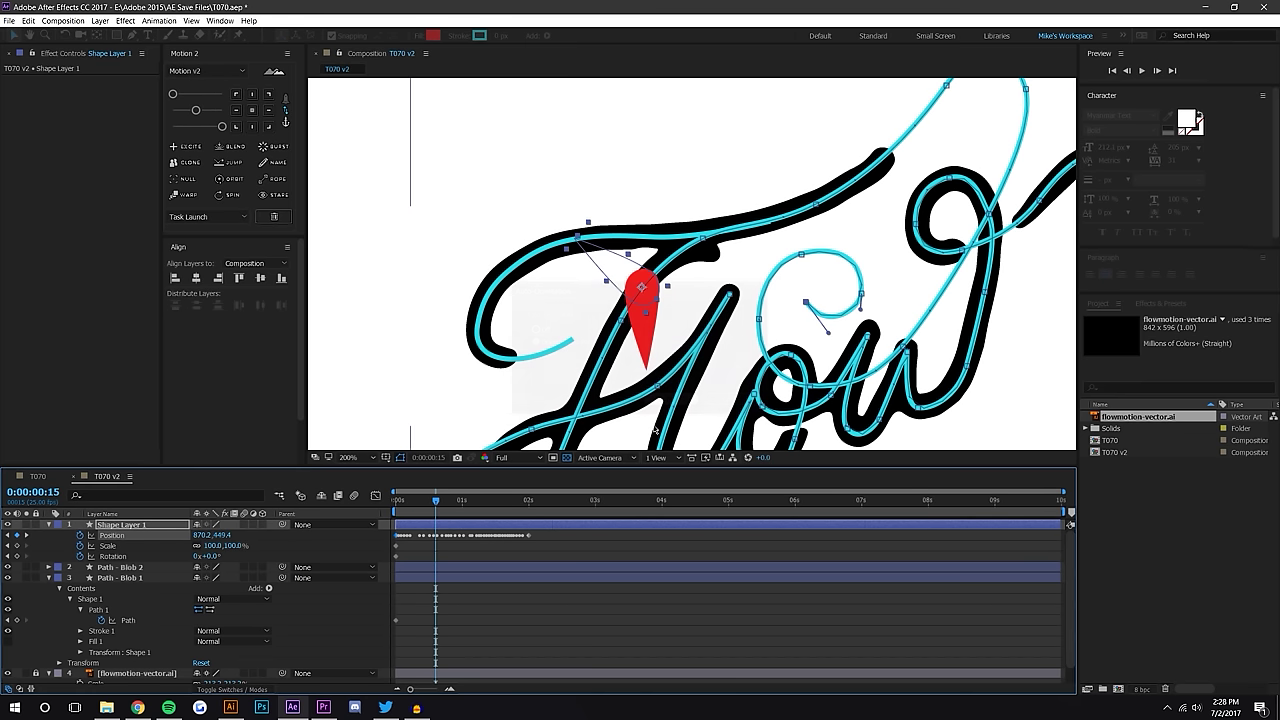
Rotate the teardrop to 86.5° so it lines up with the motion path at frame 12, and turn off Rotation keyframing
mouse_move(439, 501)
mouse_down()
mouse_move(465, 500)
mouse_move(415, 500)
mouse_move(427, 500)
mouse_up()
drag(894, 197, 785, 322)
scroll(799, 300, up, 1)
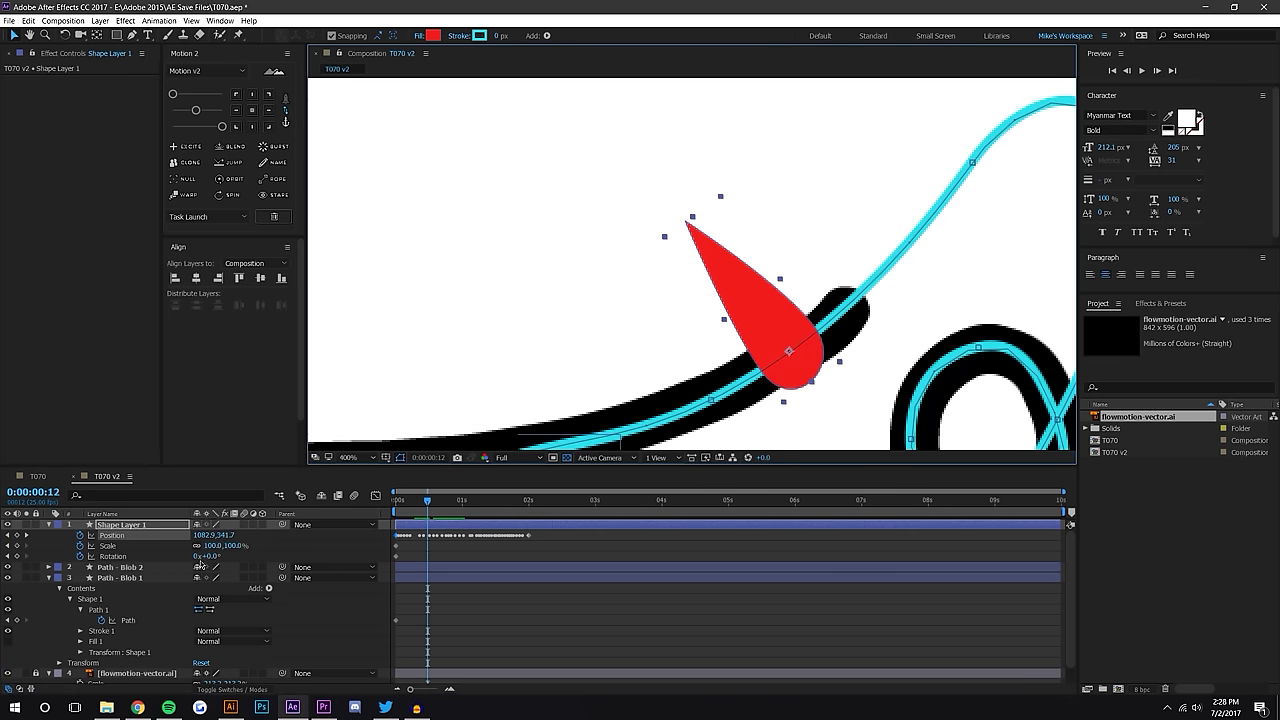
drag(208, 556, 763, 580)
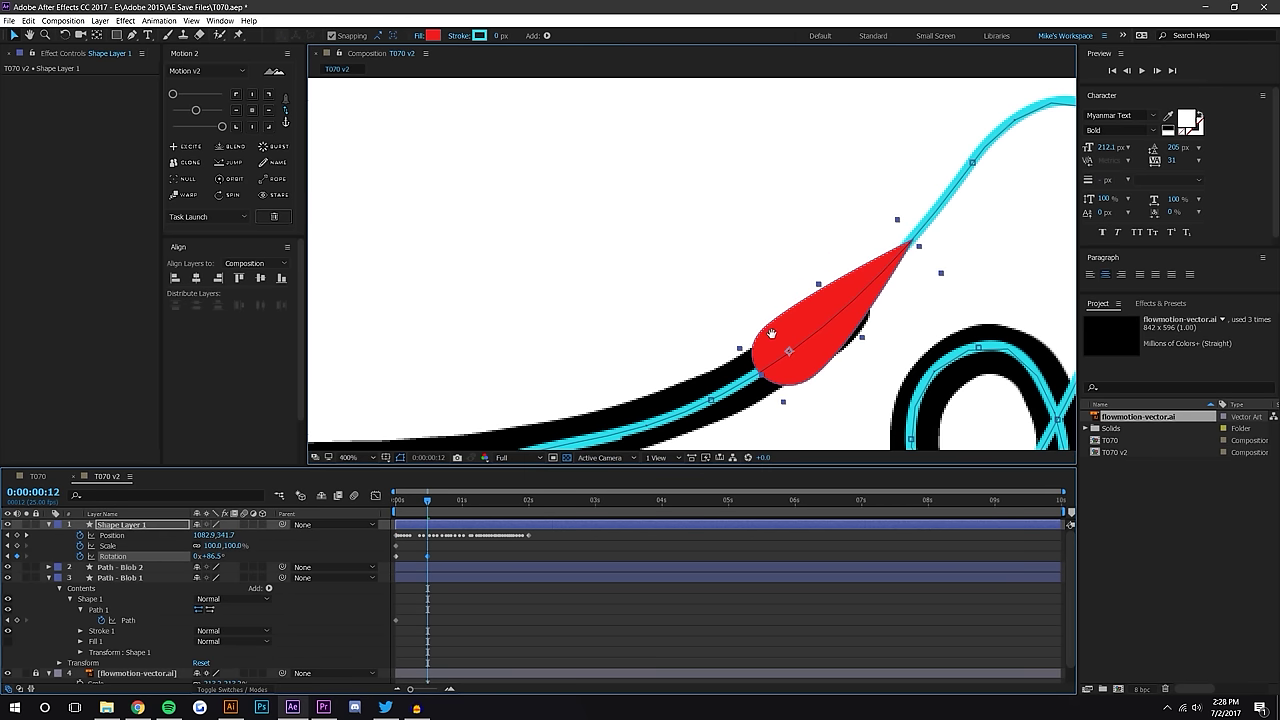
drag(772, 333, 729, 290)
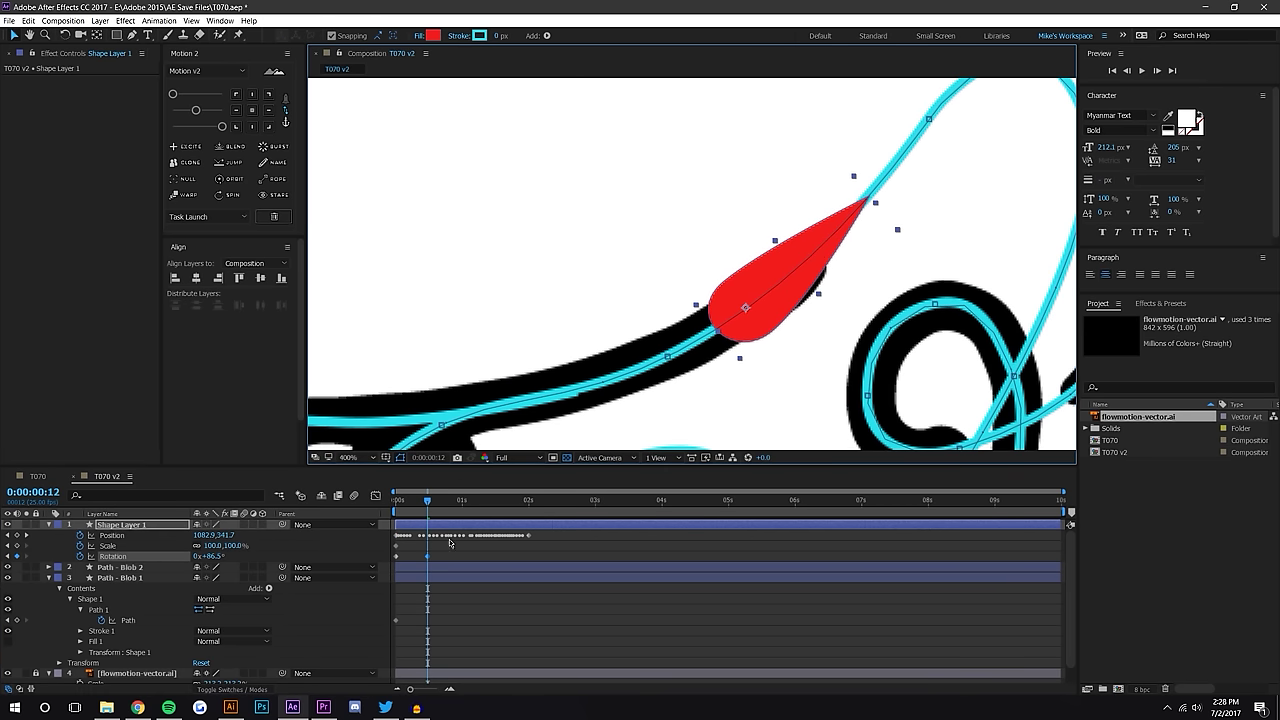
click(113, 556)
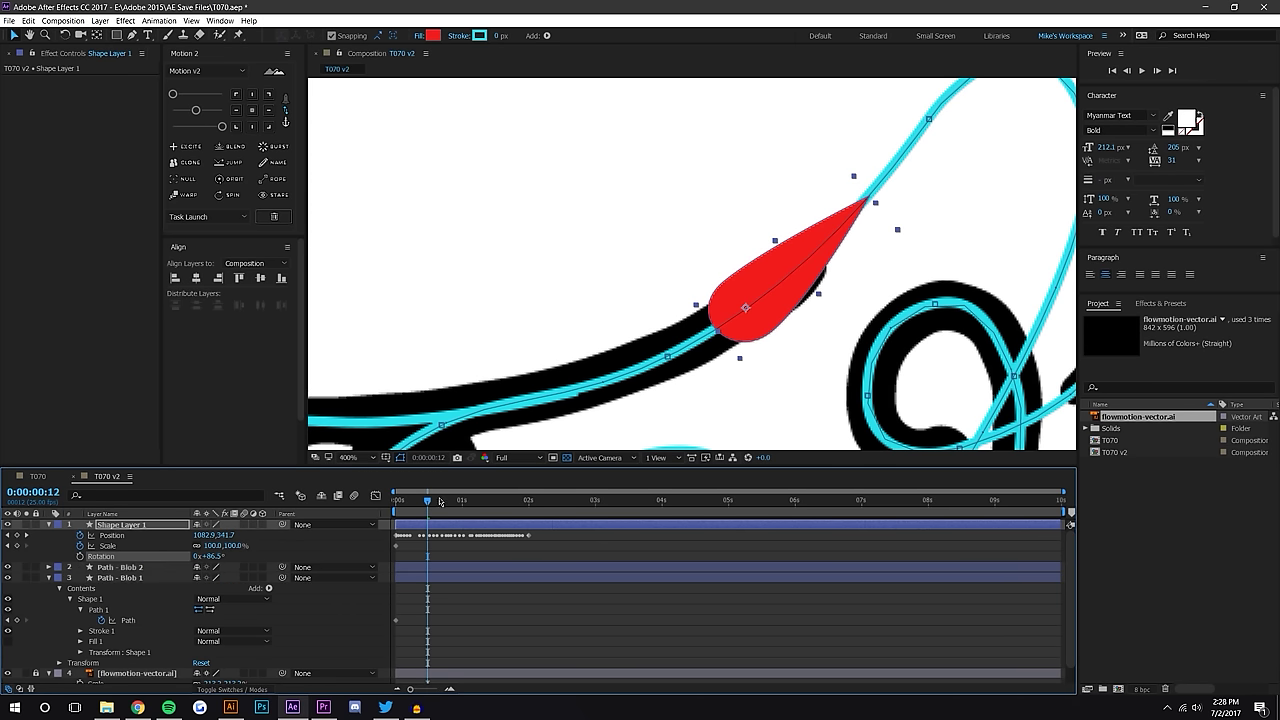
Stretch the teardrop's Position keyframes proportionally so the last one falls at 6 seconds
scroll(567, 287, down, 2)
drag(420, 496, 403, 522)
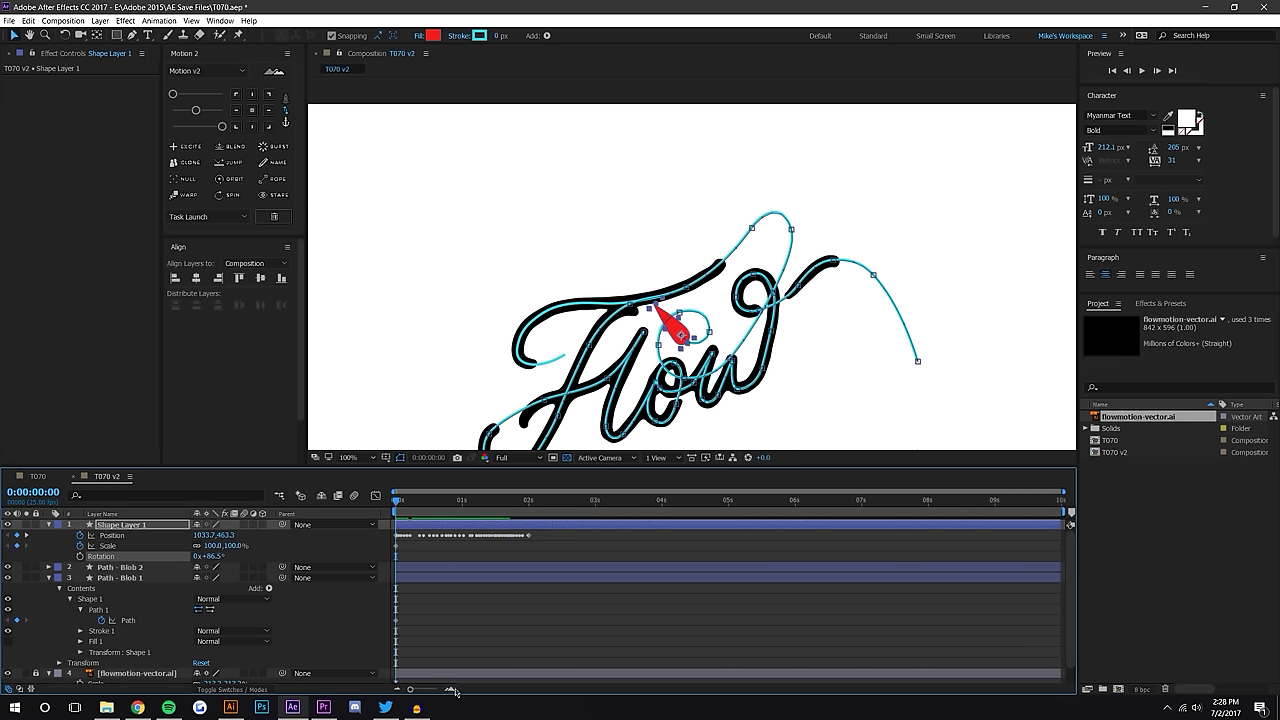
drag(410, 689, 432, 689)
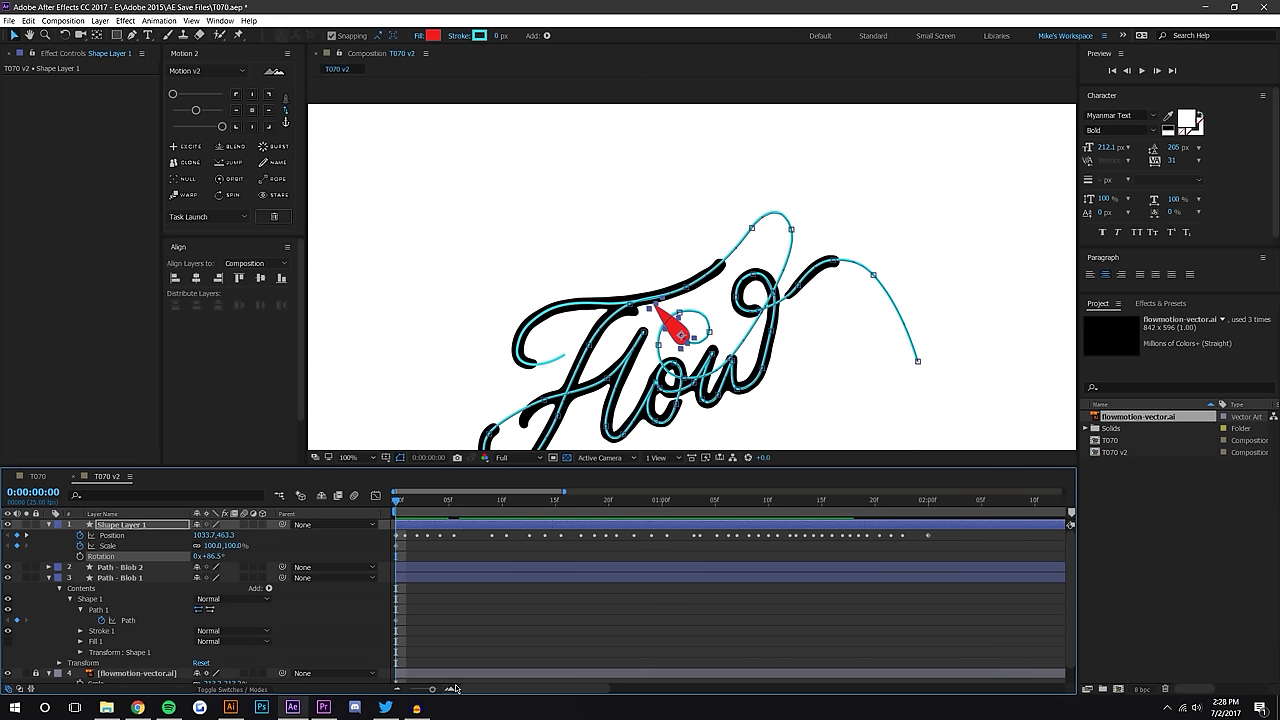
click(395, 692)
drag(543, 532, 389, 539)
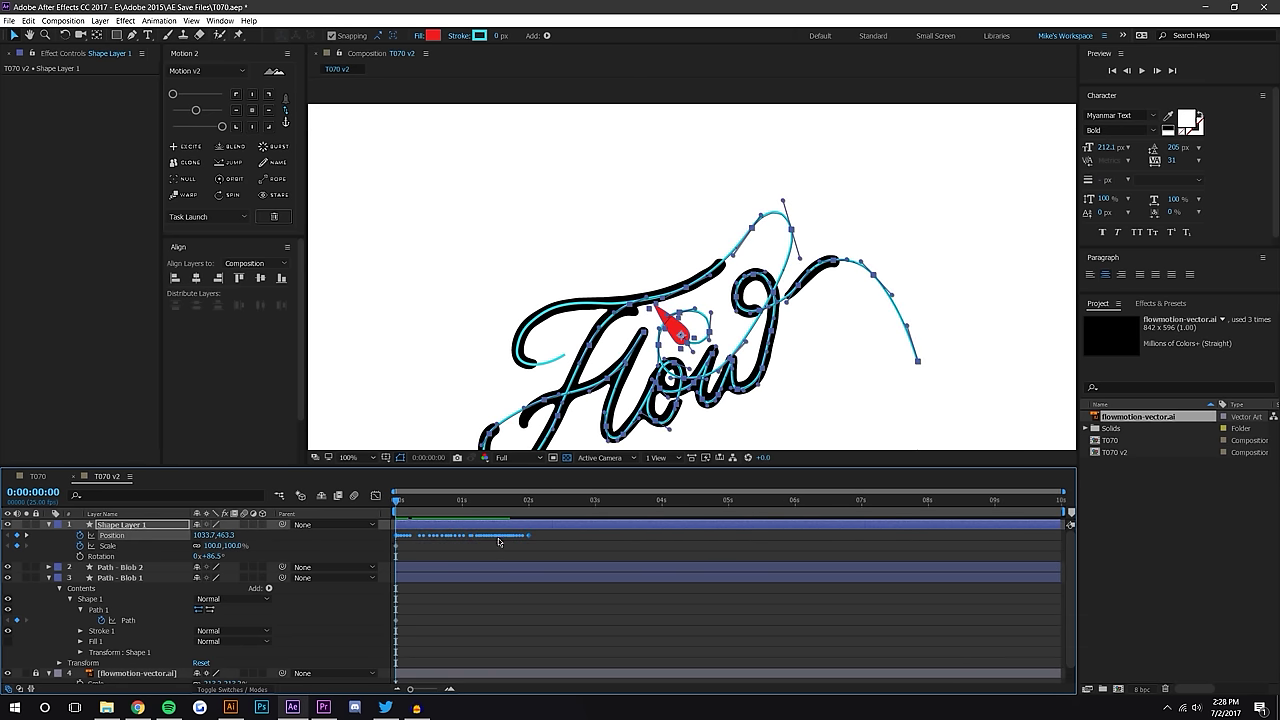
drag(541, 534, 382, 568)
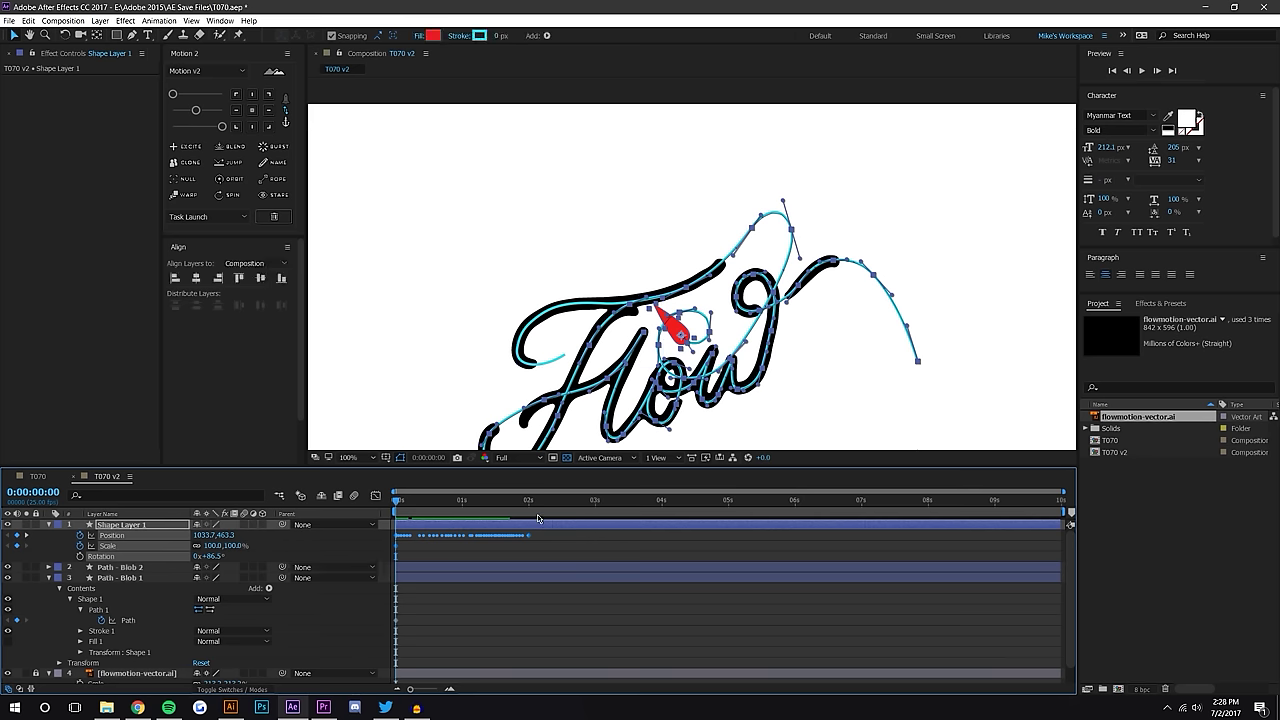
drag(528, 536, 796, 539)
click(796, 502)
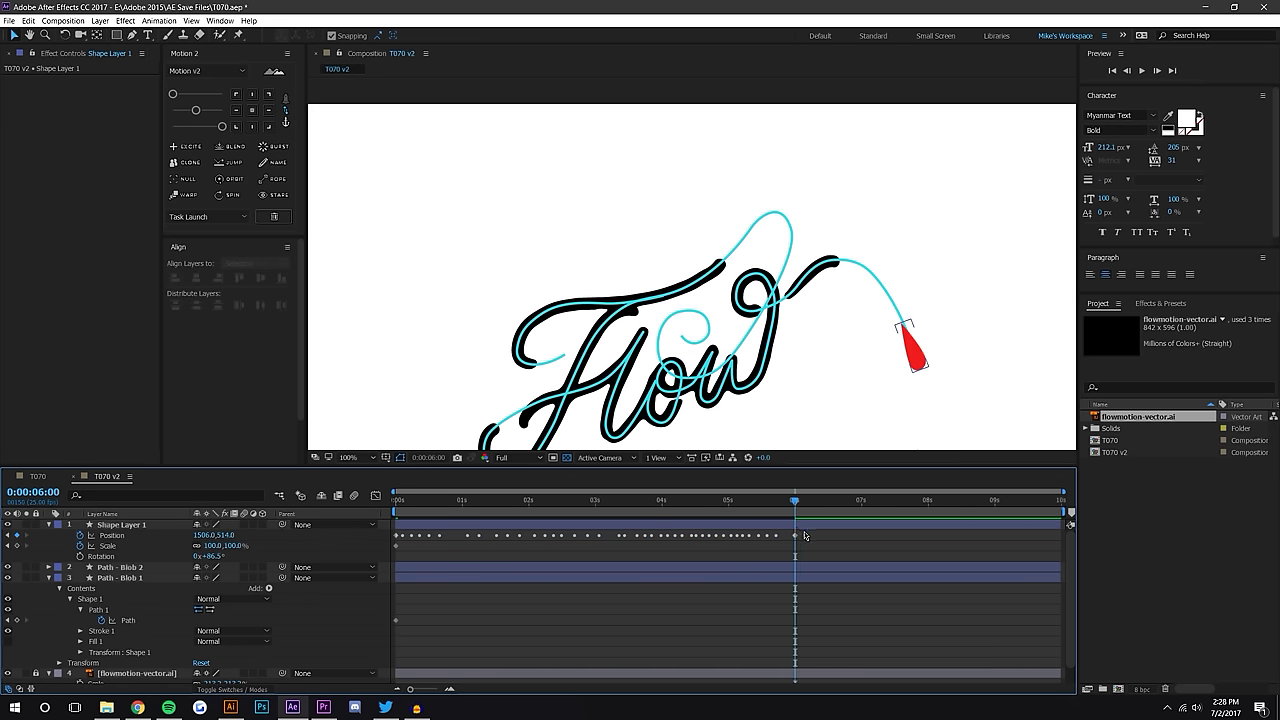
Stretch the teardrop's Position keyframes proportionally so the last one falls at 8 seconds, and check the slower motion
drag(378, 553, 361, 628)
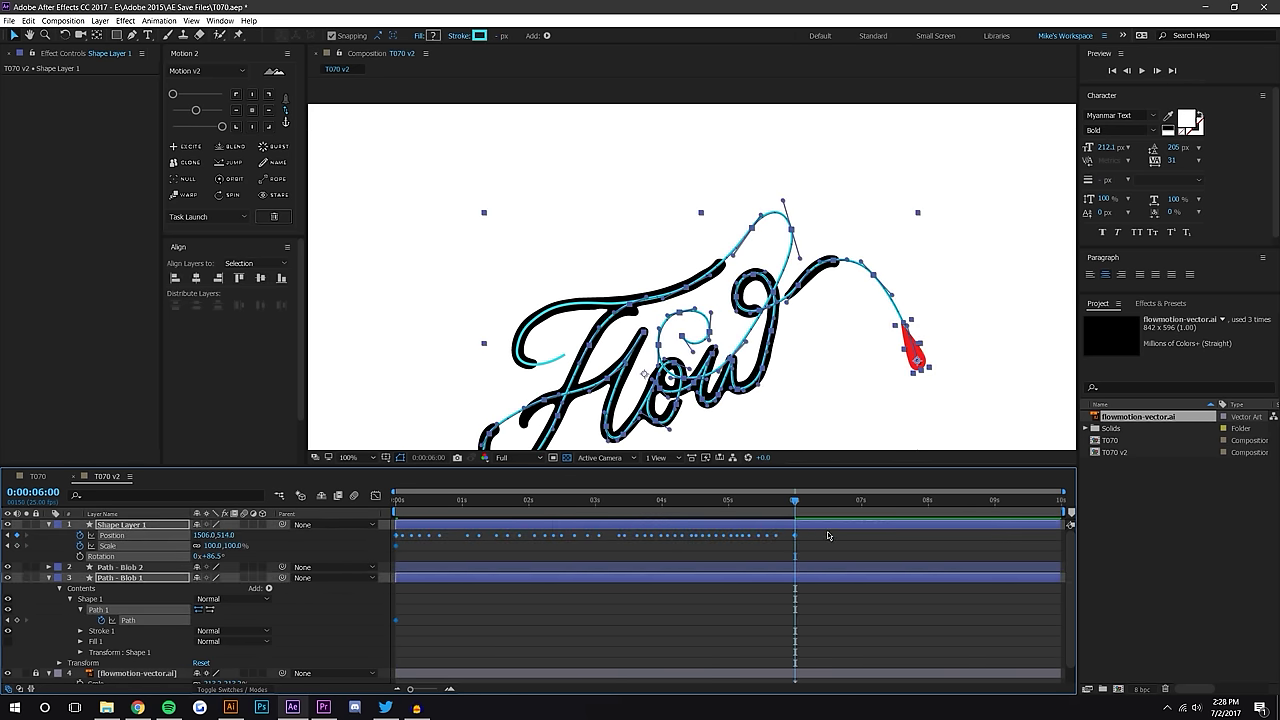
drag(796, 538, 531, 498)
click(948, 546)
click(928, 509)
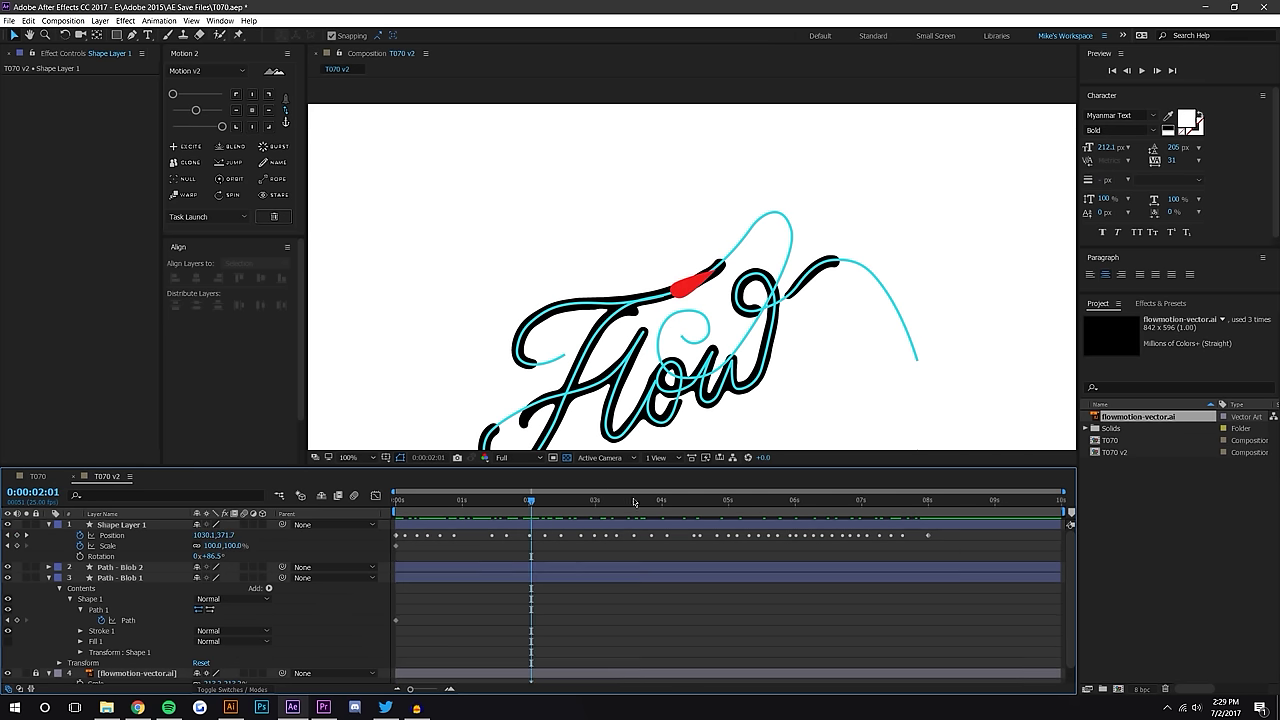
Scale the teardrop down to 35.8% at 0 seconds and turn off Scale keyframing
key(Home)
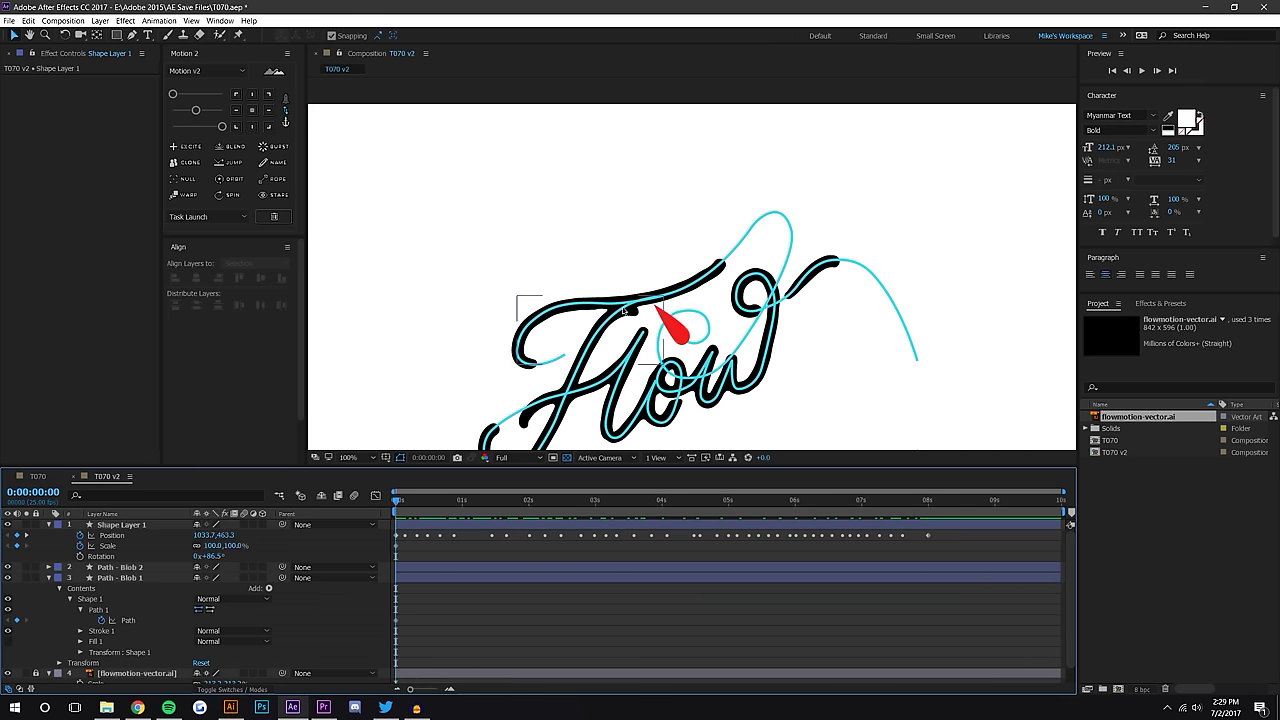
drag(229, 554, 208, 547)
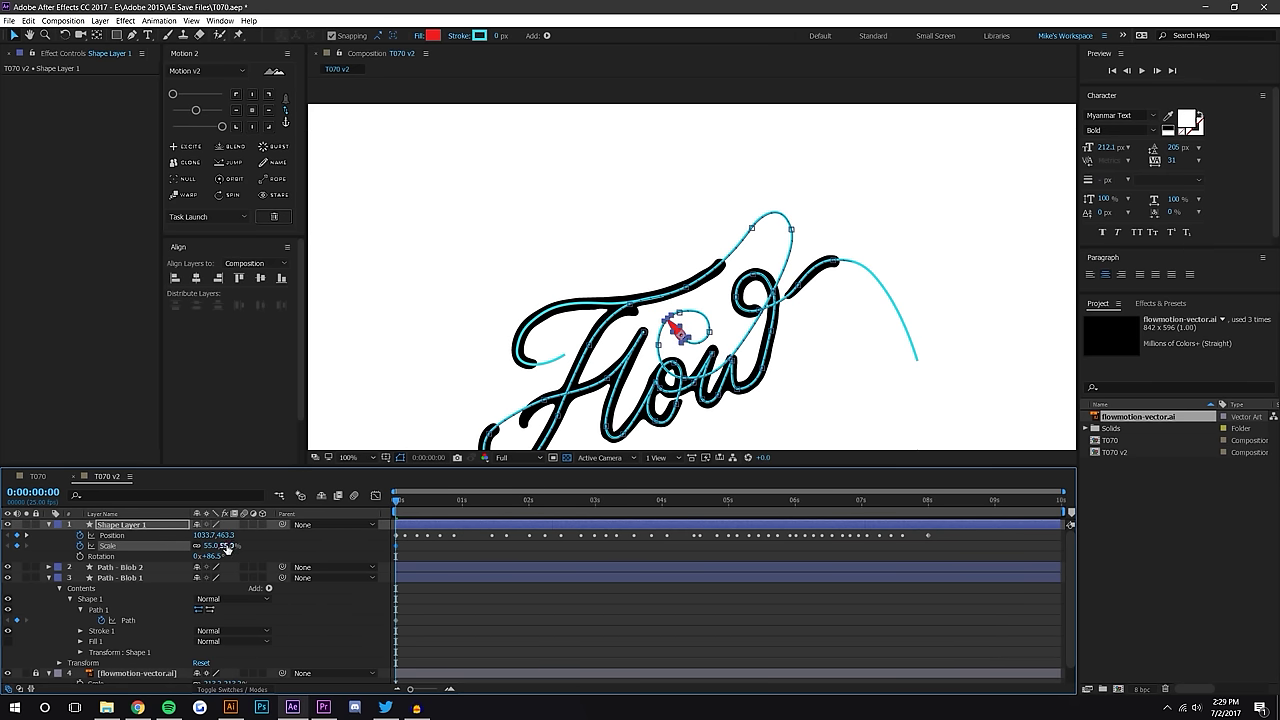
mouse_move(226, 553)
mouse_down()
mouse_move(212, 549)
mouse_move(238, 548)
mouse_up()
click(559, 637)
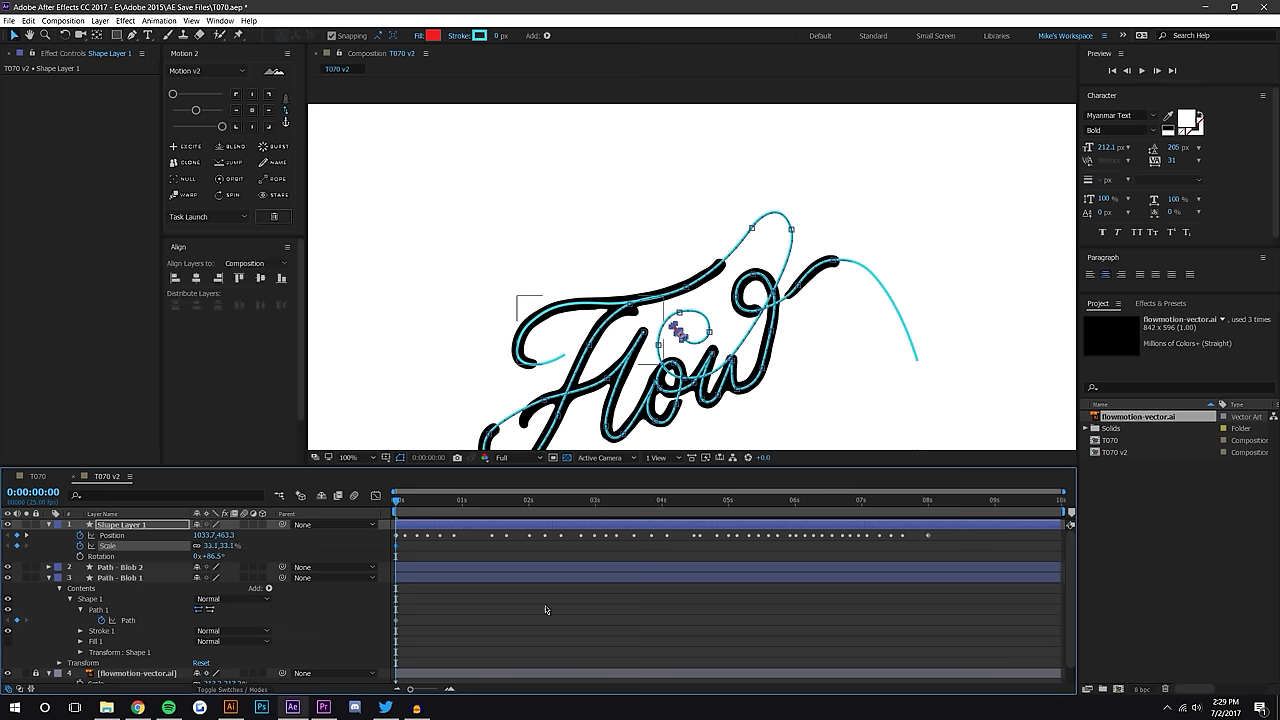
click(506, 598)
scroll(740, 336, up, 1)
scroll(740, 335, down, 3)
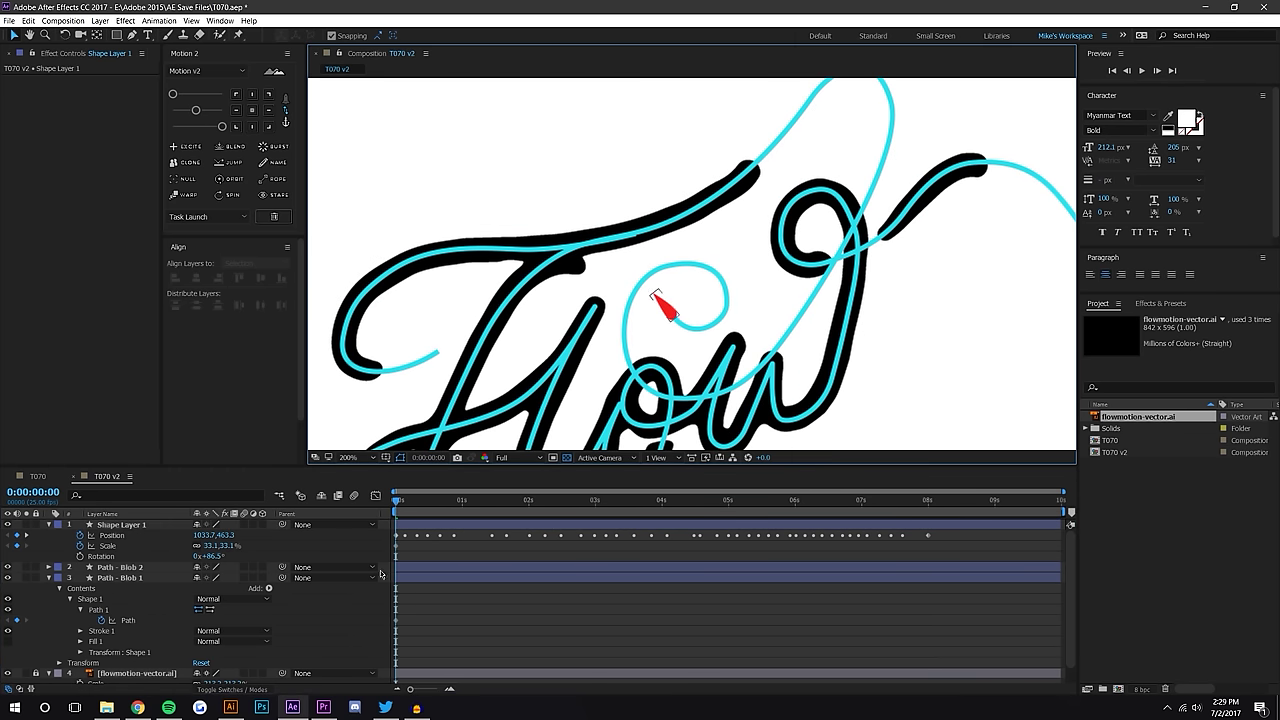
drag(228, 549, 242, 550)
click(573, 625)
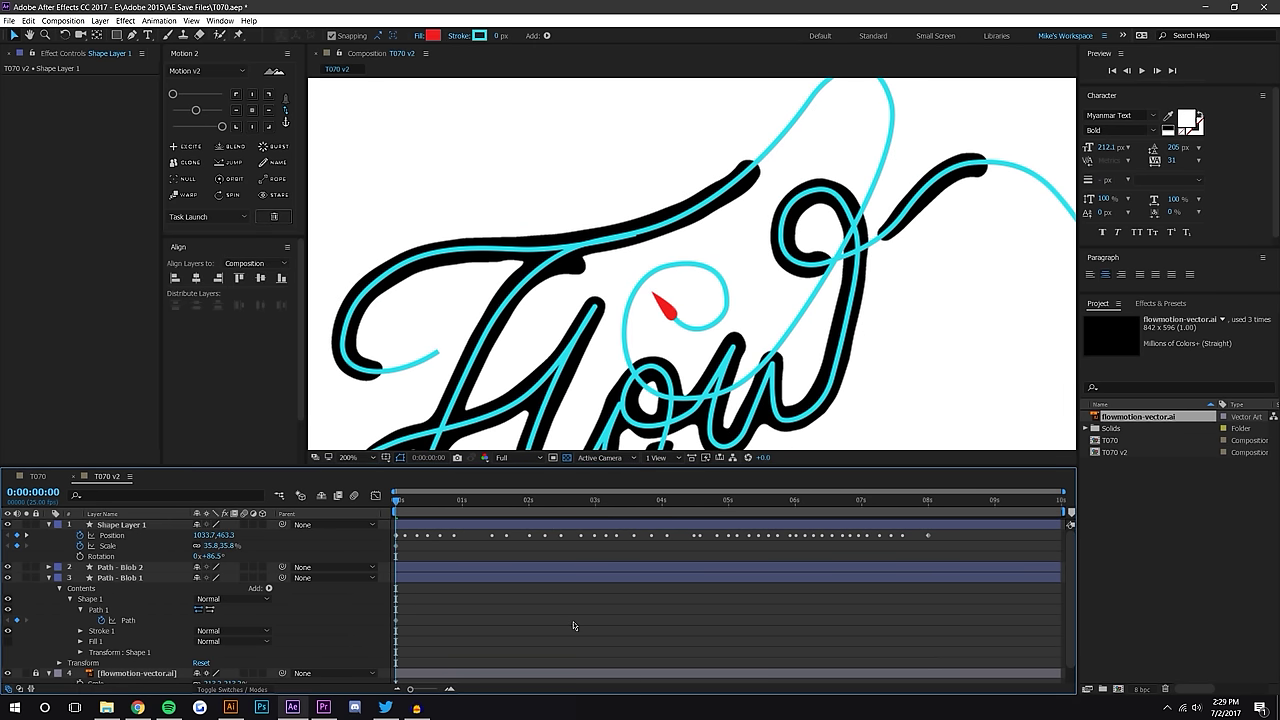
click(81, 550)
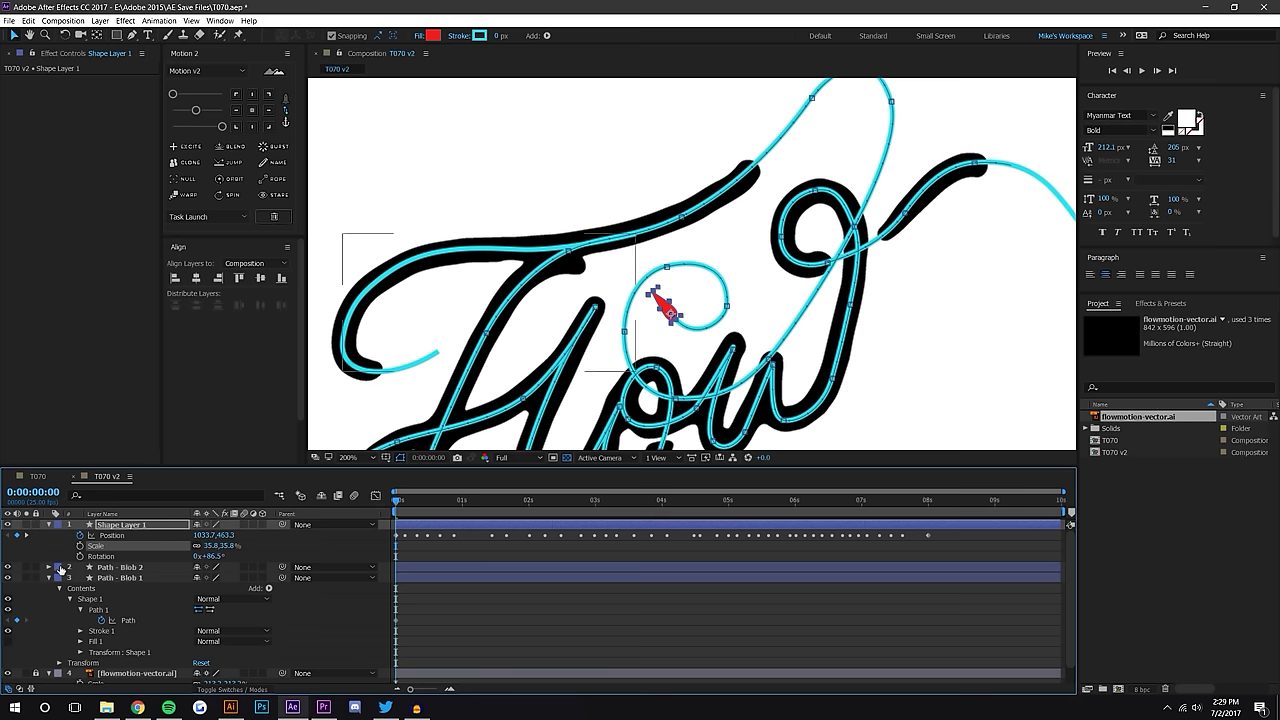
Expand the teardrop layer's contents down to Path 1 and add a Path keyframe at 0 seconds
click(48, 524)
click(48, 524)
click(61, 537)
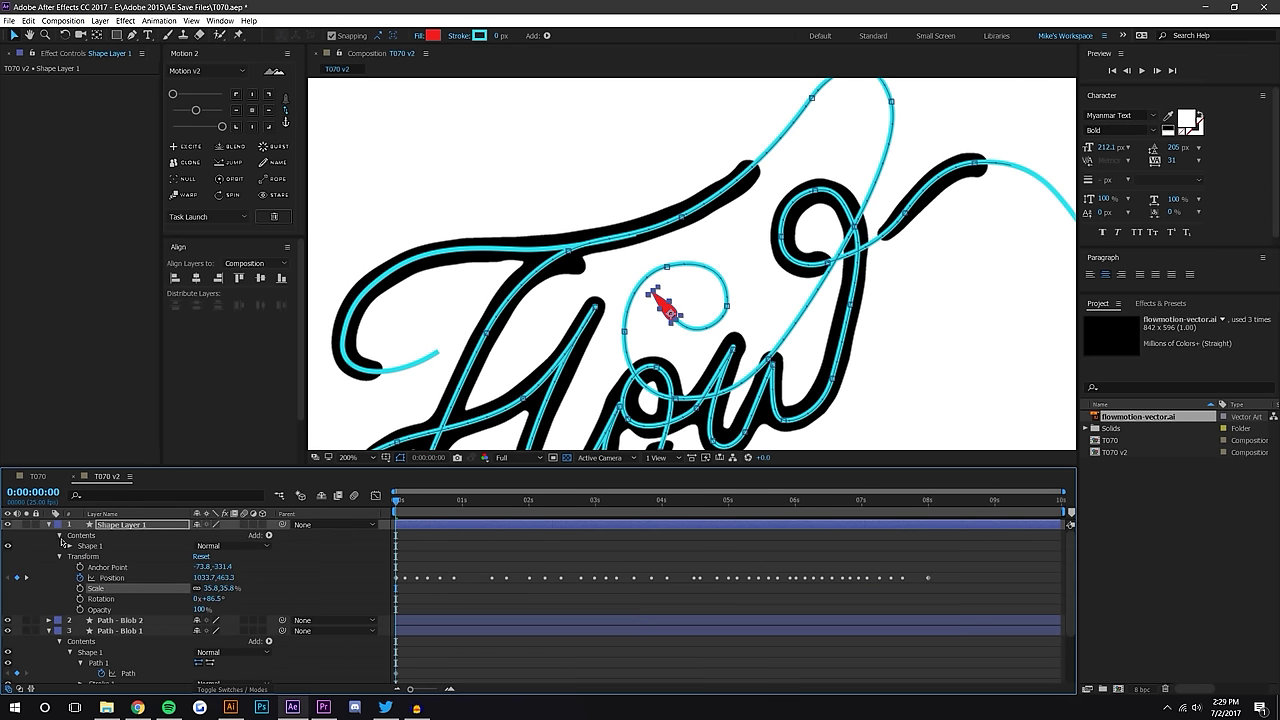
click(69, 546)
click(81, 556)
click(102, 567)
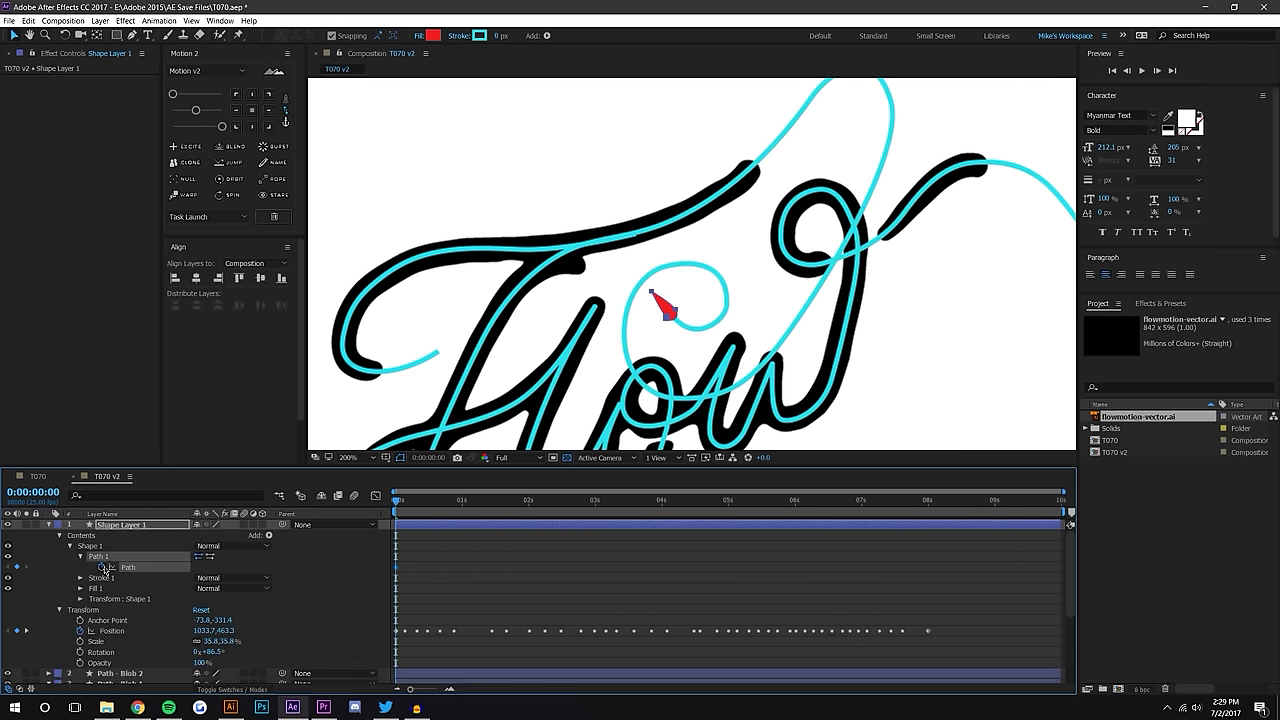
Show only the keyframed properties of the teardrop layer, collapse the Path - Blob 1 layer and deselect the teardrop
key(u)
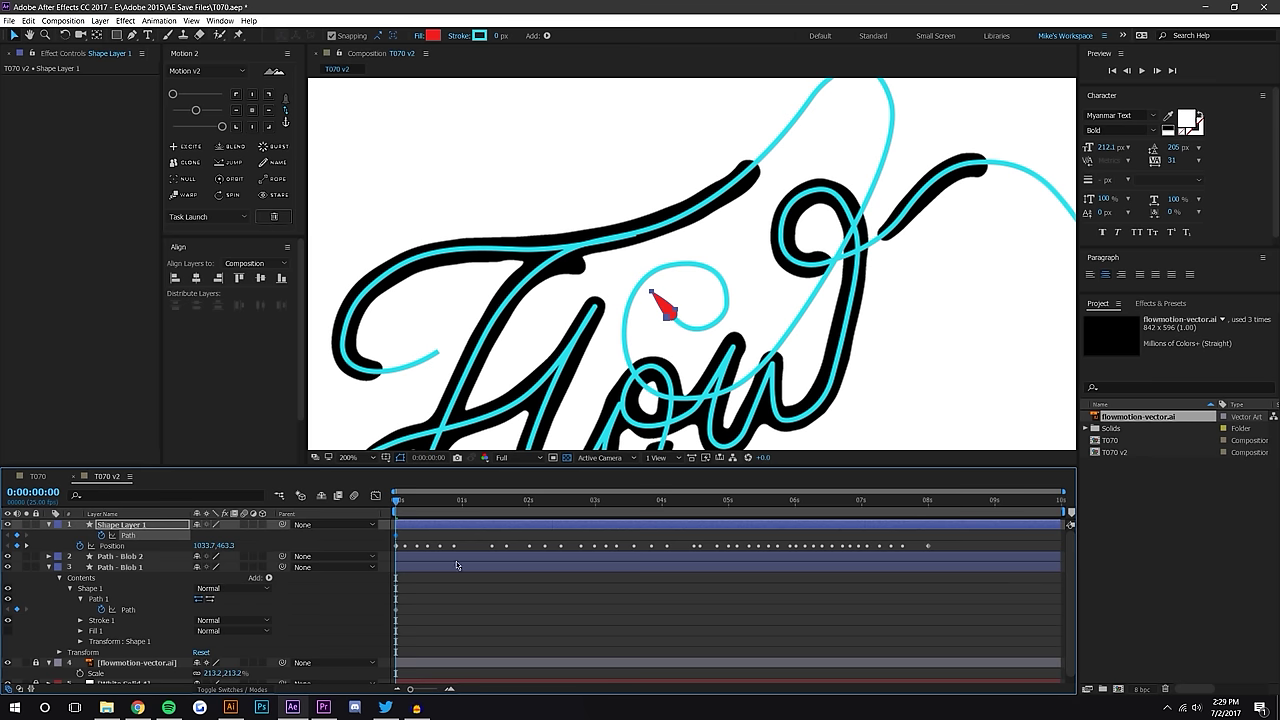
scroll(714, 290, up, 2)
click(47, 568)
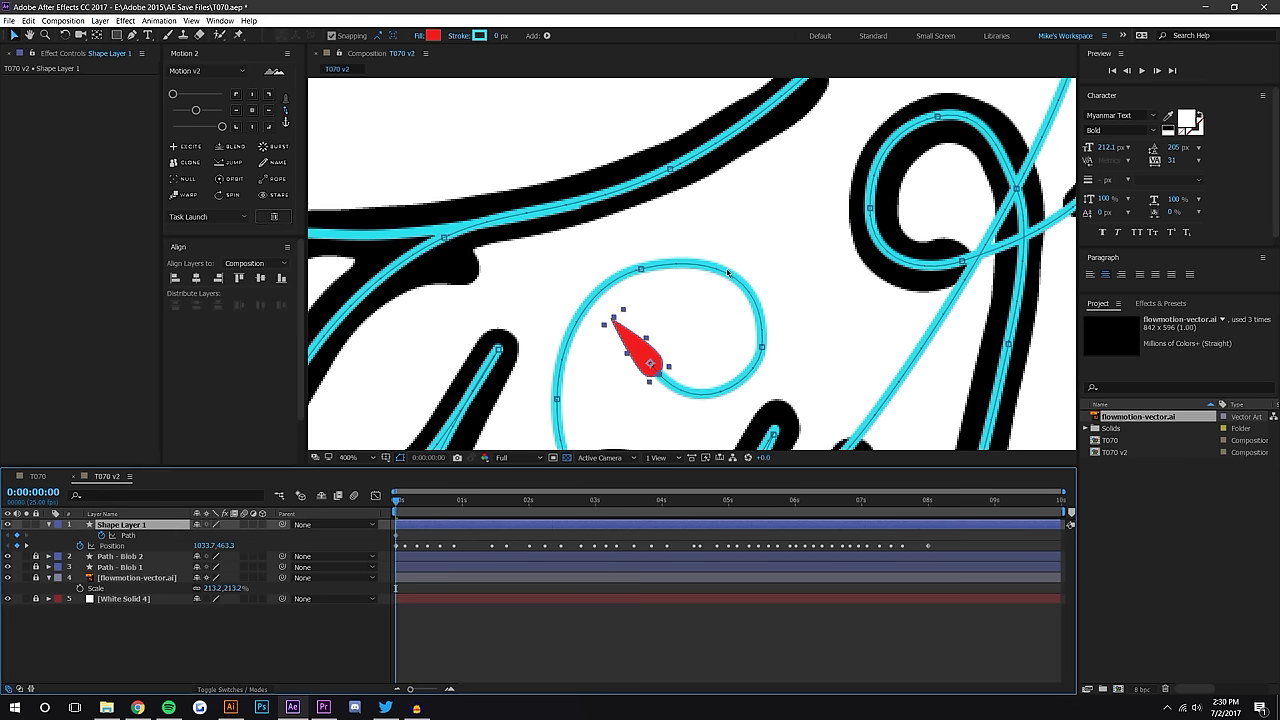
click(775, 245)
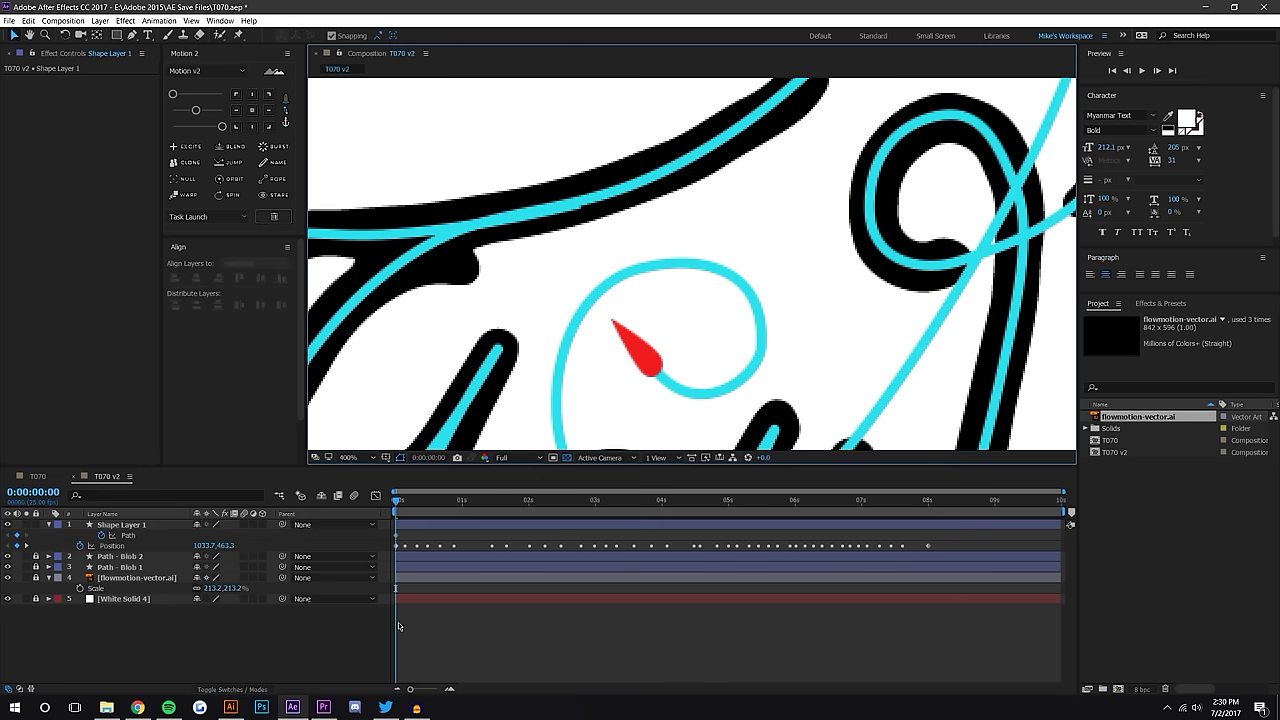
At 0:00:00:03, keyframe the teardrop's path with its tail tip moved back onto the cyan curve
drag(394, 506, 401, 503)
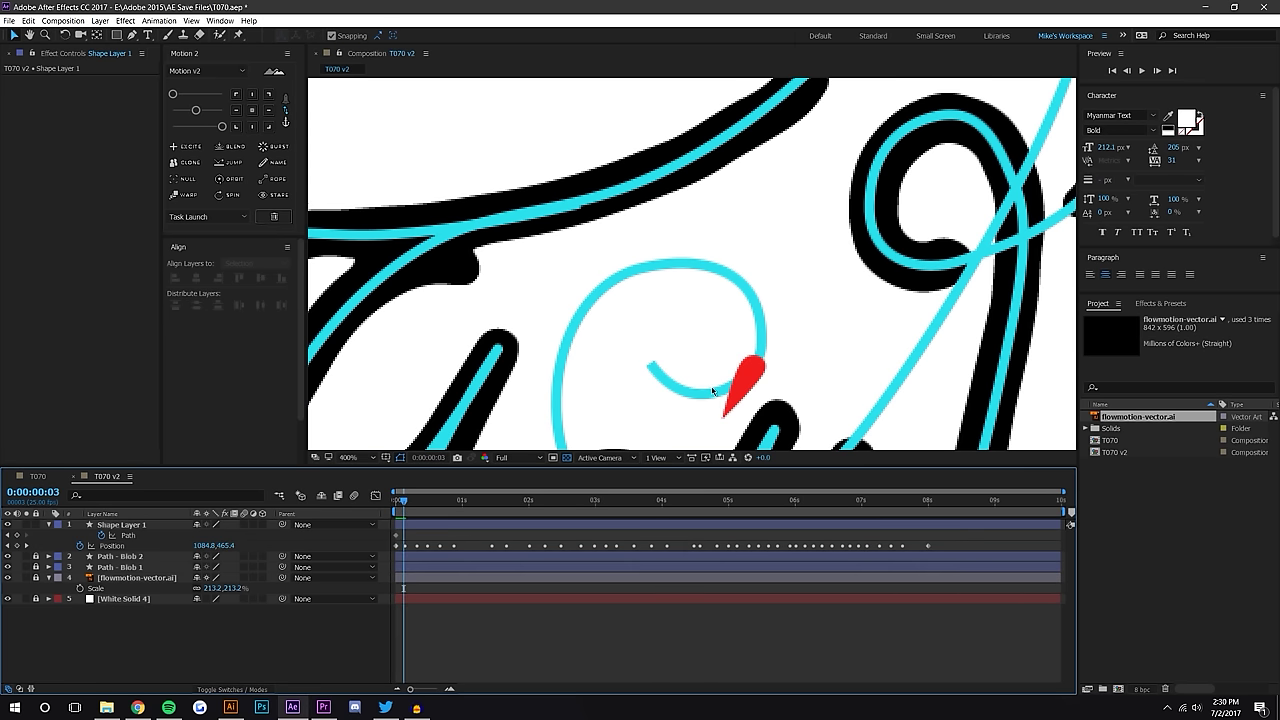
click(758, 368)
drag(759, 371, 769, 298)
key(period)
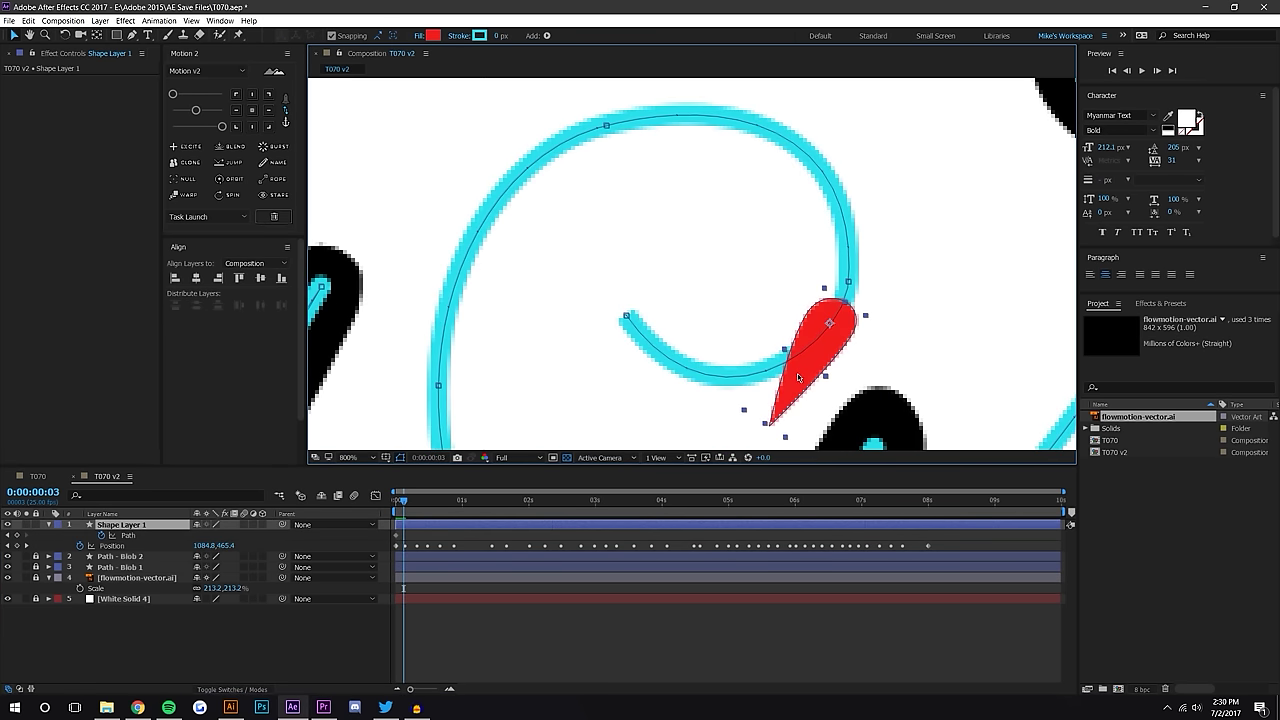
click(134, 654)
click(150, 525)
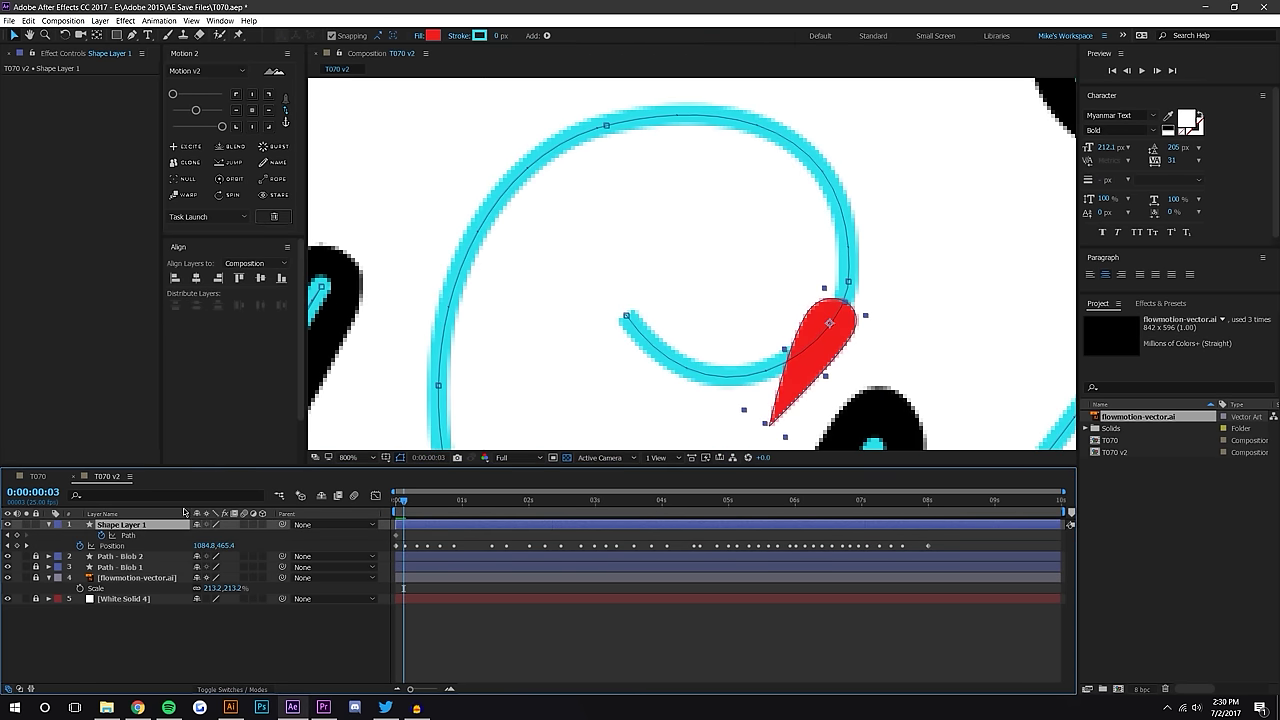
double_click(796, 382)
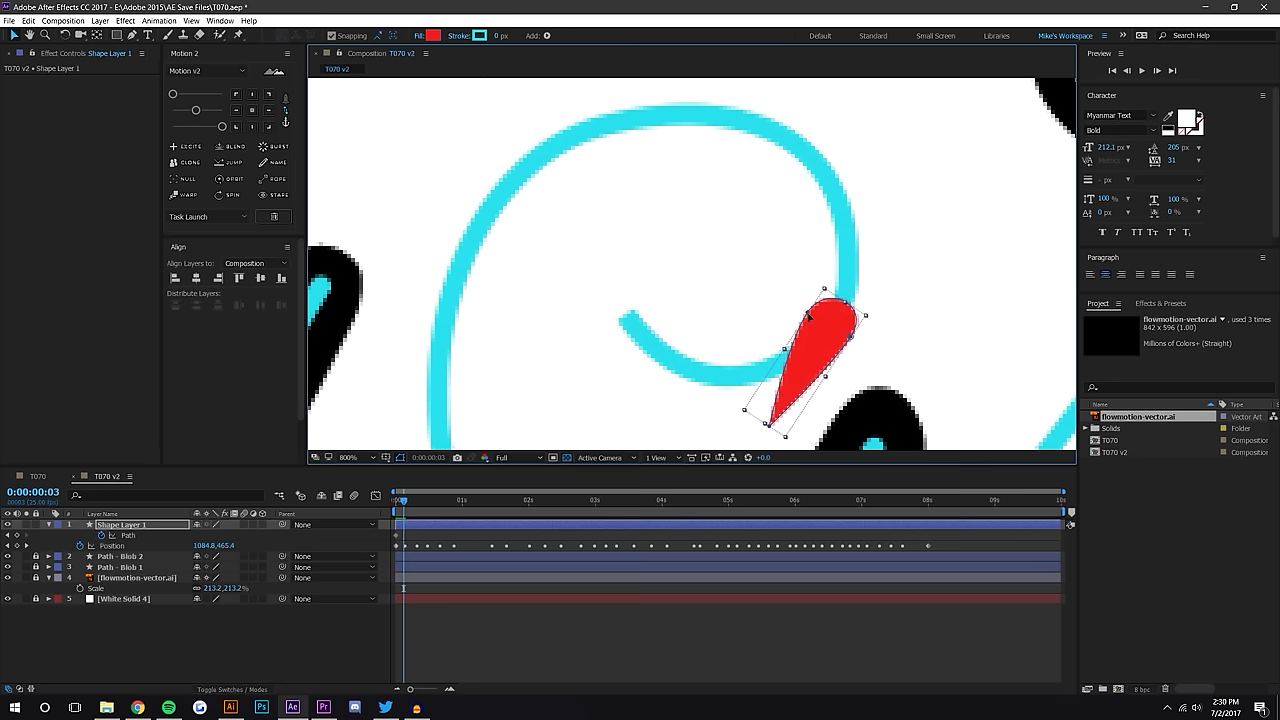
drag(764, 422, 794, 352)
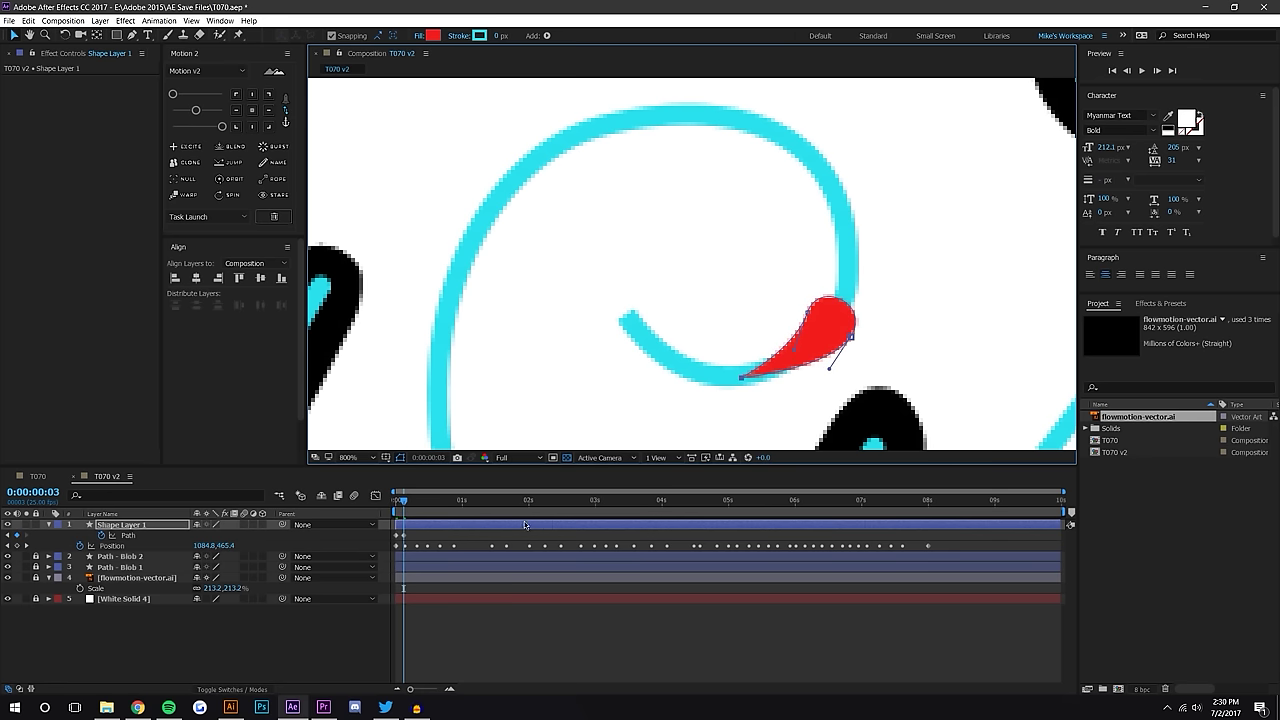
At 0:00:00:02, keyframe the teardrop's path by moving its tail tip and adjusting its body curve to follow the spiral
click(449, 689)
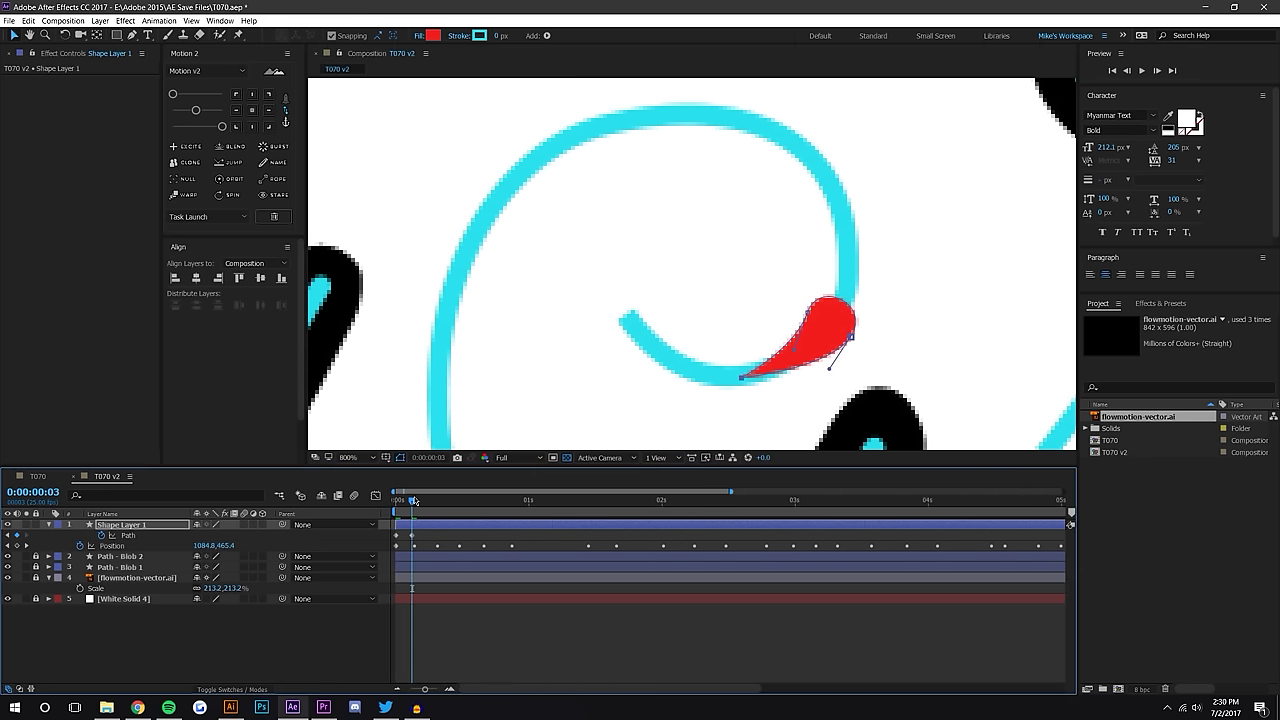
drag(413, 500, 407, 504)
drag(660, 384, 660, 358)
drag(740, 406, 686, 403)
click(756, 352)
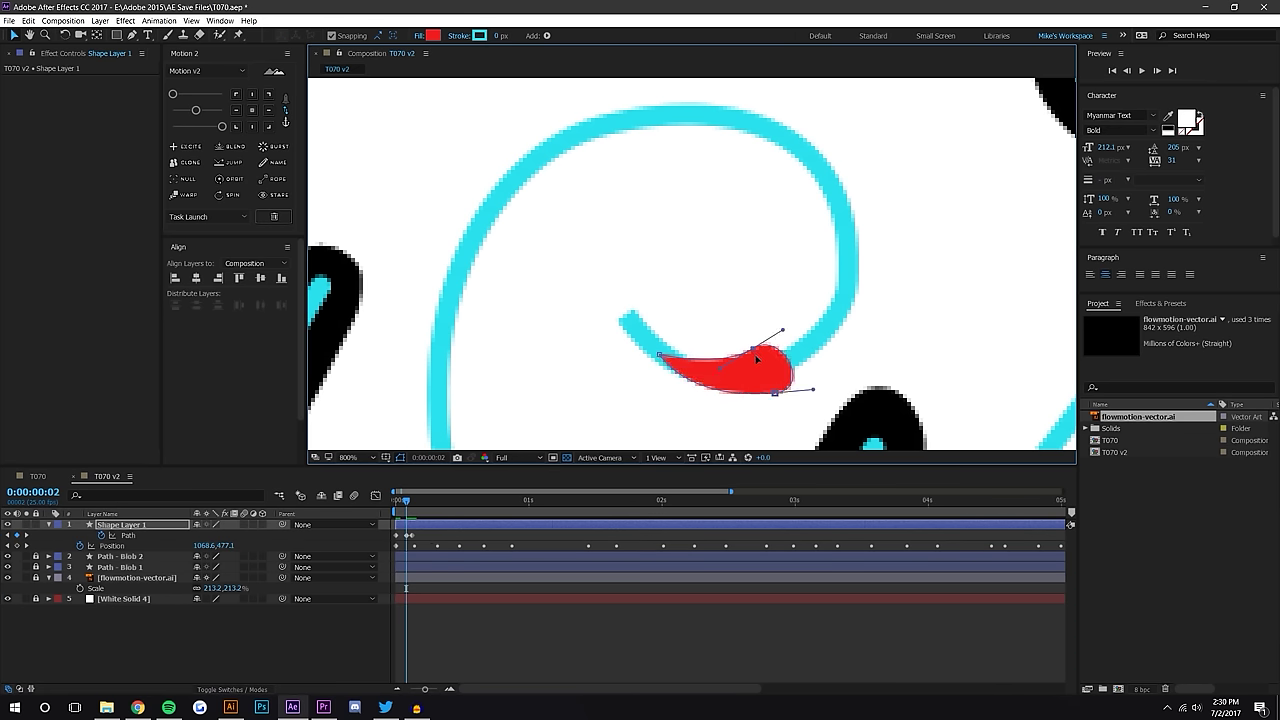
drag(756, 358, 758, 362)
click(513, 654)
At 0:00:00:07, select the teardrop's path and move its tail tip onto the cyan curve at the top of the spiral
mouse_move(408, 503)
mouse_down()
mouse_move(397, 503)
mouse_move(433, 503)
mouse_up()
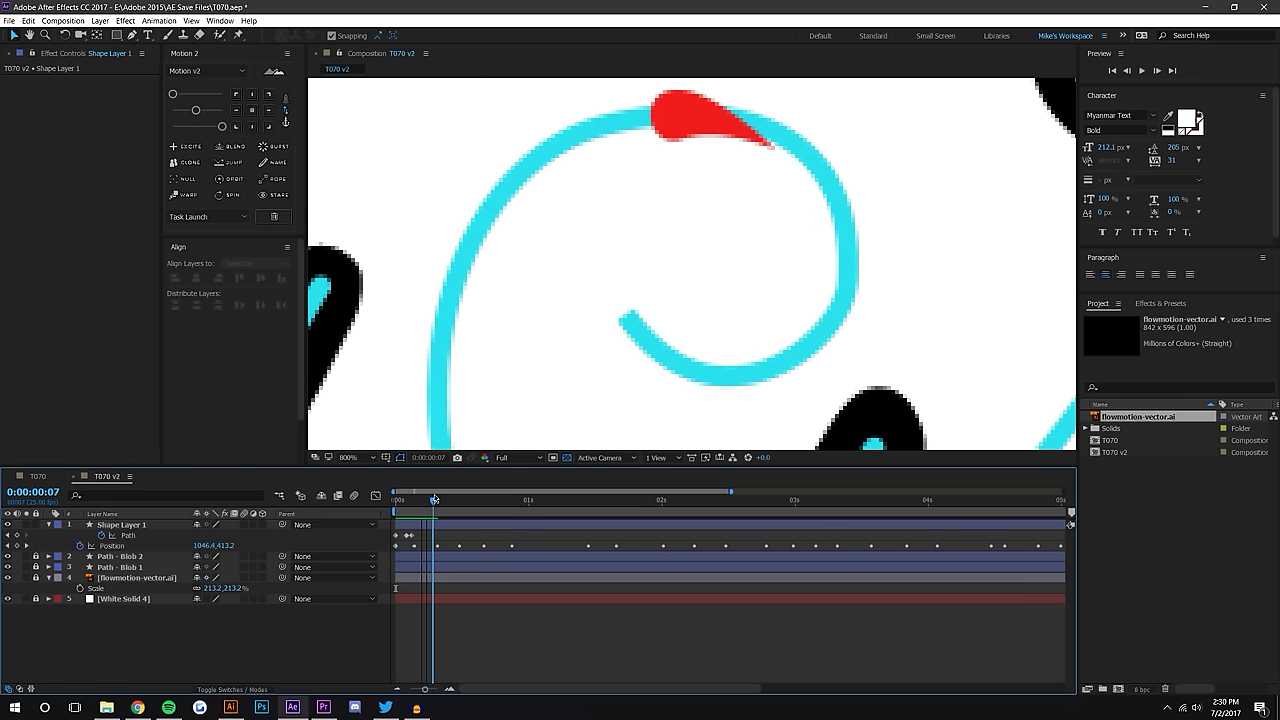
click(738, 140)
click(700, 154)
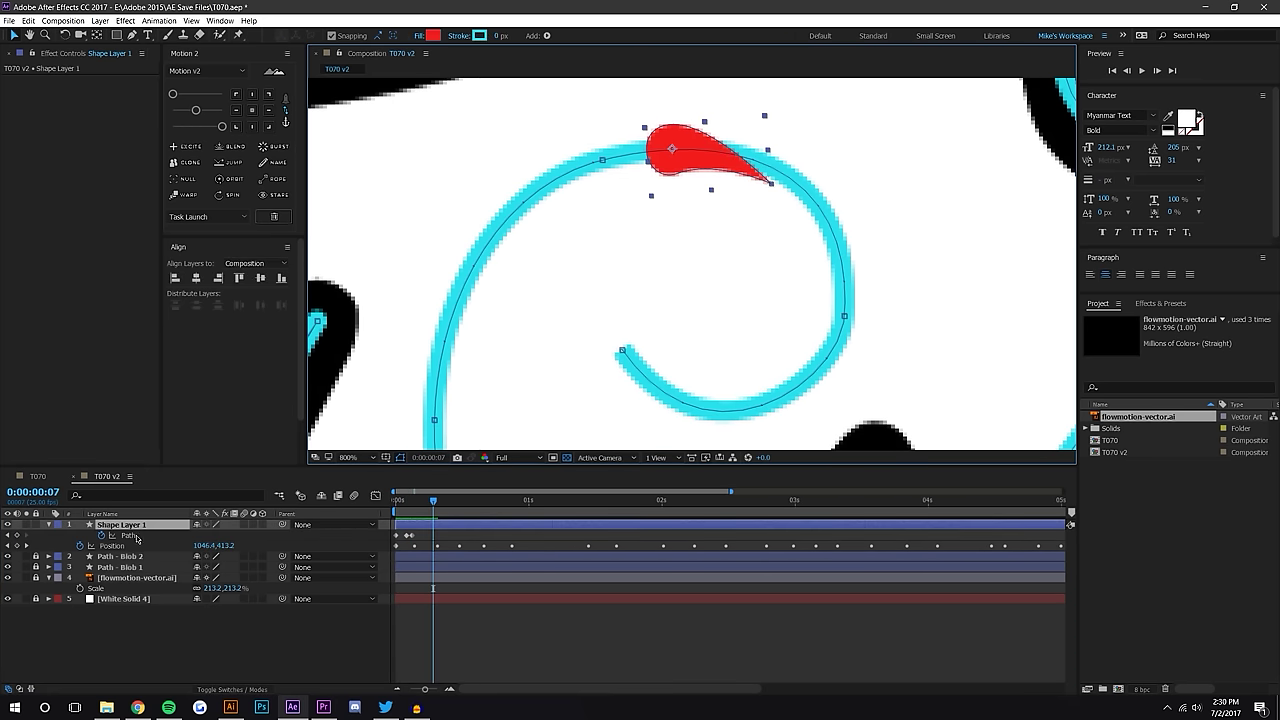
click(137, 539)
click(717, 162)
click(677, 177)
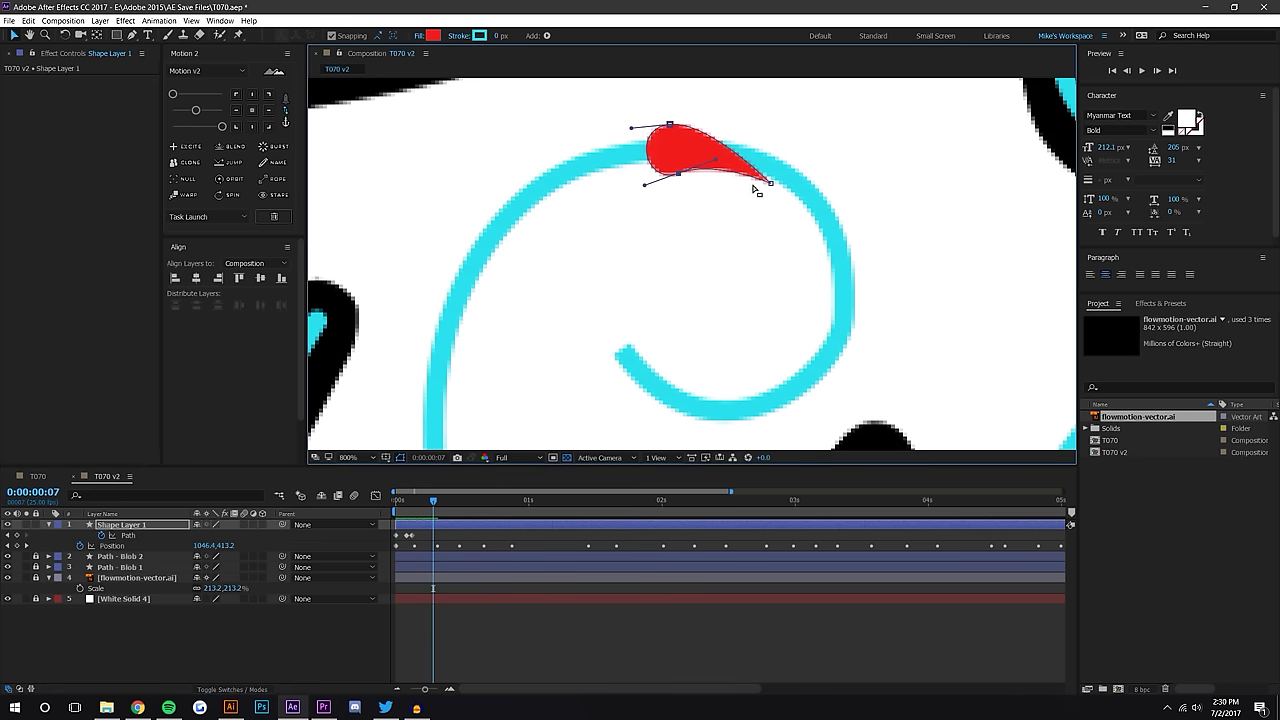
drag(771, 184, 779, 173)
Align the teardrop's tail tip with the spiral's cyan line at 0:00:00:11 and 0:00:00:09
drag(439, 504, 455, 507)
drag(493, 245, 493, 240)
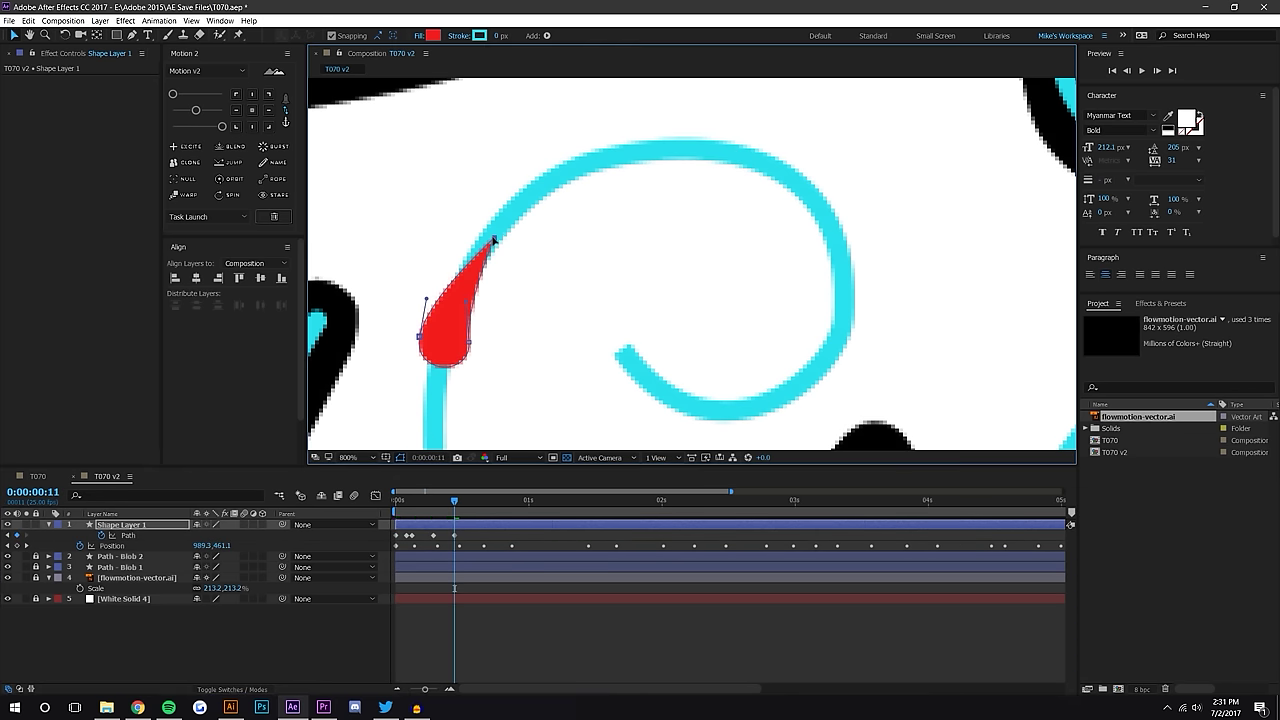
click(443, 505)
drag(620, 148, 625, 156)
Add further path keyframes at 0:00:00:05 and 0:00:00:12 so the teardrop's tail stays on the spiral
click(427, 503)
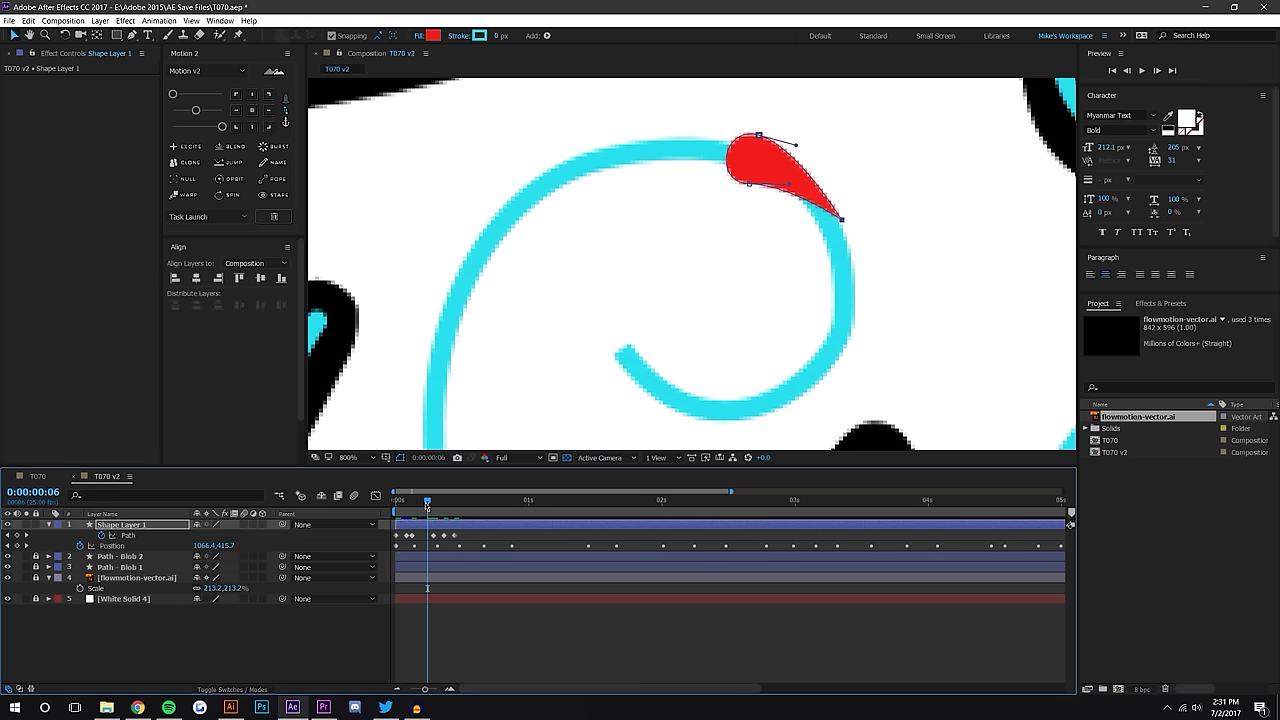
click(422, 503)
drag(852, 308, 848, 312)
drag(426, 503, 460, 499)
drag(460, 312, 588, 118)
Move the teardrop's tail tip onto the cyan line crossing the lettering at 0:00:00:15 and 0:00:00:18
drag(462, 503, 476, 502)
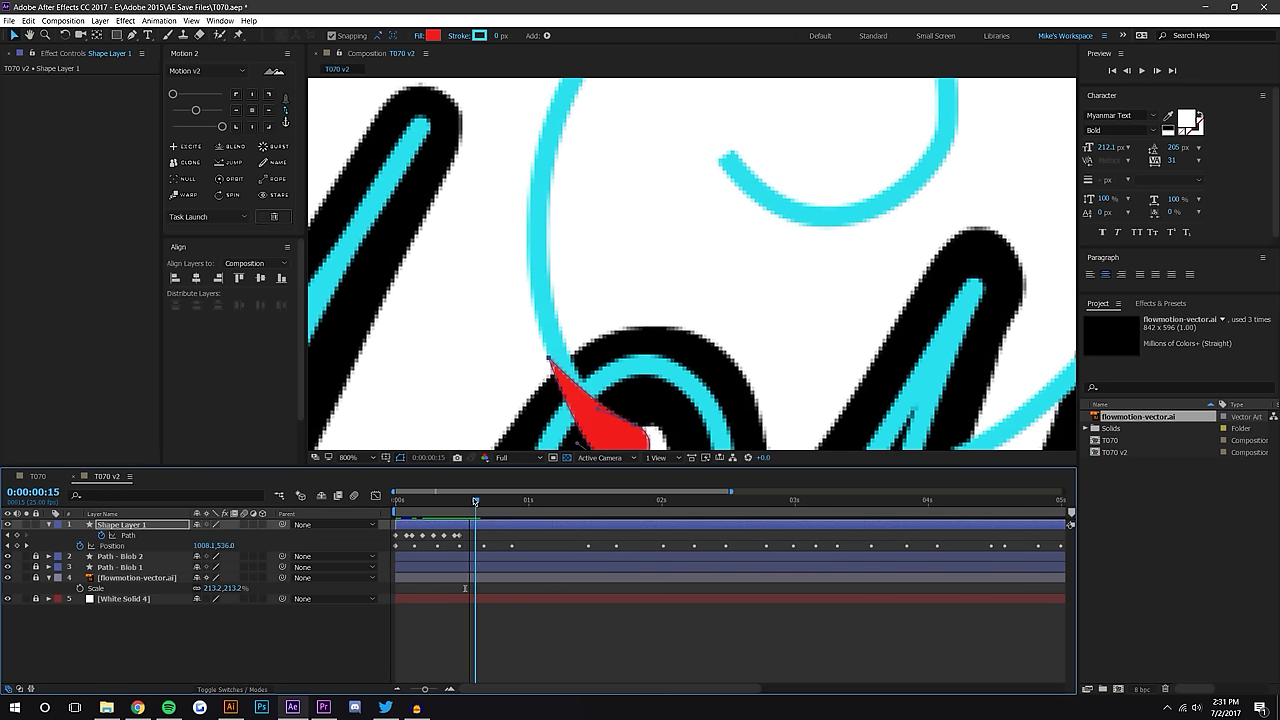
drag(548, 355, 557, 359)
drag(711, 304, 653, 170)
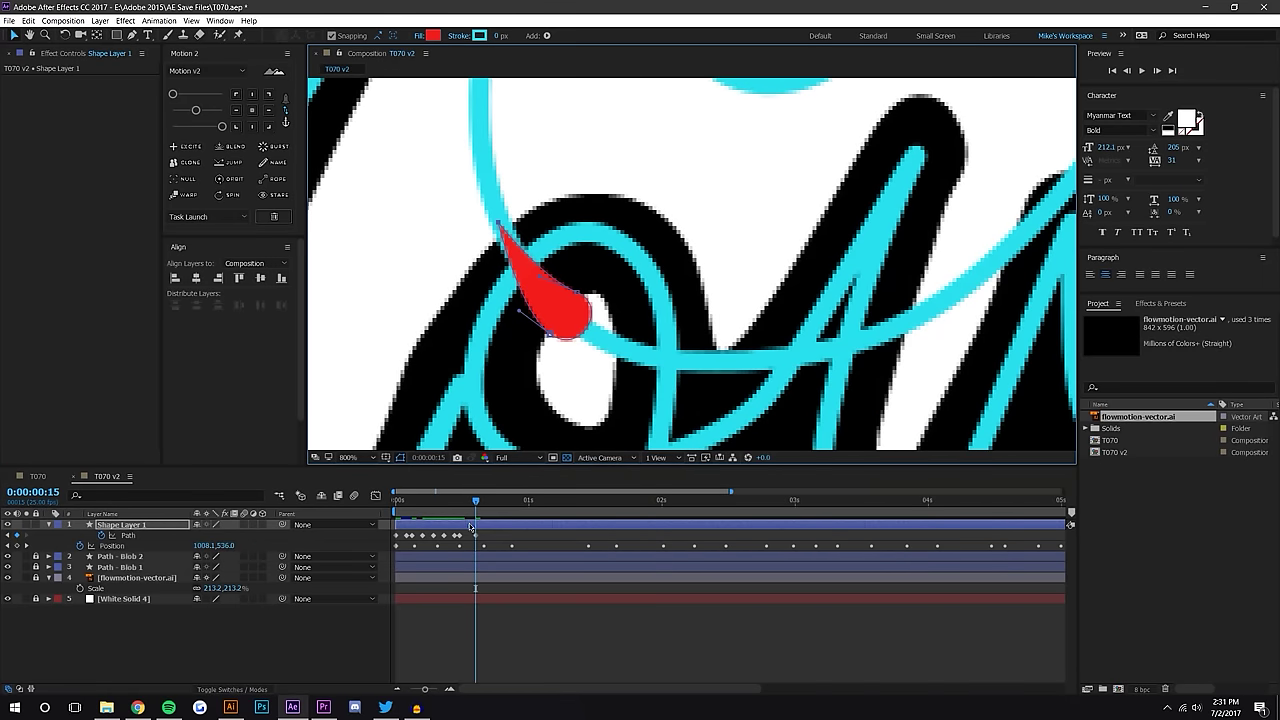
drag(478, 503, 491, 502)
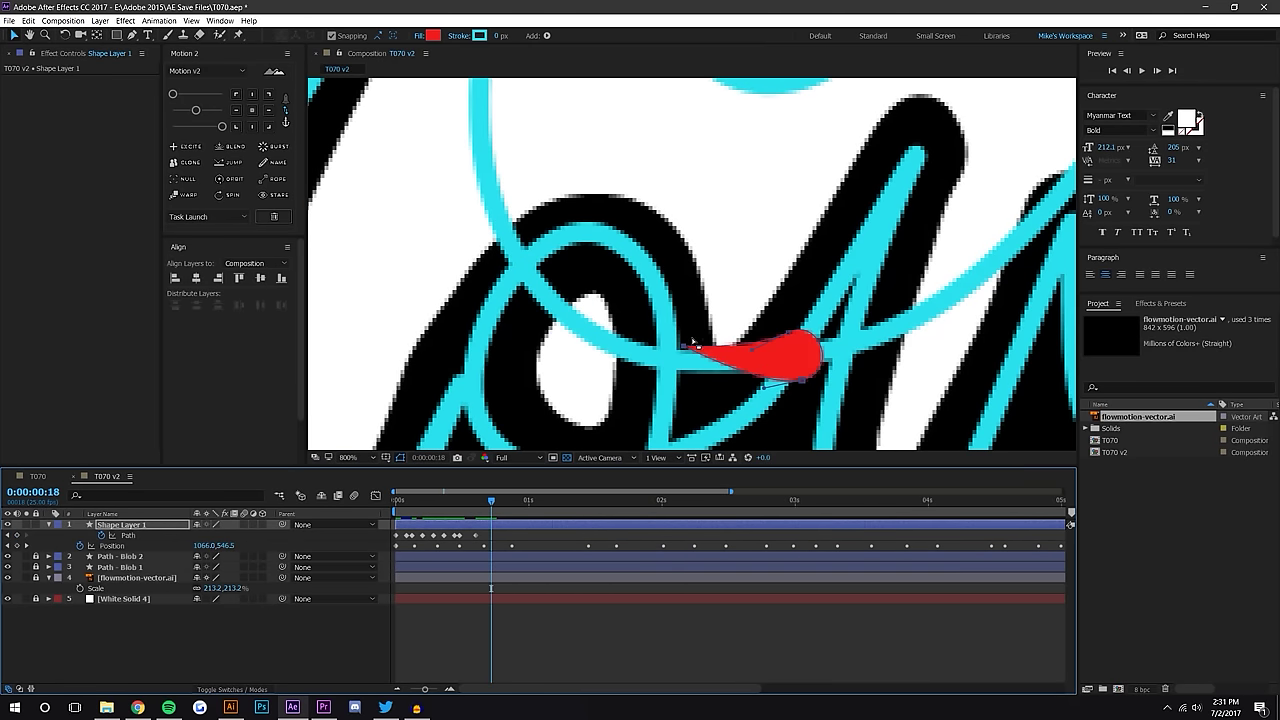
drag(684, 348, 682, 358)
drag(816, 369, 544, 358)
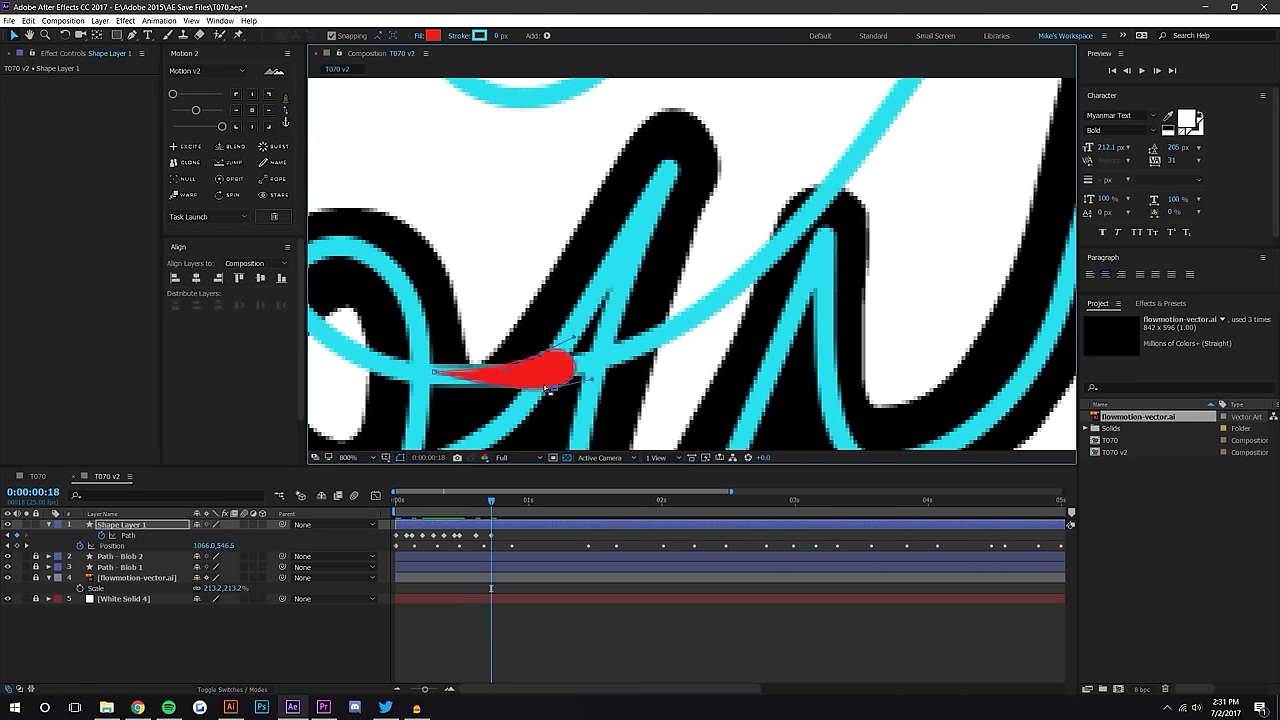
Keyframe the teardrop's tail along the rising cyan stroke at 0:00:01:00 and 0:00:01:10
drag(491, 503, 530, 502)
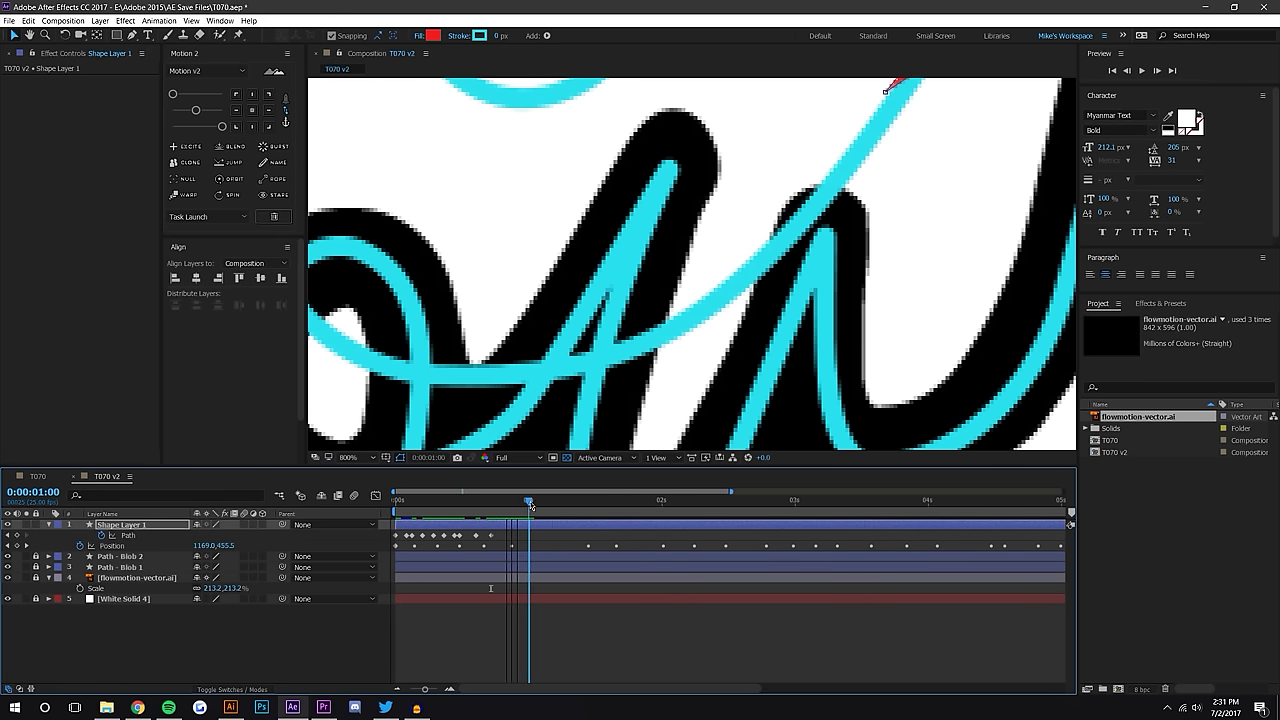
drag(754, 228, 582, 420)
mouse_move(713, 283)
mouse_down()
mouse_move(718, 297)
mouse_move(607, 446)
mouse_up()
drag(530, 502, 545, 503)
scroll(675, 340, down, 2)
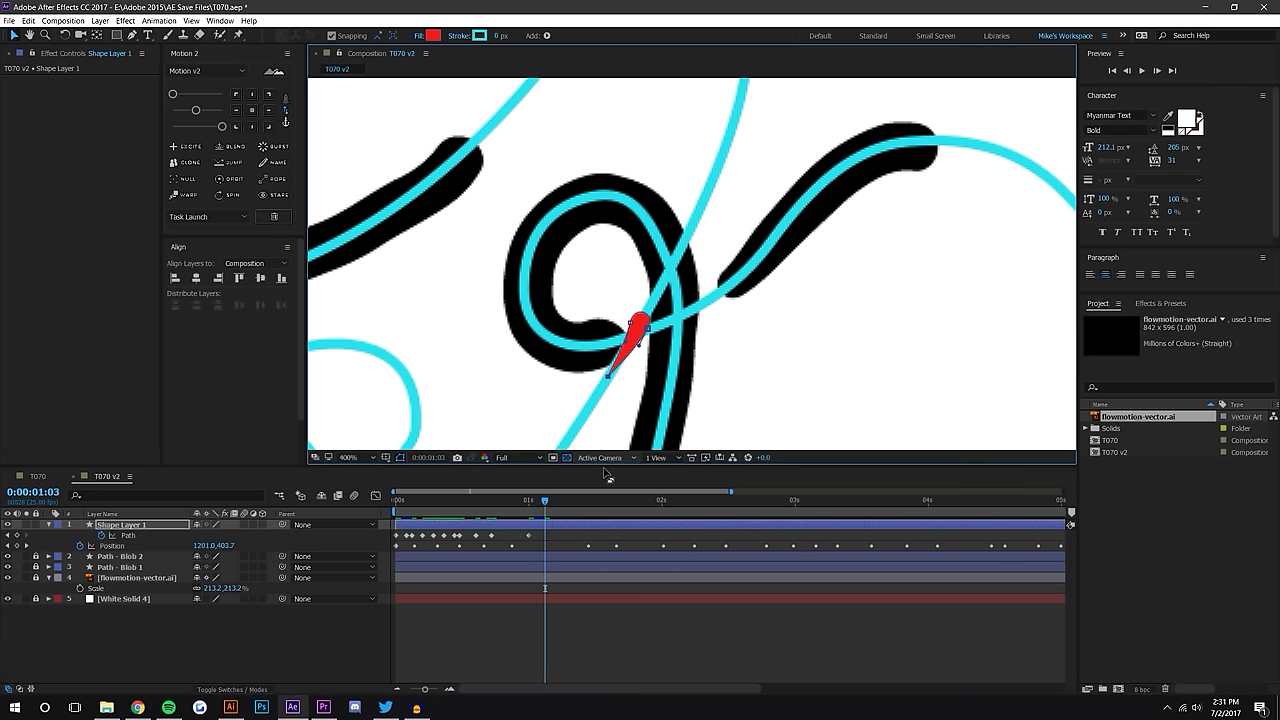
drag(545, 500, 582, 494)
drag(752, 170, 677, 330)
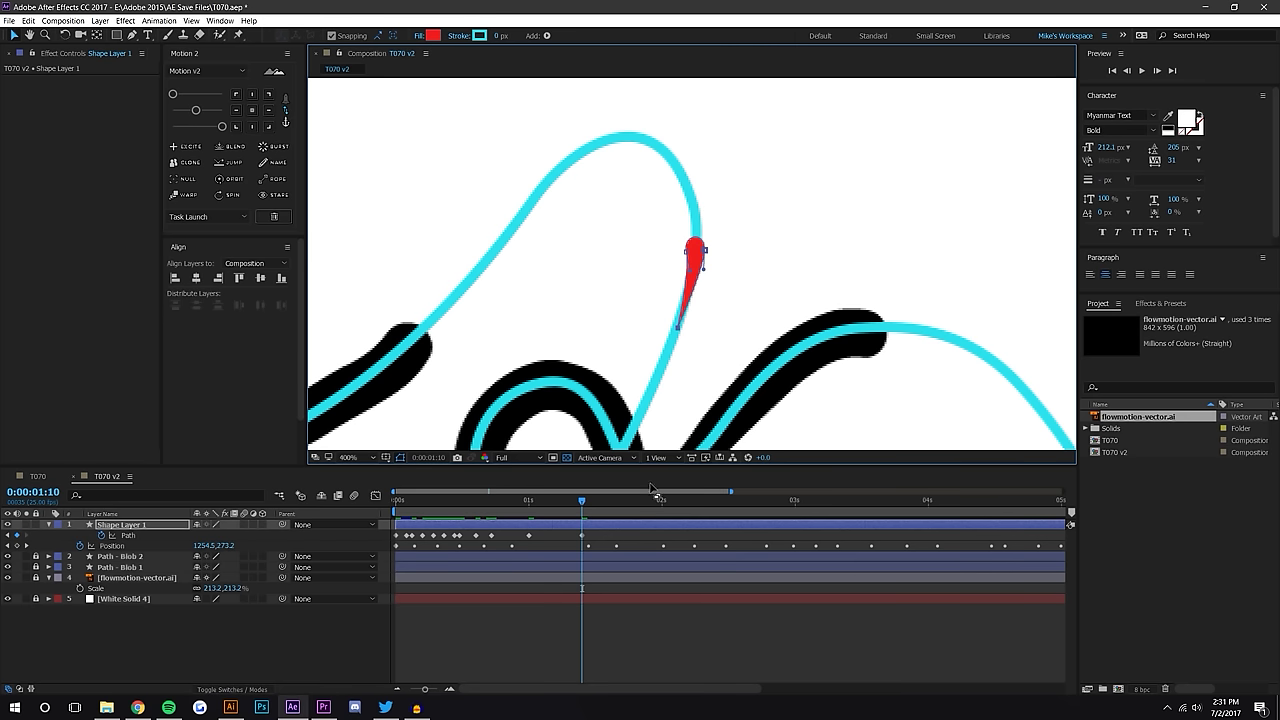
Refine the tail alignment on the rising stroke with path keyframes at 0:00:01:08 and 0:00:01:04
drag(584, 501, 571, 500)
drag(644, 399, 650, 400)
drag(714, 338, 827, 185)
drag(571, 500, 549, 508)
click(549, 506)
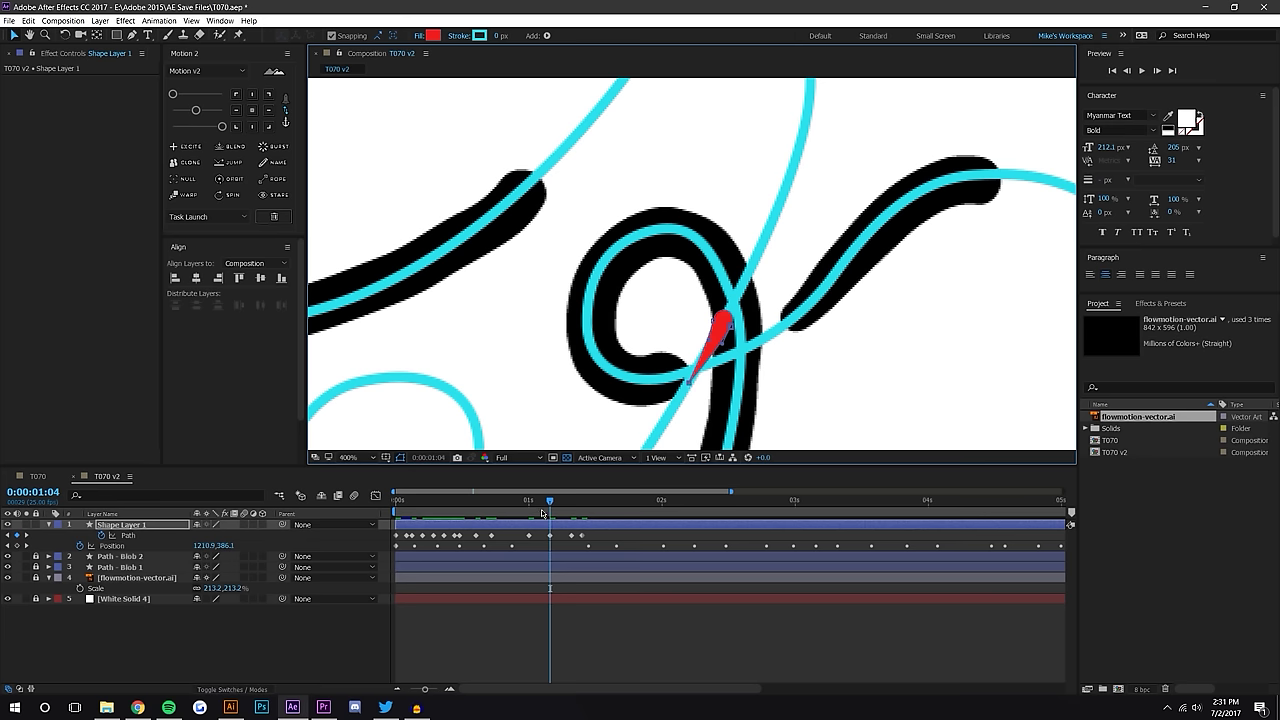
Review the teardrop's motion back to 0:00:00:22, and pull its tail tip onto the tall loop's curve at 0:00:01:13
drag(550, 505, 538, 505)
drag(677, 317, 818, 152)
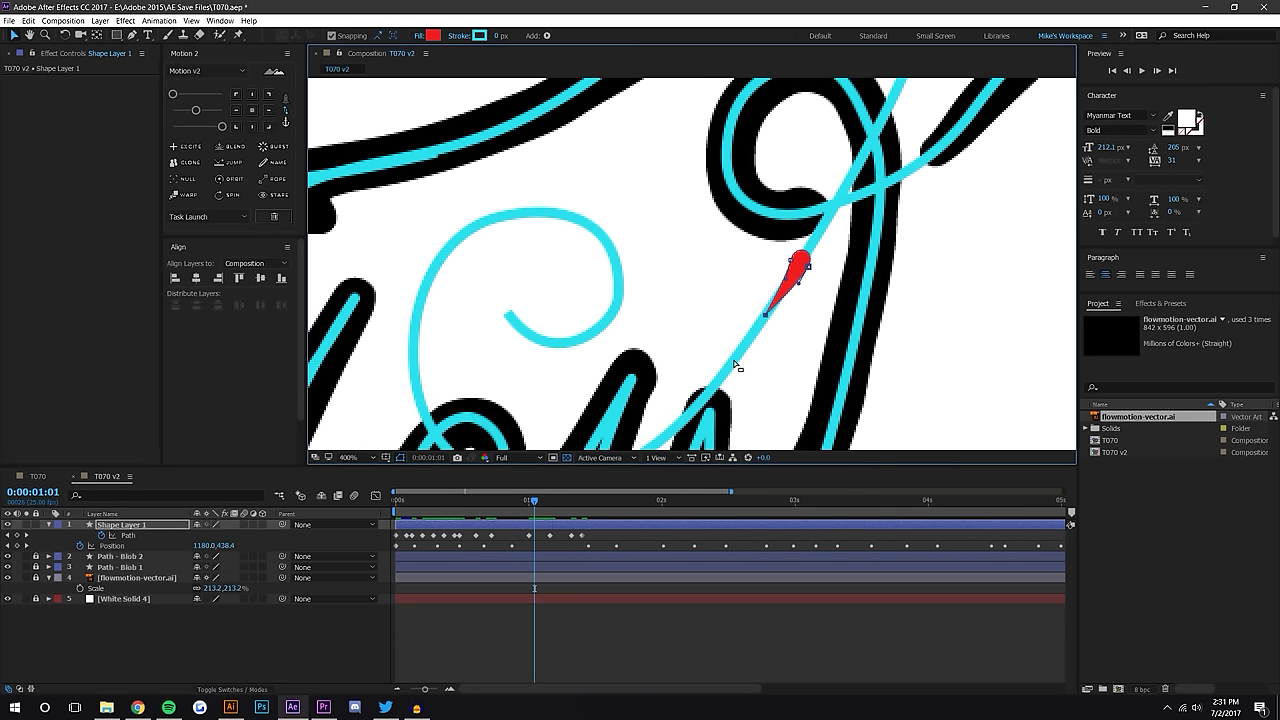
click(511, 500)
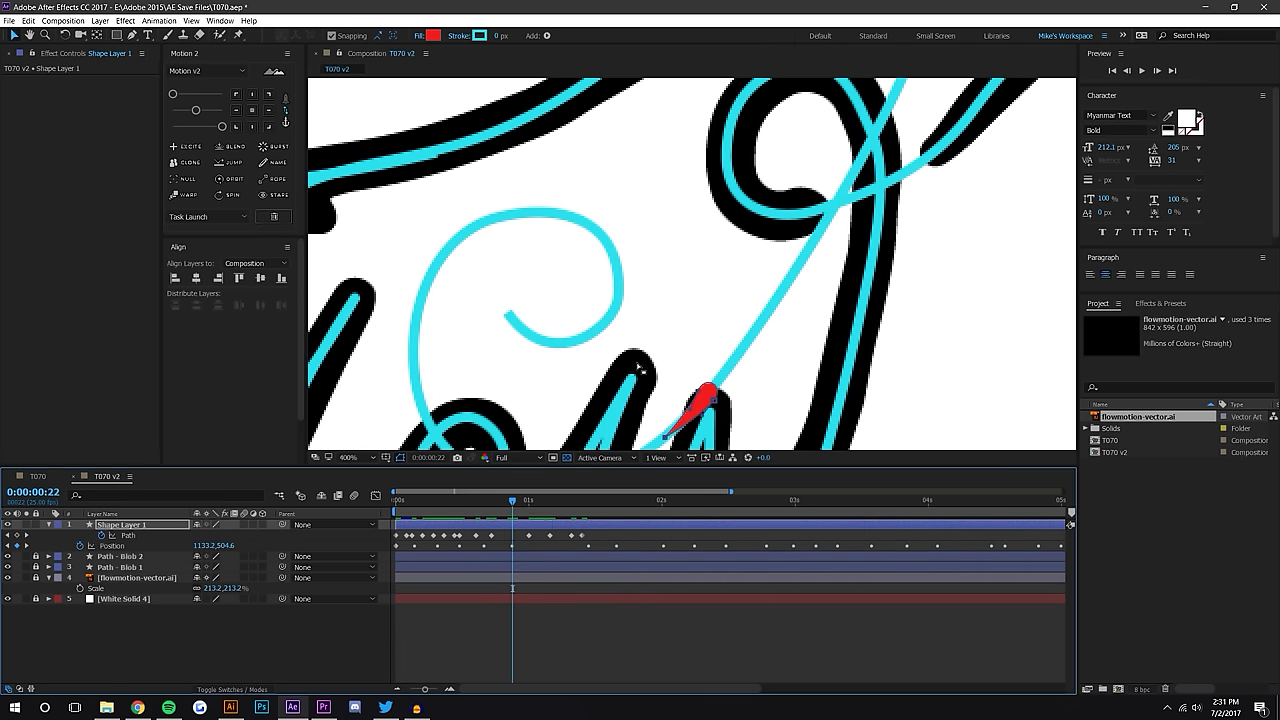
drag(686, 290, 539, 452)
drag(511, 500, 598, 502)
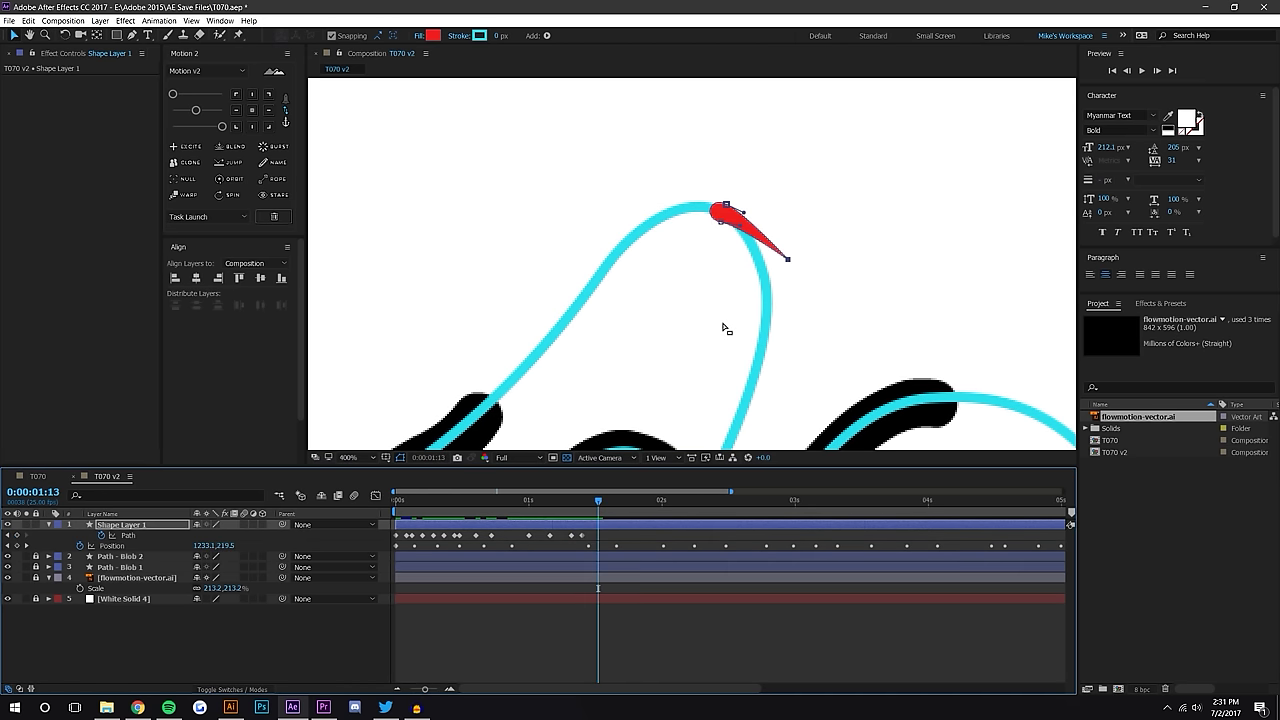
drag(787, 261, 748, 238)
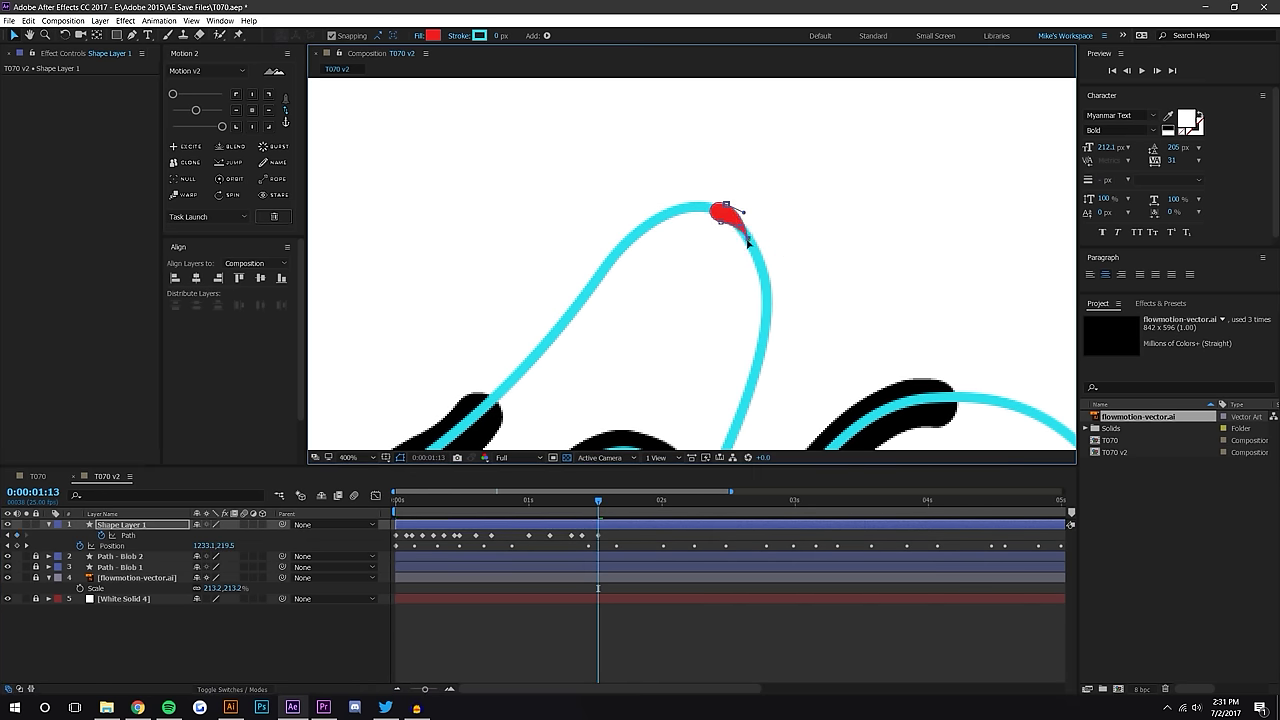
Align the teardrop's tail tip with the tall loop's descending side at 0:00:01:11 and 0:00:01:12
drag(598, 502, 588, 508)
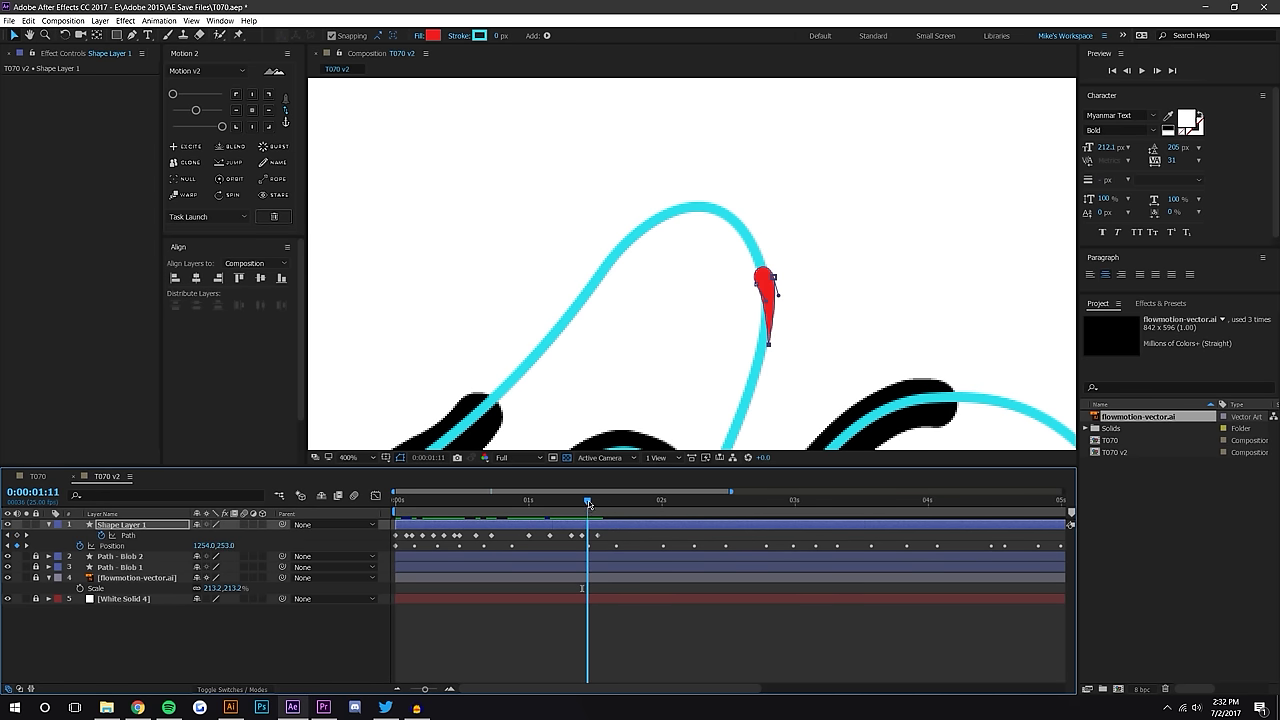
drag(770, 347, 764, 345)
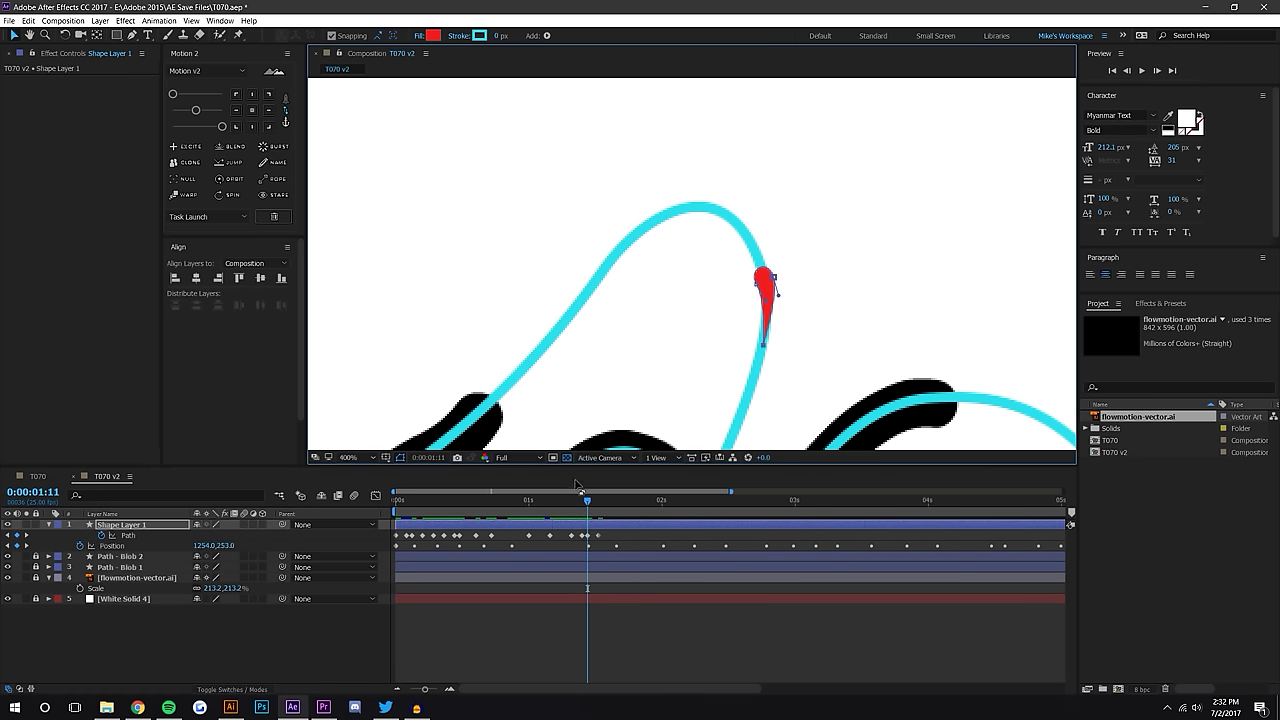
click(592, 503)
drag(763, 291, 765, 289)
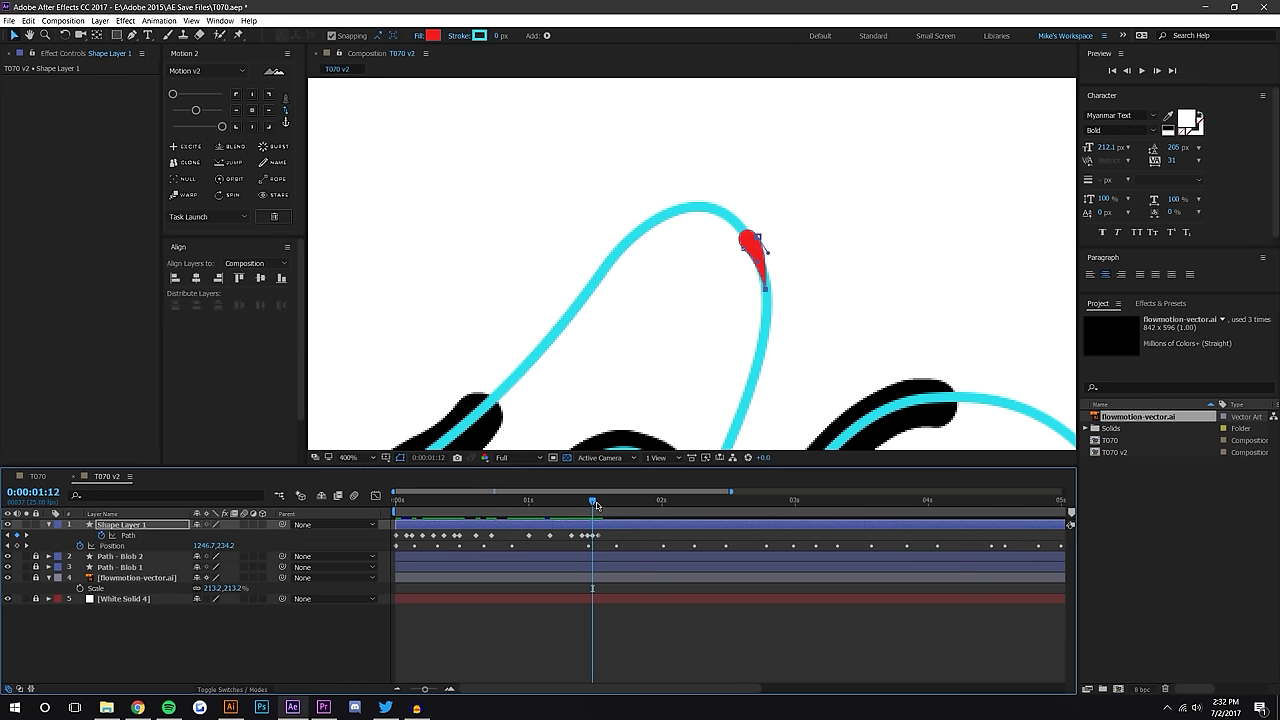
Move the teardrop's tail tip onto the tall loop's line at 0:00:01:15 and 0:00:01:17, adjusting its body curve at the latter
click(598, 503)
click(604, 503)
click(609, 503)
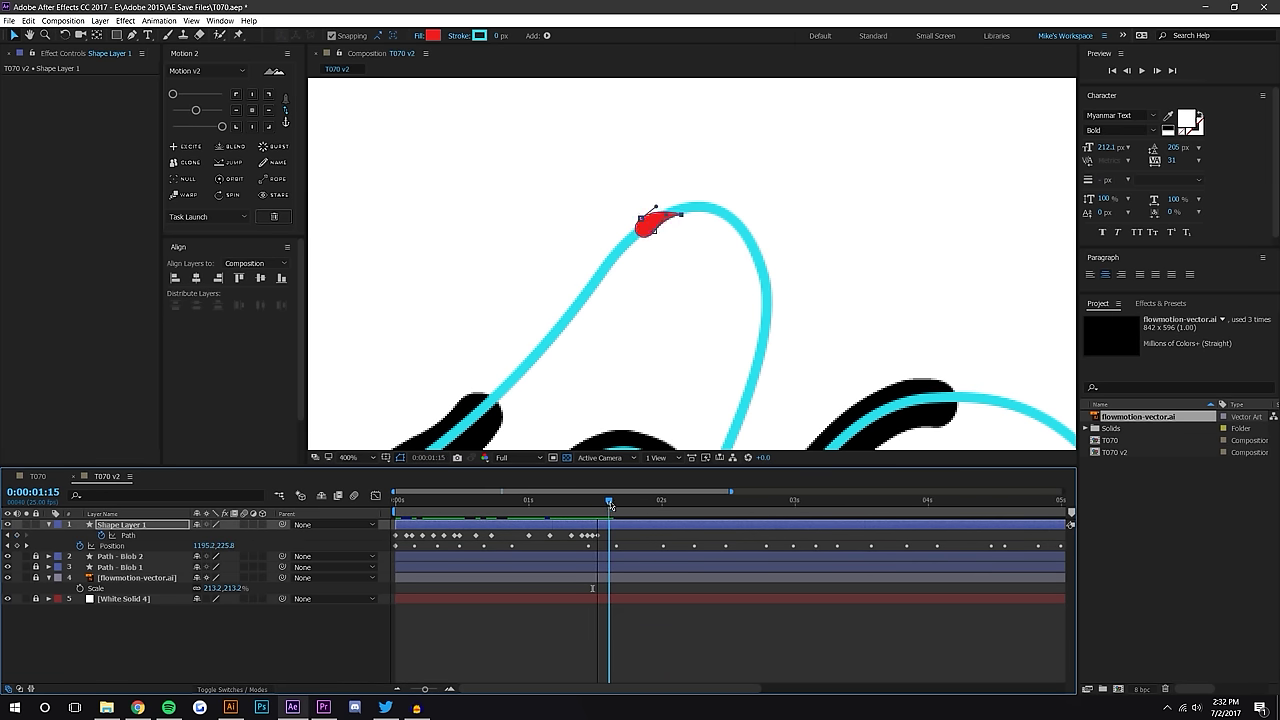
drag(680, 216, 685, 209)
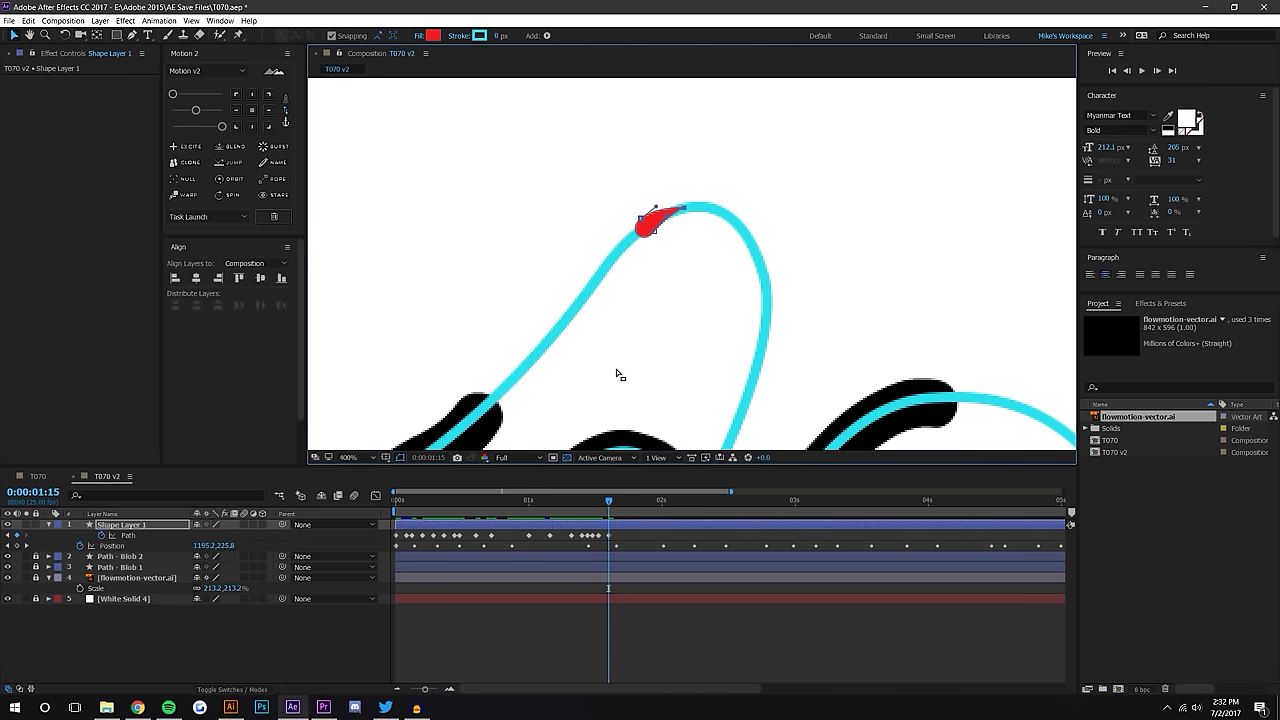
click(613, 503)
click(620, 503)
drag(626, 262, 625, 245)
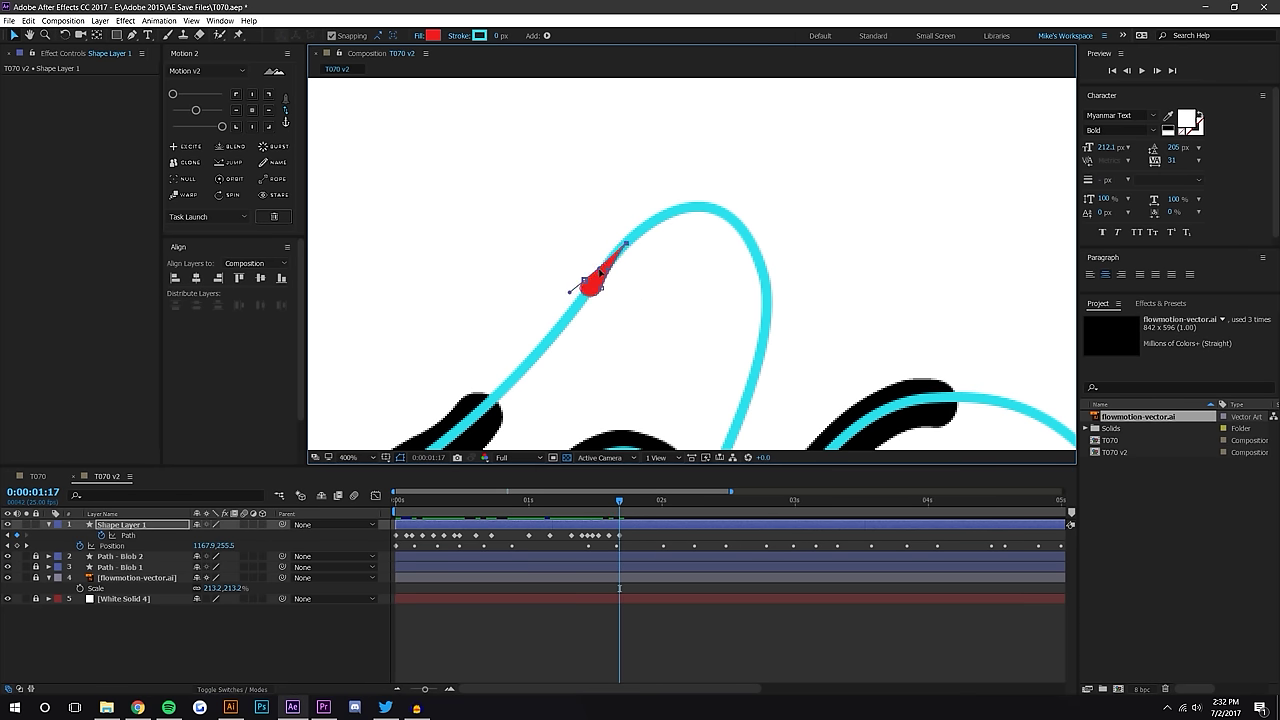
drag(602, 288, 608, 270)
Keyframe the teardrop's tail shape along the outgoing side of the tall loop at 0:00:01:19
drag(620, 505, 631, 504)
drag(576, 306, 894, 151)
scroll(562, 330, up, 1)
Keyframe the teardrop's tail tip against the upper stroke's guide line at 0:00:02:03
drag(630, 502, 678, 500)
scroll(660, 378, down, 1)
drag(612, 354, 571, 360)
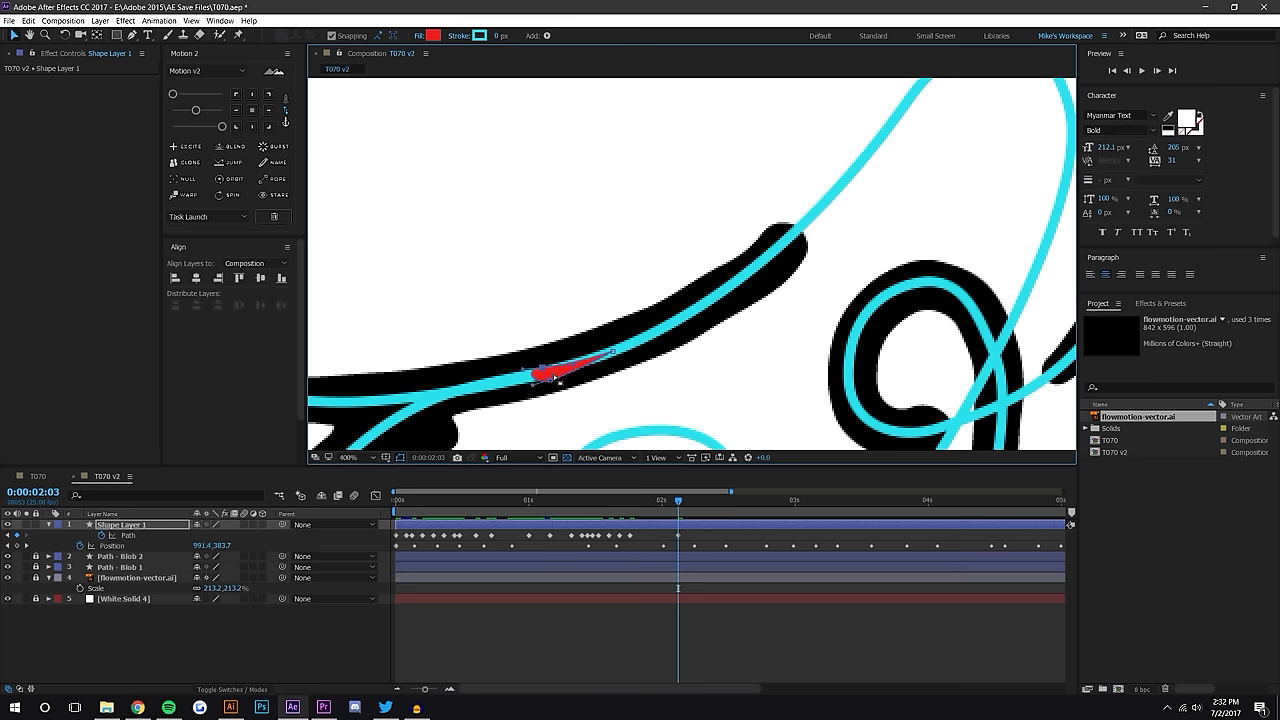
key(period)
drag(596, 348, 794, 226)
key(period)
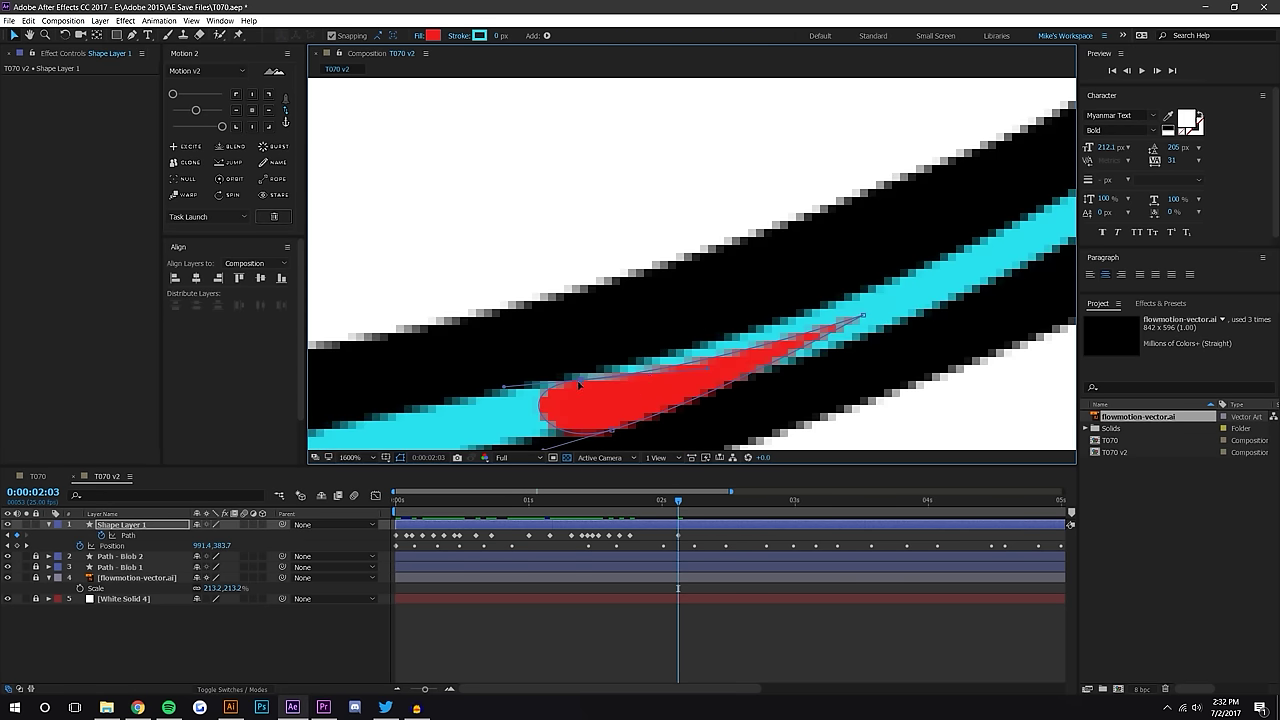
key(comma)
key(comma)
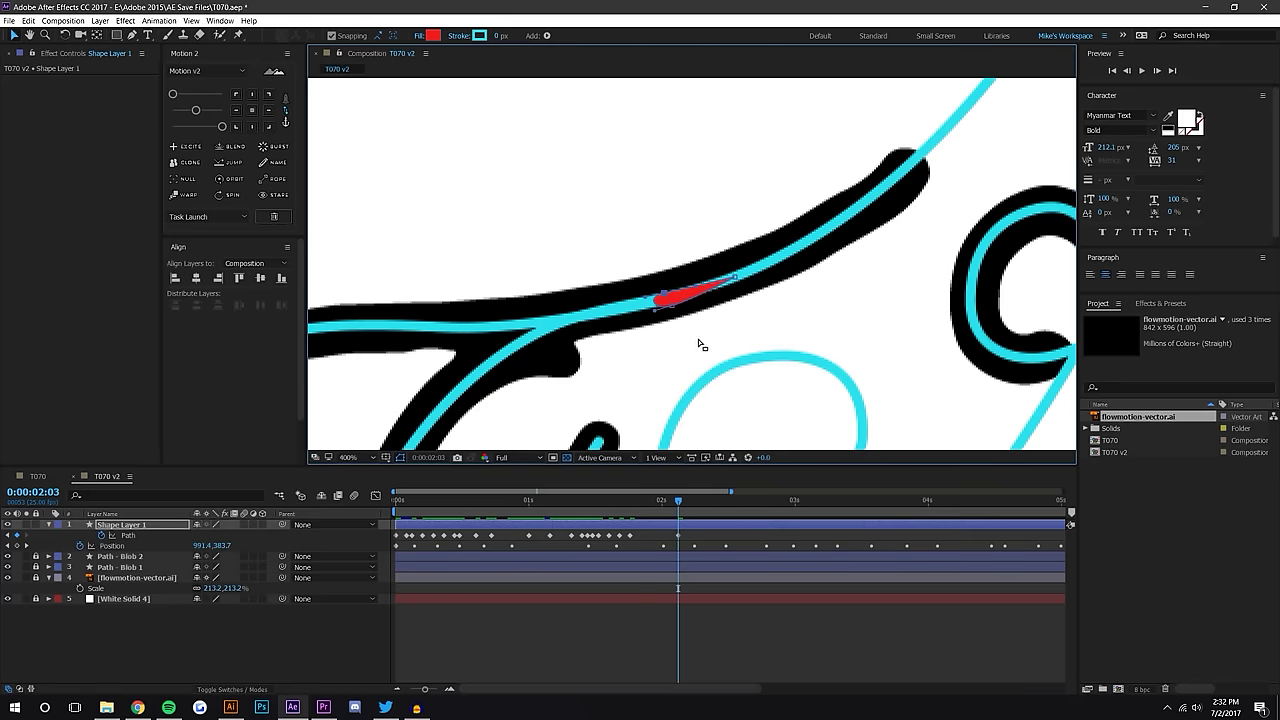
double_click(673, 306)
click(717, 622)
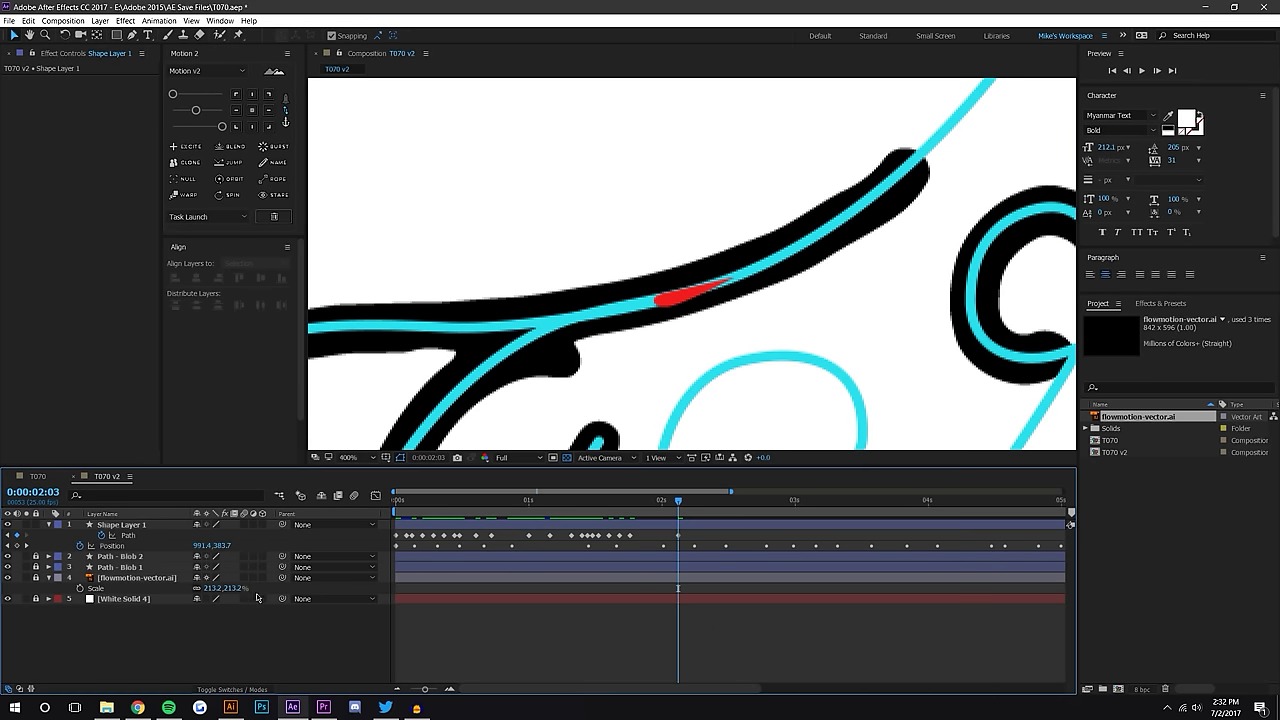
Reselect the teardrop's Path property and refine its outline points along the stroke at 0:00:02:03
click(129, 534)
key(period)
click(661, 333)
click(628, 344)
drag(653, 349, 636, 317)
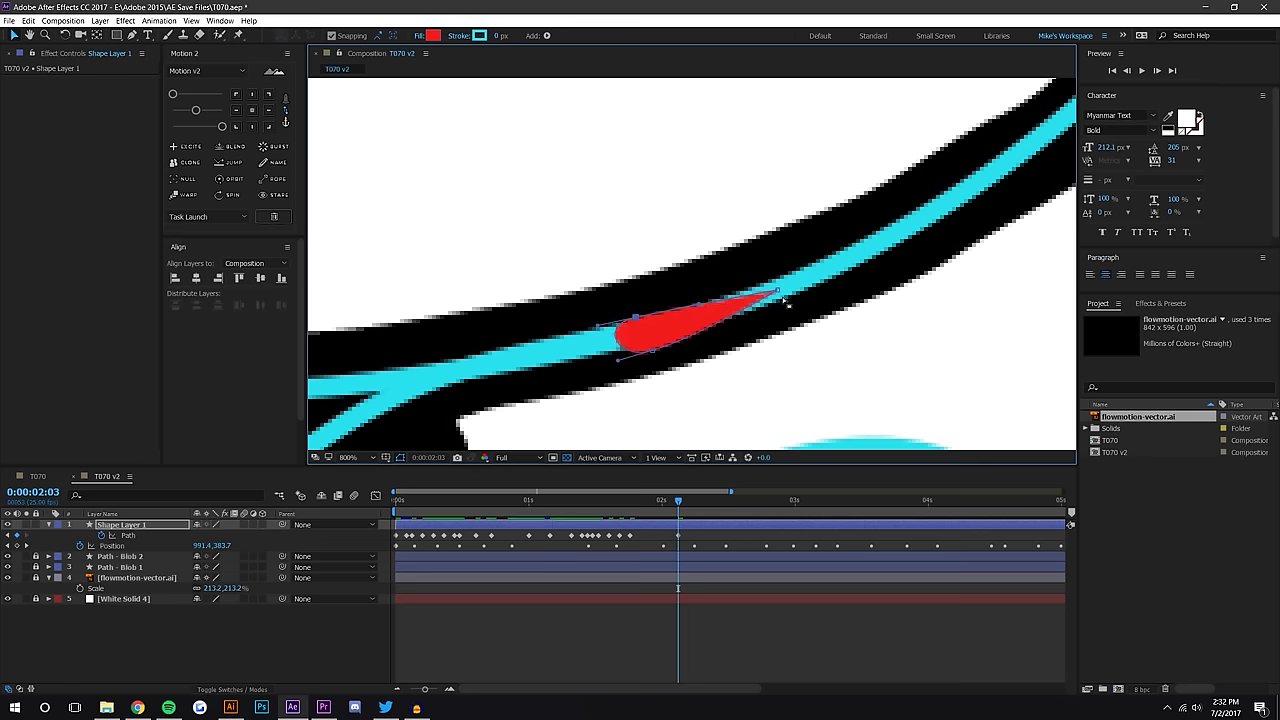
key(comma)
key(comma)
Select the teardrop's path at 0:00:02:06 and bend its tail tip onto the upper stroke at the junction
click(652, 500)
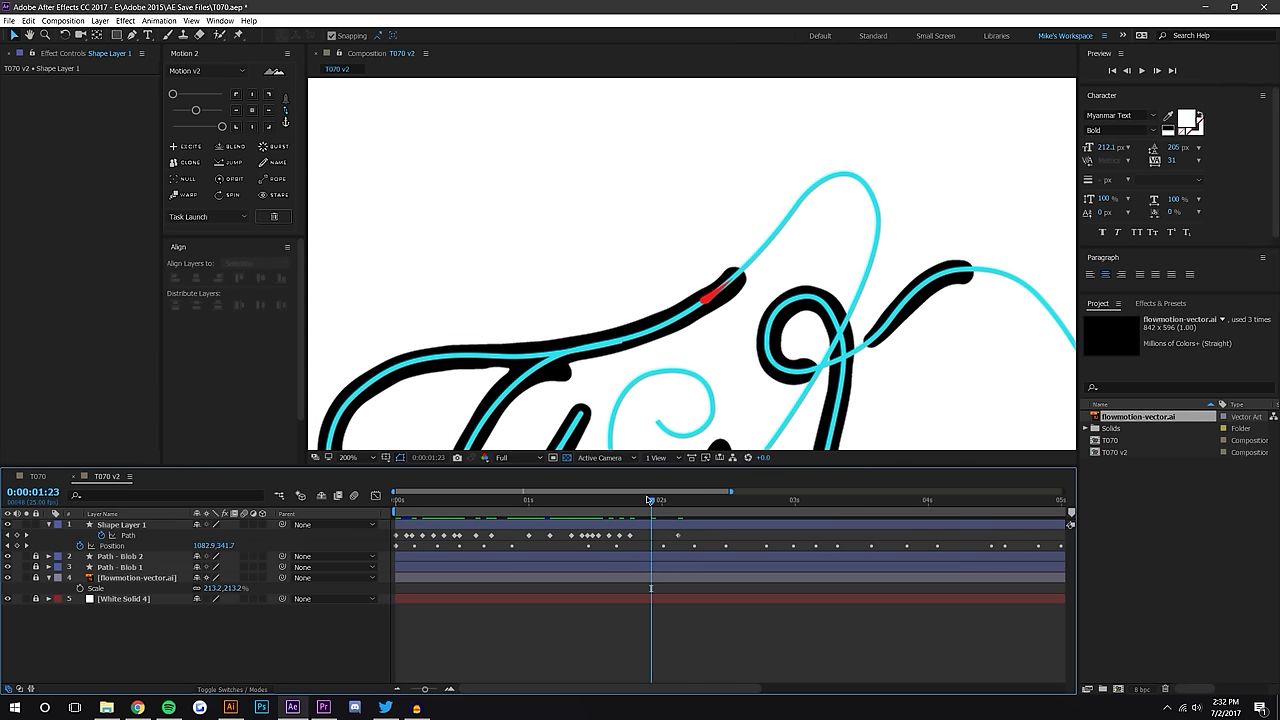
drag(650, 500, 694, 502)
scroll(640, 366, up, 1)
drag(682, 345, 988, 202)
click(762, 291)
scroll(756, 338, up, 1)
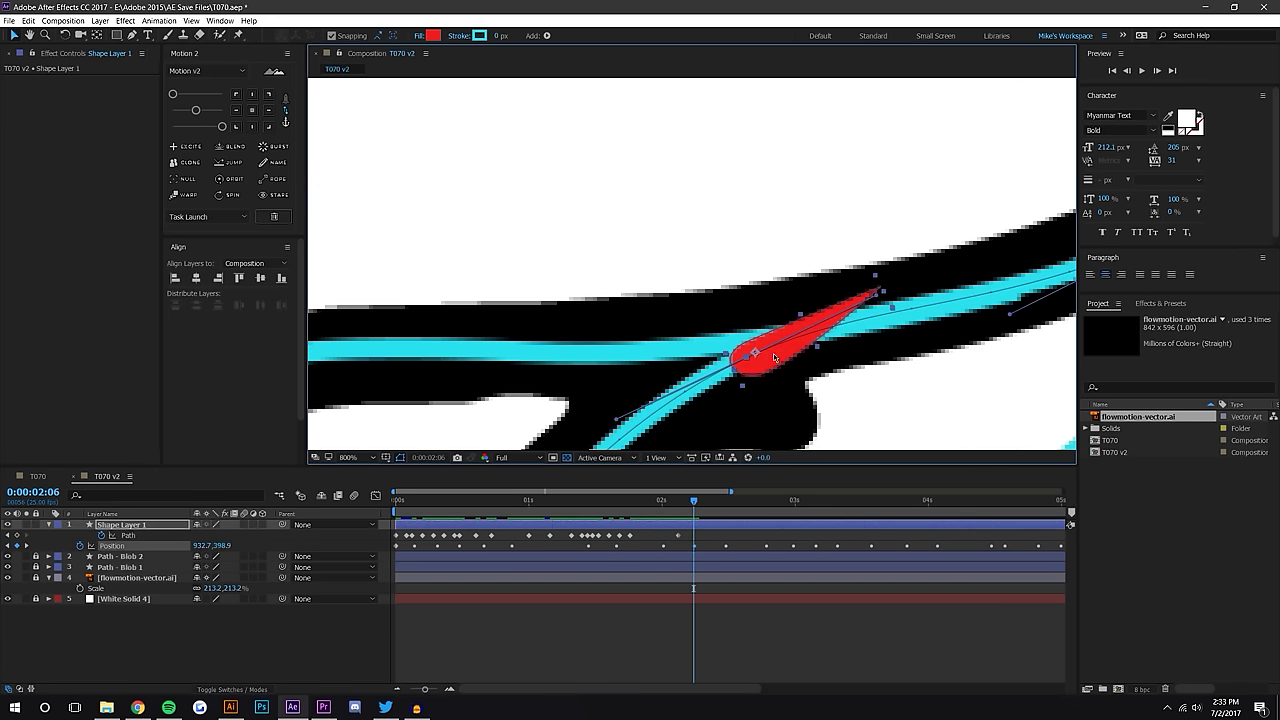
click(774, 634)
click(138, 537)
double_click(831, 322)
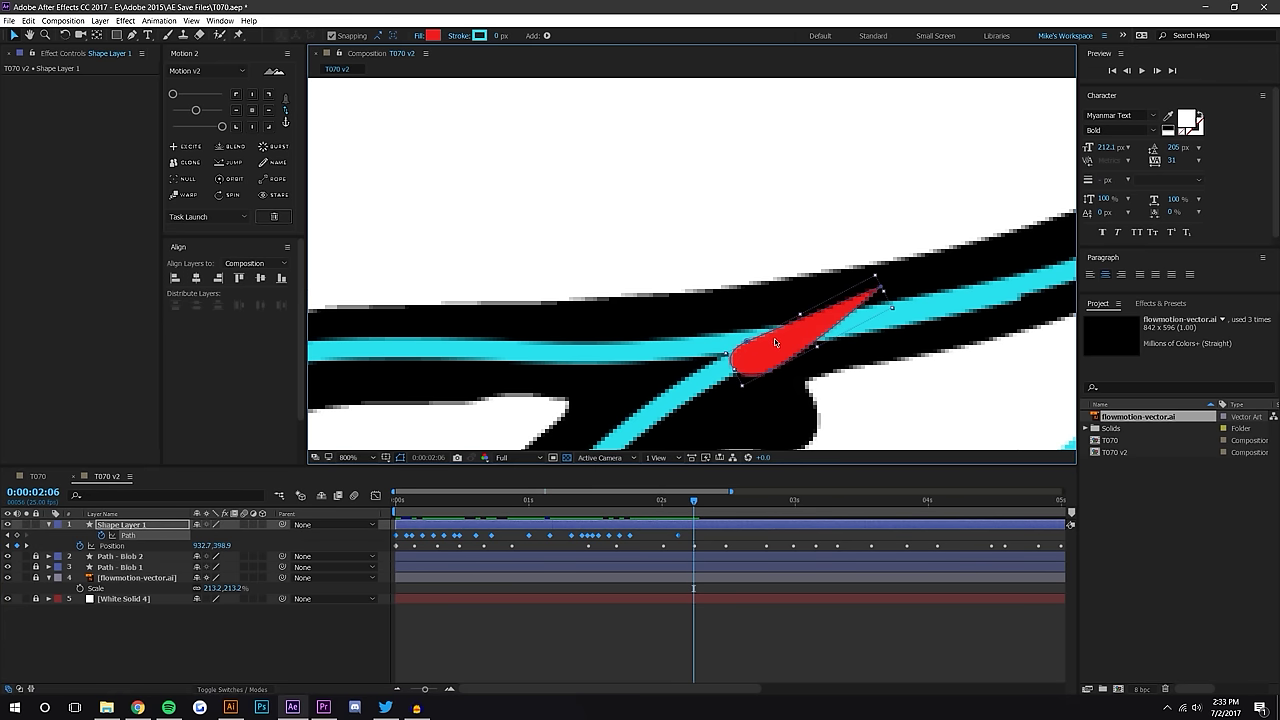
drag(880, 289, 701, 359)
click(813, 345)
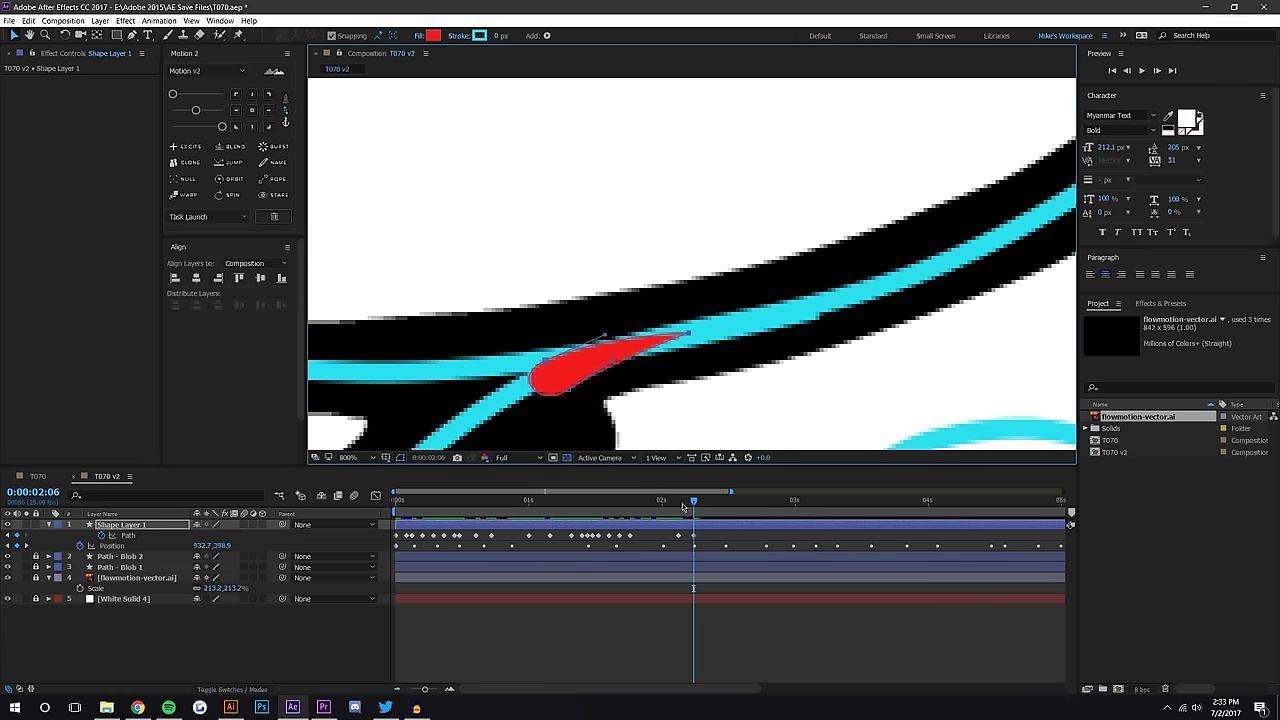
Keyframe the teardrop's tail along the curve leading down from the junction at 0:00:02:08 and 0:00:02:13
click(688, 507)
drag(688, 510, 704, 510)
drag(617, 374, 731, 245)
drag(704, 508, 715, 508)
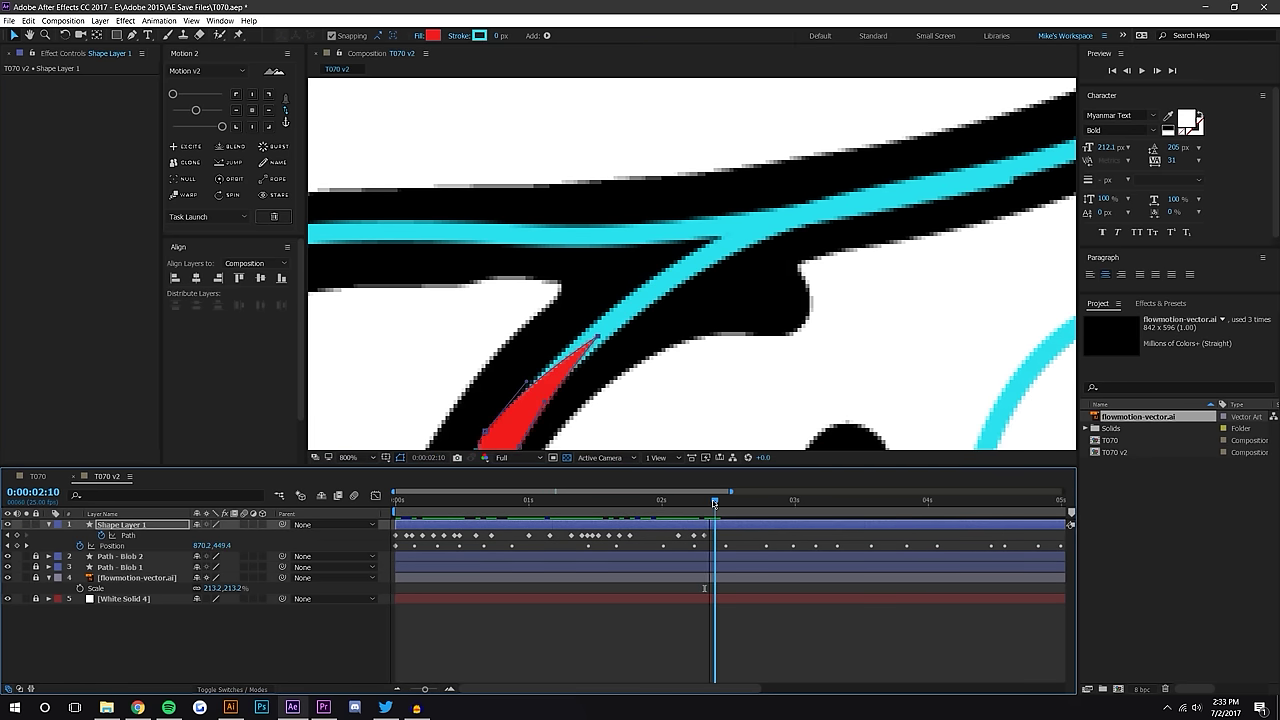
drag(663, 414, 831, 155)
drag(715, 508, 731, 508)
drag(726, 380, 816, 229)
drag(713, 211, 707, 201)
Move the teardrop's tail tip onto the long diagonal stem's line at 0:00:02:17, where its head reaches the crossing
drag(728, 505, 742, 502)
drag(729, 423, 800, 352)
drag(743, 502, 752, 502)
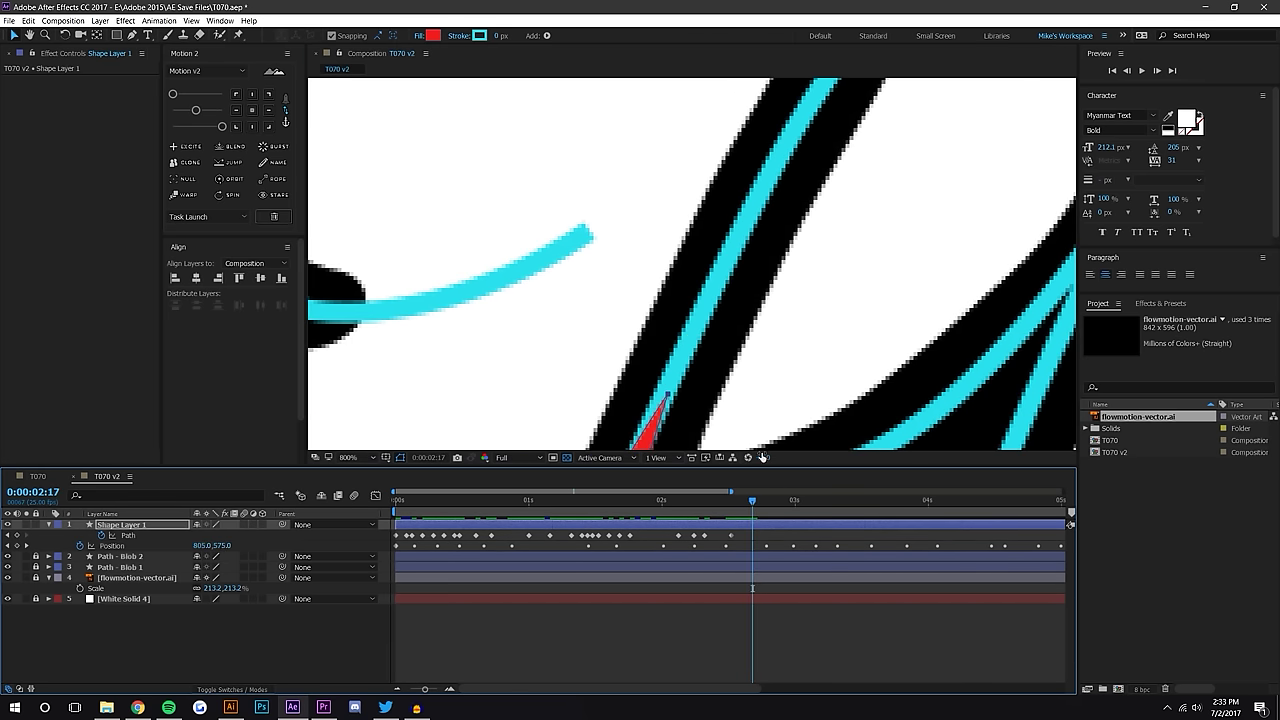
scroll(766, 409, down, 1)
drag(757, 419, 816, 360)
drag(738, 271, 736, 270)
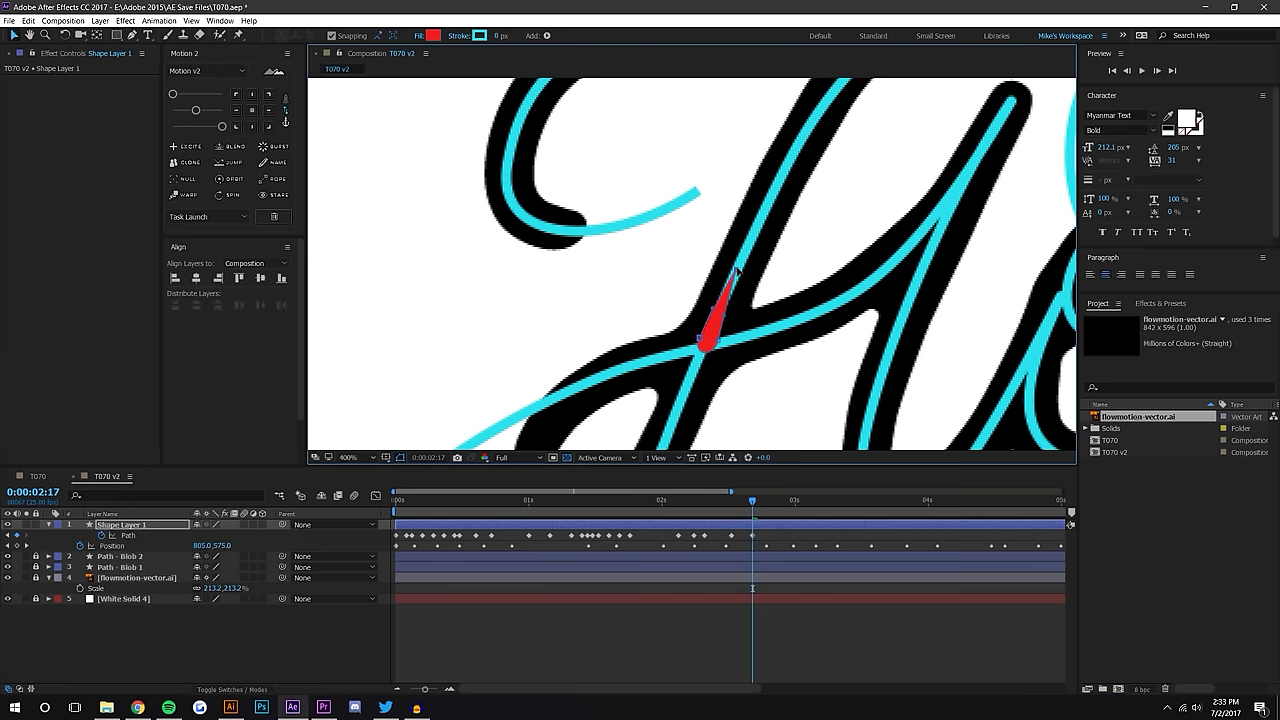
Align the teardrop's tail tip with the lower diagonal stem at 0:00:02:20, 0:00:02:22 and 0:00:02:24
drag(753, 502, 768, 502)
drag(733, 309, 728, 303)
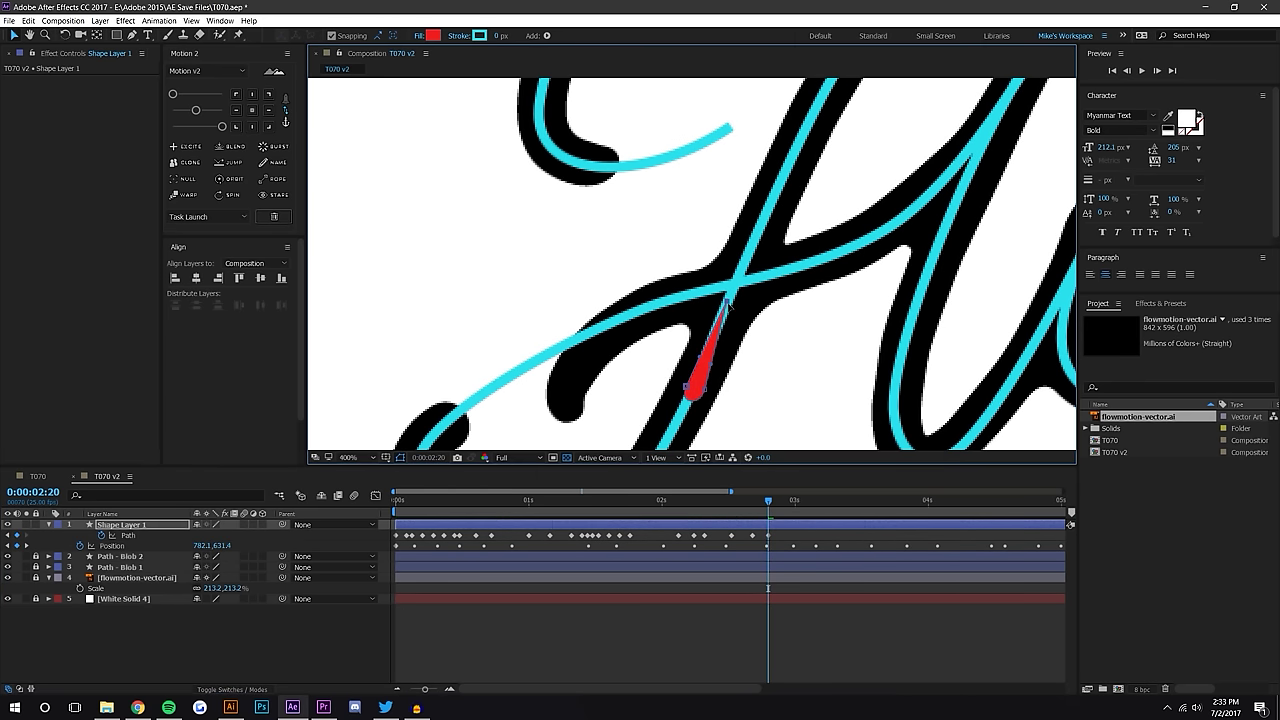
drag(760, 358, 880, 262)
drag(769, 508, 780, 508)
drag(822, 287, 820, 280)
drag(849, 355, 911, 252)
drag(779, 507, 790, 505)
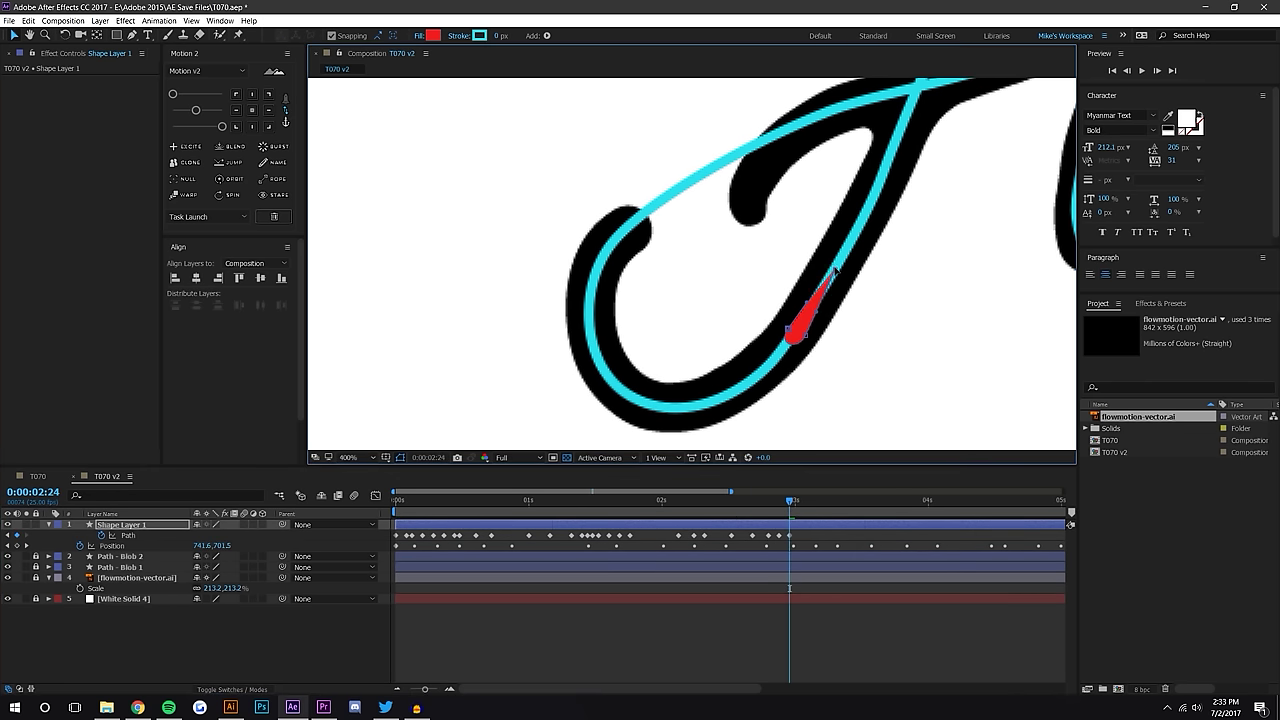
Pull the teardrop's tail tip onto the bottom loop's incoming curve at 0:00:03:01 and 0:00:03:03
drag(797, 495, 801, 496)
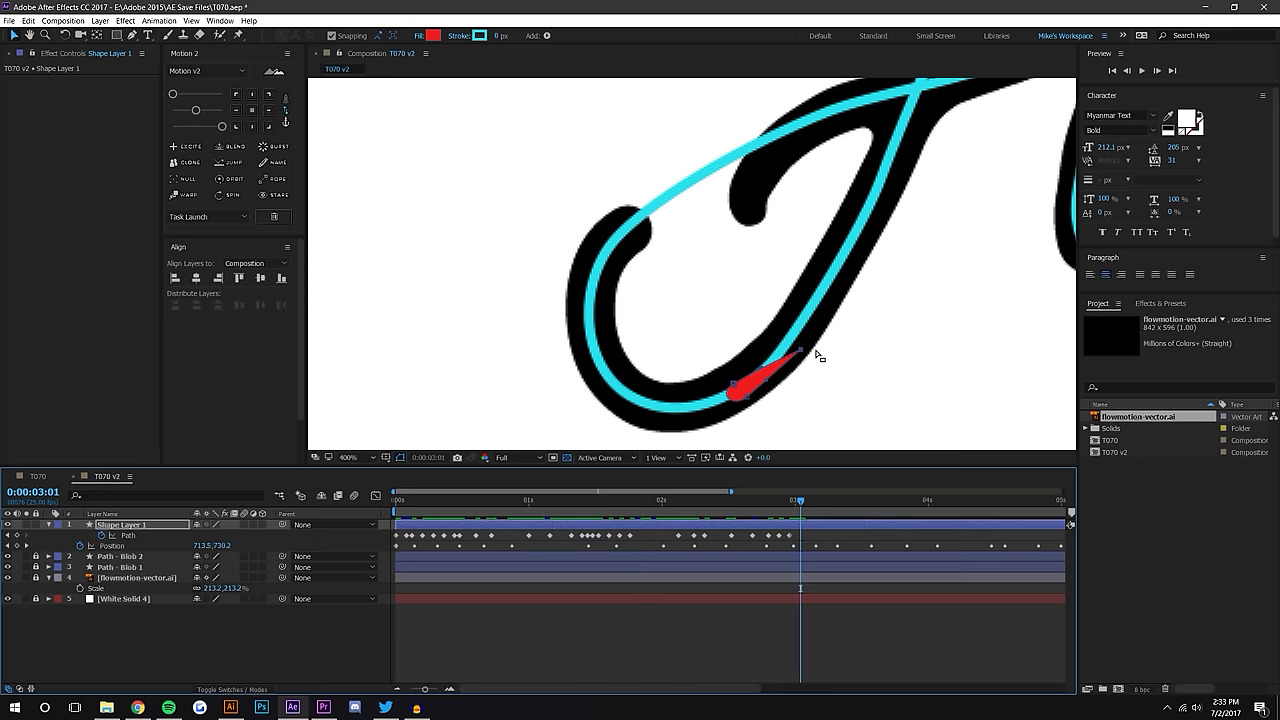
drag(800, 352, 793, 338)
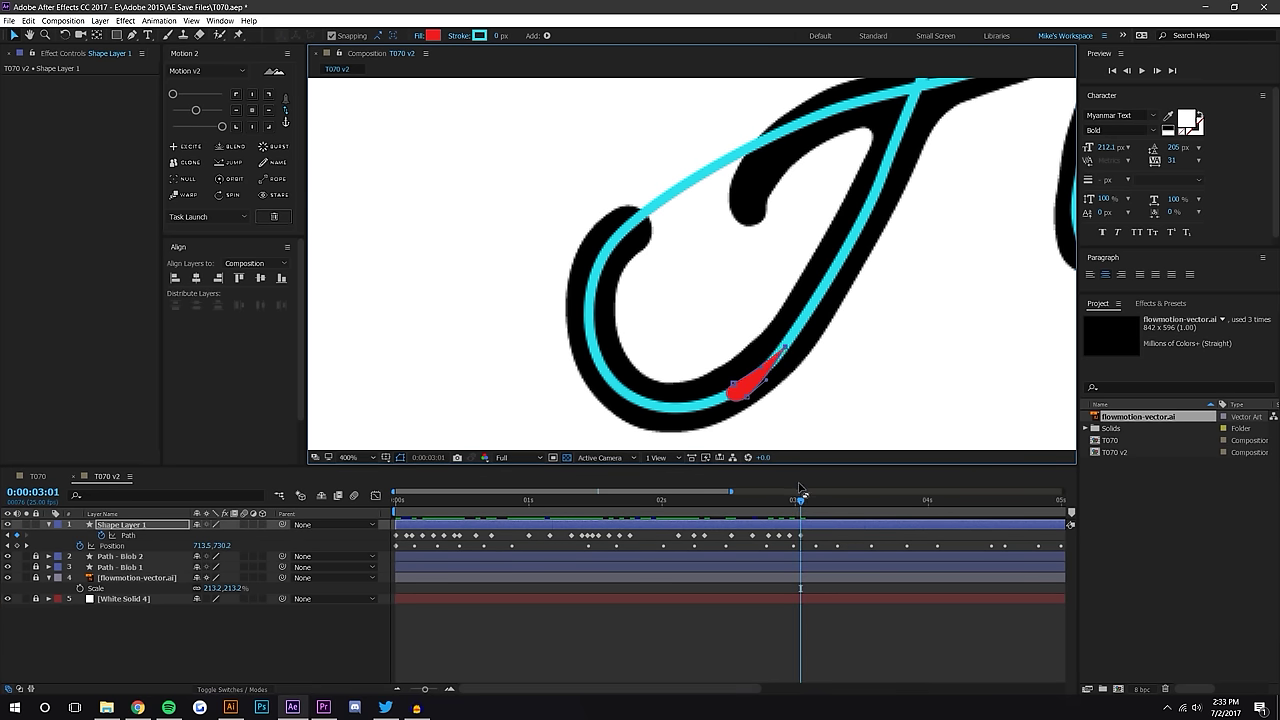
drag(800, 499, 811, 501)
drag(727, 409, 725, 404)
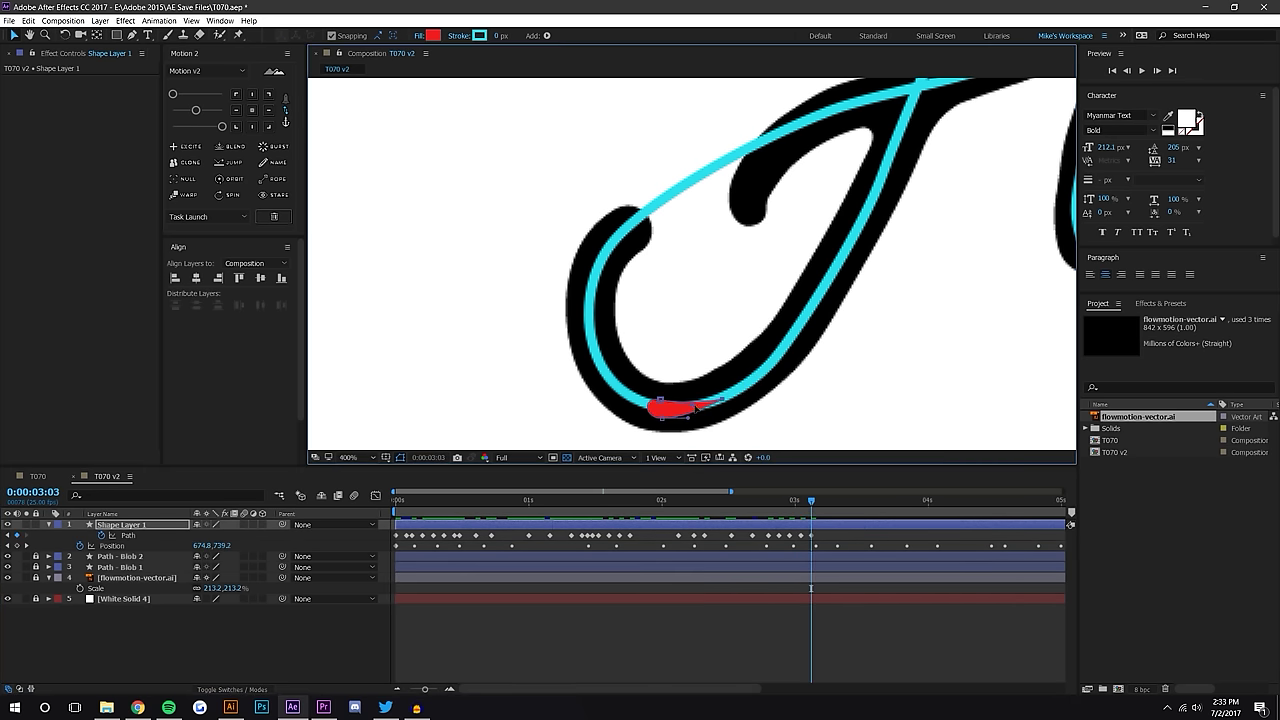
Reposition the teardrop's tail tip around the bottom loop's rising side at 0:00:03:05 and 0:00:03:07
drag(811, 502, 822, 501)
drag(637, 409, 622, 393)
key(Page_Down)
key(Page_Down)
drag(598, 326, 589, 325)
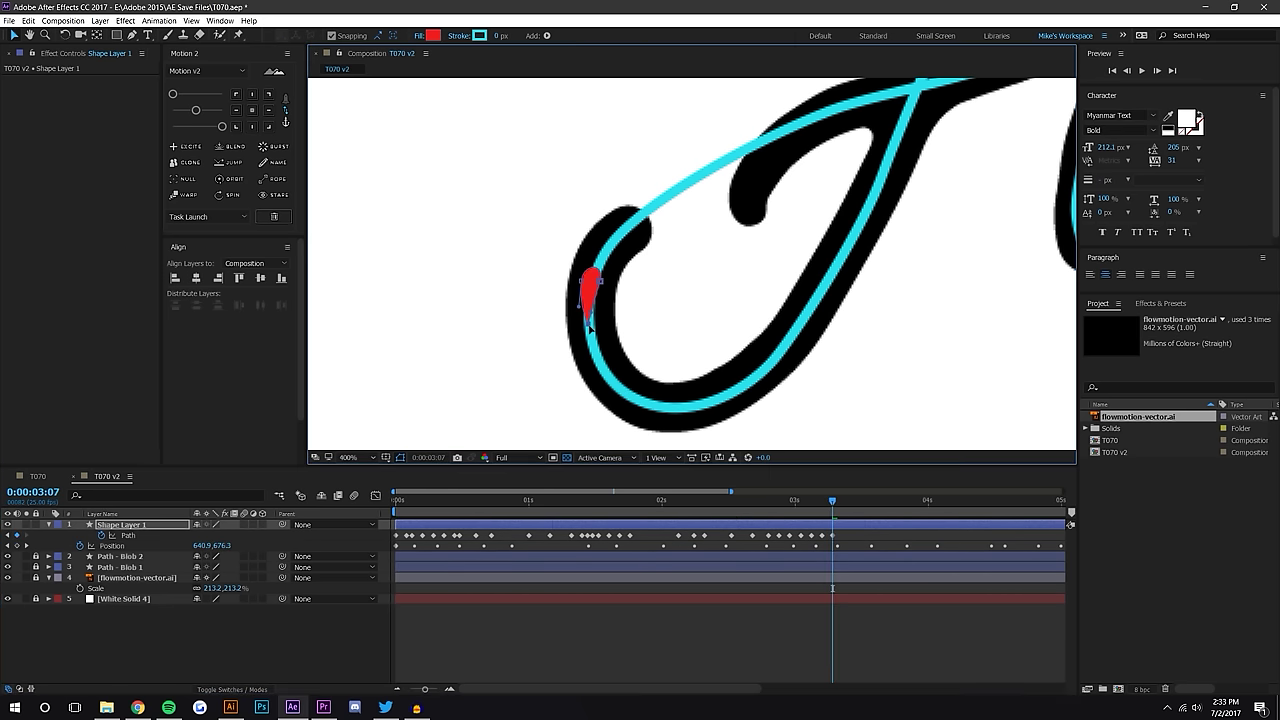
Keyframe the teardrop's tail out of the bottom loop and through the stem crossing, advancing to 0:00:03:18
key(Page_Down)
key(Page_Down)
key(Page_Down)
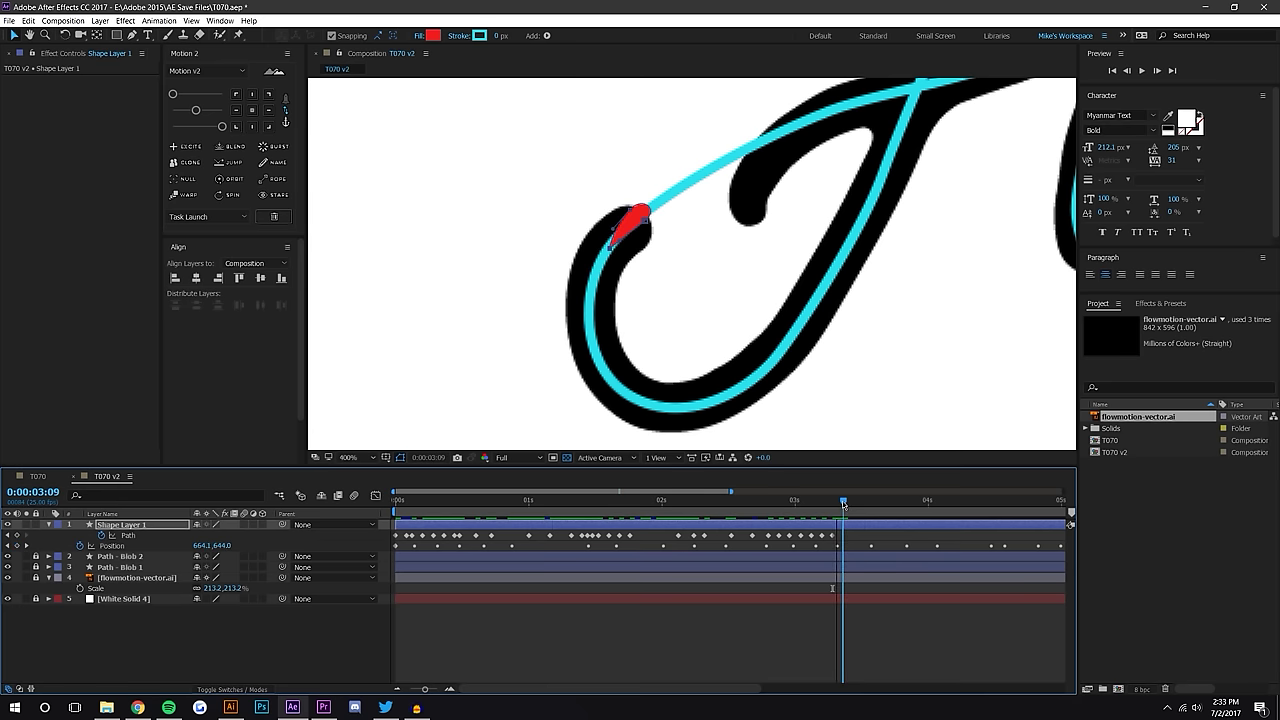
key(Page_Down)
key(Page_Down)
key(Page_Down)
key(Page_Down)
key(Page_Down)
key(Page_Down)
key(Page_Down)
key(Page_Down)
key(Page_Down)
key(Page_Down)
key(Page_Down)
key(Page_Down)
key(Page_Down)
key(Page_Down)
key(Page_Down)
key(Page_Down)
key(Page_Down)
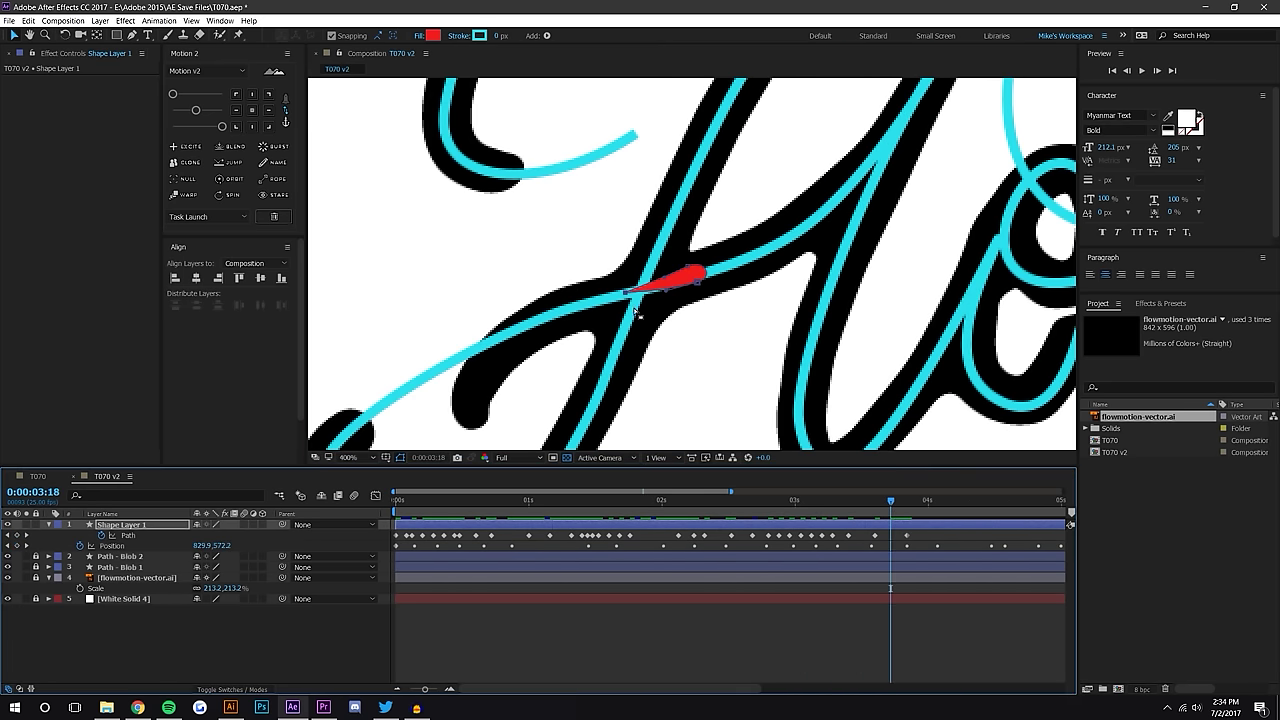
Pull the teardrop's tail tip back into the rounded top of the second stem at 0:00:04:02
scroll(728, 377, up, 1)
key(Page_Up)
key(Page_Up)
key(Page_Down)
key(Page_Down)
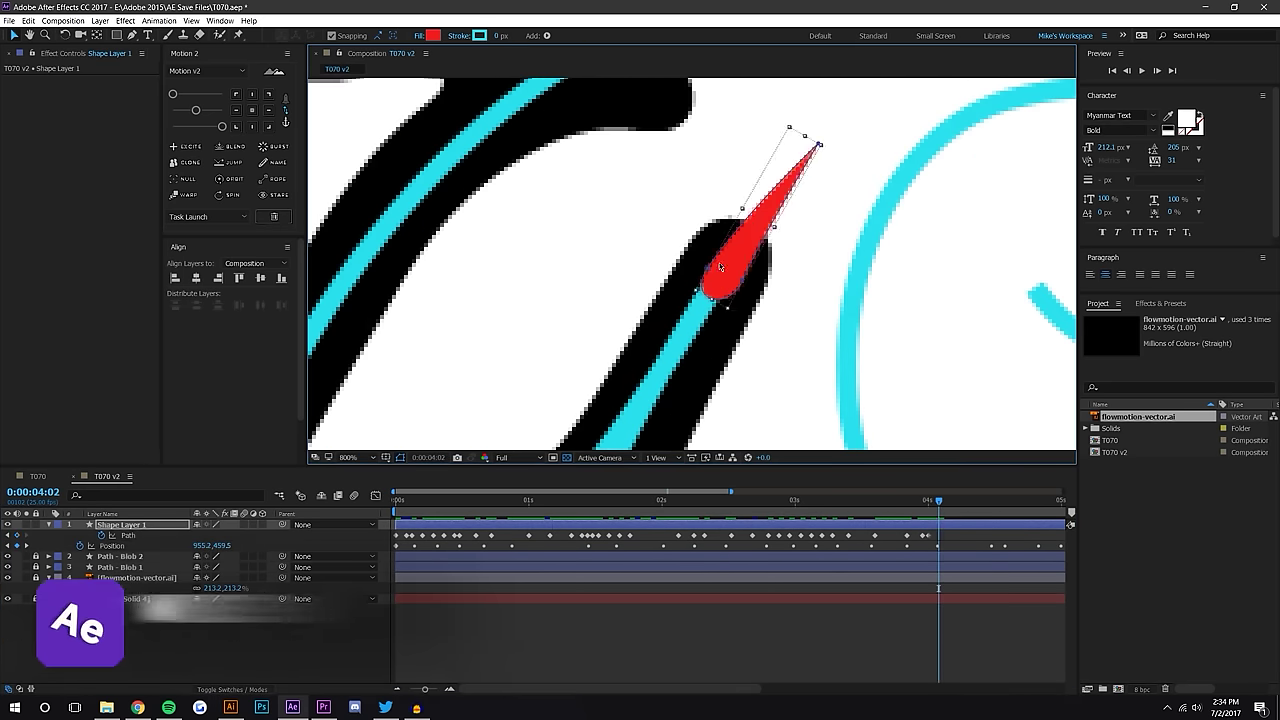
drag(817, 143, 745, 240)
Advance down the second stem and keyframe the teardrop's tail tip at its bottom bend
key(Page_Down)
key(Page_Down)
key(Page_Down)
scroll(655, 380, down, 1)
drag(640, 422, 689, 228)
key(Page_Down)
key(Page_Down)
key(Page_Down)
key(Page_Down)
key(Page_Down)
key(Page_Down)
key(Page_Down)
key(Page_Down)
drag(663, 363, 632, 365)
Check the neighbouring frames at the second stem's bottom bend and curve the teardrop's tail around it at 0:00:04:14
key(Page_Up)
key(Page_Up)
key(Page_Up)
key(Page_Up)
key(Page_Up)
key(Page_Down)
key(Page_Down)
key(Page_Down)
key(Page_Down)
key(Page_Down)
key(Page_Down)
key(Page_Down)
key(Page_Down)
key(Page_Down)
scroll(758, 337, up, 1)
key(Page_Up)
key(Page_Up)
drag(758, 337, 731, 339)
key(Page_Up)
drag(697, 370, 638, 314)
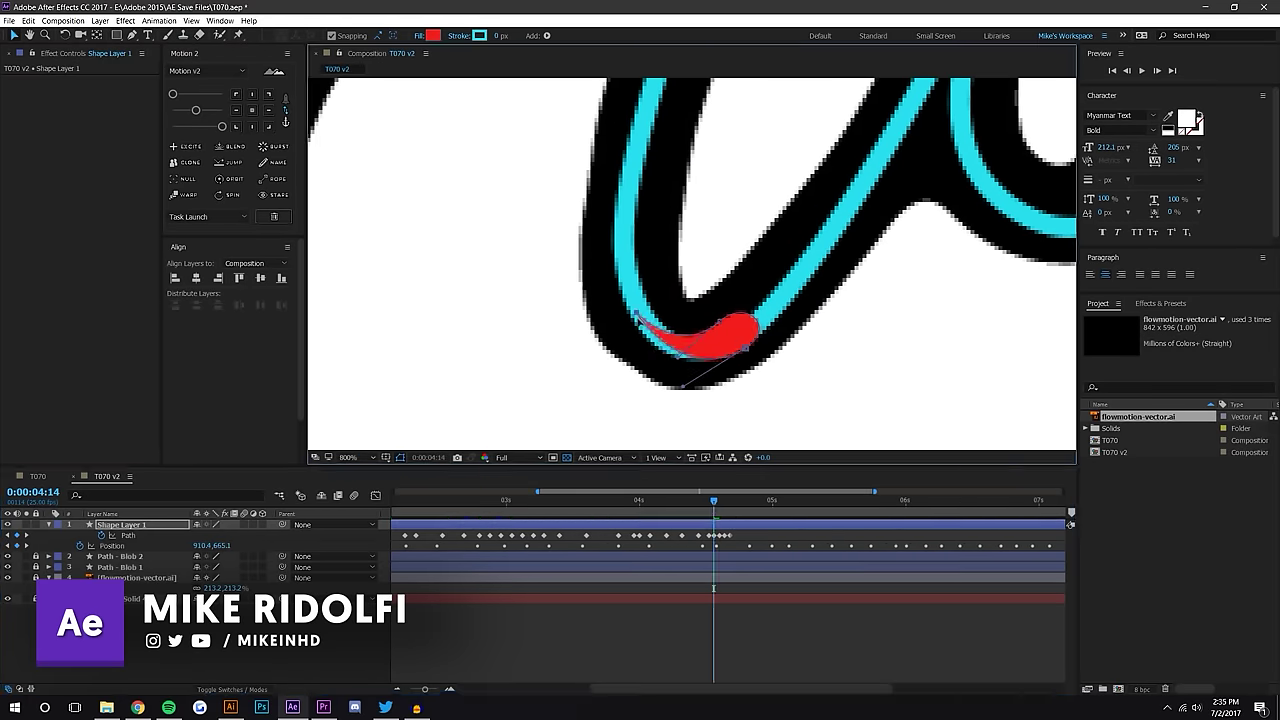
Keyframe the teardrop's tail through the next letter's lower curve, placing its tip on the line at 0:00:05:03
key(Page_Down)
key(Page_Down)
key(Page_Down)
key(Page_Down)
key(Page_Down)
key(Page_Down)
key(Page_Down)
key(Page_Down)
key(Page_Down)
key(Page_Down)
drag(604, 366, 640, 176)
key(Page_Down)
key(Page_Down)
key(Page_Down)
key(Page_Down)
drag(757, 285, 677, 394)
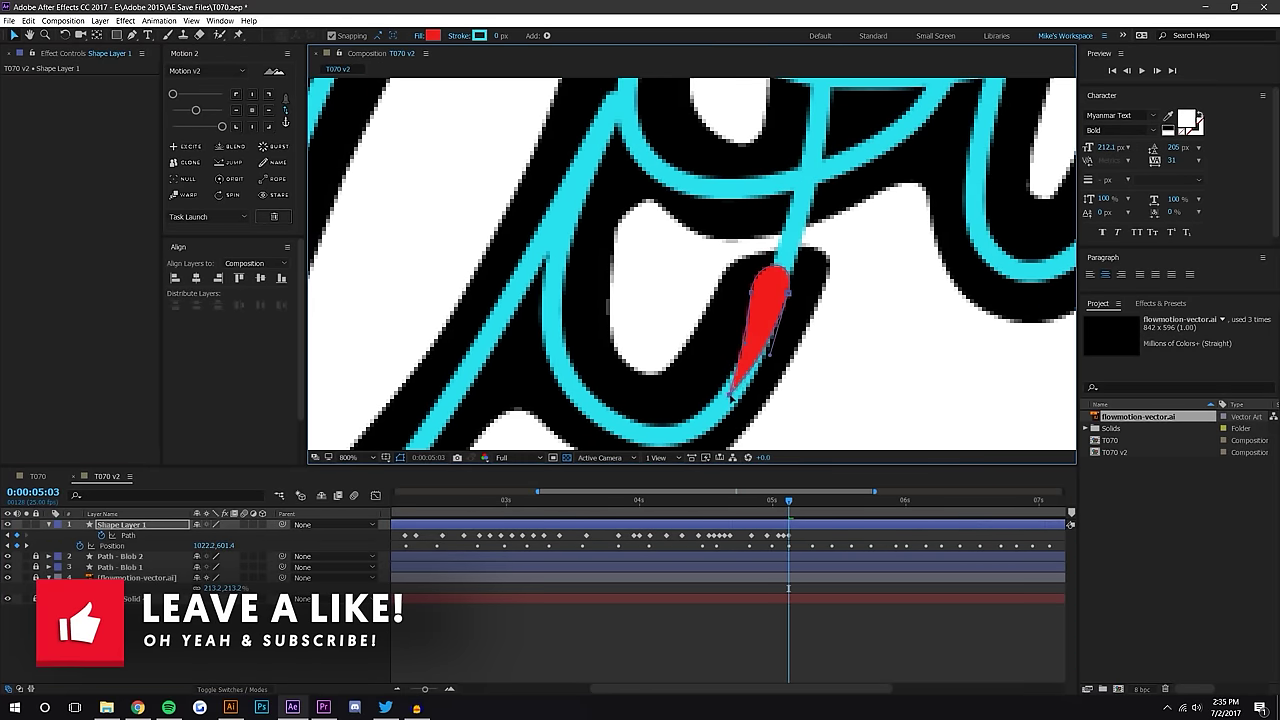
Keyframe the teardrop's tail tip further along the lettering path at 0:00:05:06, 0:00:05:08 and 0:00:05:11
key(Page_Down)
key(Page_Down)
key(Page_Down)
drag(790, 230, 637, 362)
key(Page_Down)
key(Page_Down)
drag(660, 200, 665, 155)
key(Page_Down)
key(Page_Down)
key(Page_Down)
drag(548, 100, 471, 186)
Advance through 0:00:05:15 and keyframe the teardrop's tail tip on the path at 0:00:05:17
key(Page_Down)
key(Page_Down)
key(Page_Down)
key(Page_Down)
mouse_move(852, 502)
mouse_down()
mouse_move(820, 502)
mouse_move(863, 504)
mouse_up()
drag(780, 210, 592, 310)
Bend the teardrop's tail along the final letter's bottom curve at 0:00:06:07 and 0:00:06:09
drag(480, 504, 943, 505)
drag(586, 272, 497, 378)
drag(943, 505, 954, 505)
drag(619, 292, 663, 351)
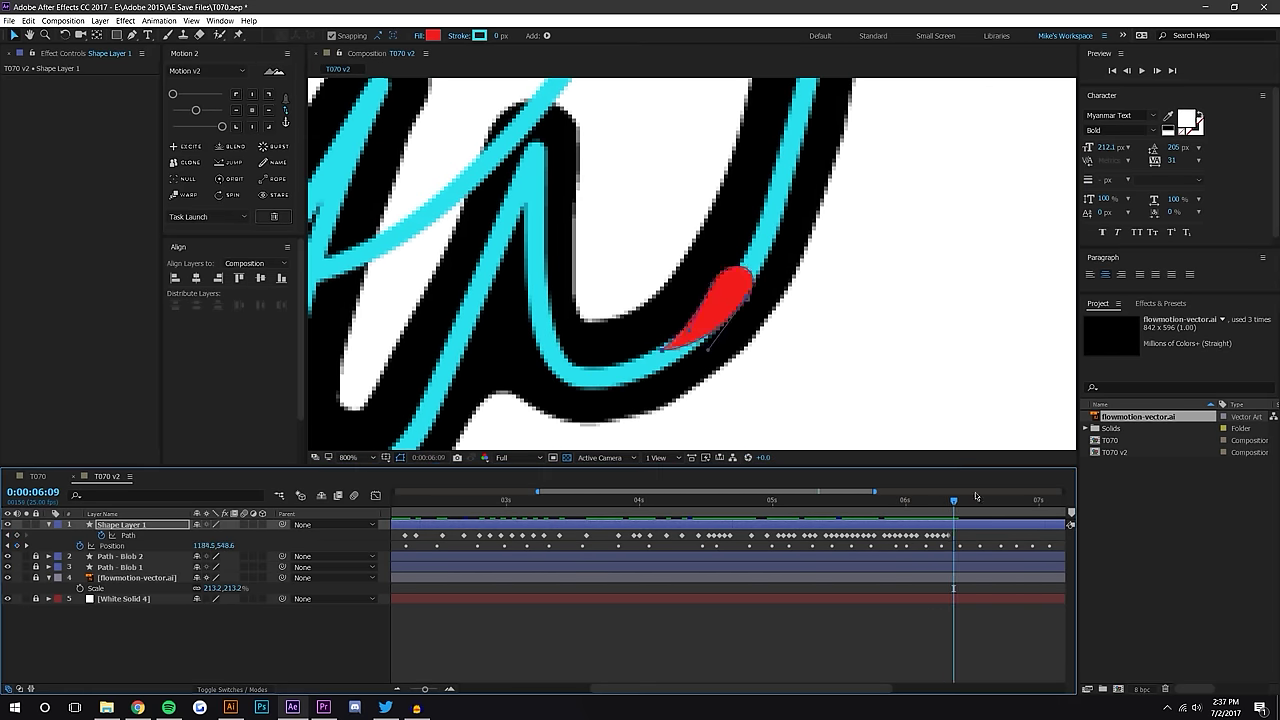
Keyframe the teardrop's tail along the rest of the last letter and the exit stroke to the path's end
drag(954, 505, 960, 505)
scroll(780, 354, down, 1)
drag(780, 354, 742, 446)
mouse_move(960, 505)
mouse_down()
mouse_move(1040, 505)
mouse_move(657, 505)
mouse_move(806, 503)
mouse_up()
scroll(726, 311, down, 2)
drag(726, 311, 780, 286)
click(240, 619)
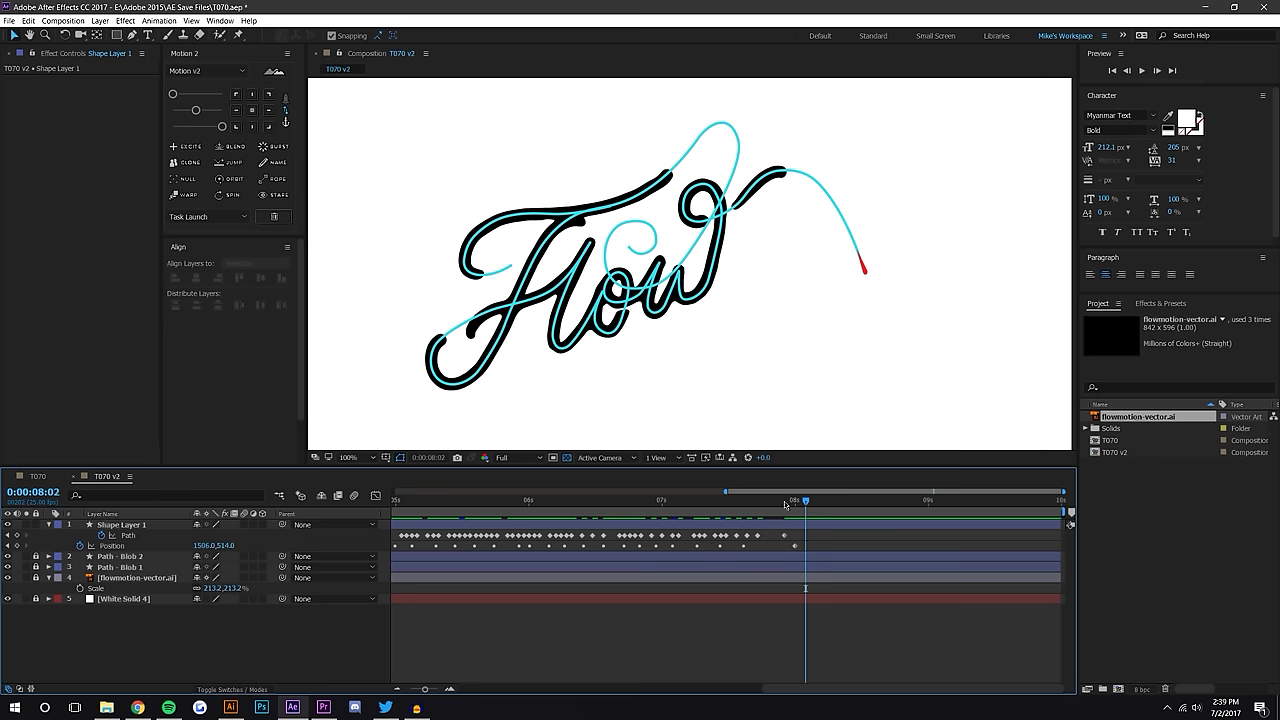
Fit the composition's full duration in the timeline and preview the blob animation from the start
mouse_move(811, 504)
mouse_down()
mouse_move(545, 546)
mouse_move(393, 546)
mouse_up()
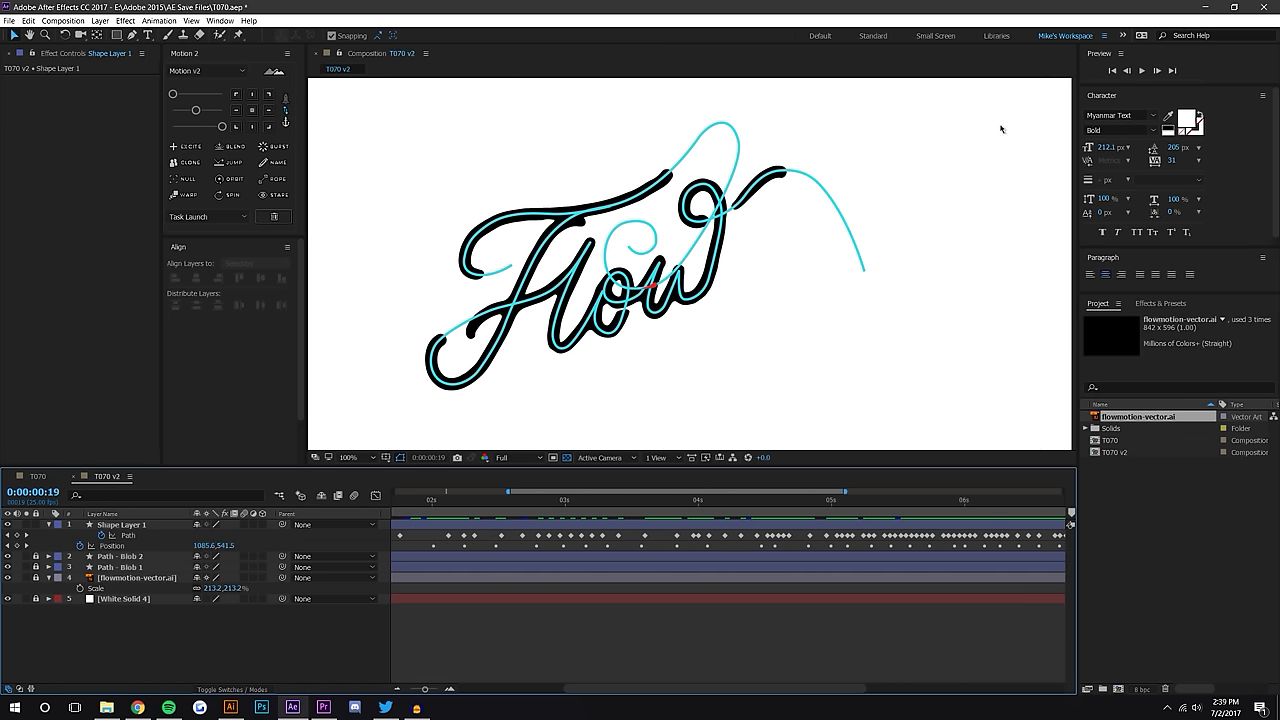
click(396, 689)
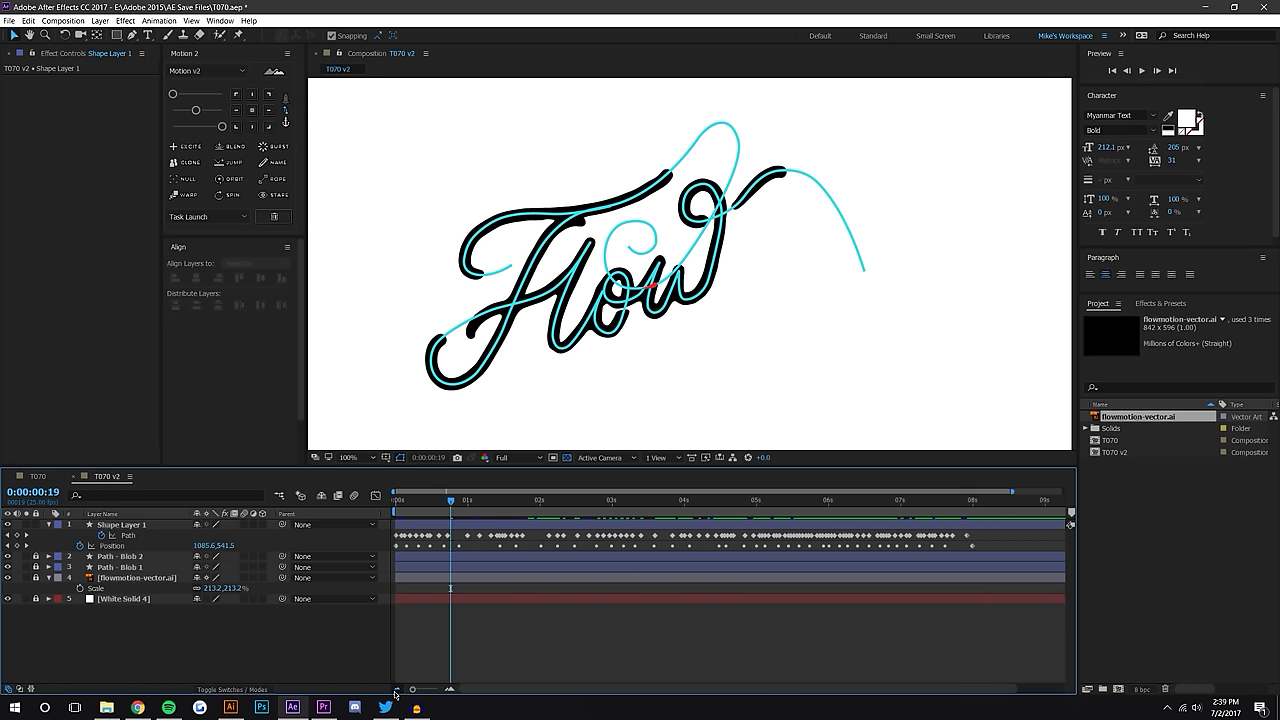
key(Home)
click(1142, 70)
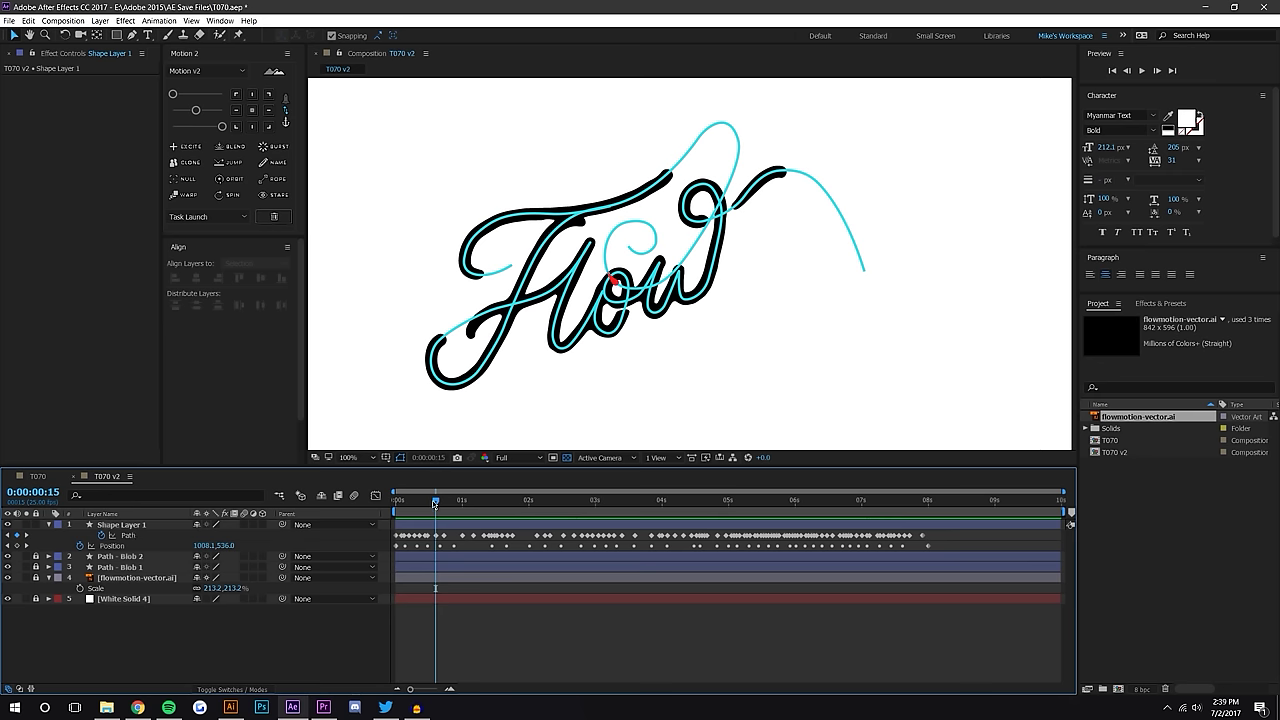
Rename the teardrop's shape layer to Blob 1 and duplicate it
right_click(140, 524)
click(150, 518)
text(B)
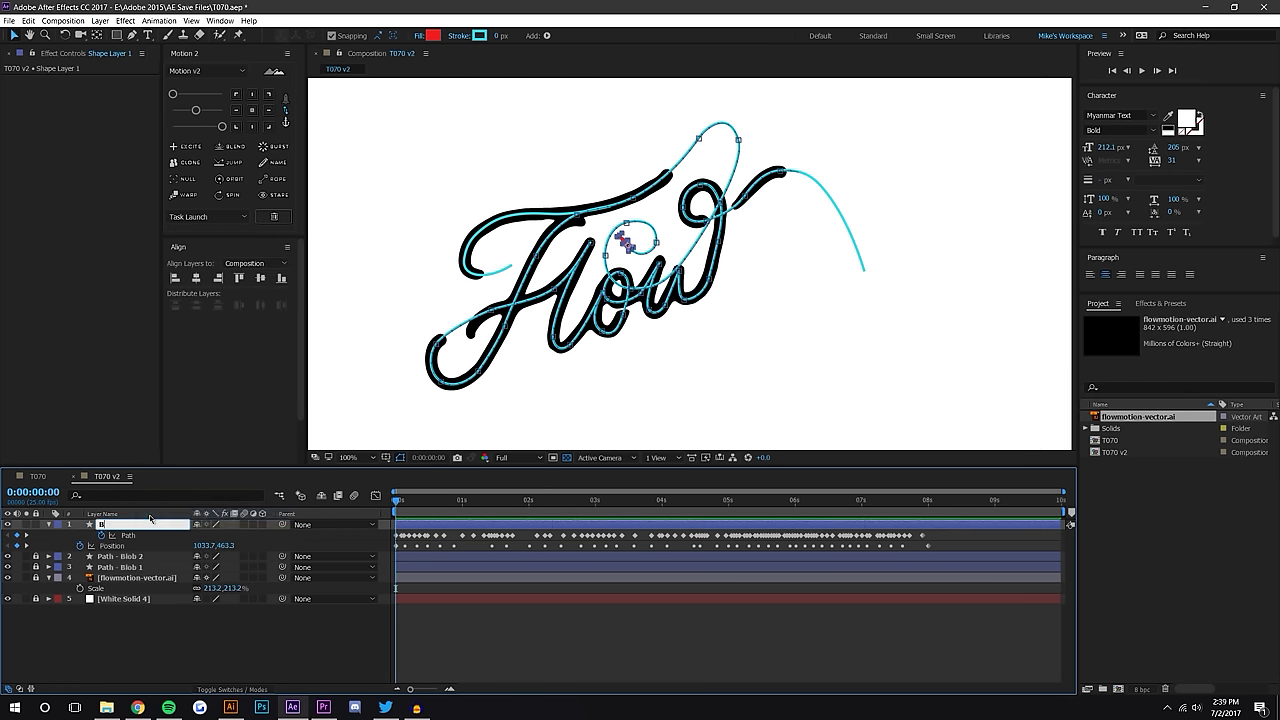
key(Return)
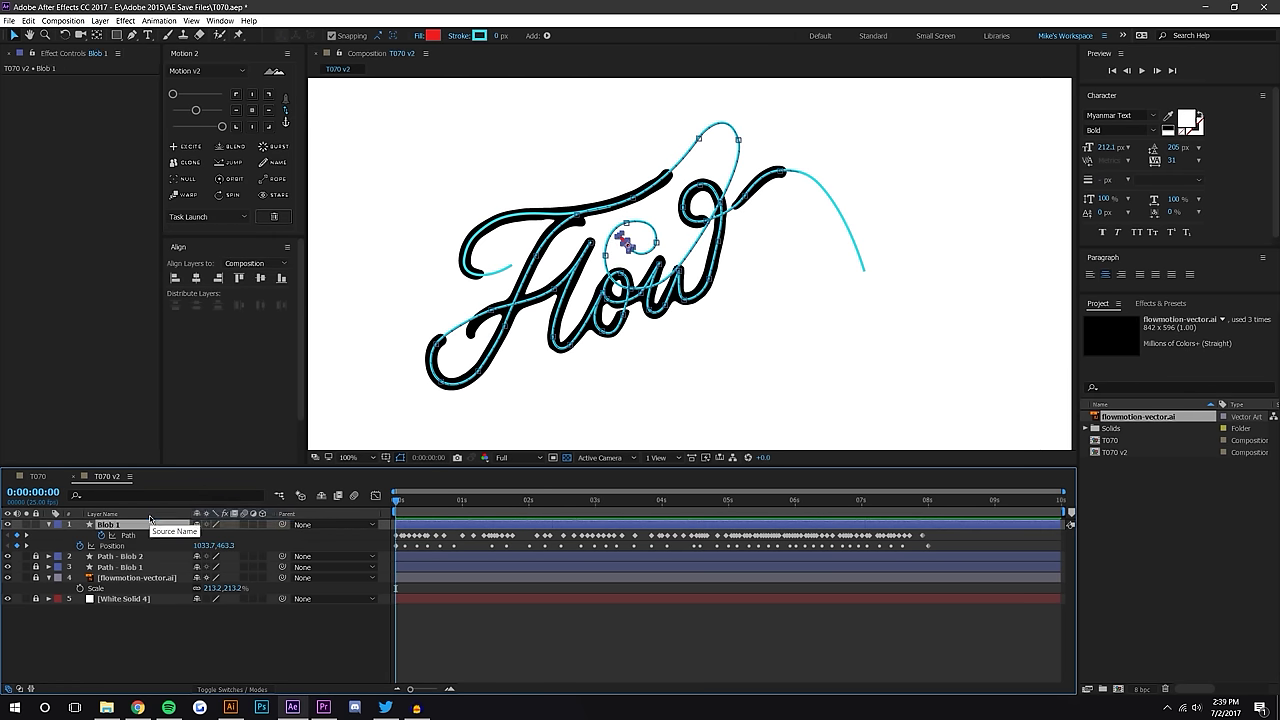
key(ctrl+d)
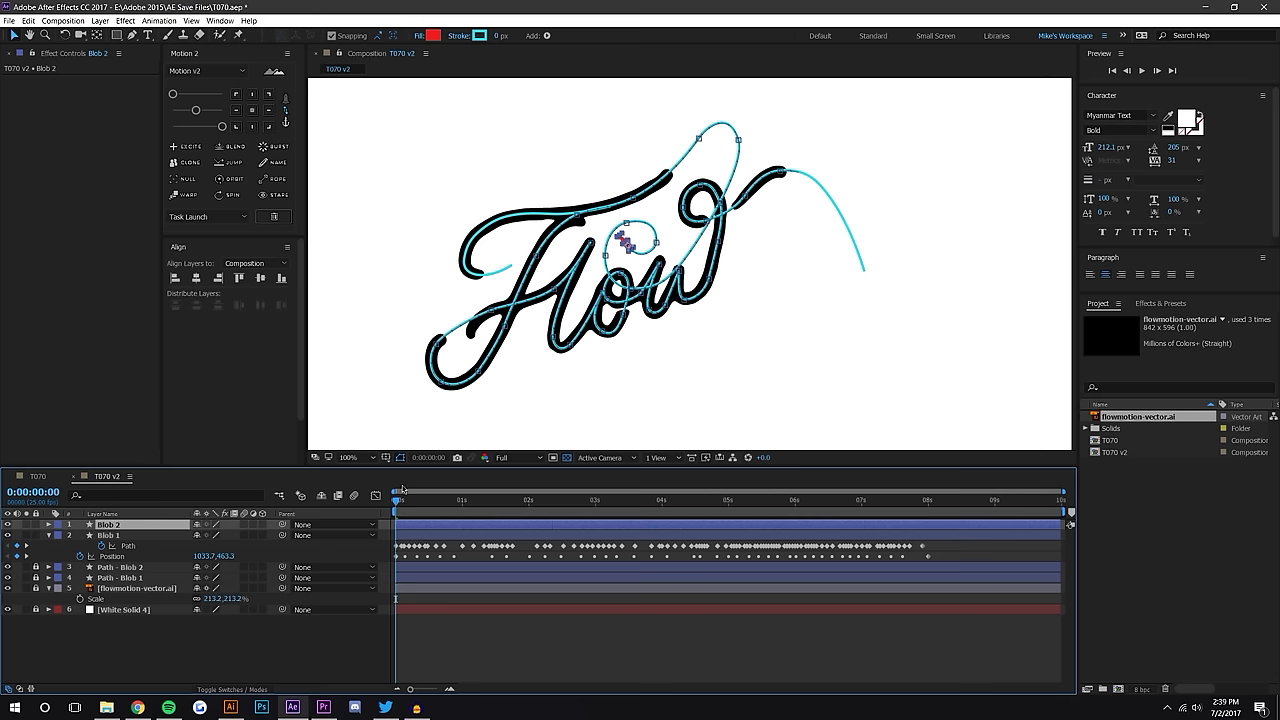
At 0:00:02:03, reveal Blob 2's animated properties and delete all its path and position keyframes
drag(407, 503, 537, 474)
click(590, 660)
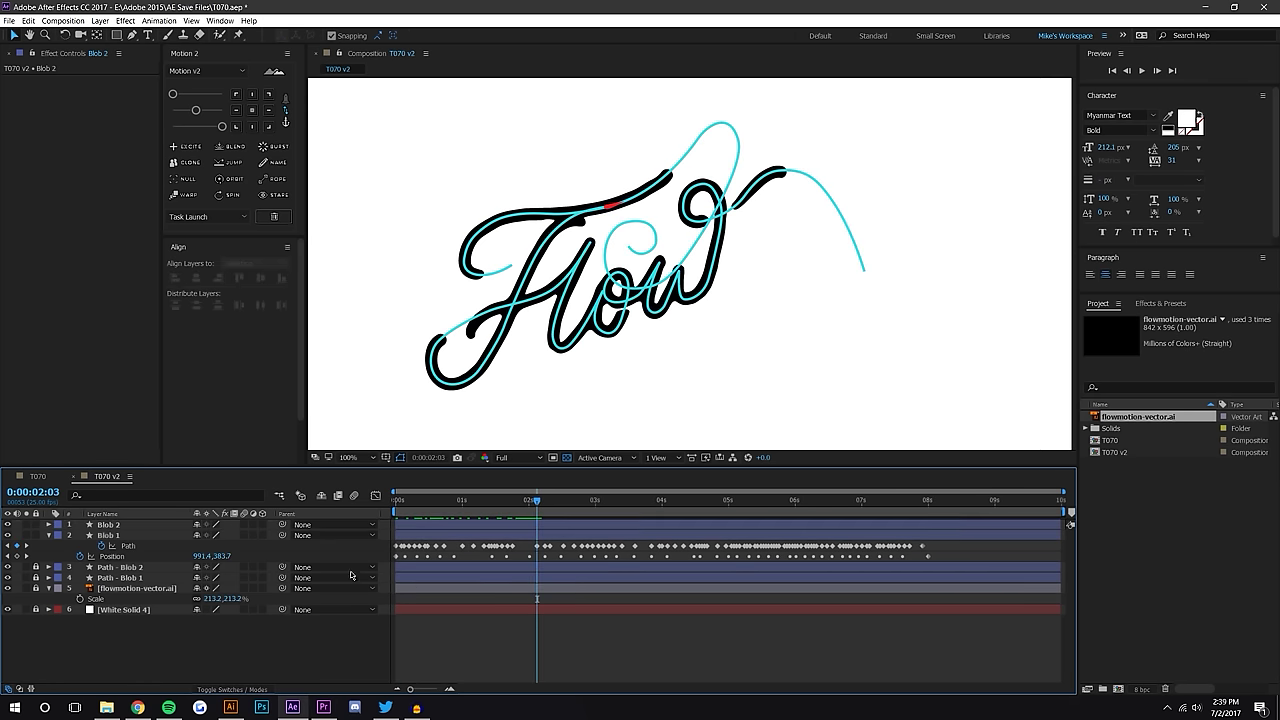
click(157, 526)
key(u)
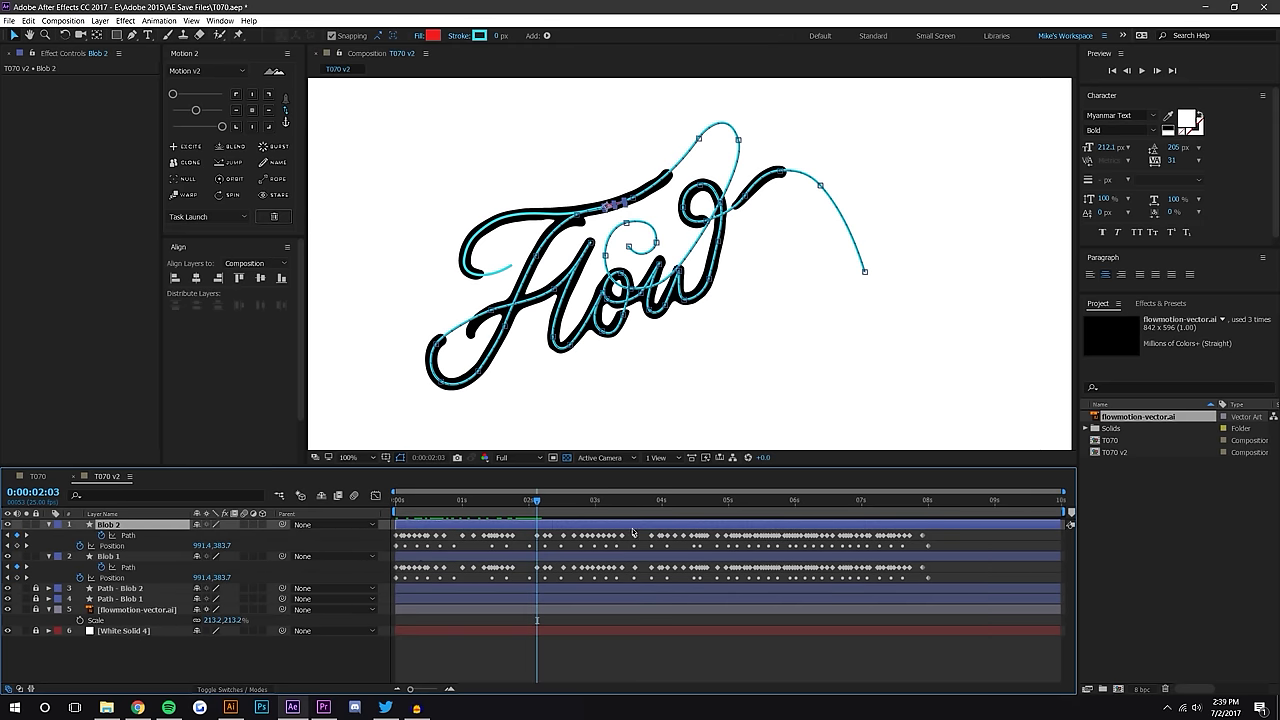
drag(951, 532, 369, 551)
key(Delete)
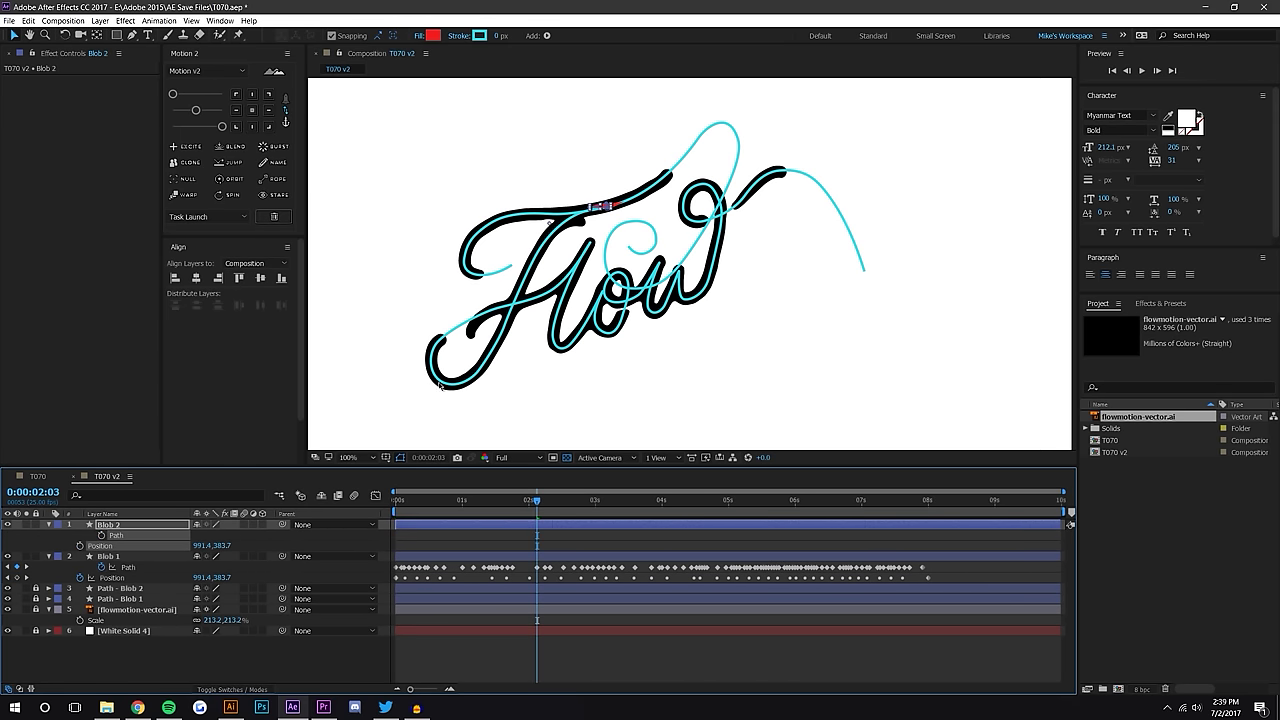
Copy the shape path of the Path - Blob 2 layer and paste it into Blob 2's position at 0:00:02:03
scroll(595, 205, up, 4)
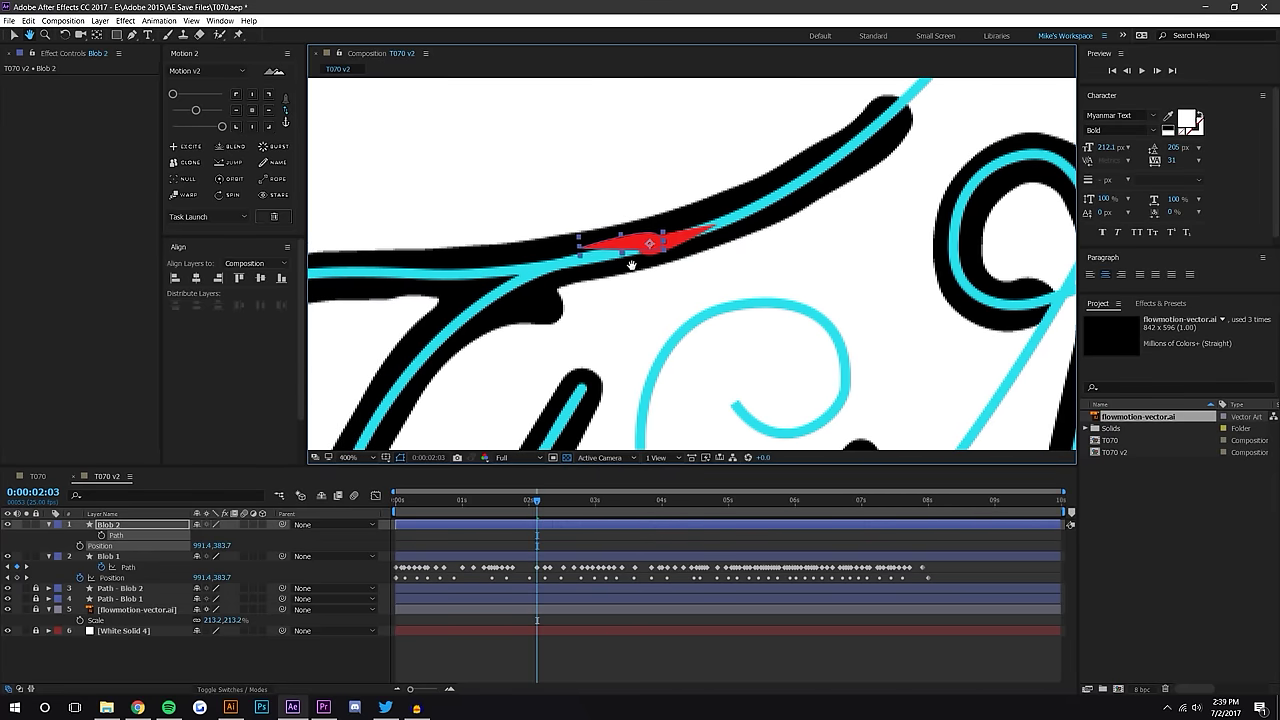
scroll(631, 265, down, 2)
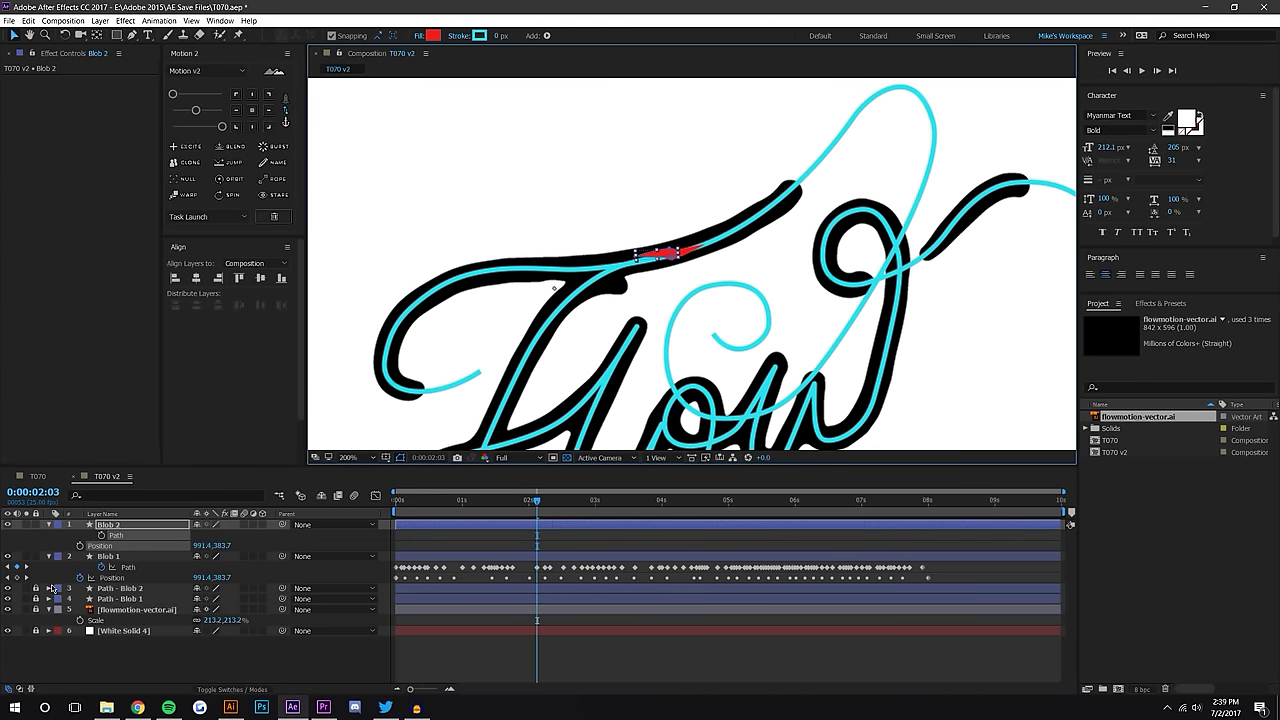
click(50, 588)
click(60, 599)
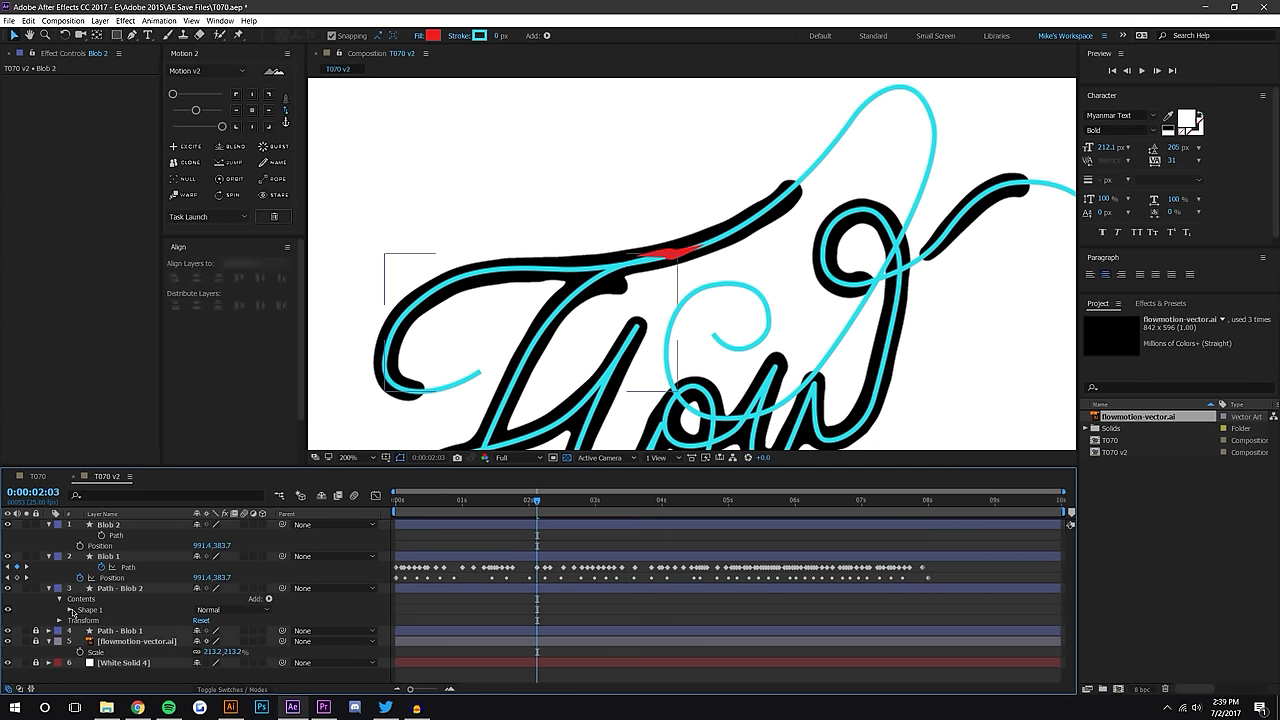
click(70, 609)
click(80, 620)
click(128, 631)
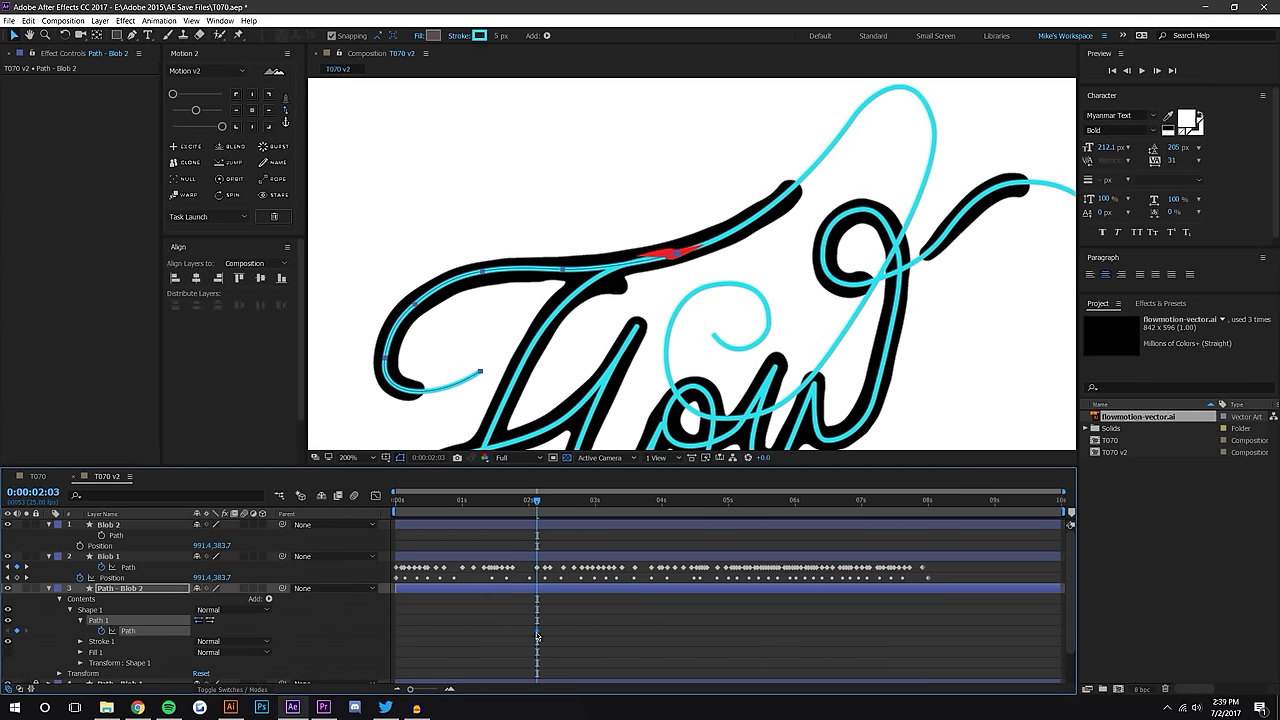
click(114, 536)
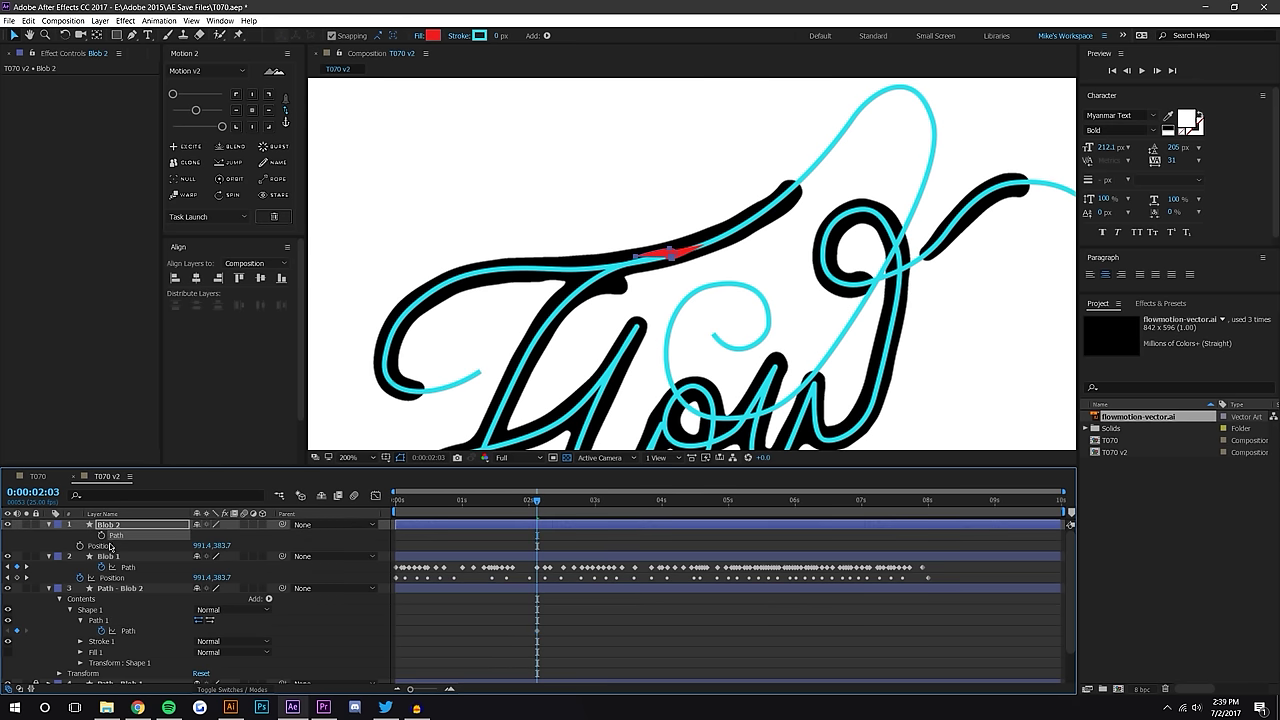
click(107, 546)
key(ctrl+v)
click(687, 632)
drag(537, 503, 570, 487)
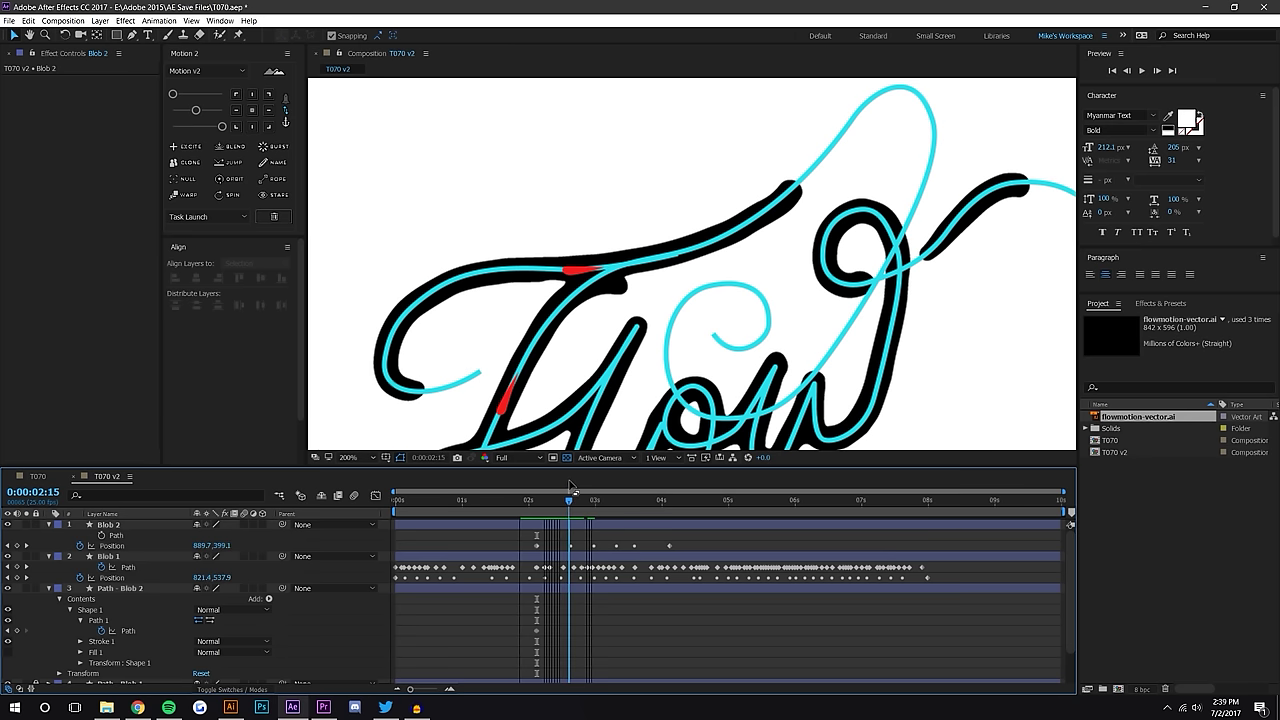
Compress Blob 2's position keyframes in time to span about one second and preview the motion
drag(691, 540, 518, 556)
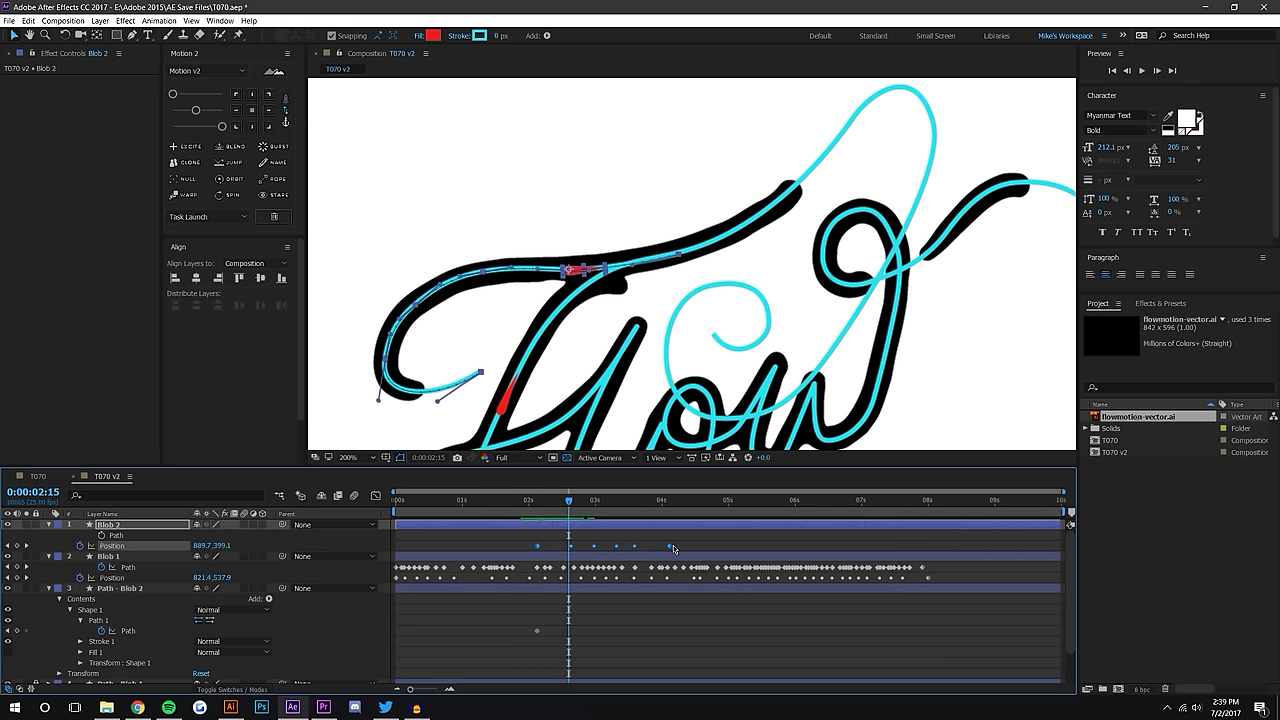
drag(646, 548, 603, 548)
click(542, 521)
drag(515, 505, 547, 495)
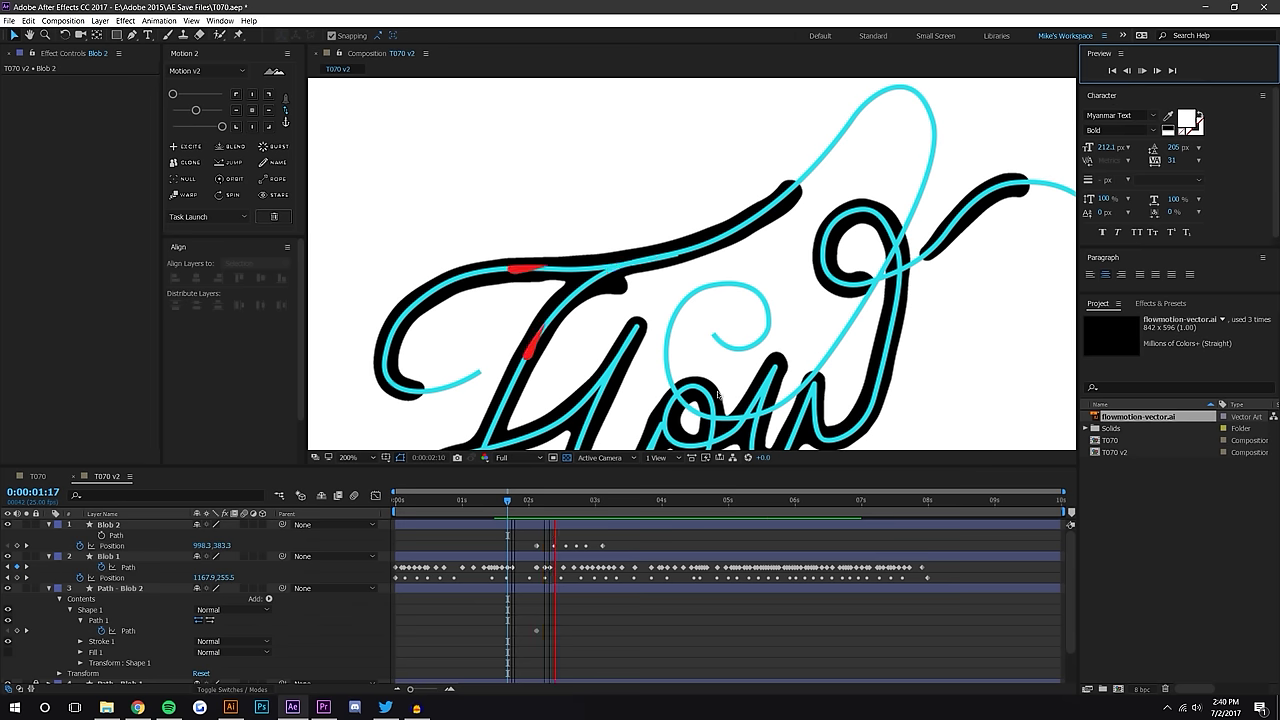
Check Blob 2's position keyframes, and collapse and relock the Path - Blob 2 layer
click(527, 500)
drag(513, 534, 628, 557)
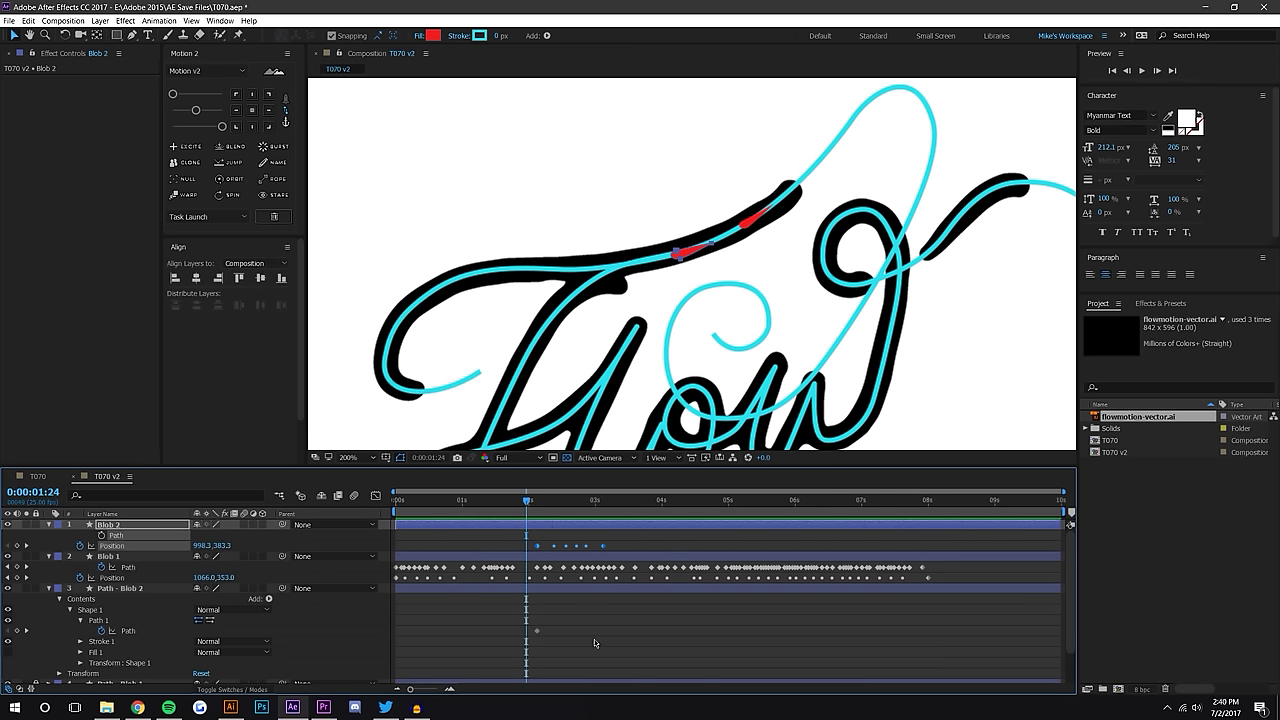
click(560, 552)
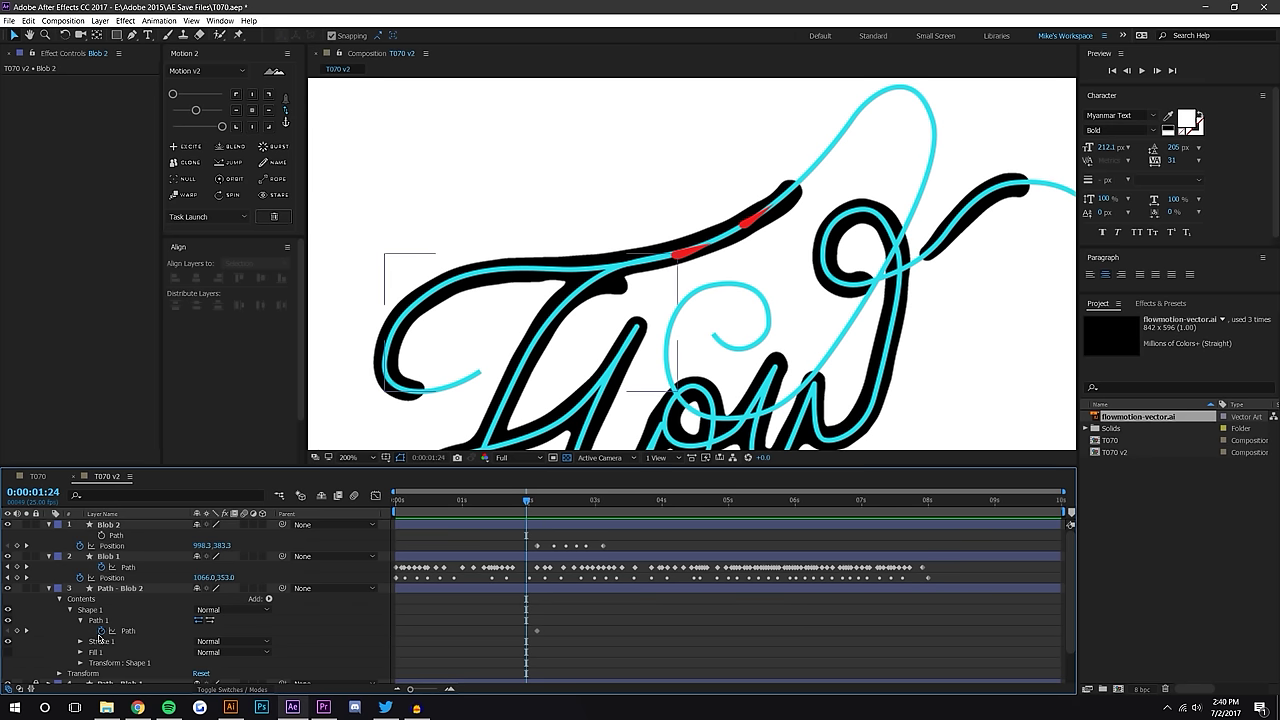
click(49, 589)
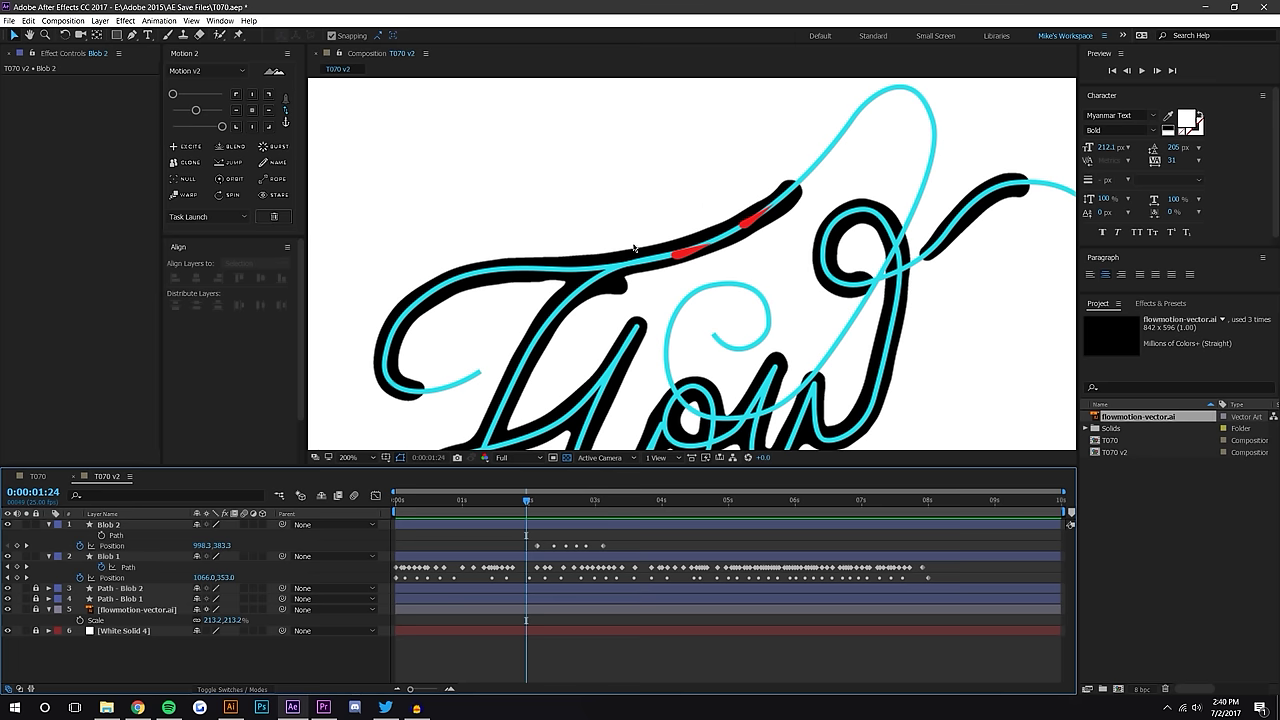
Start keyframing Blob 2's shape path at 0:00:02:03
key(period)
drag(534, 507, 537, 507)
click(101, 537)
scroll(565, 320, up, 4)
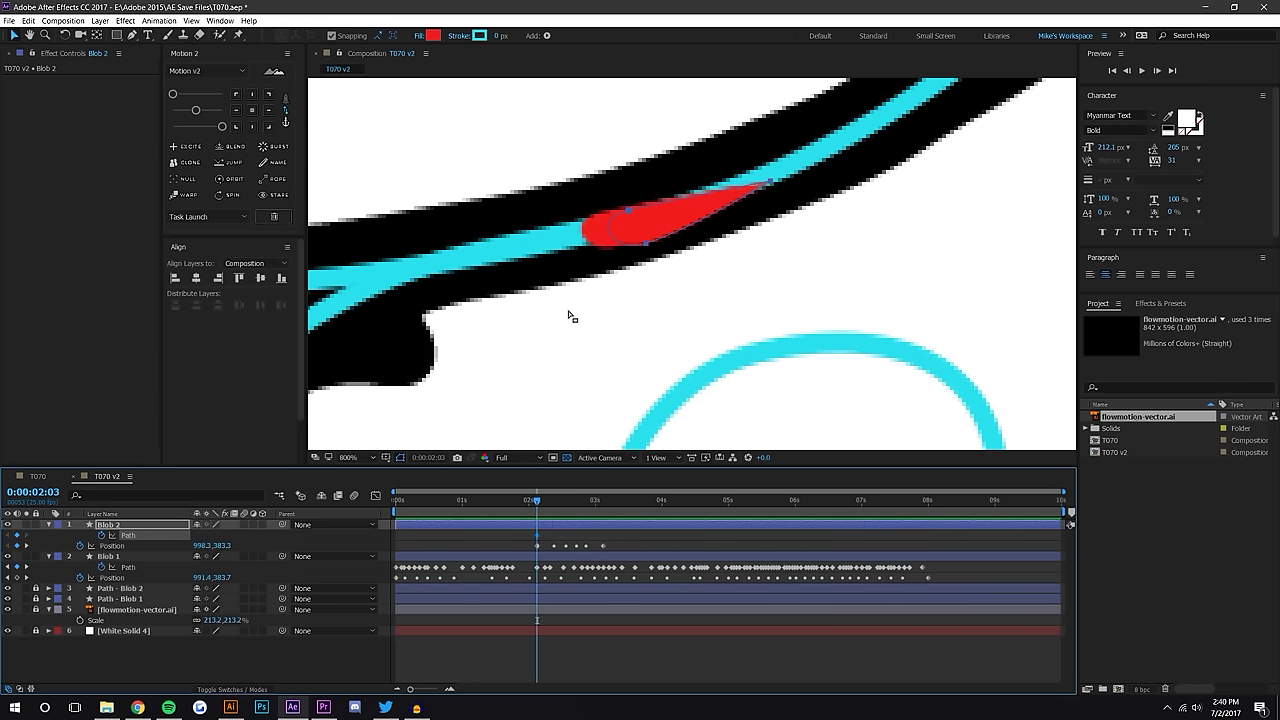
At 0:00:02:09, reshape Blob 2's rounded head and lengthen its tail to follow the F's top stroke
drag(537, 503, 552, 501)
drag(538, 315, 724, 302)
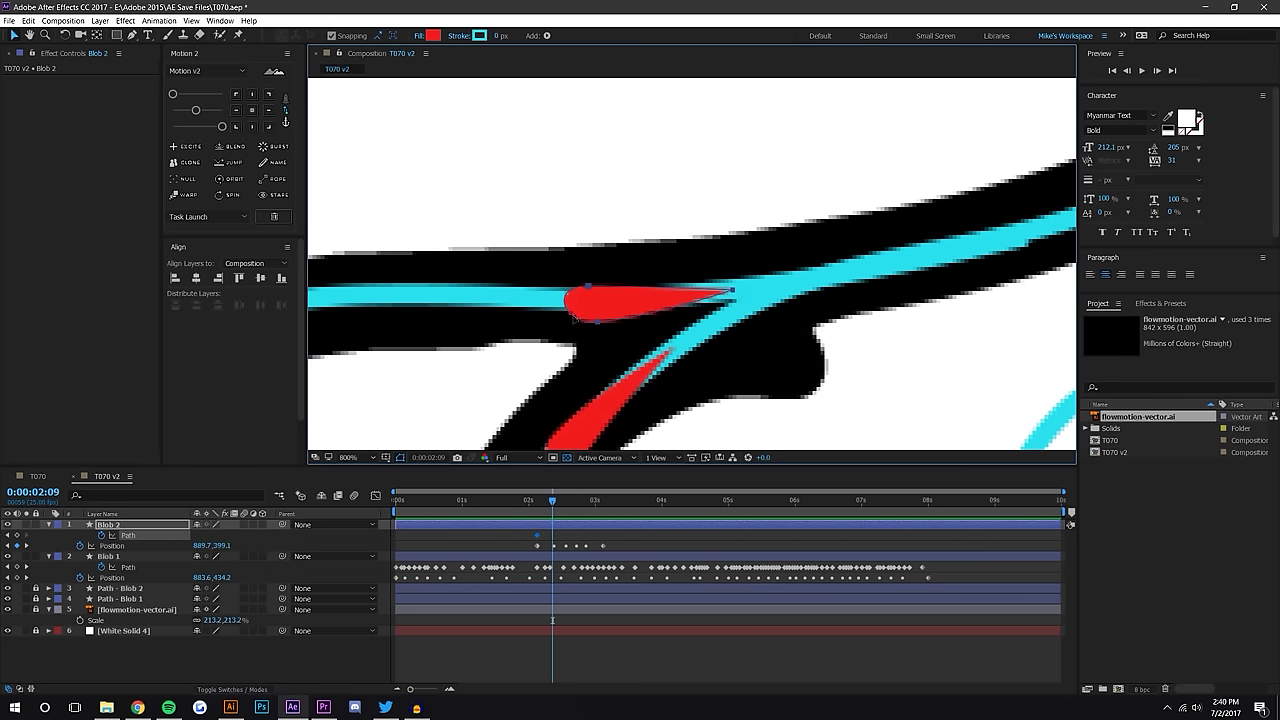
drag(597, 324, 597, 322)
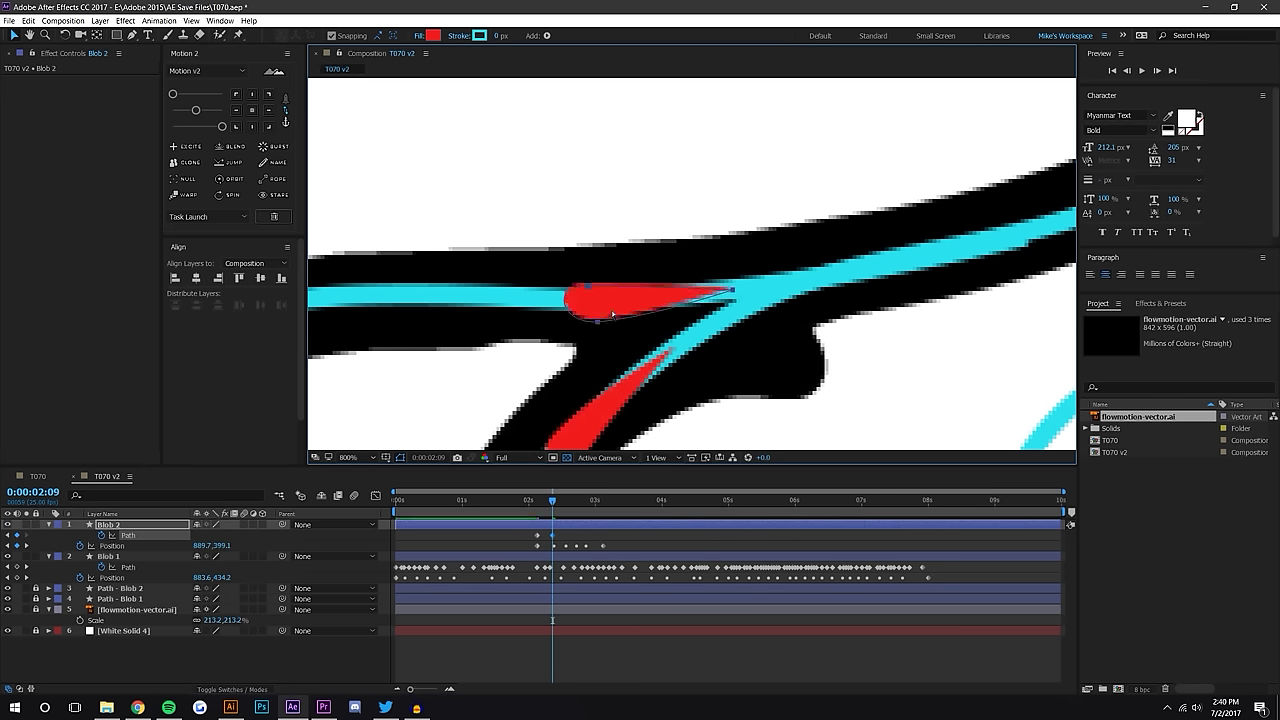
double_click(595, 300)
drag(588, 288, 592, 283)
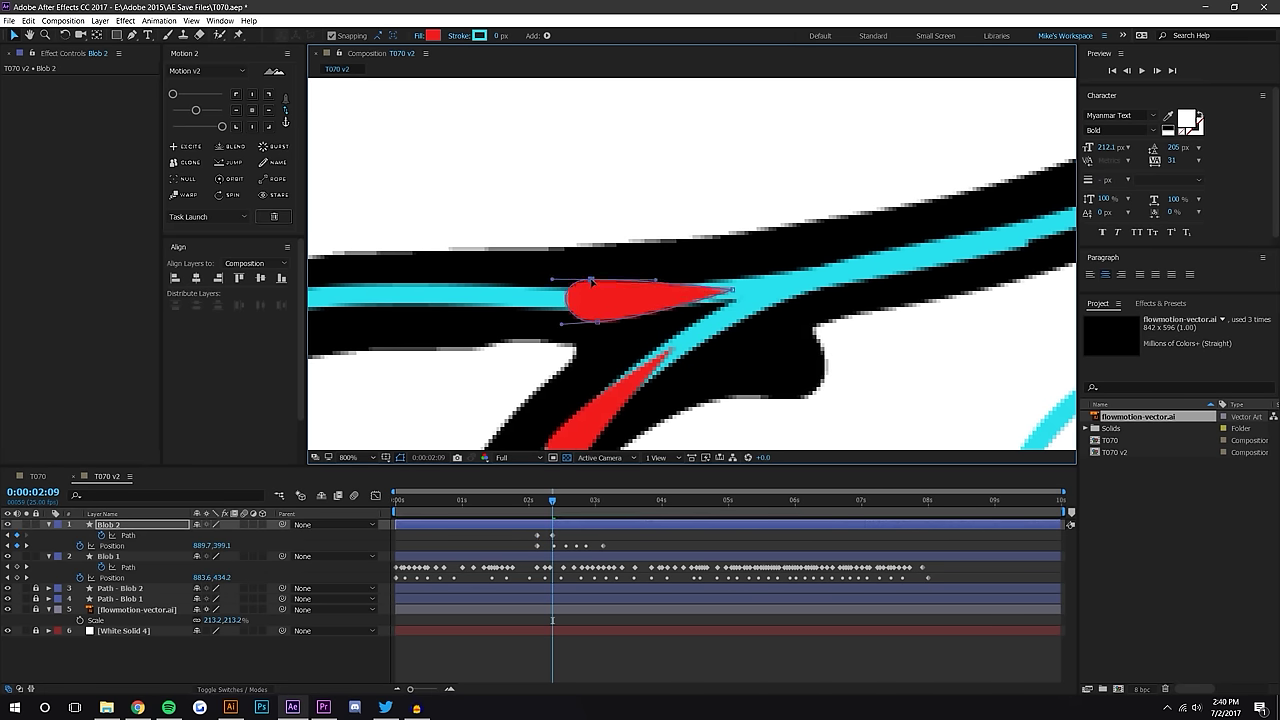
drag(749, 290, 757, 287)
drag(654, 289, 657, 314)
click(601, 323)
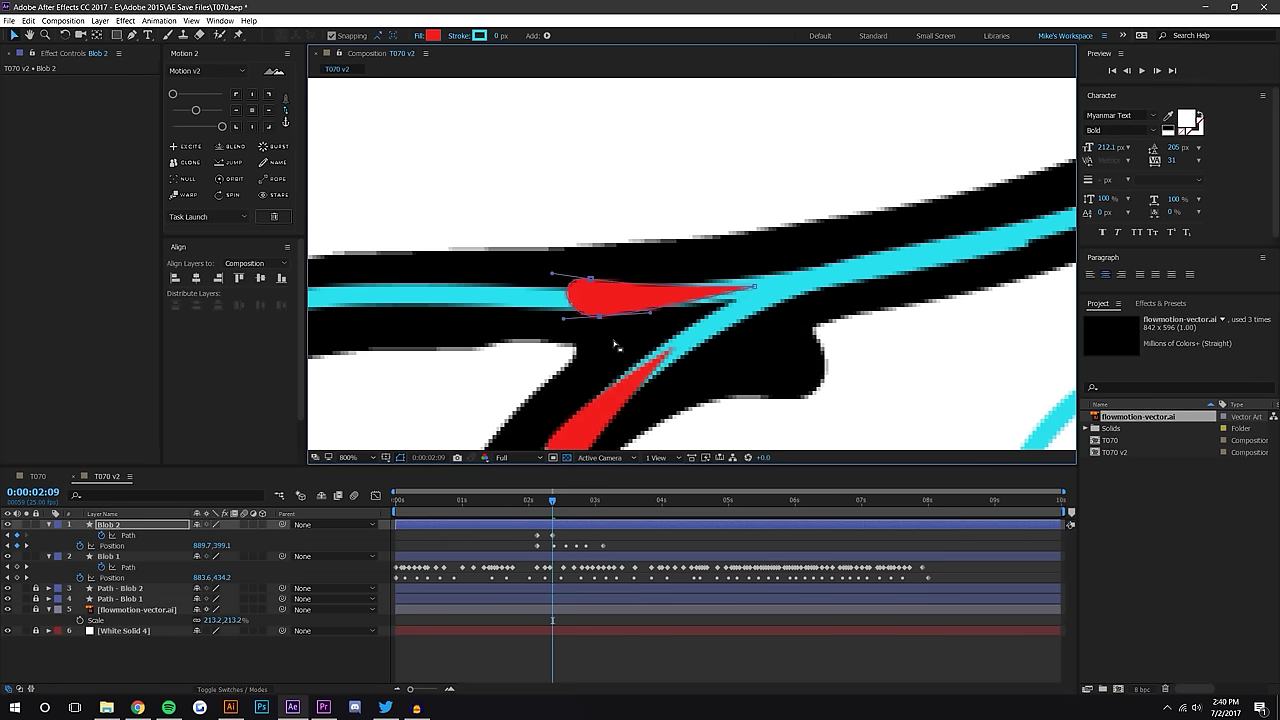
At 0:00:02:11, place Blob 2's tail tip on the line and round out the lower side of its head
key(Page_Down)
key(Page_Down)
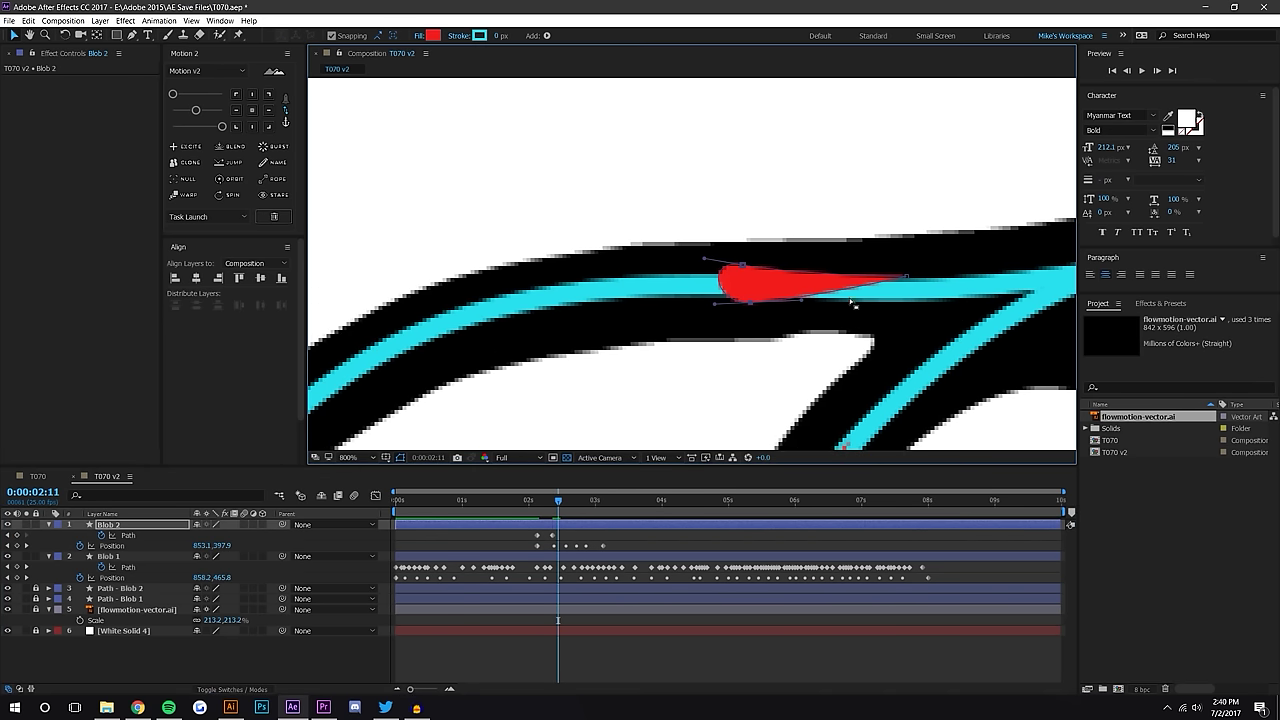
drag(906, 276, 906, 291)
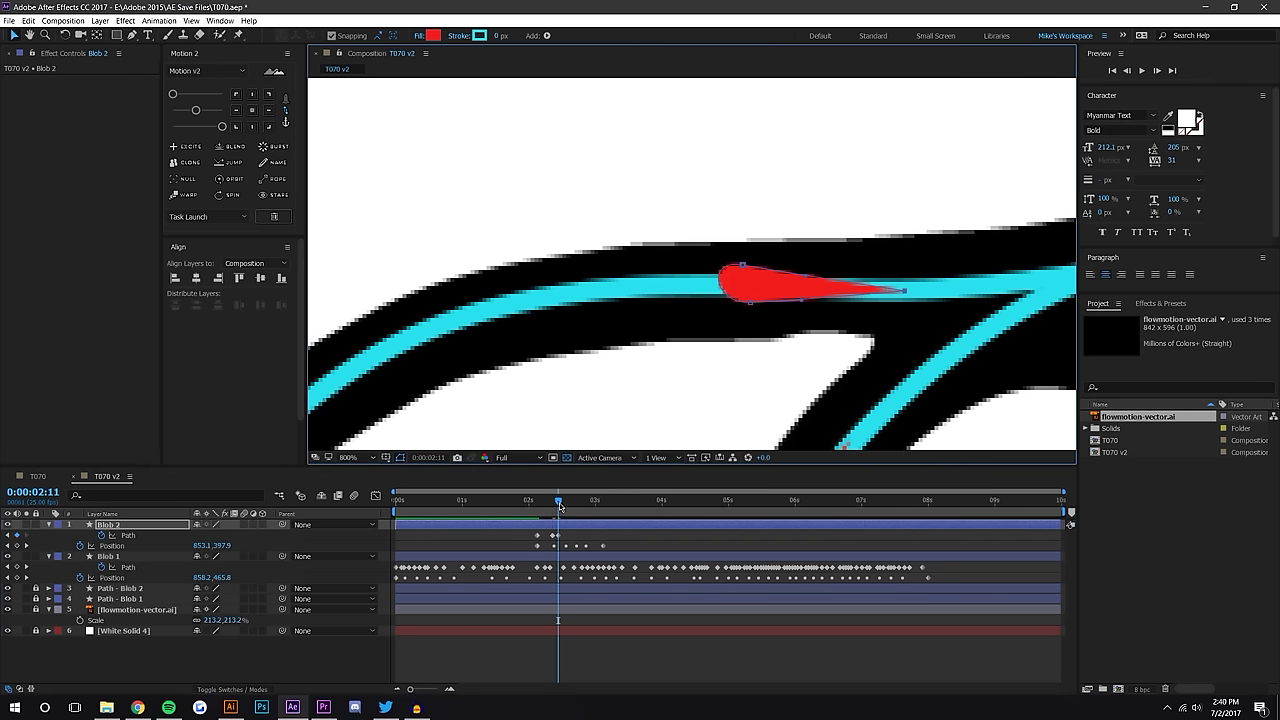
click(747, 303)
drag(716, 306, 705, 315)
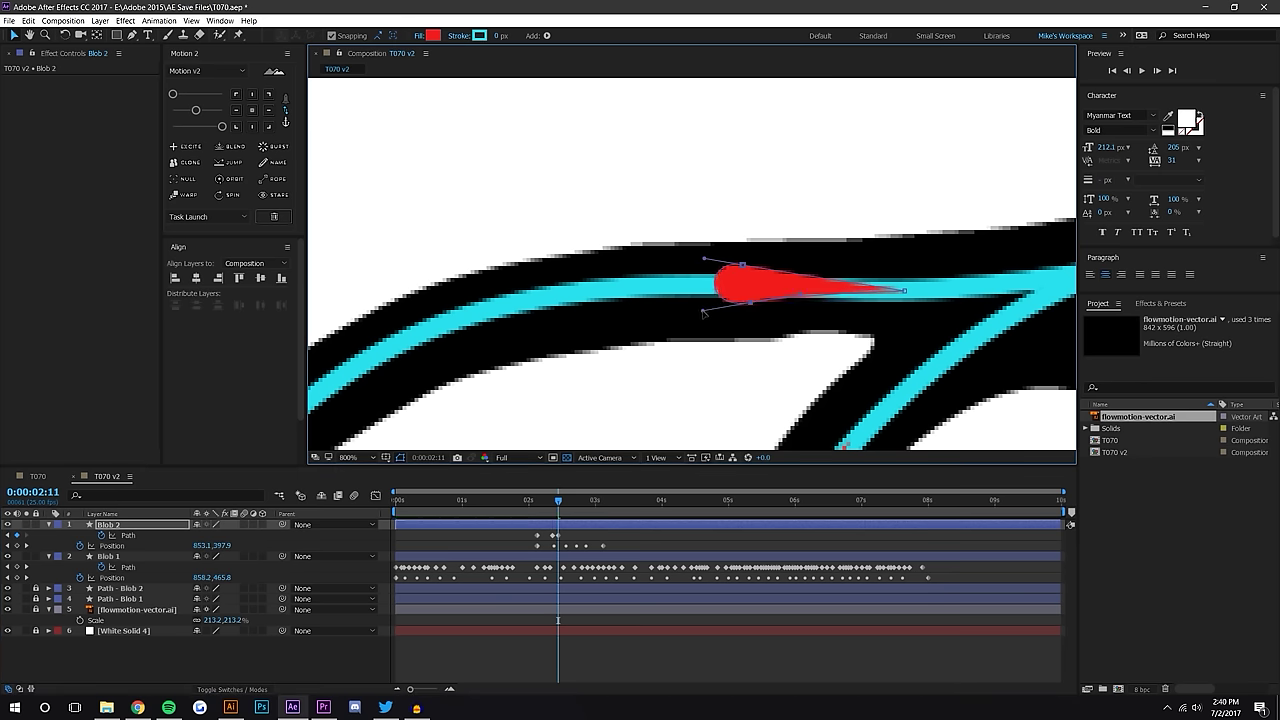
Keyframe Blob 2's tail tip onto the F's top stroke line at 0:00:02:13 and 0:00:02:15
drag(560, 507, 565, 507)
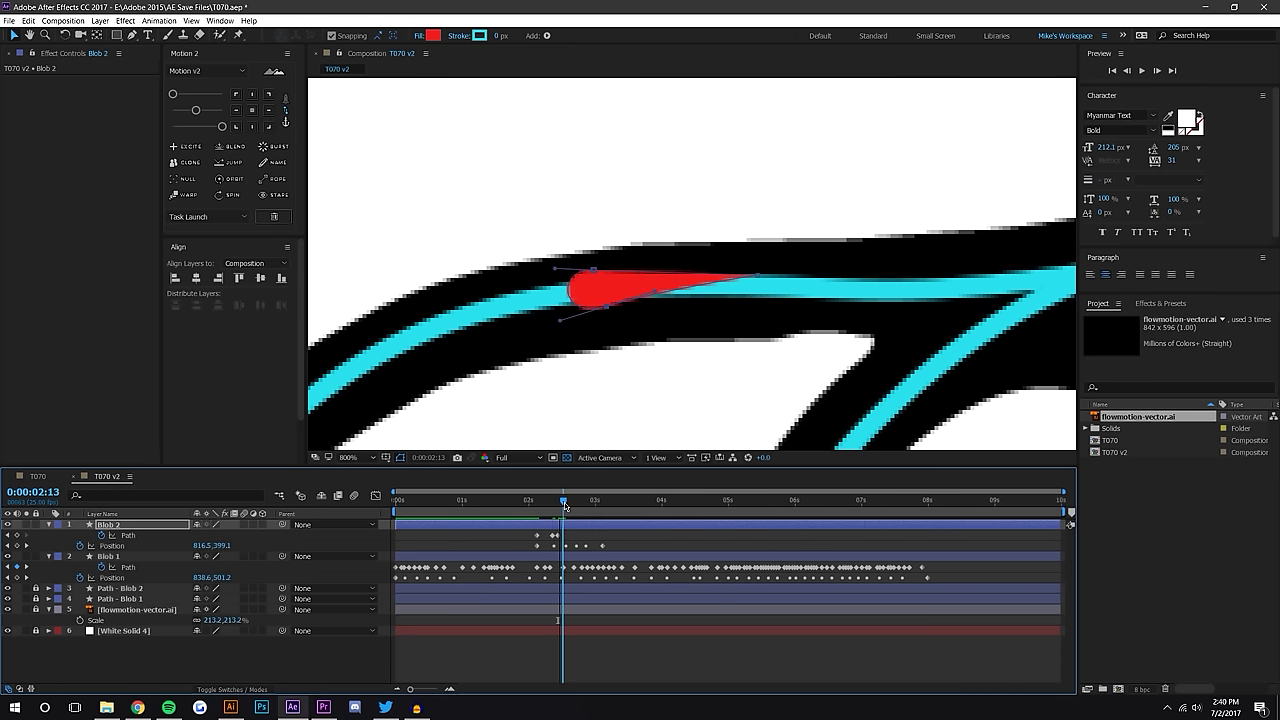
drag(757, 277, 757, 288)
drag(563, 500, 572, 506)
drag(611, 282, 611, 289)
drag(590, 357, 826, 265)
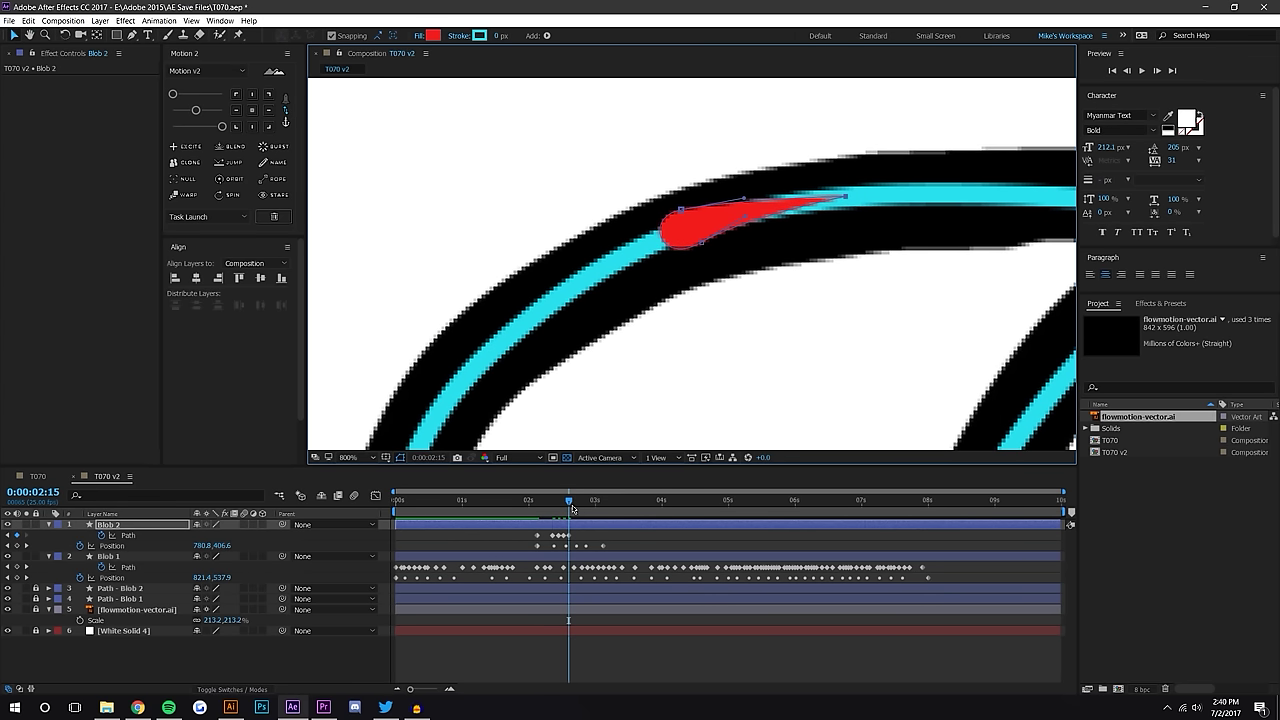
Keyframe Blob 2's tail tip along the F's outer curve at 0:00:02:19, 0:00:02:21 and 0:00:02:22
drag(572, 506, 581, 504)
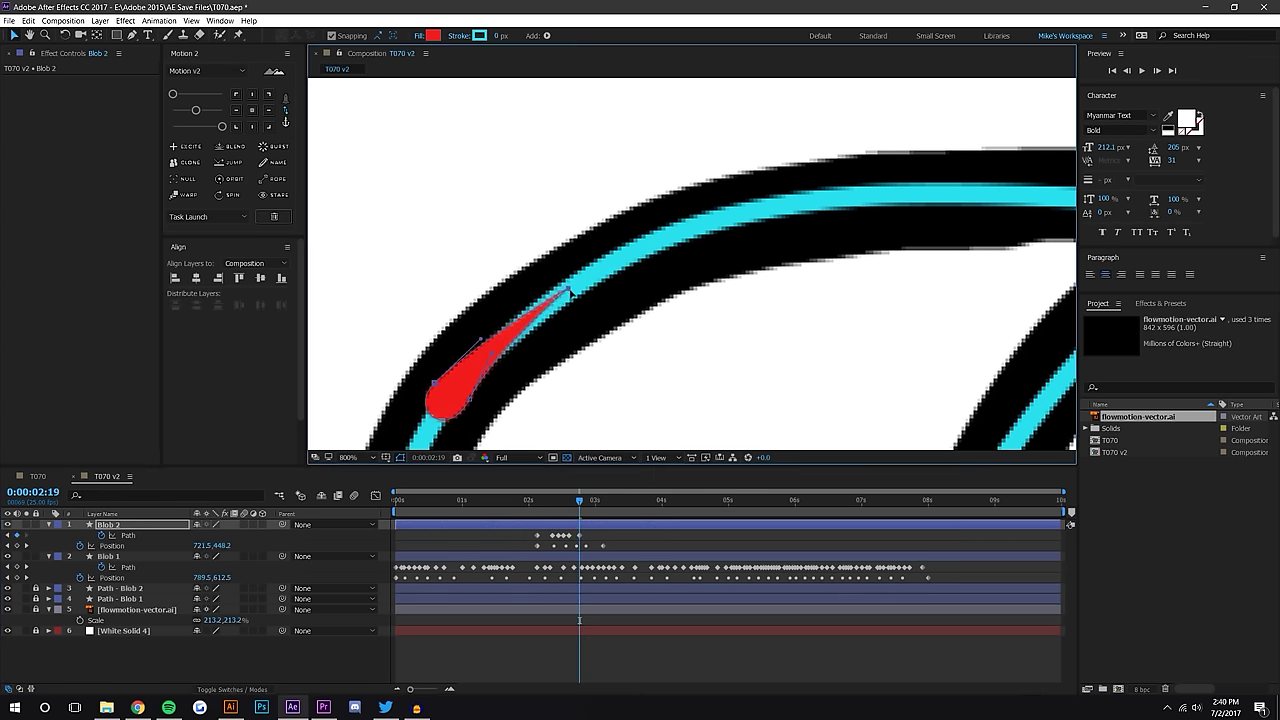
drag(571, 414, 757, 203)
drag(581, 500, 585, 500)
drag(634, 192, 622, 210)
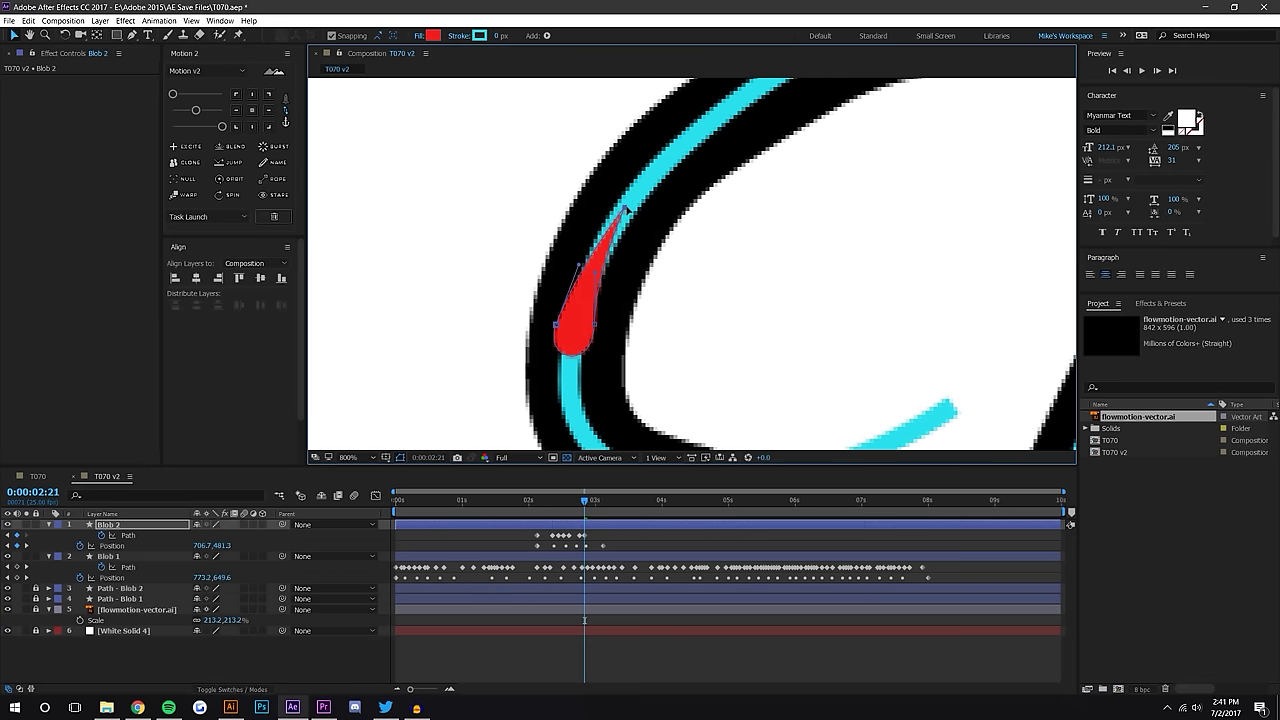
drag(586, 500, 588, 500)
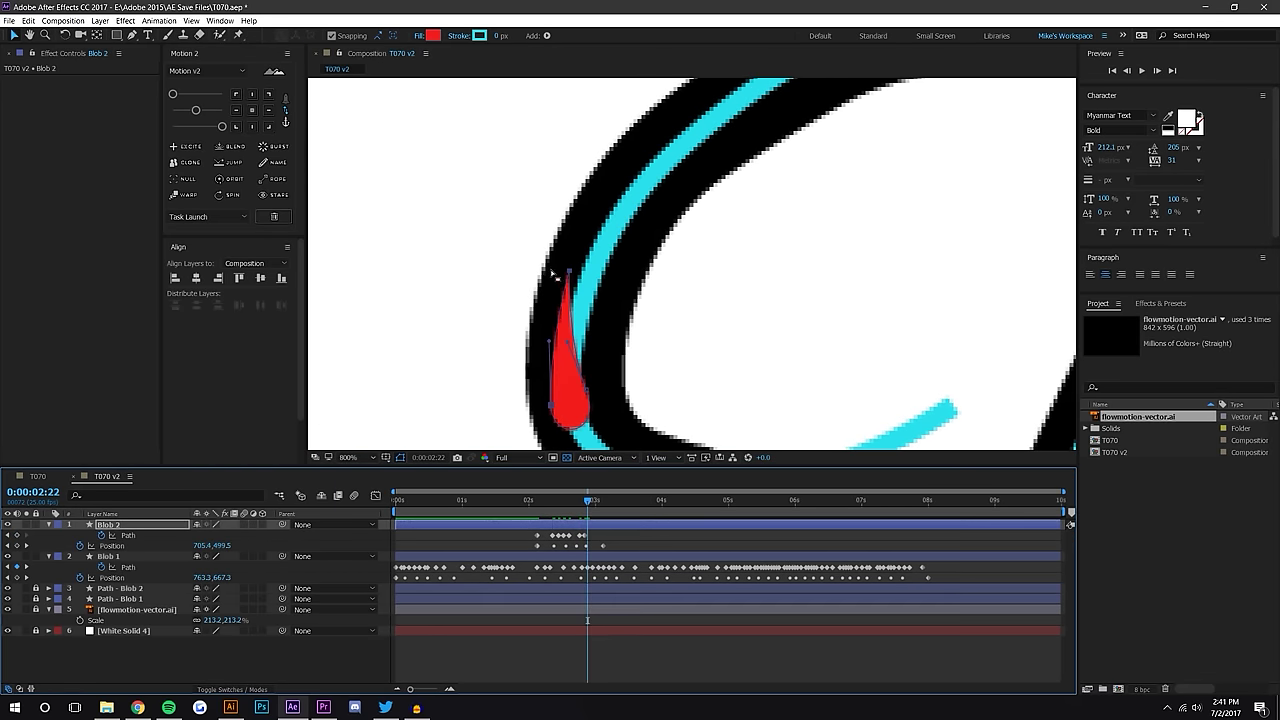
drag(570, 272, 594, 275)
drag(618, 320, 452, 214)
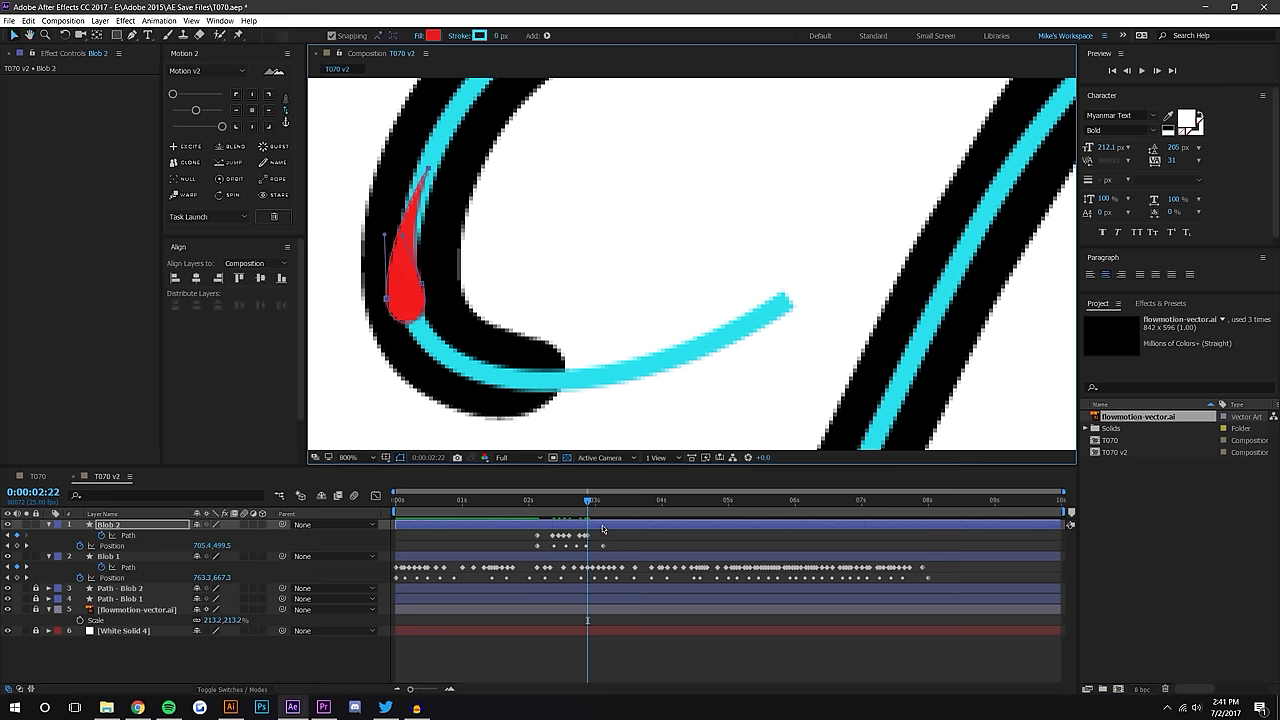
Keyframe Blob 2's tail onto the line through the F's lower hook from 0:00:02:23 until the blob leaves the stroke
drag(591, 505, 594, 505)
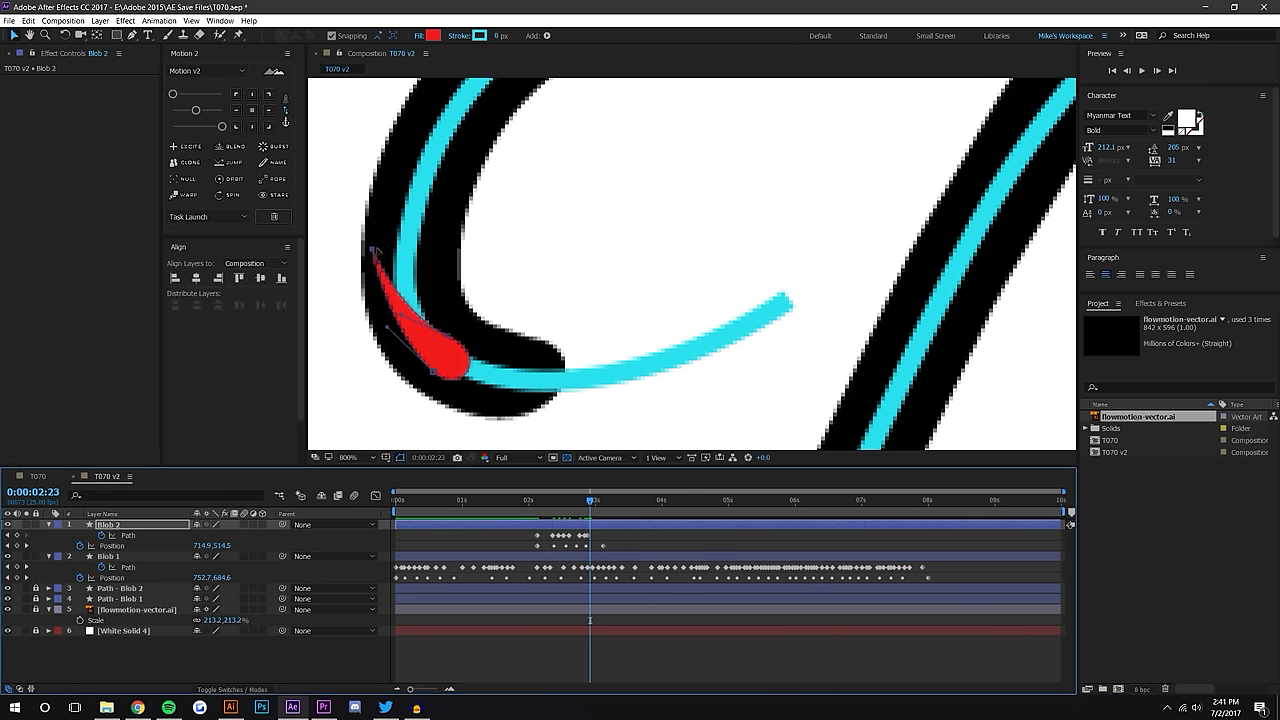
drag(591, 503, 596, 503)
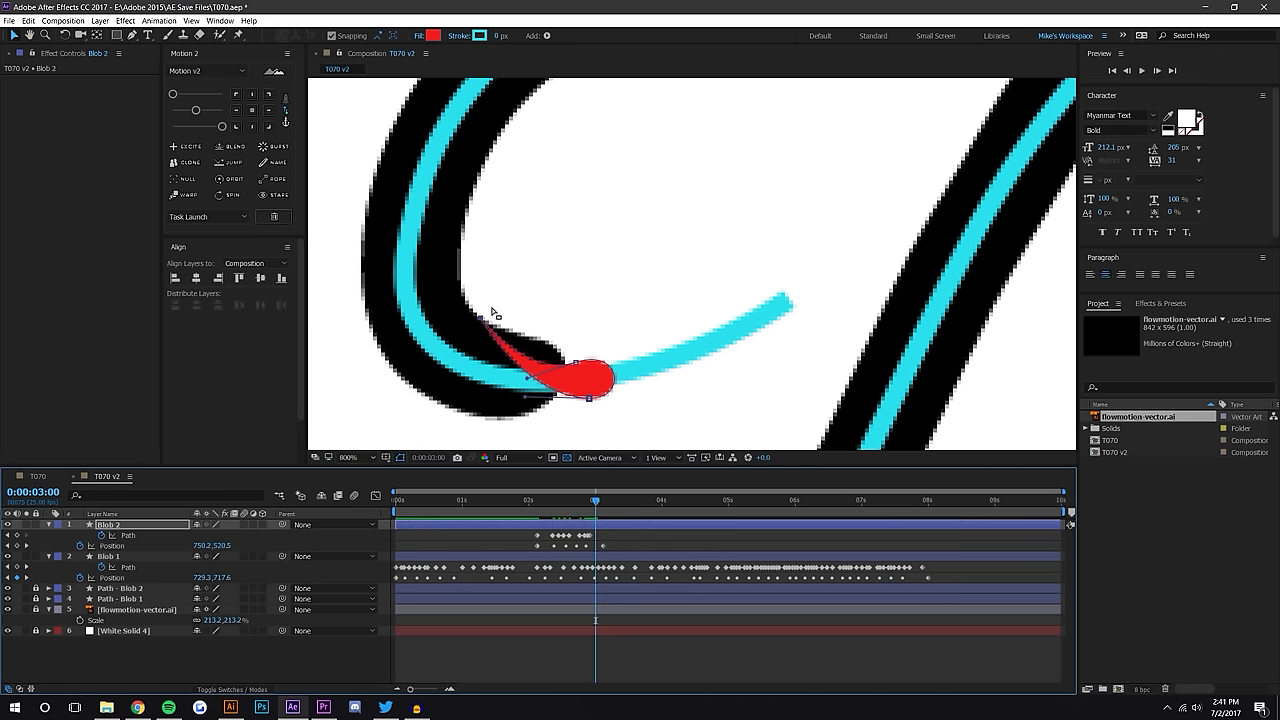
drag(597, 503, 621, 500)
scroll(680, 306, down, 3)
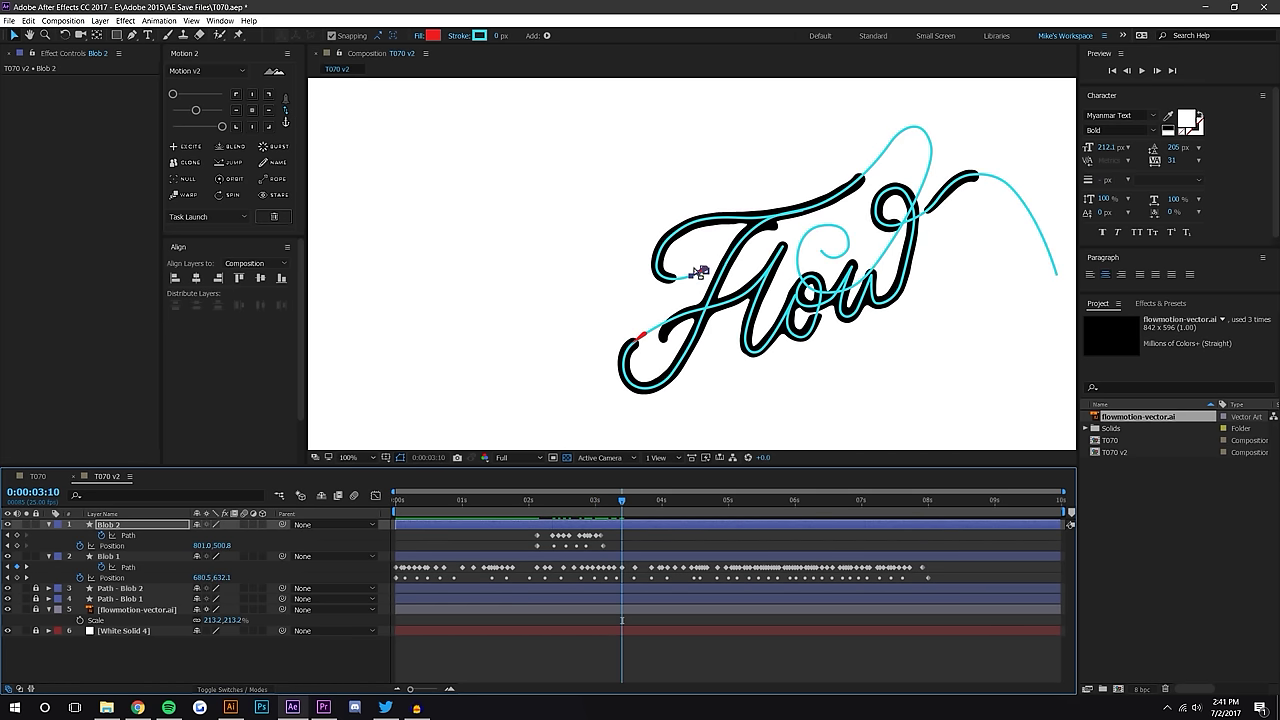
scroll(671, 332, up, 2)
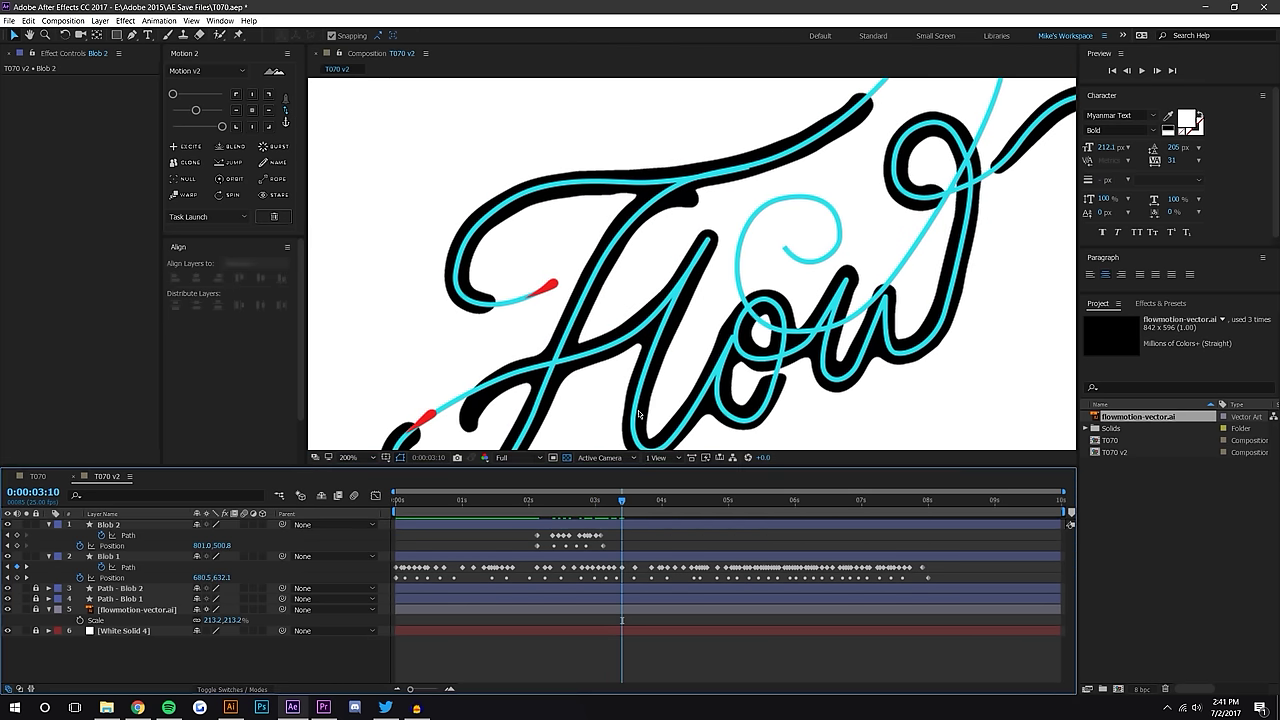
Unlock and delete the Path - Blob 2 and Path - Blob 1 guide layers
click(36, 588)
click(117, 588)
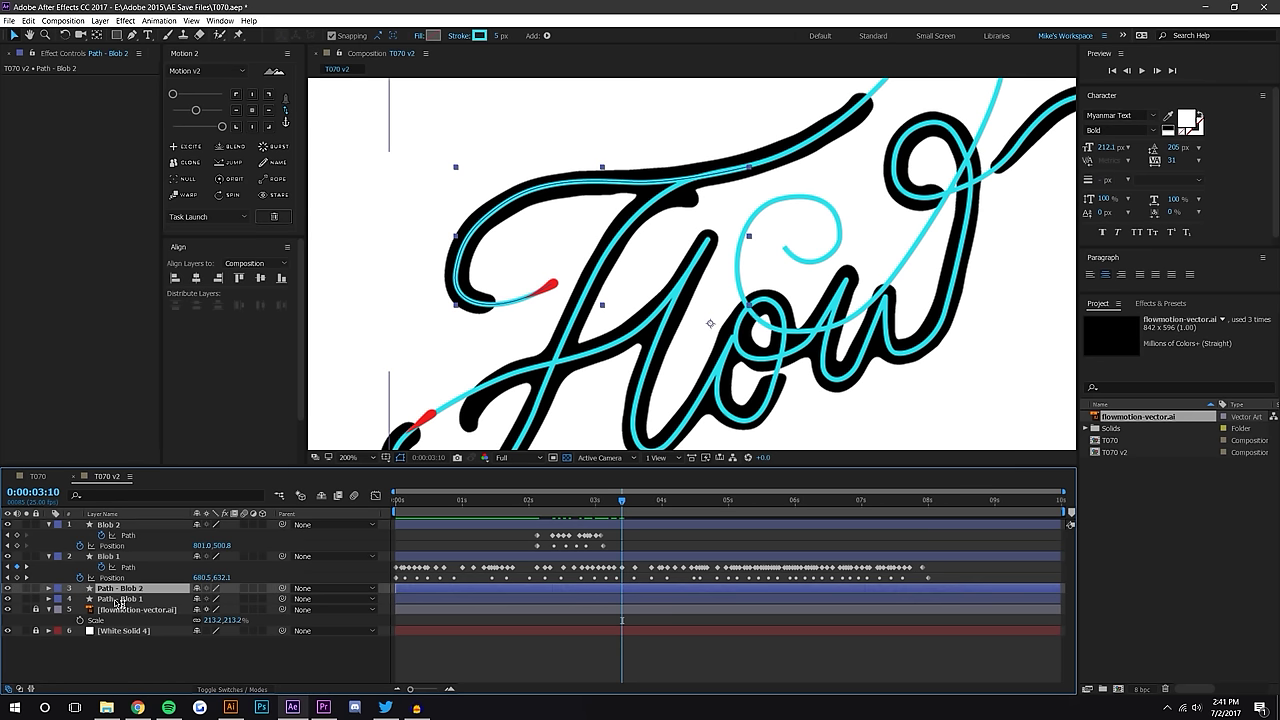
key(Delete)
click(117, 588)
key(Delete)
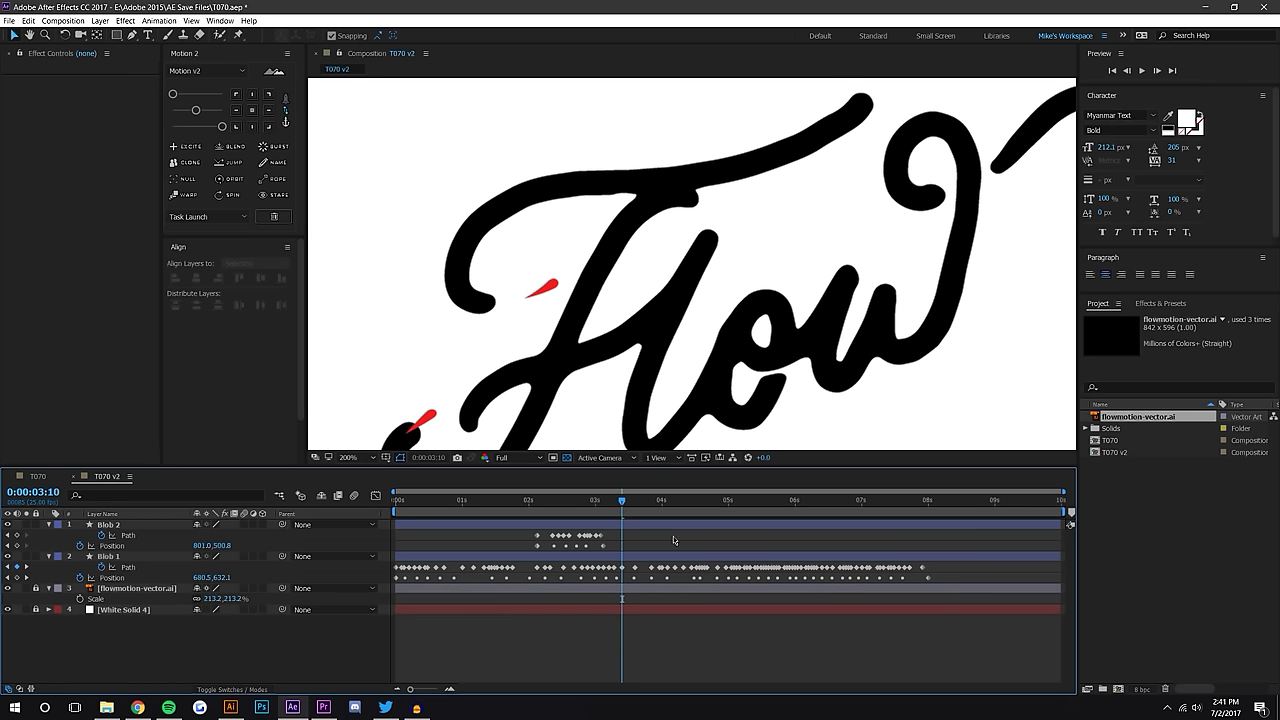
Hide the flowmotion-vector.ai lettering and enable motion blur for the composition and all its layers
scroll(656, 388, down, 2)
click(7, 589)
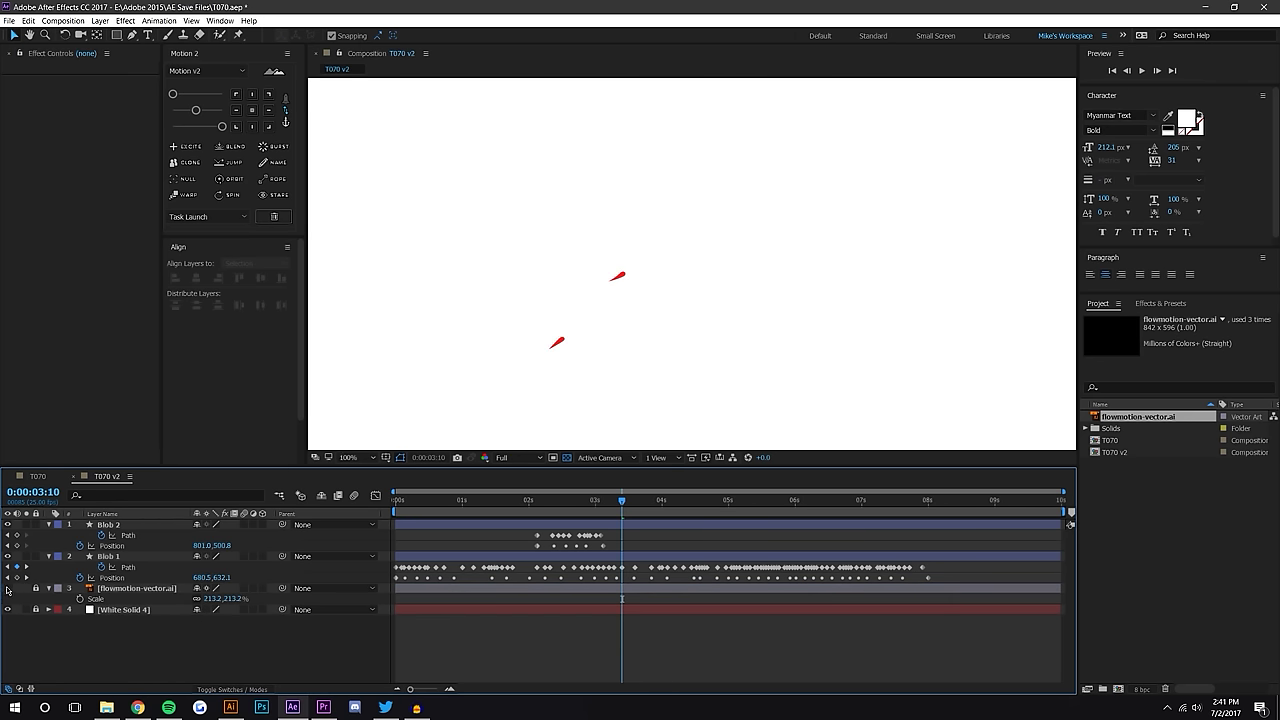
drag(622, 510, 341, 502)
click(353, 495)
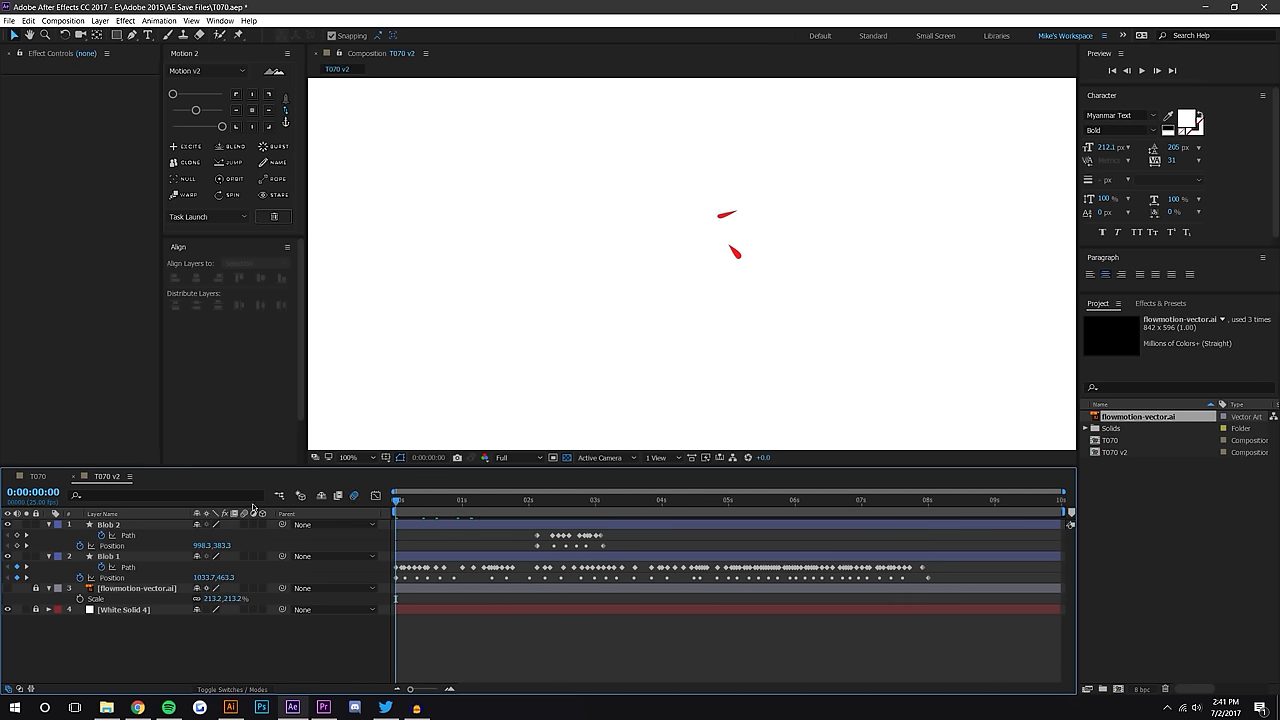
drag(245, 525, 244, 636)
Preview the motion-blurred blob animation from the start and return to 0:00:02:02
click(1141, 70)
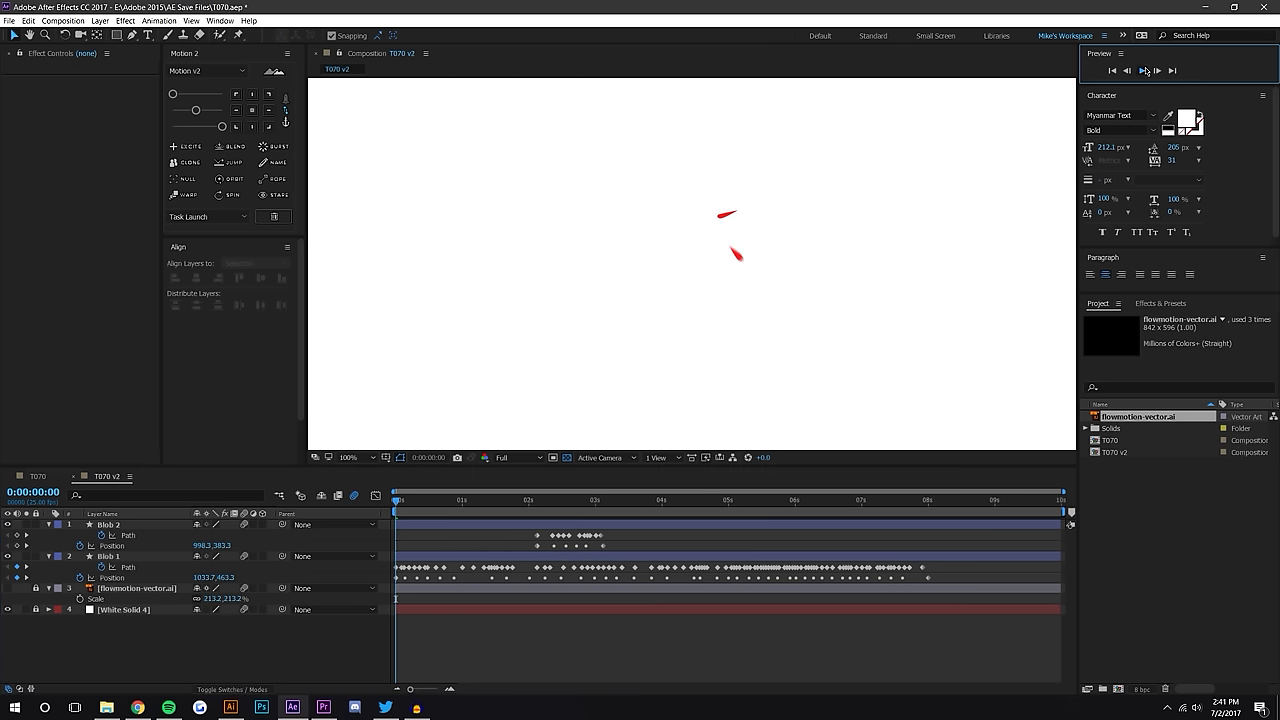
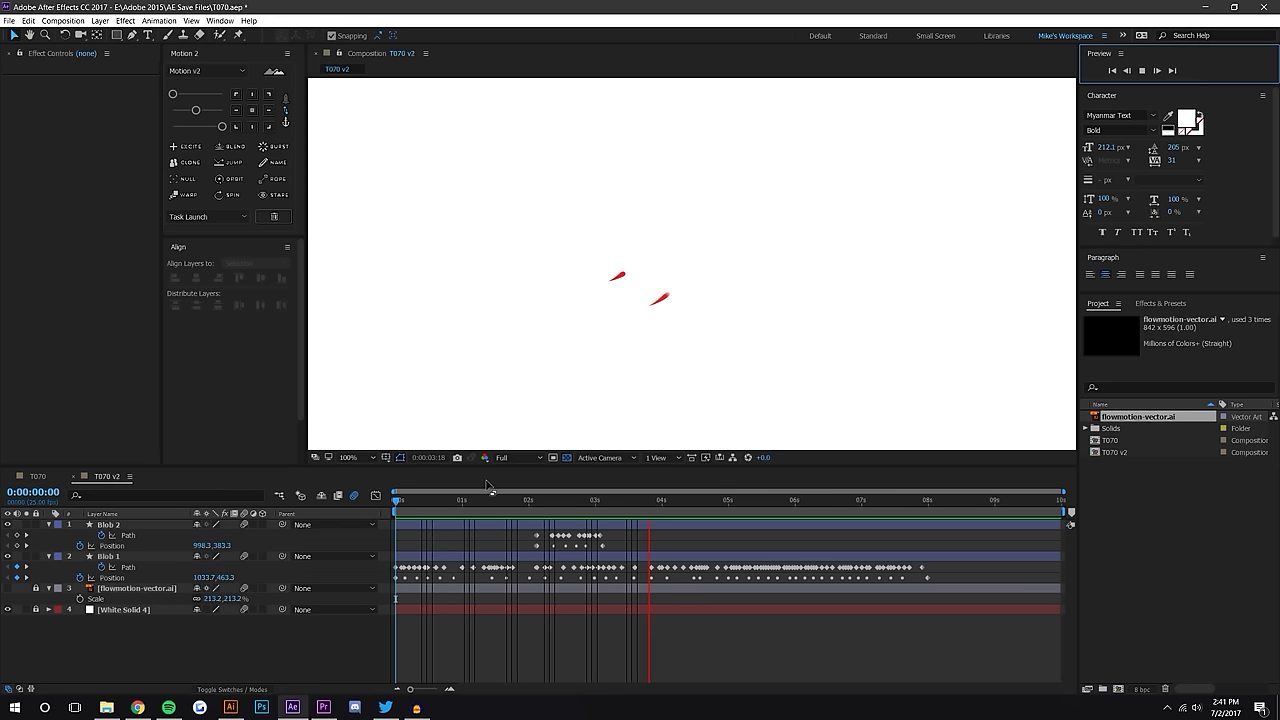
click(534, 502)
mouse_move(534, 504)
mouse_down()
mouse_move(546, 504)
mouse_move(534, 504)
mouse_up()
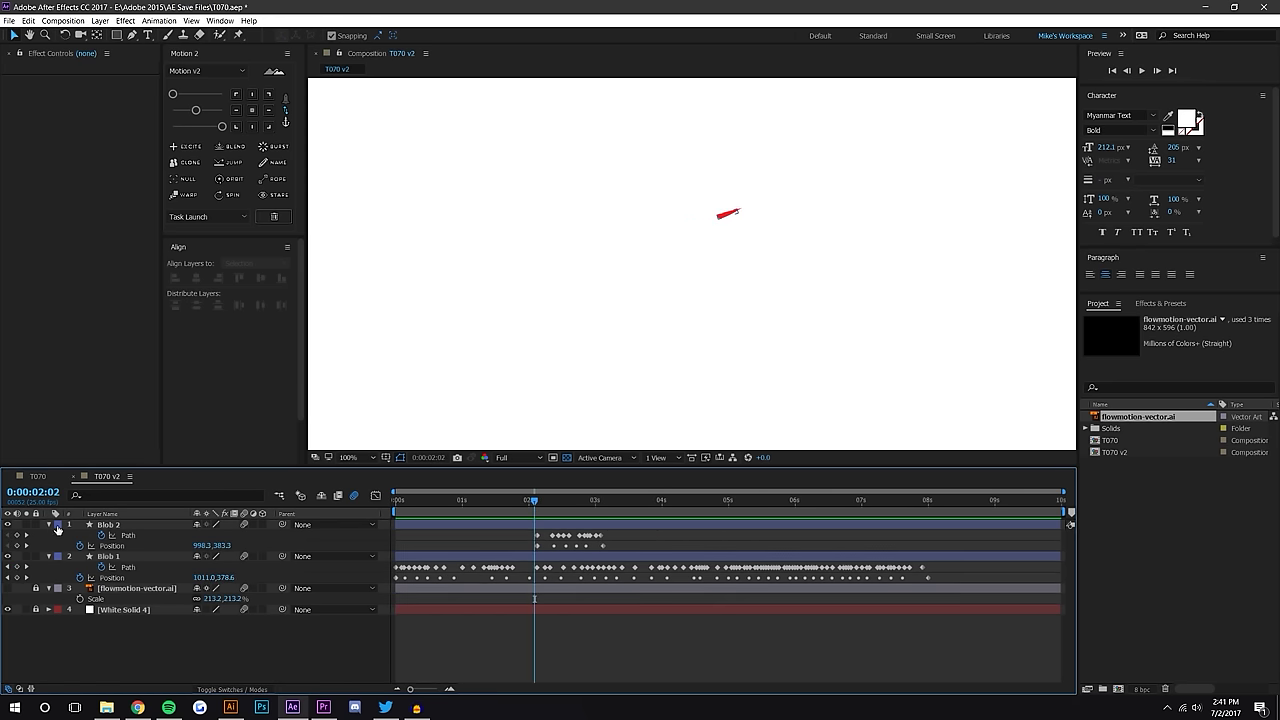
Show the flowmotion-vector.ai lettering again and check Blob 2's travel against it up to 0:00:03:10
click(8, 588)
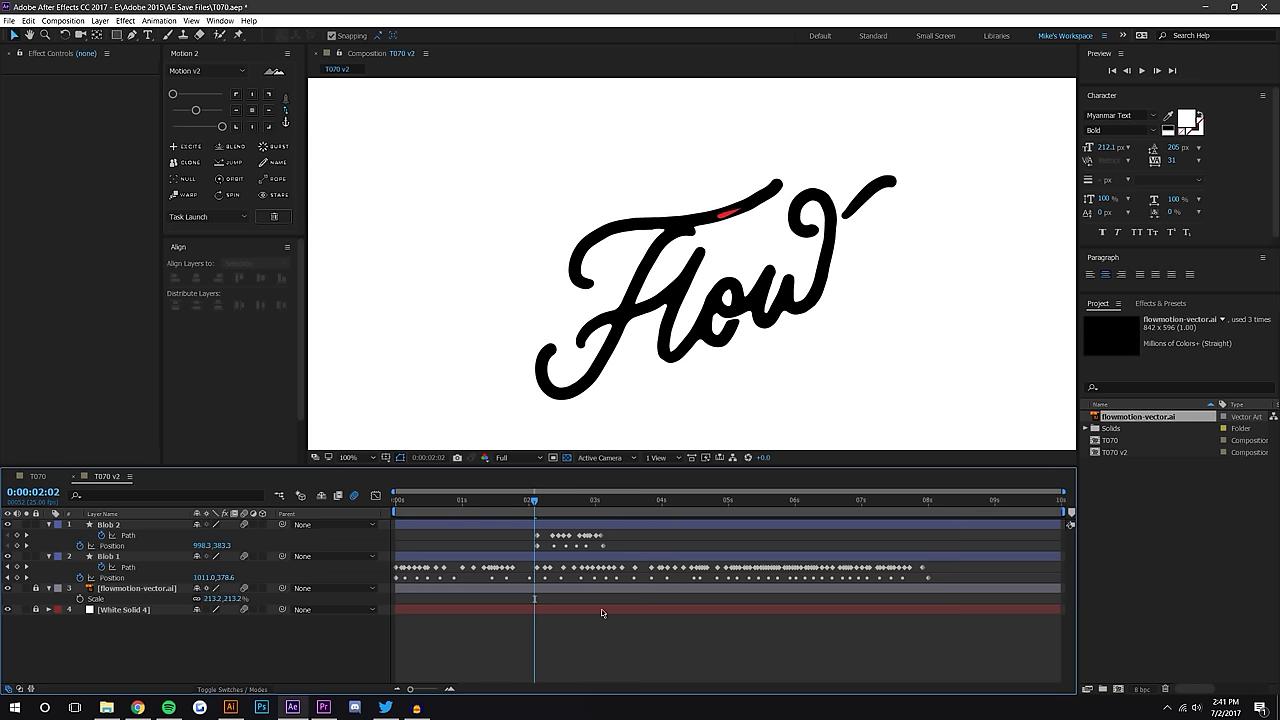
drag(537, 505, 623, 492)
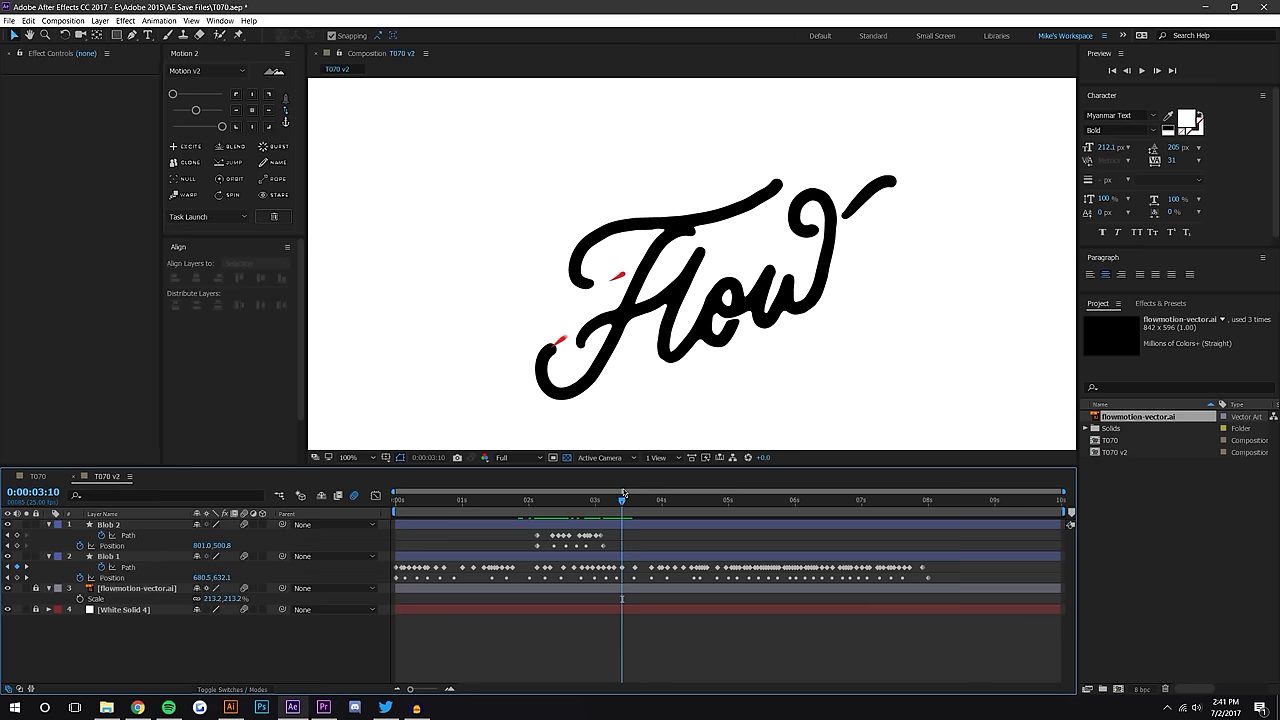
key(Home)
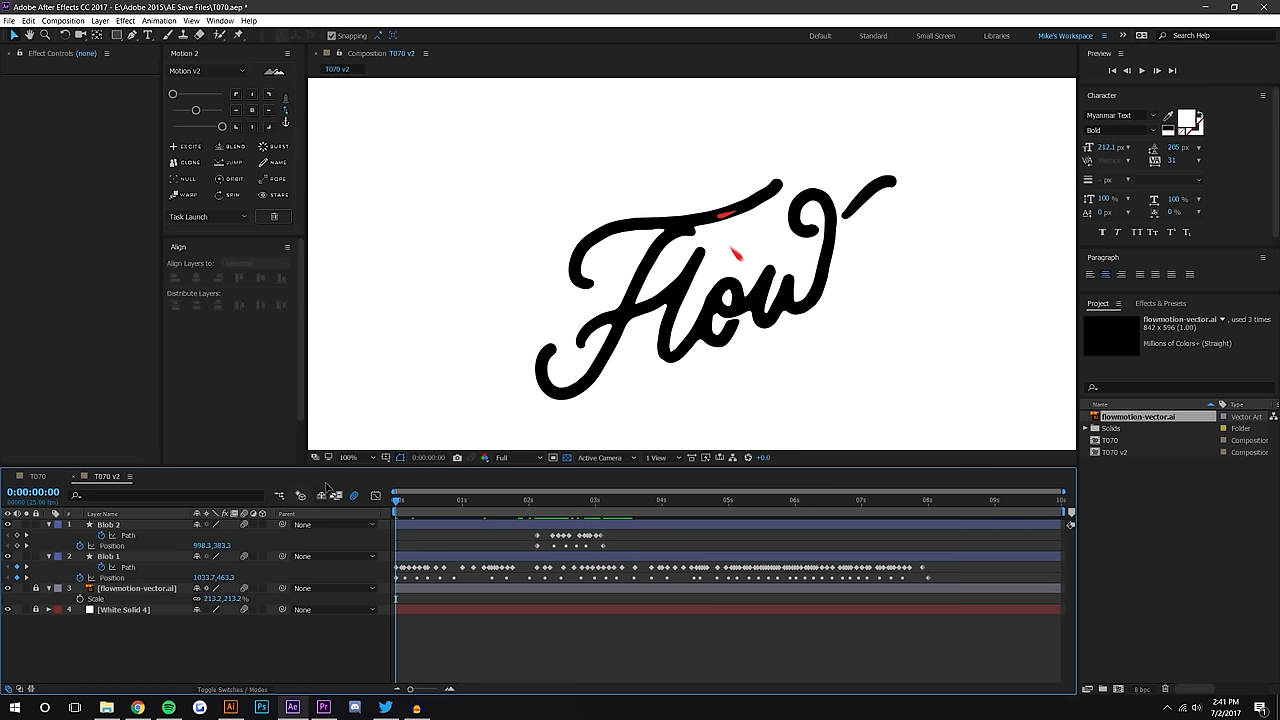
Go to 0:00:01:20, where Blob 1 nears the F's upper tip, and lock and collapse both blob layers
drag(405, 505, 515, 474)
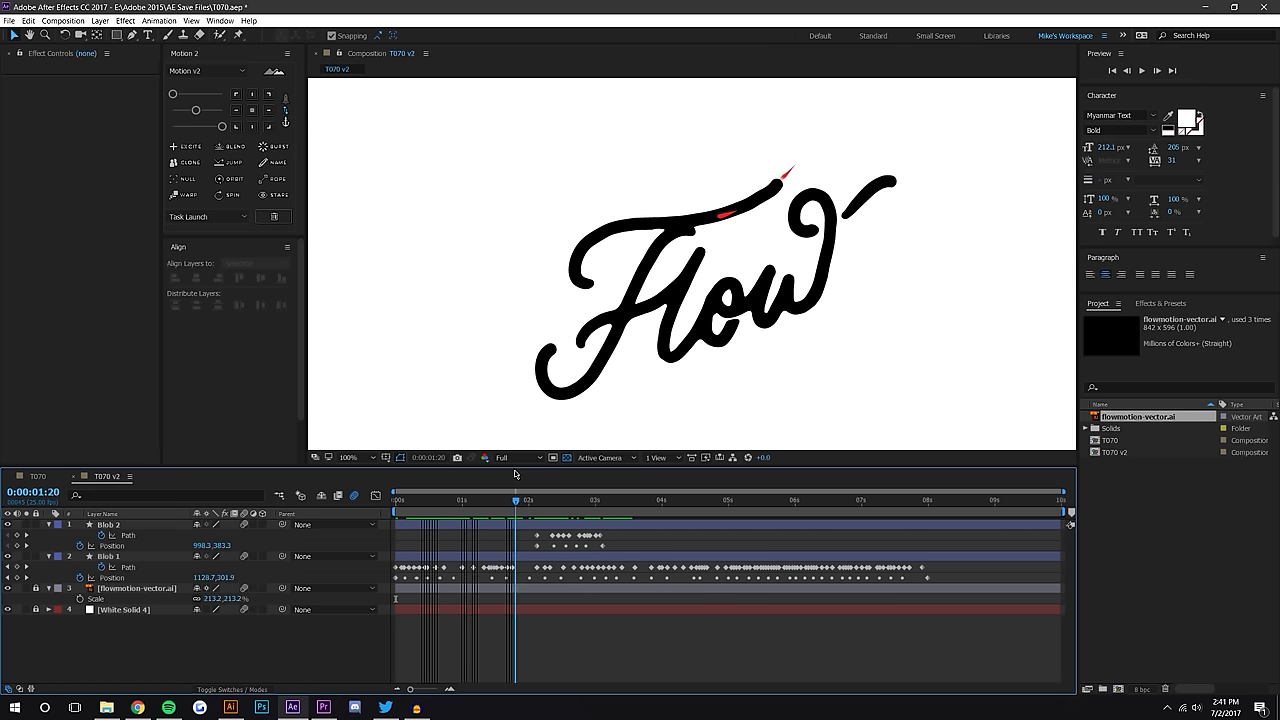
scroll(723, 295, up, 4)
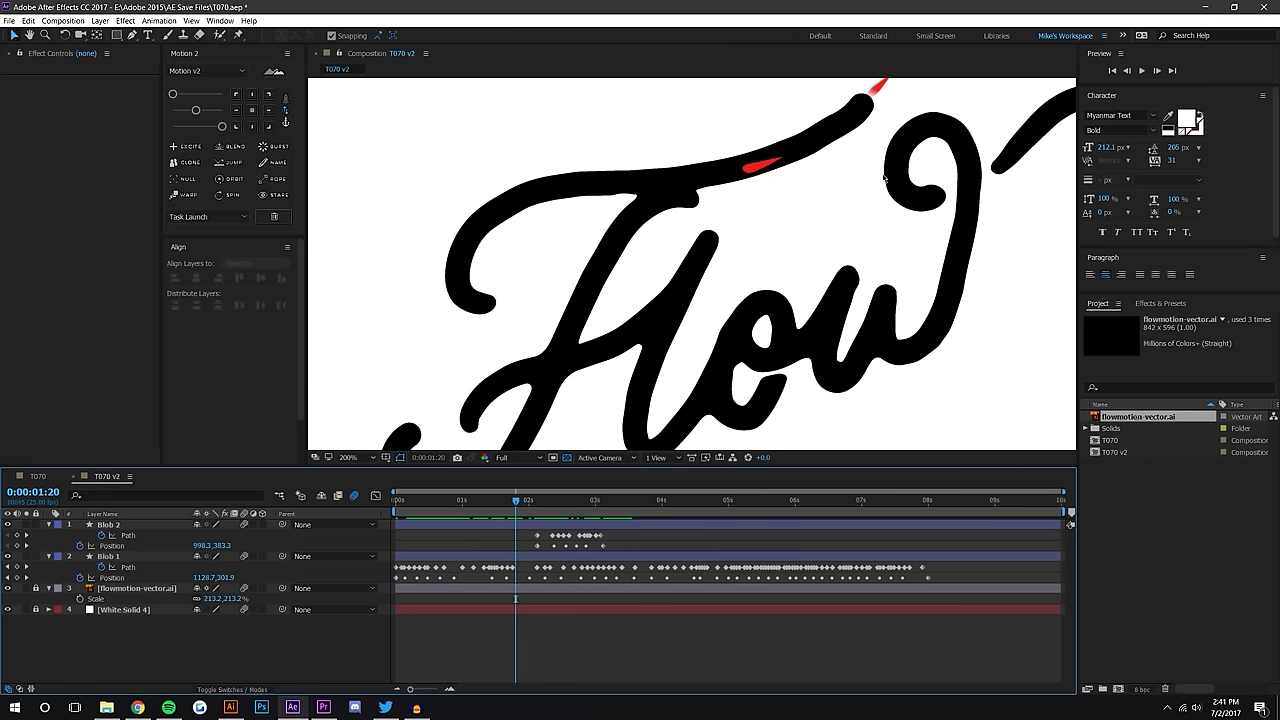
drag(723, 289, 601, 259)
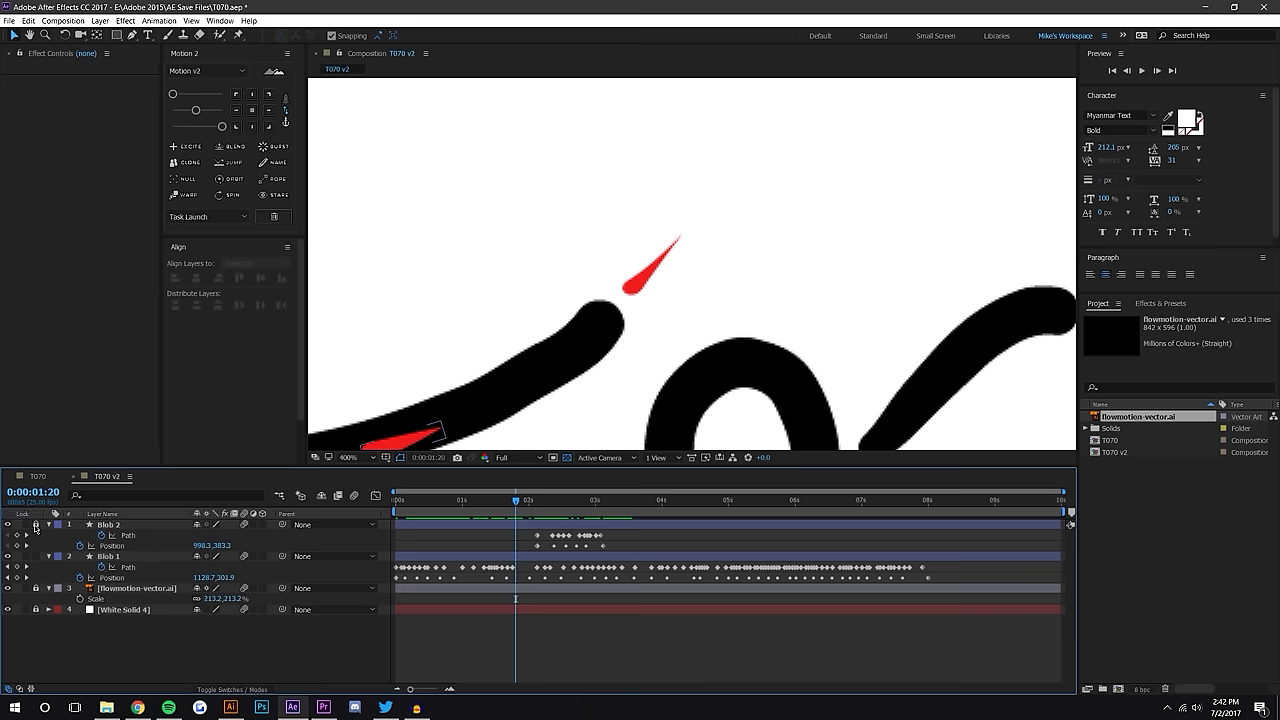
click(49, 556)
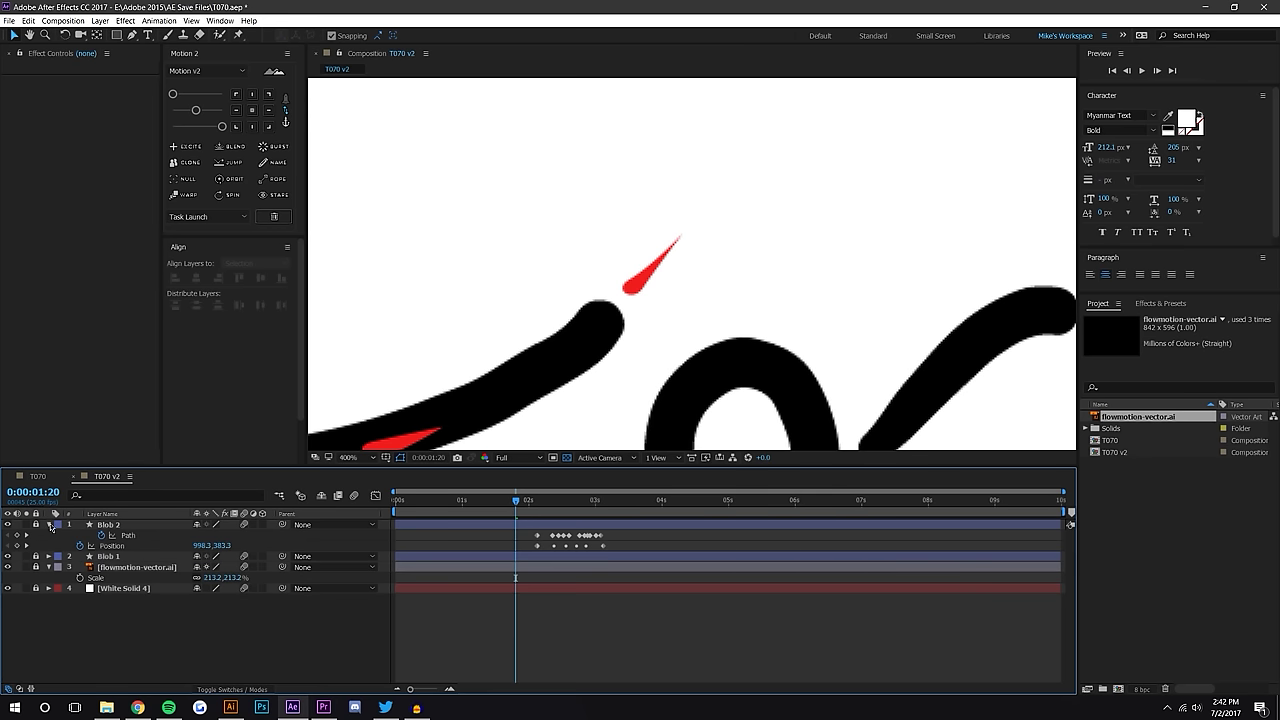
click(49, 524)
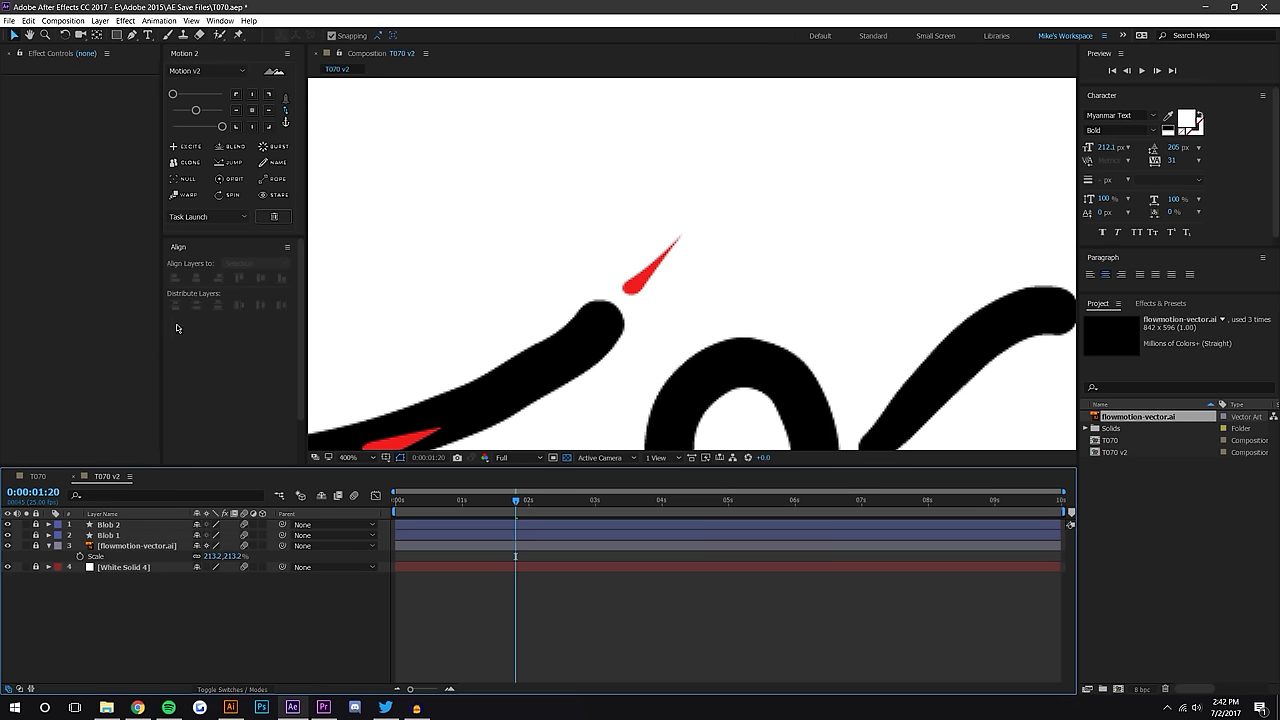
Draw a closed, wavy freeform shape with orange fill F3961C above the red teardrop near the F's tip
click(132, 36)
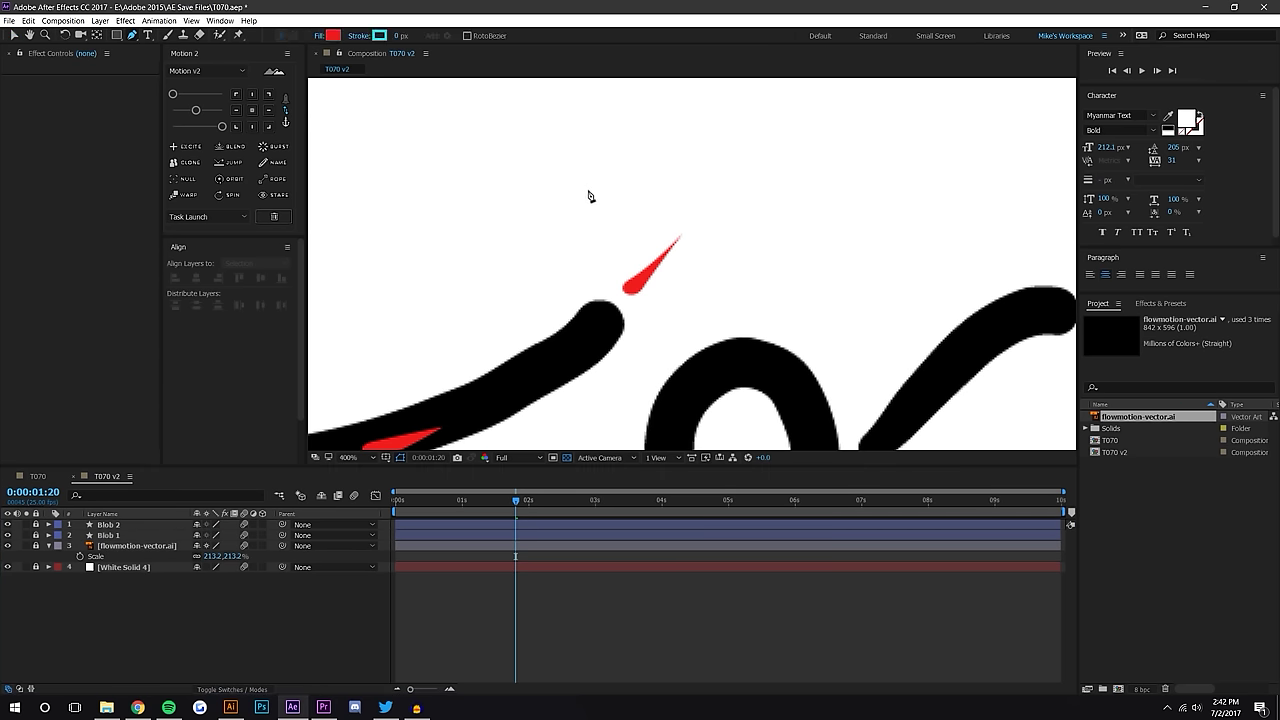
click(334, 36)
drag(1043, 244, 1036, 325)
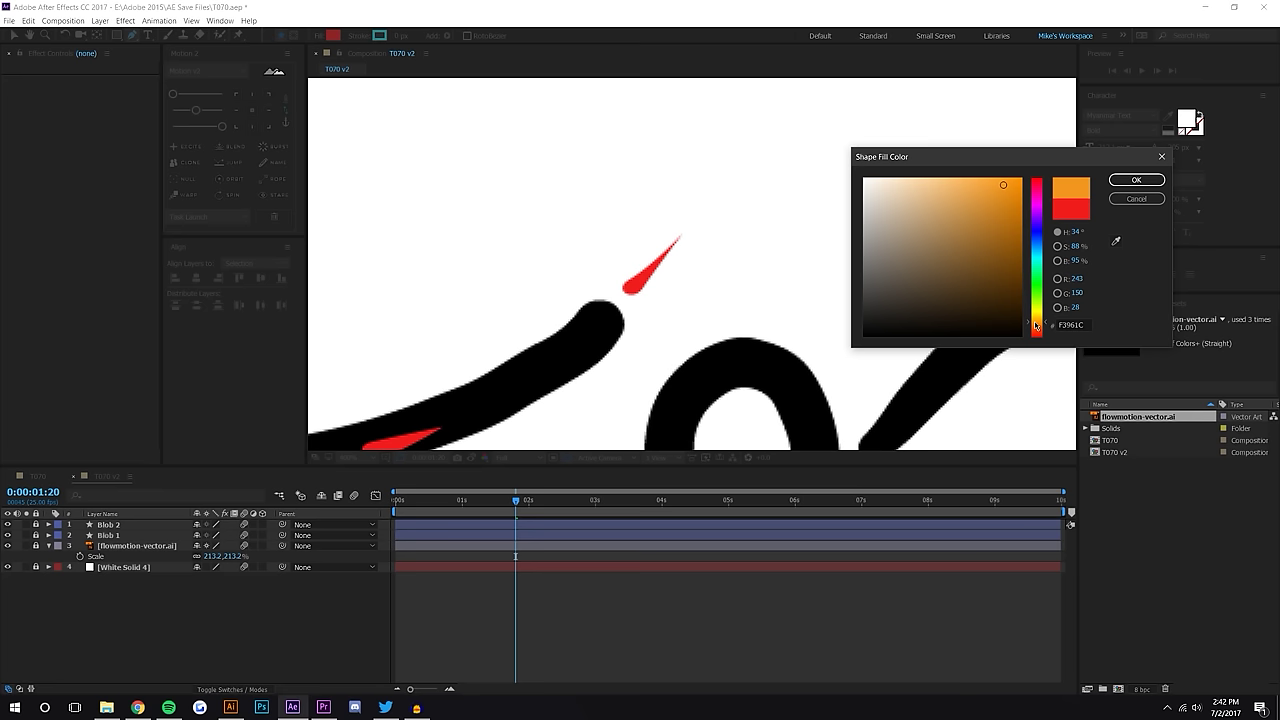
click(1136, 180)
drag(586, 166, 648, 136)
drag(640, 153, 587, 117)
drag(563, 140, 587, 170)
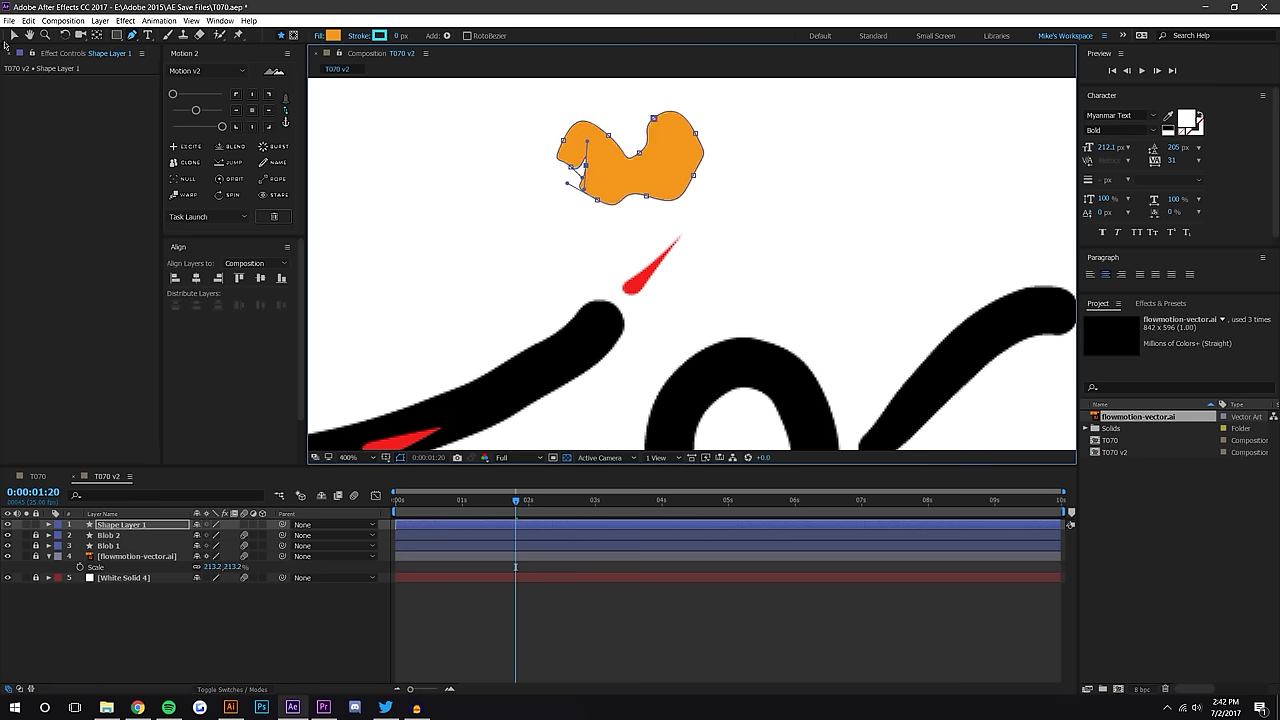
Select the orange shape layer and move it over the red teardrop beside the end of the F's top stroke
click(13, 36)
click(178, 525)
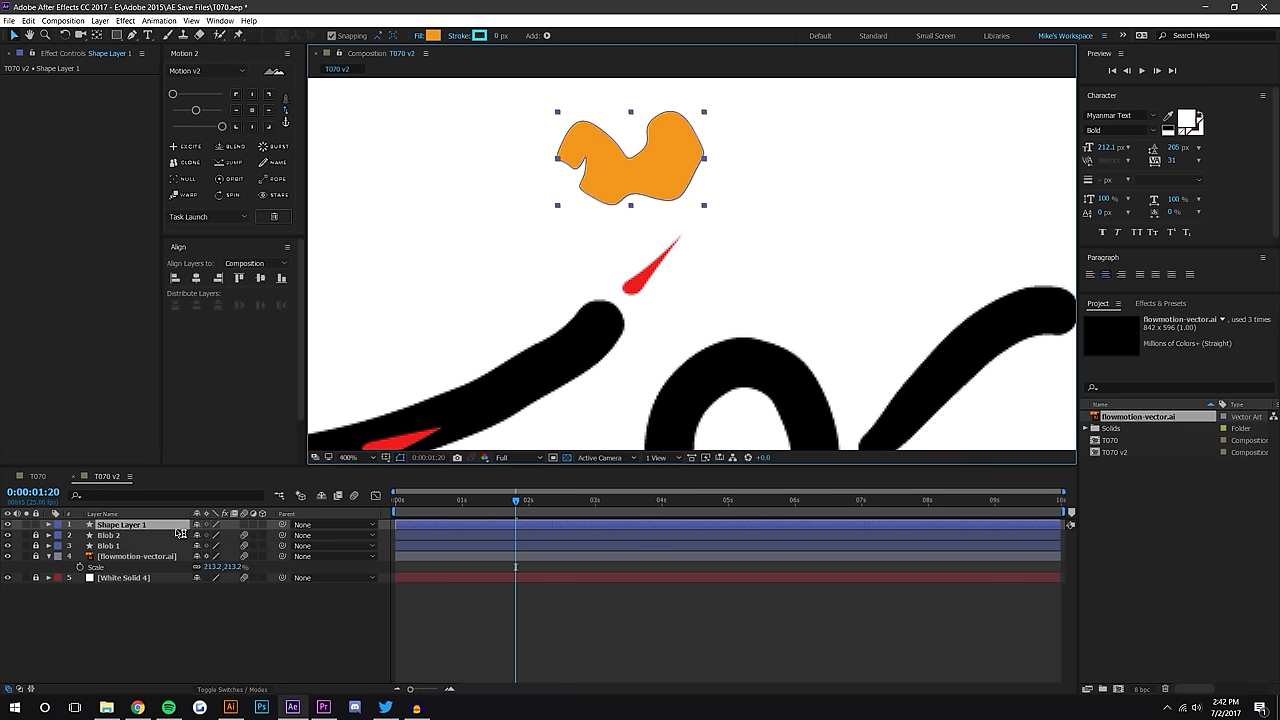
drag(622, 200, 816, 196)
scroll(609, 288, up, 1)
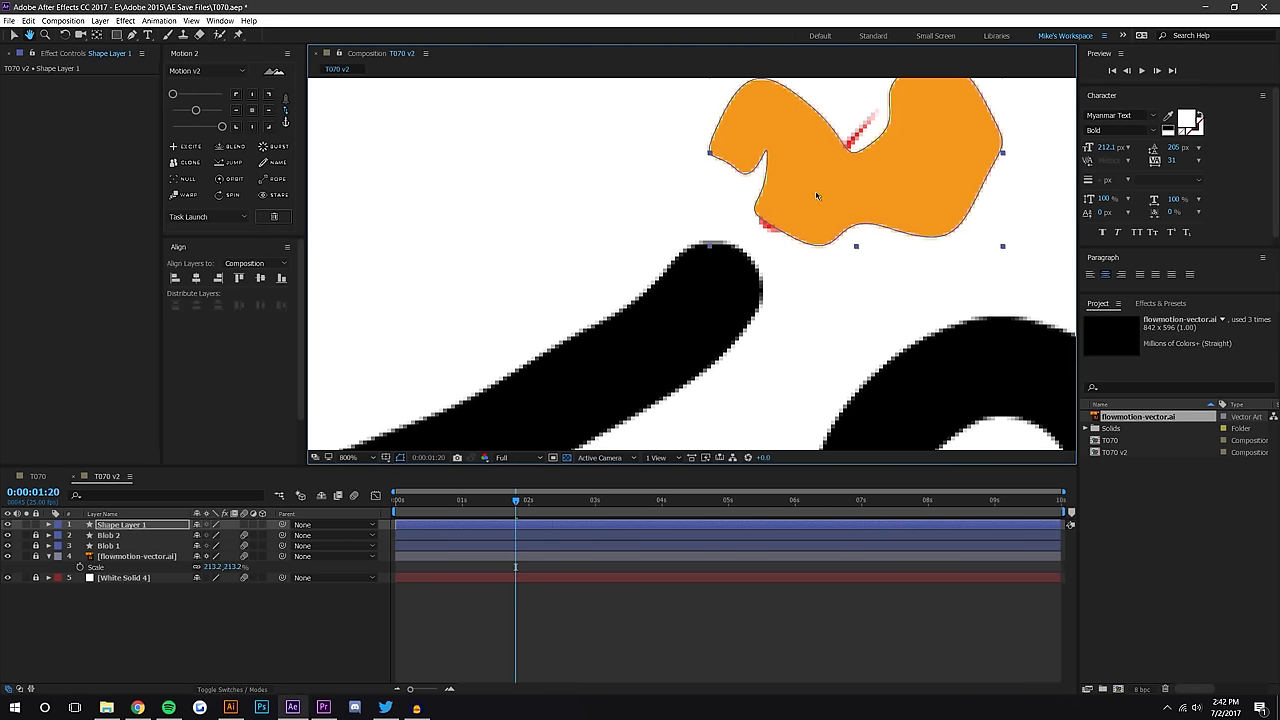
Rename the orange shape layer Blob Reveal
right_click(148, 525)
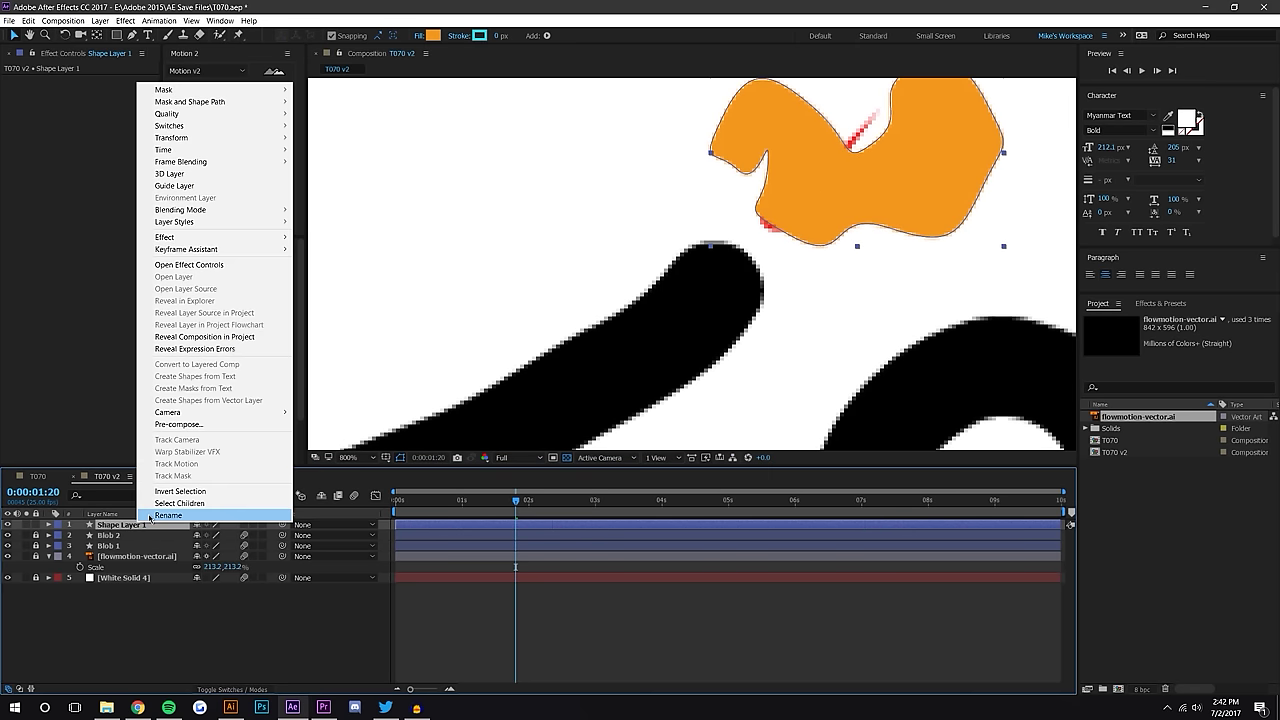
click(150, 518)
text(Blob)
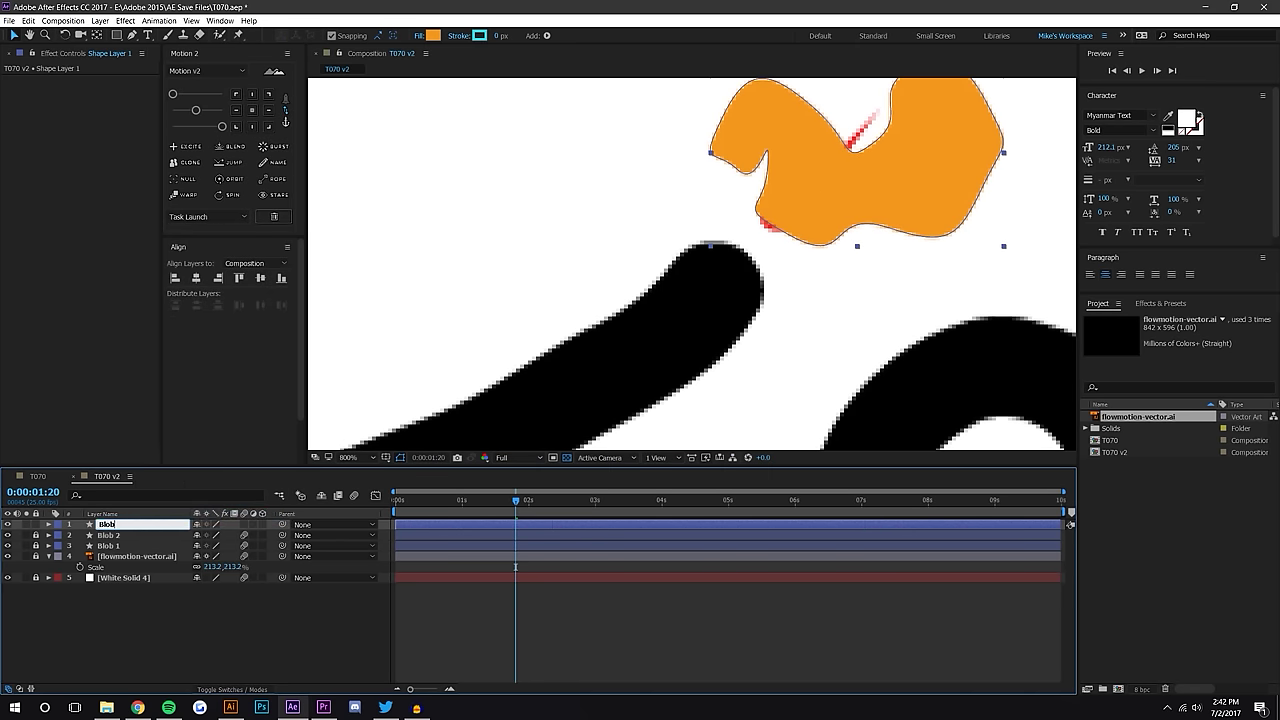
text( Reveal)
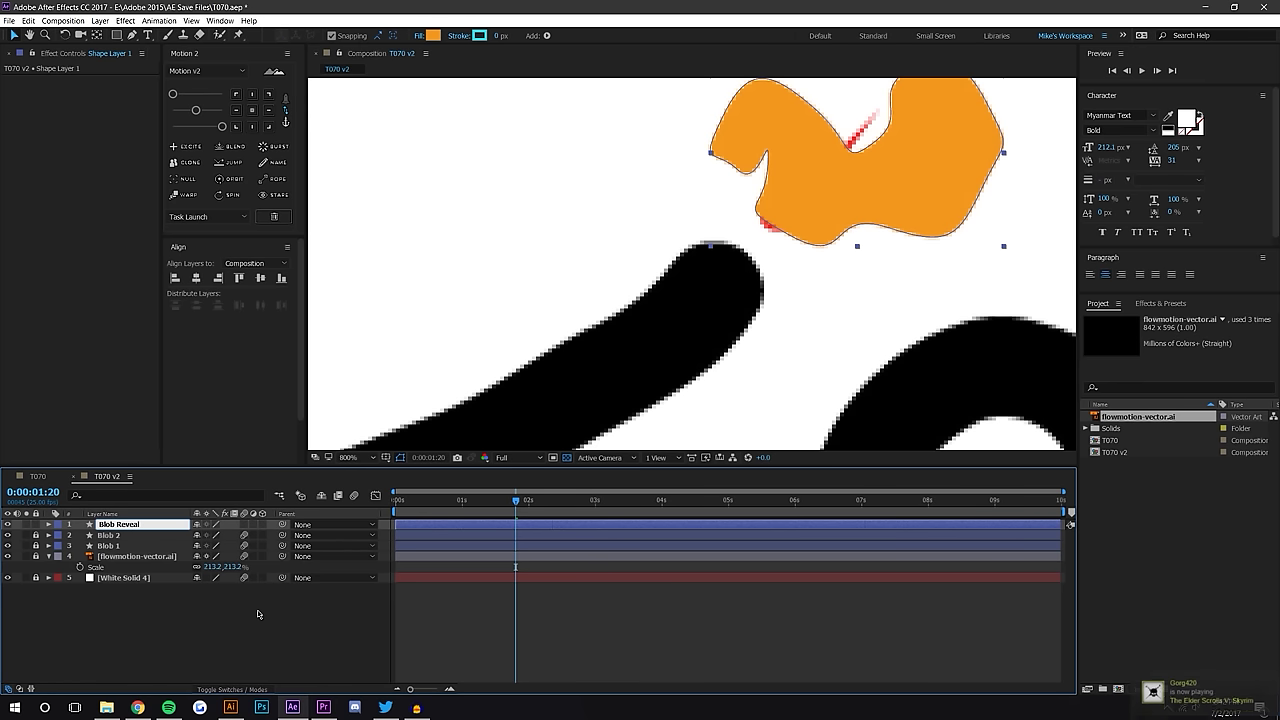
Name the orange shape layer Blob Reveal and set a keyframe on its path at 0:00:01:20
key(Return)
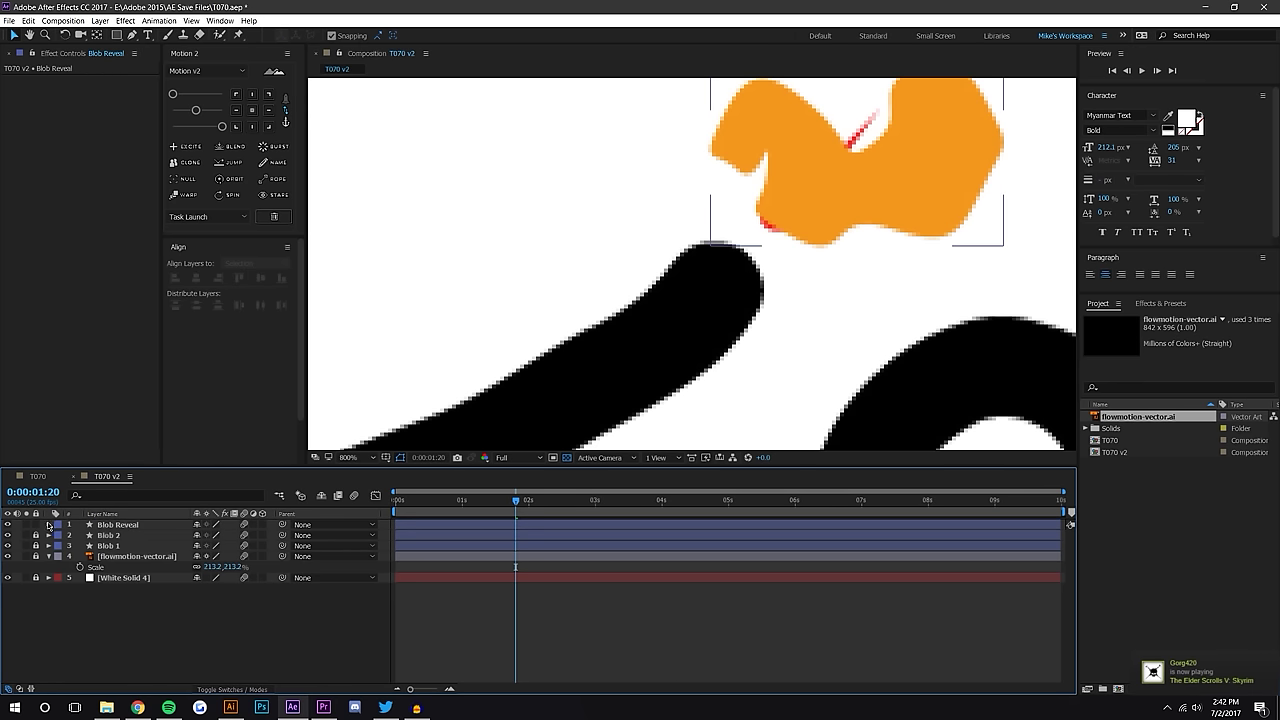
click(49, 525)
click(59, 535)
click(70, 546)
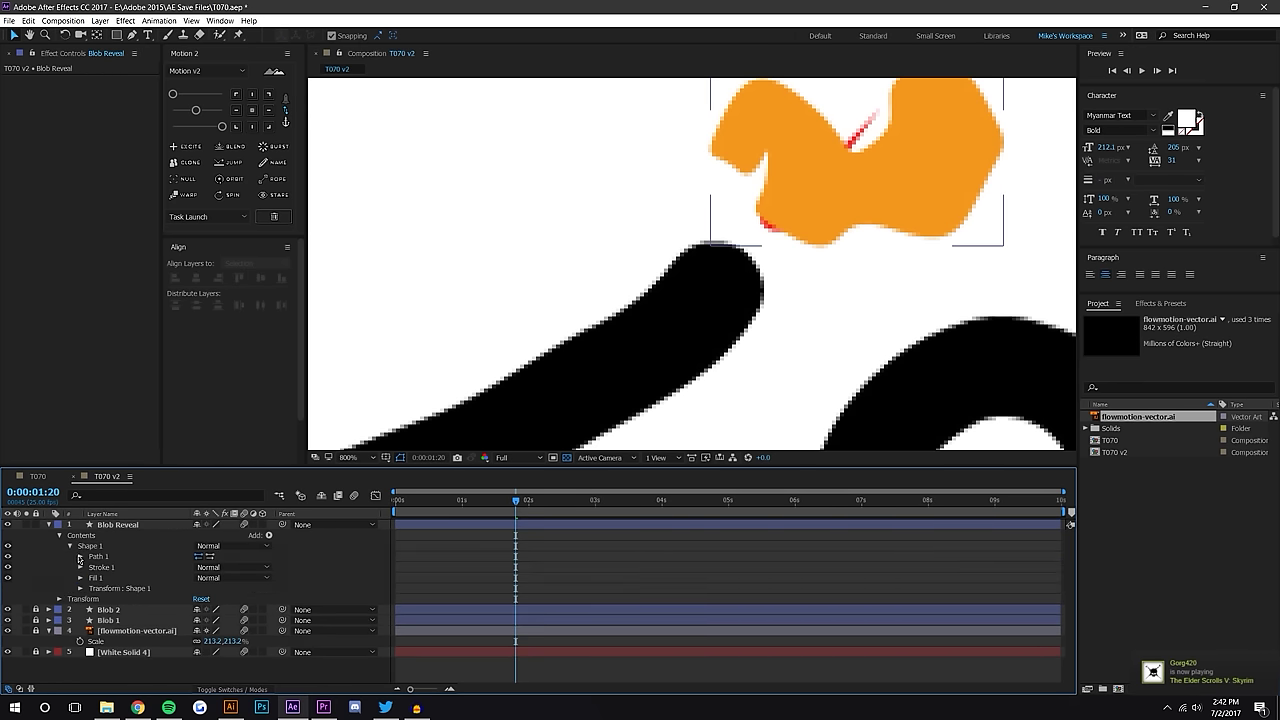
click(81, 556)
click(101, 567)
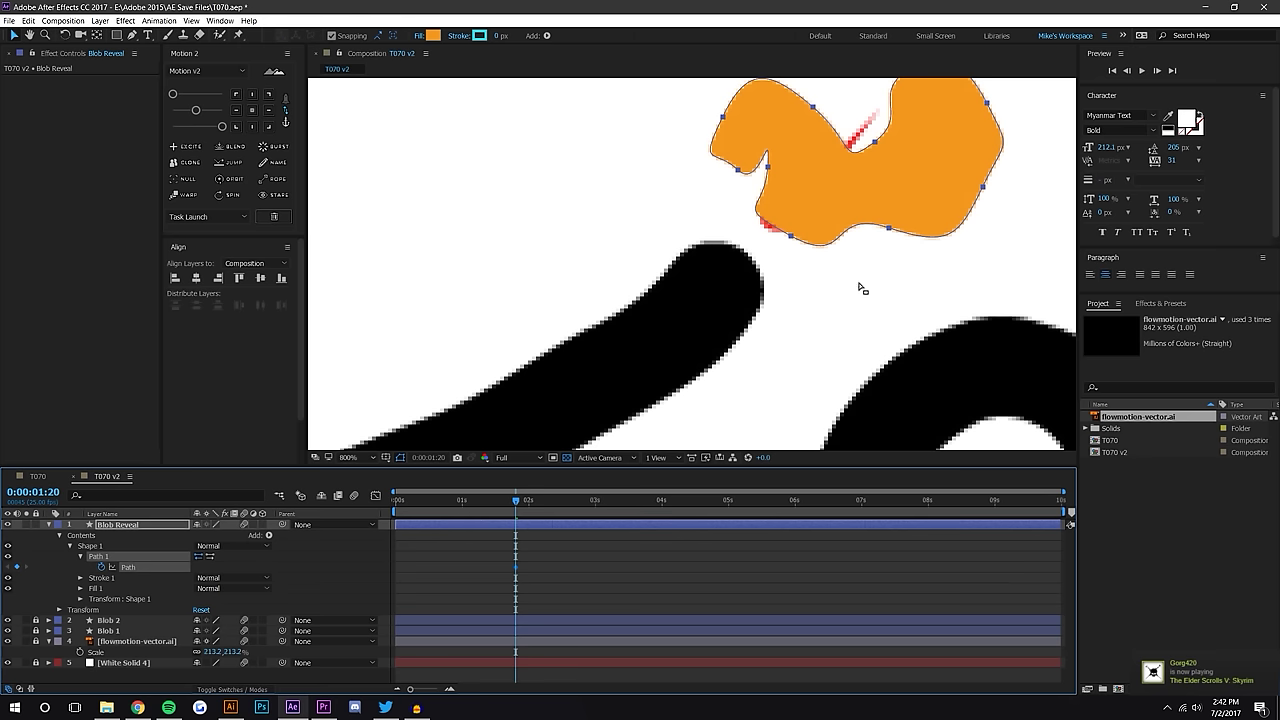
At 0:00:01:21, pull the orange blob's two lower-left path points down over the tip of the black stroke
drag(518, 502, 520, 501)
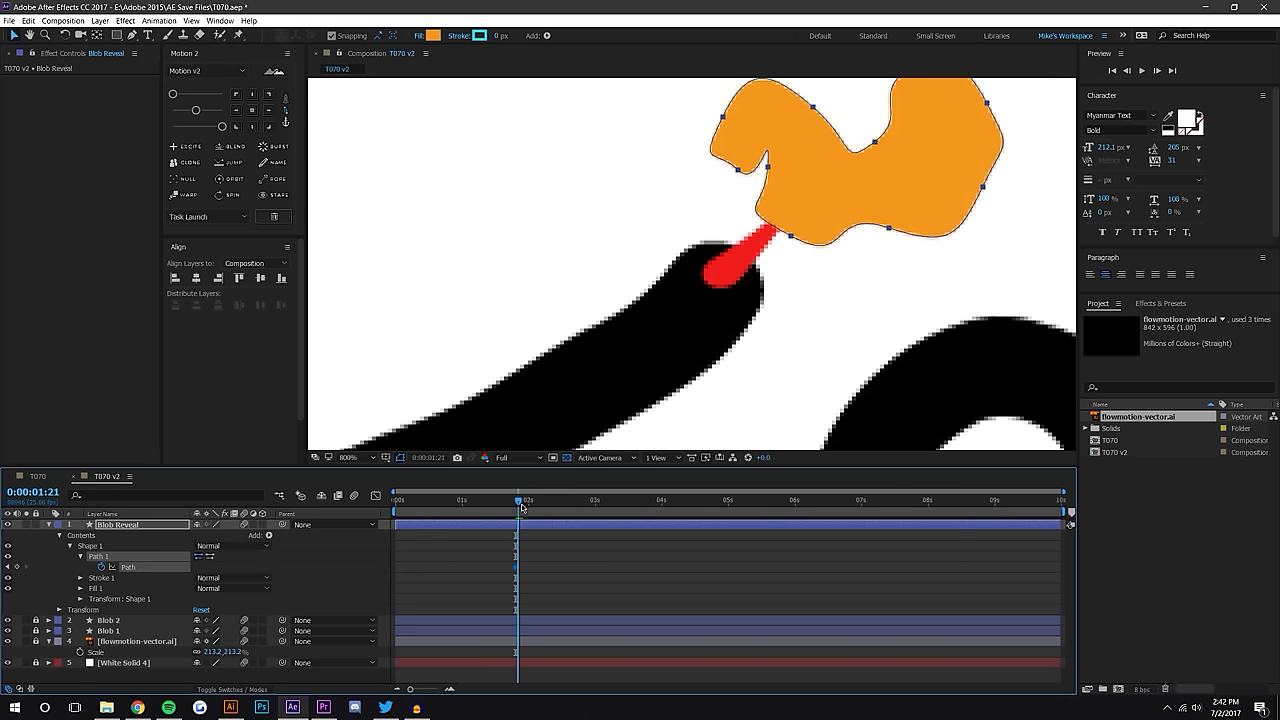
click(791, 237)
double_click(791, 240)
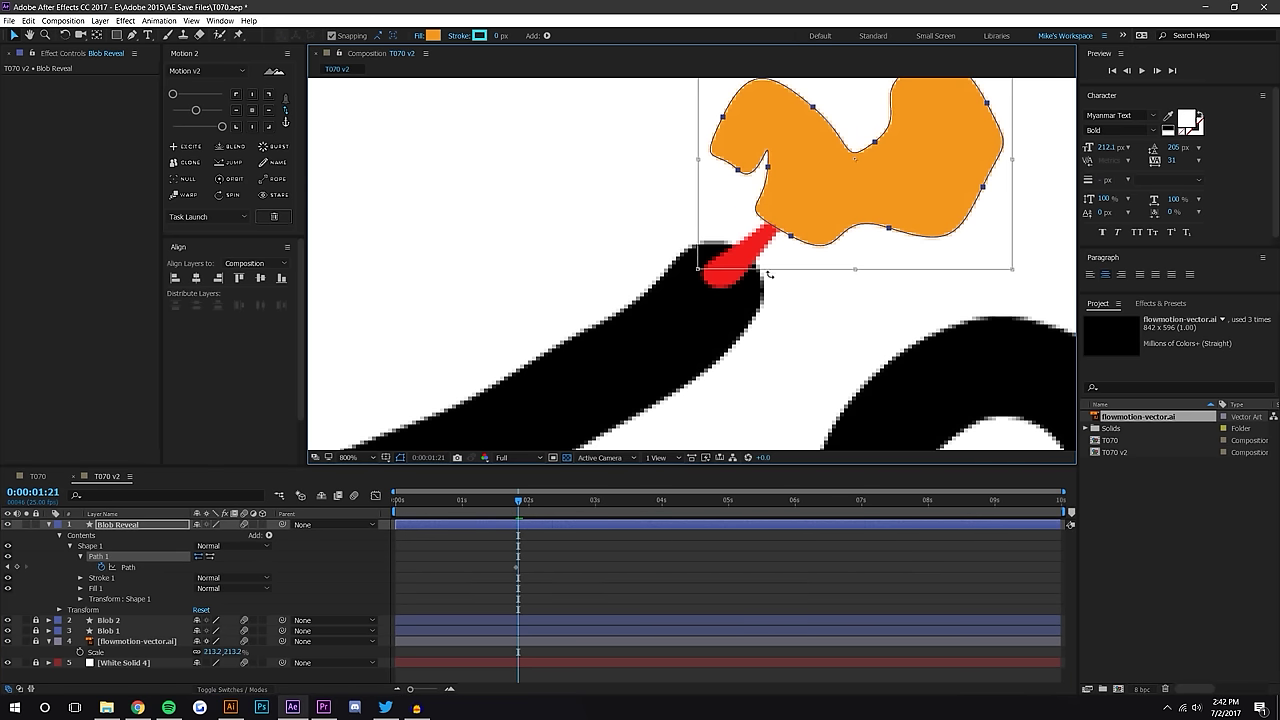
click(847, 205)
drag(791, 240, 760, 328)
drag(706, 297, 769, 250)
drag(759, 329, 744, 331)
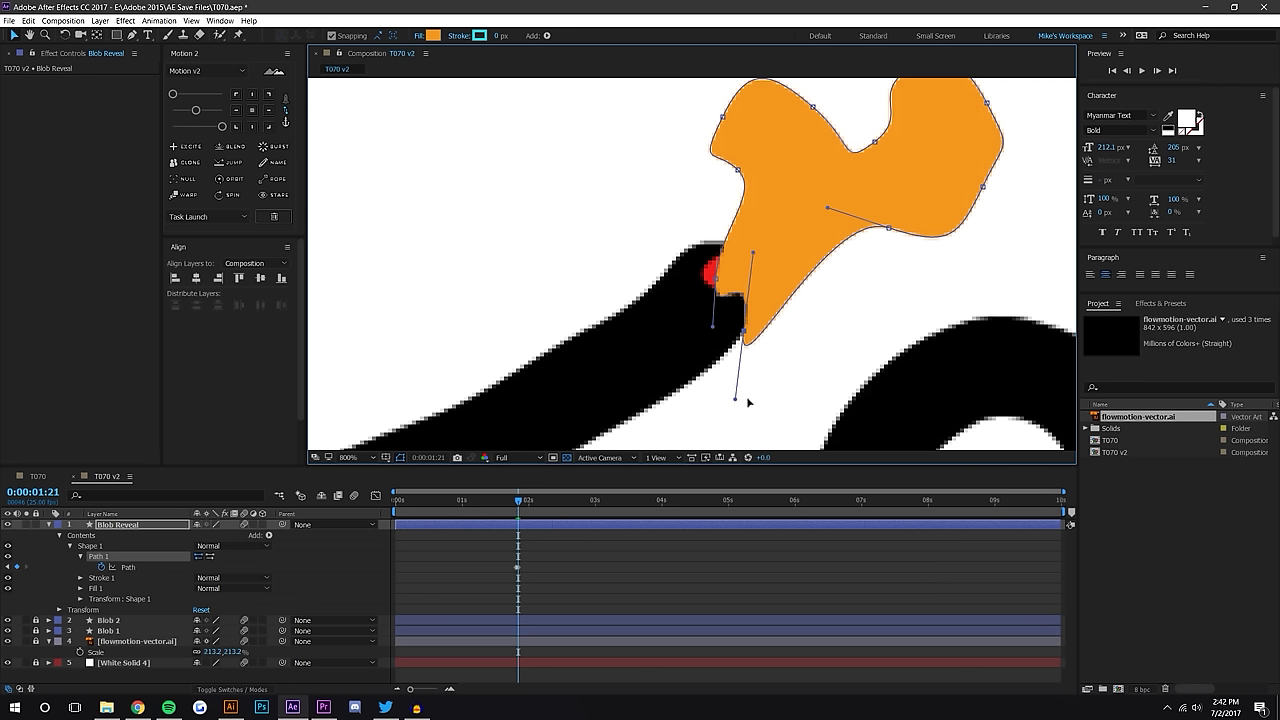
Reposition the two points at the stroke tip and angle their handles so the blob's edge curves across the black stroke
drag(735, 398, 773, 394)
drag(716, 279, 683, 300)
mouse_move(680, 347)
mouse_down()
mouse_move(714, 336)
mouse_move(702, 290)
mouse_move(724, 326)
mouse_up()
drag(713, 258, 726, 274)
drag(743, 338, 733, 352)
drag(720, 298, 745, 275)
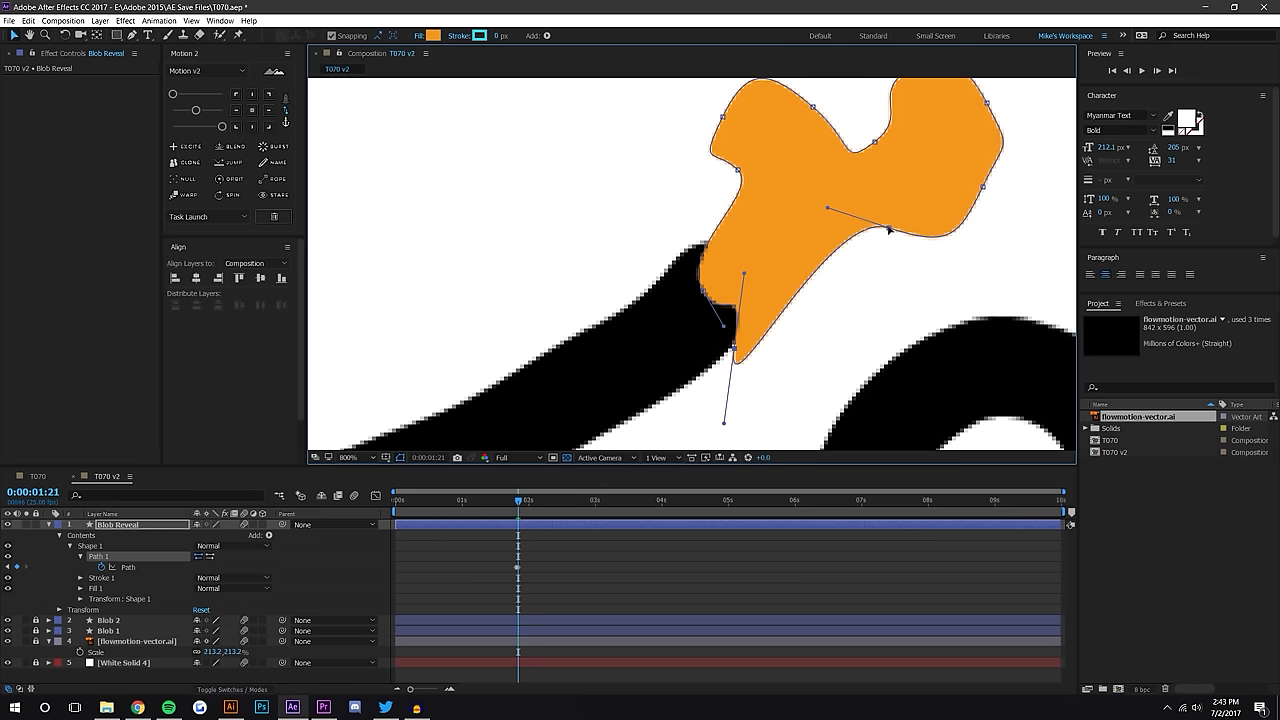
Lower the blob's lower-right point and readjust the two stroke-tip points and handles to round the edge around the red drop
drag(888, 228, 884, 287)
drag(702, 290, 785, 266)
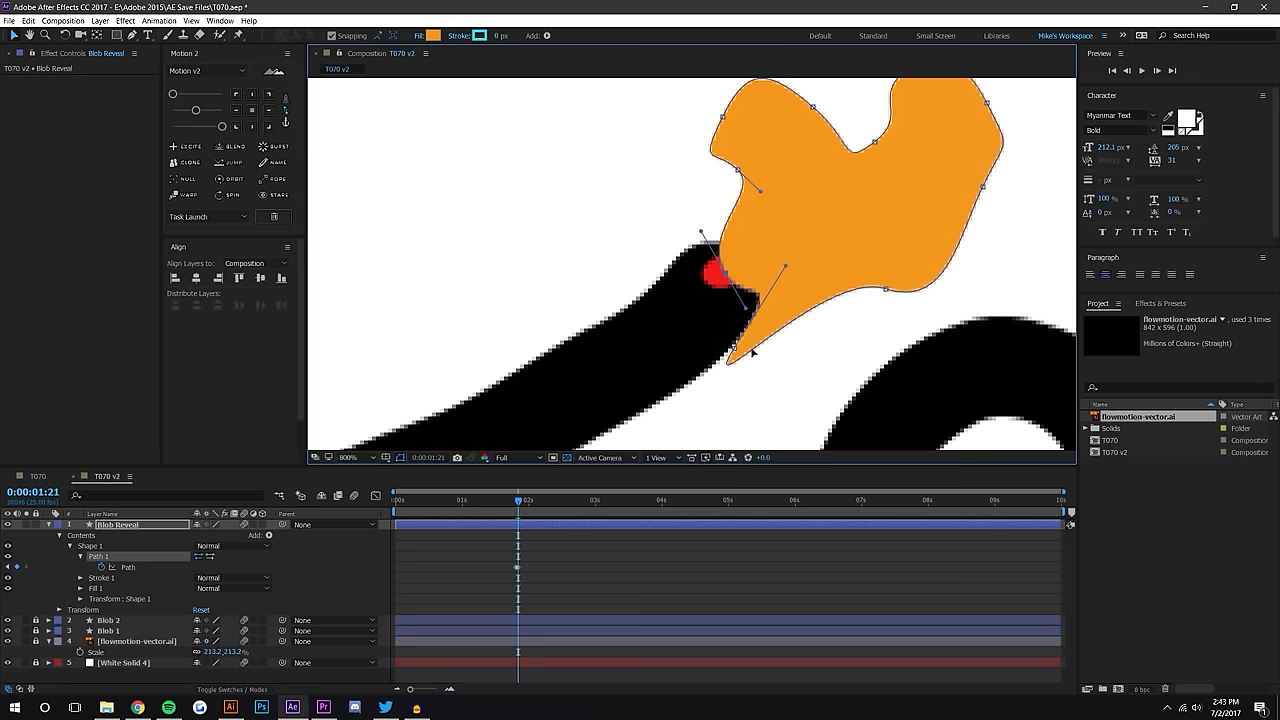
drag(736, 345, 737, 418)
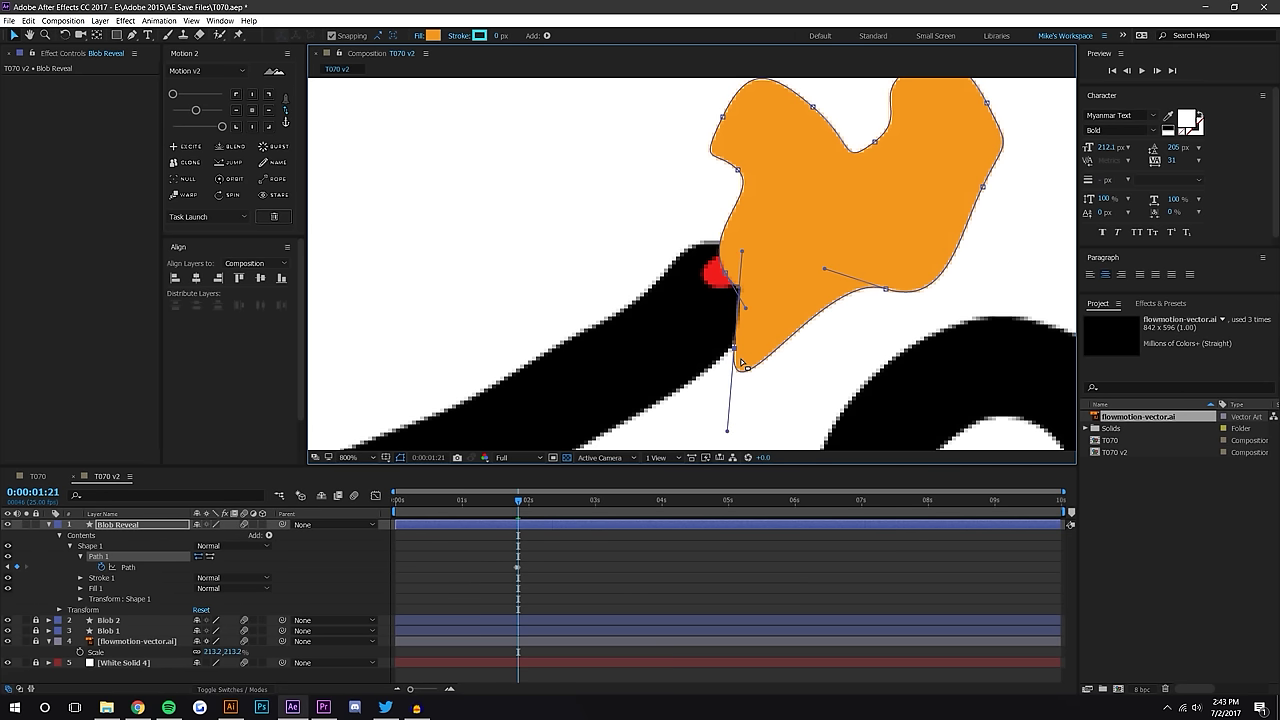
drag(757, 333, 773, 322)
drag(765, 231, 749, 229)
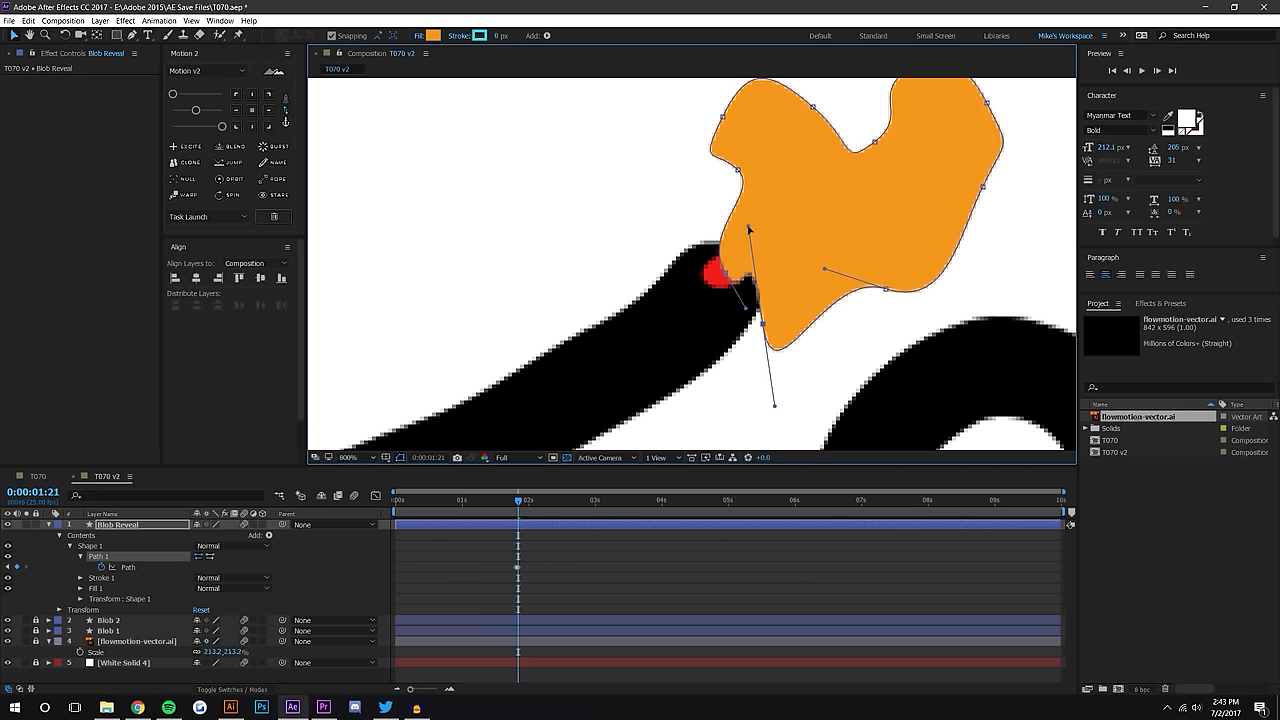
drag(725, 273, 730, 306)
Lower the Blob Reveal layer's opacity to 66% and display its keyframed path property
scroll(760, 258, down, 2)
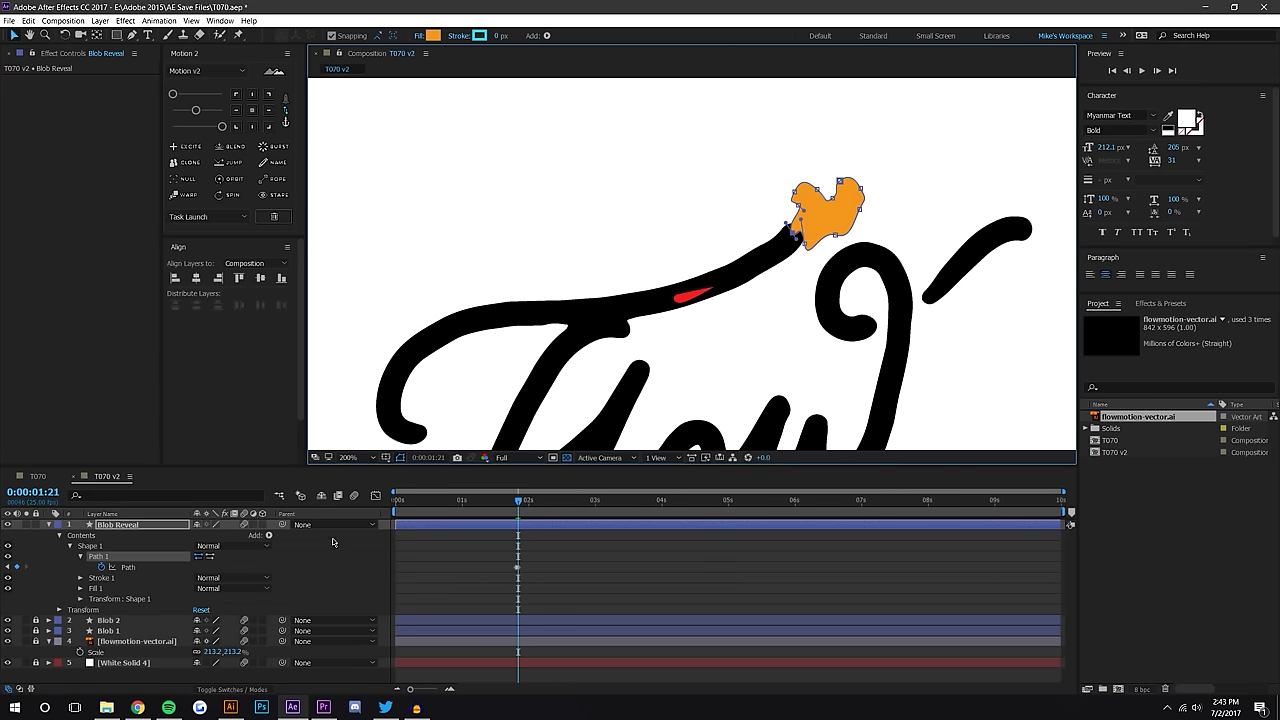
key(period)
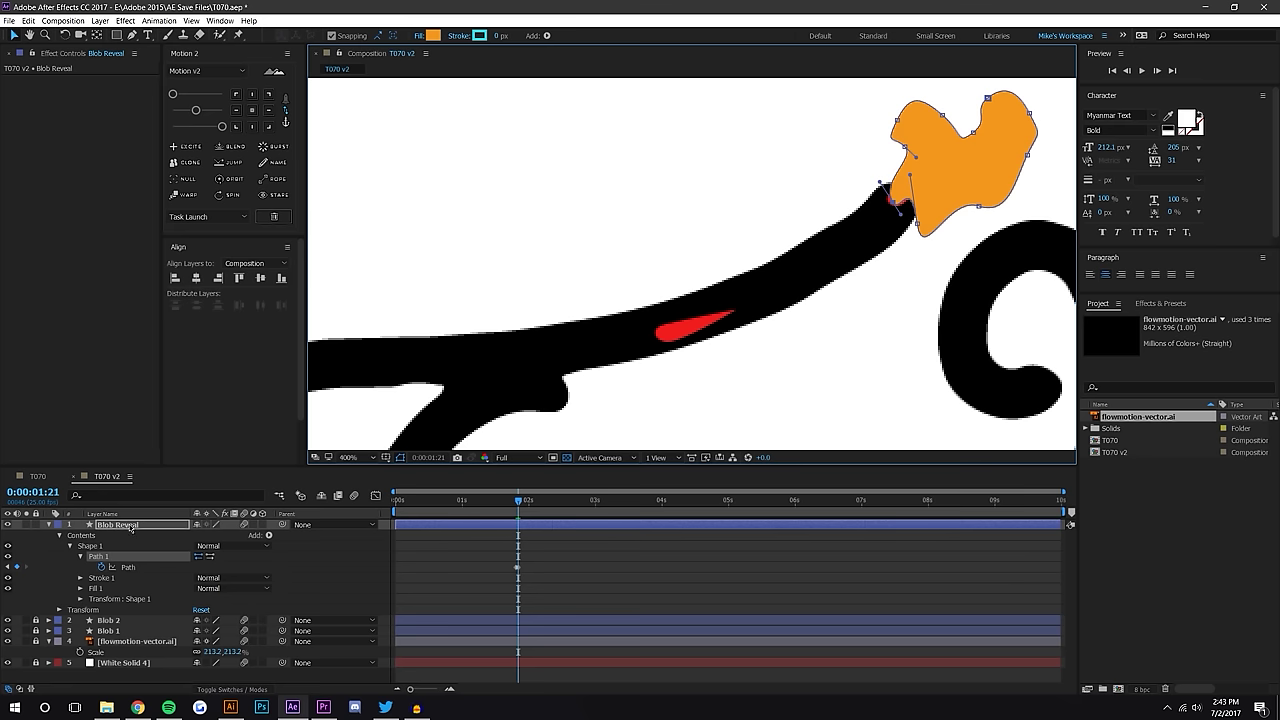
key(t)
drag(200, 535, 180, 535)
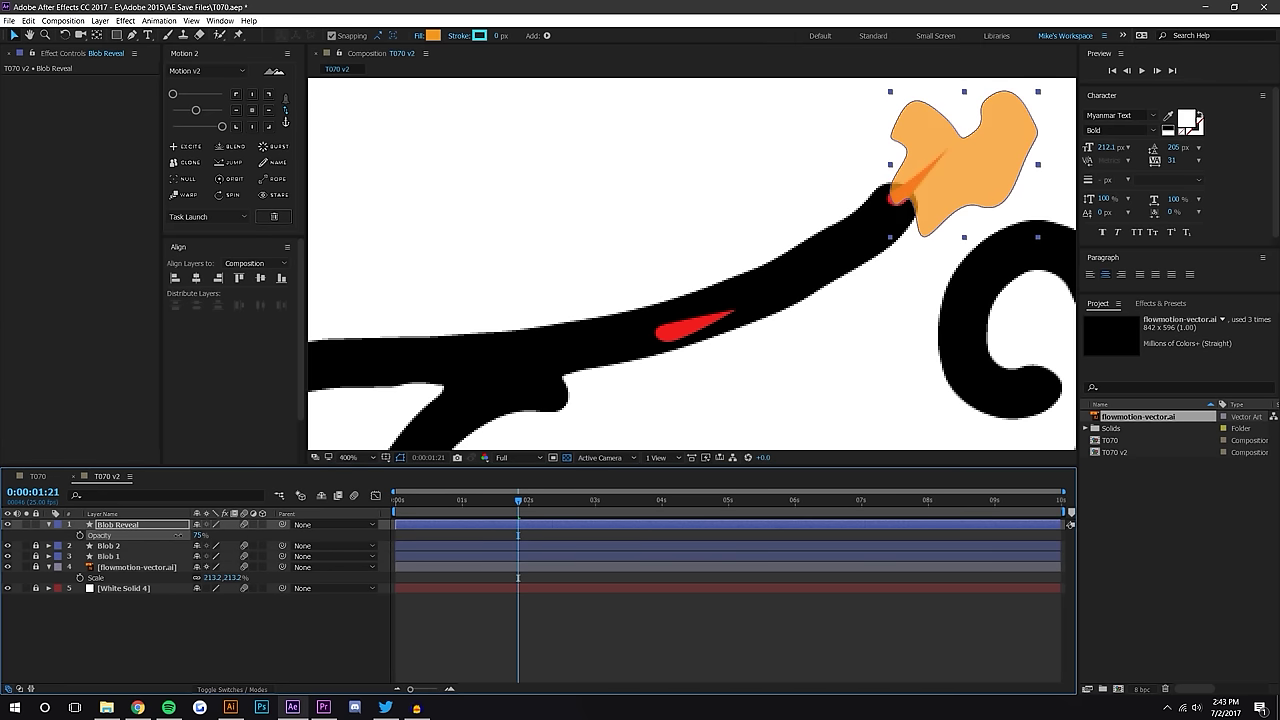
key(period)
drag(723, 259, 281, 364)
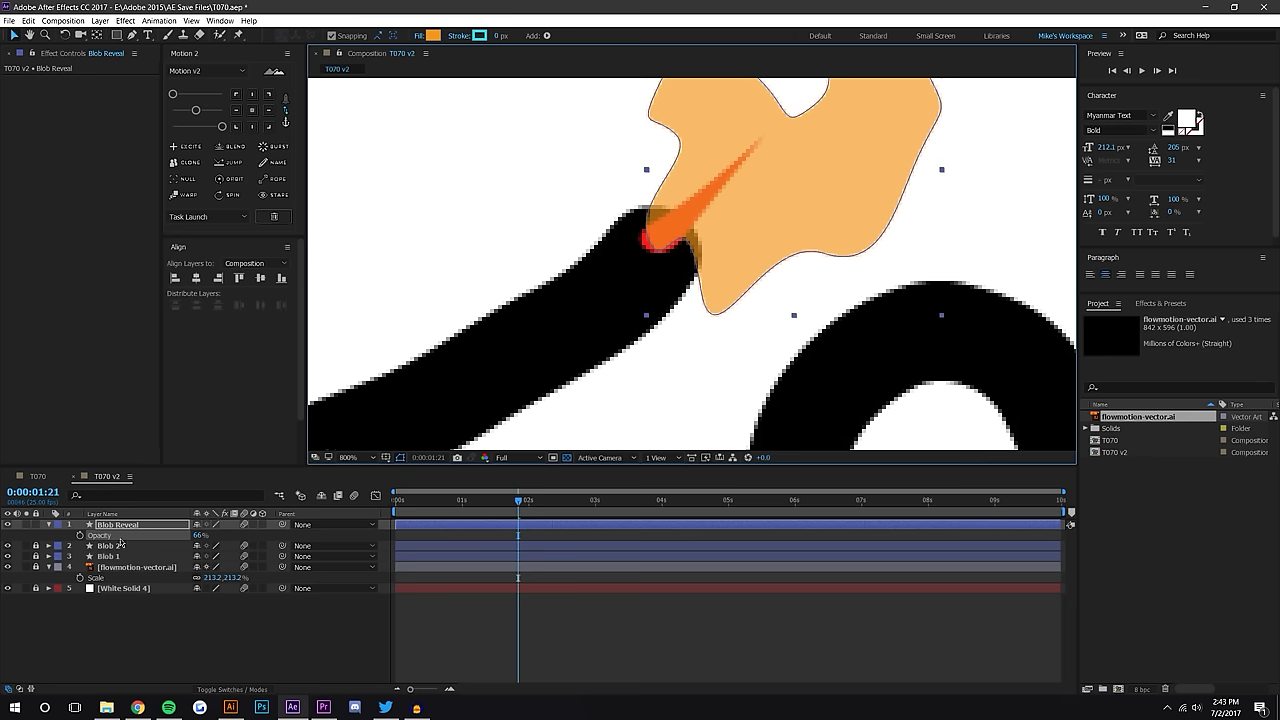
key(u)
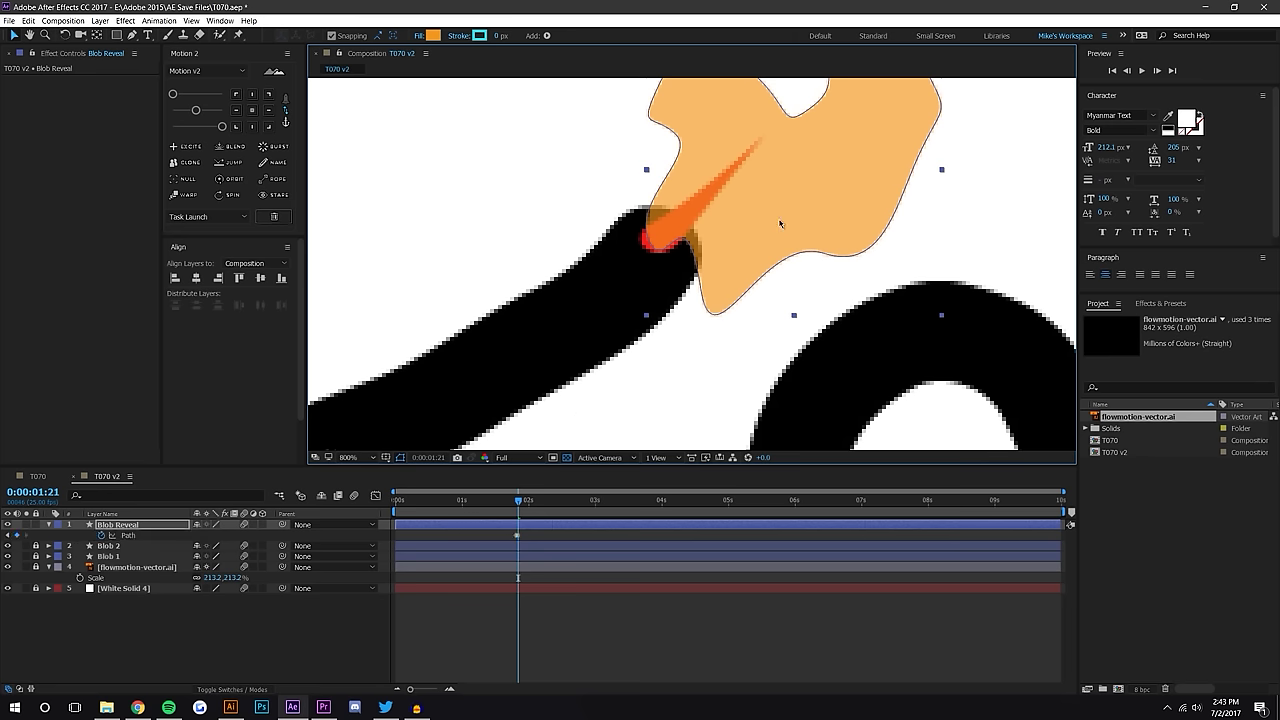
At 0:00:01:23, move the blob's lowest path point down-left to the lower edge of the black stroke
key(ctrl+z)
key(ctrl+z)
click(713, 240)
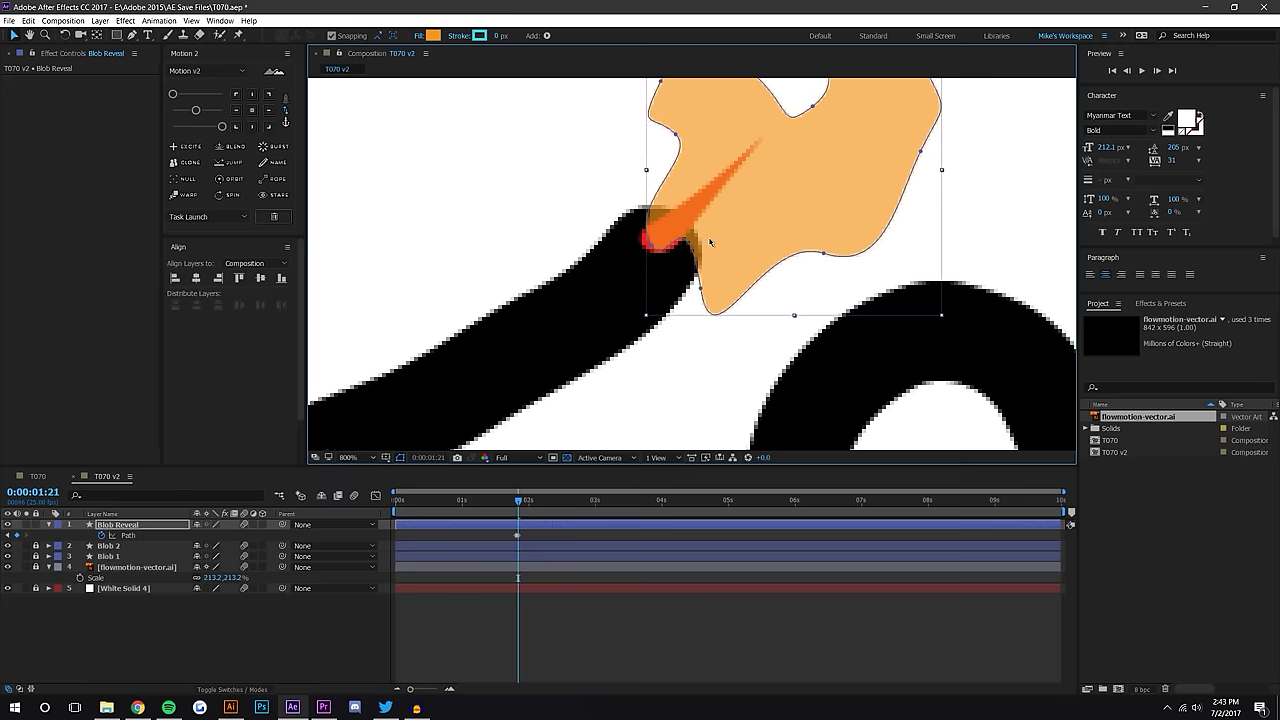
drag(710, 242, 767, 248)
click(451, 689)
click(451, 689)
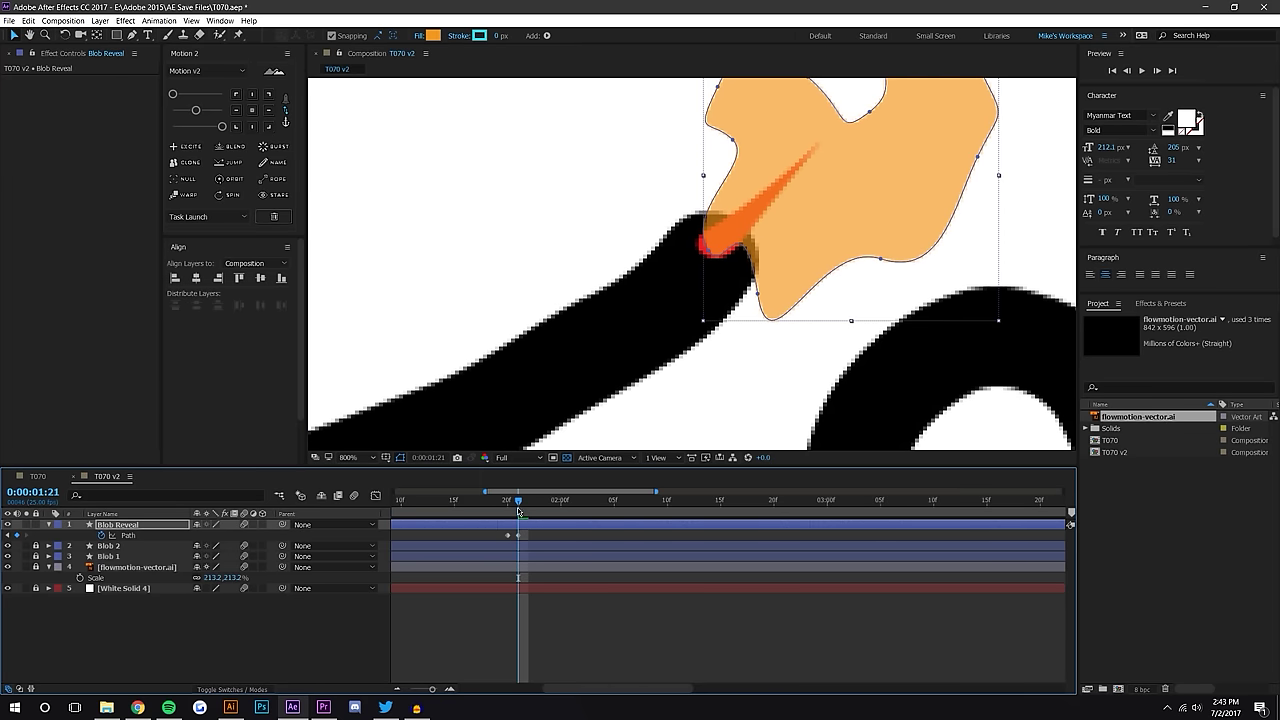
drag(520, 501, 540, 501)
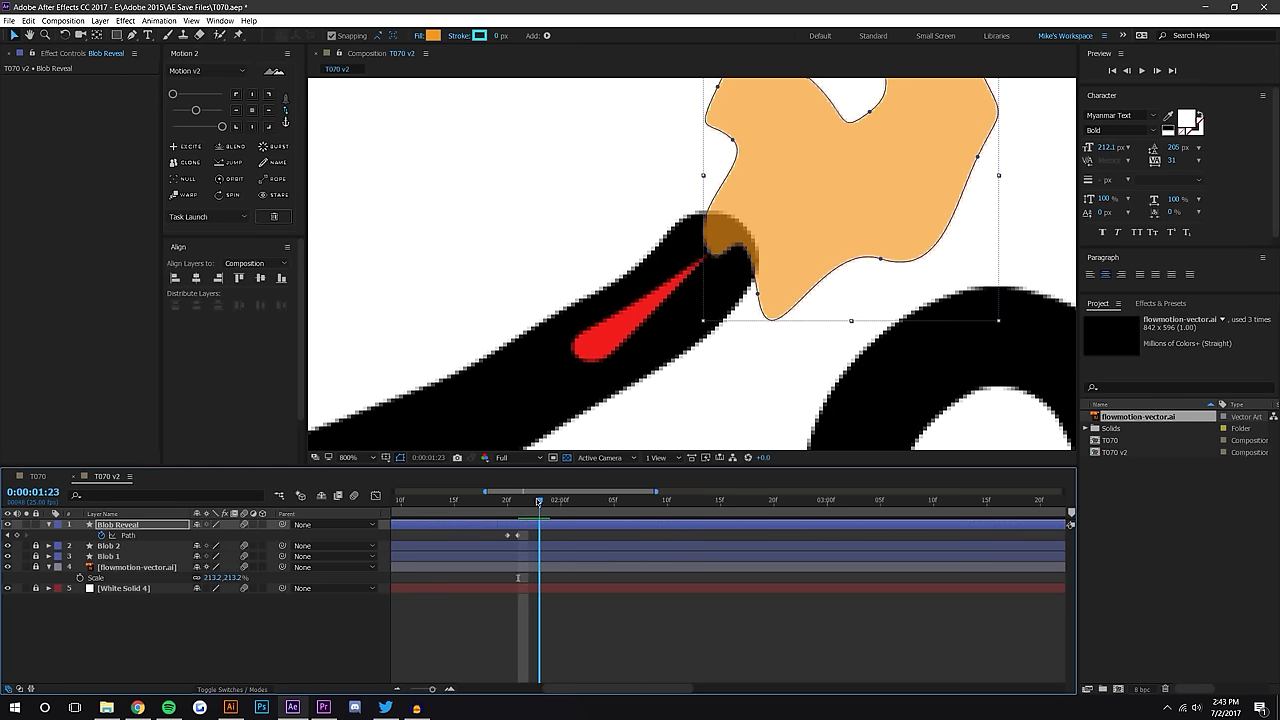
mouse_move(758, 296)
mouse_down()
mouse_move(740, 330)
mouse_move(663, 375)
mouse_up()
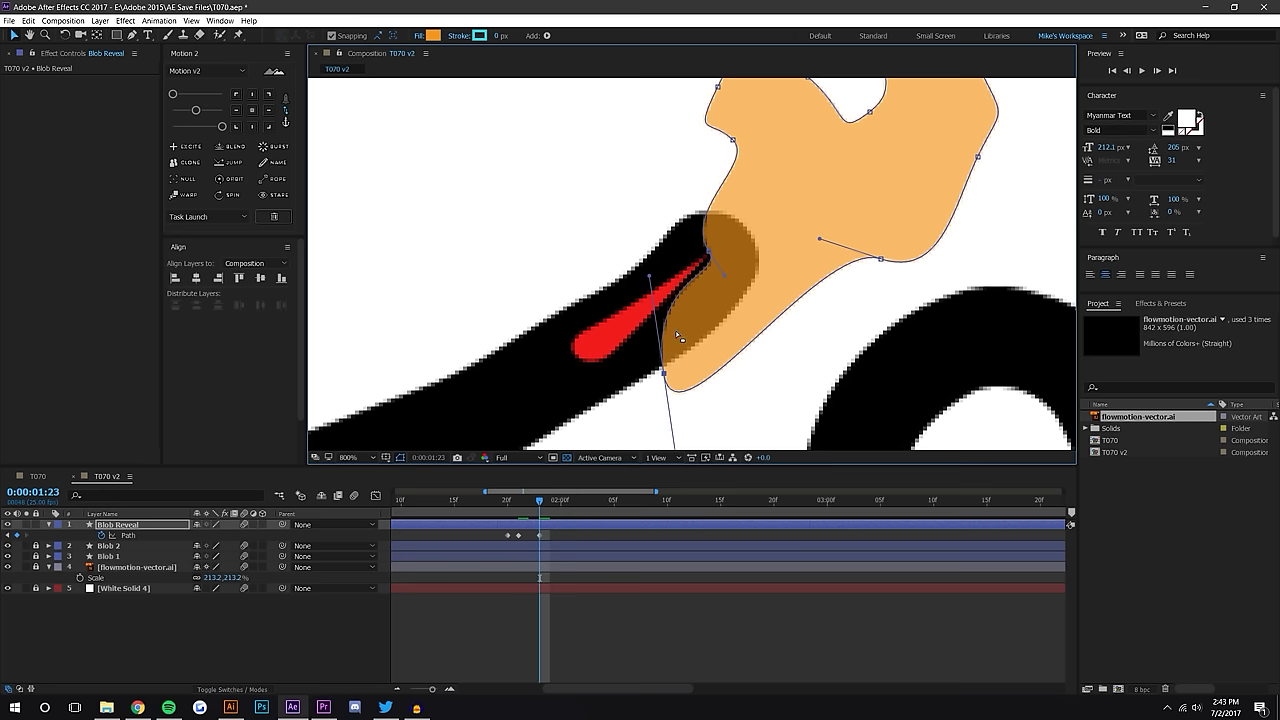
Move the blob's inner and lower-right points down along the stroke and angle the handles around the red drop
mouse_move(708, 252)
mouse_down()
mouse_move(609, 345)
mouse_move(652, 379)
mouse_move(639, 384)
mouse_up()
drag(625, 285, 714, 303)
drag(880, 259, 746, 393)
drag(668, 364, 757, 320)
drag(831, 237, 853, 238)
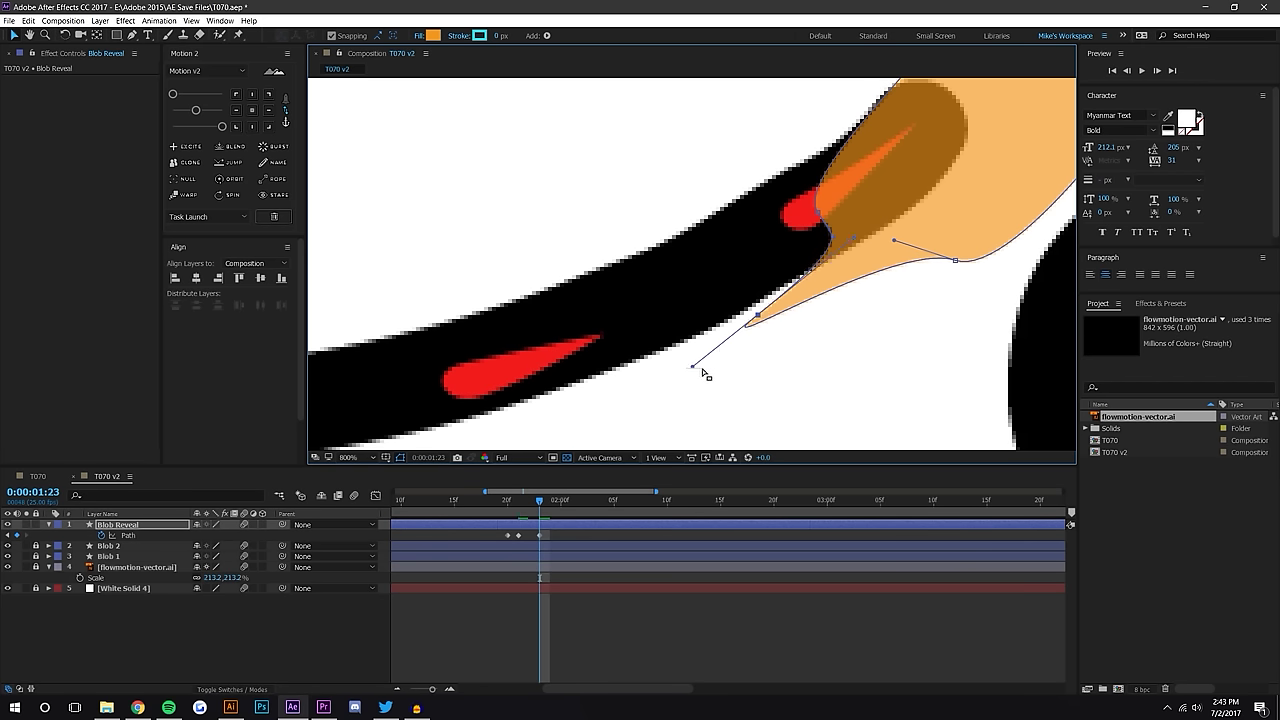
Reselect the blob's path and shorten and steepen the lowest point's handles to round off its sharp corner
click(837, 290)
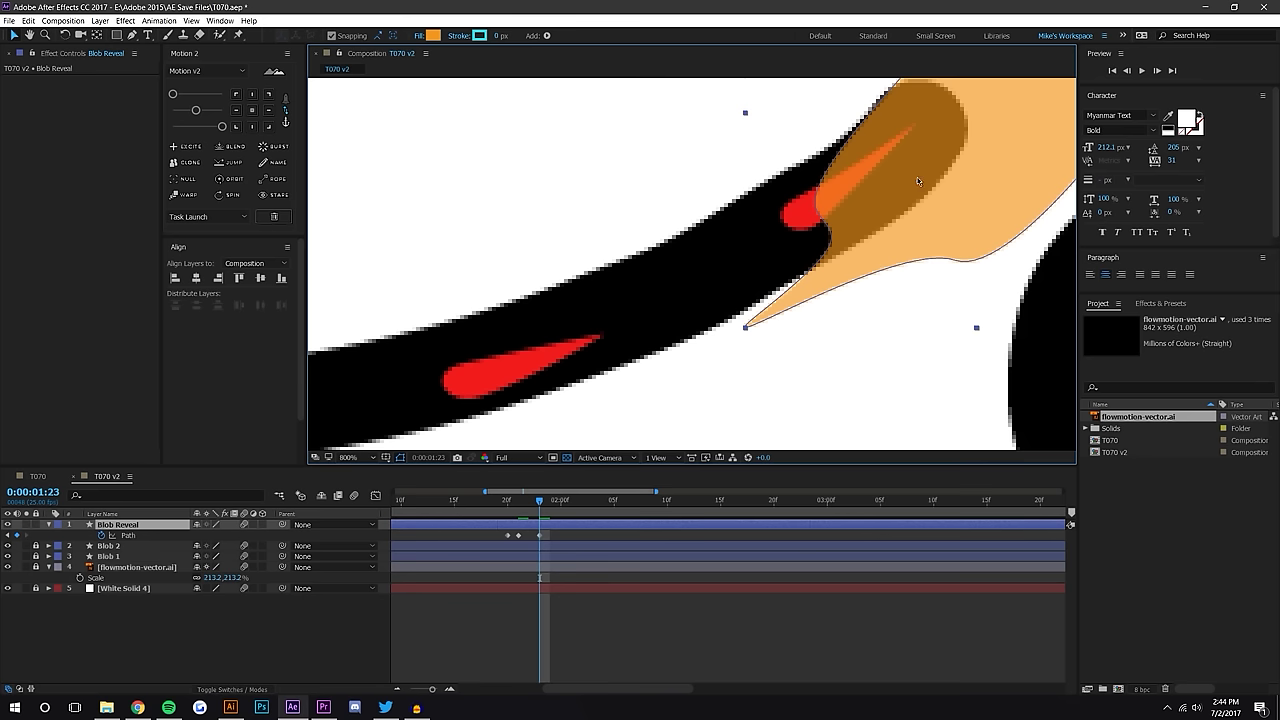
drag(987, 112, 840, 225)
scroll(838, 227, down, 1)
click(689, 626)
double_click(803, 200)
click(682, 296)
mouse_move(685, 303)
mouse_down()
mouse_move(712, 257)
mouse_move(686, 290)
mouse_move(714, 400)
mouse_move(678, 336)
mouse_move(700, 406)
mouse_move(674, 357)
mouse_move(709, 297)
mouse_up()
scroll(714, 257, up, 1)
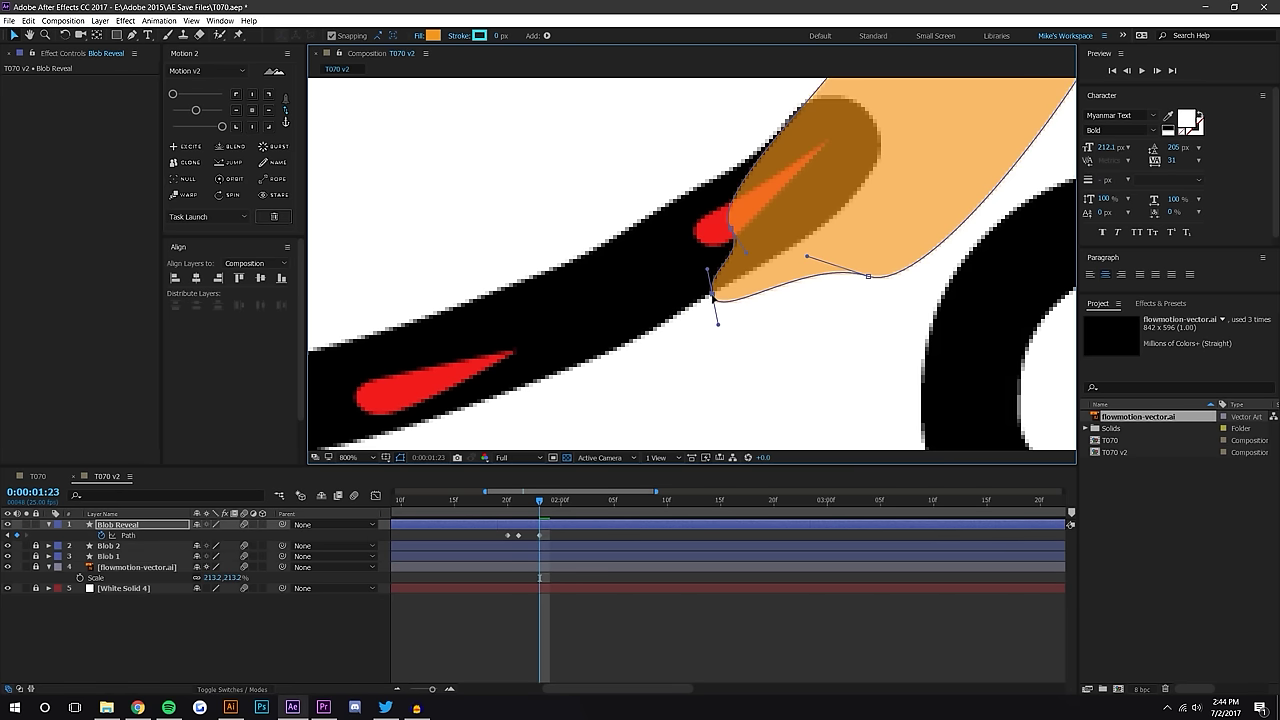
Adjust the inner point and bring the blob's upper-left point down onto the upper edge of the black stroke
drag(731, 229, 748, 232)
drag(795, 173, 695, 313)
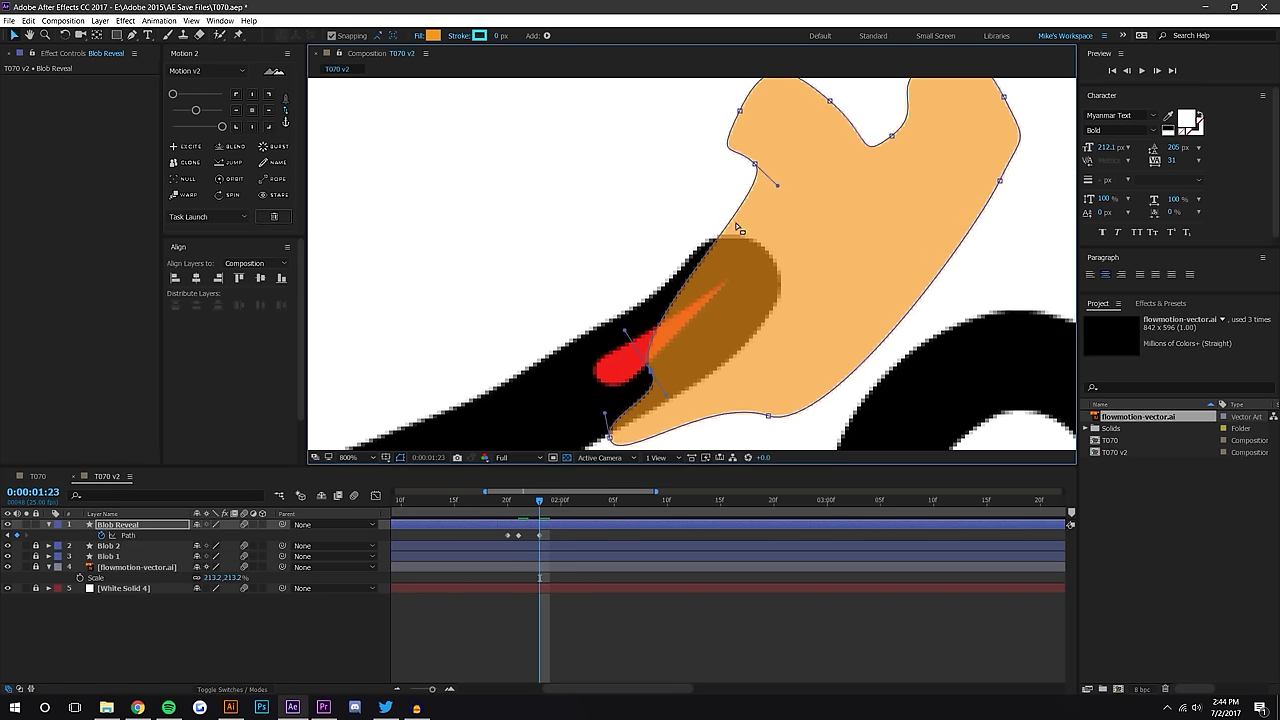
drag(754, 164, 606, 277)
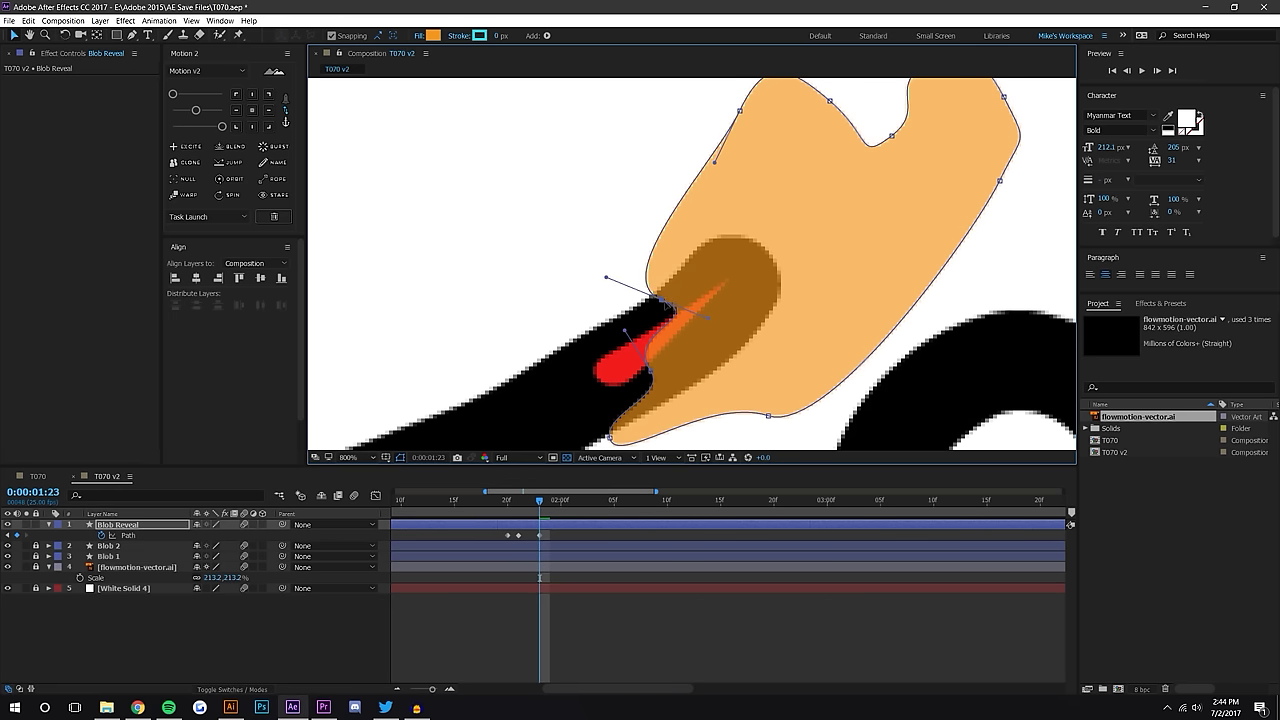
click(643, 616)
drag(769, 266, 855, 202)
drag(710, 290, 771, 252)
At 0:00:02:00, move the blob's lowest and inner points farther down the black stroke over the red drop
click(542, 504)
click(862, 268)
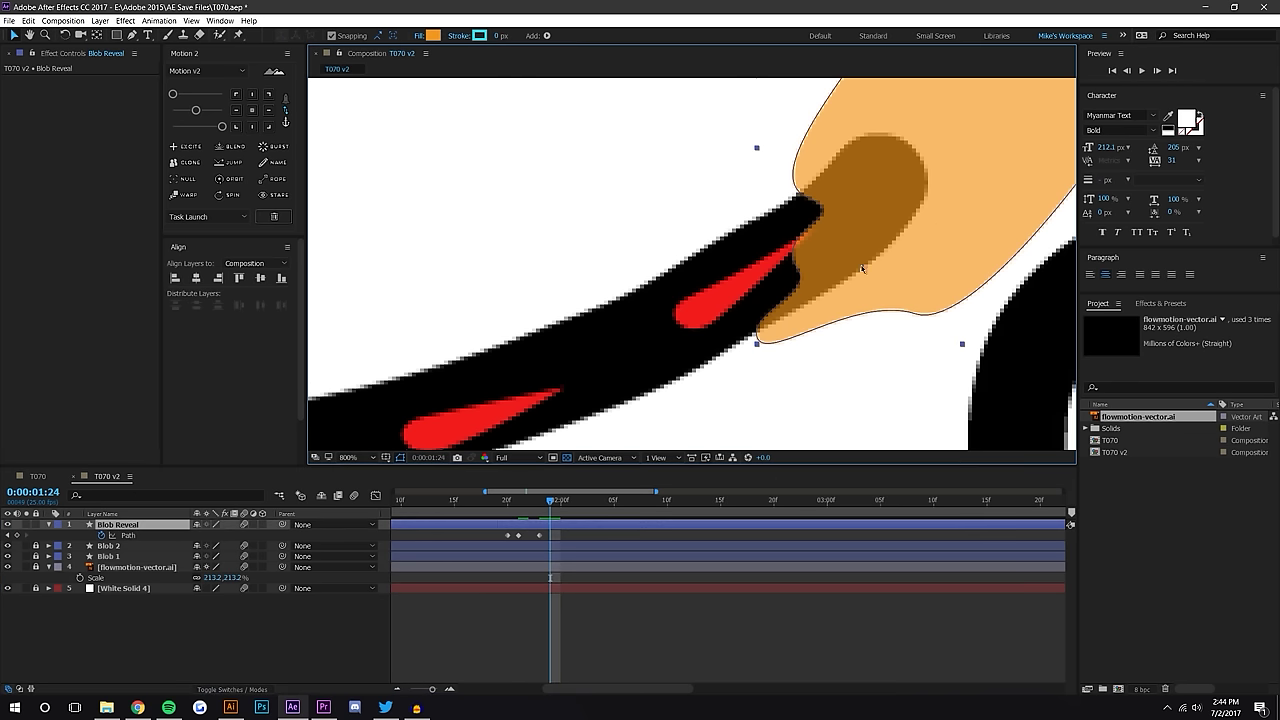
click(130, 535)
click(797, 270)
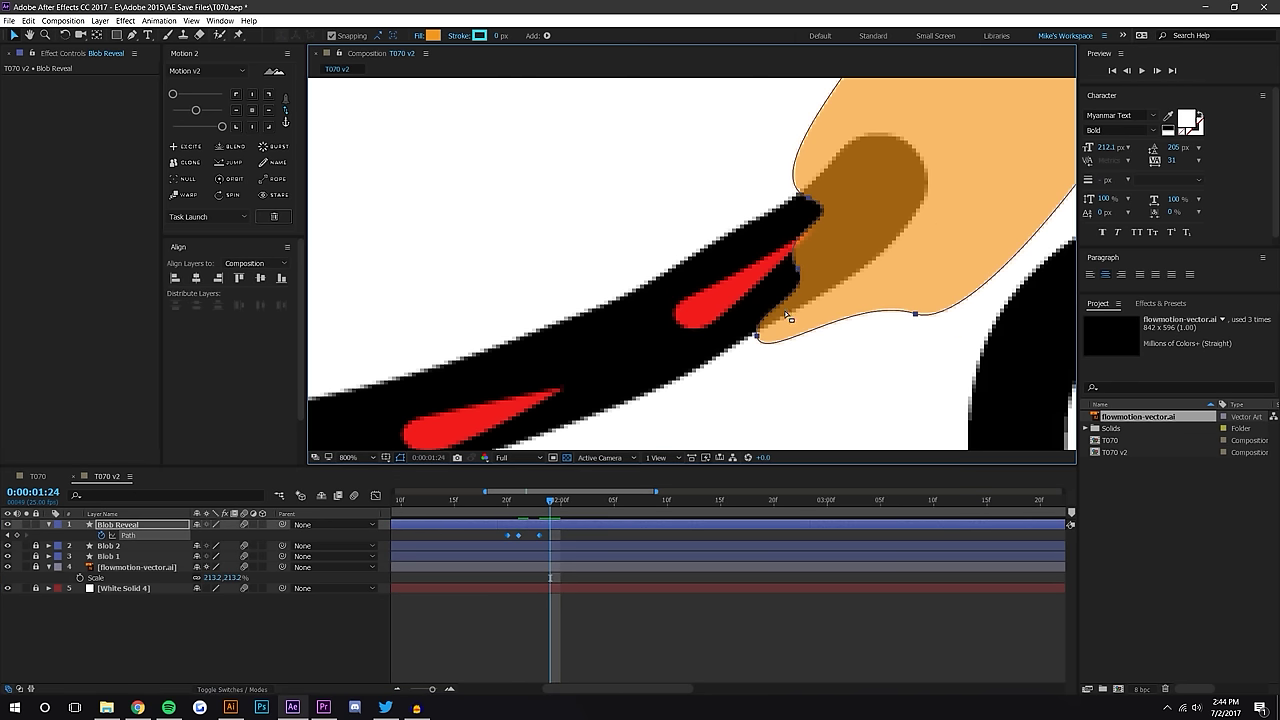
click(823, 285)
drag(757, 343, 767, 361)
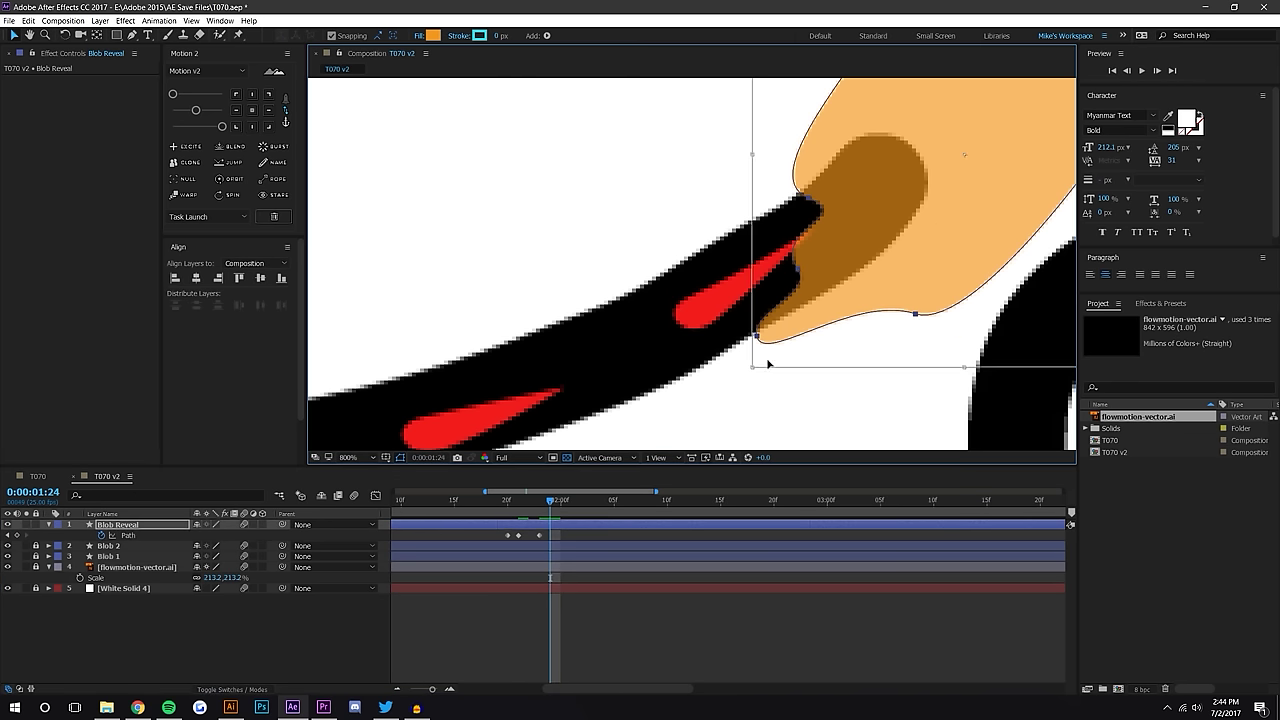
click(557, 510)
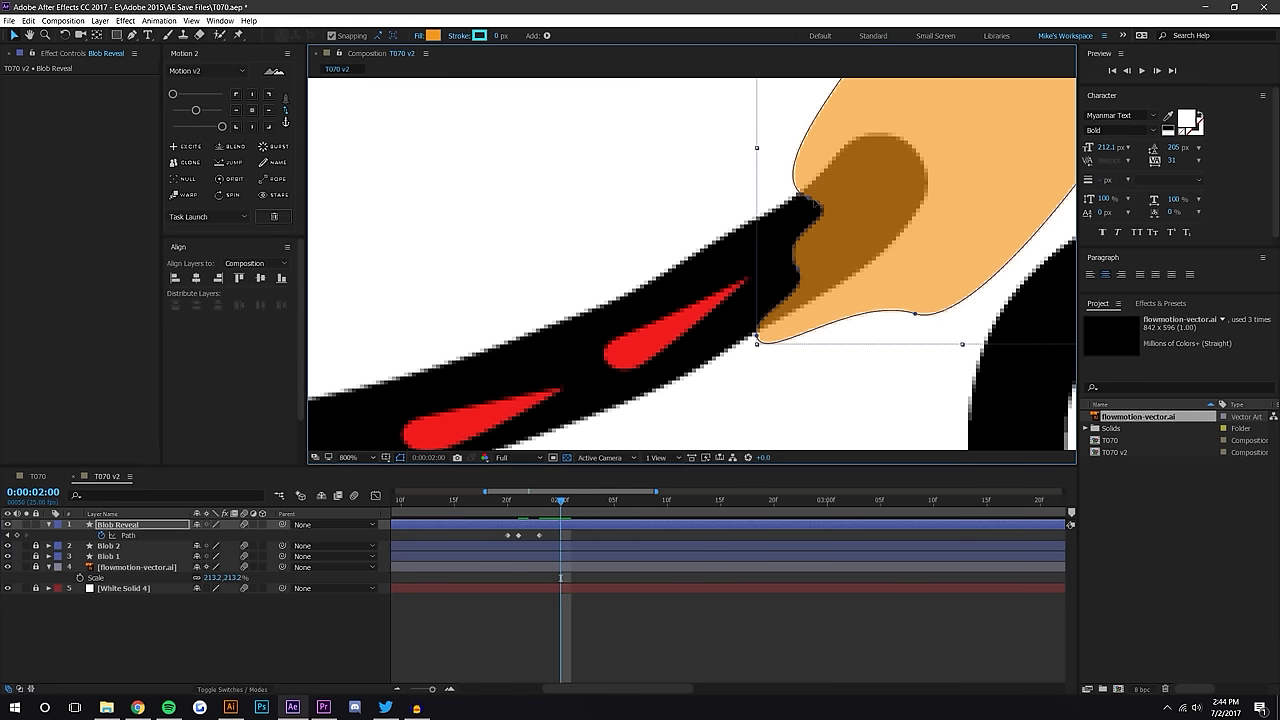
click(812, 201)
drag(759, 340, 706, 365)
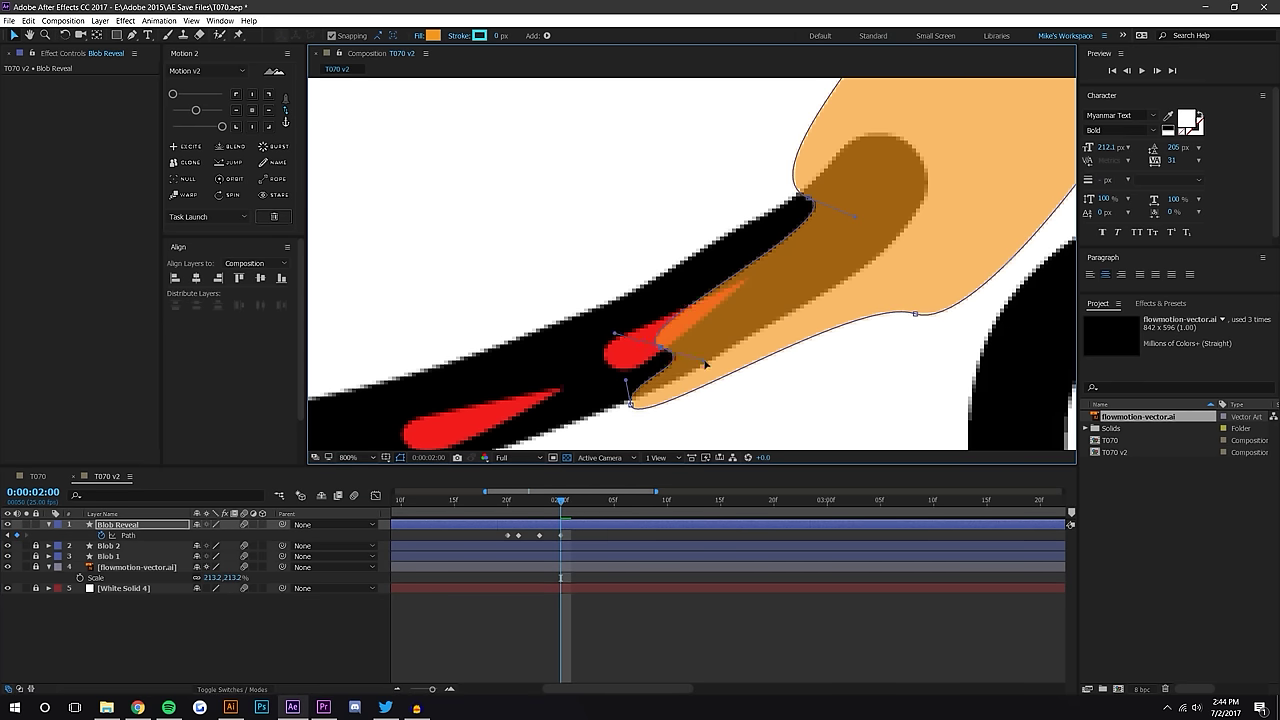
Move the blob's upper point along the stroke's upper edge to match the lower points and adjust its handle
drag(814, 196, 614, 324)
click(865, 205)
drag(750, 276, 921, 221)
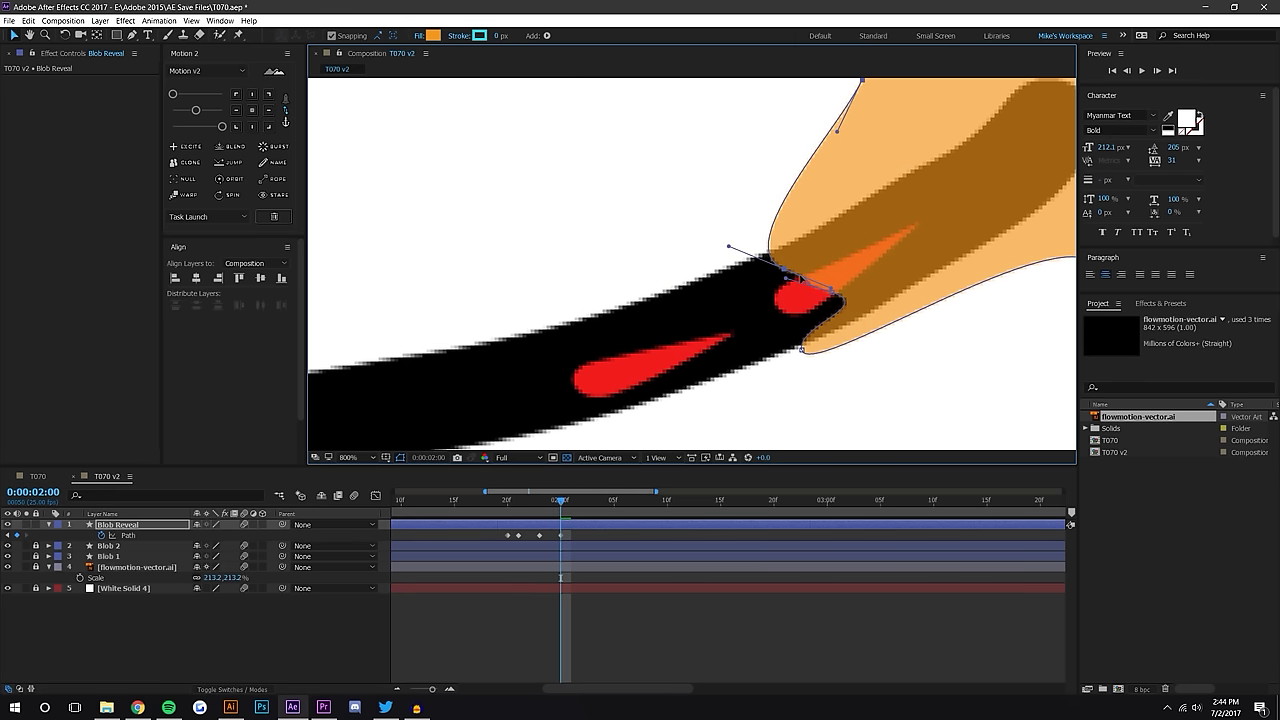
drag(831, 294, 856, 268)
At 0:00:02:03, move the blob's lowest, inner and upper points along the black stroke to the red drop's new position
drag(562, 506, 592, 507)
drag(803, 351, 672, 303)
drag(622, 361, 678, 378)
drag(616, 329, 601, 276)
drag(842, 174, 527, 311)
drag(603, 279, 588, 282)
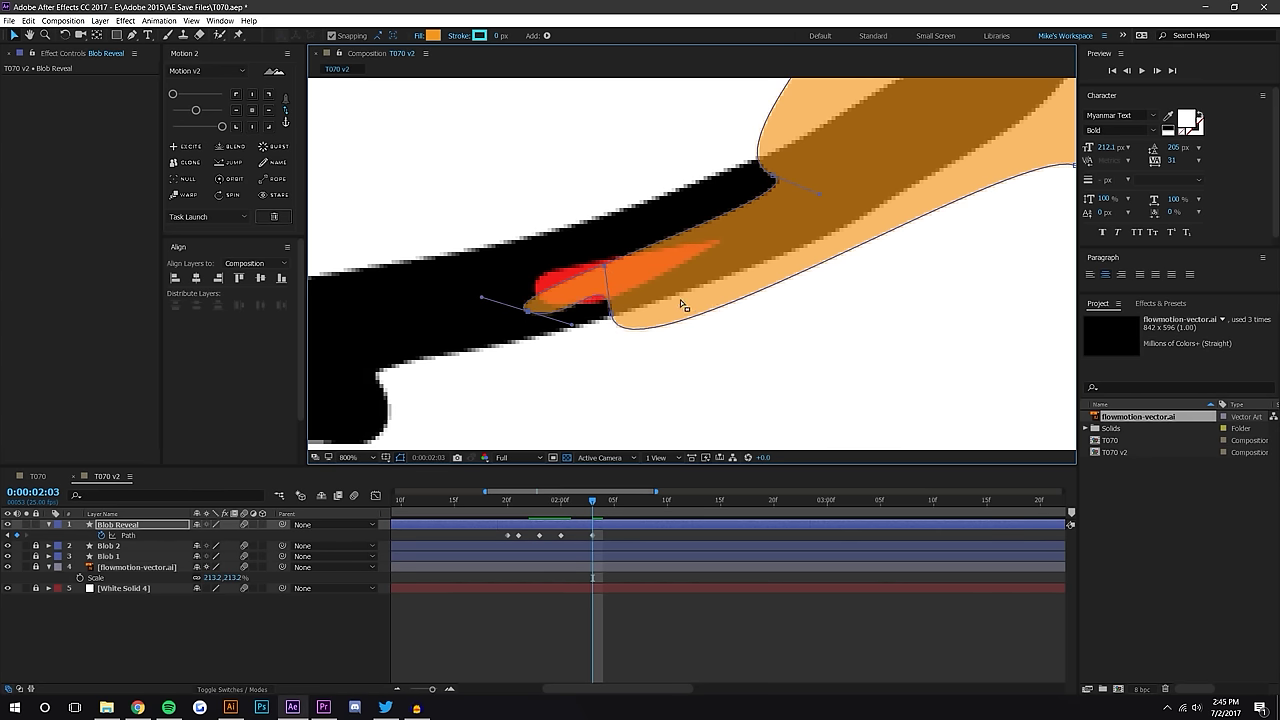
drag(752, 240, 745, 300)
drag(766, 238, 383, 289)
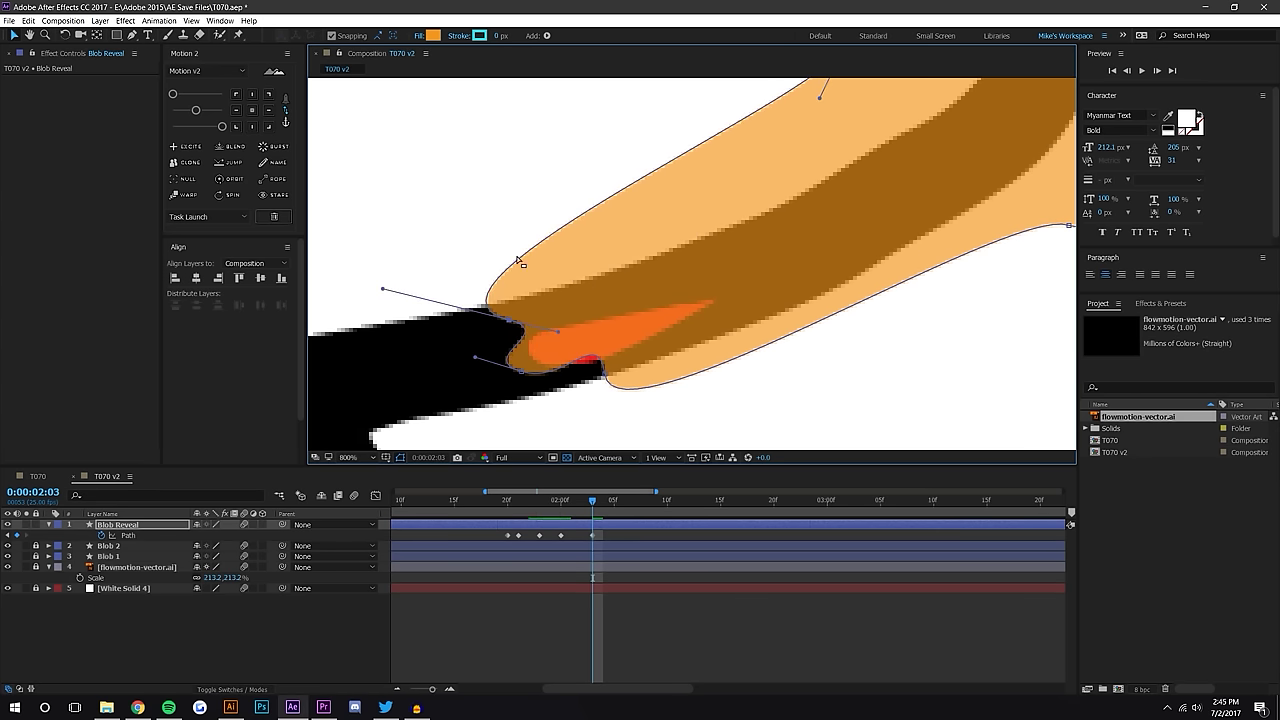
Refine the lowest, inner and upper points and their handles so the blob's leading edge wraps around the red drop
drag(560, 248, 687, 223)
drag(651, 347, 722, 288)
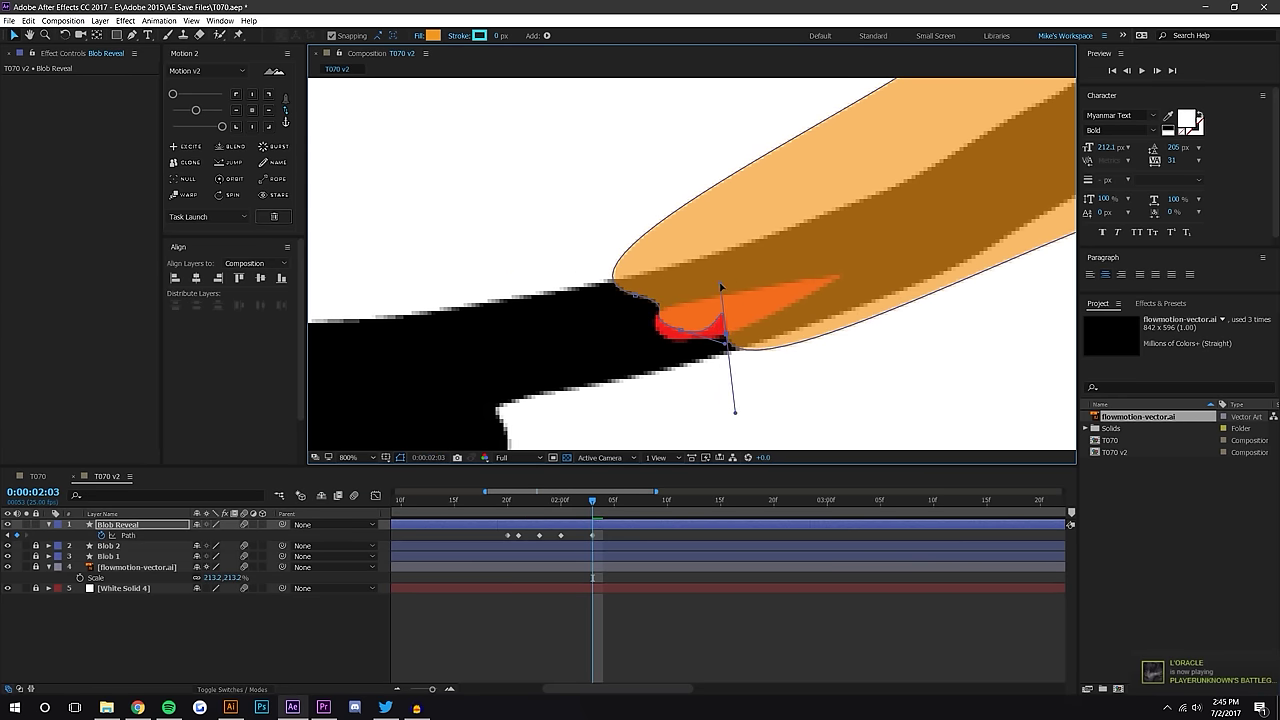
drag(725, 345, 721, 355)
drag(721, 285, 726, 311)
drag(725, 355, 656, 340)
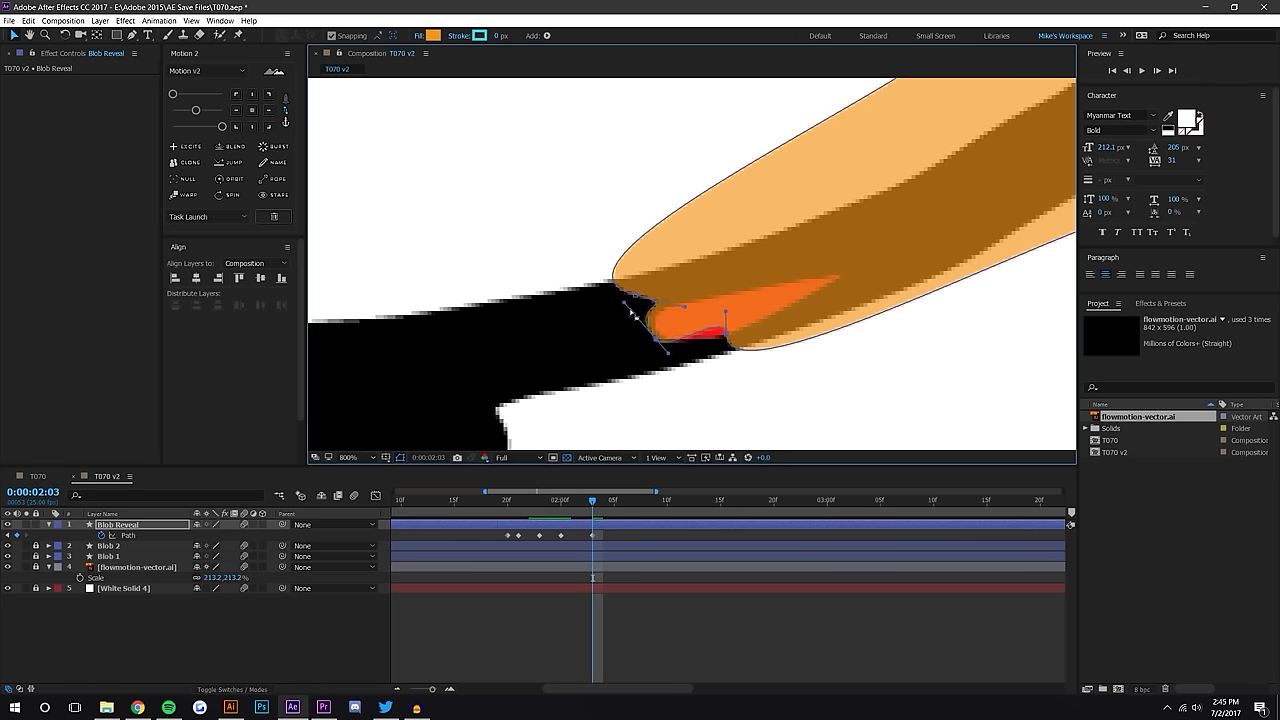
drag(634, 297, 688, 277)
click(663, 618)
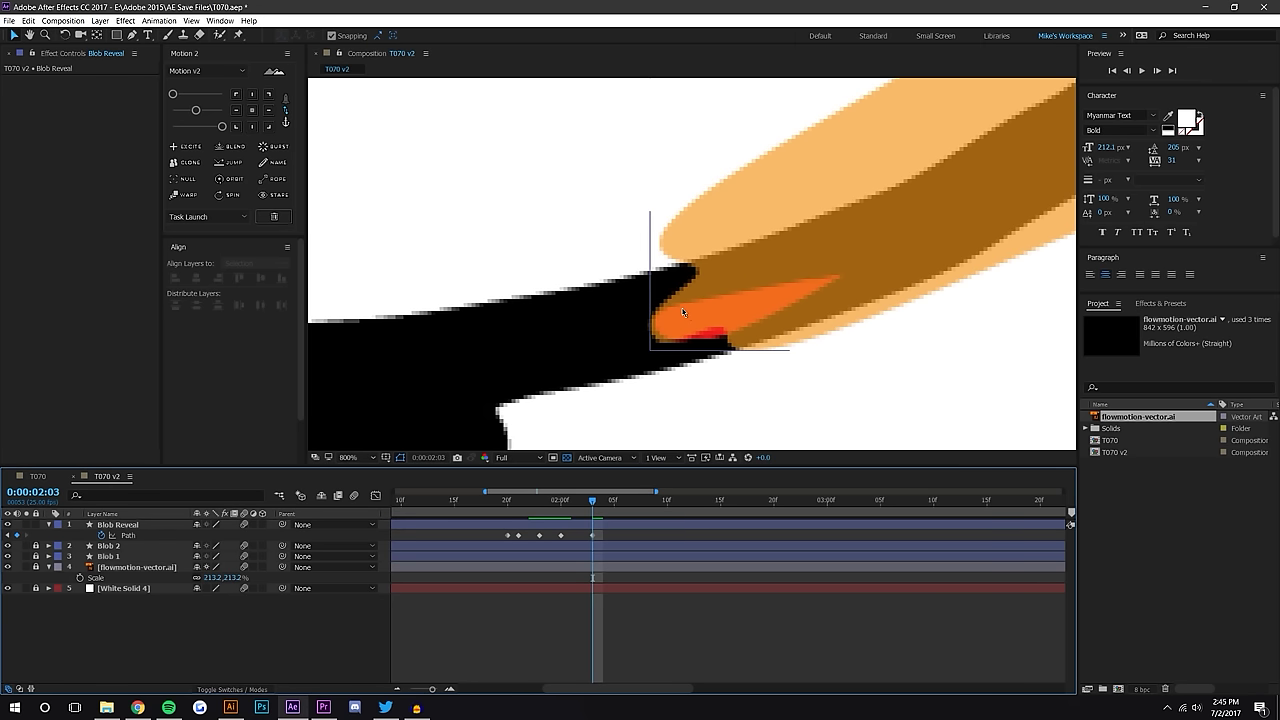
At 0:00:02:06, move the blob's inner, lowest and upper points along the black stroke over the red drop
drag(593, 508, 624, 500)
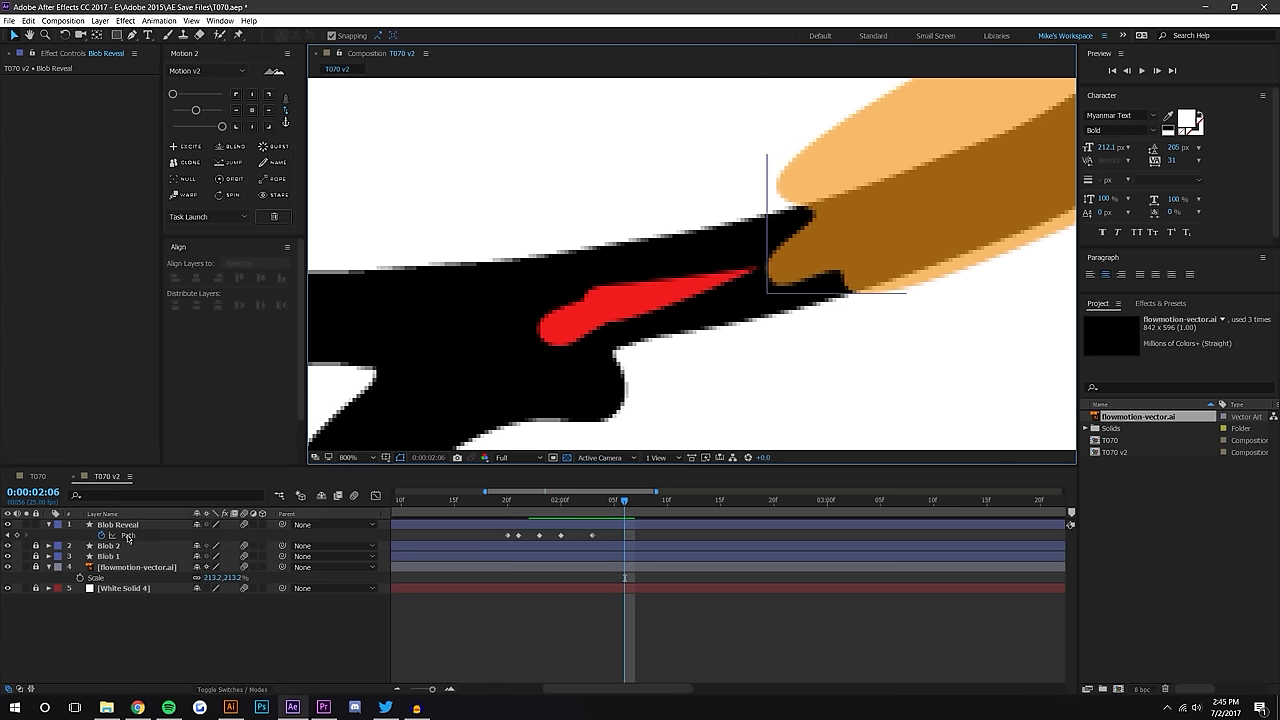
click(128, 536)
click(803, 208)
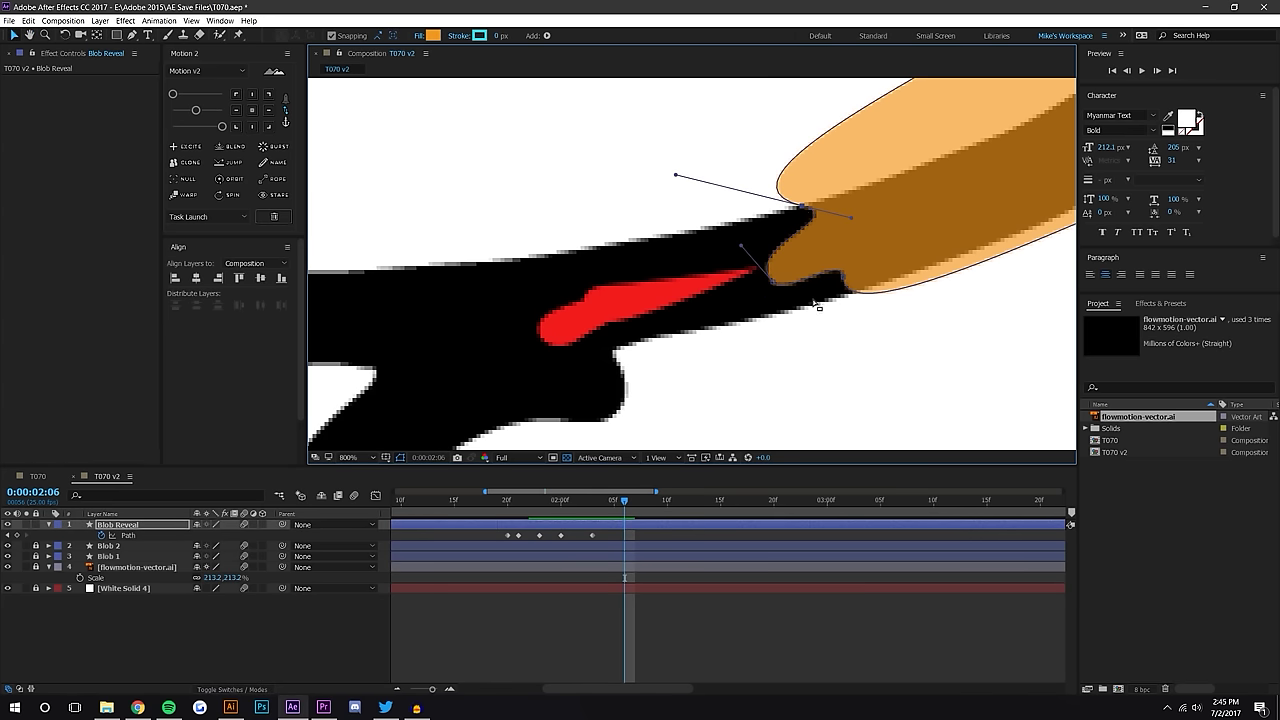
drag(773, 283, 588, 306)
drag(843, 283, 640, 343)
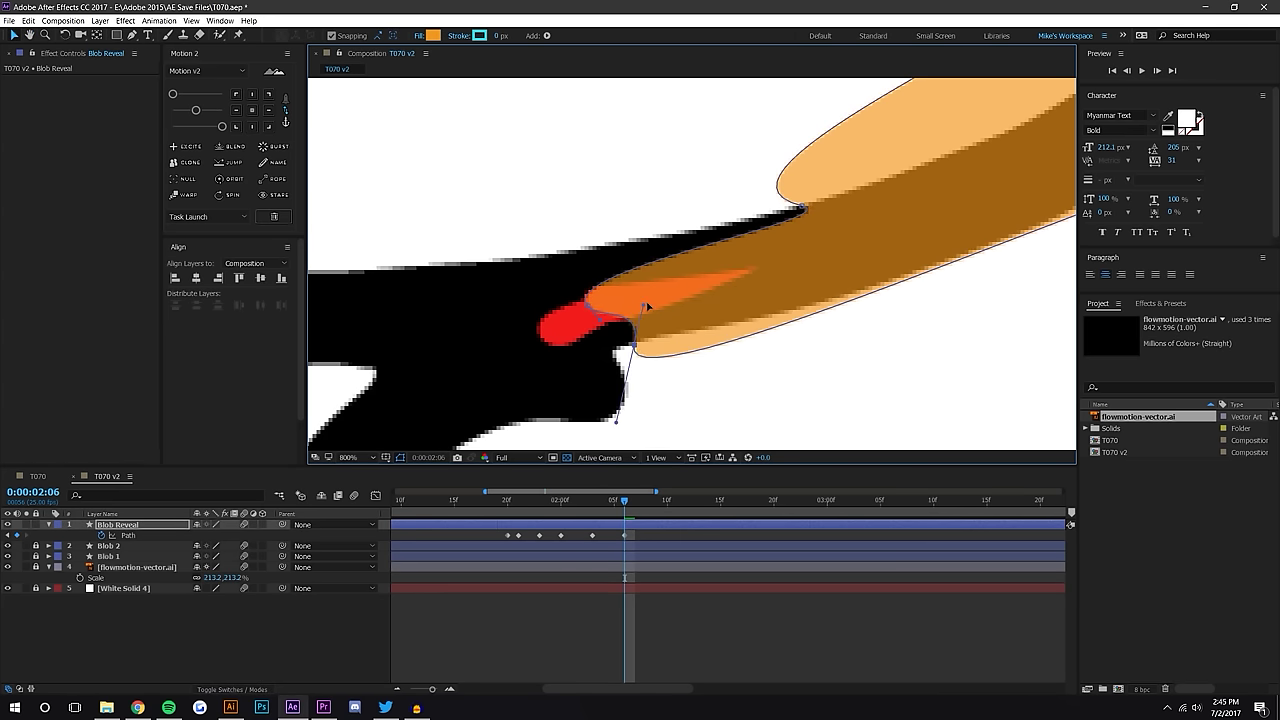
drag(804, 209, 765, 254)
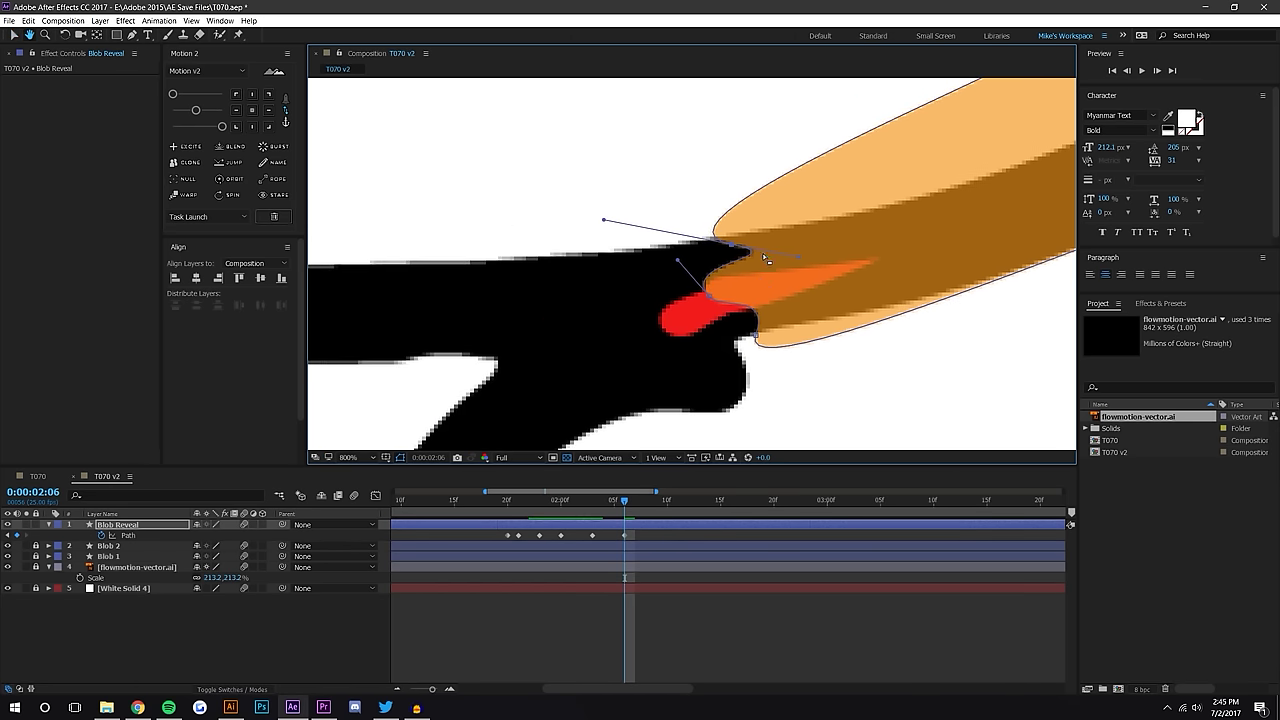
drag(756, 337, 674, 370)
mouse_move(694, 326)
mouse_down()
mouse_move(777, 297)
mouse_move(717, 280)
mouse_move(666, 288)
mouse_move(716, 325)
mouse_move(684, 357)
mouse_move(710, 344)
mouse_up()
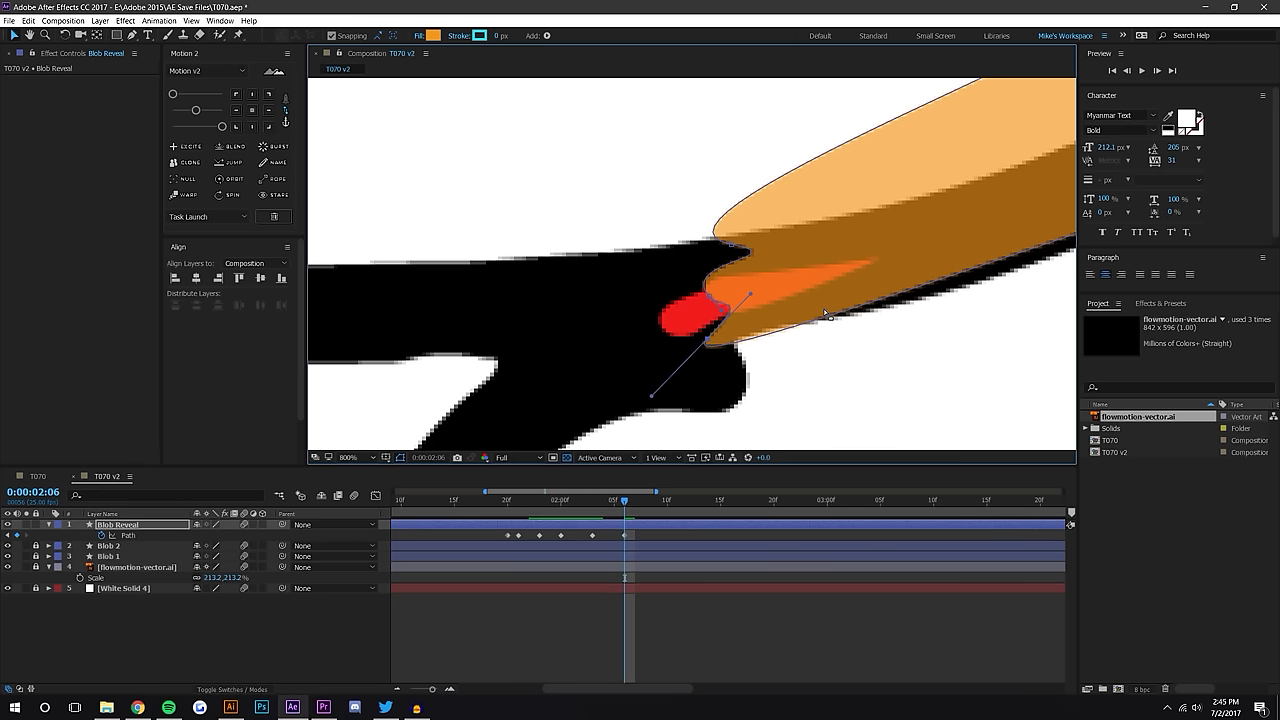
Add a point on the blob's lower edge with the Pen tool and shape it to cover the stroke's underside
scroll(824, 308, down, 1)
key(g)
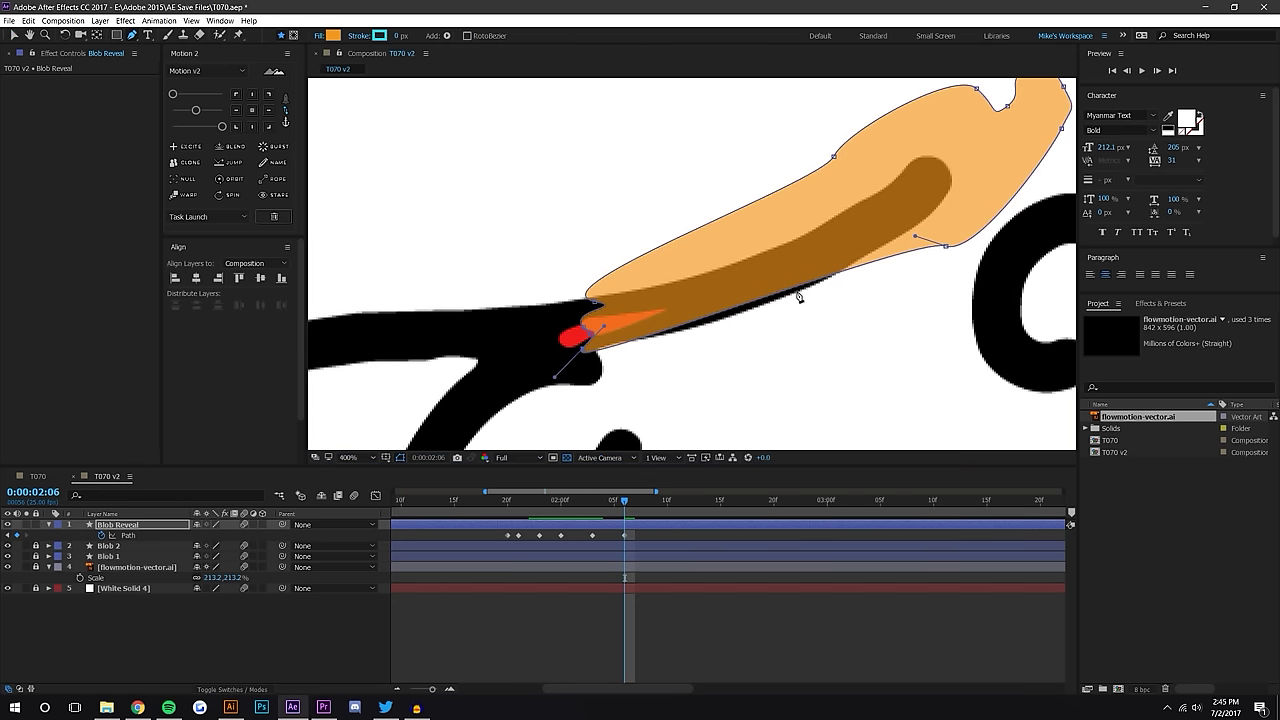
click(817, 286)
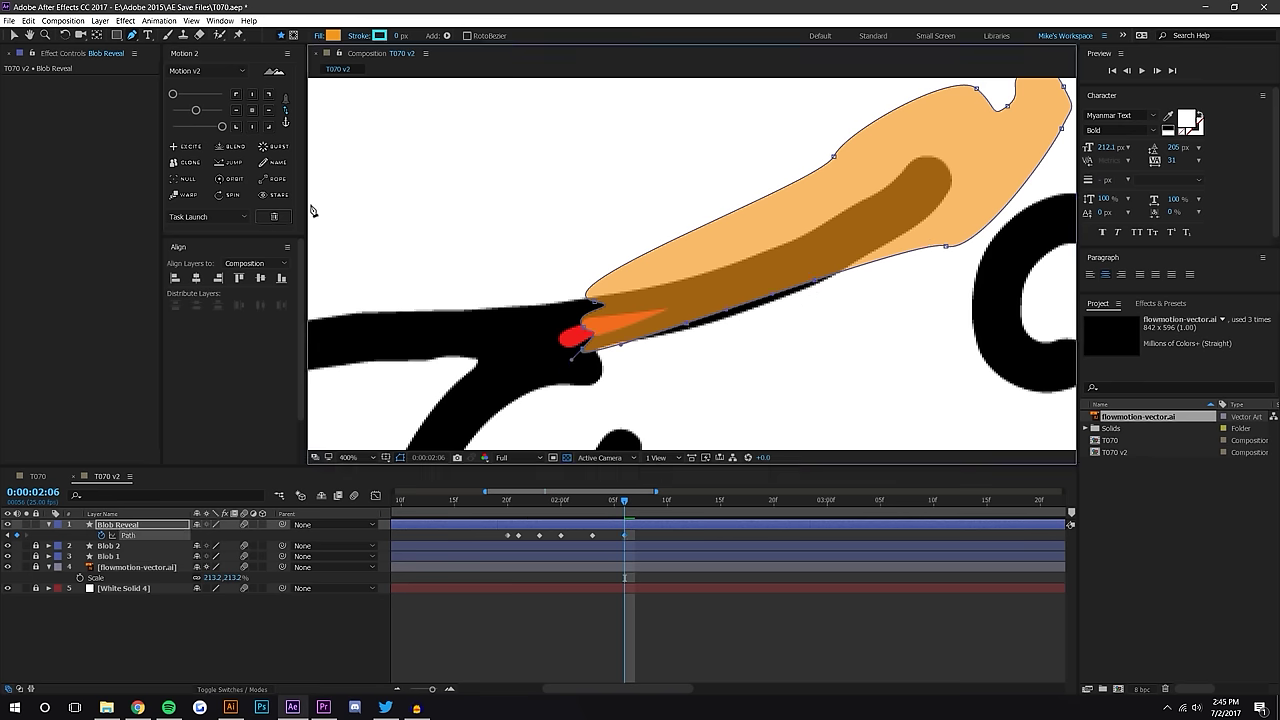
key(v)
drag(692, 328, 690, 339)
drag(817, 284, 826, 299)
drag(676, 358, 719, 313)
scroll(670, 340, up, 1)
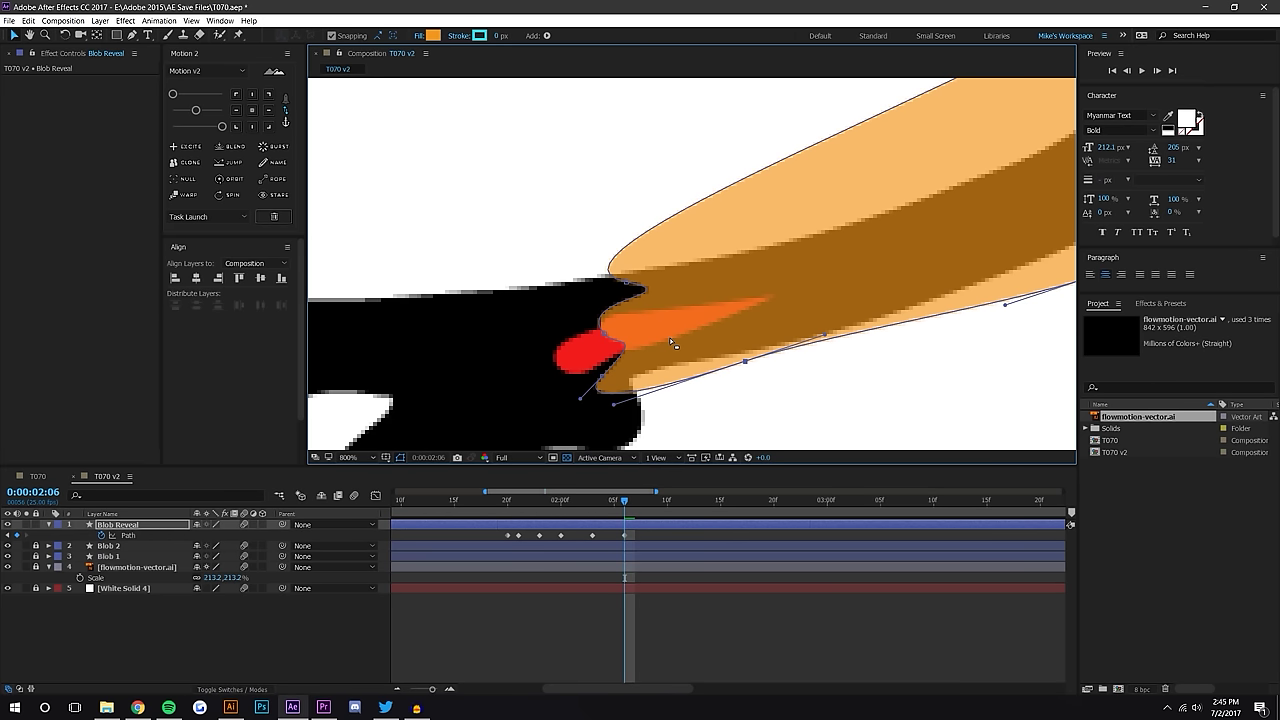
drag(650, 380, 759, 323)
click(756, 329)
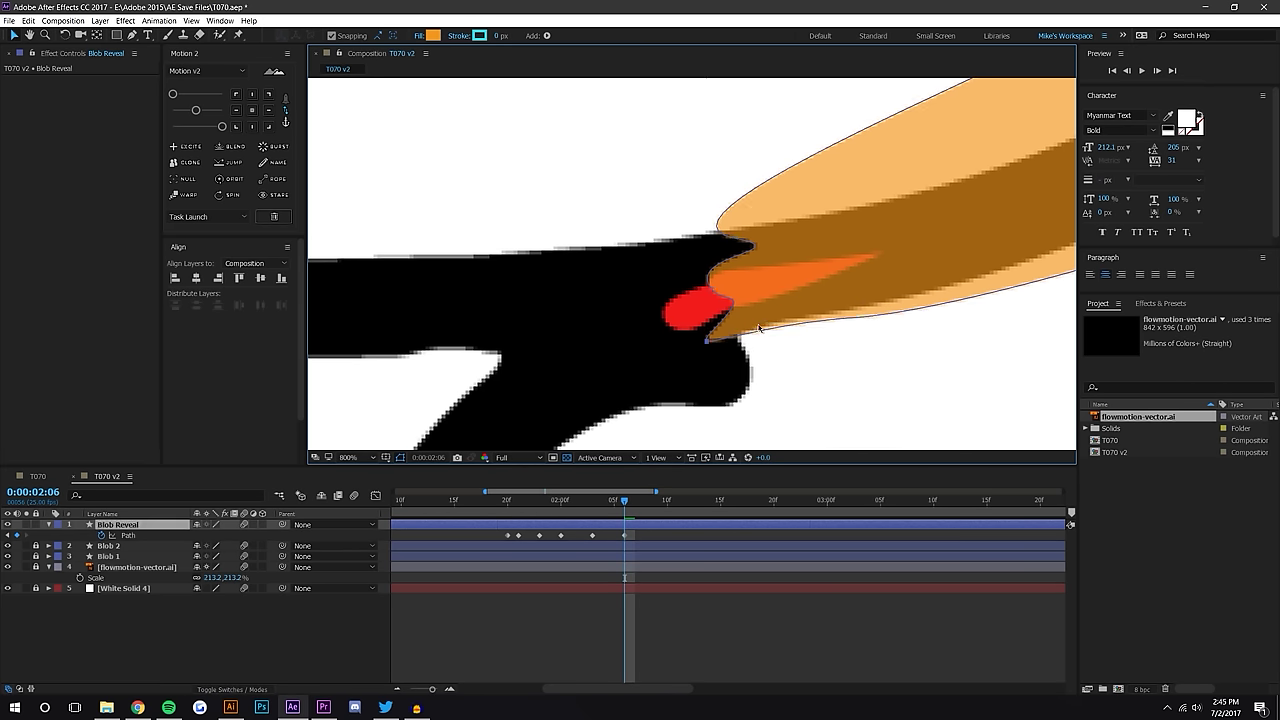
At 0:00:02:08, move the blob's upper, inner and lowest points along the black stroke toward the two red drops at the fork
mouse_move(625, 503)
mouse_down()
mouse_move(583, 512)
mouse_move(646, 512)
mouse_up()
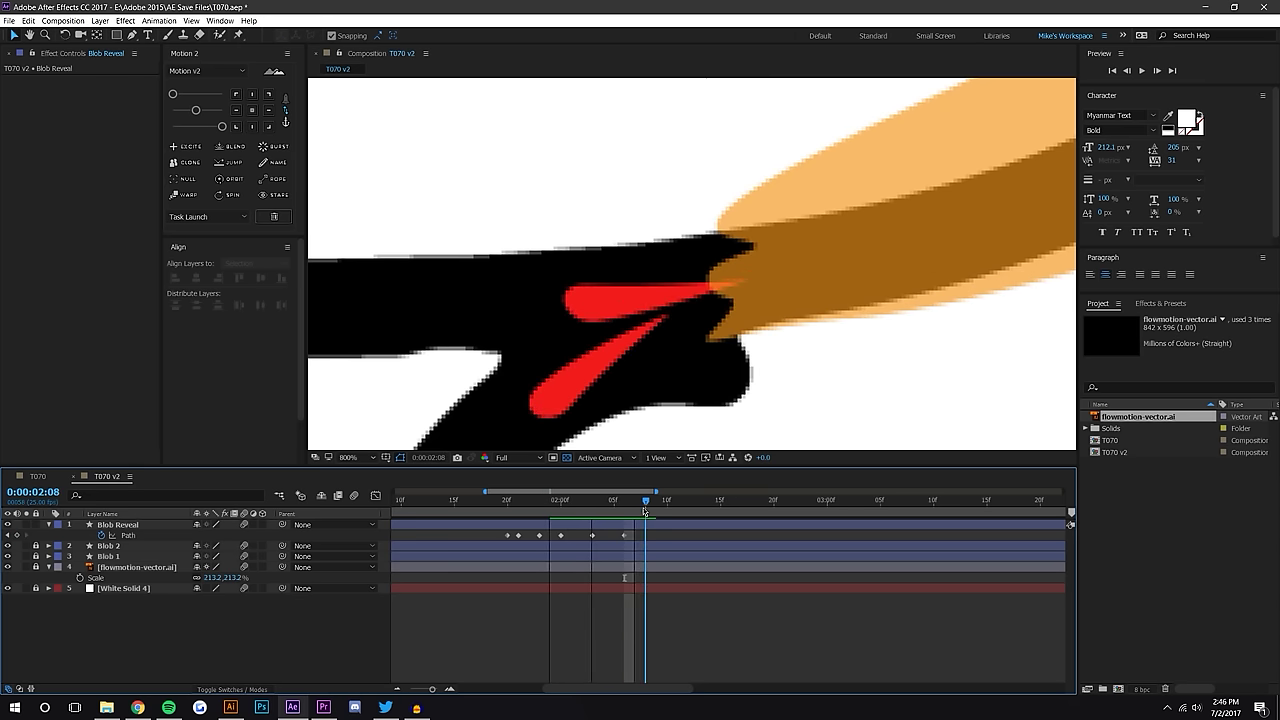
click(764, 294)
click(718, 292)
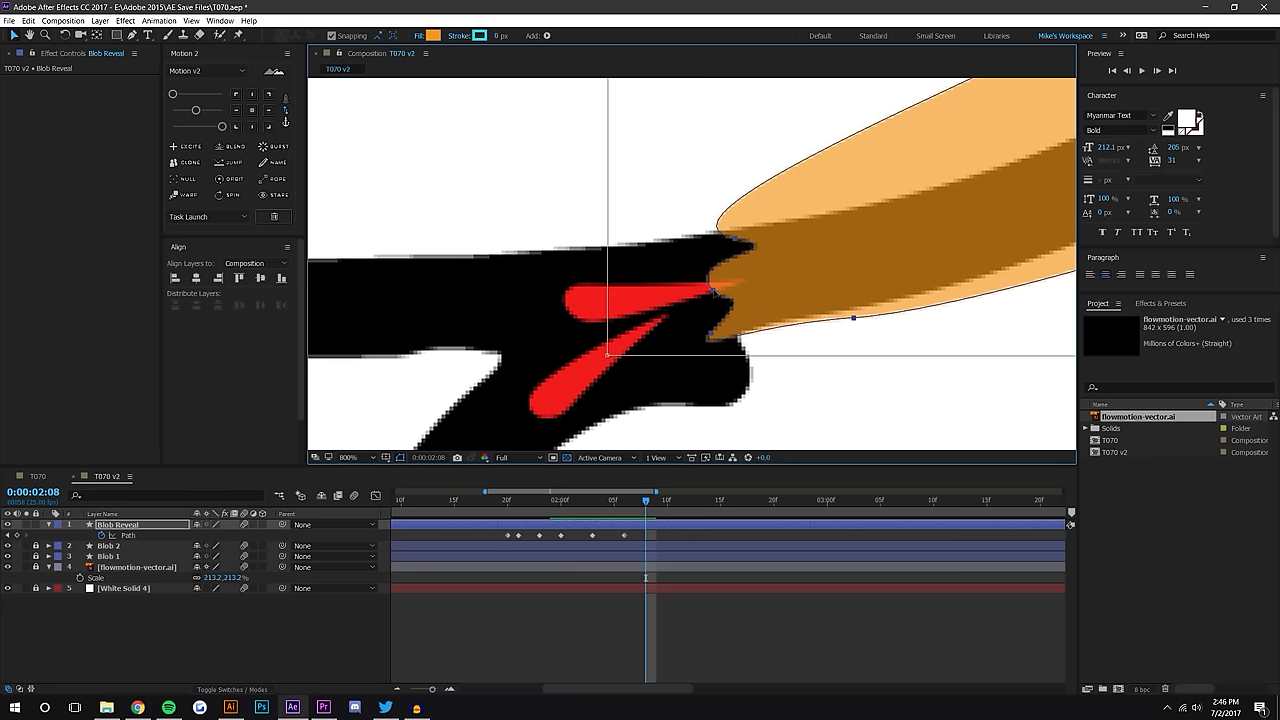
drag(733, 243, 571, 276)
drag(712, 291, 626, 300)
drag(710, 340, 641, 300)
Adjust the lowest point's handles and extend the inner point between the two red drops, reshaping its curve
drag(755, 329, 669, 316)
drag(657, 436, 700, 415)
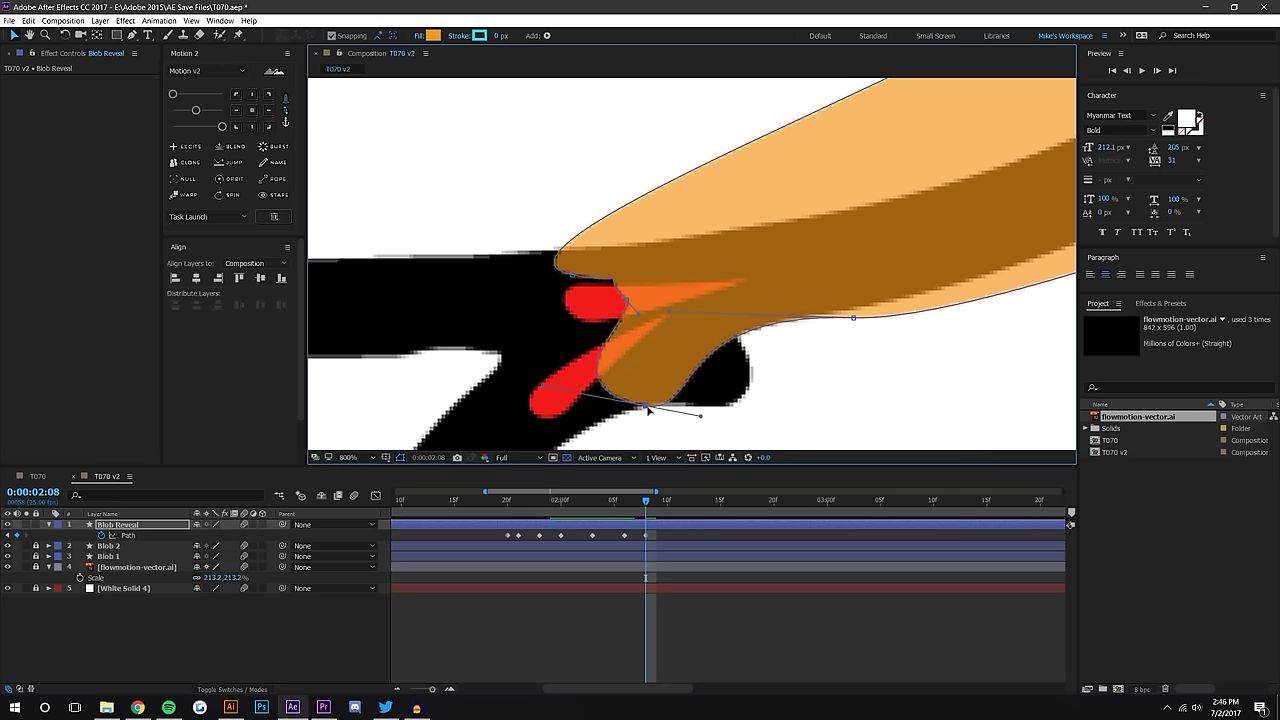
drag(624, 300, 514, 311)
drag(599, 348, 683, 238)
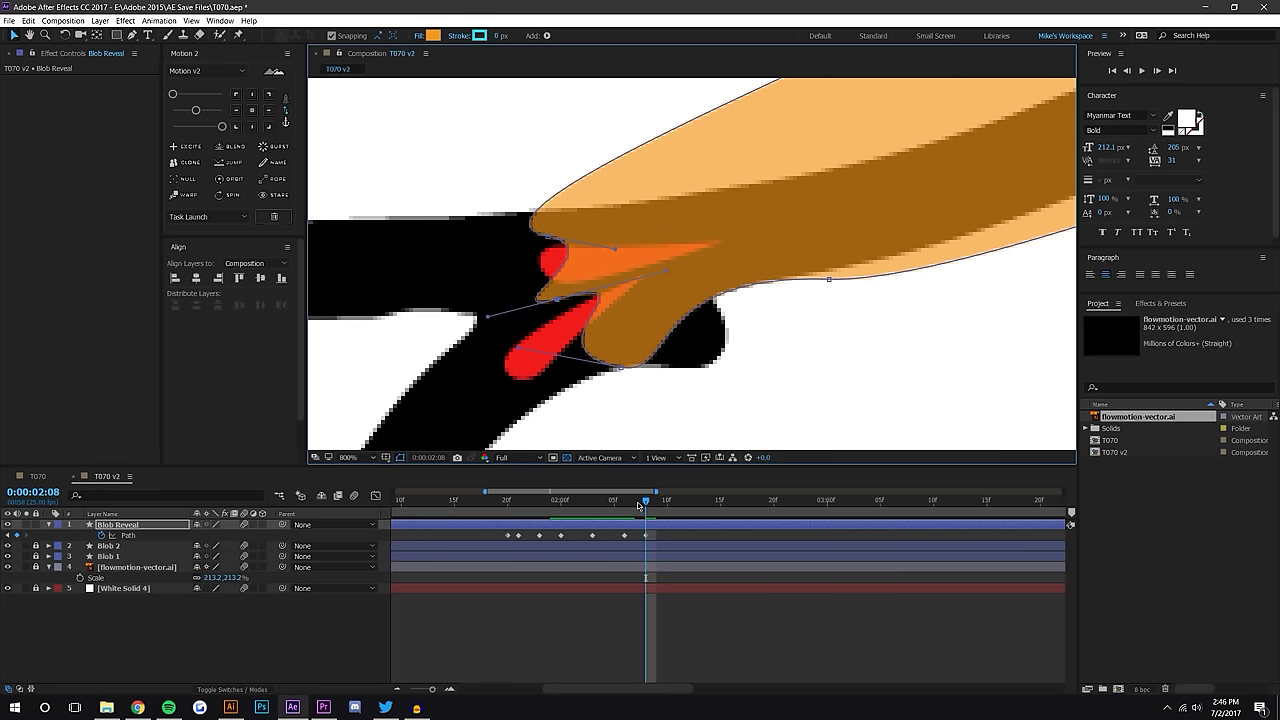
At 0:00:02:10, adjust the lowest point's handle and add points along the blob's lower edge with the Pen tool
drag(639, 505, 667, 510)
drag(627, 369, 691, 377)
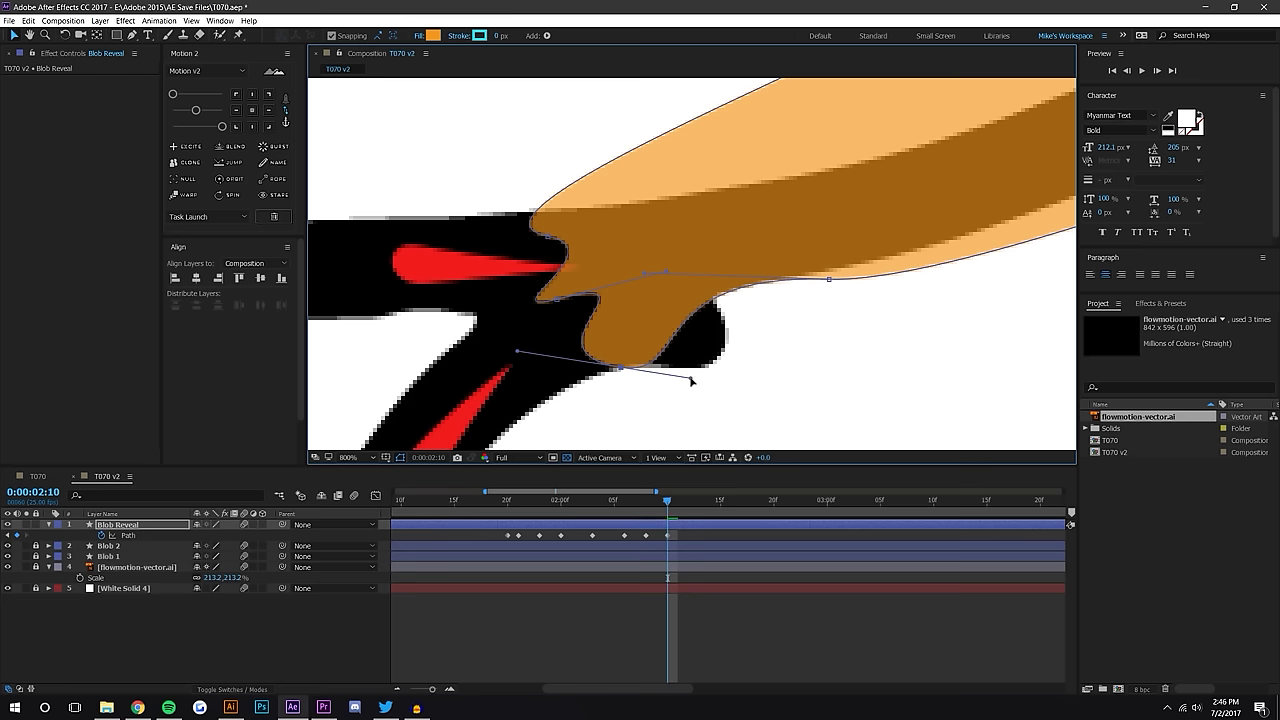
click(131, 34)
click(702, 309)
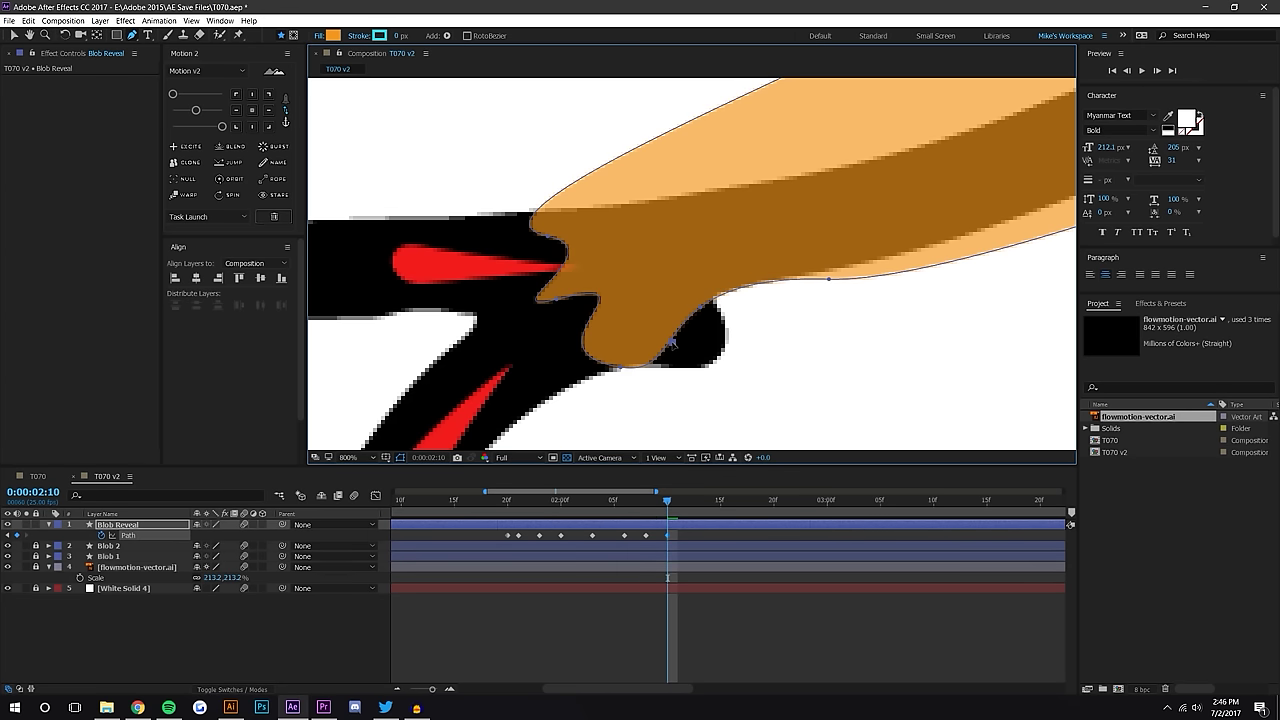
key(ctrl+z)
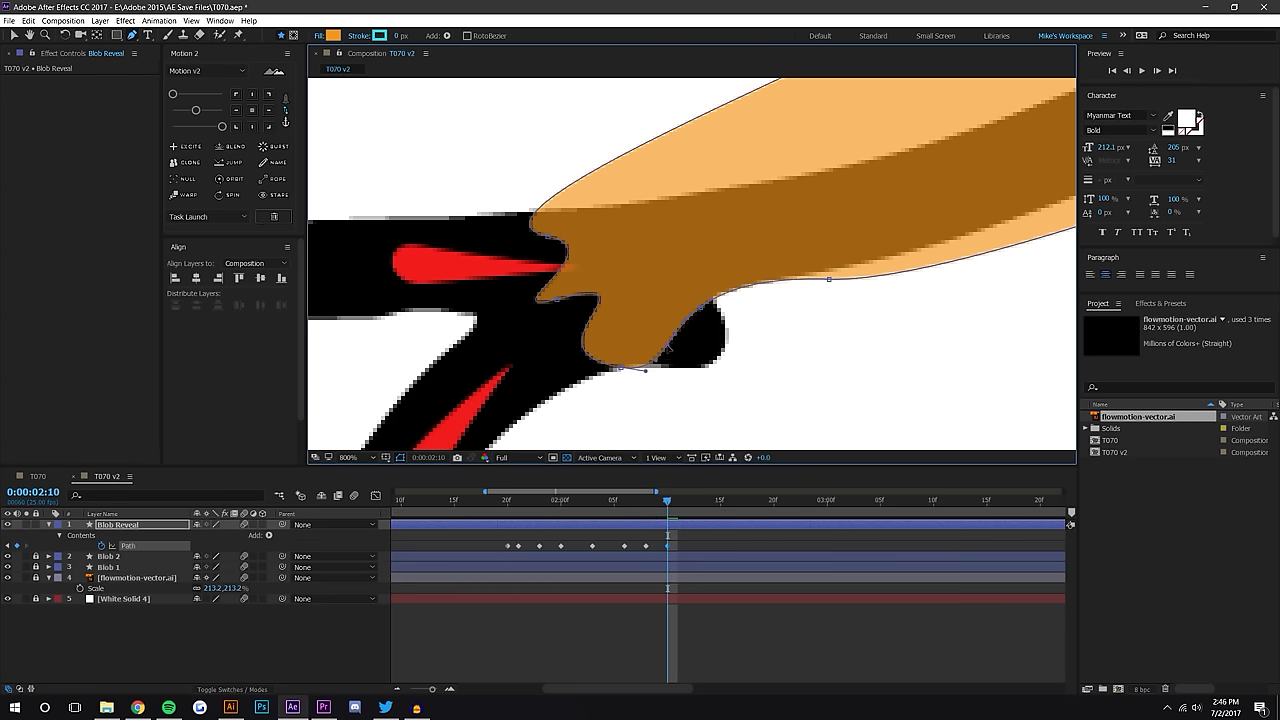
Pull the added lower-edge points down and adjust their handles so the blob covers the stroke's rounded end
click(12, 35)
drag(703, 309, 712, 379)
drag(731, 362, 640, 279)
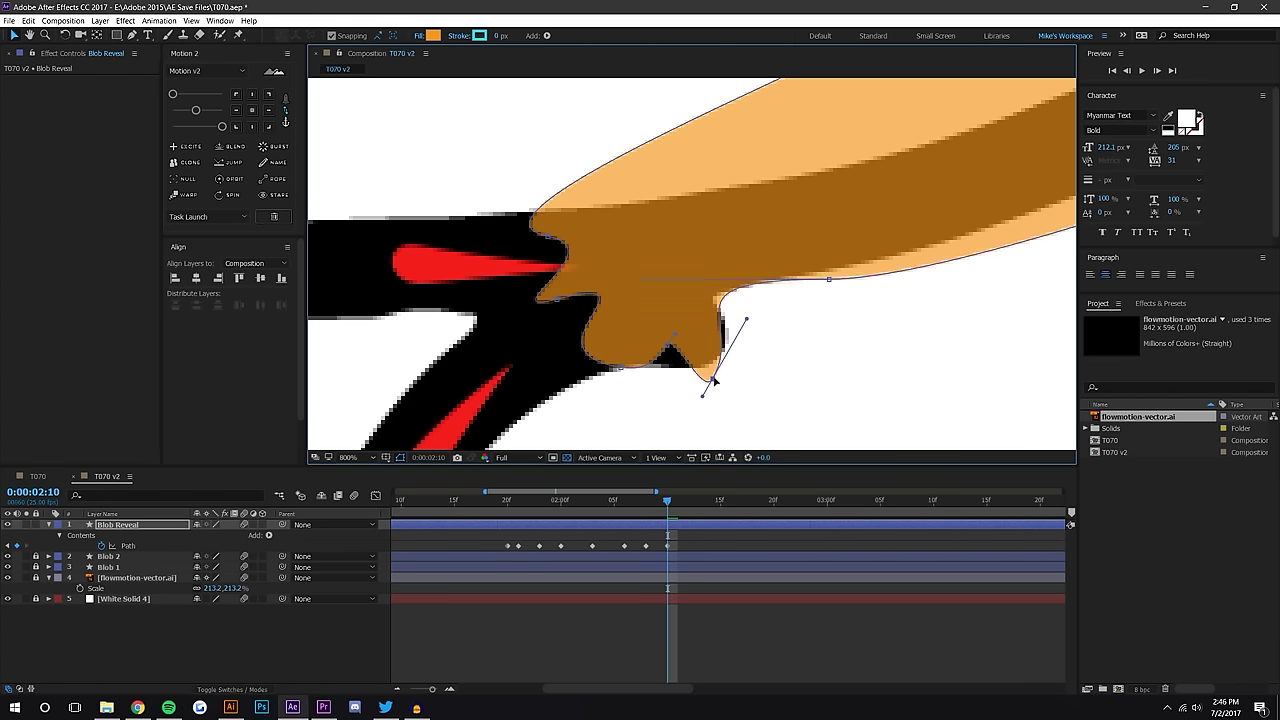
drag(723, 383, 735, 372)
drag(671, 345, 725, 412)
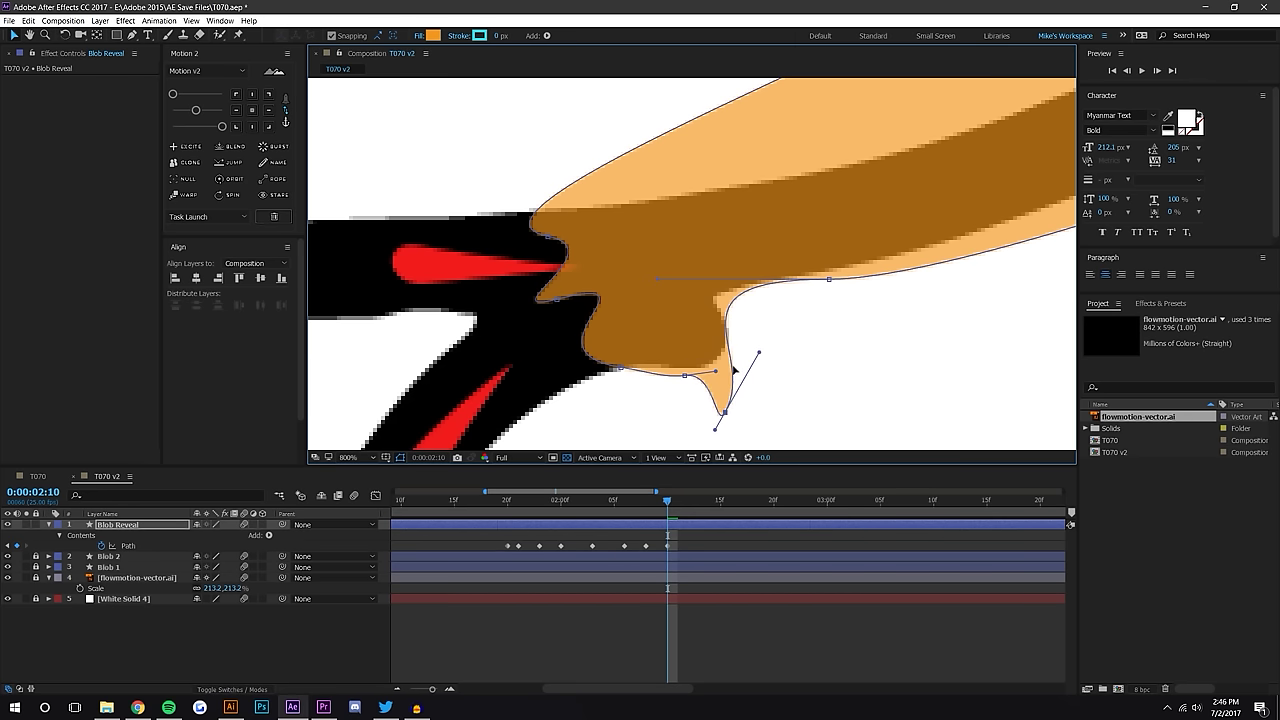
drag(659, 281, 696, 287)
click(804, 652)
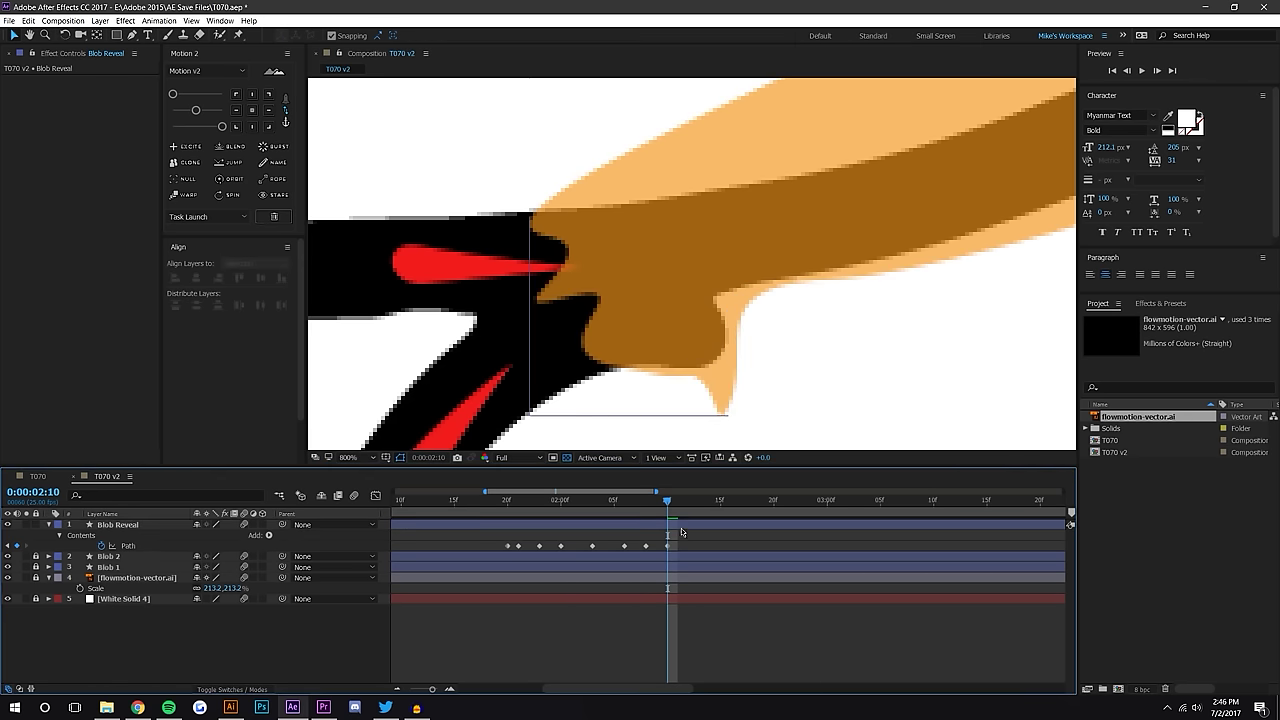
At 0:00:02:09, move the blob's upper point along the upper branch and its inner point onto the descending branch
drag(666, 506, 657, 464)
click(628, 246)
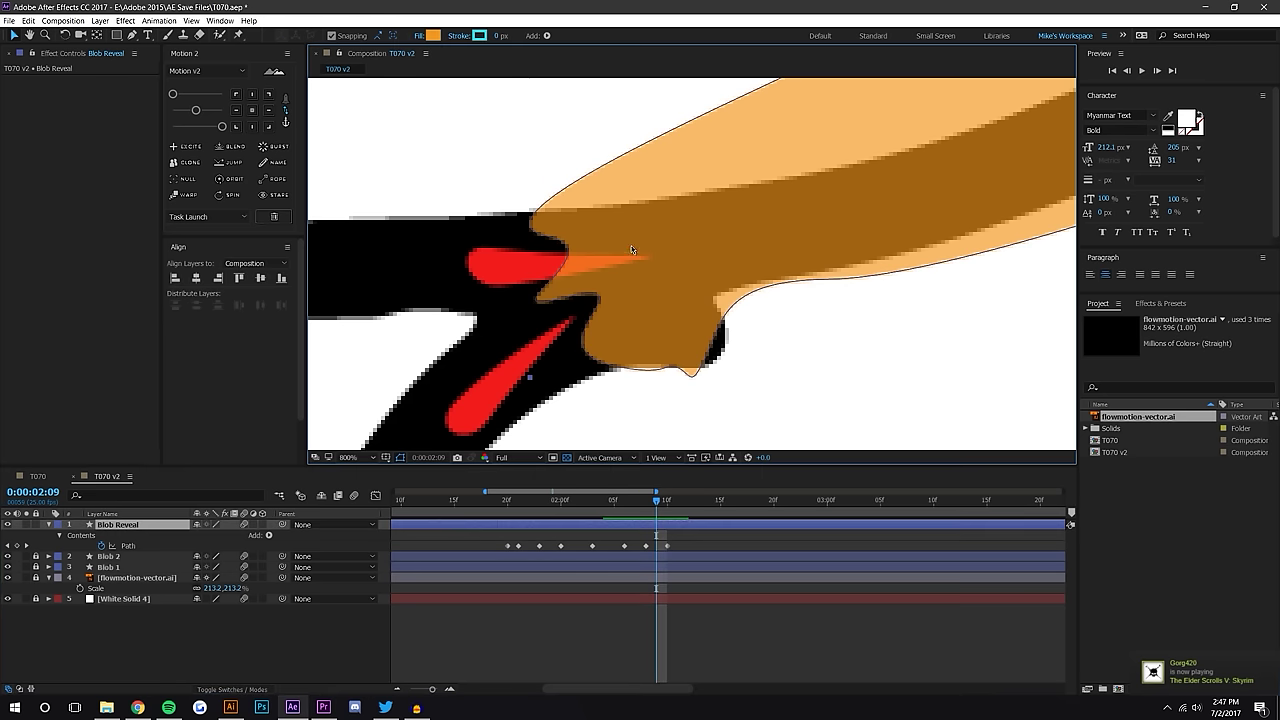
drag(628, 246, 763, 252)
double_click(743, 256)
click(683, 249)
drag(683, 247, 826, 243)
drag(758, 293, 627, 381)
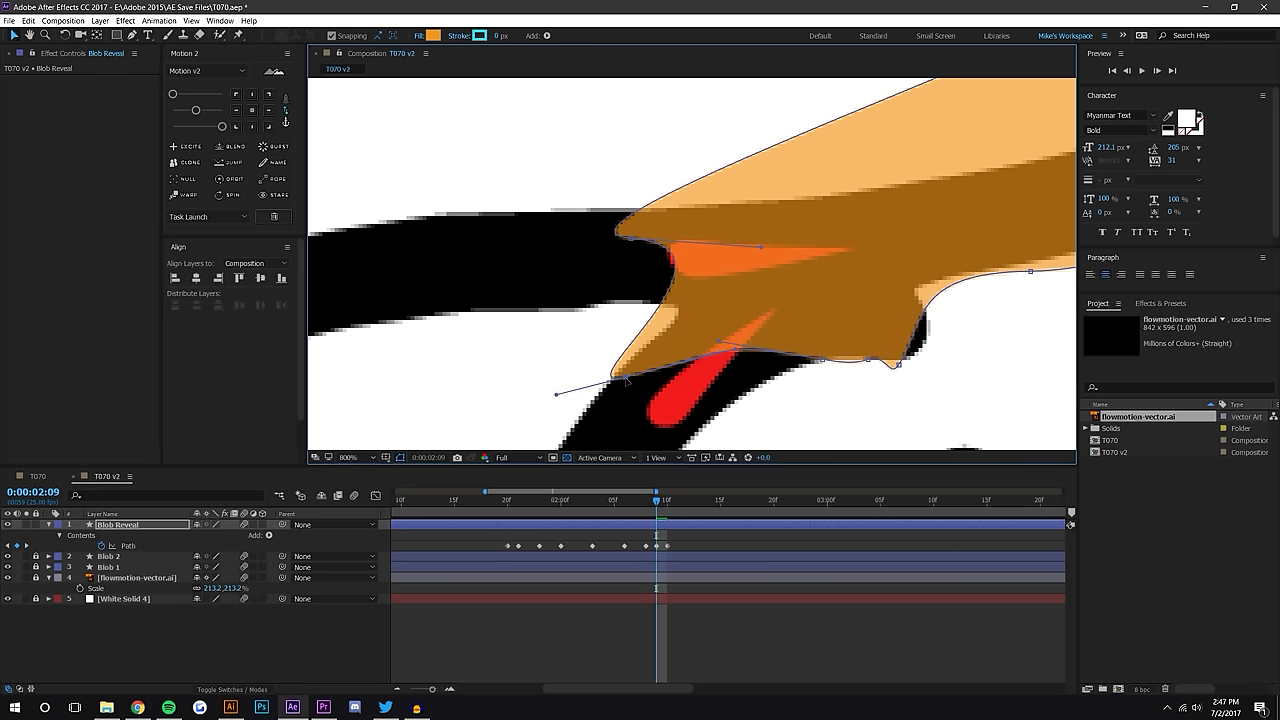
Adjust the handles of the upper and inner points so the blob's edge follows the fork between the two branches
drag(735, 352, 737, 334)
drag(760, 252, 801, 269)
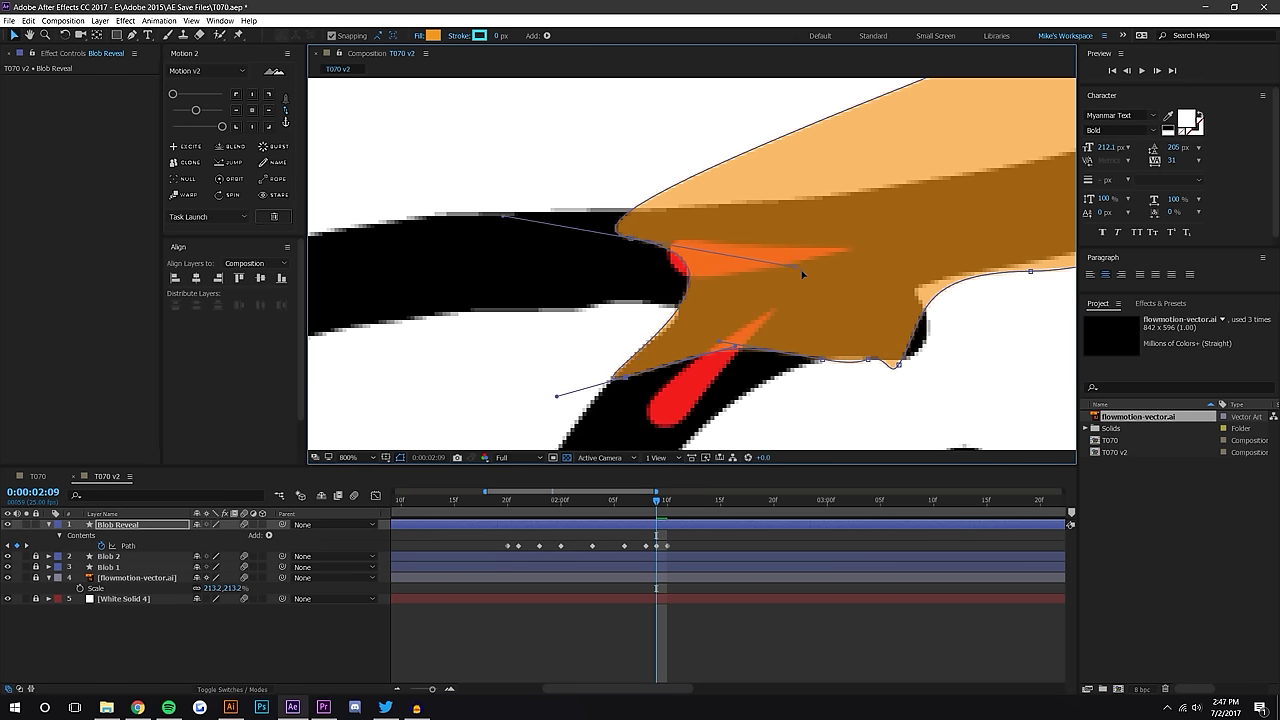
drag(549, 395, 531, 384)
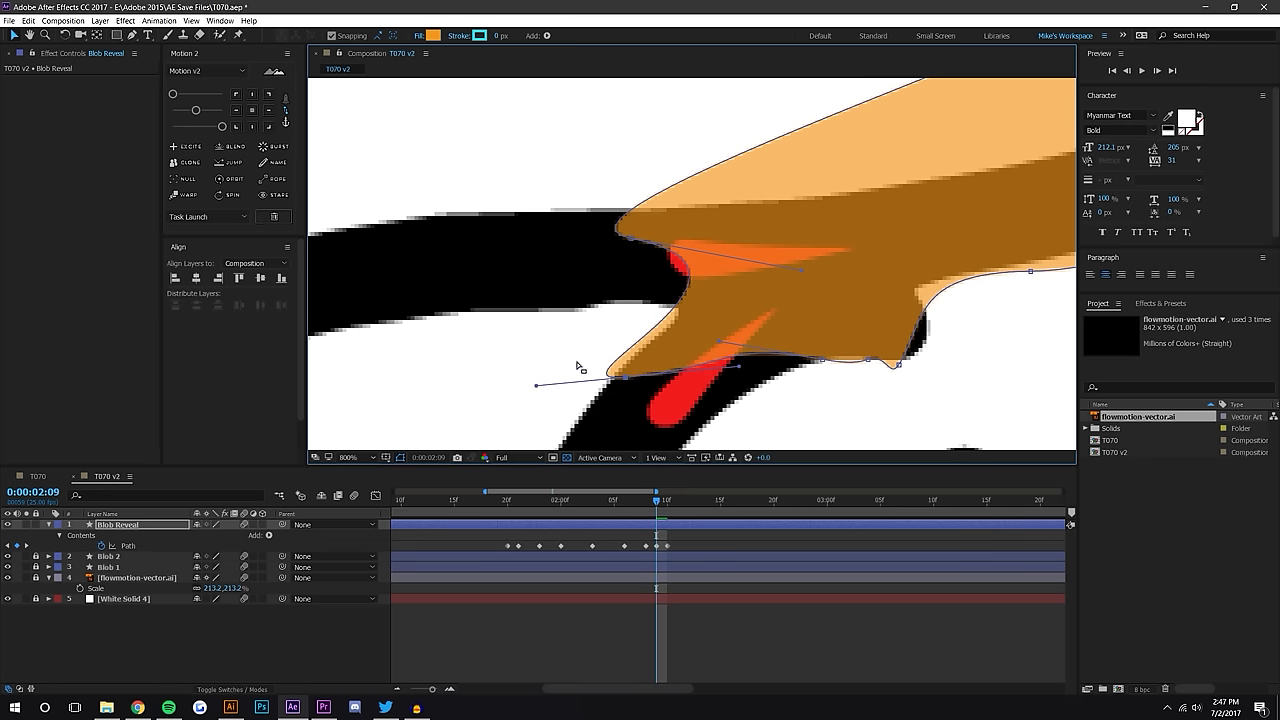
key(comma)
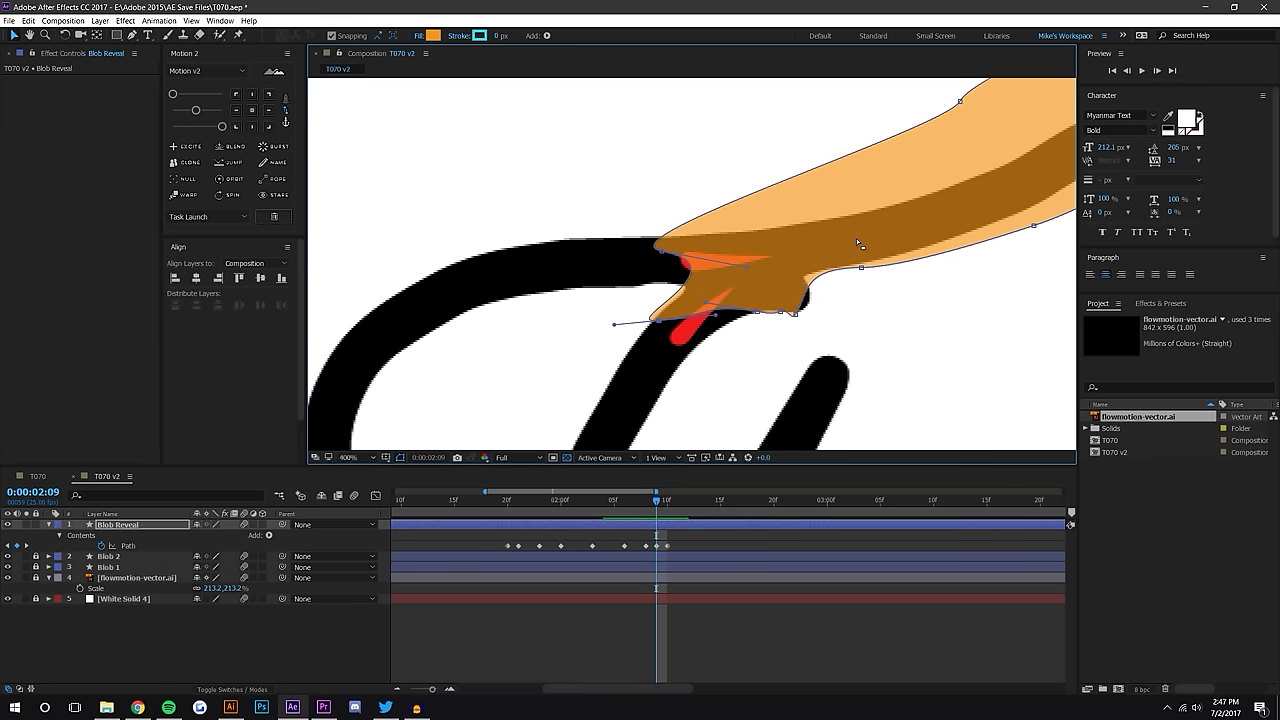
scroll(672, 340, up, 2)
drag(746, 265, 684, 270)
drag(569, 324, 533, 327)
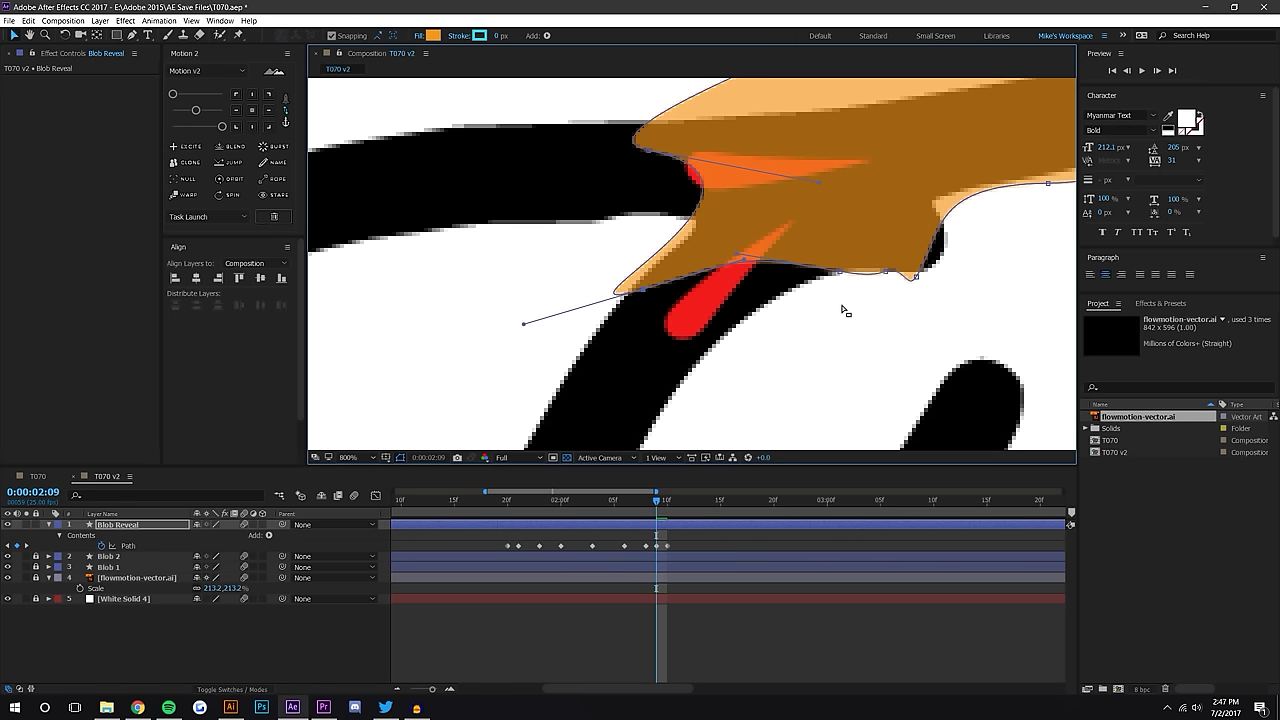
Move the blob's lower point down the descending branch's outer edge and adjust its handles around the red drop
scroll(826, 311, down, 3)
drag(844, 219, 760, 289)
drag(659, 272, 768, 235)
drag(760, 286, 798, 285)
drag(768, 186, 744, 210)
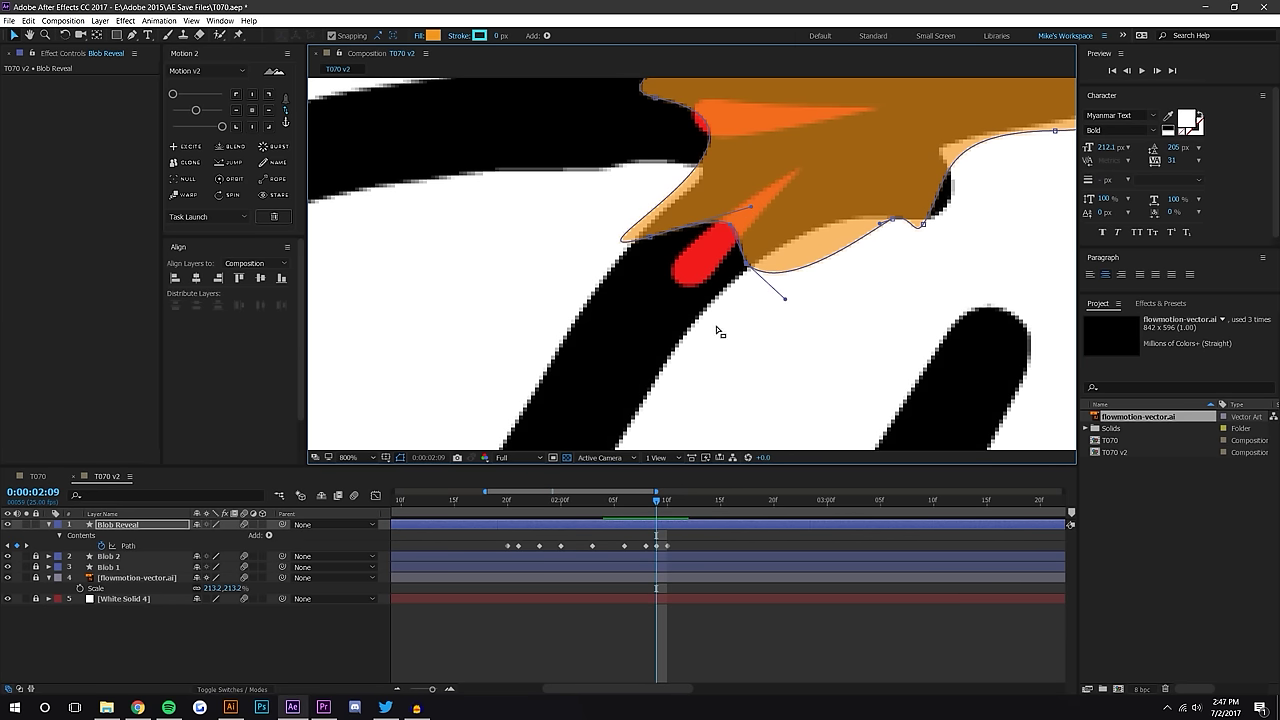
drag(778, 270, 808, 348)
click(722, 626)
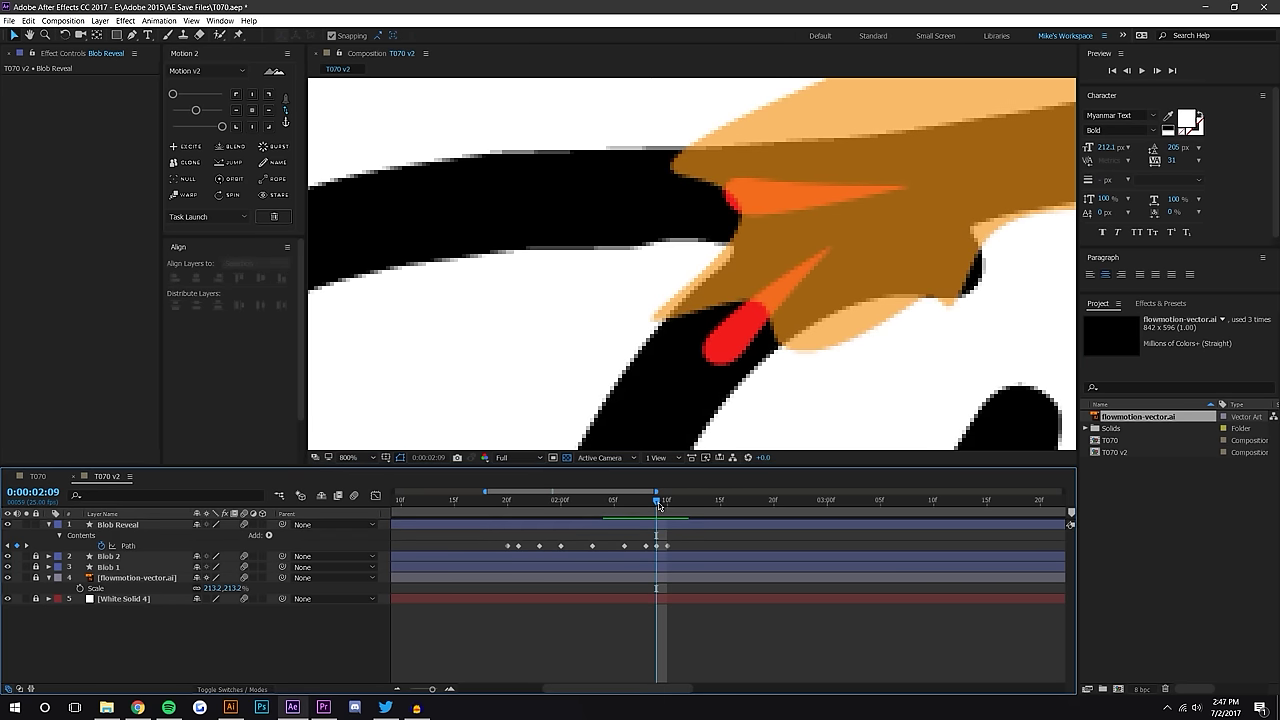
Delete the Blob Reveal Path keyframe at 0:00:02:10
click(662, 504)
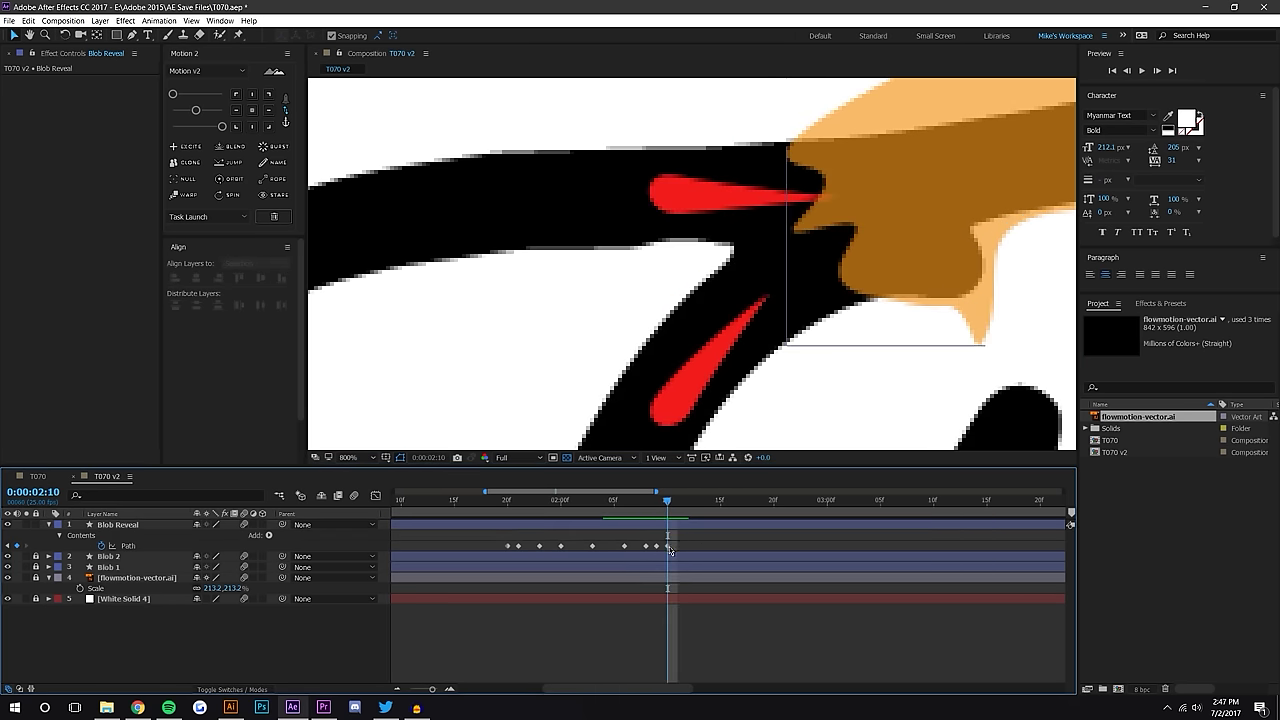
click(668, 546)
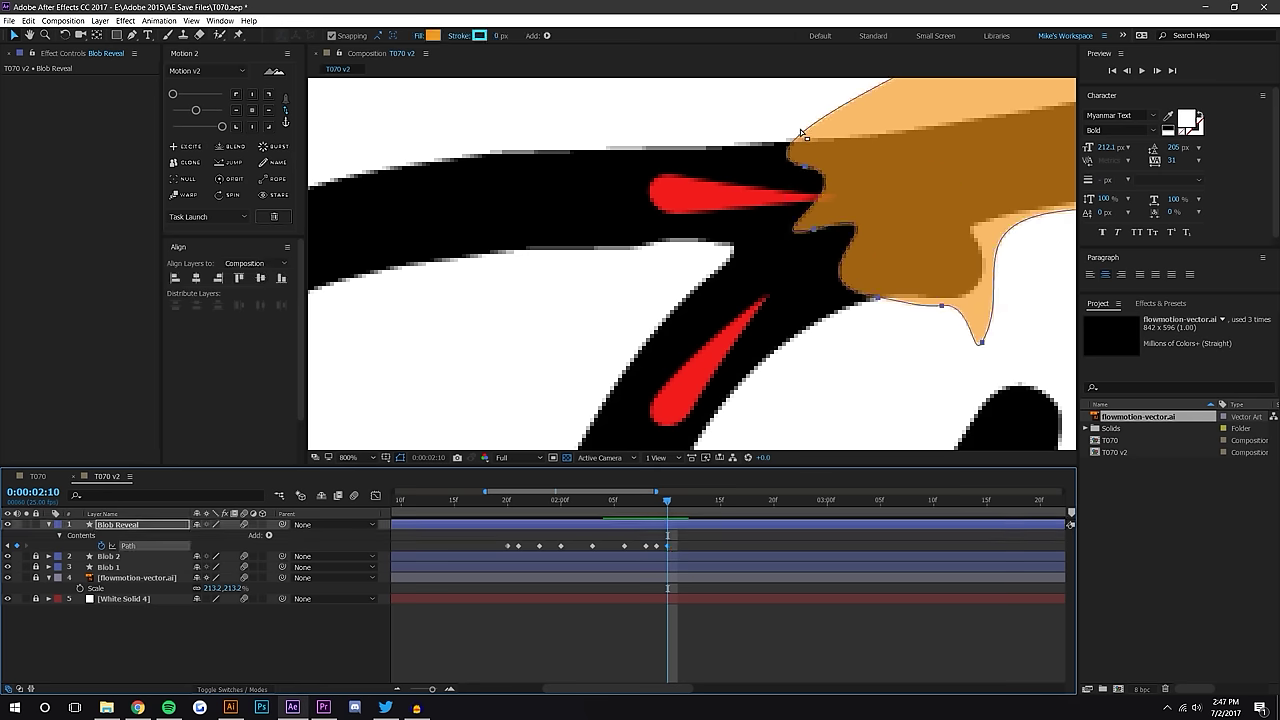
key(Delete)
At 0:00:02:10, reshape the blob's underside points and handles to cover the black stroke's rounded end
click(912, 231)
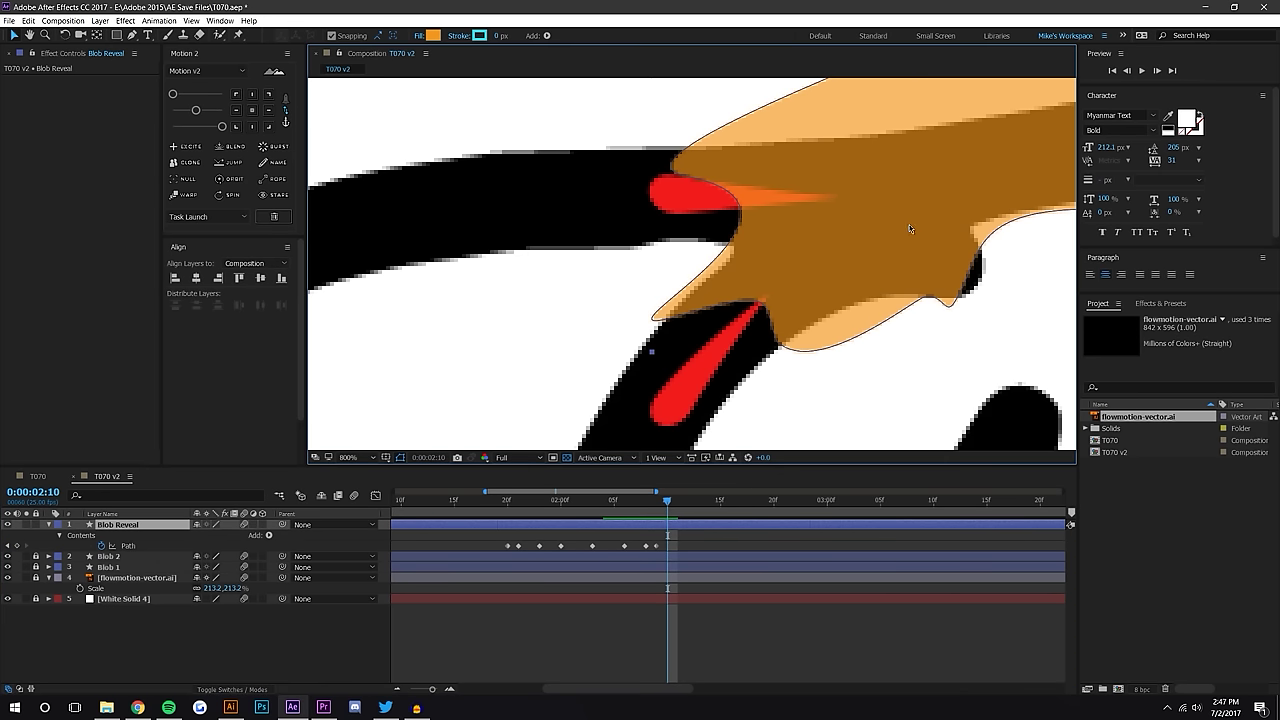
drag(932, 221, 820, 255)
click(845, 335)
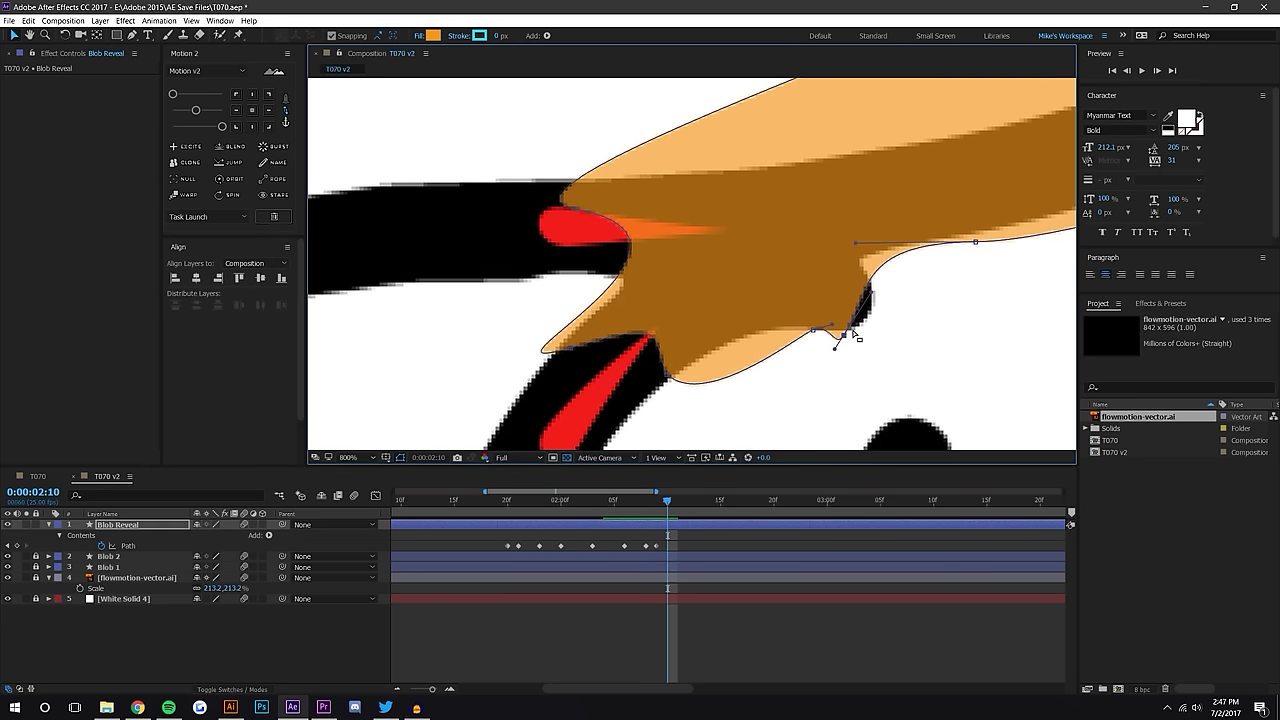
drag(872, 295, 863, 246)
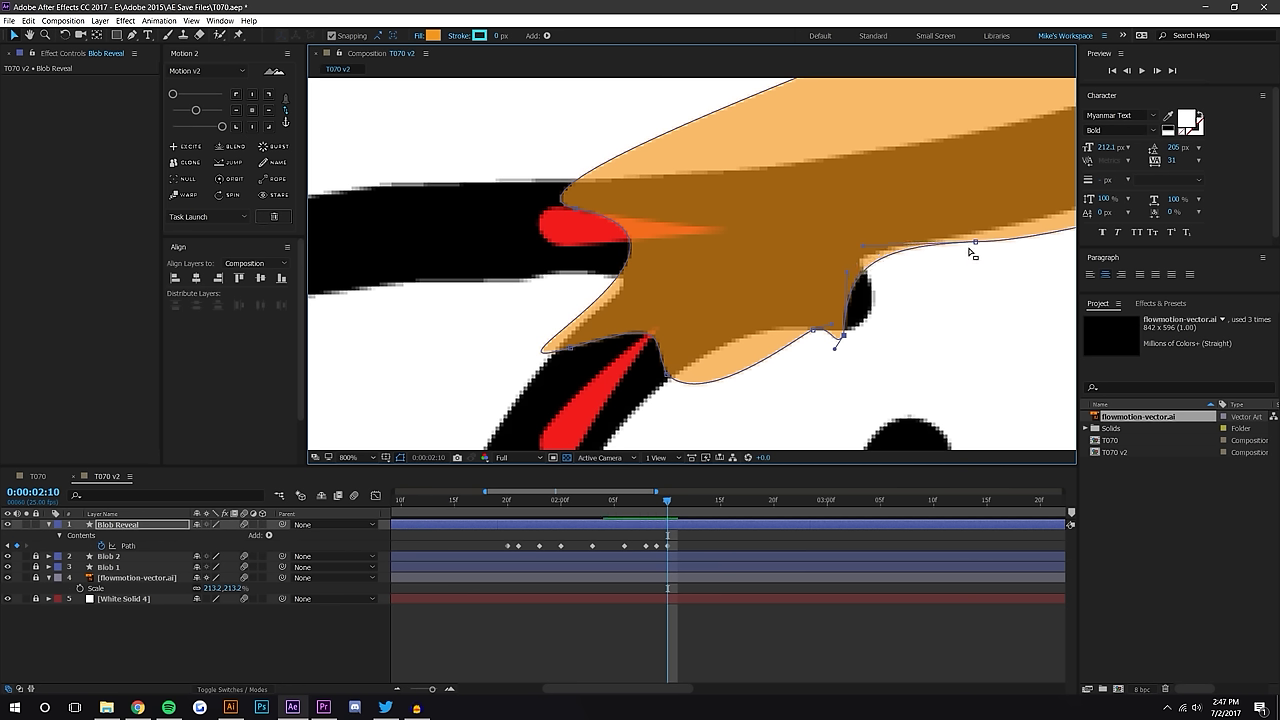
drag(974, 242, 973, 256)
drag(844, 334, 859, 405)
drag(814, 331, 814, 342)
click(690, 605)
mouse_move(667, 502)
mouse_down()
mouse_move(634, 505)
mouse_move(667, 501)
mouse_up()
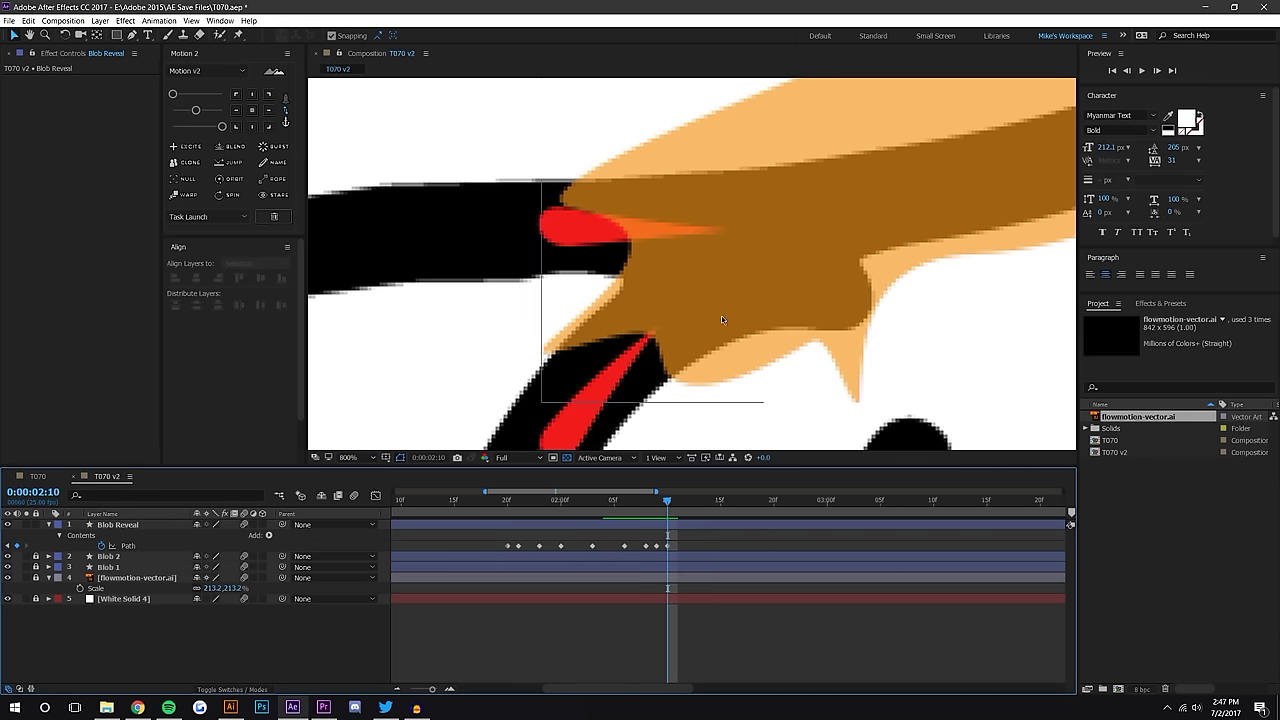
At 0:00:02:10, pull the blob's lower points down the descending branch and adjust their handles beside the red drop
drag(726, 298, 804, 264)
double_click(790, 263)
drag(646, 315, 766, 303)
drag(684, 285, 683, 330)
drag(865, 239, 766, 163)
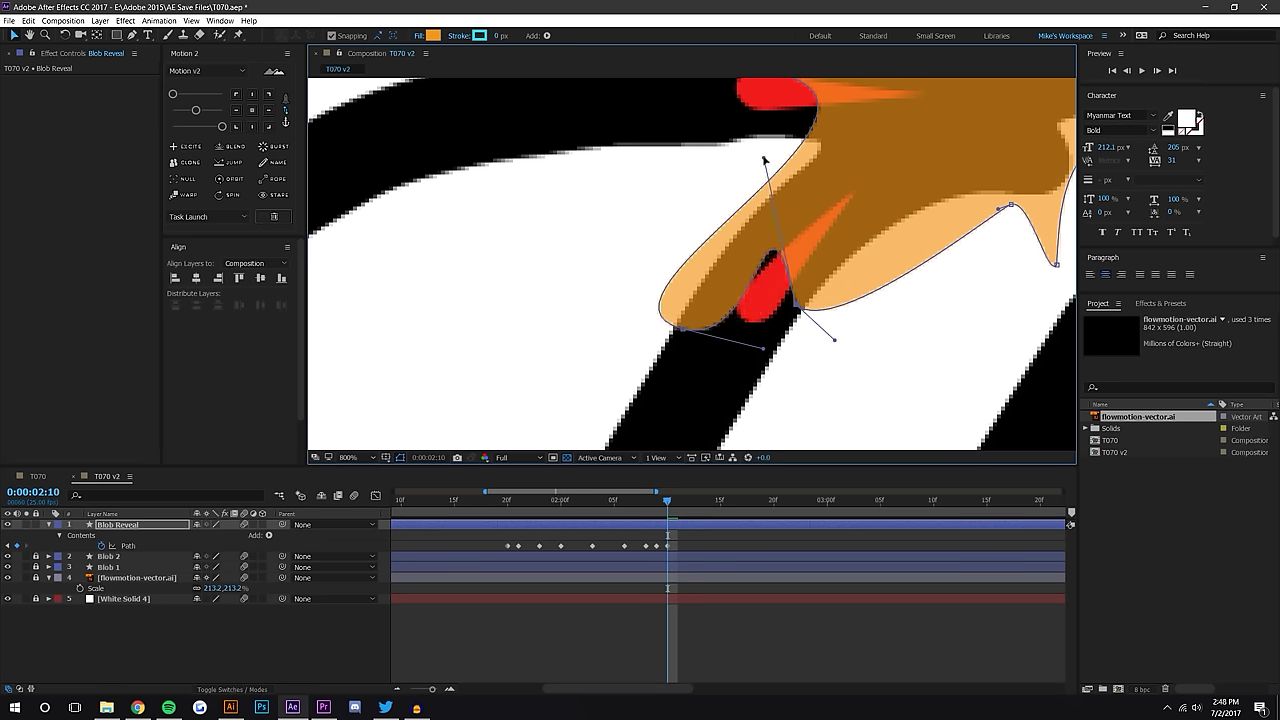
Add points with the Pen tool to the blob's lower edge and shape them into uneven fingers around the lower red drop
key(g)
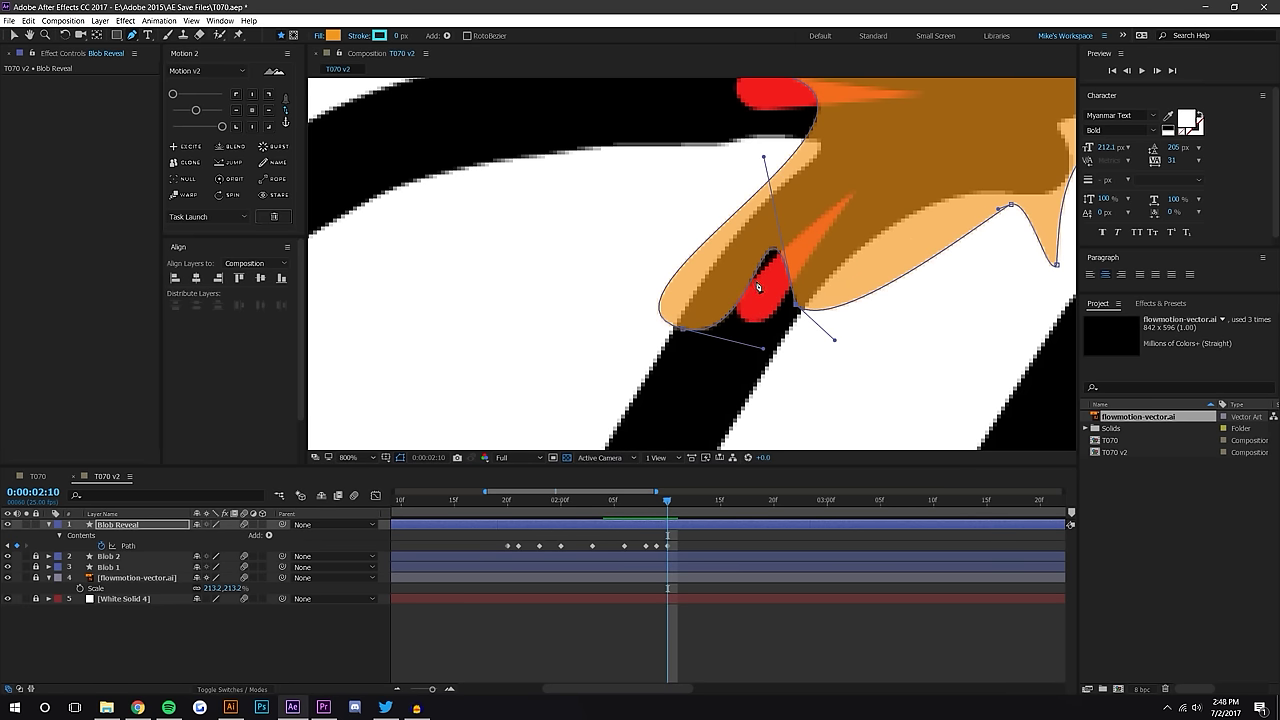
click(755, 282)
click(715, 326)
key(v)
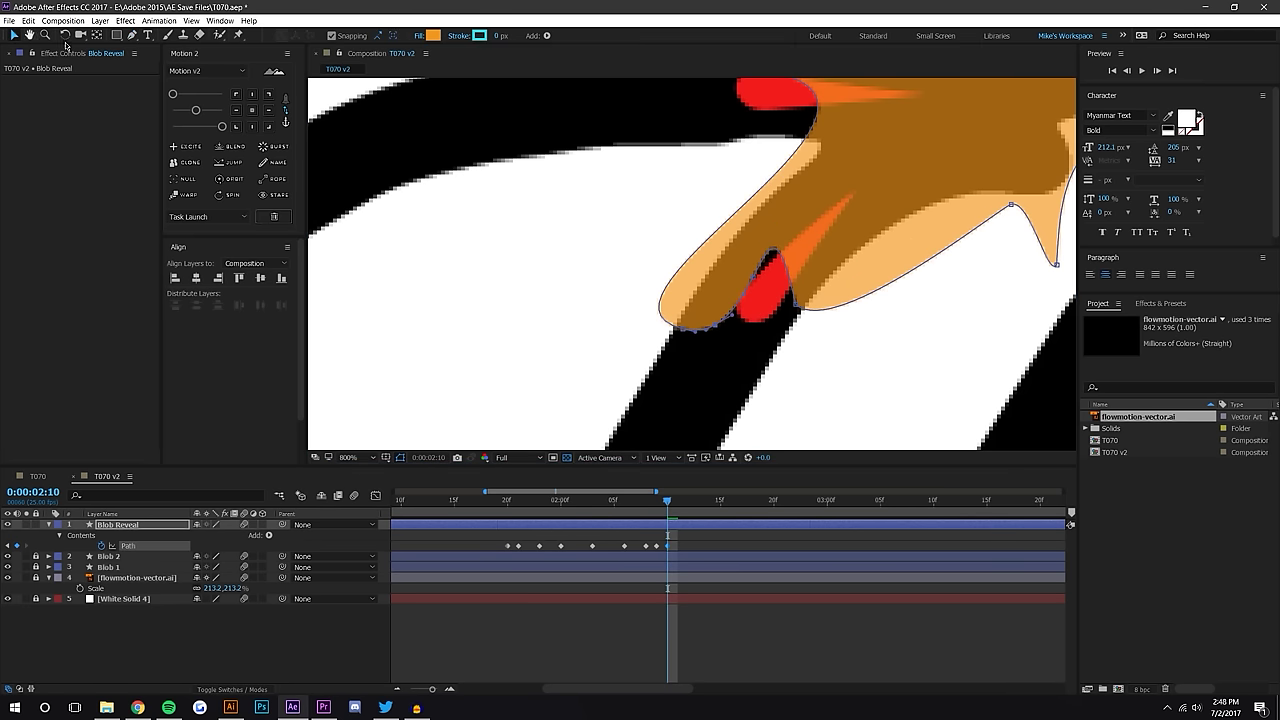
drag(677, 336, 643, 365)
drag(715, 329, 737, 343)
drag(741, 298, 803, 313)
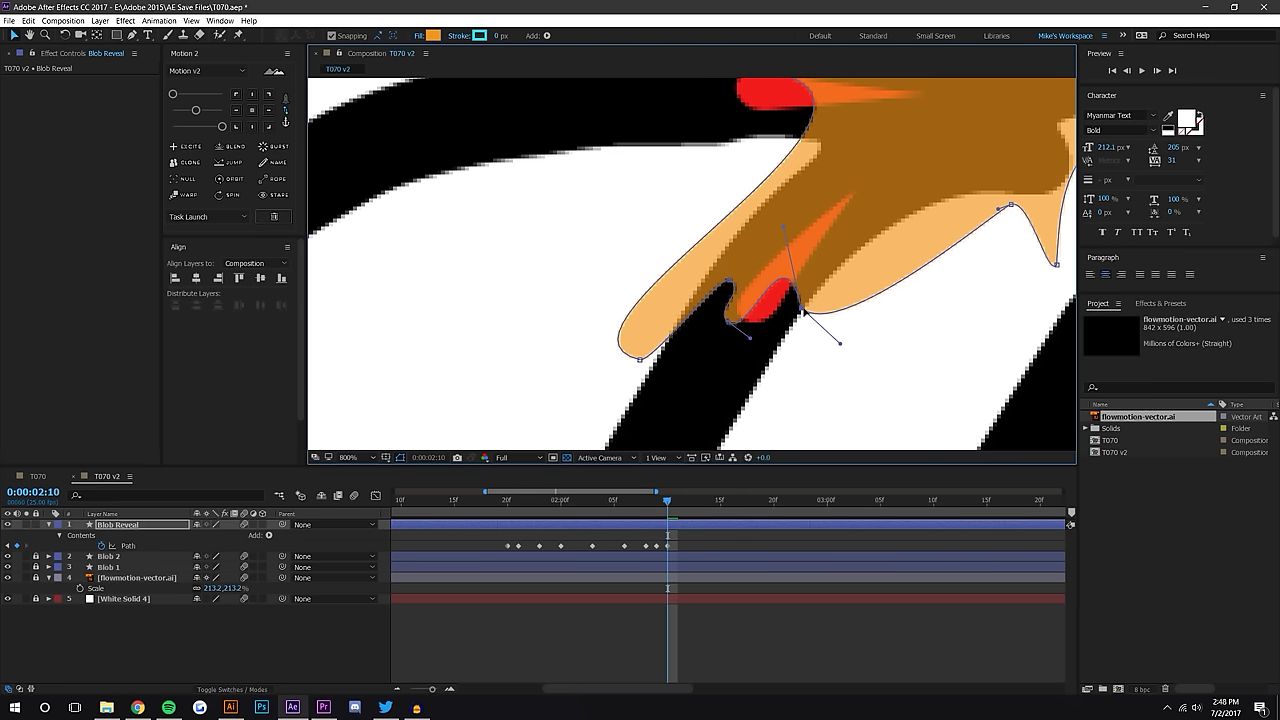
Add points along the blob's edge beside the fork and reshape the upper branch's tip around the red drop
scroll(790, 300, down, 3)
scroll(758, 285, up, 3)
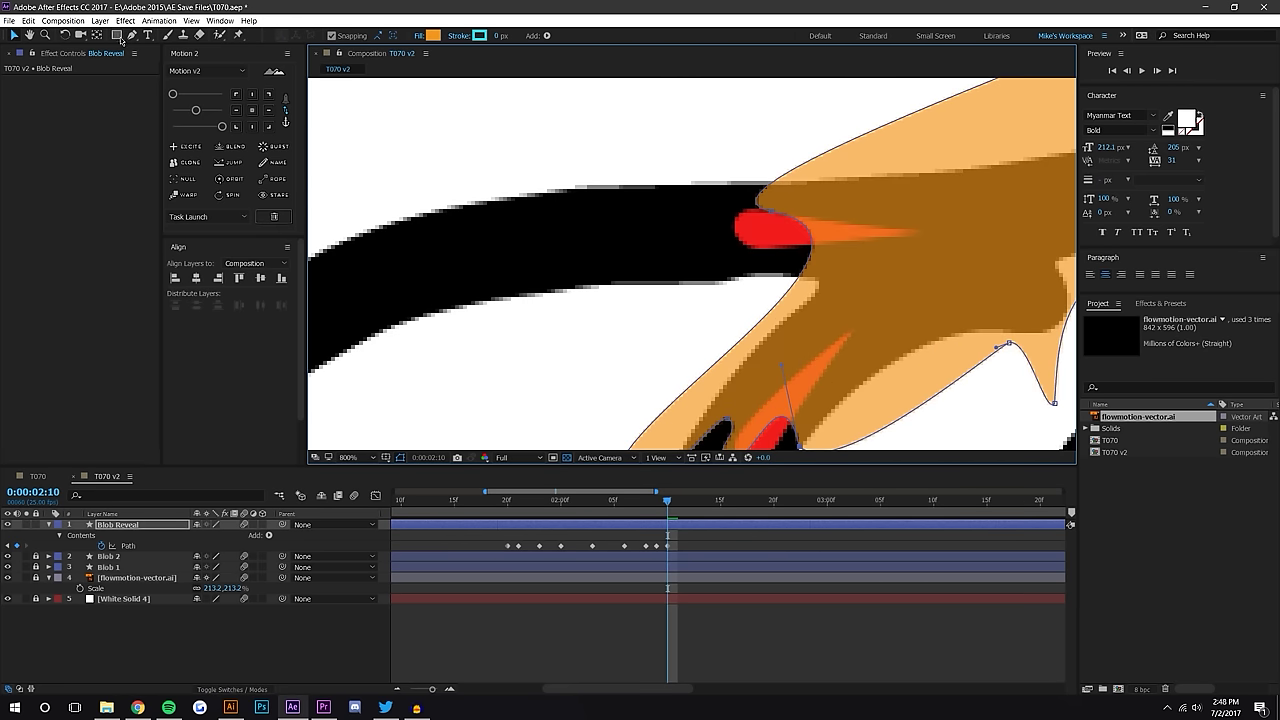
click(132, 35)
click(810, 228)
click(749, 331)
click(719, 358)
click(686, 388)
click(660, 414)
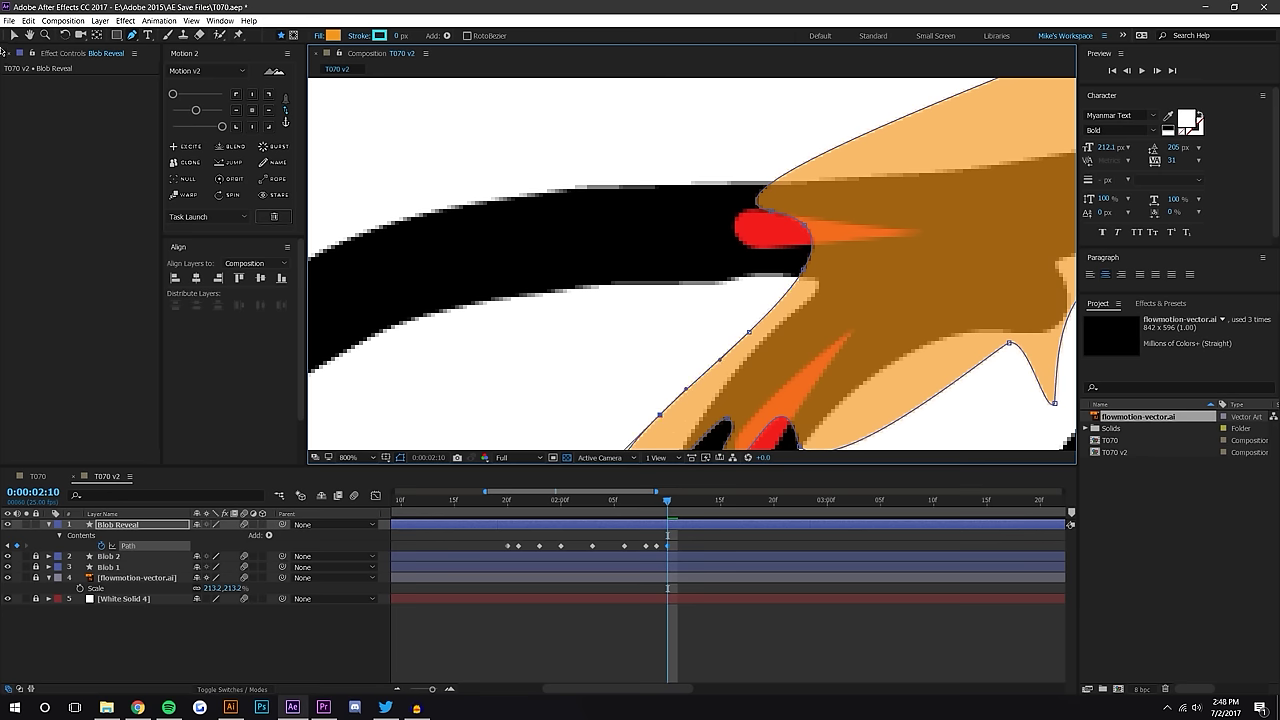
click(14, 35)
drag(803, 272, 766, 207)
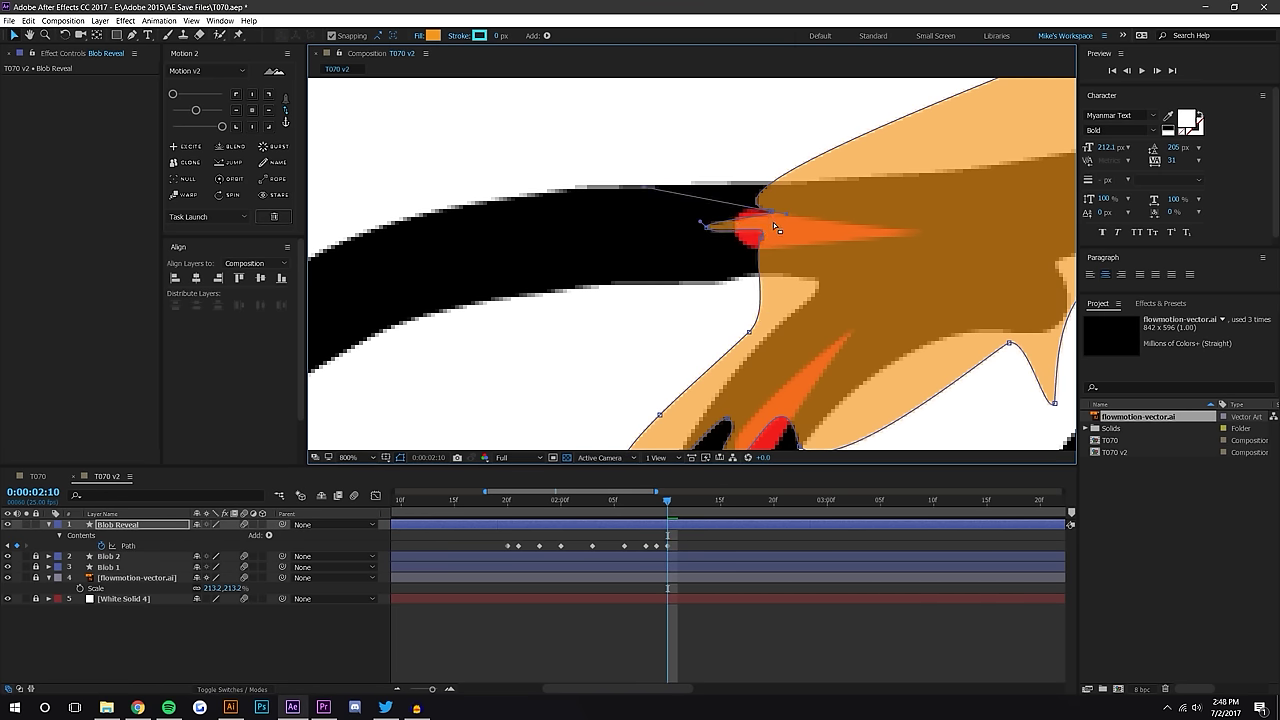
drag(655, 197, 735, 236)
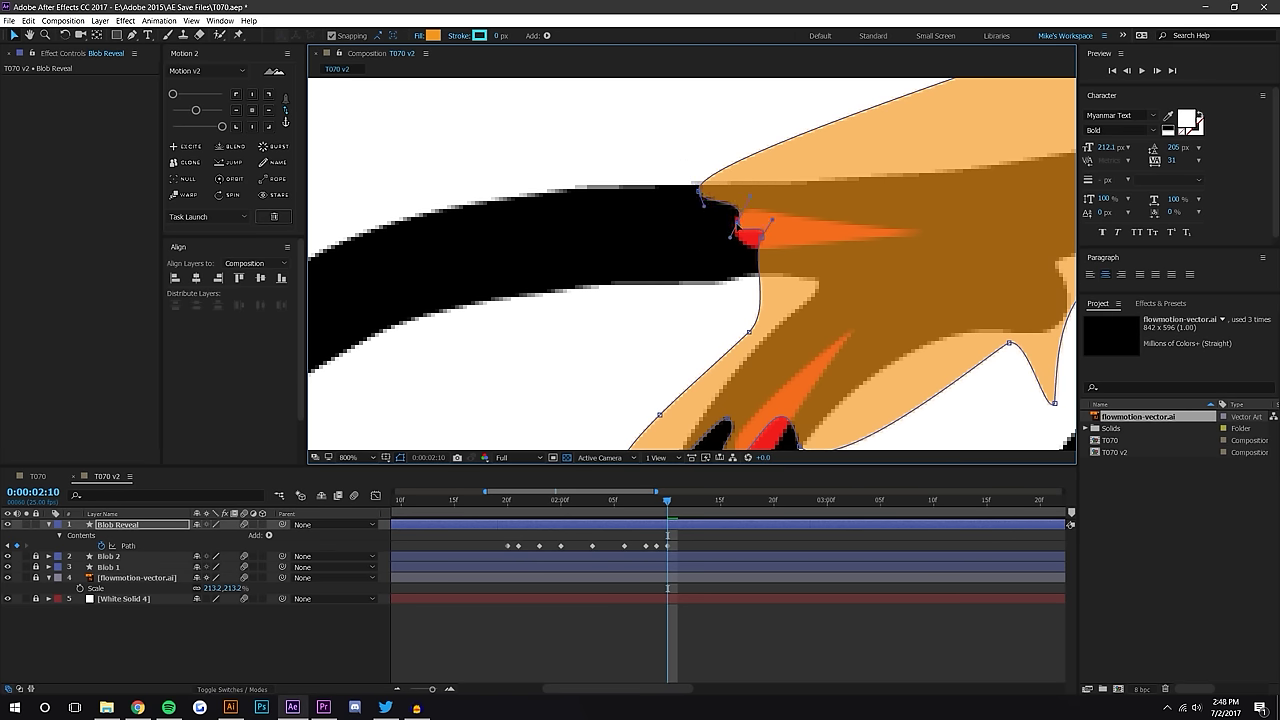
At 0:00:02:12, pull the blob's tip points along the upper branch past the red drop, covering the stroke's full width
scroll(833, 249, down, 2)
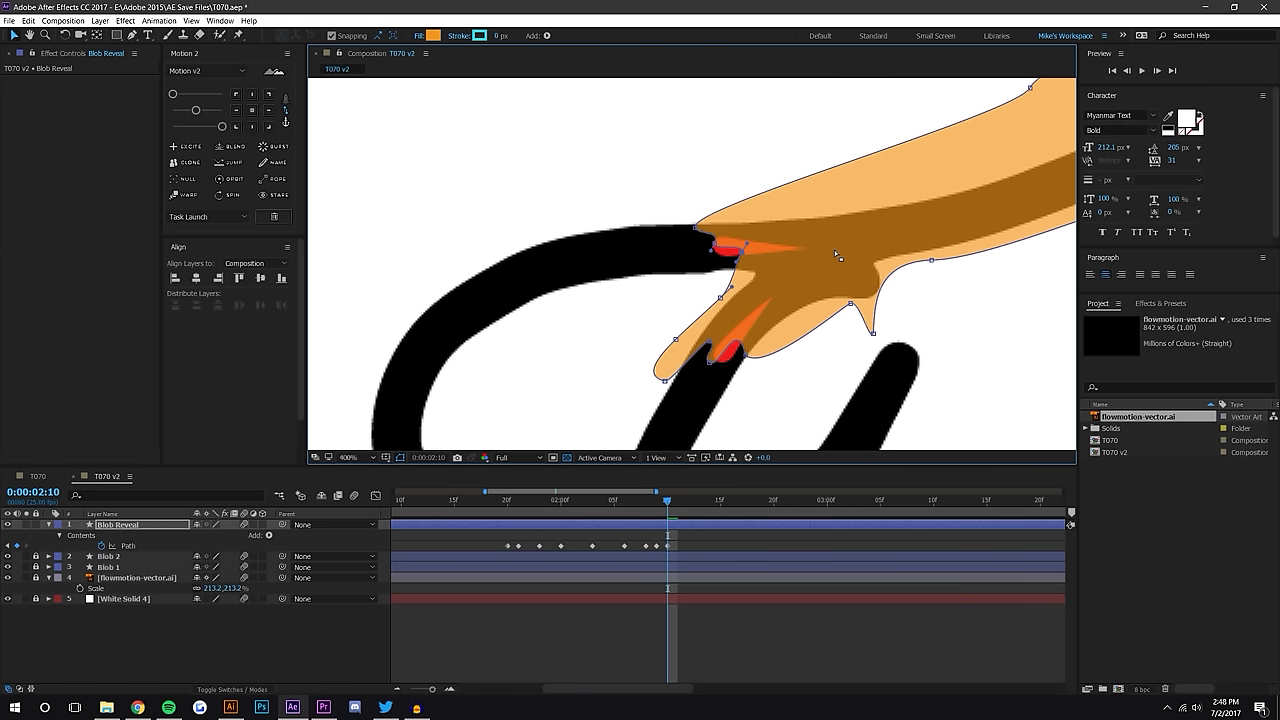
drag(842, 236, 864, 160)
mouse_move(670, 502)
mouse_down()
mouse_move(657, 504)
mouse_move(689, 505)
mouse_up()
scroll(762, 166, up, 2)
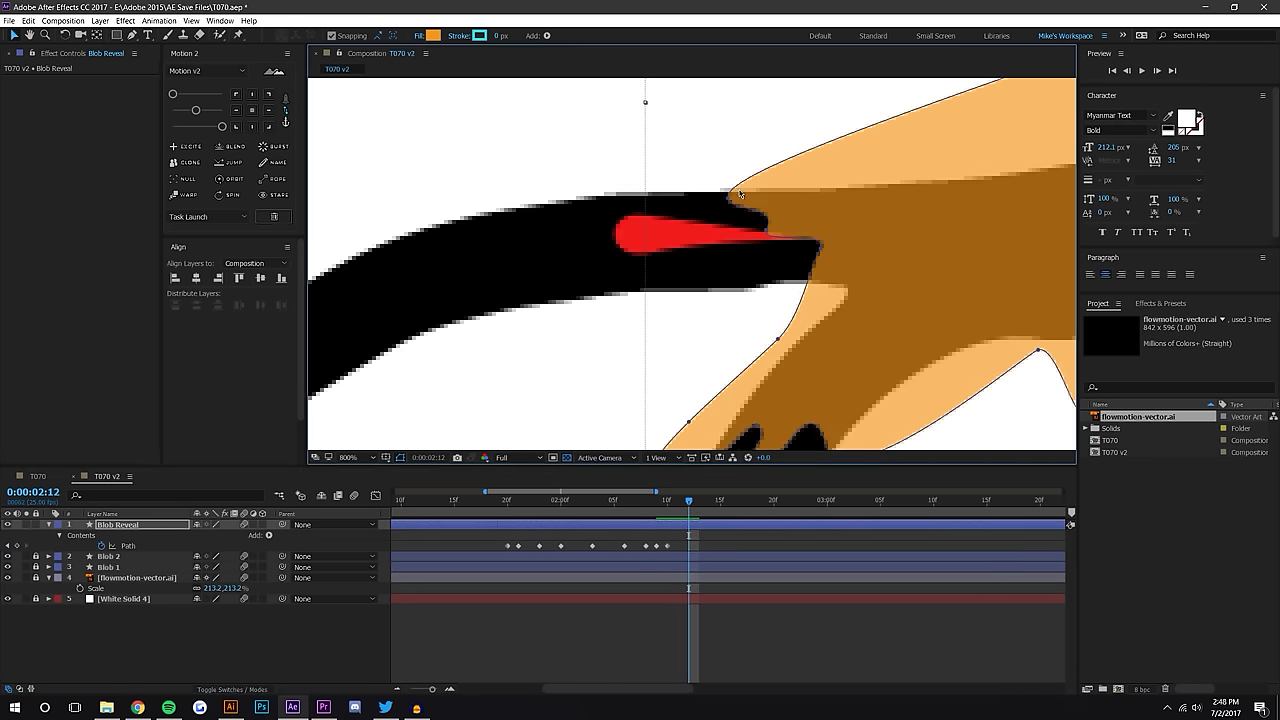
drag(731, 214, 563, 200)
drag(767, 233, 598, 252)
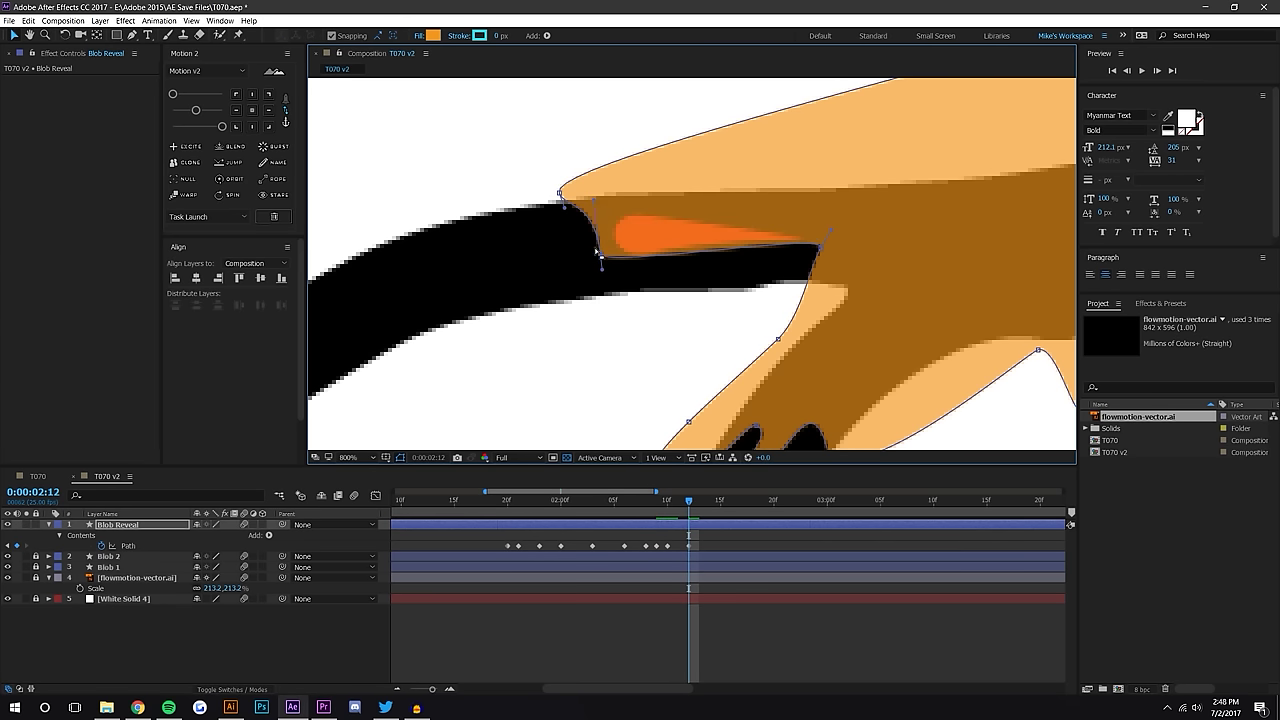
drag(820, 246, 547, 303)
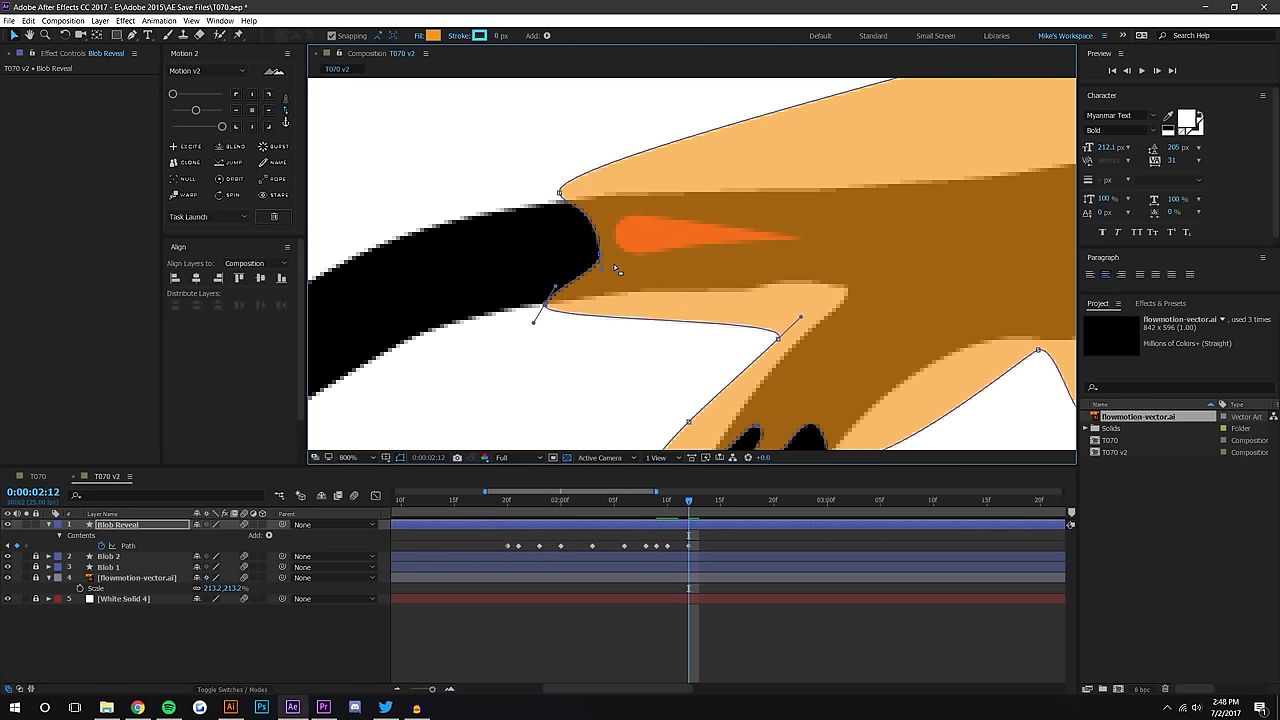
Pull the inner and lower points of the upper branch's tip back behind the red drop's head
click(543, 100)
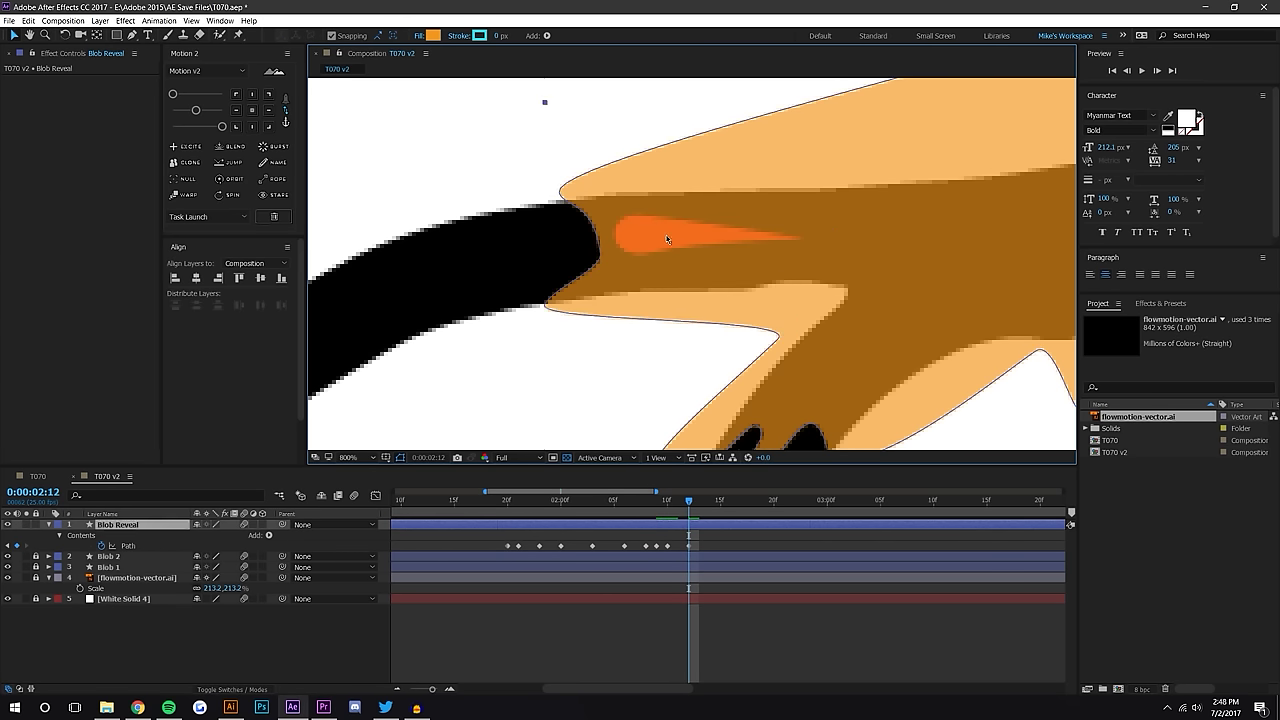
click(130, 546)
drag(598, 258, 690, 232)
drag(545, 305, 647, 286)
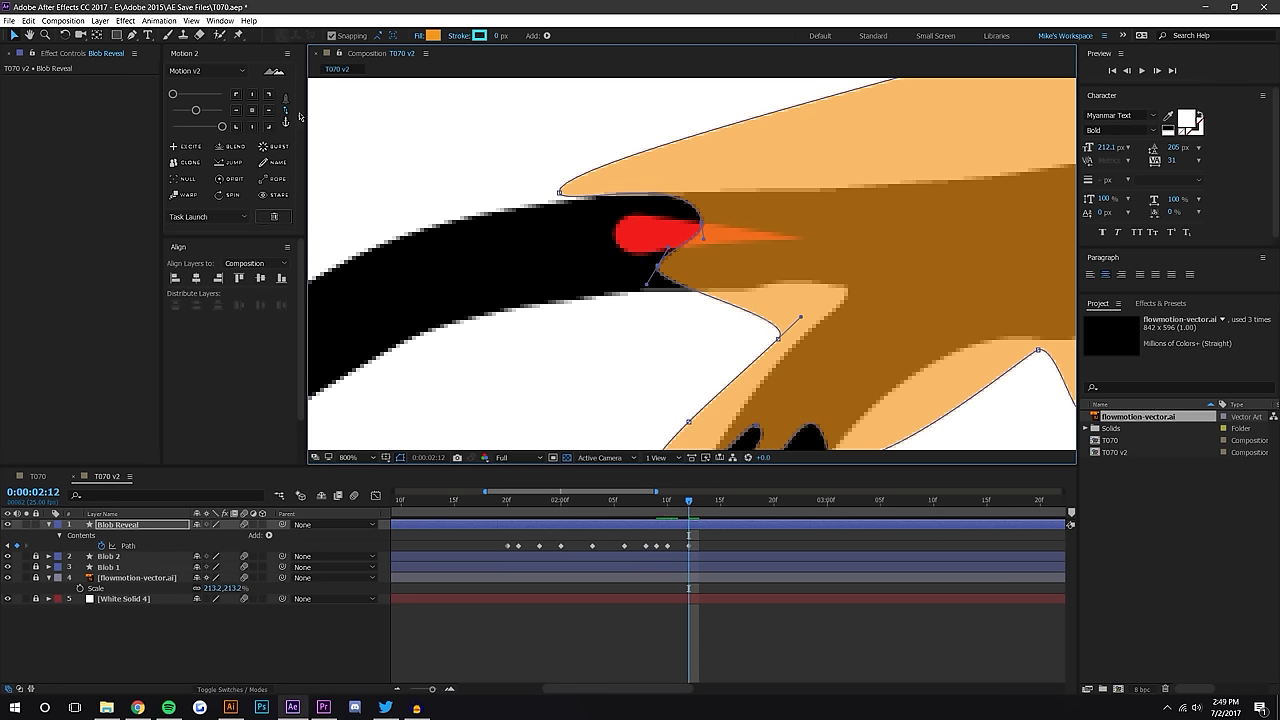
Add a Pen point on the upper branch's tip and shape its edge into uneven liquid fingers around the red drop
click(132, 34)
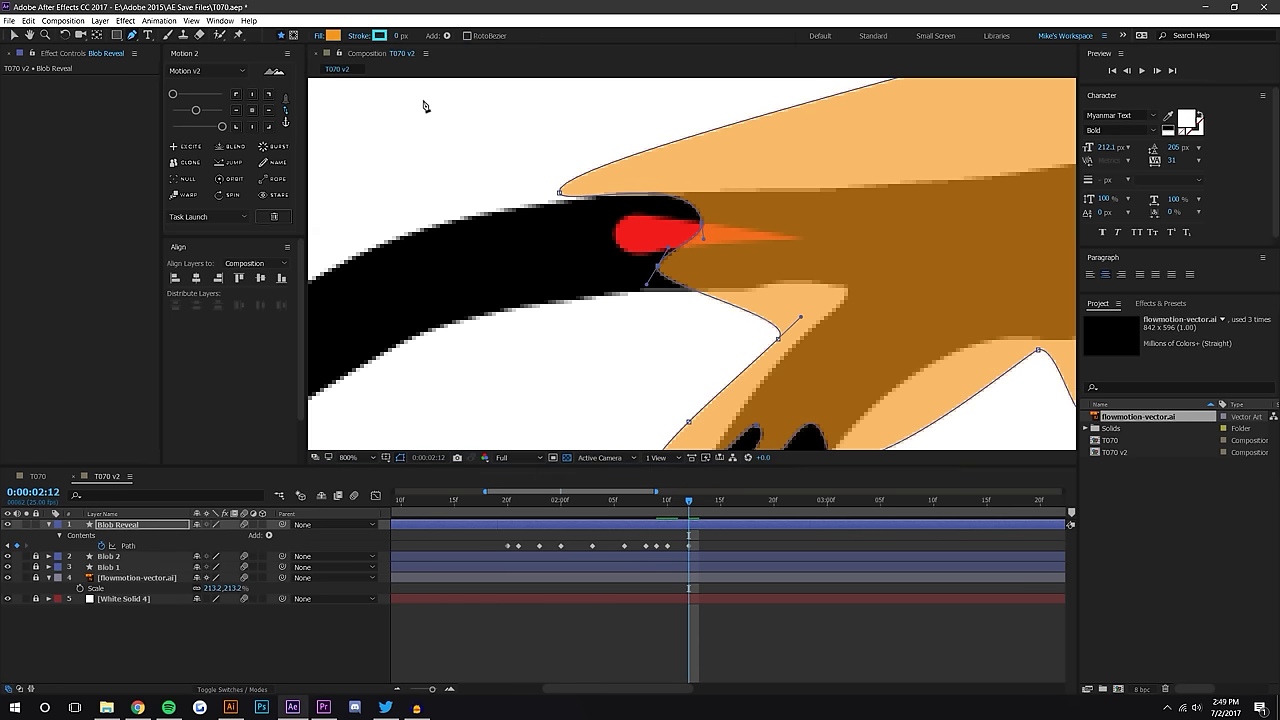
click(658, 201)
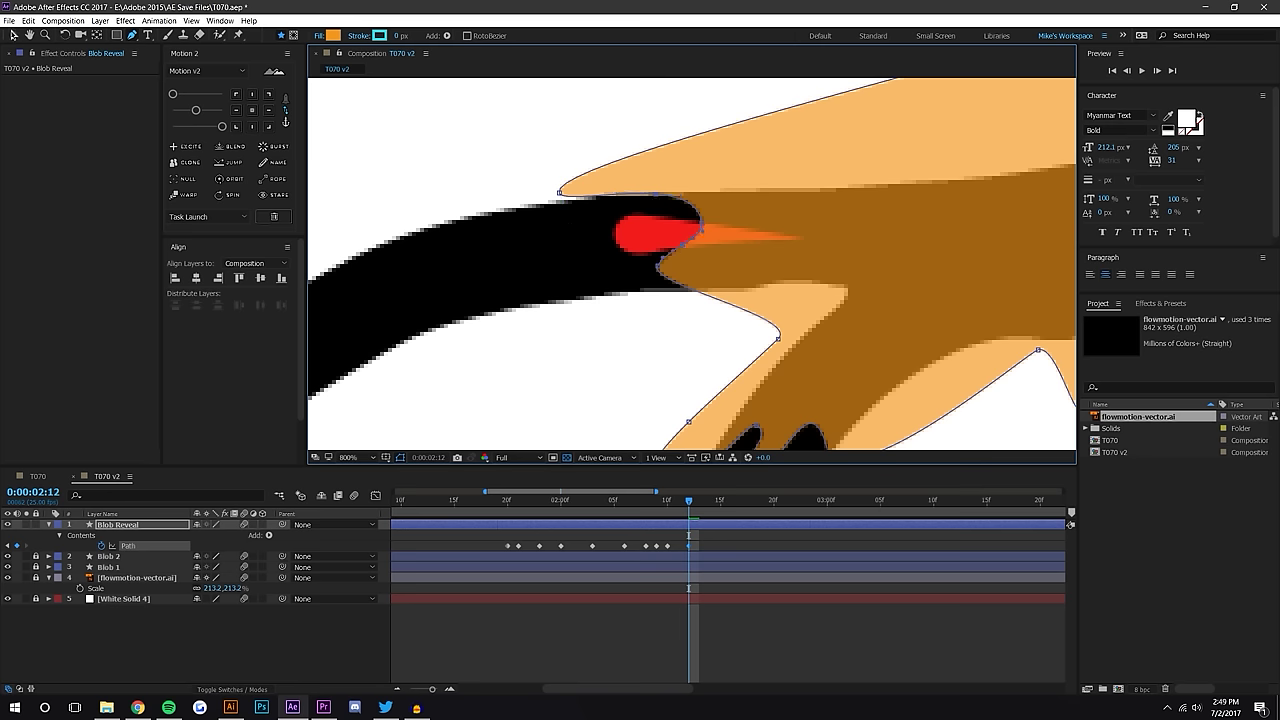
key(v)
drag(660, 268, 660, 298)
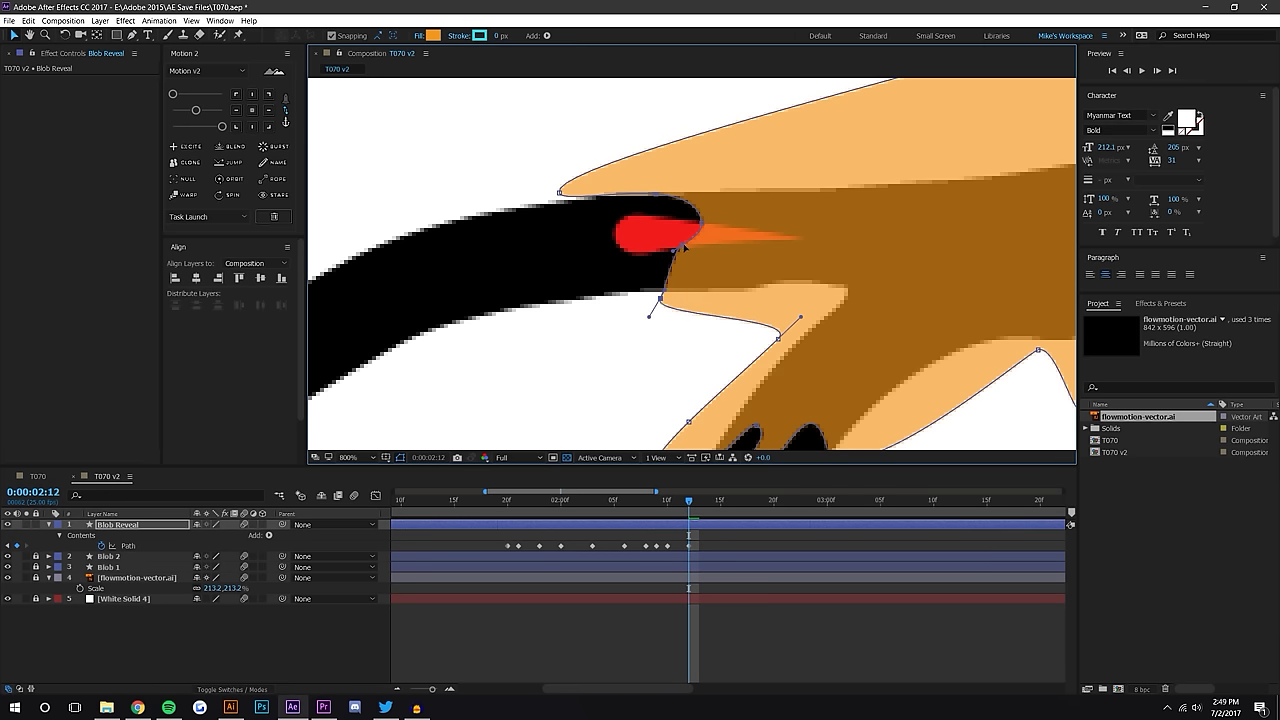
drag(683, 255, 724, 278)
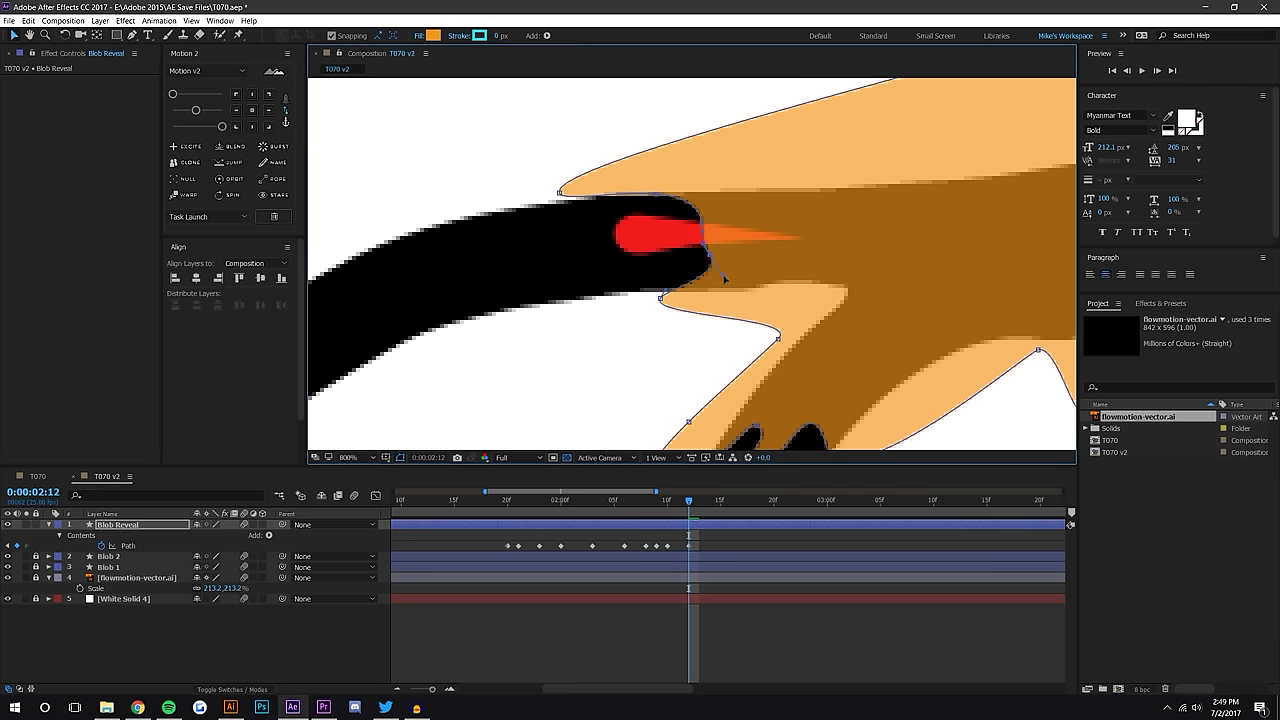
drag(699, 227, 658, 206)
drag(560, 193, 531, 131)
drag(633, 233, 602, 258)
At 0:00:02:12, extend the blob's lower points down the descending branch and shape their handles around the red drop
scroll(703, 258, down, 1)
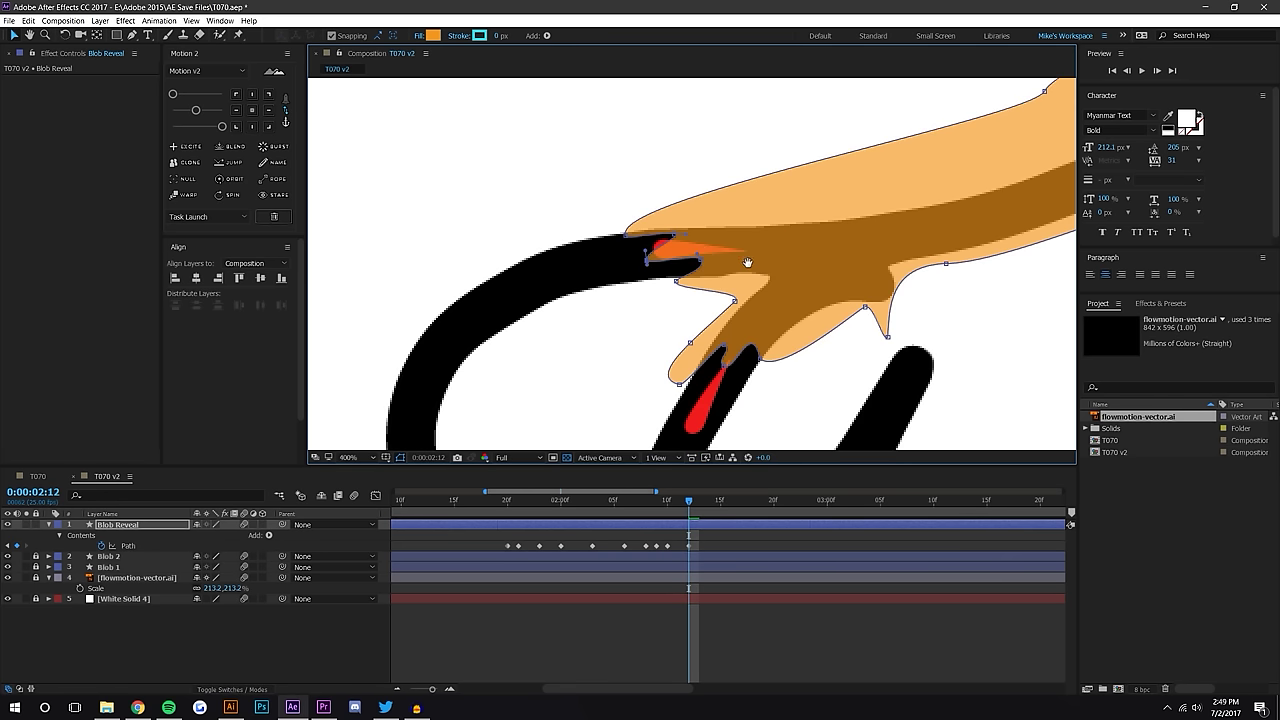
drag(748, 266, 805, 120)
scroll(805, 237, up, 1)
drag(812, 230, 610, 268)
drag(721, 131, 643, 233)
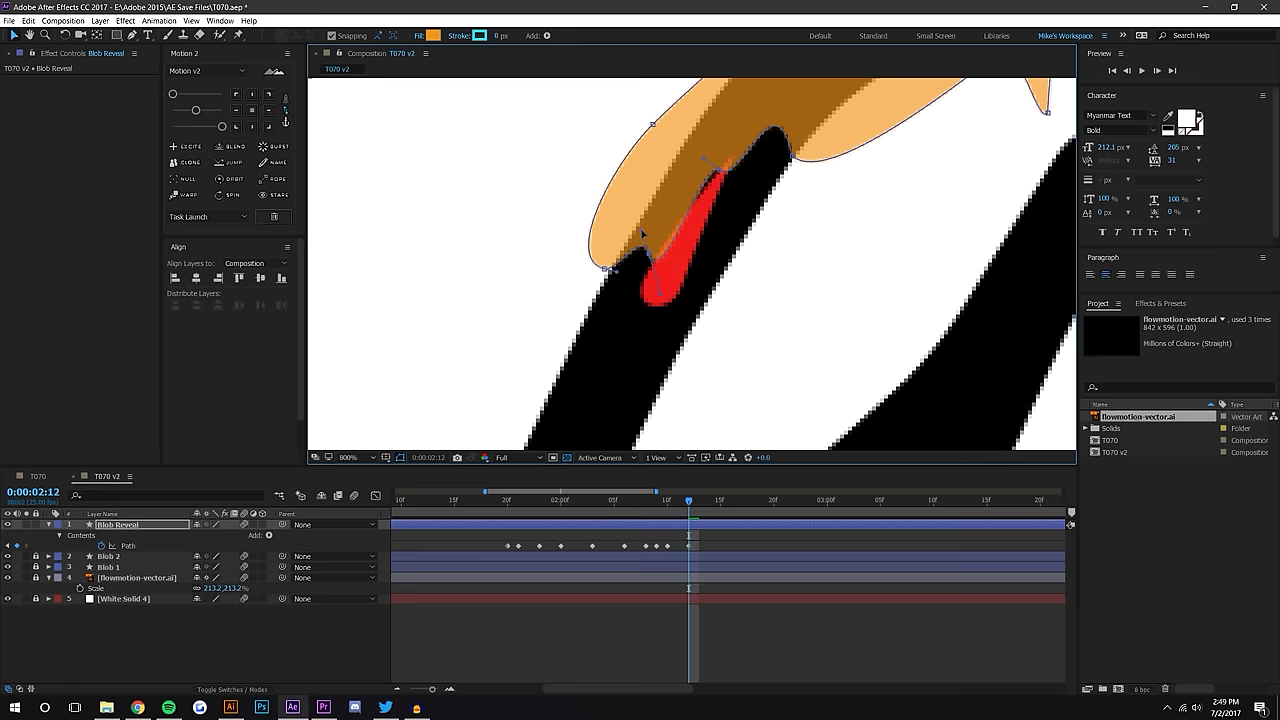
drag(704, 172, 720, 256)
scroll(775, 183, down, 1)
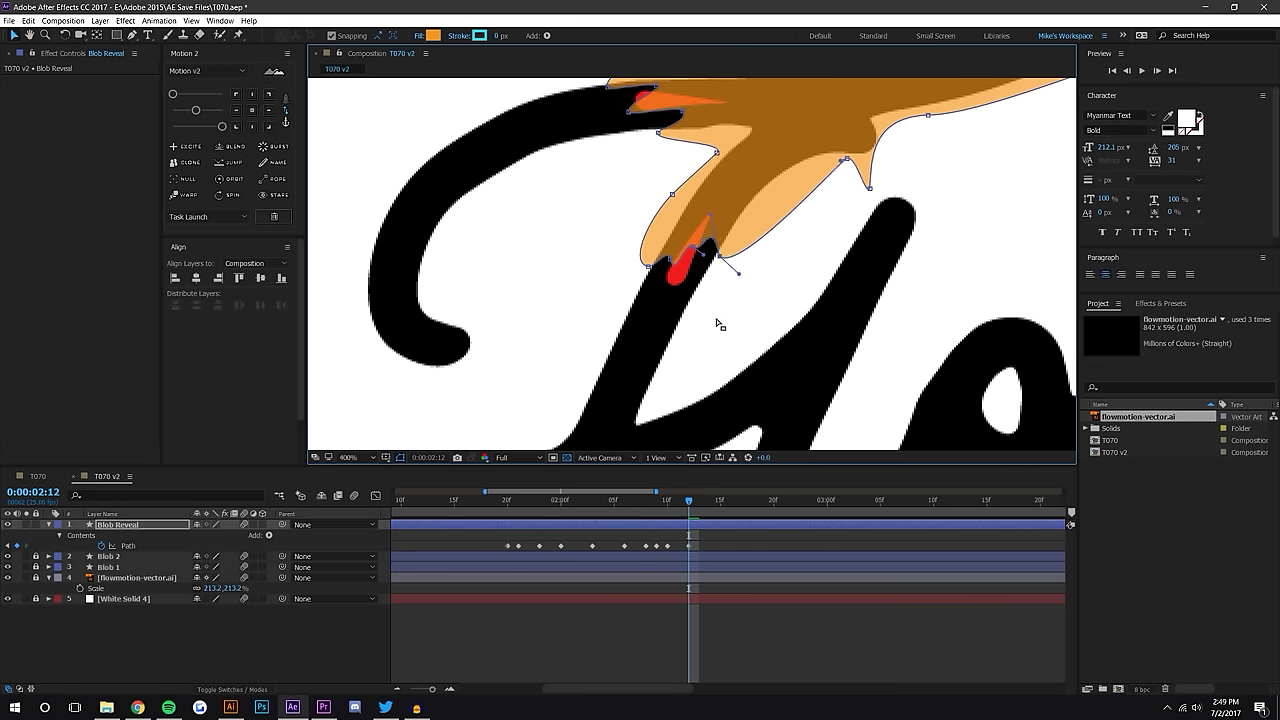
At 0:00:02:14, pull the blob's lower points and handles down both sides of the descending branch to follow the red drop
mouse_move(688, 503)
mouse_down()
mouse_move(668, 512)
mouse_move(711, 512)
mouse_up()
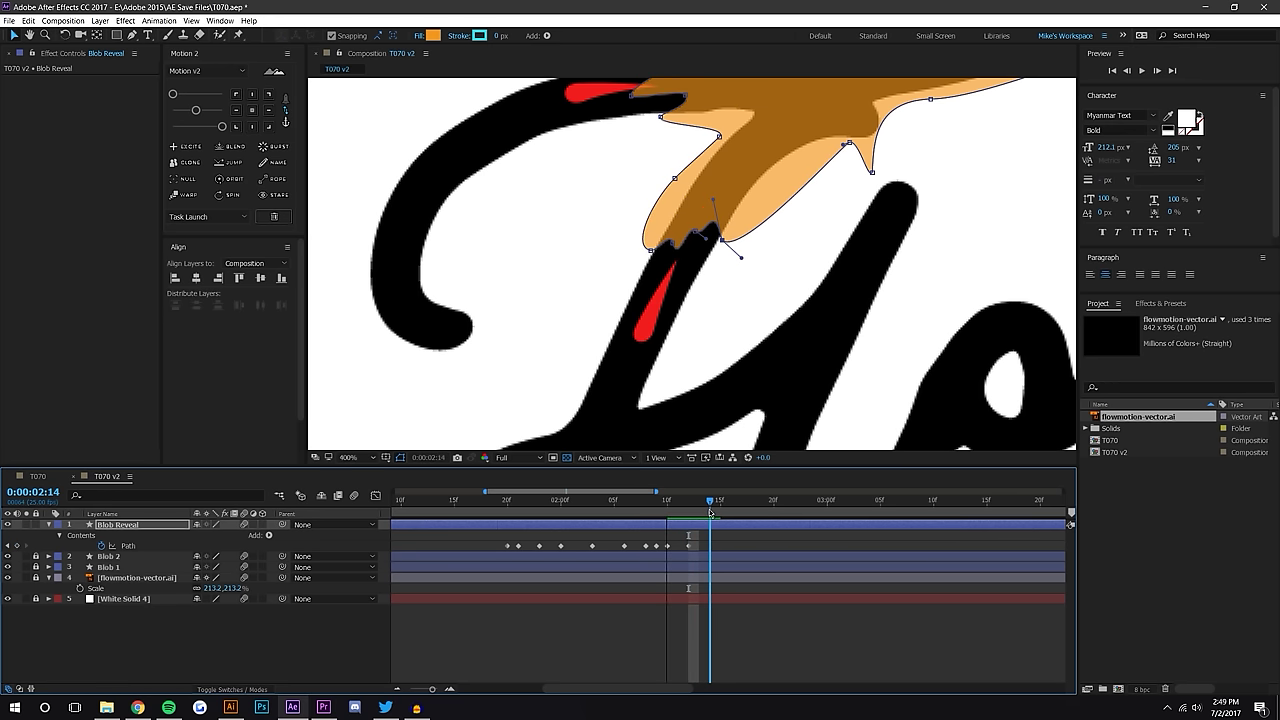
double_click(650, 253)
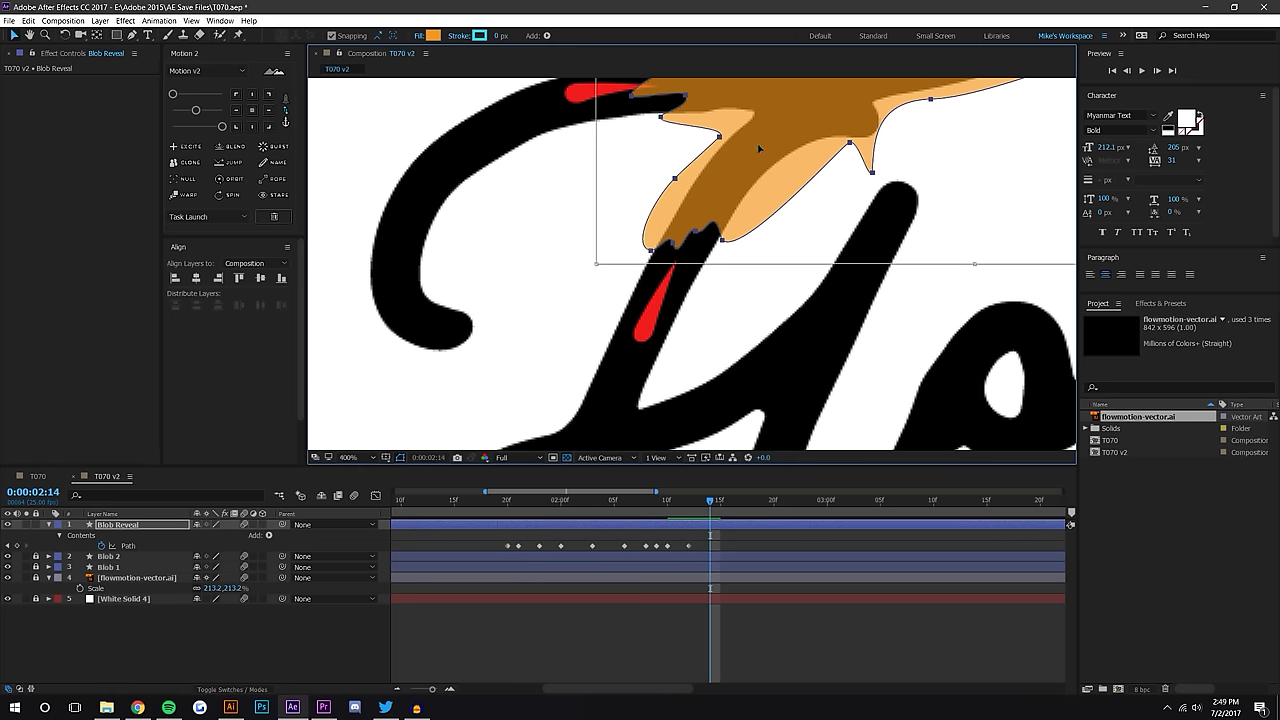
scroll(759, 147, up, 3)
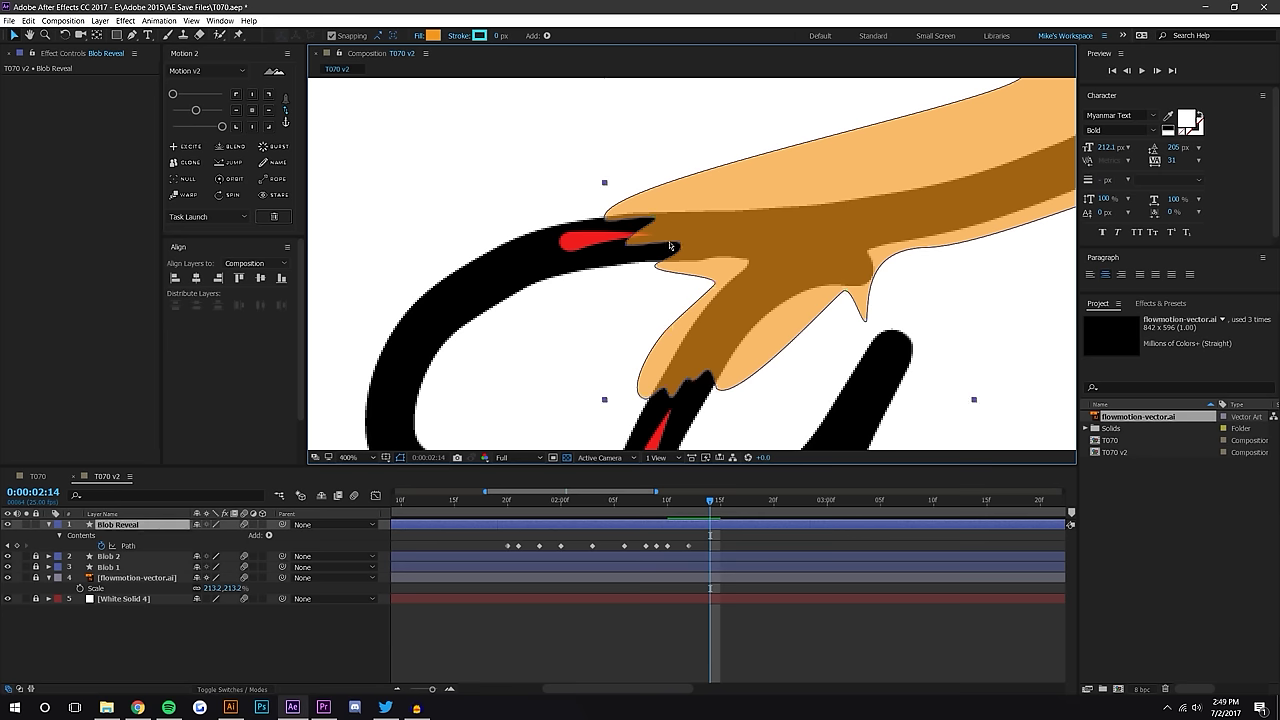
click(130, 546)
key(ctrl+t)
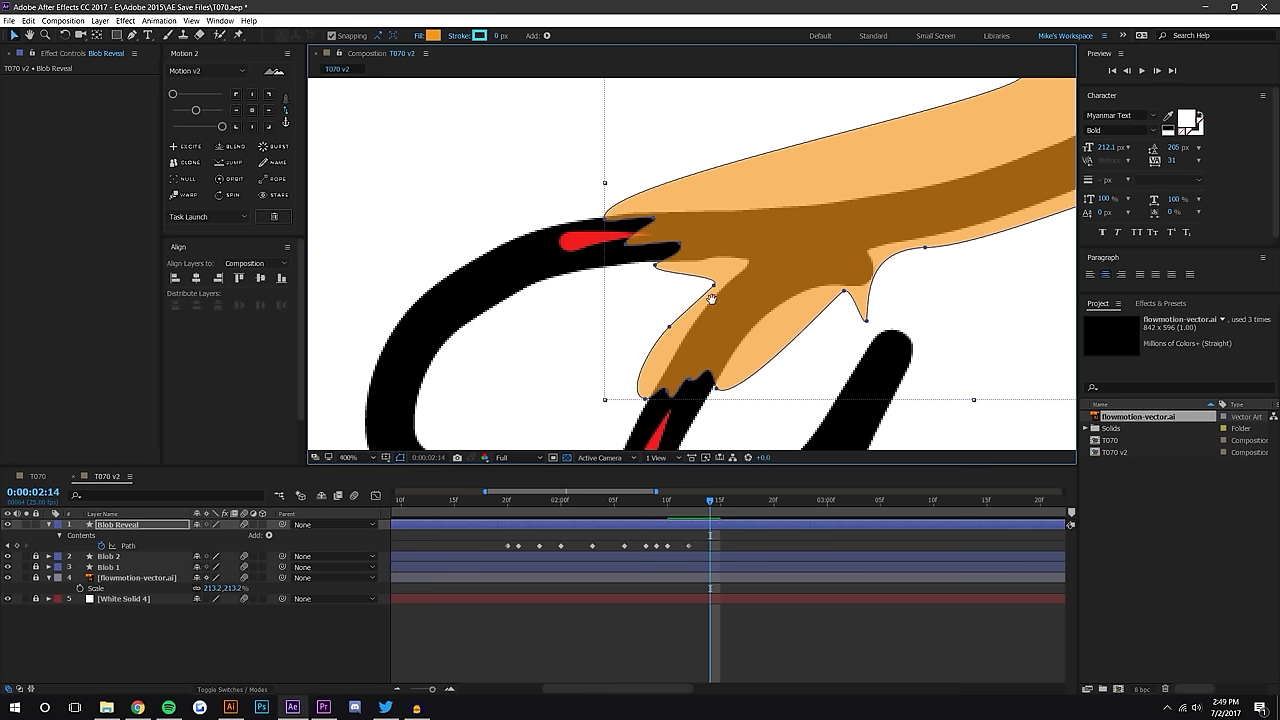
scroll(712, 298, up, 2)
double_click(694, 294)
click(715, 255)
mouse_move(700, 262)
mouse_down()
mouse_move(734, 154)
mouse_move(638, 294)
mouse_move(629, 329)
mouse_up()
mouse_move(749, 144)
mouse_down()
mouse_move(681, 270)
mouse_move(685, 297)
mouse_move(716, 325)
mouse_up()
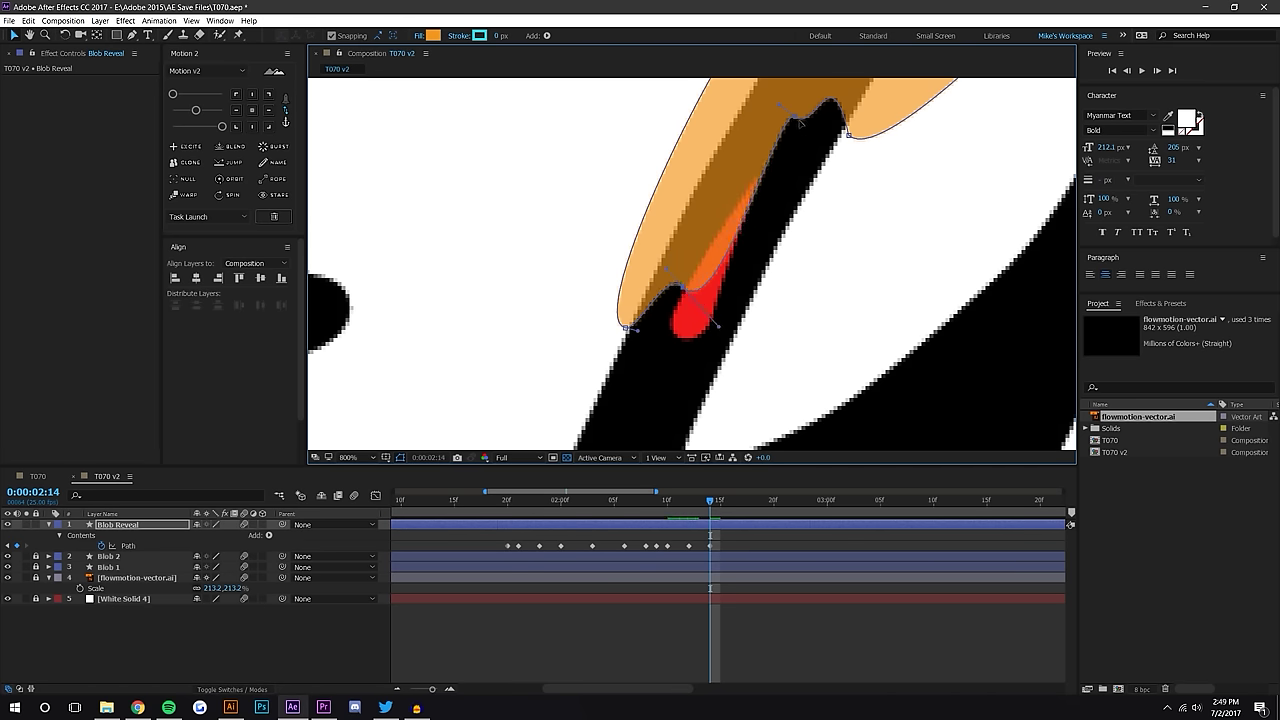
drag(797, 120, 715, 295)
drag(849, 135, 713, 420)
Move the blob's underside points along the upper branch toward the red drop and adjust the tip's handle
scroll(745, 318, down, 2)
mouse_move(698, 162)
mouse_down()
mouse_move(691, 269)
mouse_move(766, 230)
mouse_move(752, 217)
mouse_move(714, 233)
mouse_move(760, 267)
mouse_up()
scroll(661, 260, up, 1)
drag(826, 242, 783, 275)
drag(800, 215, 742, 217)
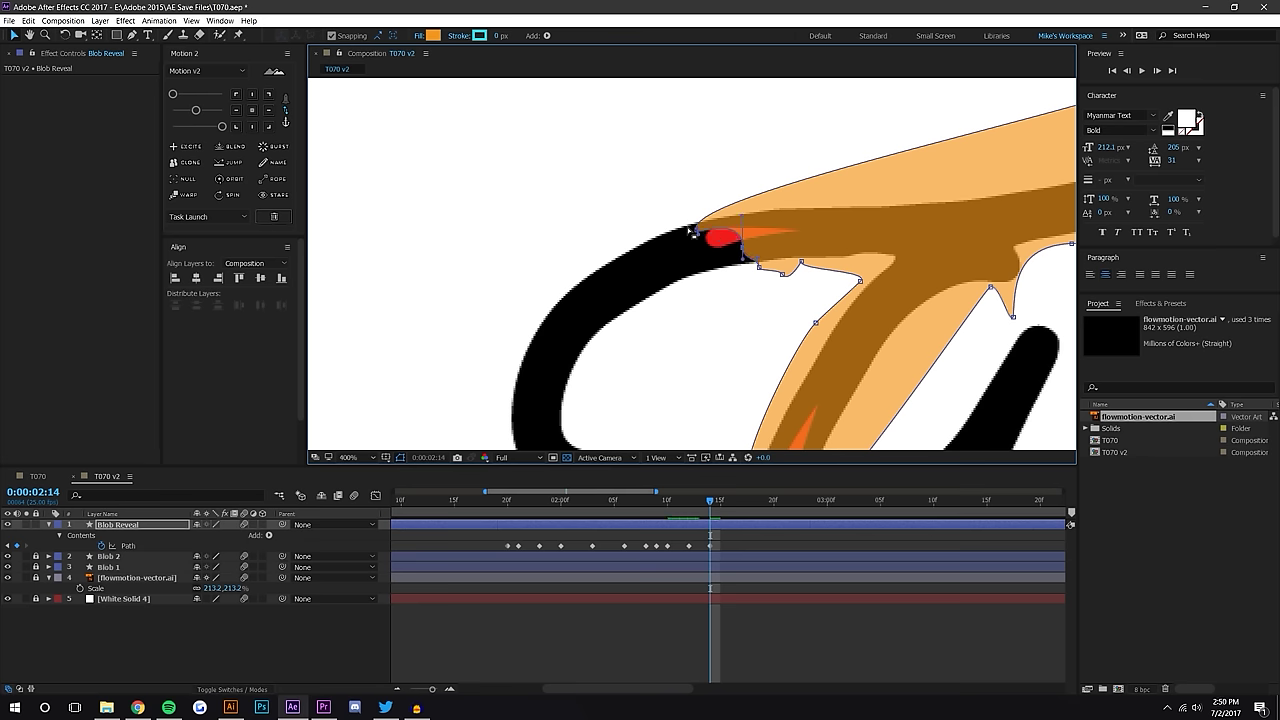
Add a Pen point at the upper branch's tip and pull the neighbouring points around the red drop and below the stroke
click(131, 35)
key(period)
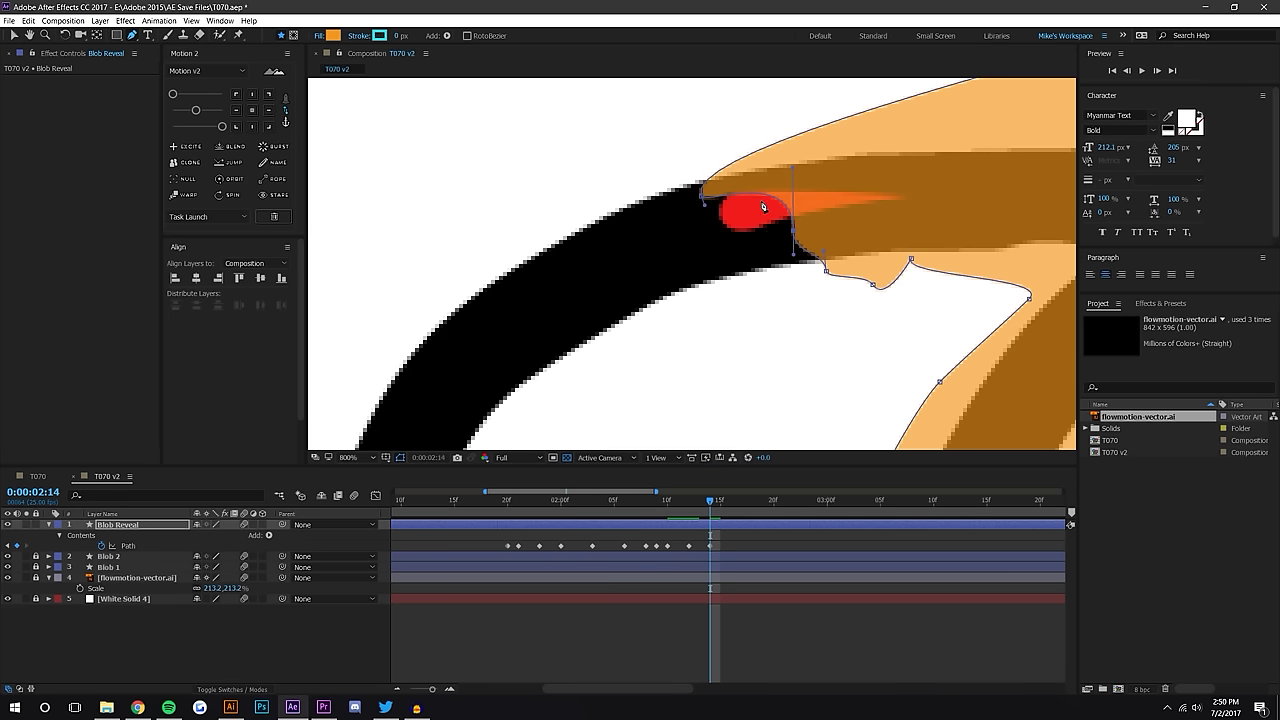
click(785, 214)
click(15, 34)
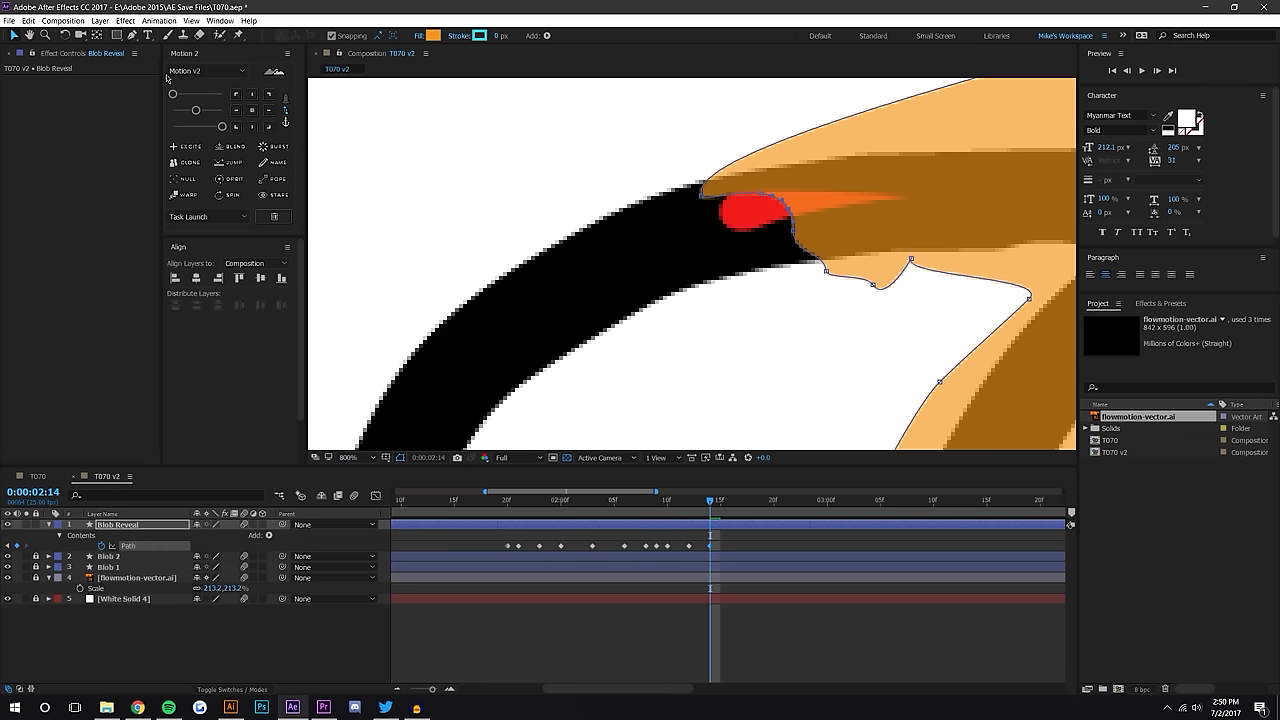
drag(766, 195, 742, 263)
drag(794, 231, 708, 298)
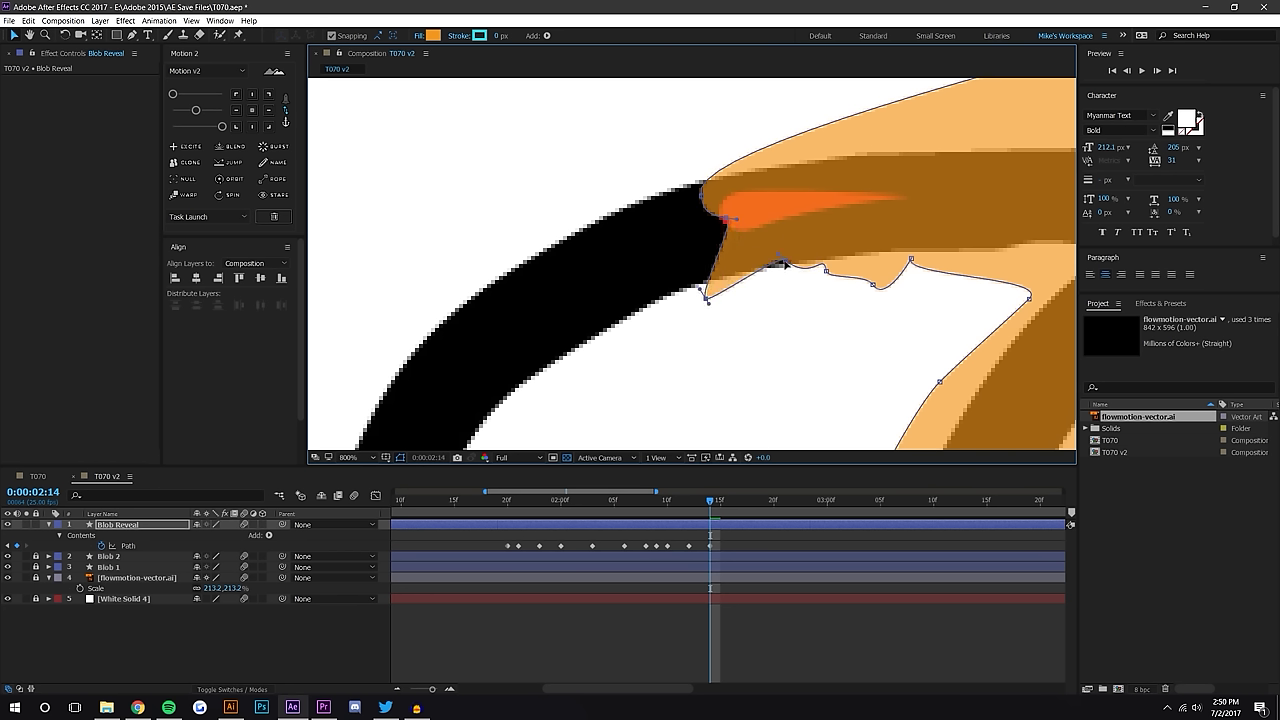
Reposition the tip's inner and lower points and handles to form curved fingers around the upper red drop
drag(785, 262, 772, 282)
drag(726, 219, 761, 225)
drag(700, 290, 758, 219)
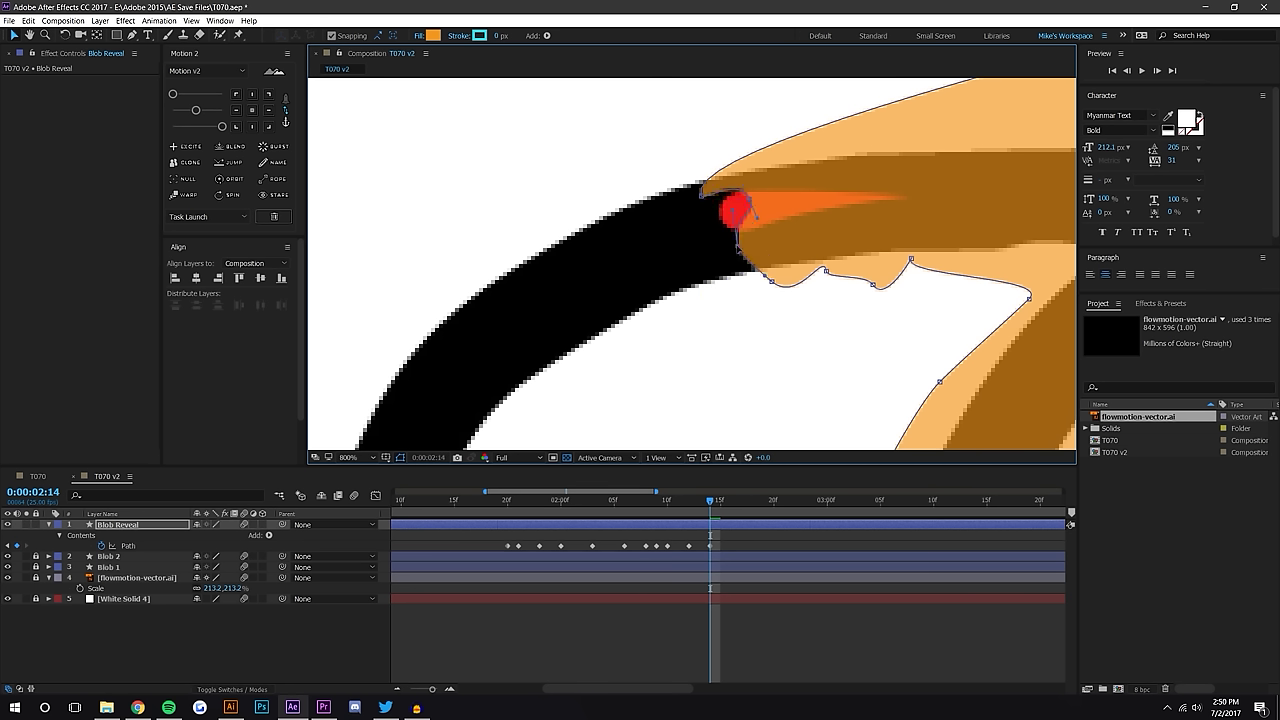
drag(771, 283, 698, 354)
mouse_move(736, 241)
mouse_down()
mouse_move(745, 252)
mouse_move(714, 212)
mouse_move(721, 247)
mouse_up()
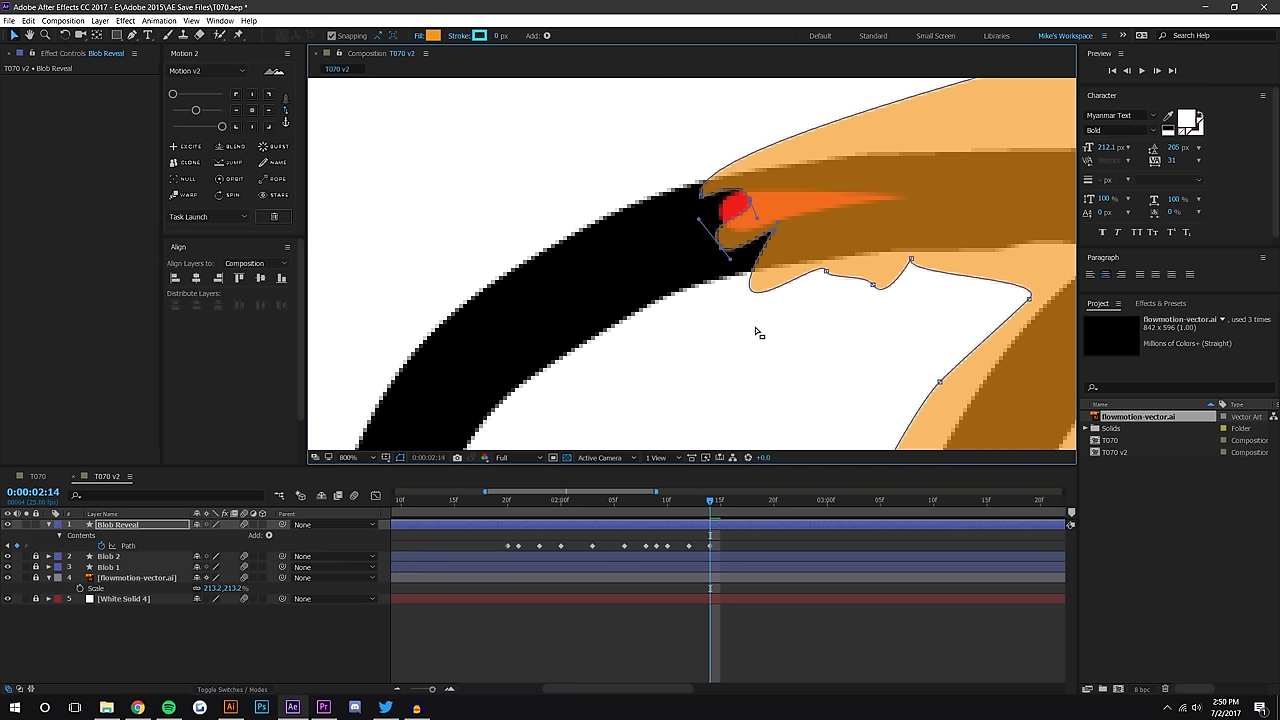
Undo the last handle change and readjust the handles of the notch beneath the upper red drop
key(ctrl+z)
mouse_move(698, 357)
mouse_down()
mouse_move(763, 349)
mouse_move(710, 370)
mouse_up()
drag(776, 227, 833, 293)
drag(849, 370, 707, 350)
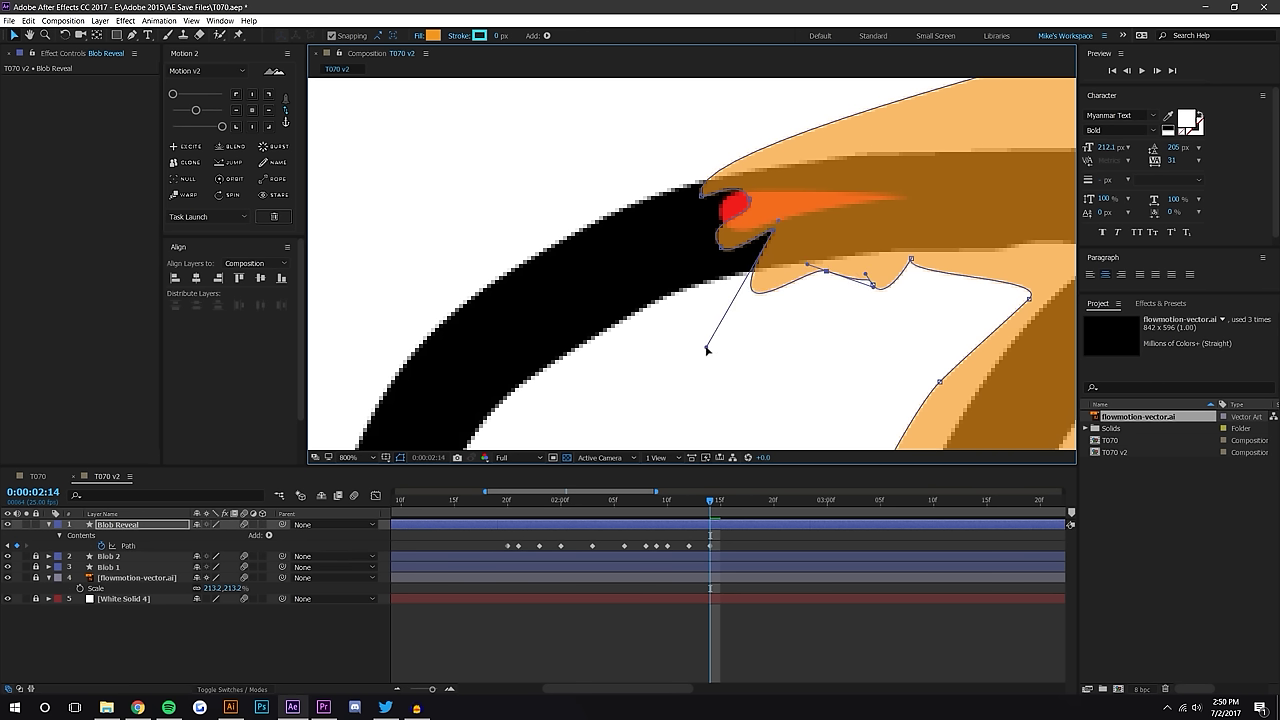
drag(773, 238, 637, 316)
Move the playhead to 0:00:02:16 and check the blob's tips against both red drops
key(comma)
drag(680, 280, 617, 25)
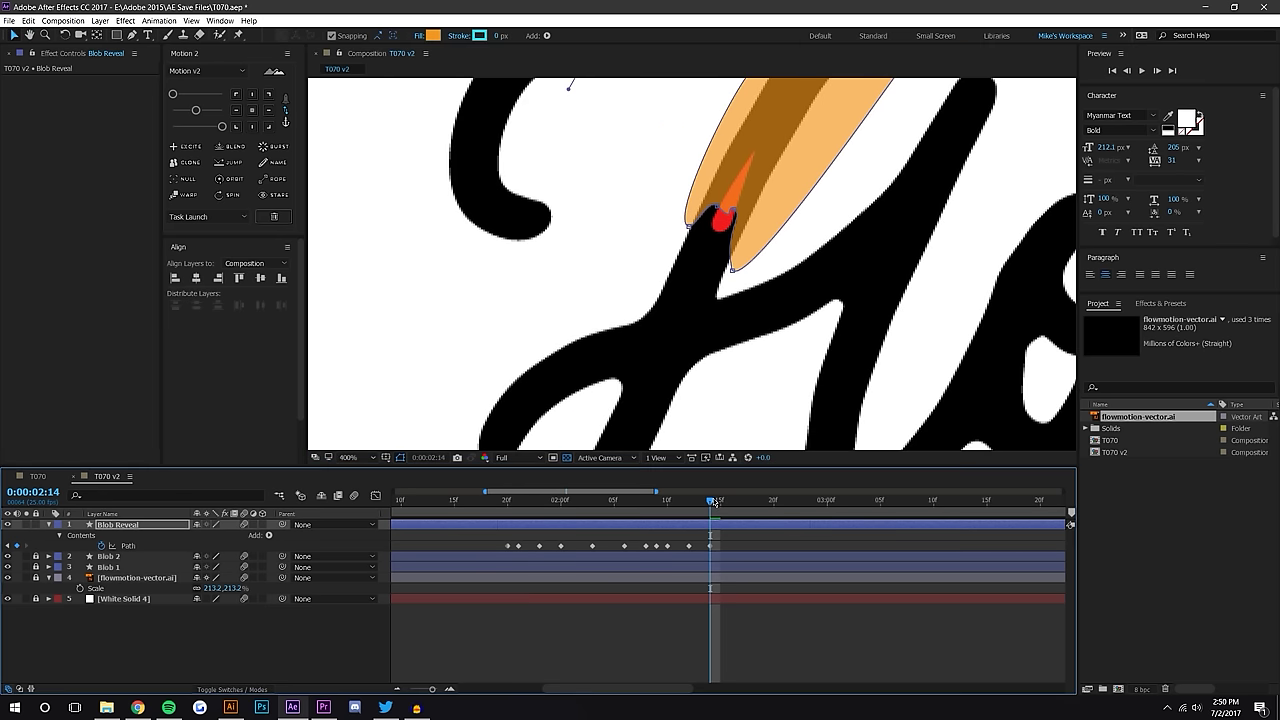
drag(715, 503, 731, 502)
key(period)
drag(705, 289, 745, 189)
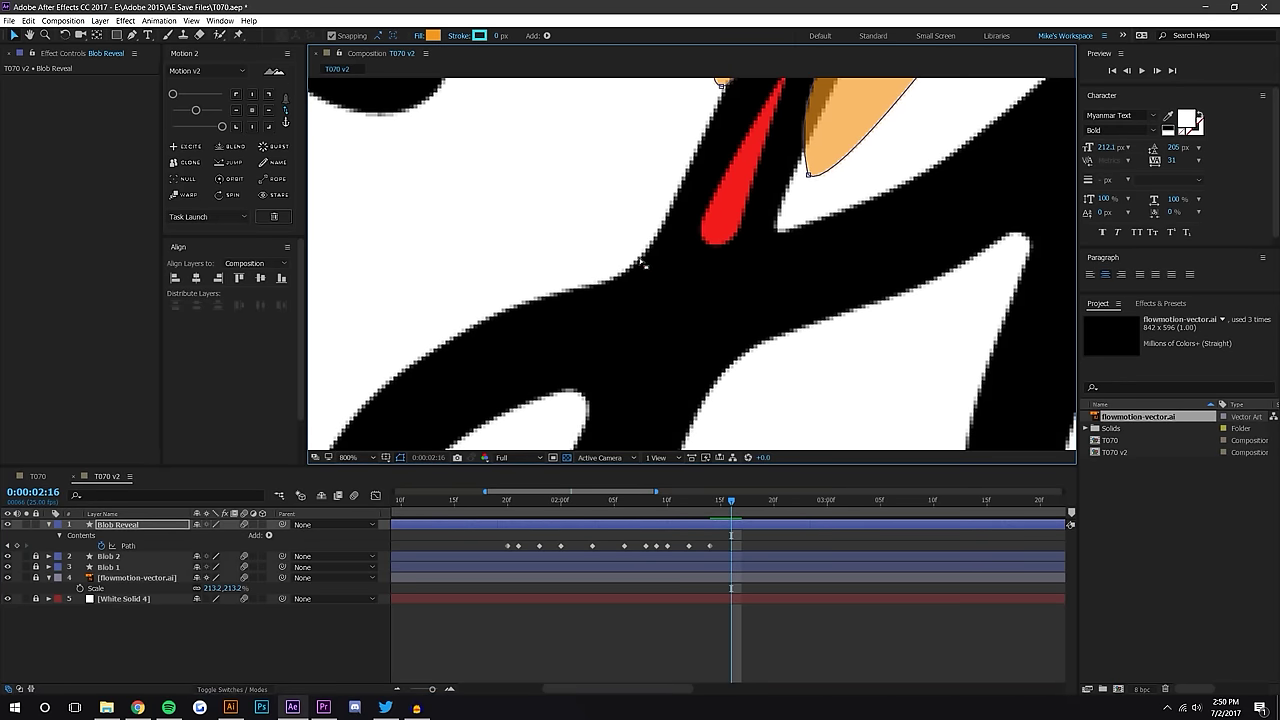
key(comma)
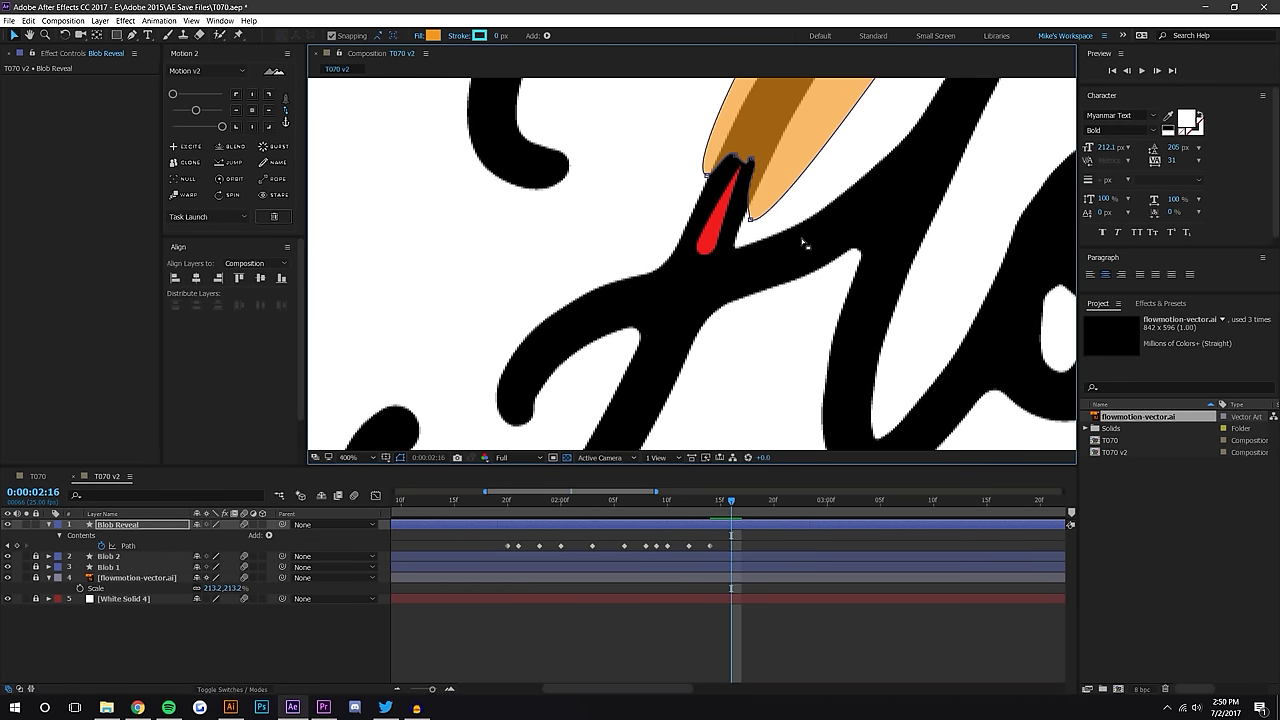
key(comma)
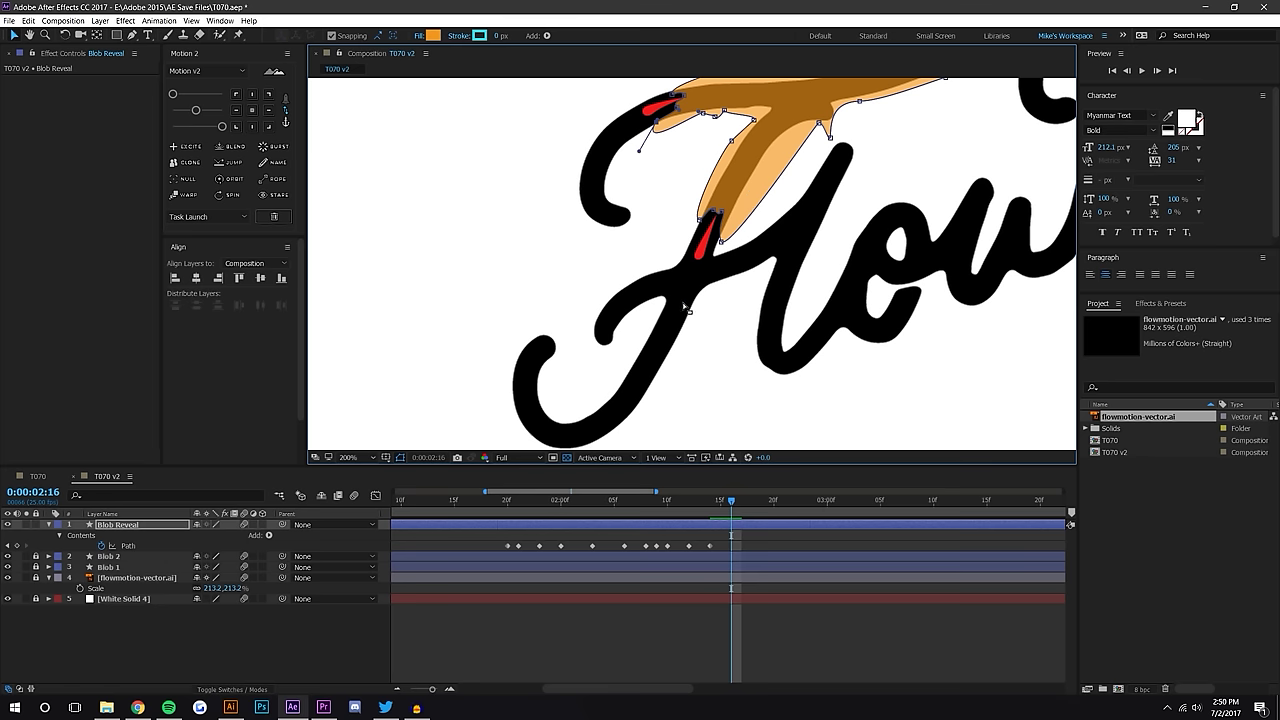
key(period)
key(comma)
Move the blob's left corner point on the lower branch down to the stroke's left edge beside the red drop
double_click(785, 173)
key(period)
drag(761, 200, 710, 331)
click(781, 184)
click(801, 231)
key(comma)
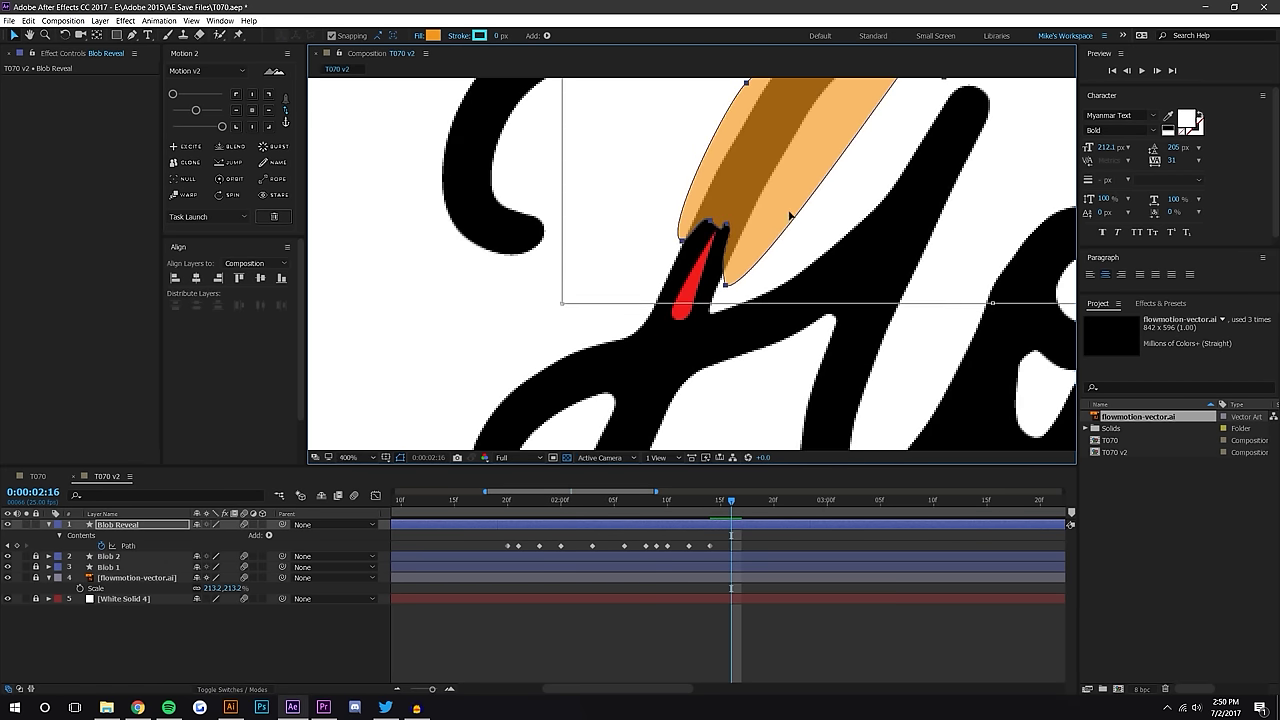
drag(683, 240, 648, 318)
key(period)
drag(692, 250, 700, 168)
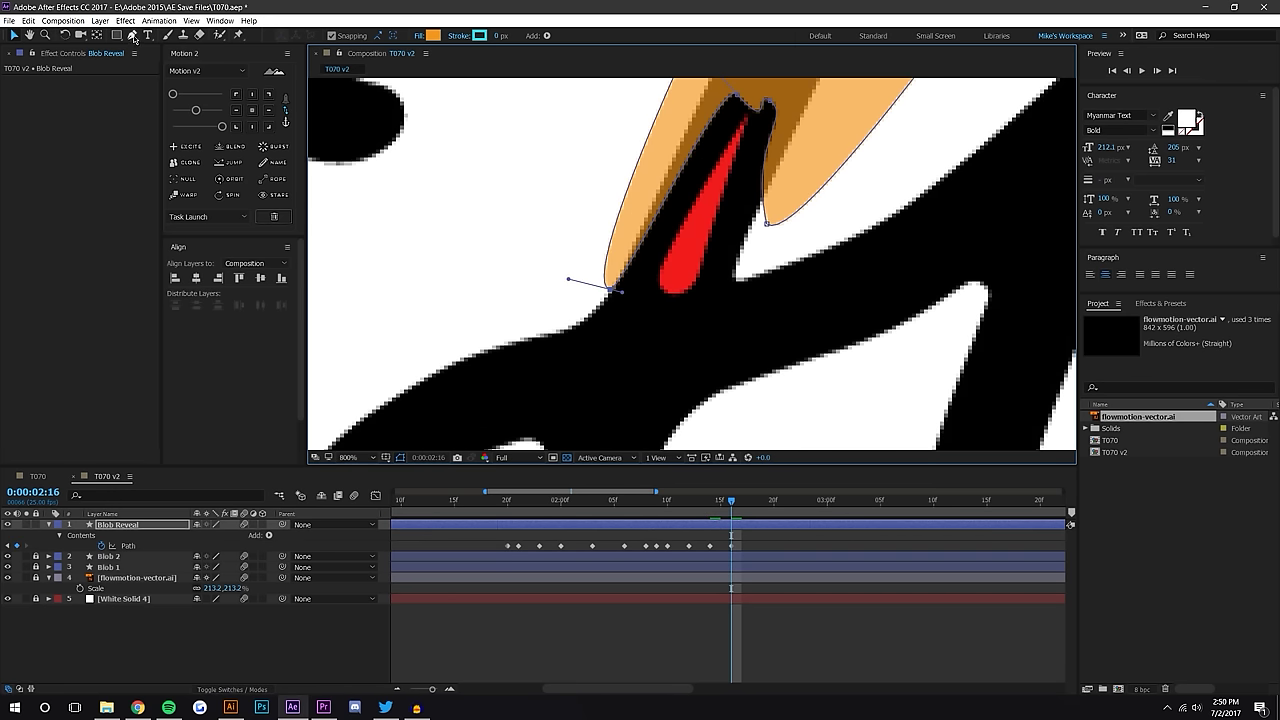
Add Pen points along the left and right edges of the blob near the lower branch's tip
click(132, 35)
click(608, 270)
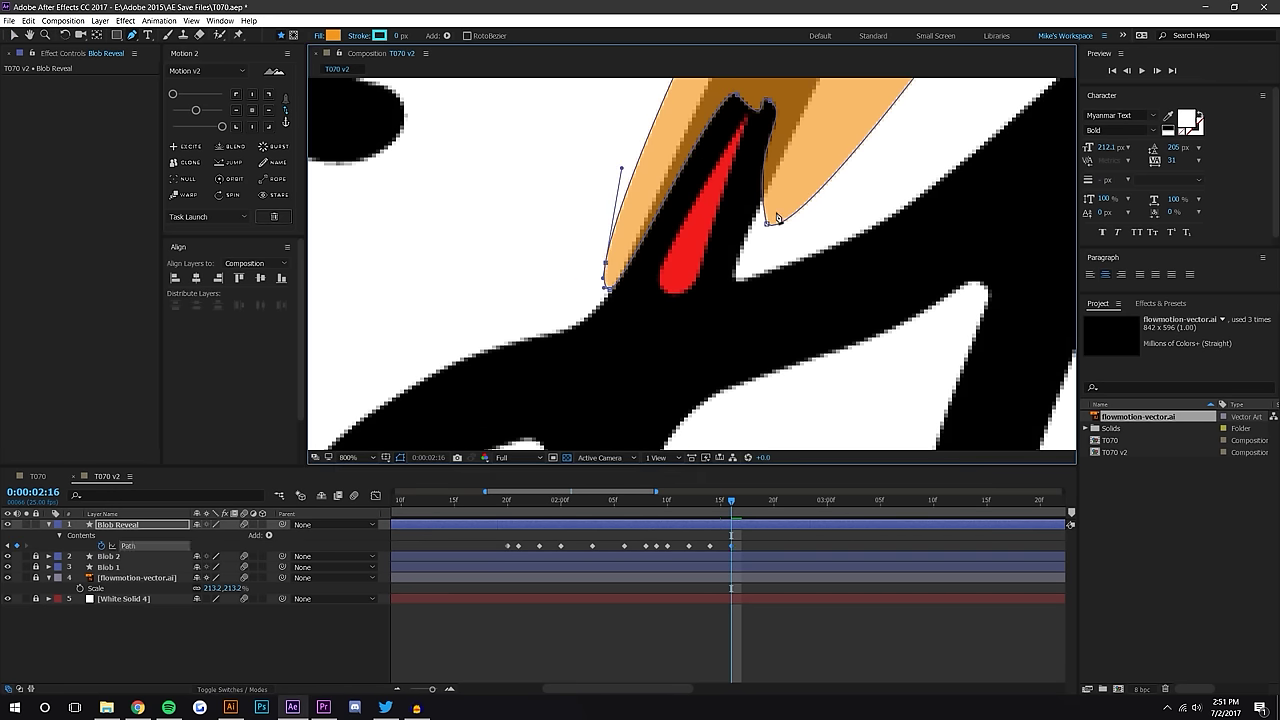
click(795, 215)
click(843, 161)
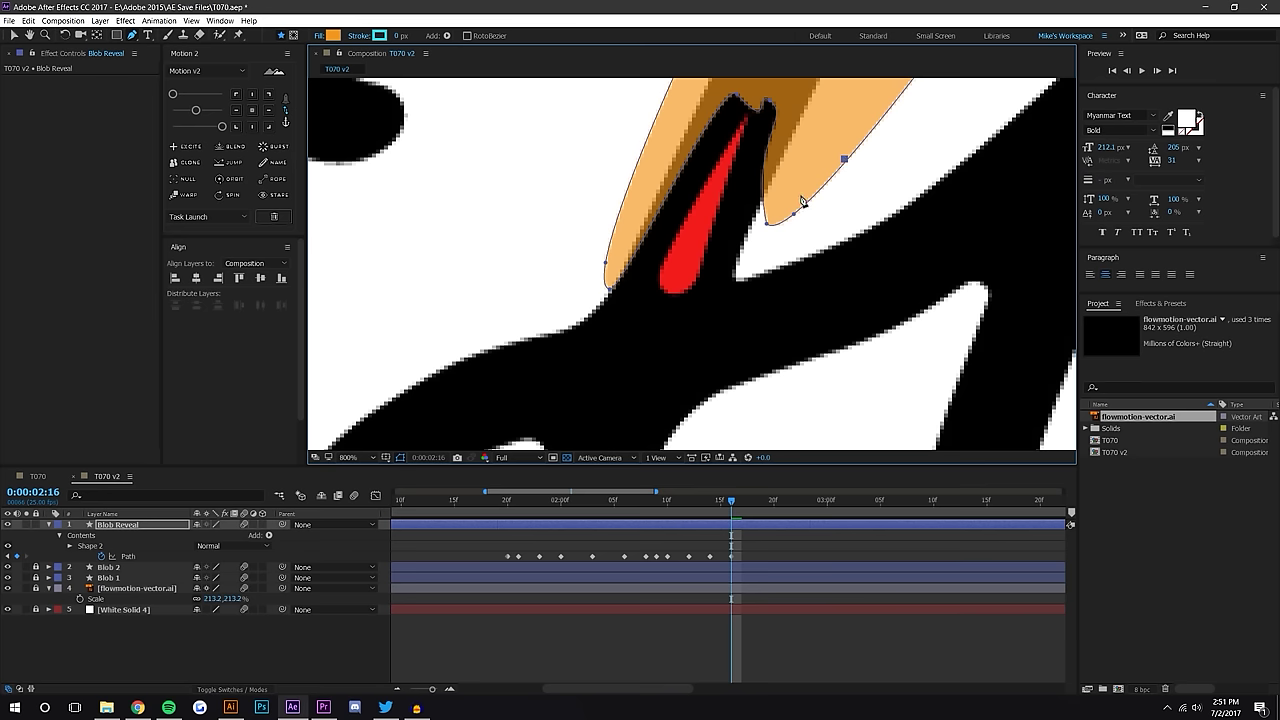
key(ctrl+z)
click(831, 182)
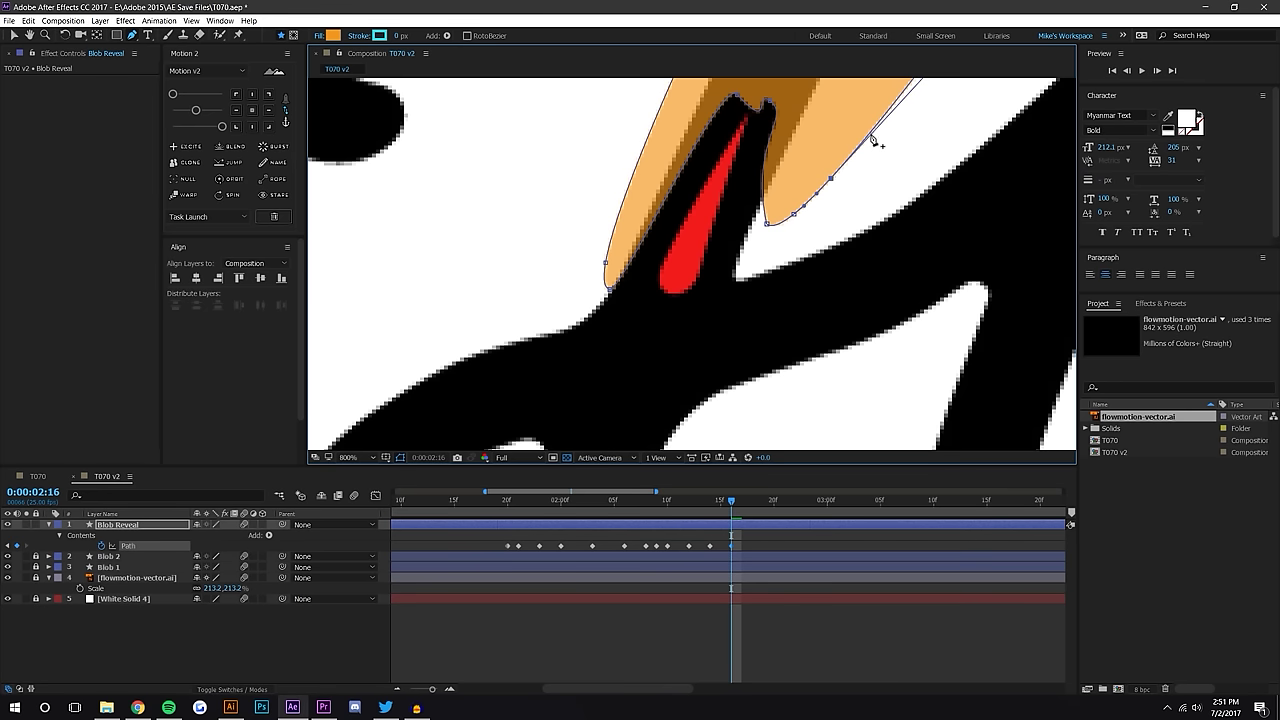
click(14, 36)
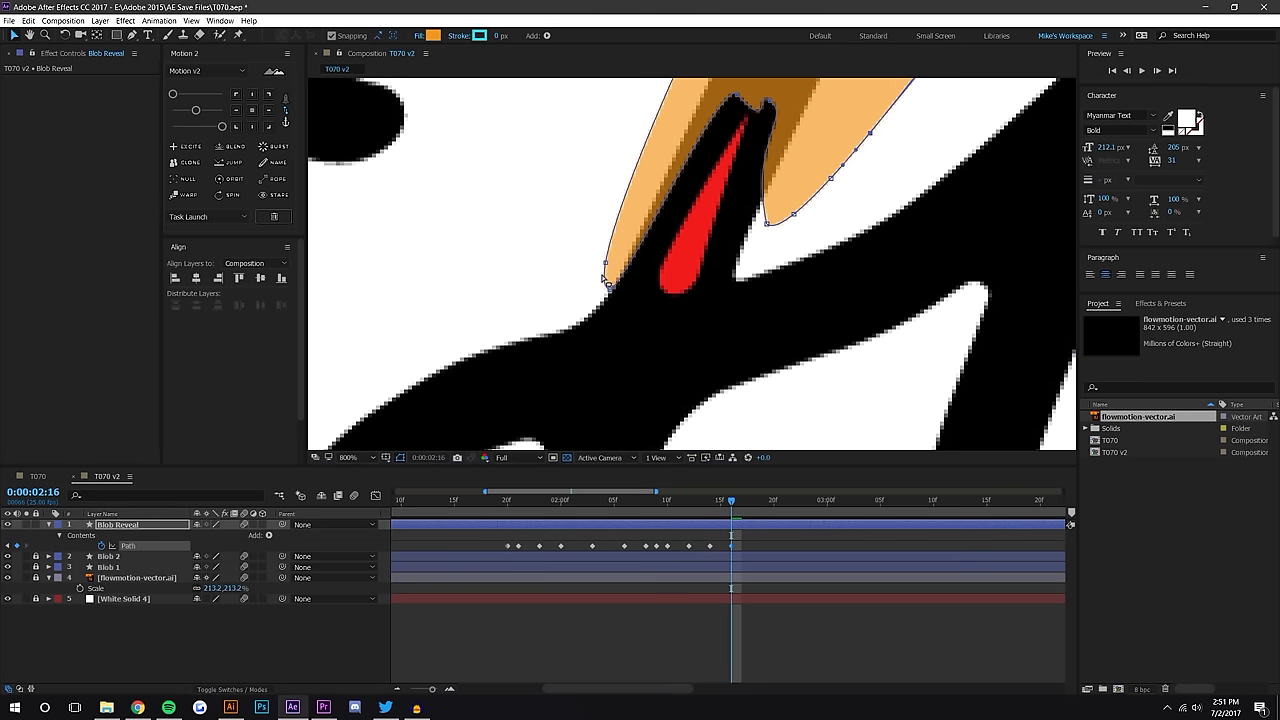
Pull the lower tip's left corner point and left notch point down past the red drop and adjust the notch handles
drag(612, 290, 589, 317)
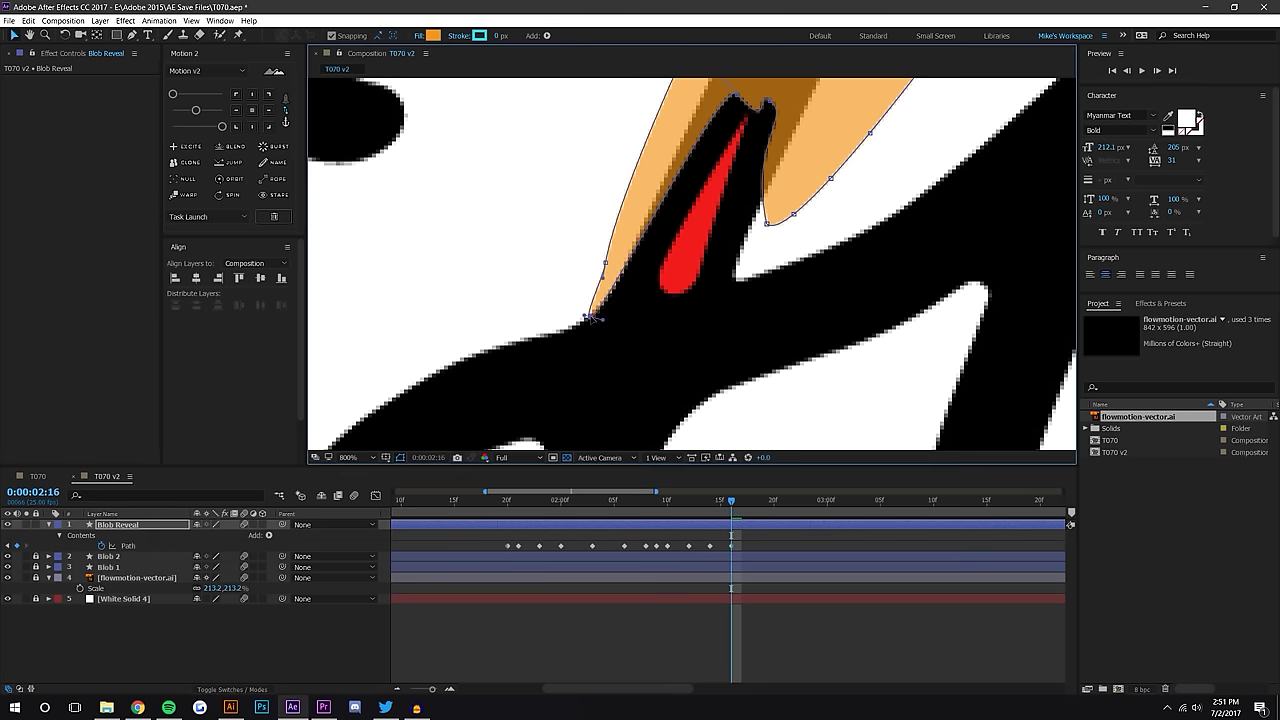
drag(735, 97, 626, 330)
drag(660, 241, 656, 230)
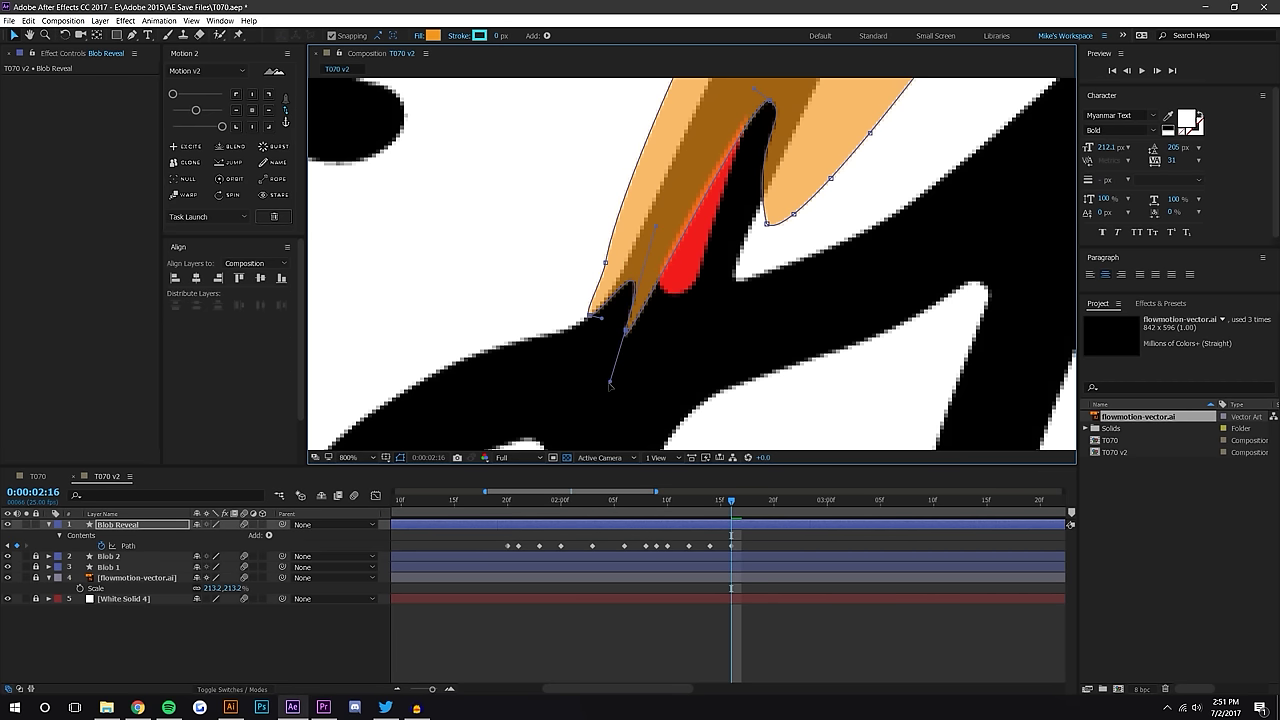
drag(610, 383, 630, 388)
drag(627, 332, 651, 330)
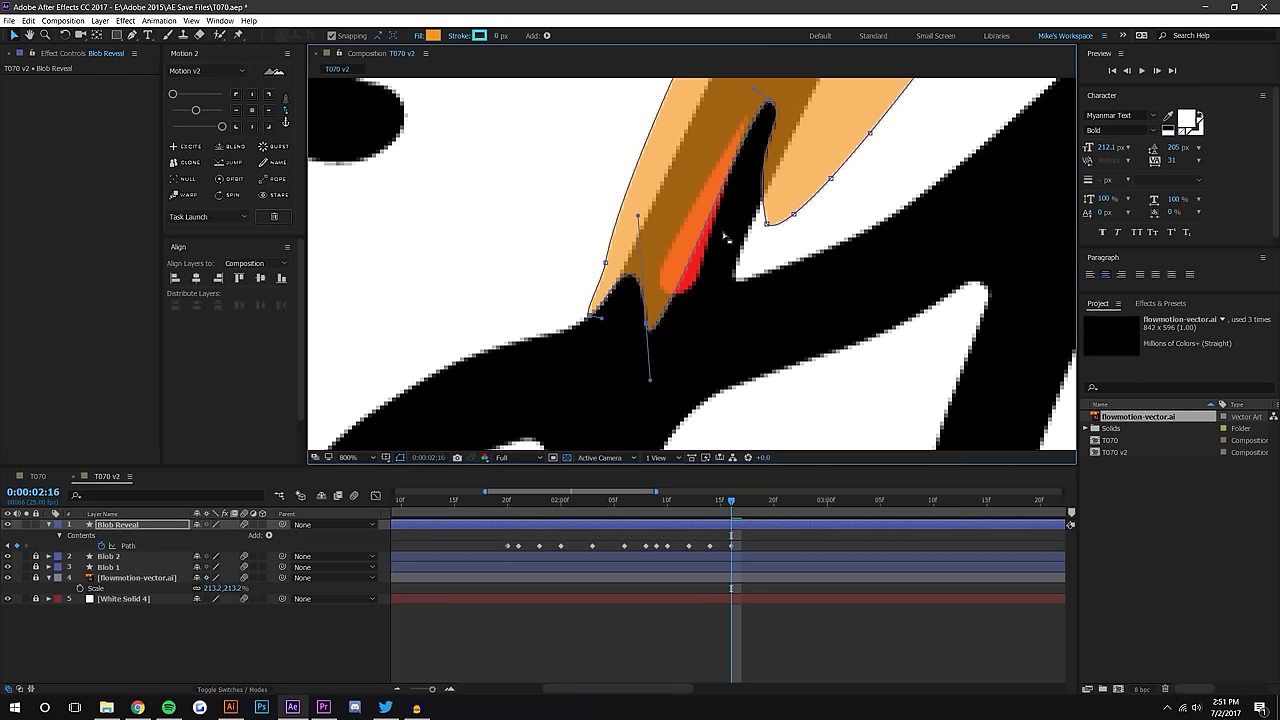
Move the lower tip's right notch point onto the red drop and its right corner point into the stroke junction
drag(770, 104, 702, 260)
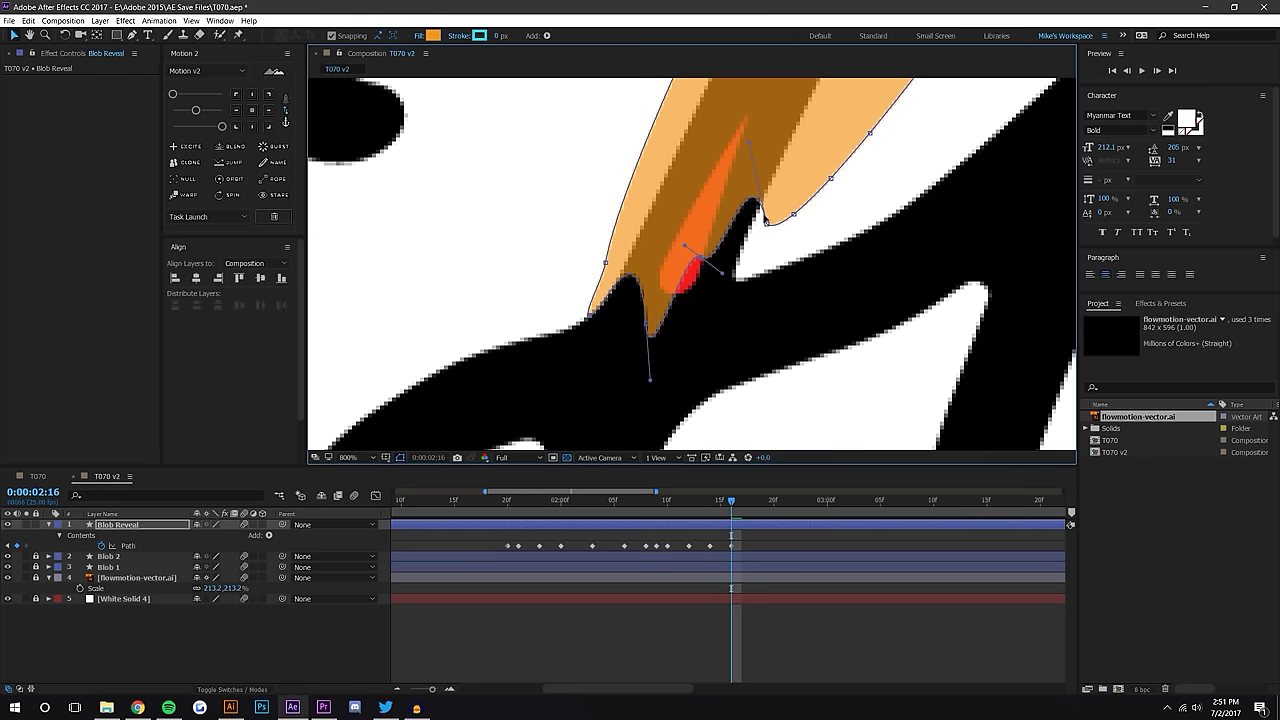
drag(767, 226, 755, 258)
key(comma)
key(comma)
scroll(722, 217, up, 2)
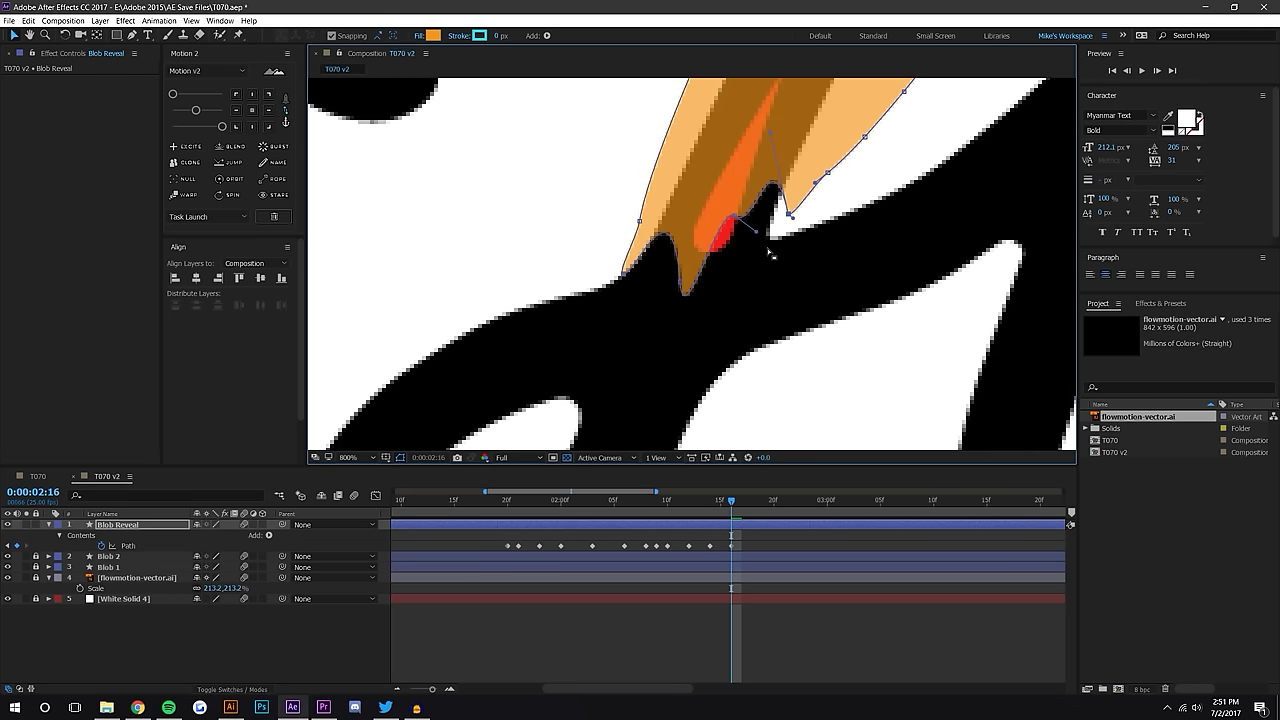
drag(789, 215, 772, 242)
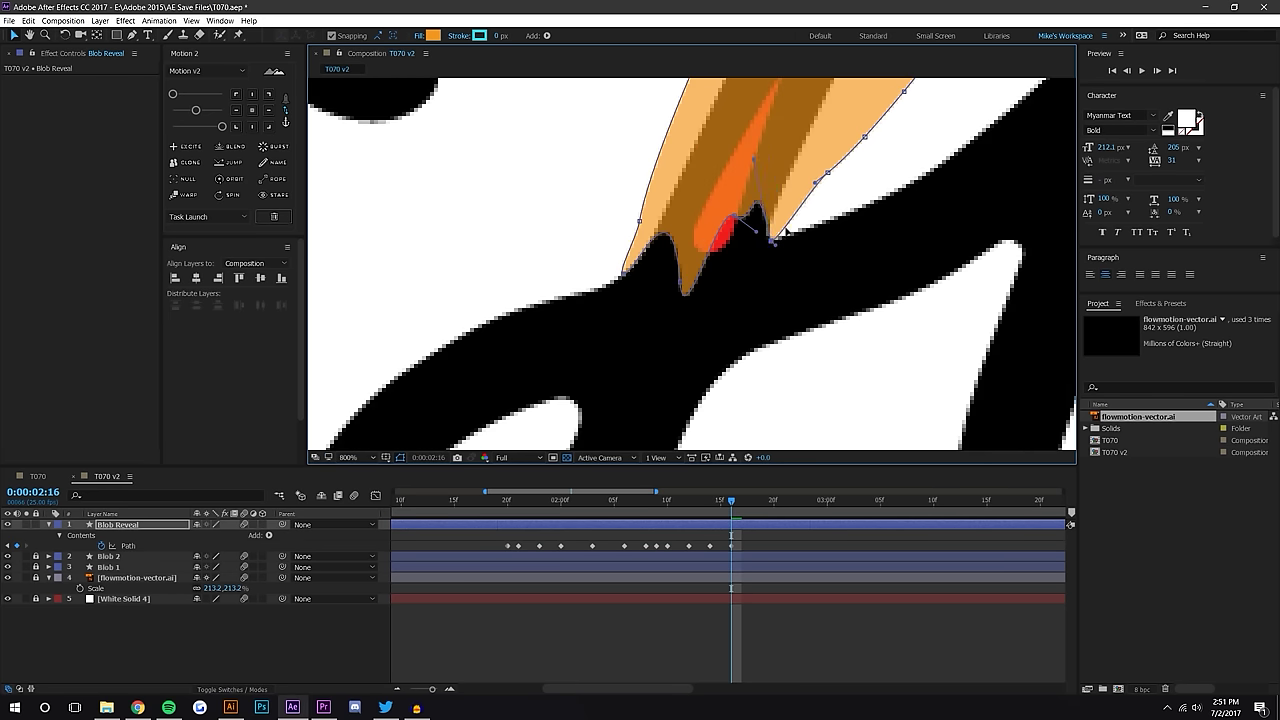
scroll(787, 232, down, 1)
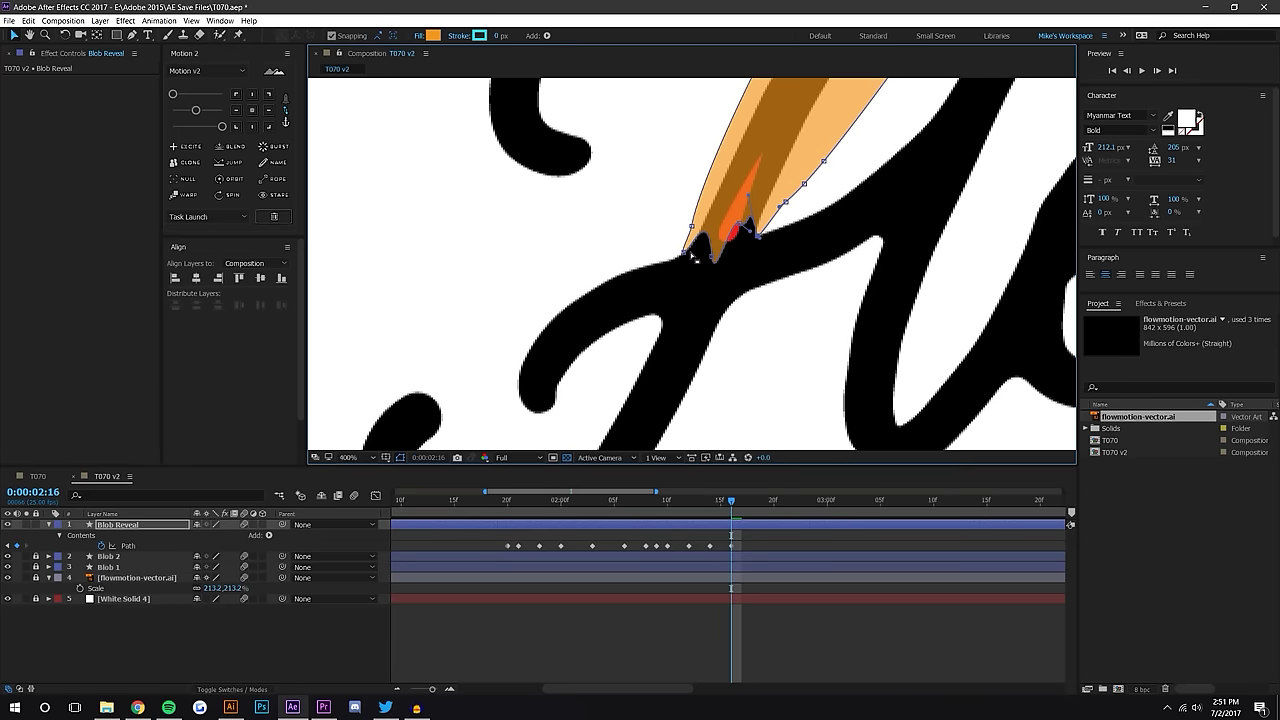
scroll(690, 256, up, 1)
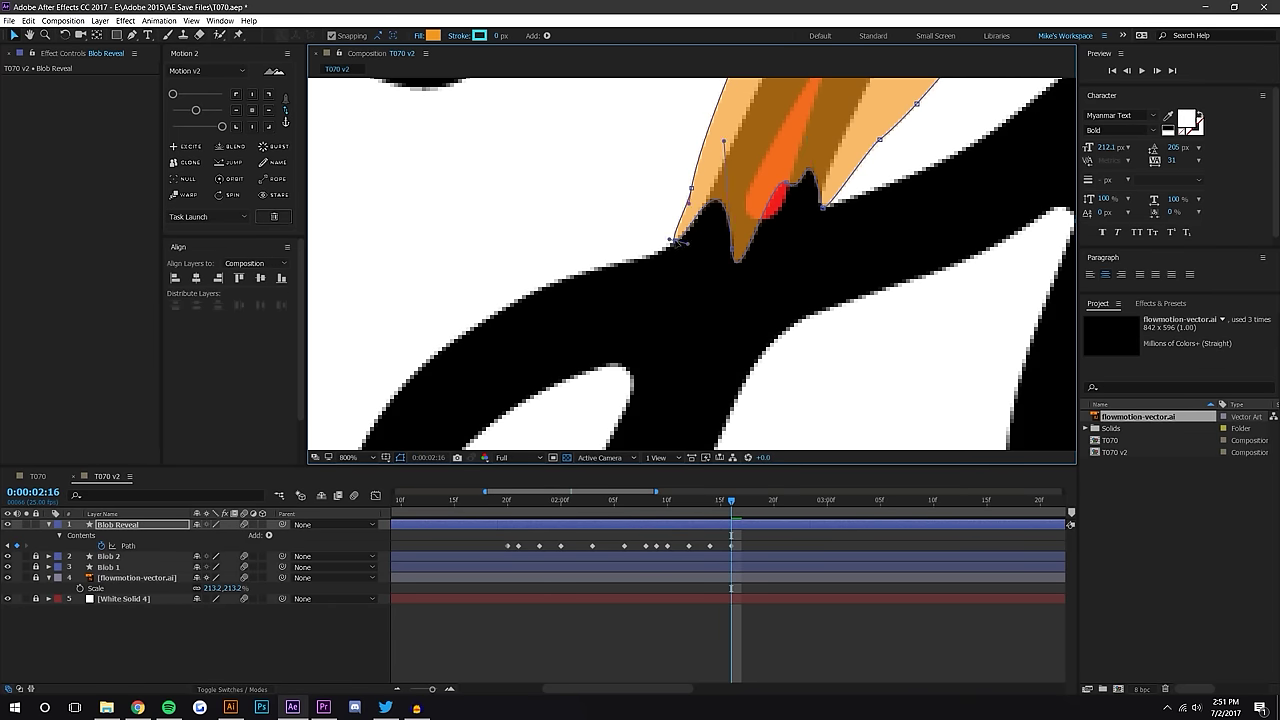
scroll(692, 230, down, 1)
Pull the upper branch's underside point along the stroke's inner edge and move the neighbouring notch point beside the red drop
drag(710, 212, 651, 426)
scroll(608, 142, up, 1)
mouse_move(606, 137)
mouse_down()
mouse_move(738, 327)
mouse_move(525, 340)
mouse_move(545, 345)
mouse_up()
drag(688, 258, 614, 262)
Convert the upper tip's inner point, move it onto the red drop, and pull the outer point along the stroke's outer edge
ctrl+alt+click(672, 201)
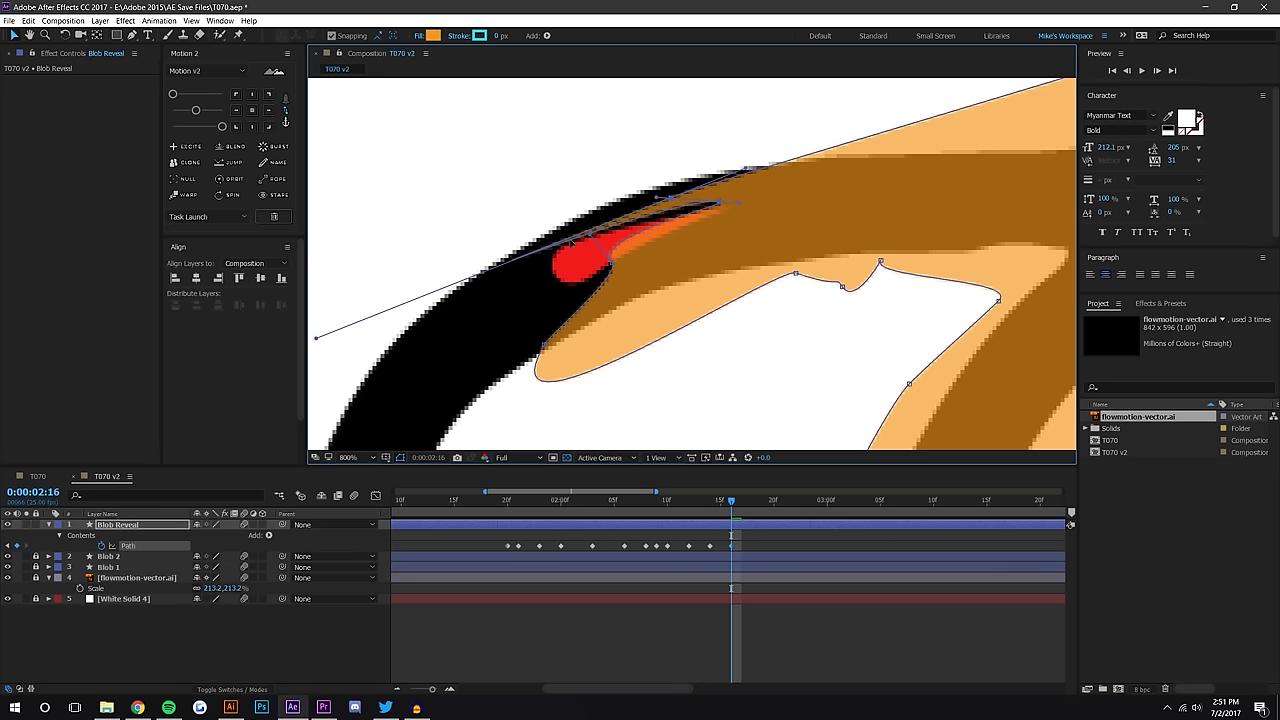
key(ctrl+z)
ctrl+alt+click(672, 198)
drag(684, 207, 540, 278)
drag(722, 207, 496, 263)
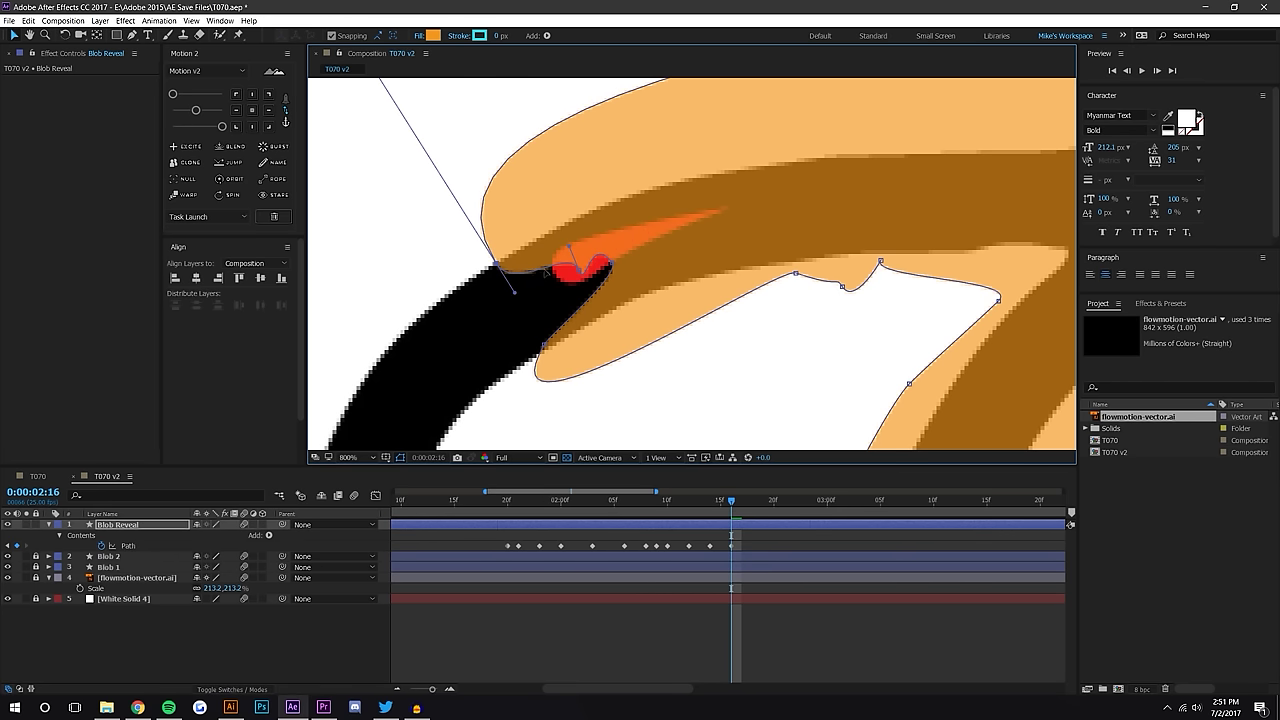
Move the upper tip's inner point just below the red drop and adjust its handles into a rounded notch
drag(568, 246, 563, 214)
drag(610, 267, 562, 295)
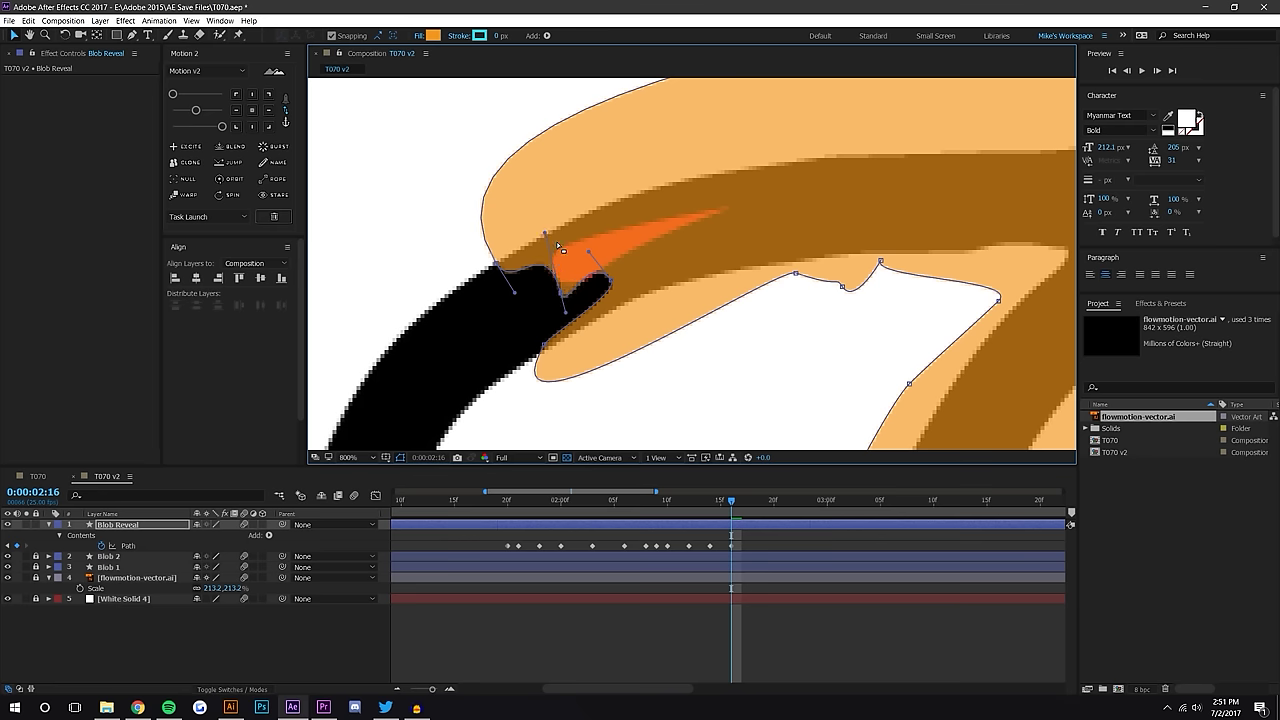
drag(545, 233, 563, 203)
scroll(622, 282, down, 1)
Advance the playhead to 0:00:02:19 and select the Blob Reveal shape at the upper branch
drag(632, 316, 620, 144)
drag(791, 424, 822, 246)
click(769, 629)
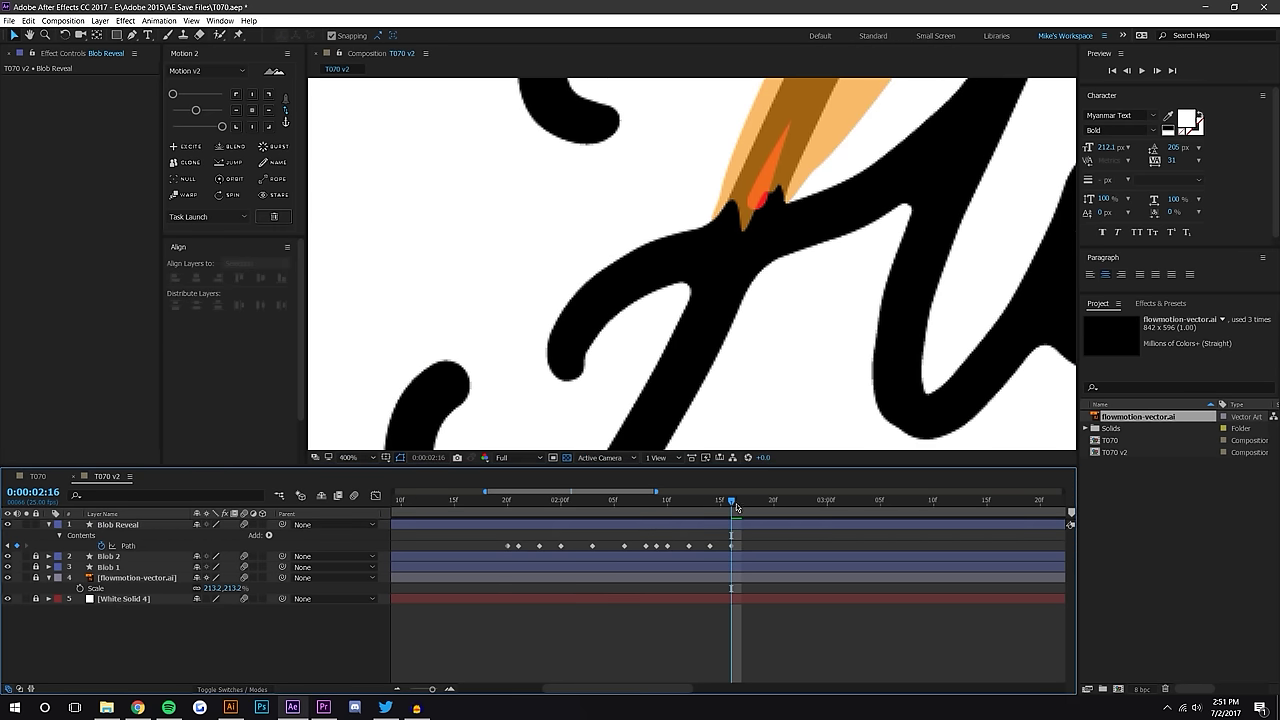
drag(740, 503, 764, 503)
drag(740, 304, 754, 540)
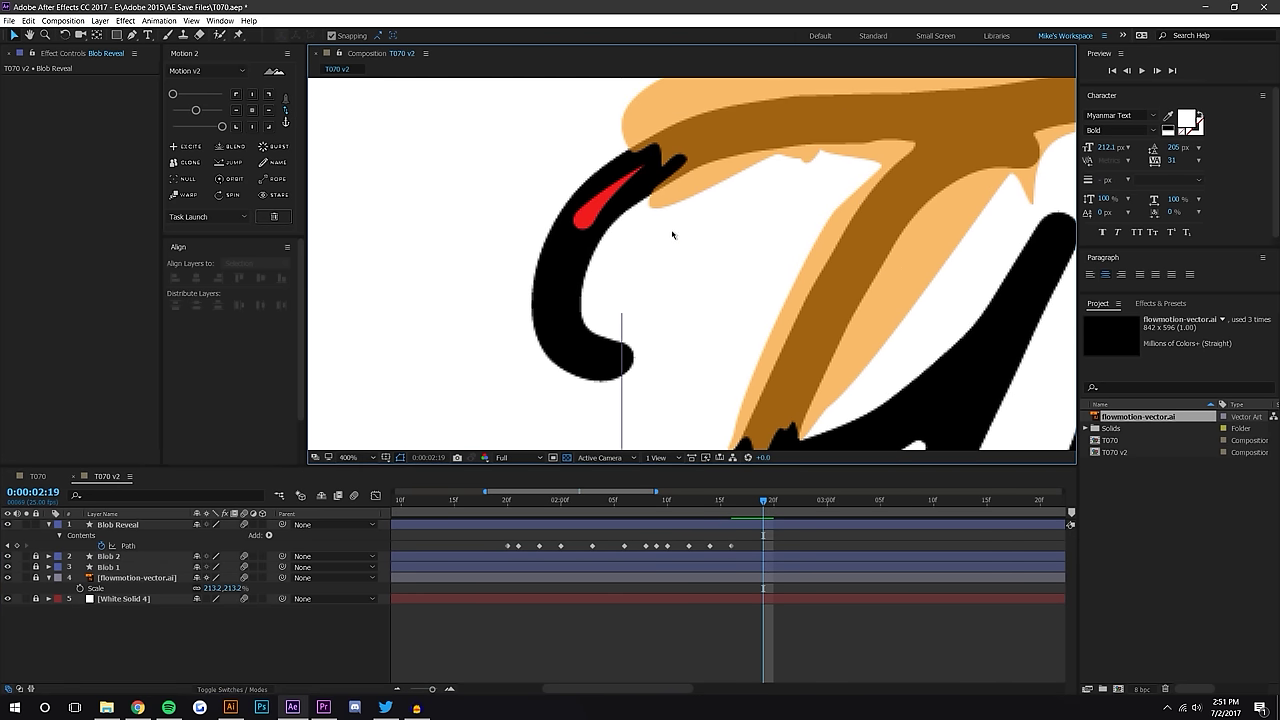
drag(674, 236, 714, 314)
click(716, 285)
scroll(717, 285, up, 1)
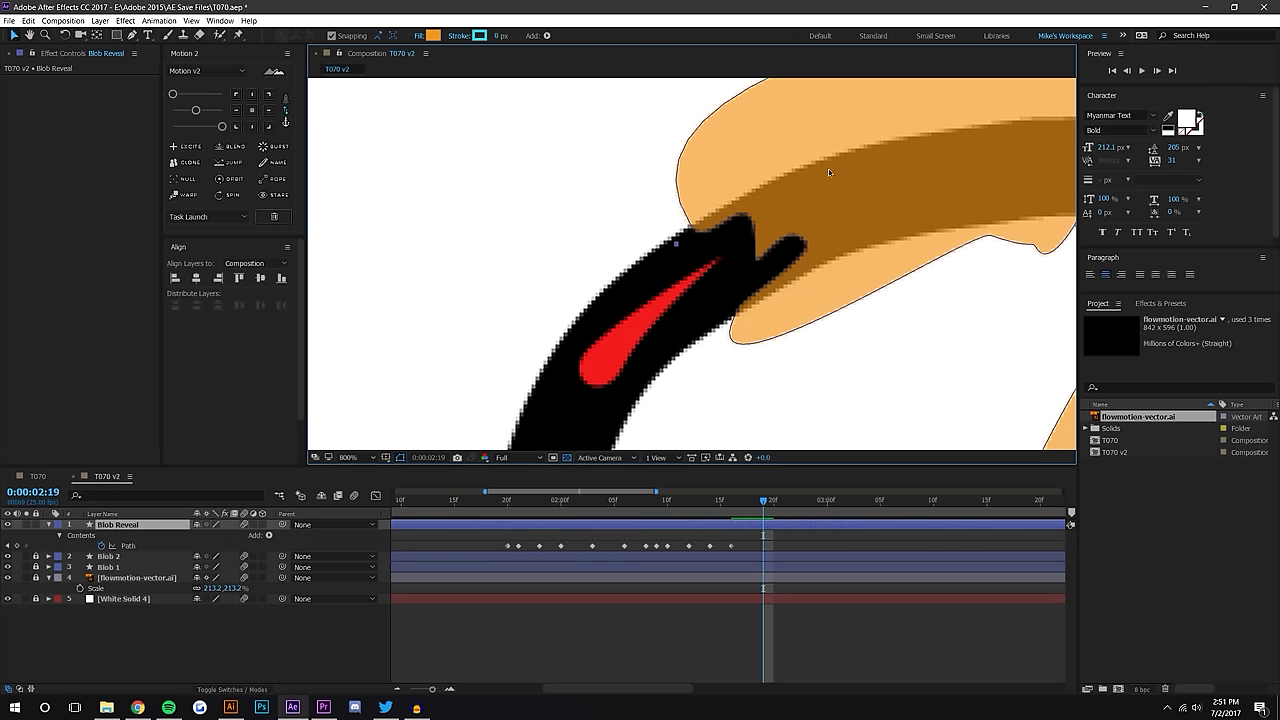
Pull the upper tip's outer, inner and underside points down the curved stroke around the red drop
click(130, 546)
click(694, 230)
click(692, 228)
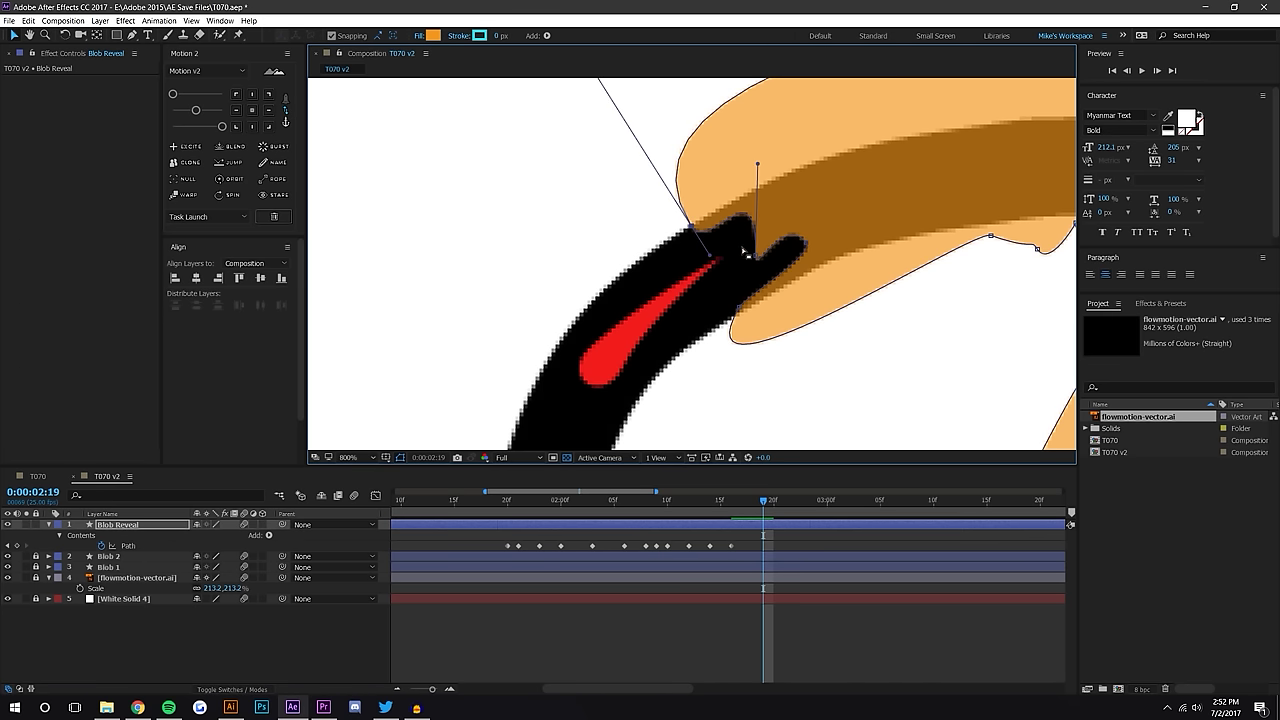
drag(759, 259, 647, 332)
drag(694, 232, 523, 355)
drag(807, 248, 589, 281)
drag(523, 357, 532, 379)
scroll(653, 304, down, 1)
drag(735, 355, 716, 291)
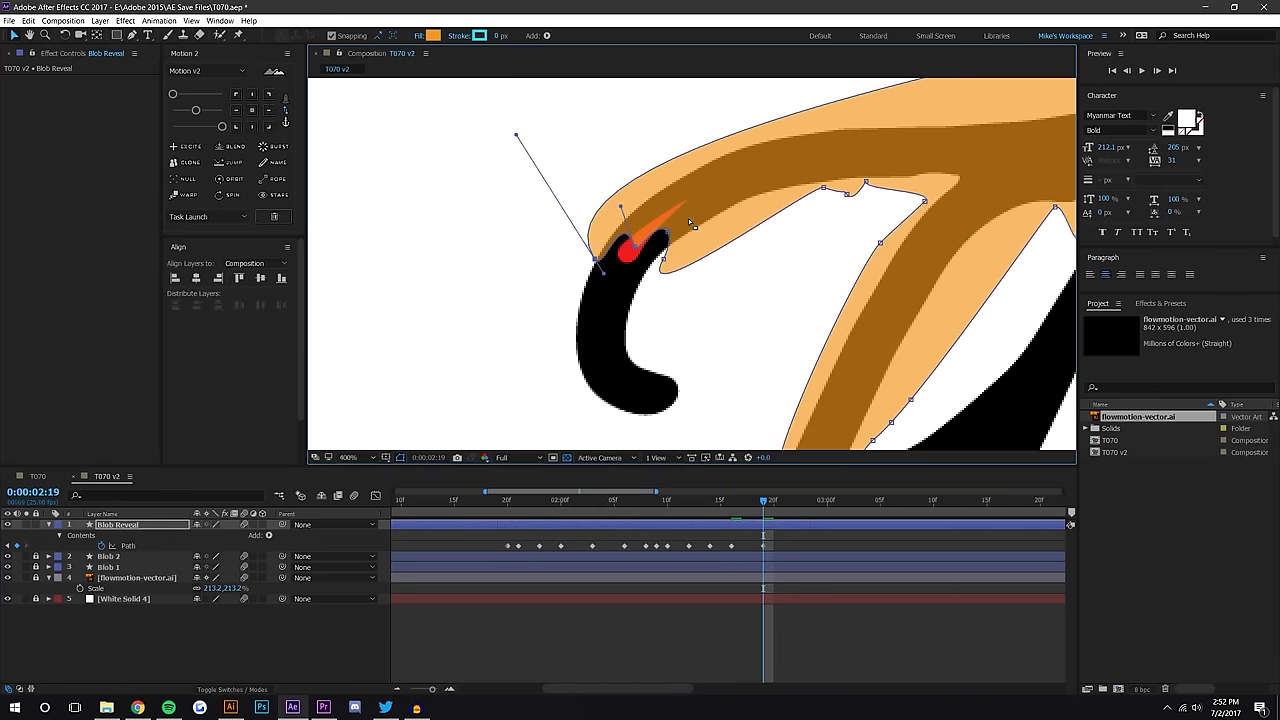
drag(577, 302, 576, 299)
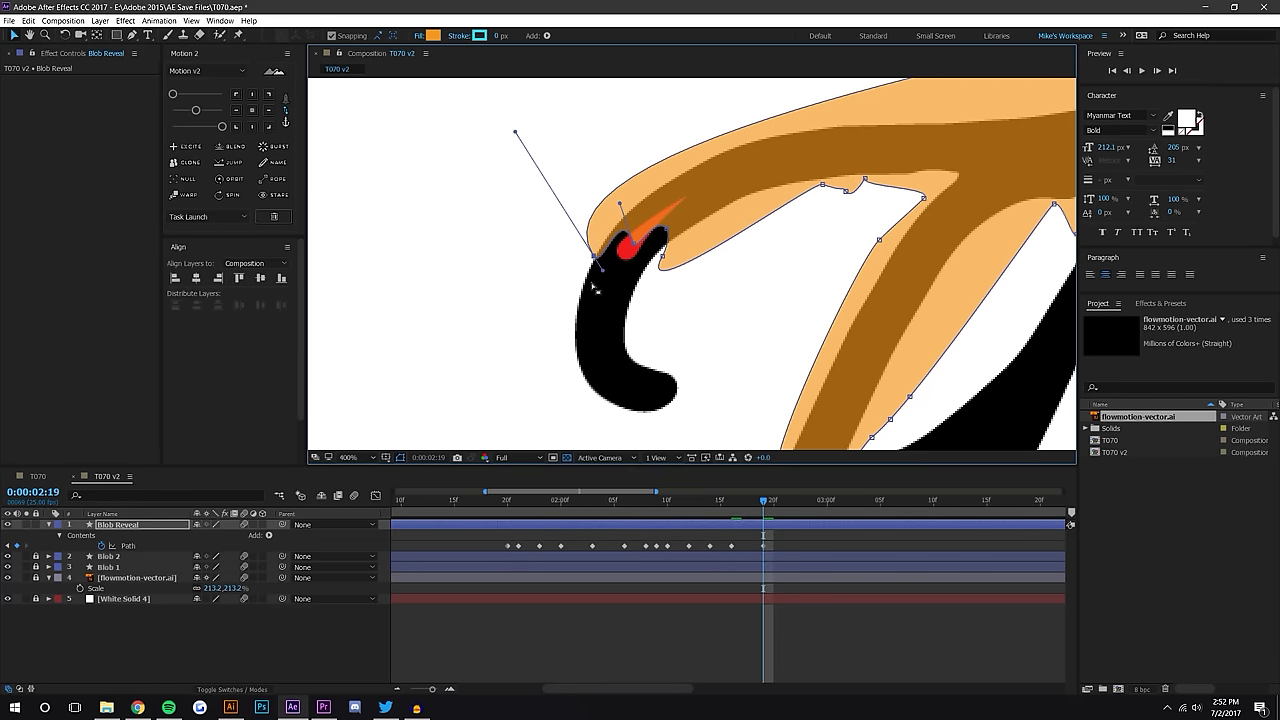
Pull the lower branch's inner tip point down the stroke to just below the red drop
mouse_move(757, 391)
mouse_down()
mouse_move(743, 171)
mouse_move(733, 208)
mouse_up()
scroll(736, 188, up, 1)
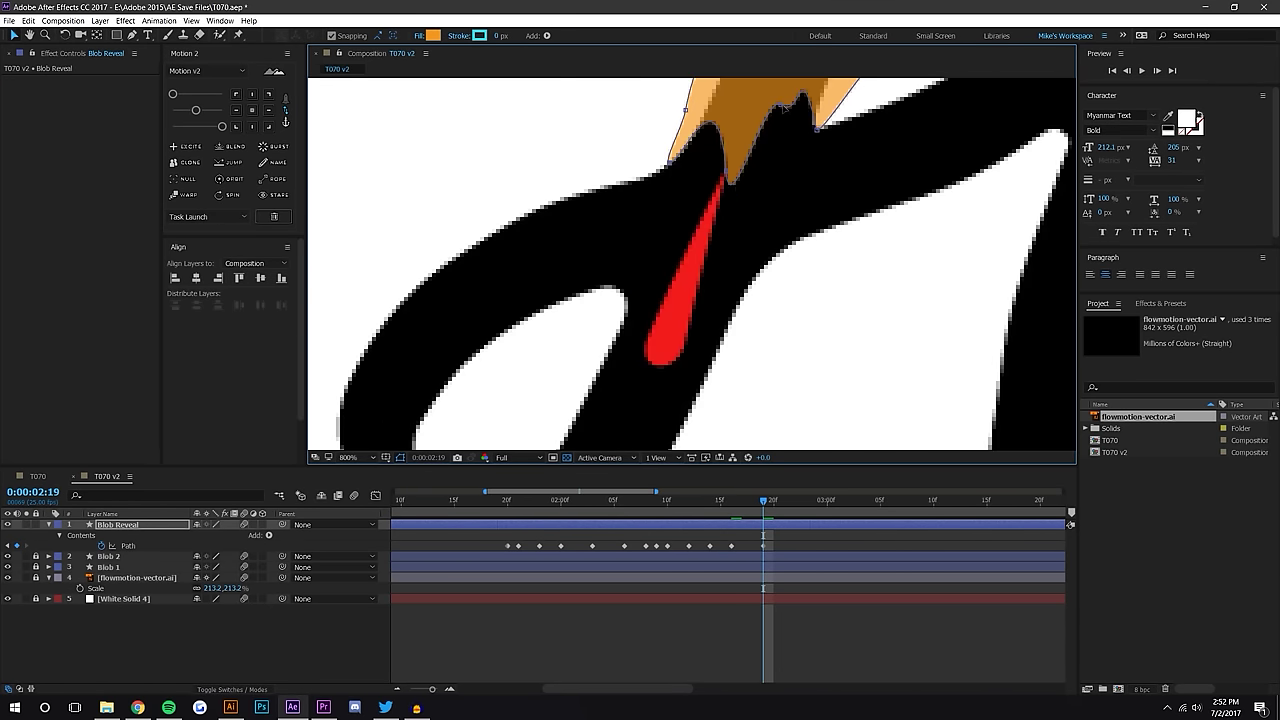
mouse_move(782, 106)
mouse_down()
mouse_move(681, 318)
mouse_move(665, 384)
mouse_up()
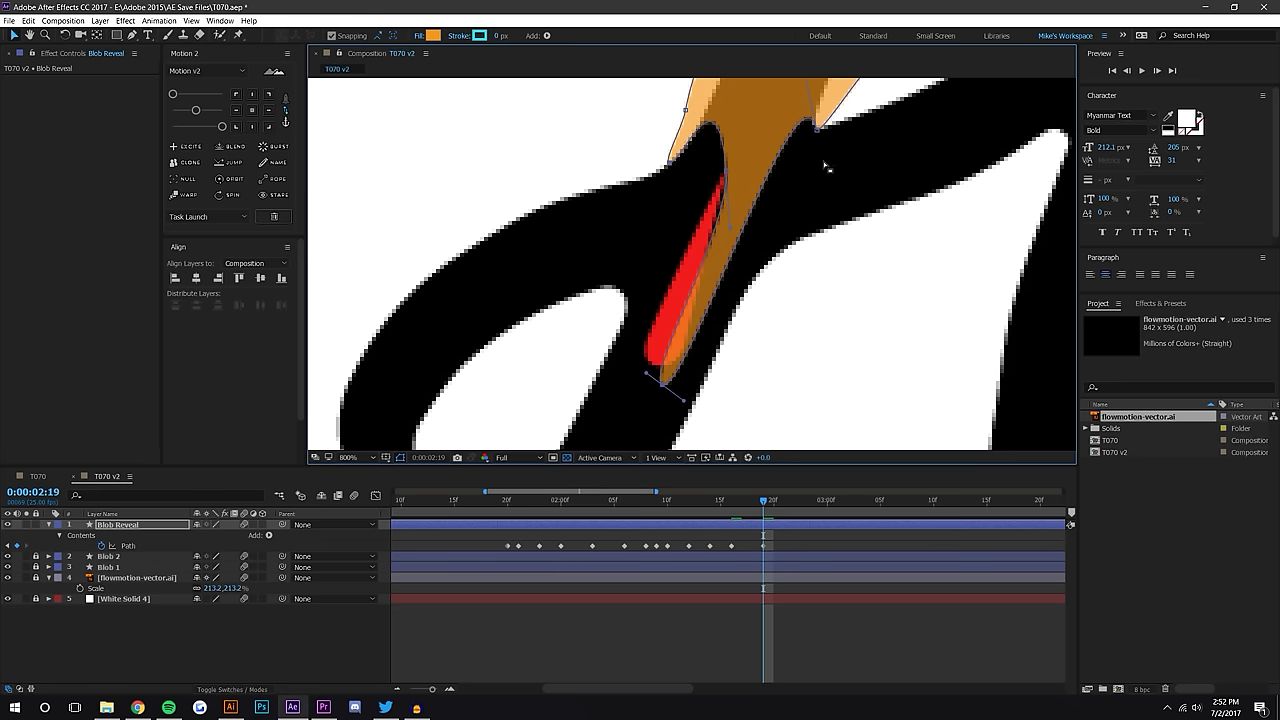
scroll(826, 165, down, 1)
Reselect the blob's path and extend the lower branch's right corner handle down along the stroke's right edge
click(755, 167)
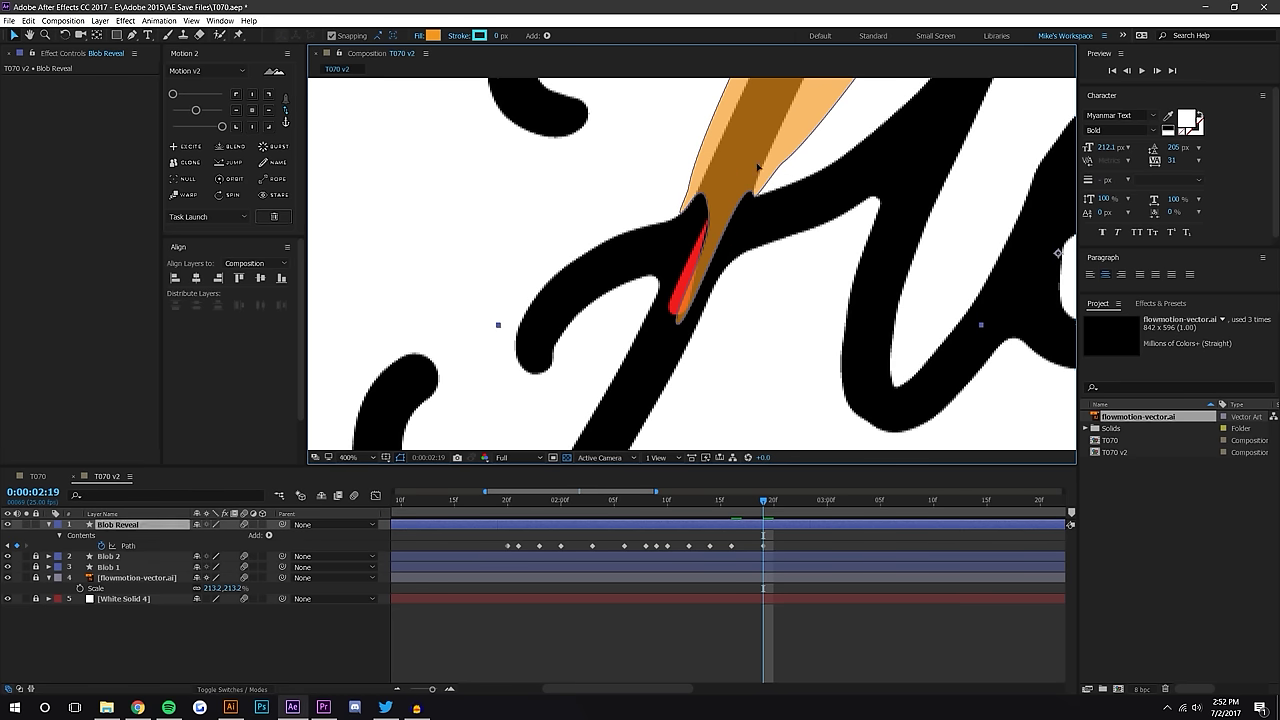
click(123, 547)
click(769, 143)
click(756, 199)
click(126, 546)
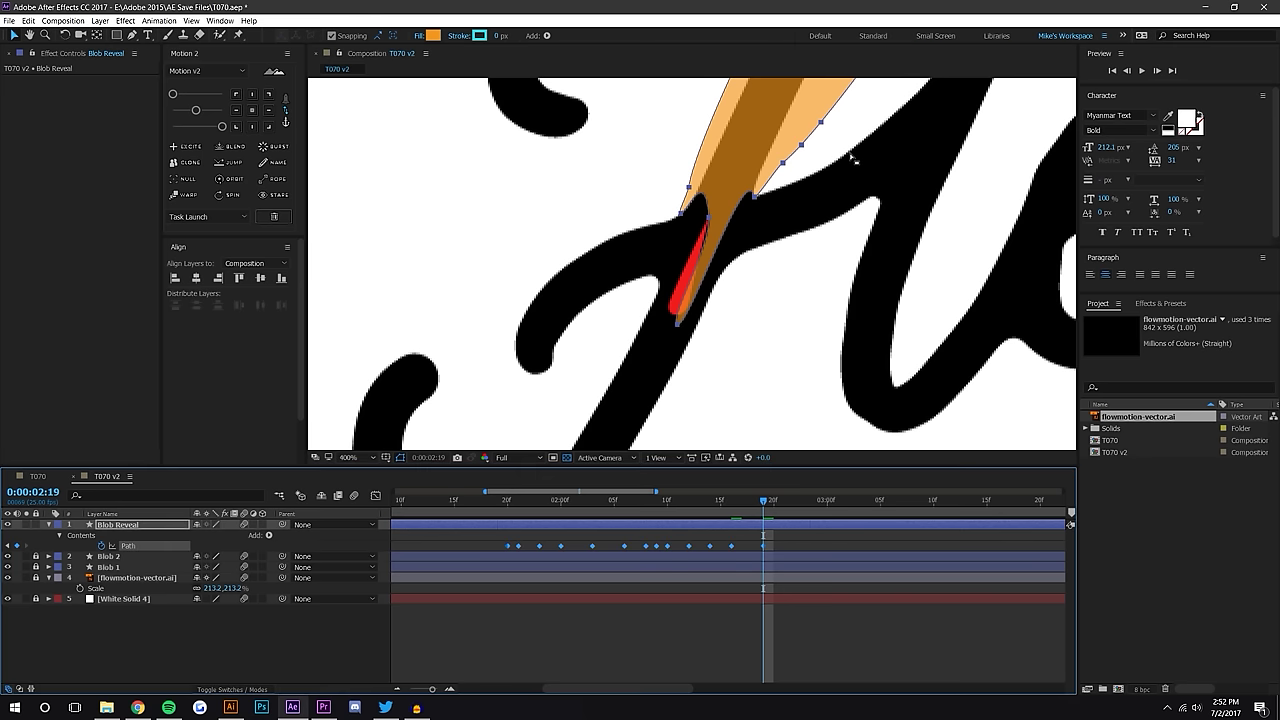
click(757, 199)
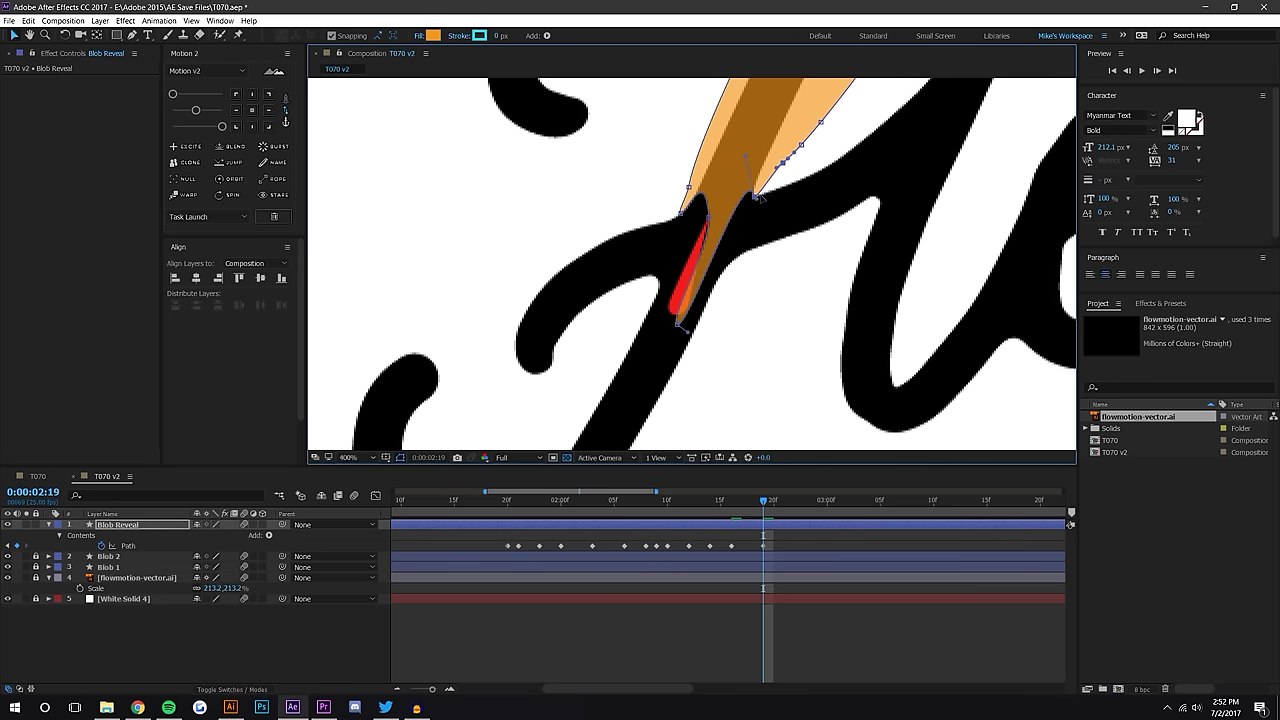
drag(745, 160, 705, 313)
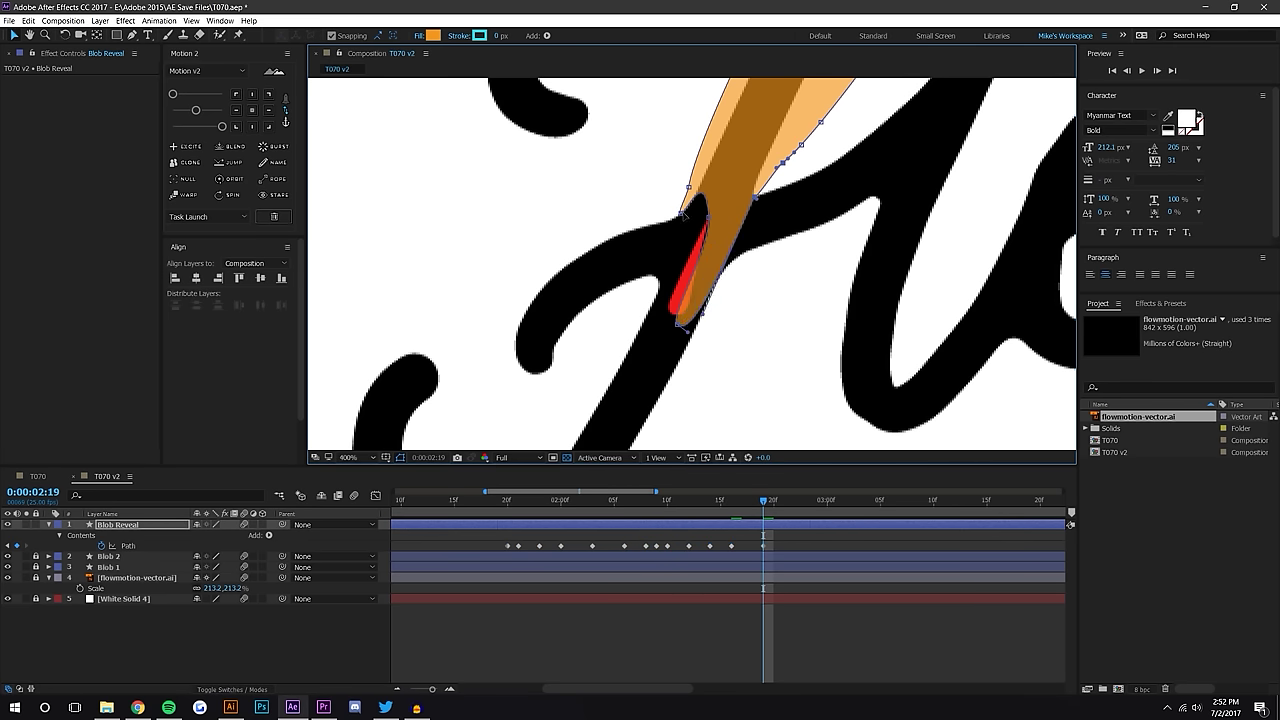
Extend the left corner's handle along the stroke's left edge and pull the left notch point below the lower red drop
drag(673, 260, 612, 420)
drag(707, 218, 650, 365)
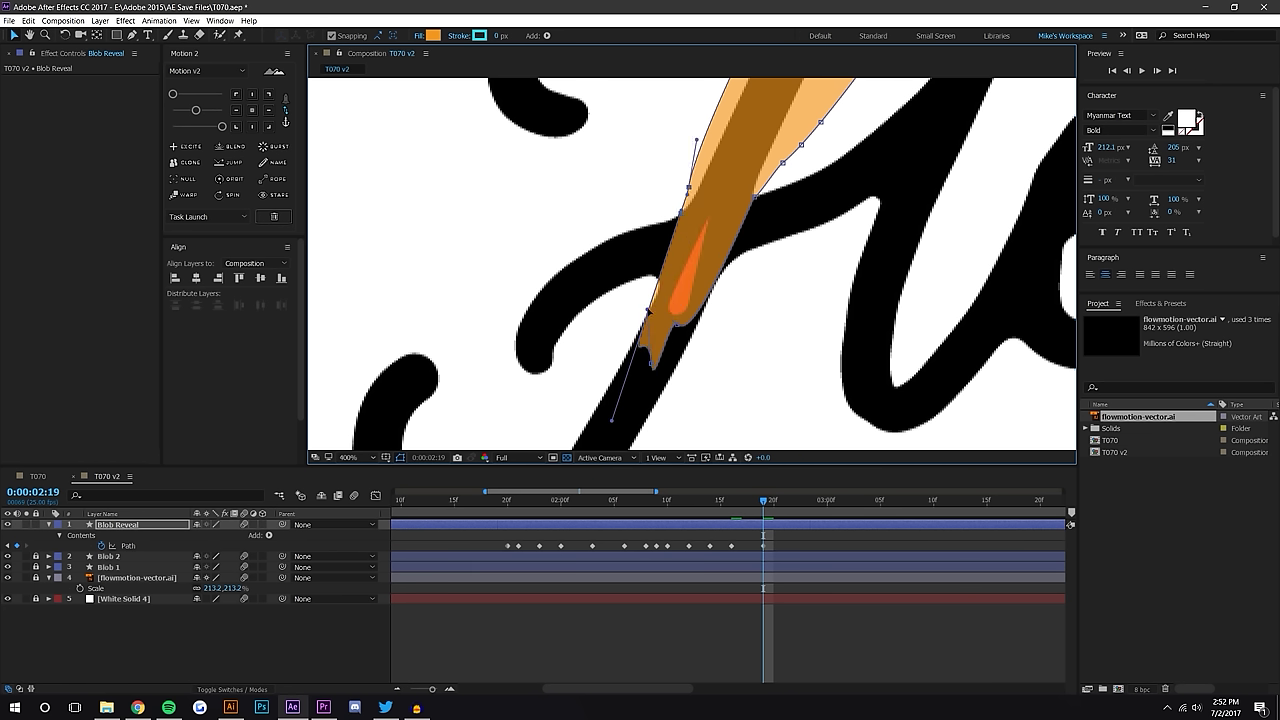
mouse_move(614, 425)
mouse_down()
mouse_move(634, 408)
mouse_move(627, 420)
mouse_up()
scroll(680, 324, up, 1)
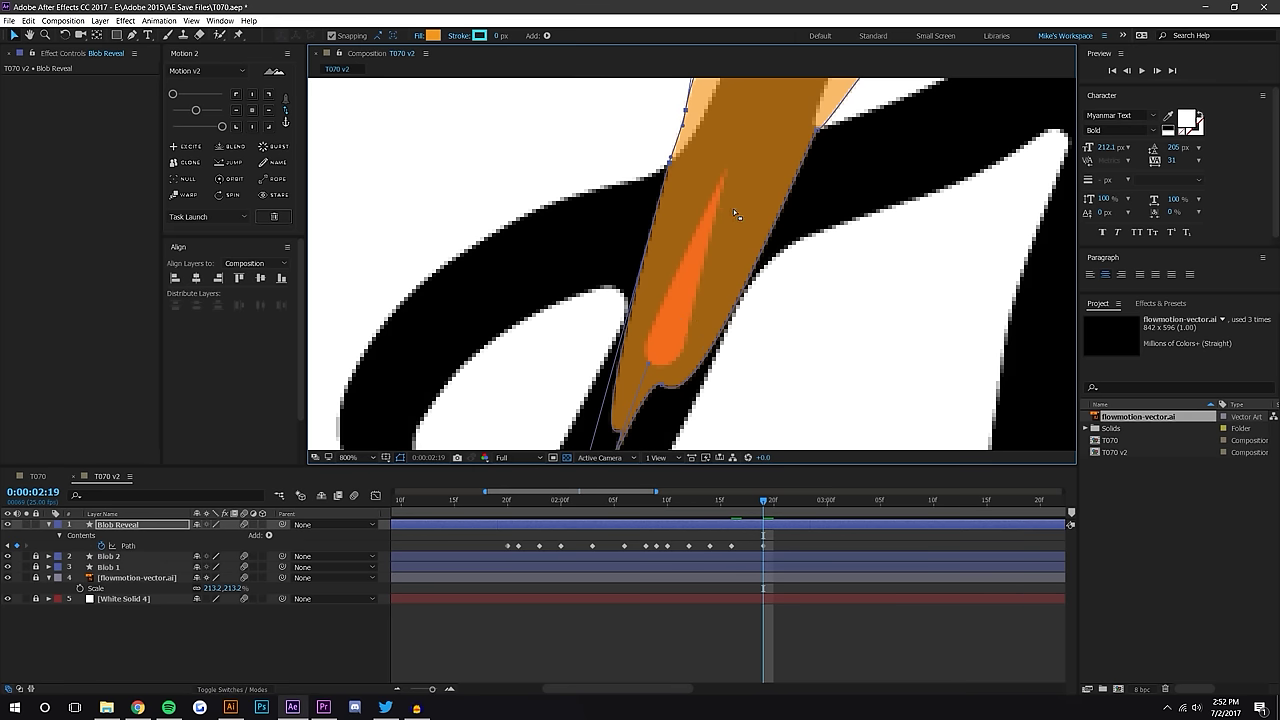
Nudge the lower branch's right edge point up along the stroke and extend the handle on the notch below the drop
drag(817, 130, 819, 126)
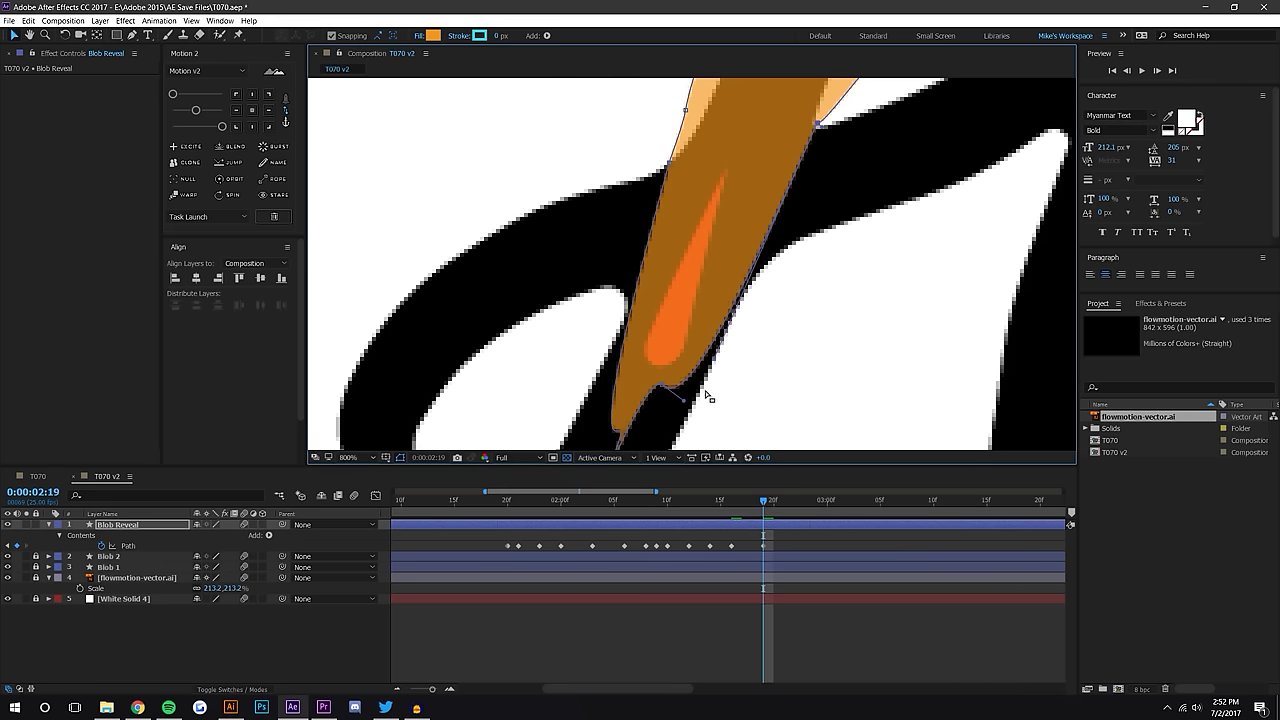
drag(686, 403, 714, 416)
drag(771, 361, 805, 293)
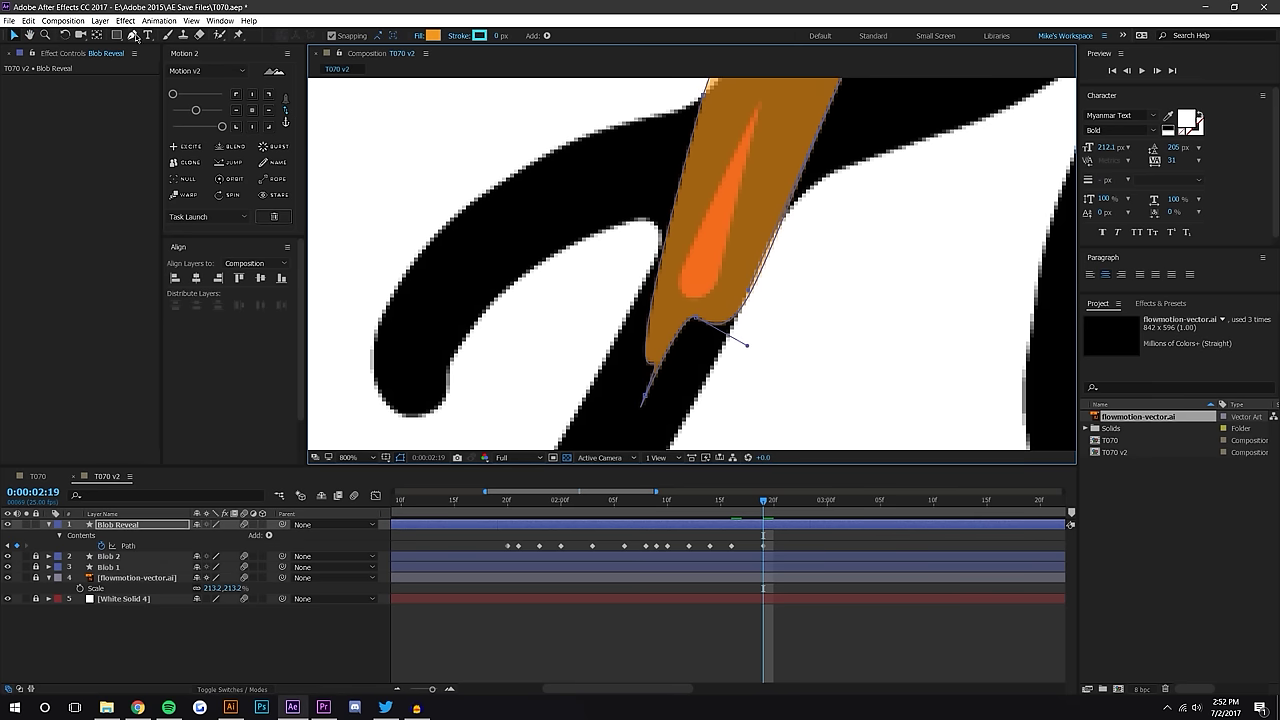
Add a path point on each edge of the lower branch beside the drop and fit both edges to the stroke
click(133, 35)
click(667, 246)
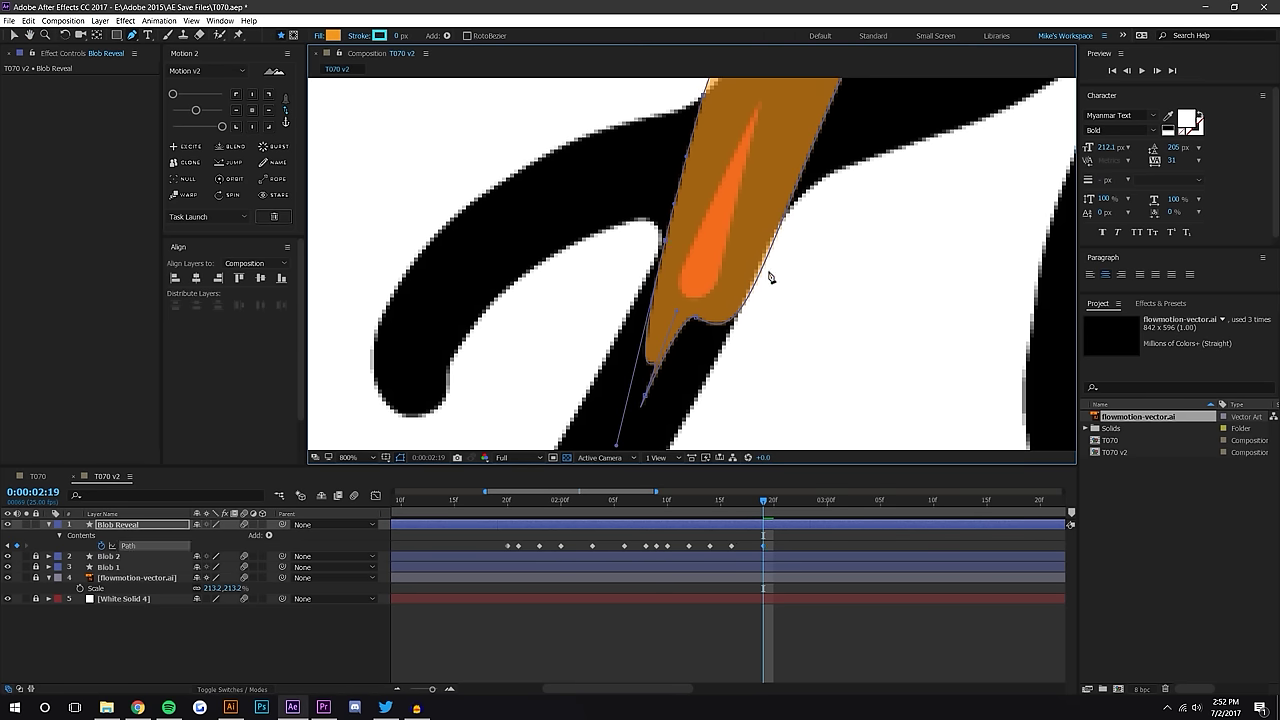
click(772, 259)
click(16, 36)
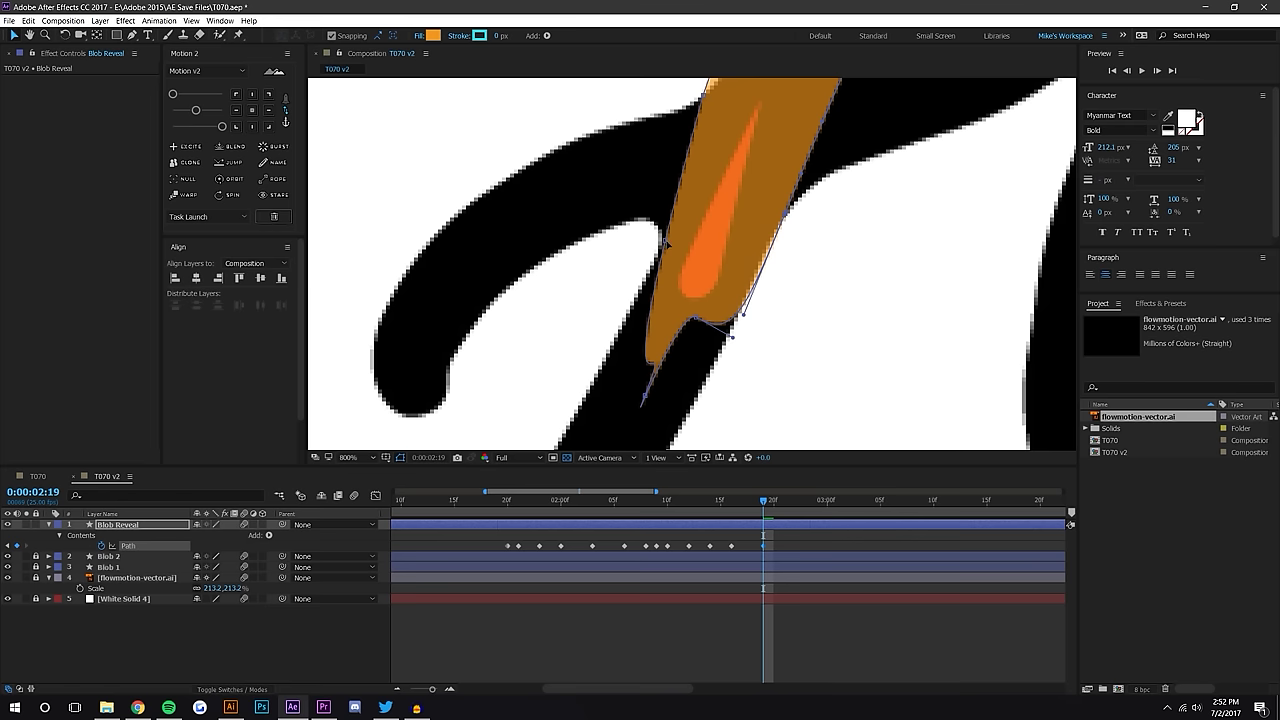
click(665, 242)
click(786, 218)
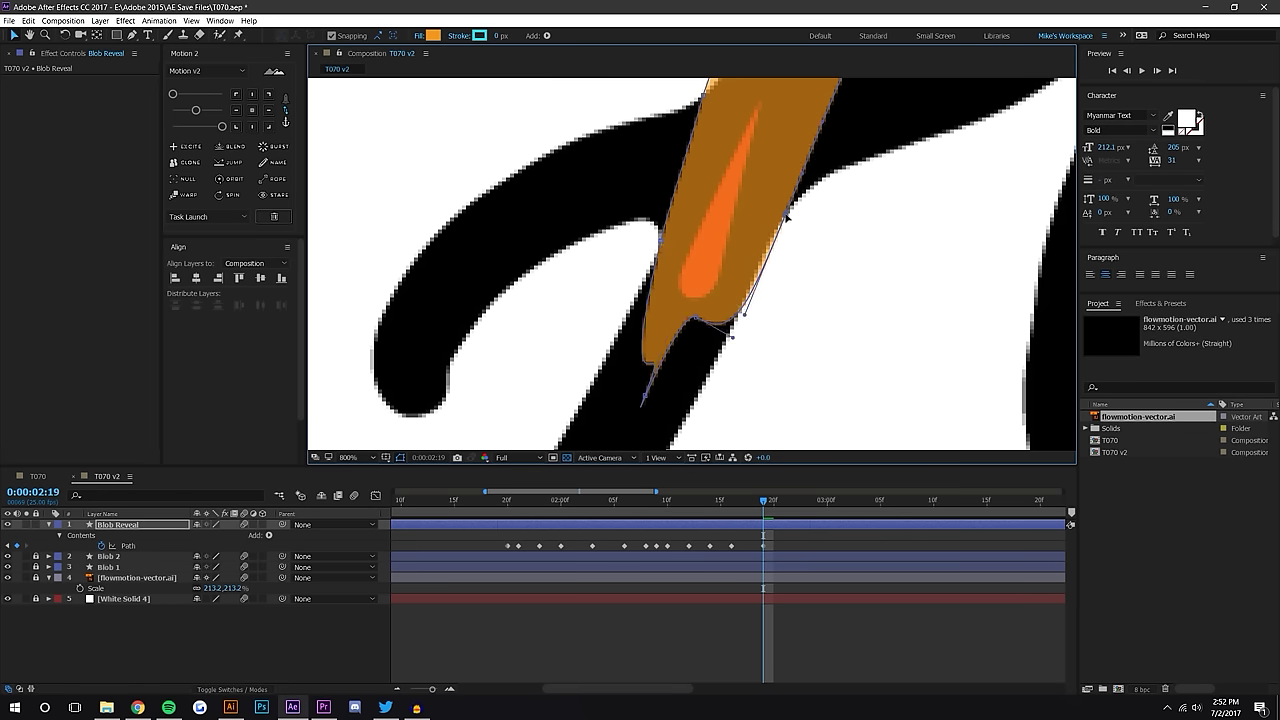
drag(695, 318, 722, 231)
key(comma)
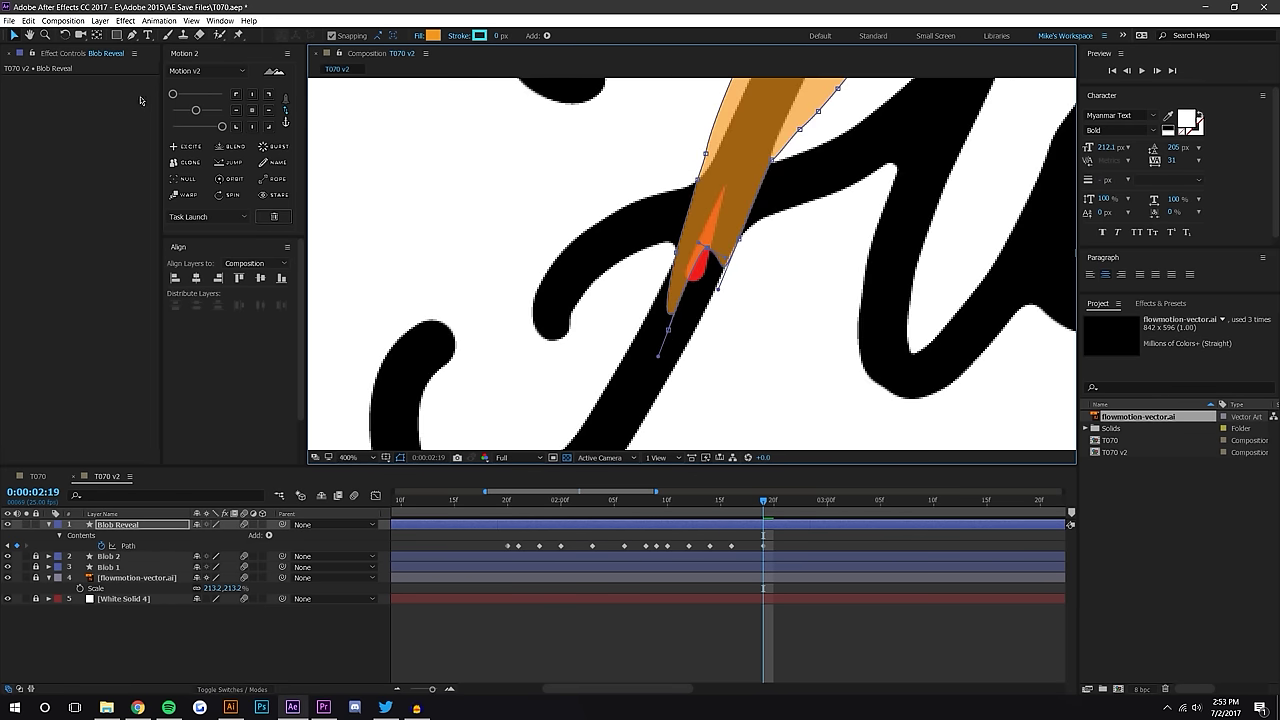
At 0:00:02:21, pull the upper branch's outer tip point down the curved stroke's outer edge and lengthen its handle upward
click(831, 659)
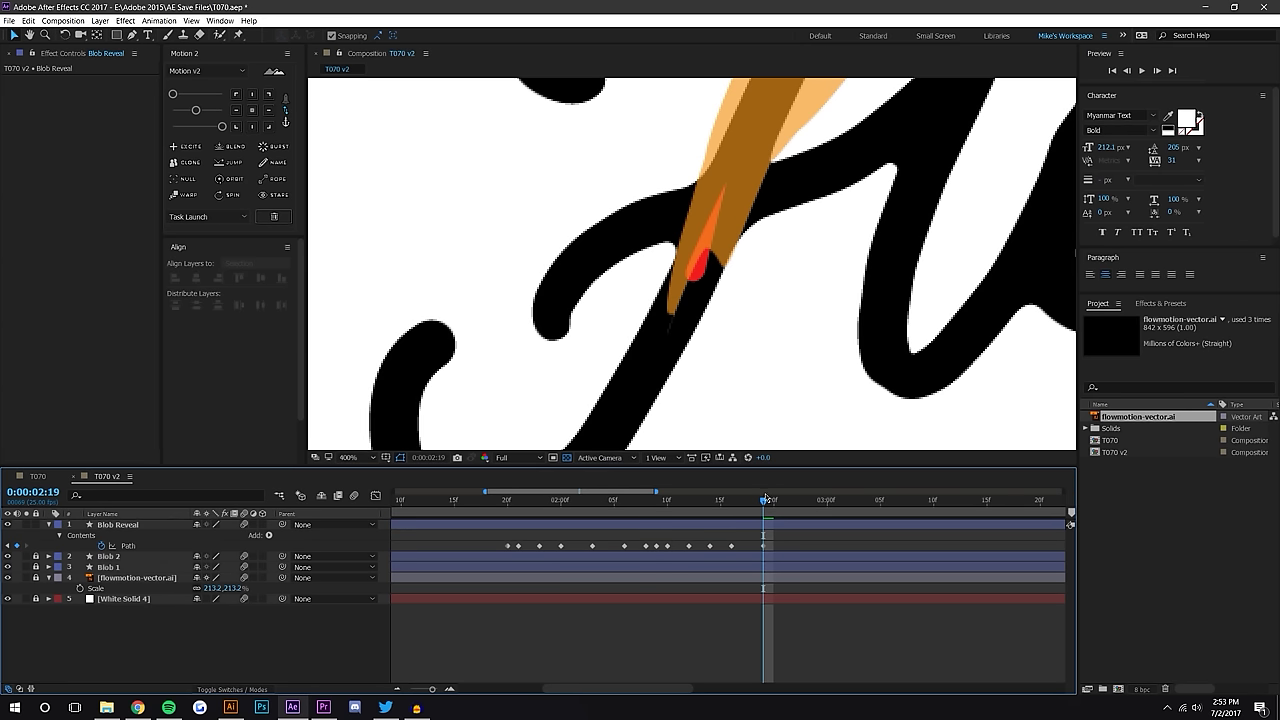
mouse_move(759, 504)
mouse_down()
mouse_move(744, 506)
mouse_move(774, 503)
mouse_up()
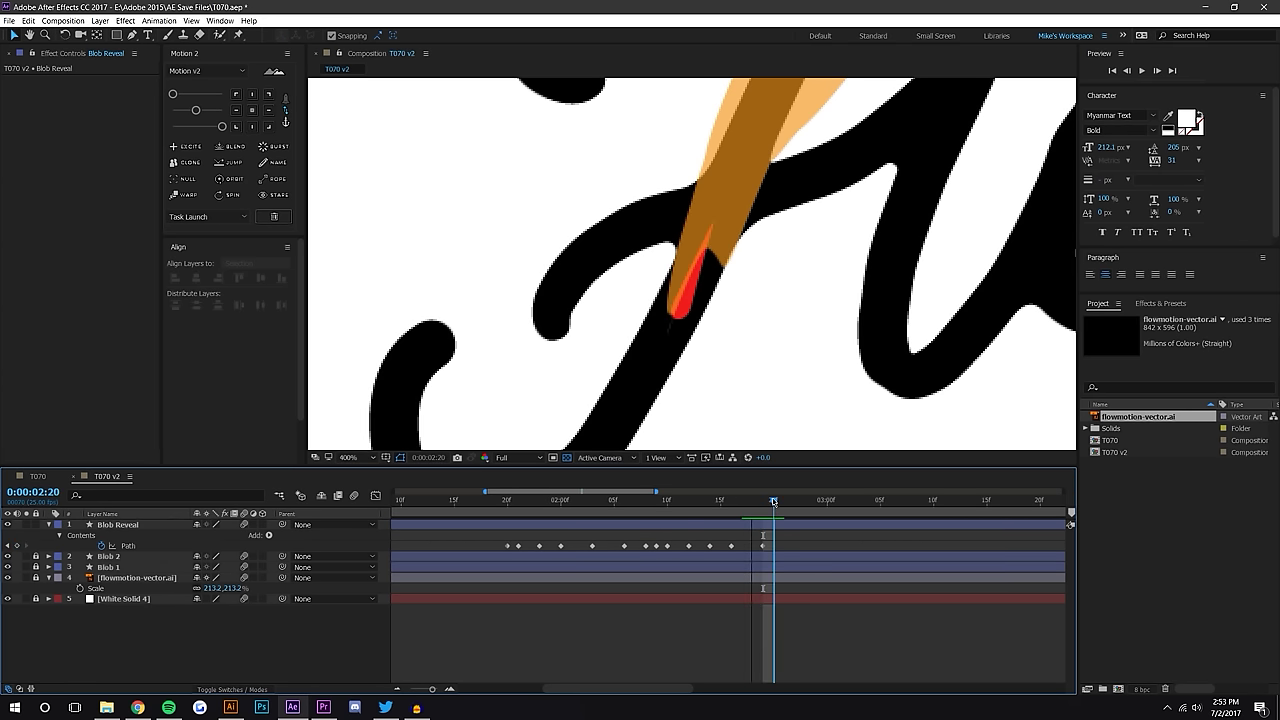
drag(767, 240, 785, 505)
scroll(568, 294, up, 1)
drag(614, 316, 800, 440)
click(588, 210)
drag(594, 247, 636, 156)
click(137, 549)
click(369, 376)
drag(583, 186, 534, 296)
scroll(575, 249, down, 1)
drag(594, 246, 569, 353)
drag(508, 270, 515, 178)
Pull the upper branch's notch point down to the red drop and bring its inner tip point down the stroke's inner edge
scroll(652, 305, down, 4)
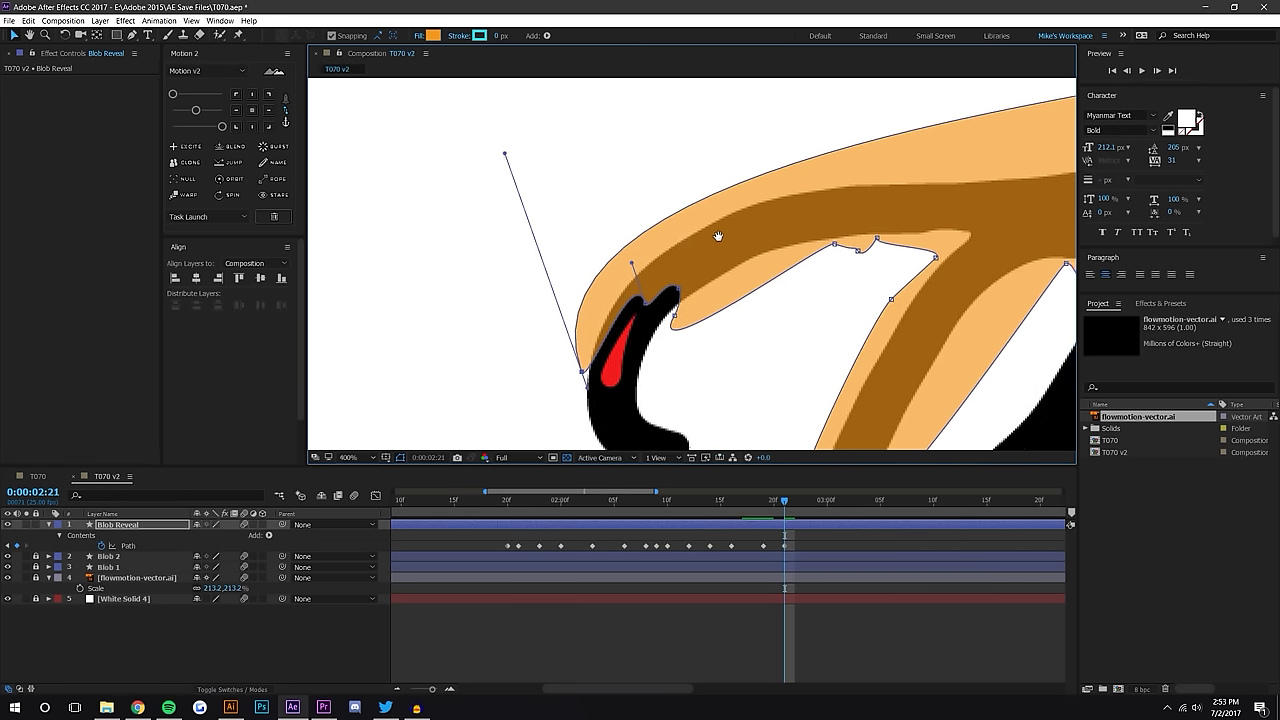
drag(622, 202, 597, 264)
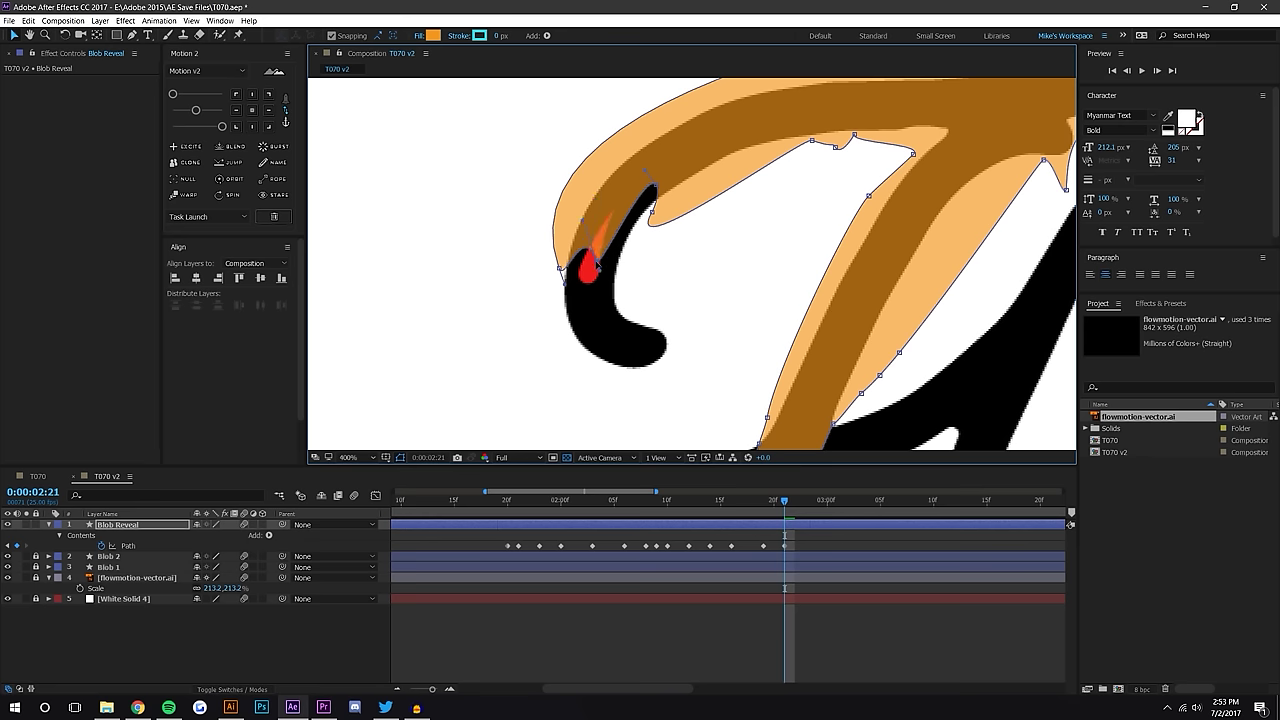
drag(641, 223, 617, 254)
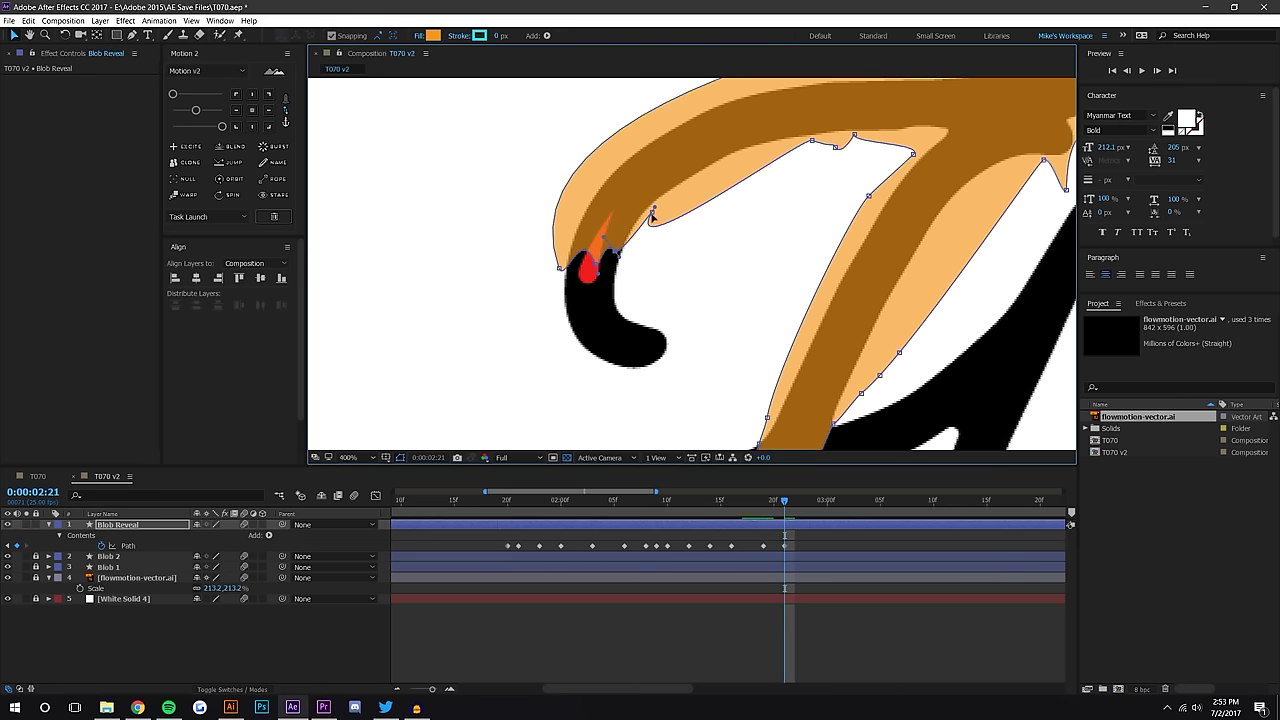
drag(653, 215, 553, 320)
scroll(543, 151, down, 1)
drag(807, 104, 810, 98)
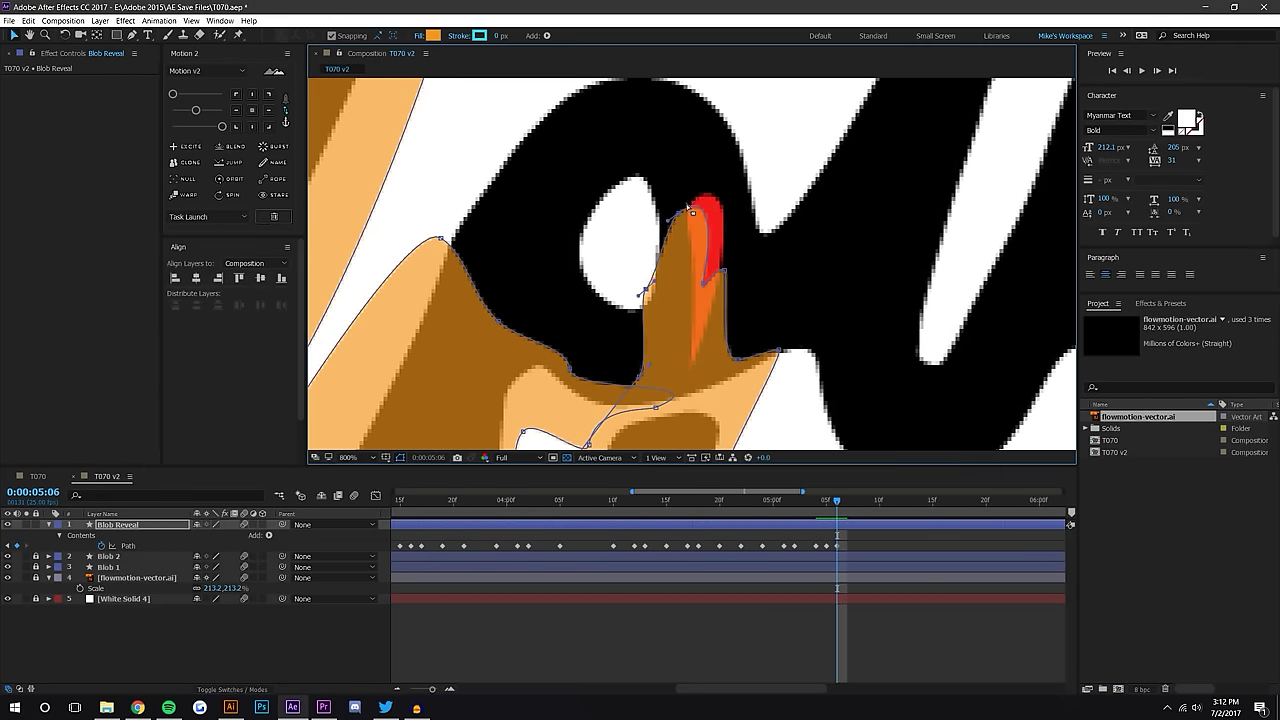
Step forward through the blob's reveal frames and check its outline over the whole Flow lettering
key(Page_Down)
key(Page_Down)
key(Page_Down)
key(Page_Down)
key(Page_Down)
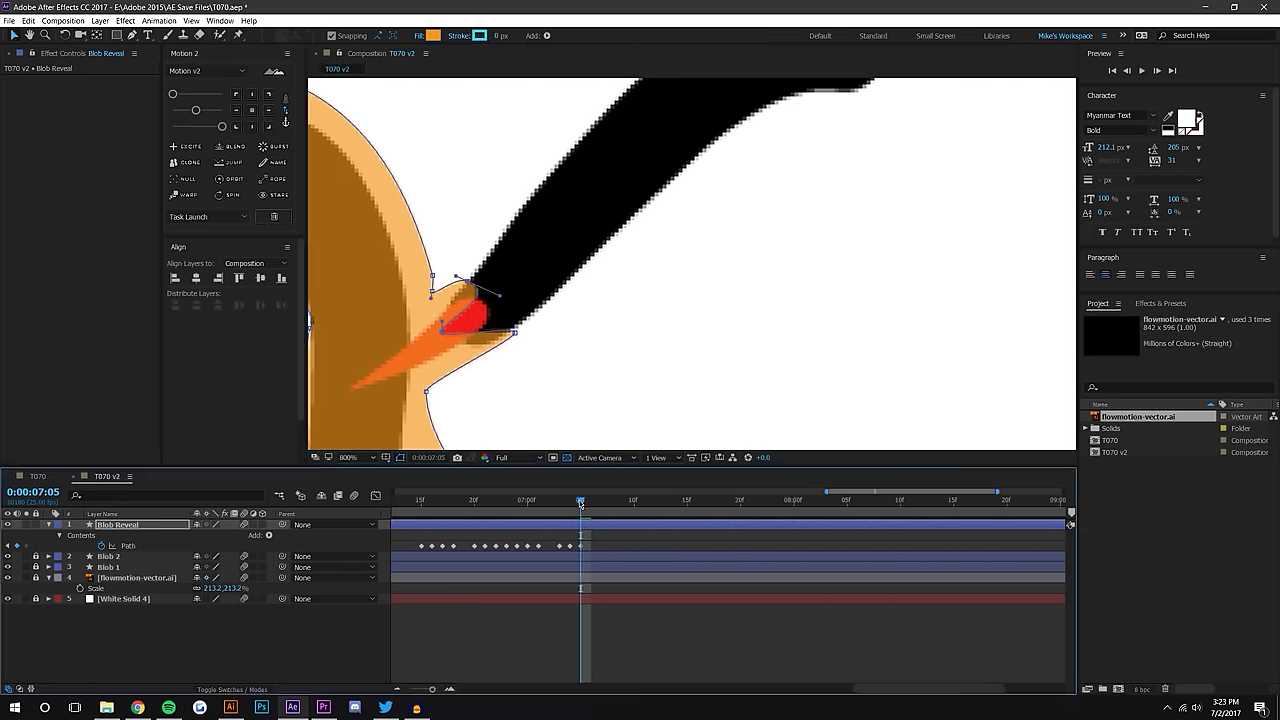
drag(739, 304, 775, 243)
scroll(657, 322, down, 6)
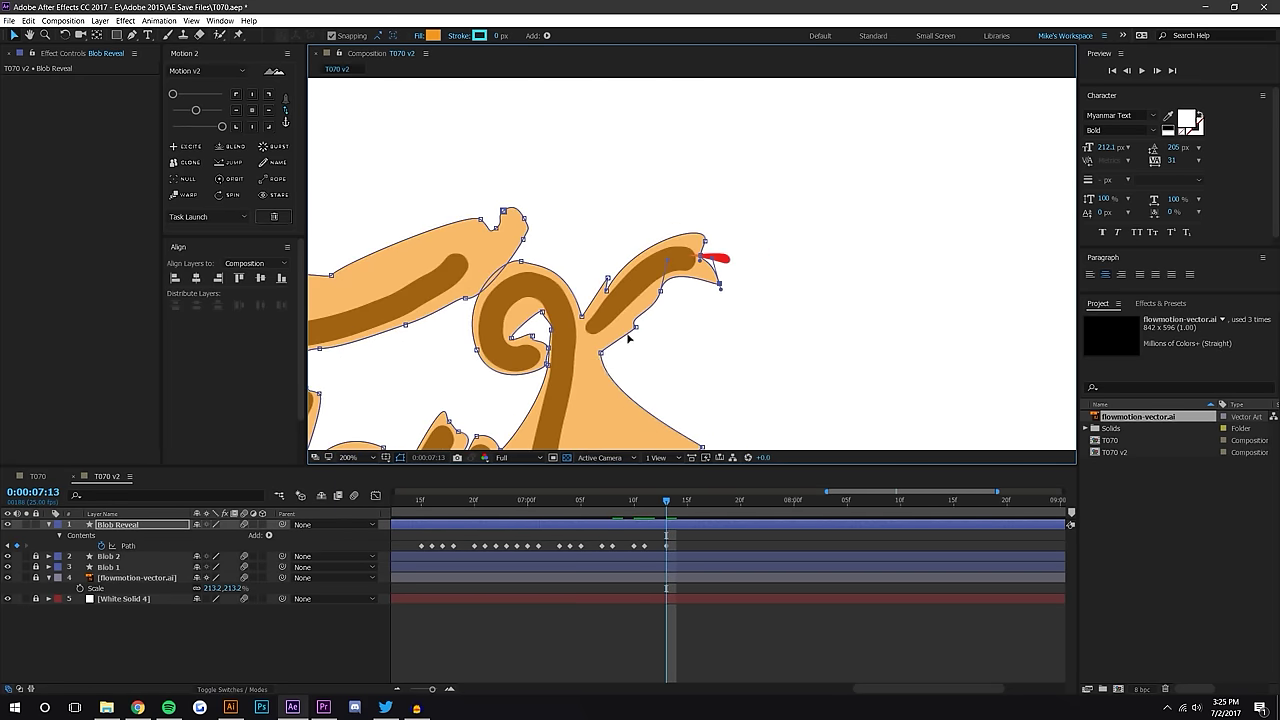
drag(657, 322, 766, 272)
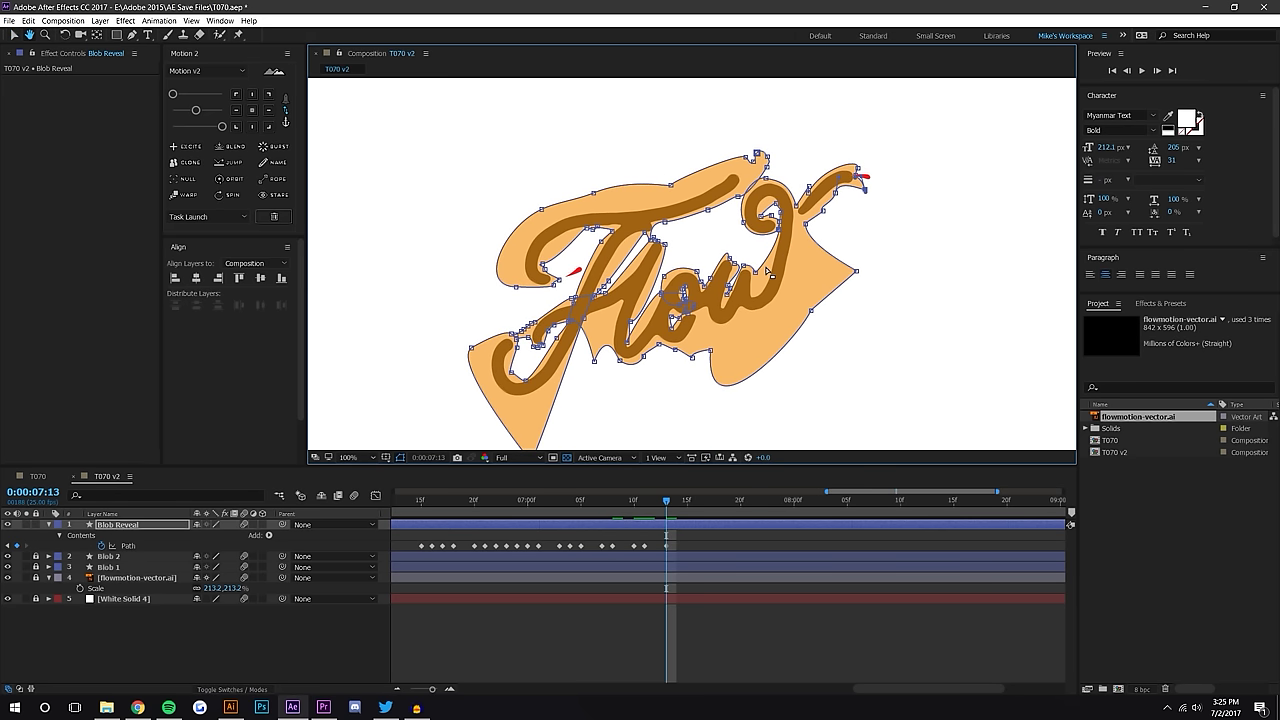
Deselect the blob, return to 0:00:00:00 and show the composition's full duration in the timeline
click(719, 633)
drag(588, 502, 229, 510)
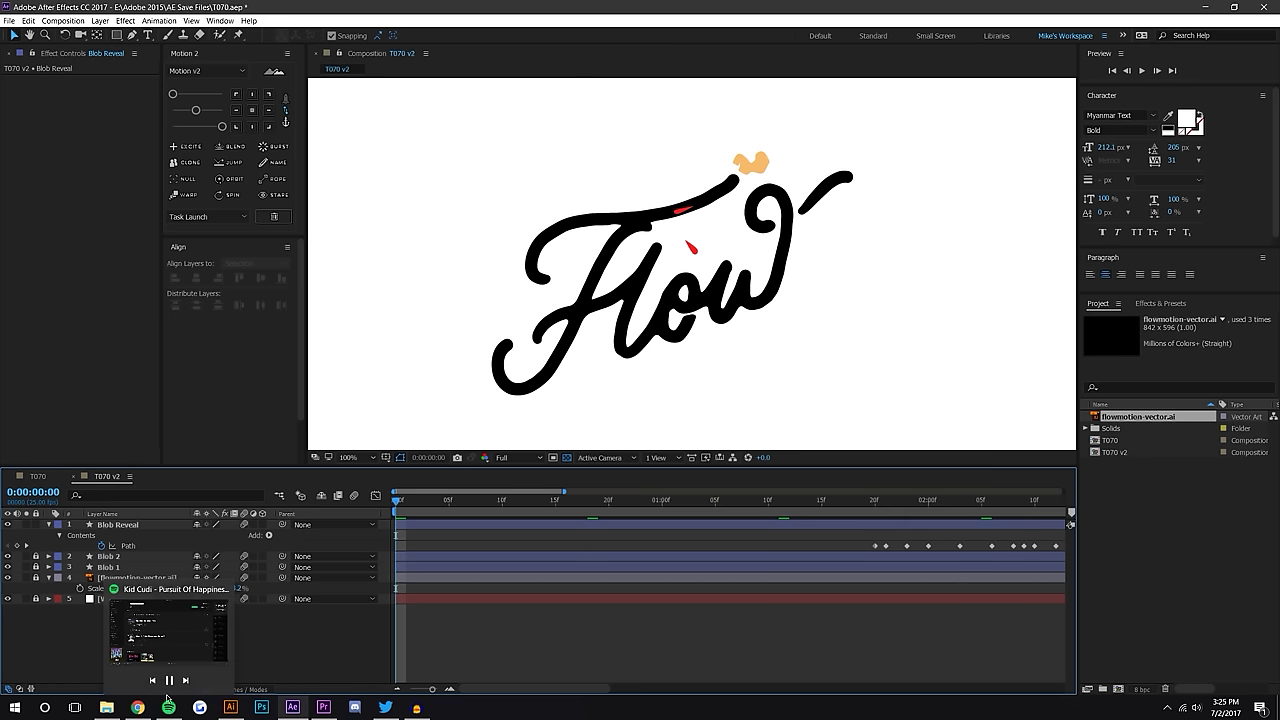
drag(597, 690, 672, 692)
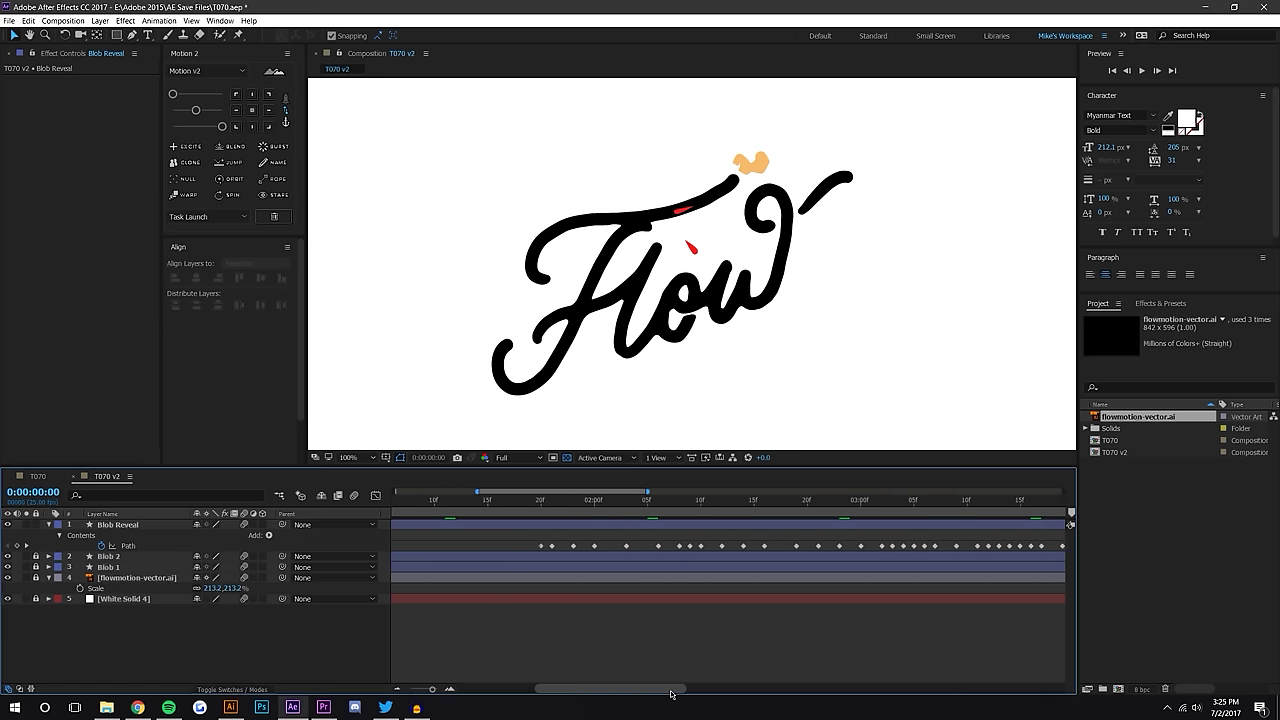
click(394, 689)
click(394, 689)
Unlock Blob 2, Blob 1 and flowmotion-vector.ai, and reveal the keyframed properties of the three blob layers
drag(140, 634, 110, 530)
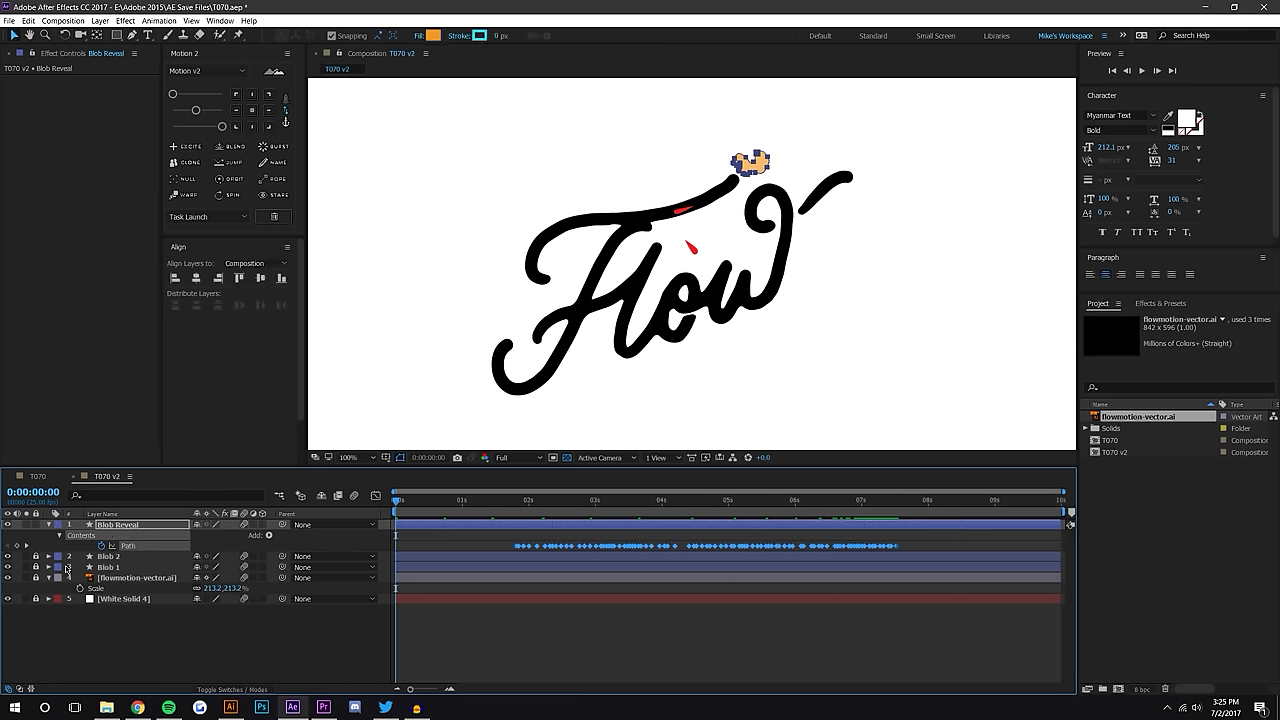
drag(165, 630, 122, 517)
key(u)
key(u)
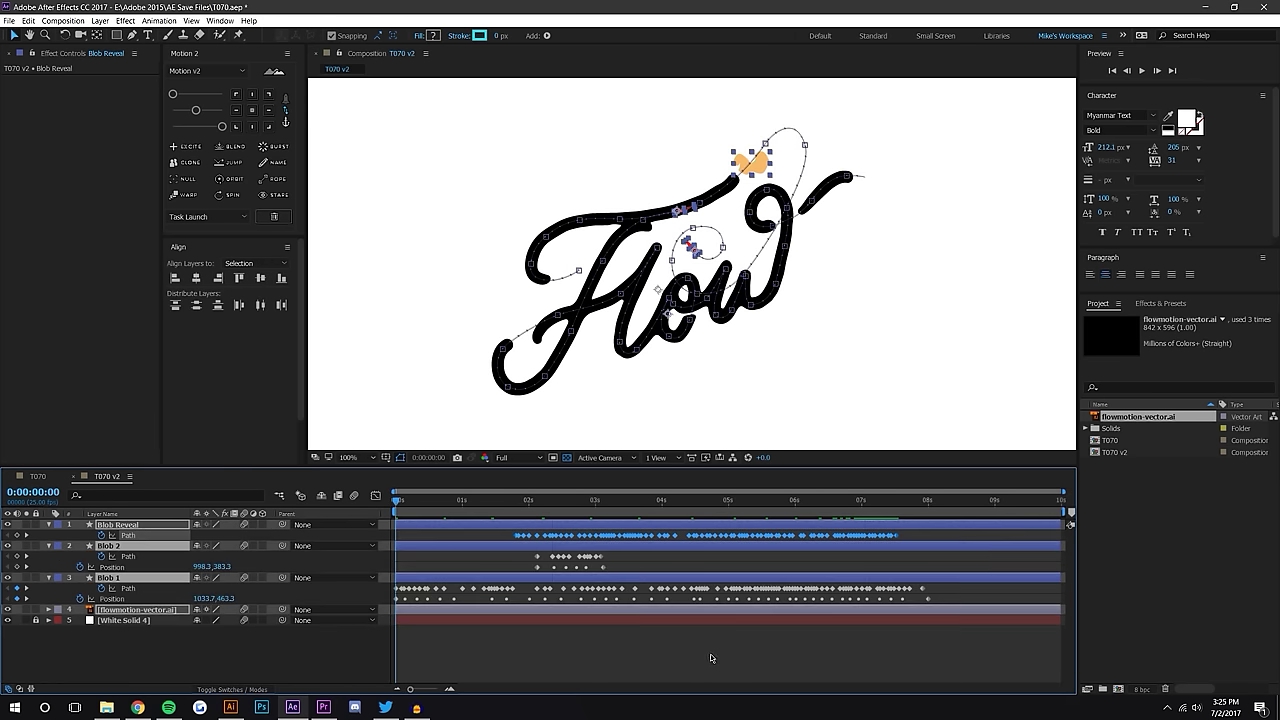
click(687, 627)
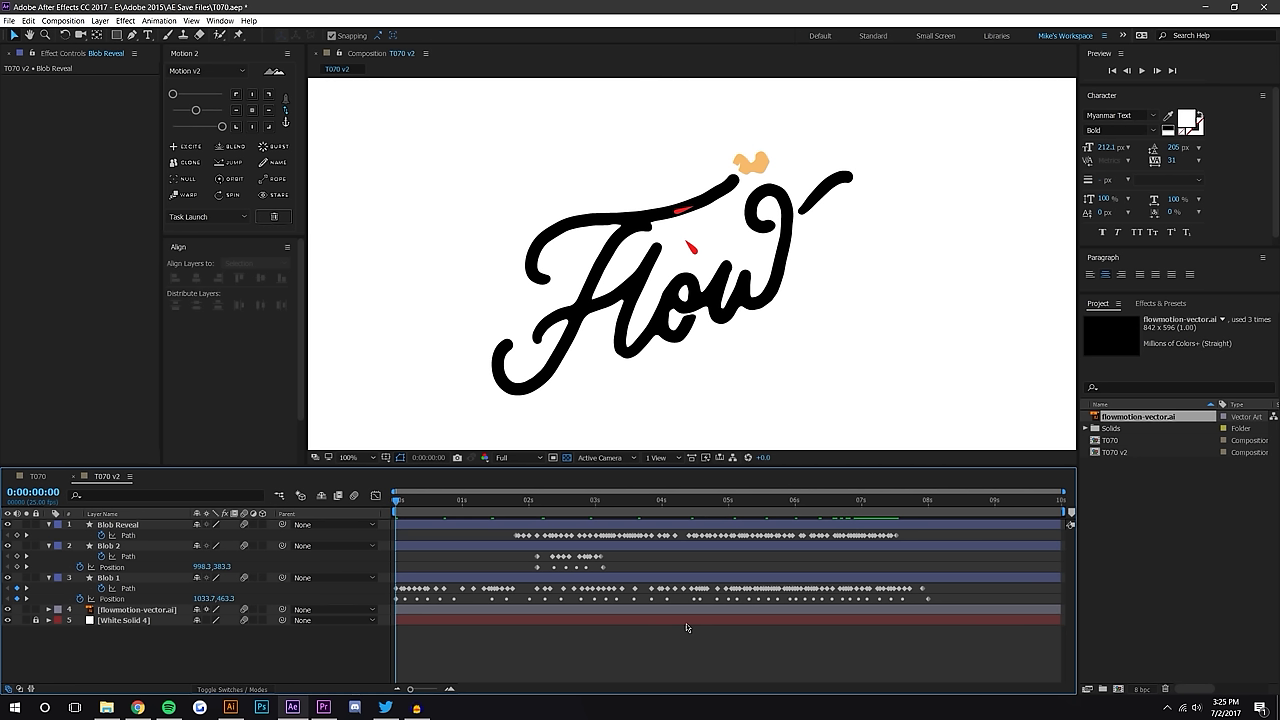
Set the Blob Reveal layer's opacity to 100% and move the layer directly above flowmotion-vector.ai
click(146, 527)
key(t)
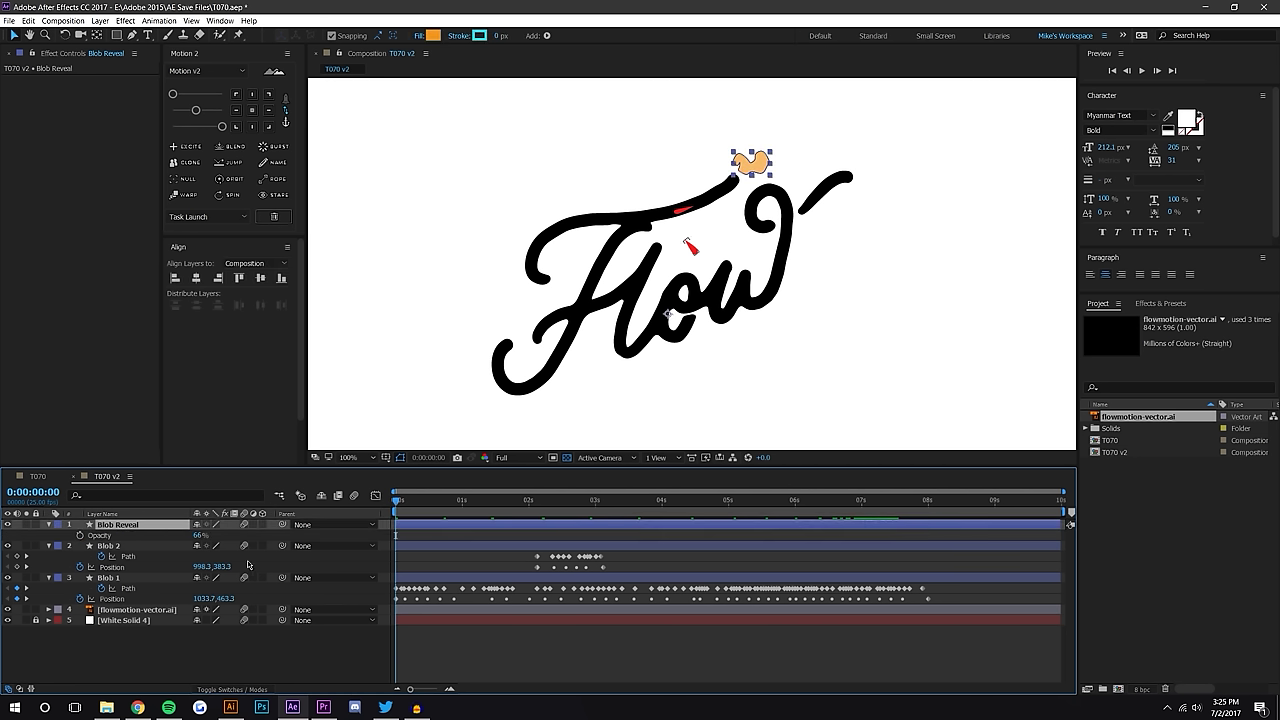
drag(200, 536, 262, 539)
click(534, 679)
drag(141, 527, 112, 616)
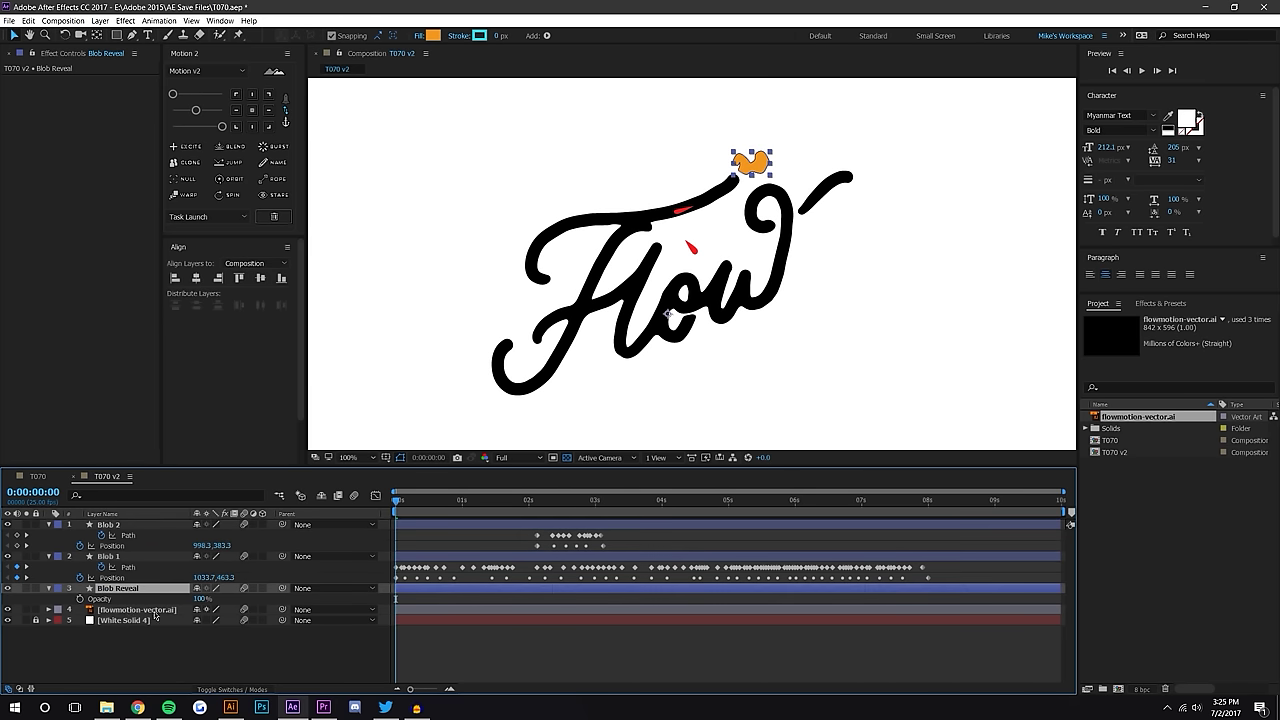
Try Alpha Inverted Matte "Blob Reveal" on flowmotion-vector.ai and scrub to 0:00:02:01 to check it
click(206, 689)
click(270, 610)
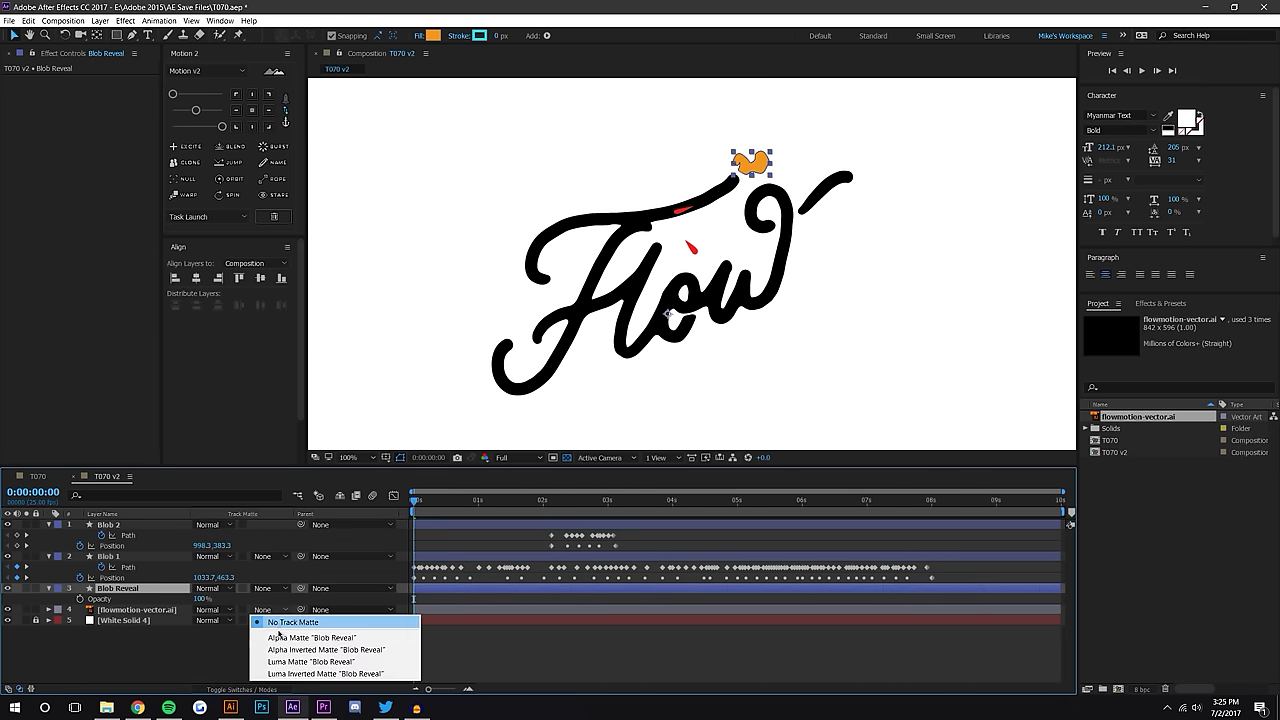
click(296, 651)
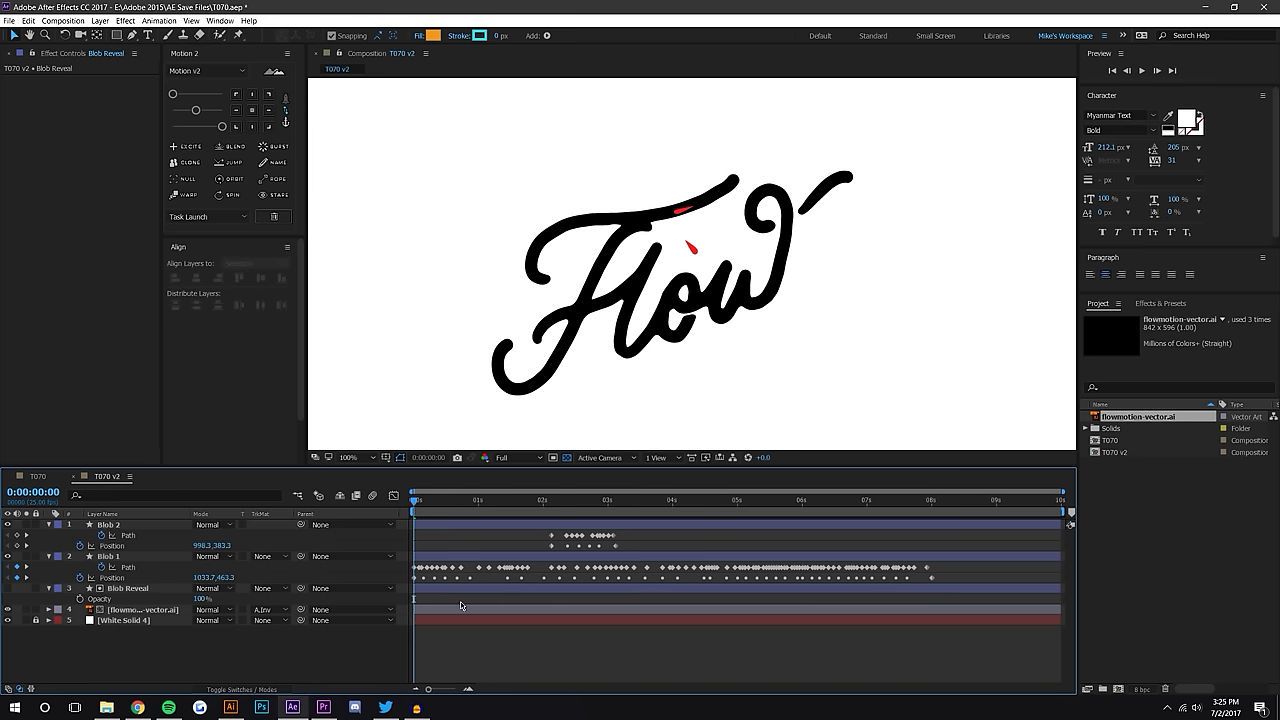
drag(415, 500, 545, 490)
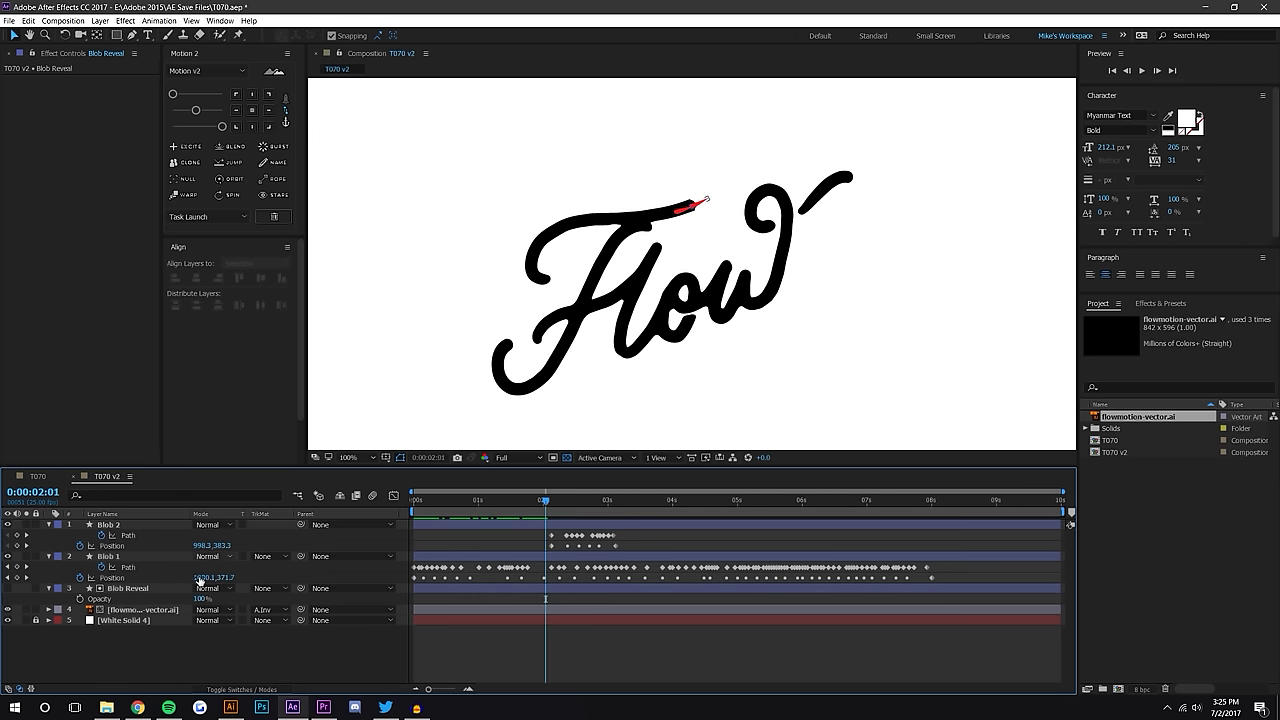
Set flowmotion-vector.ai's track matte to Alpha Matte "Blob Reveal" and preview the reveal from the beginning
click(268, 611)
click(290, 635)
click(545, 501)
drag(545, 501, 365, 494)
click(1146, 71)
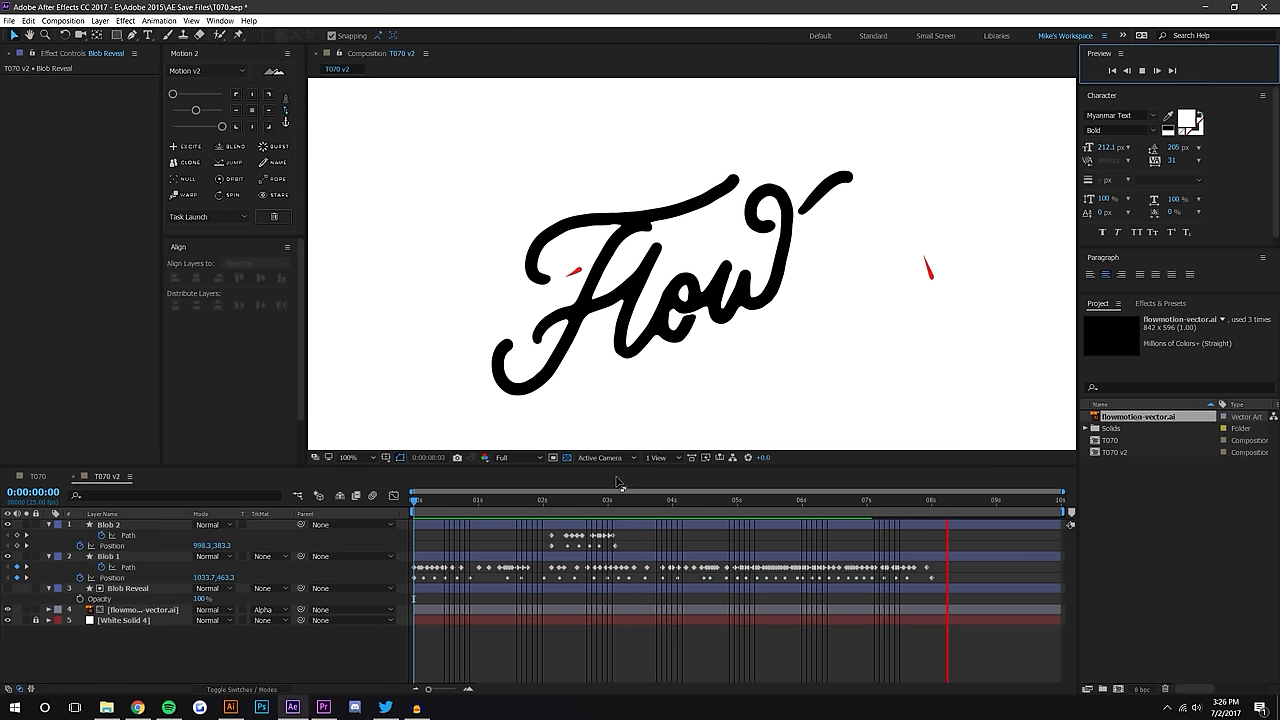
drag(473, 504, 569, 505)
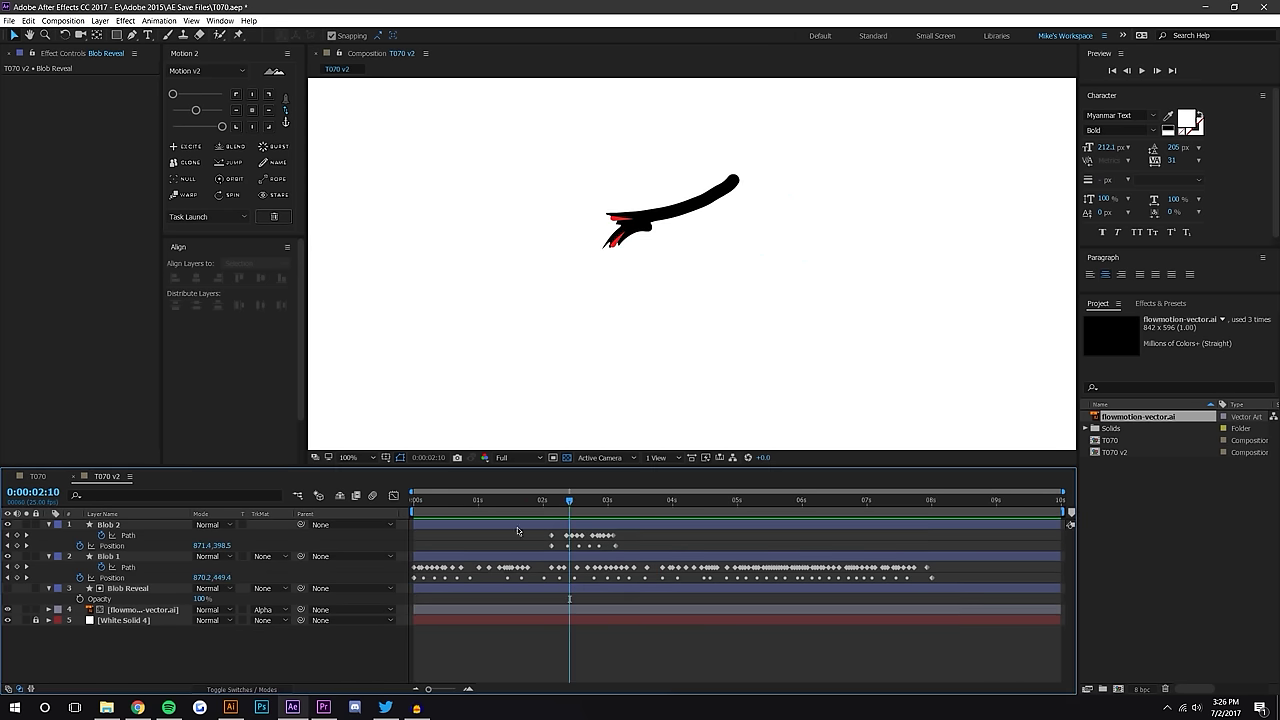
Place the playhead at 0:00:01:00 and try shifting the Blob 1 and Blob 2 keyframes to start there
drag(1018, 671, 328, 520)
click(452, 500)
drag(458, 507, 479, 506)
drag(415, 568, 478, 571)
drag(1007, 673, 375, 521)
Reveal the Blob Reveal layer's path keyframes and undo the keyframe shift on Blob 1 and Blob 2
drag(161, 651, 117, 512)
key(u)
key(u)
drag(1018, 650, 442, 516)
key(ctrl+z)
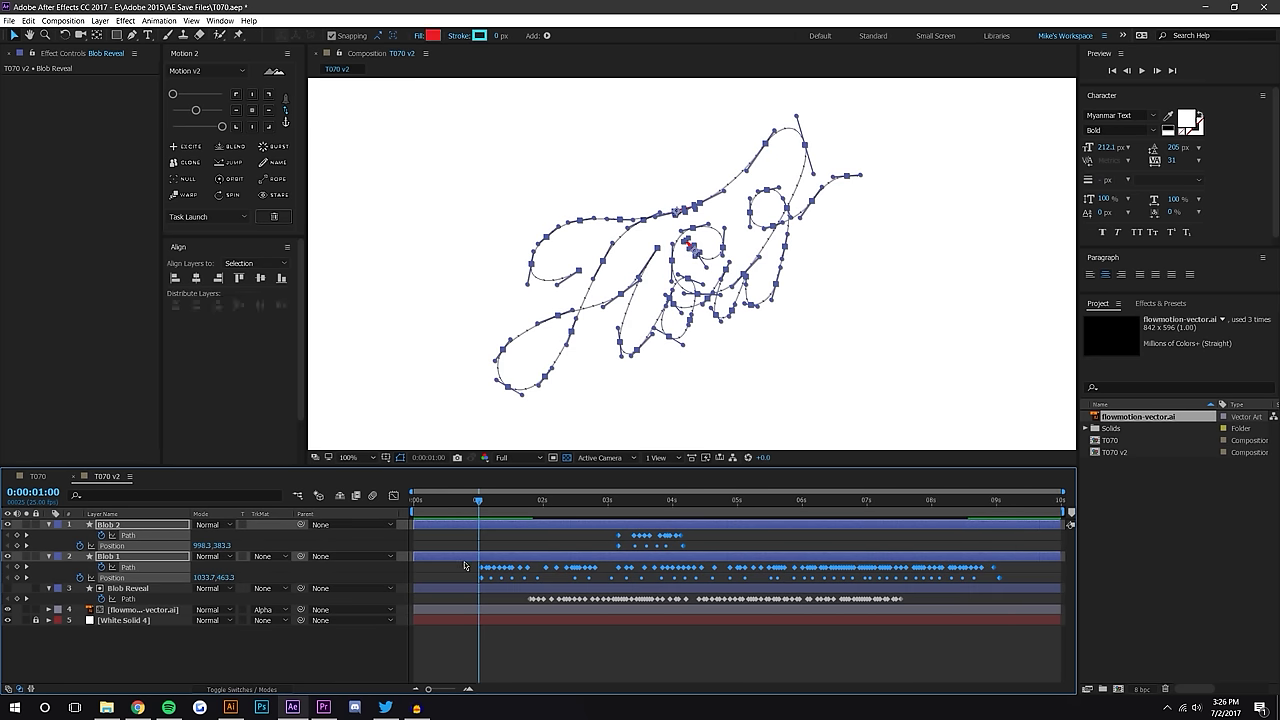
key(ctrl+z)
Shift all three blob layers' keyframes to start at 0:00:01:00, compress them to end at about 0:00:07:03, and preview
drag(976, 660, 390, 518)
drag(419, 573, 477, 572)
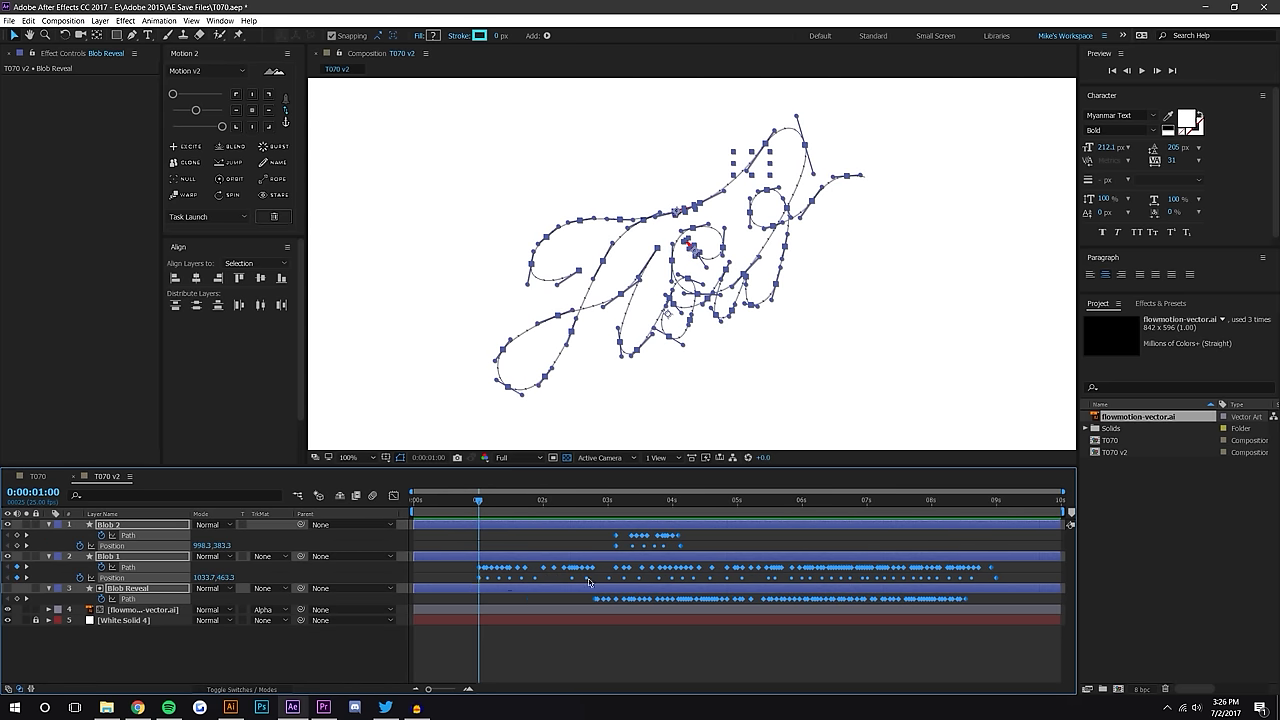
drag(996, 577, 876, 583)
key(F2)
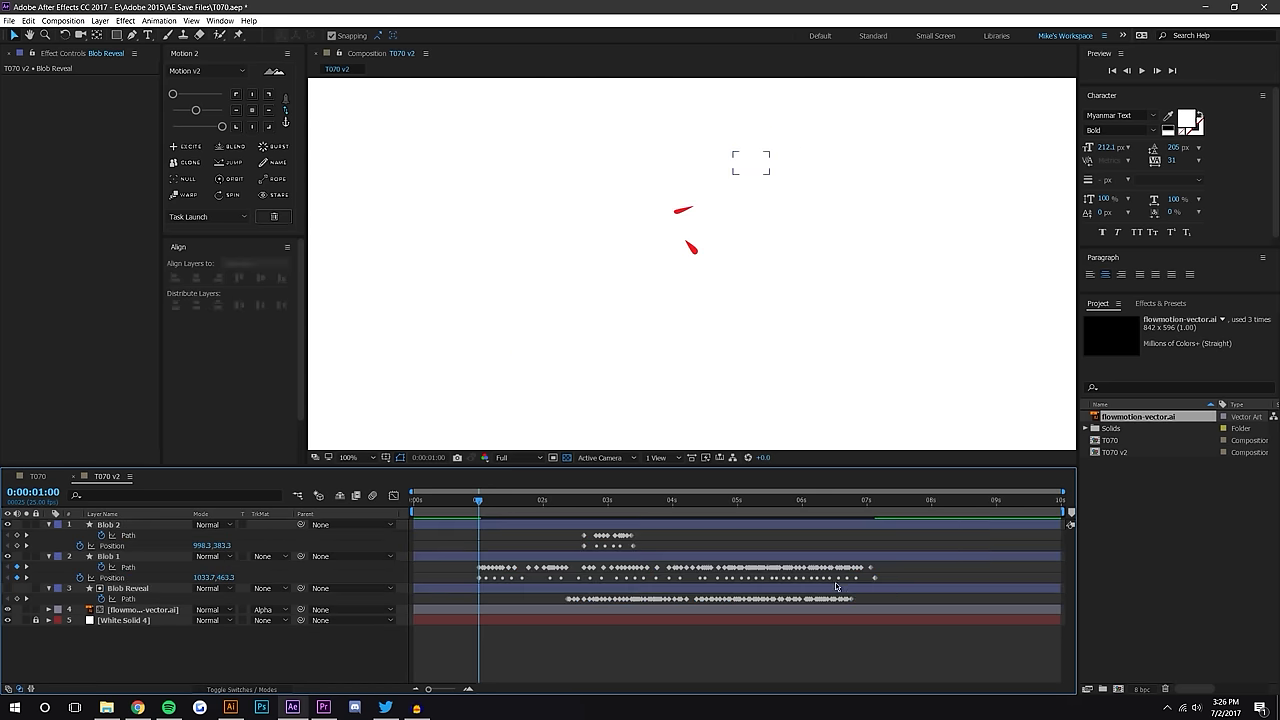
click(1142, 70)
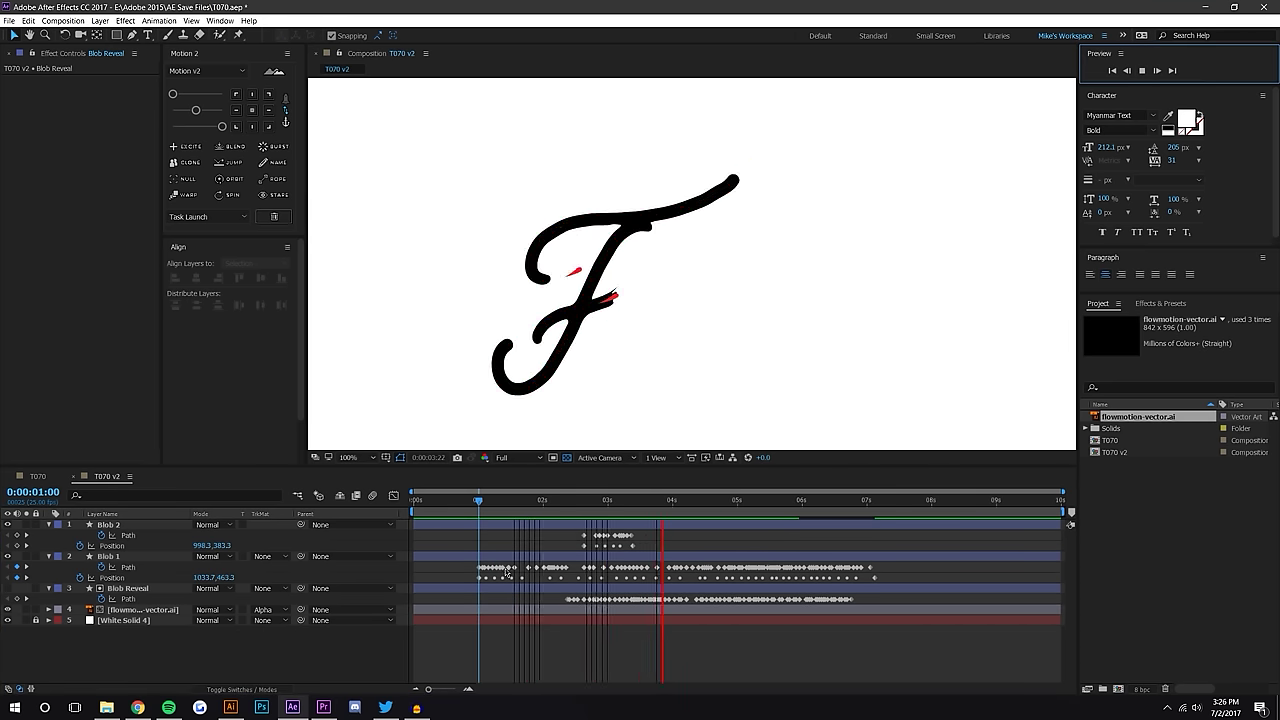
Compress all the blob keyframes further so the last one lands at about 0:00:06:00, and preview the faster reveal
drag(902, 601, 430, 532)
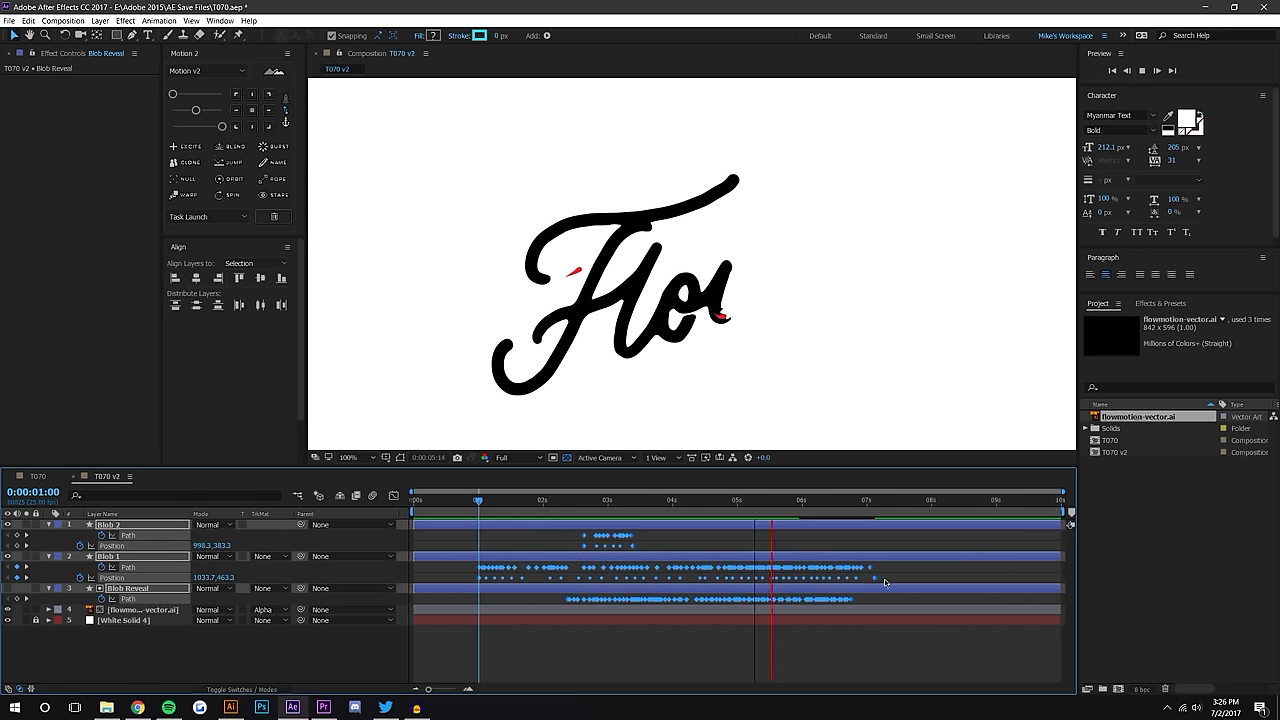
drag(876, 579, 800, 579)
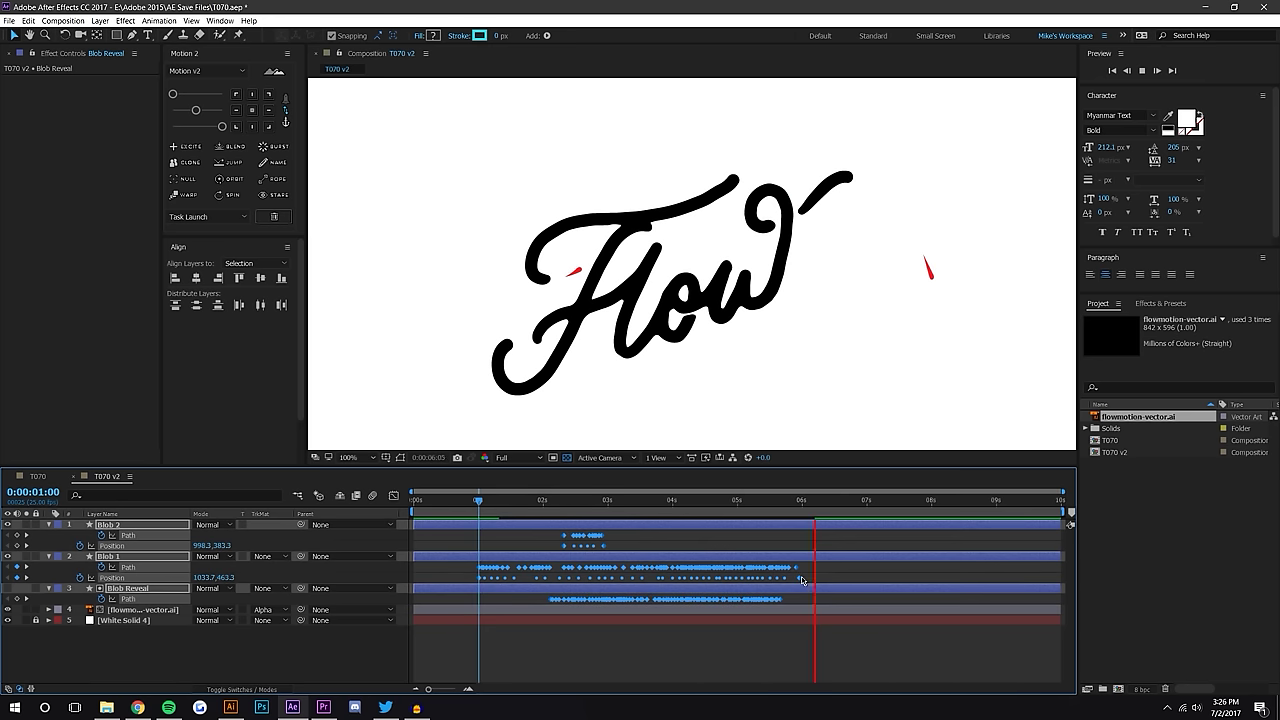
click(835, 640)
click(1142, 70)
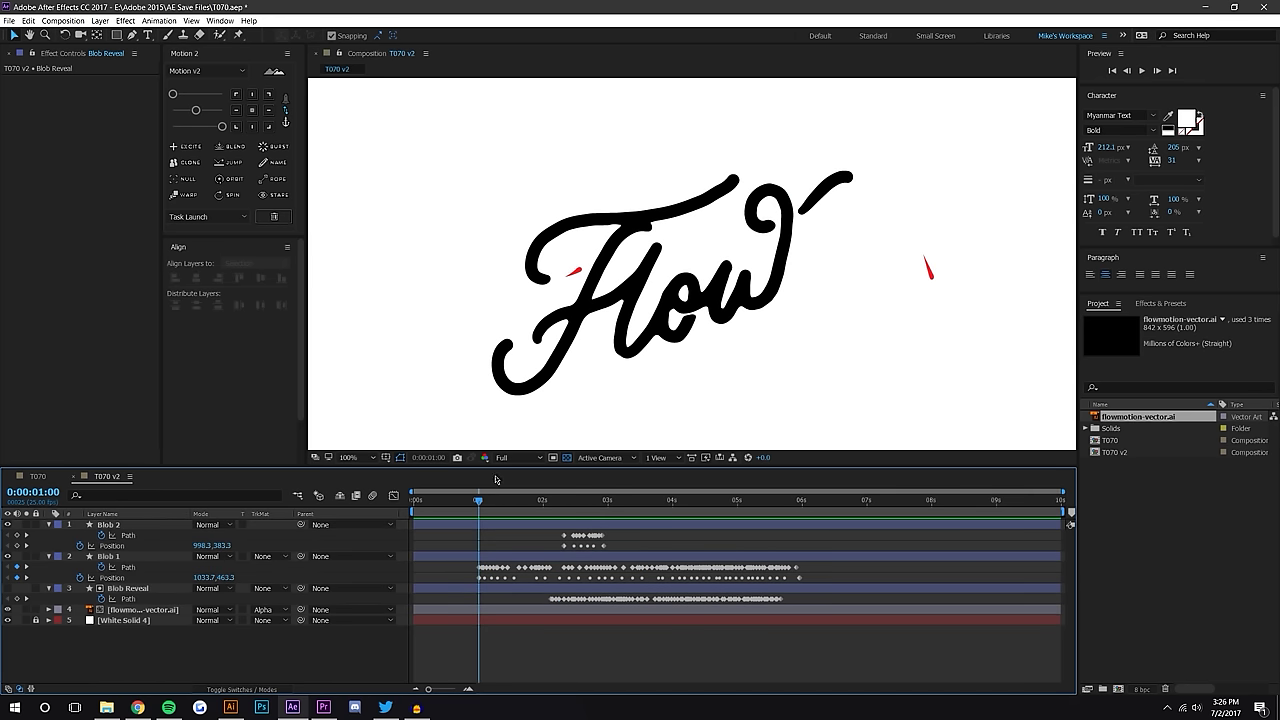
click(1145, 72)
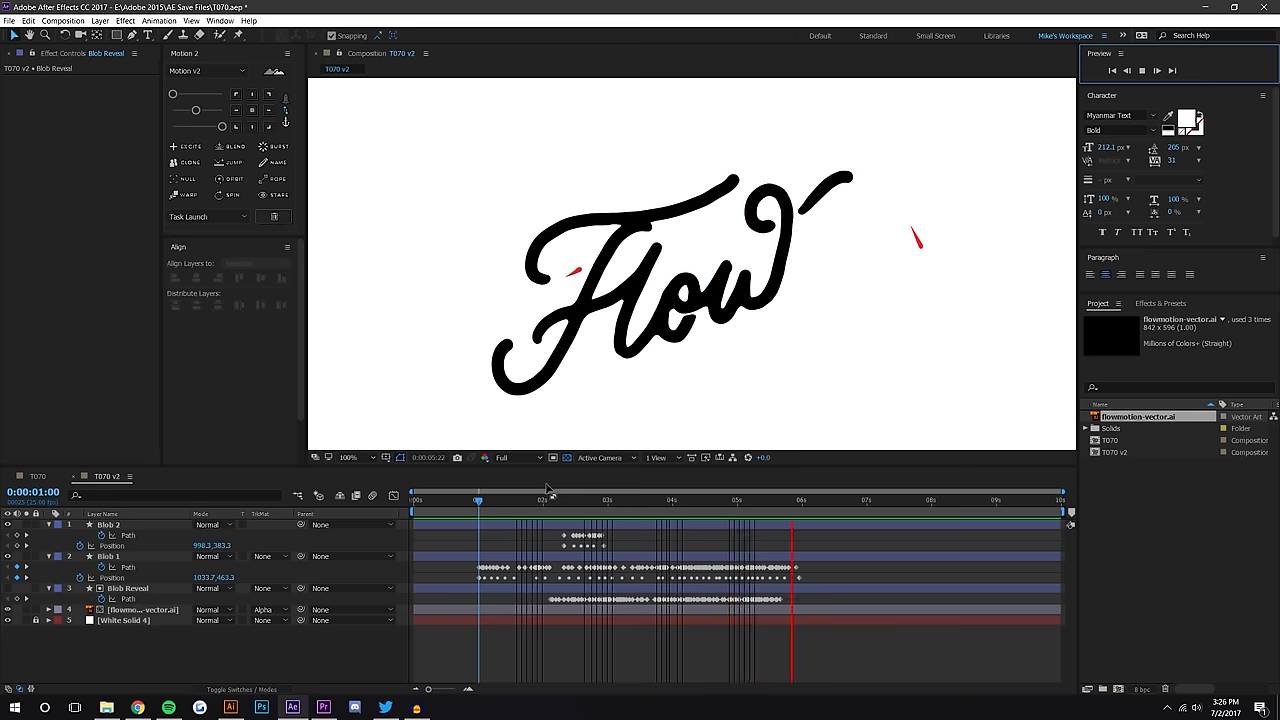
Stretch all three blob layers' keyframes so they run from about 0:00:00:04 to about 0:00:09:18
click(499, 505)
drag(604, 536, 683, 536)
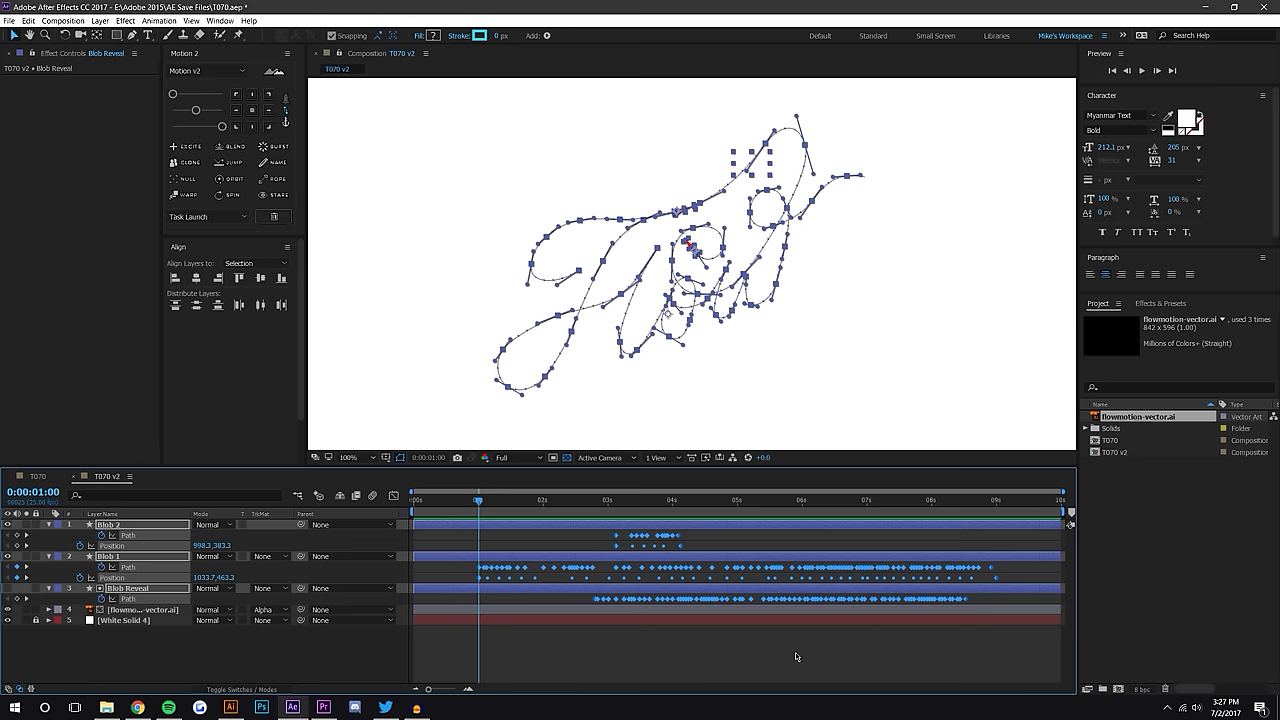
drag(996, 580, 1041, 578)
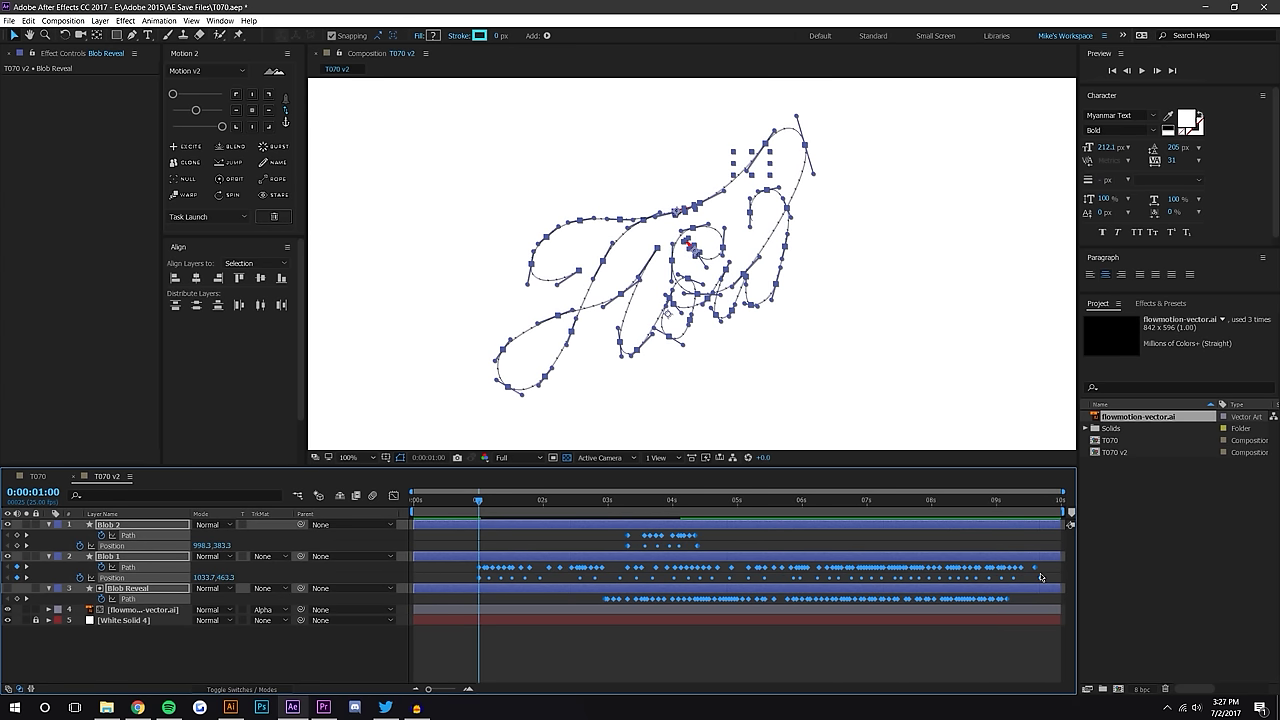
drag(480, 579, 425, 579)
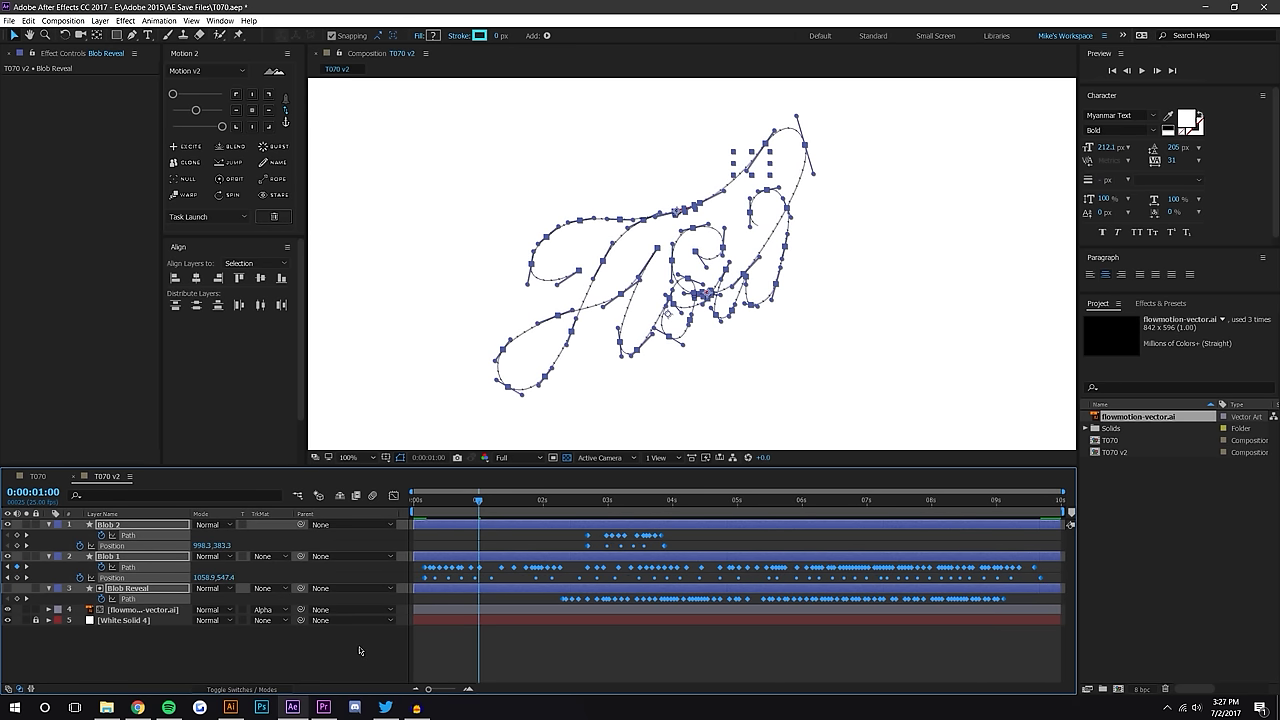
click(360, 650)
scroll(648, 256, down, 1)
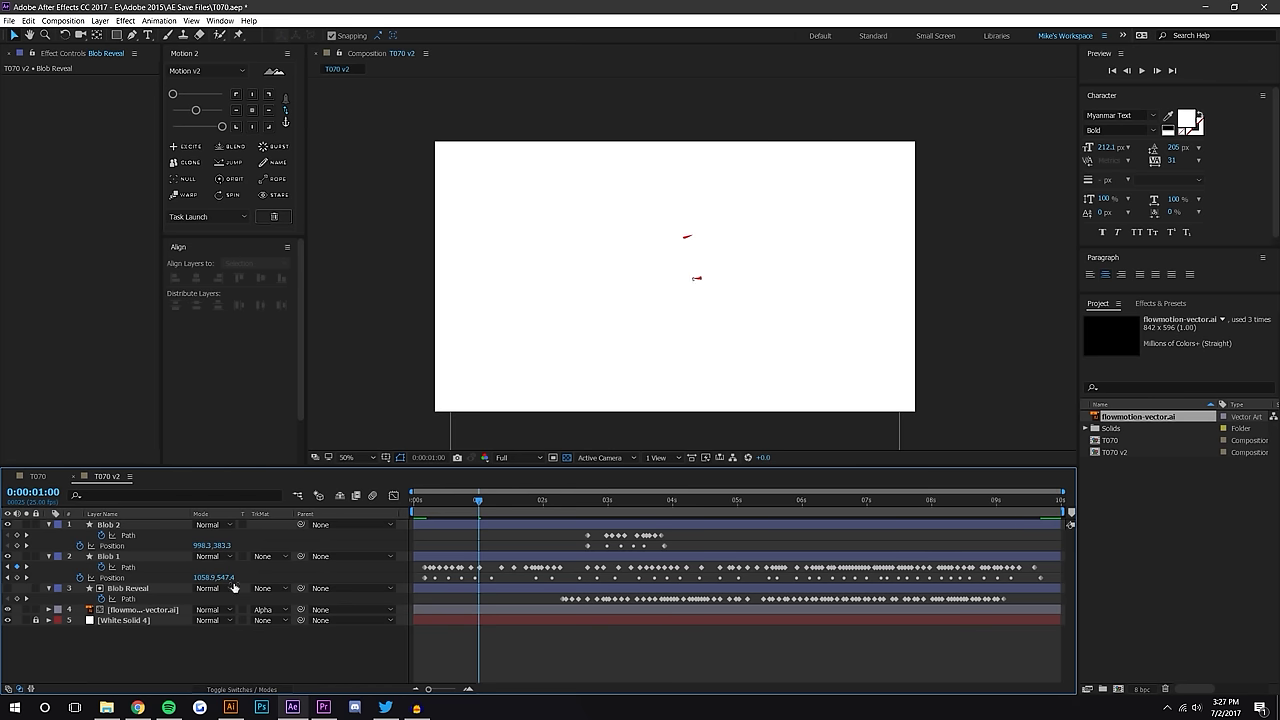
Set the fill colour of the Blob 1 and Blob 2 shapes to black (000000) by sampling the lettering
click(108, 556)
key(period)
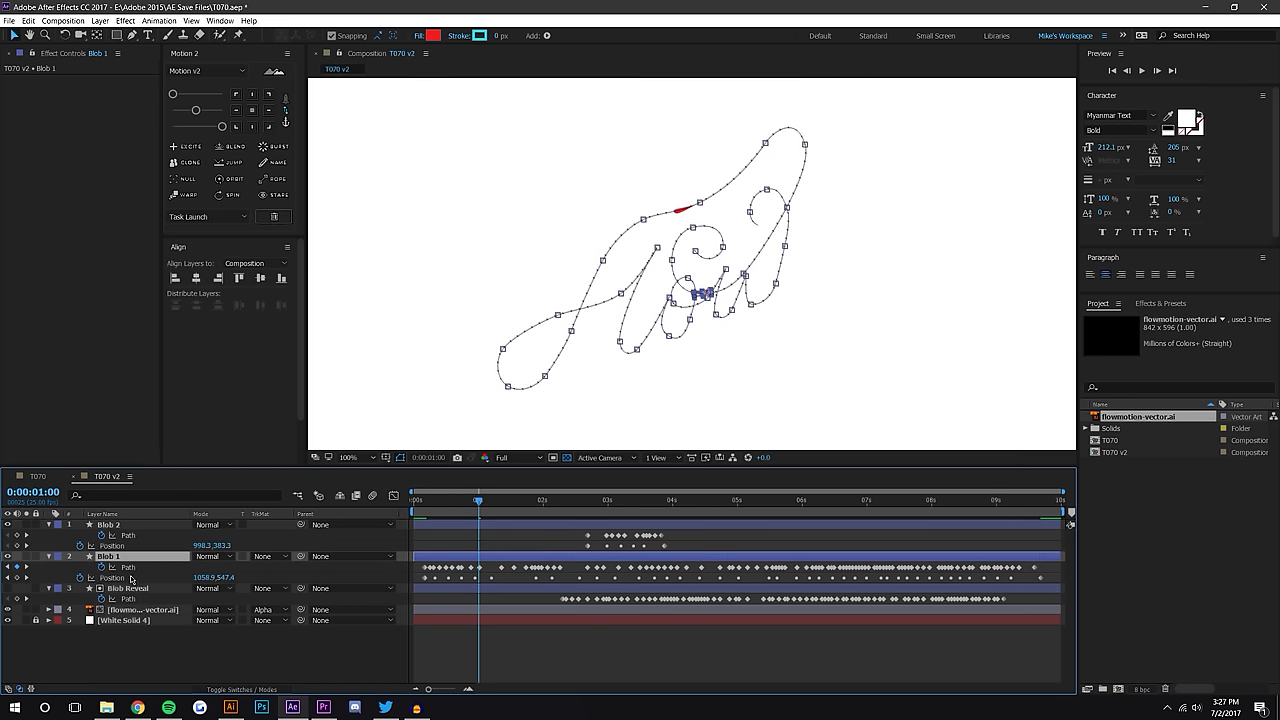
click(124, 526)
ctrl+click(124, 557)
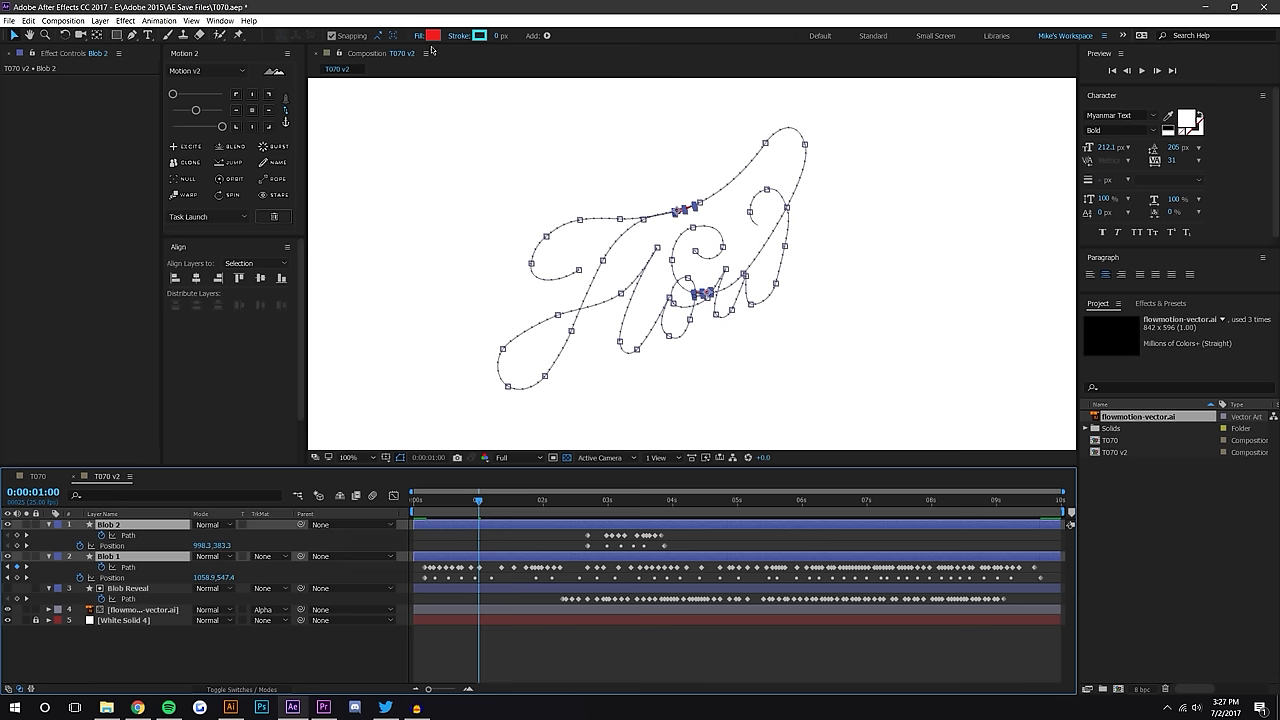
click(570, 500)
scroll(714, 408, up, 1)
click(707, 507)
drag(737, 202, 910, 174)
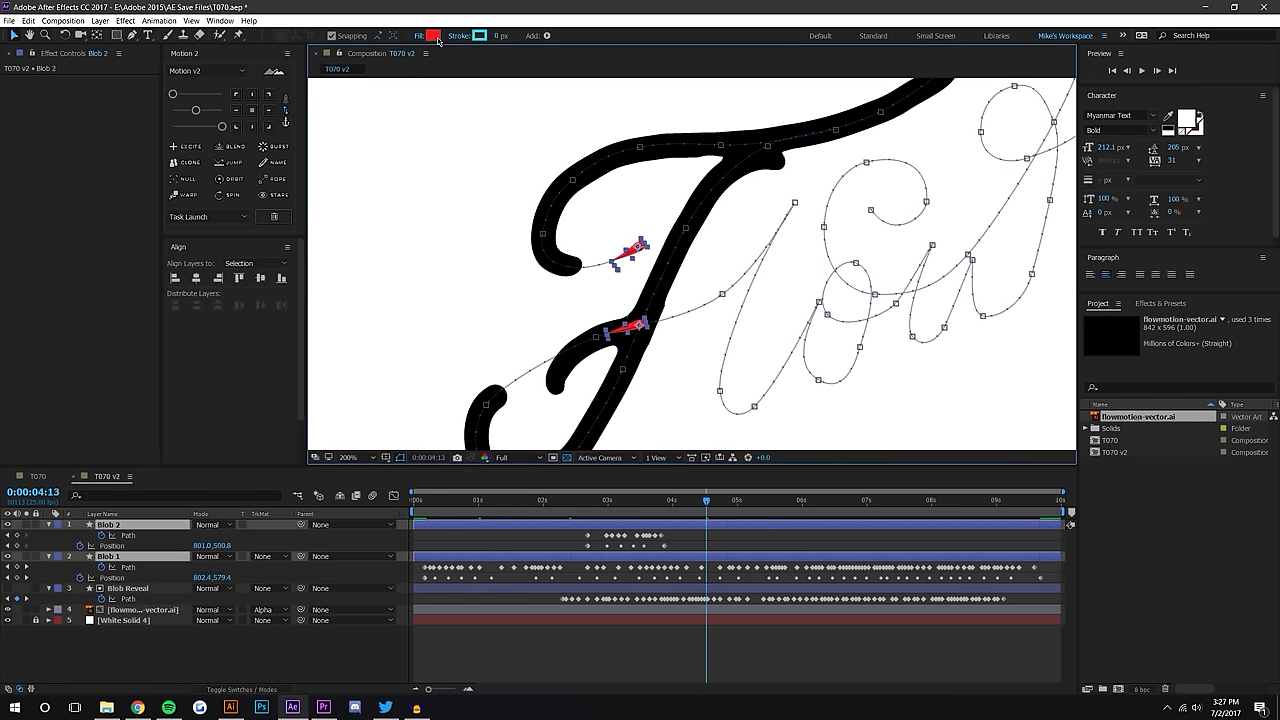
click(435, 37)
click(1115, 244)
click(623, 263)
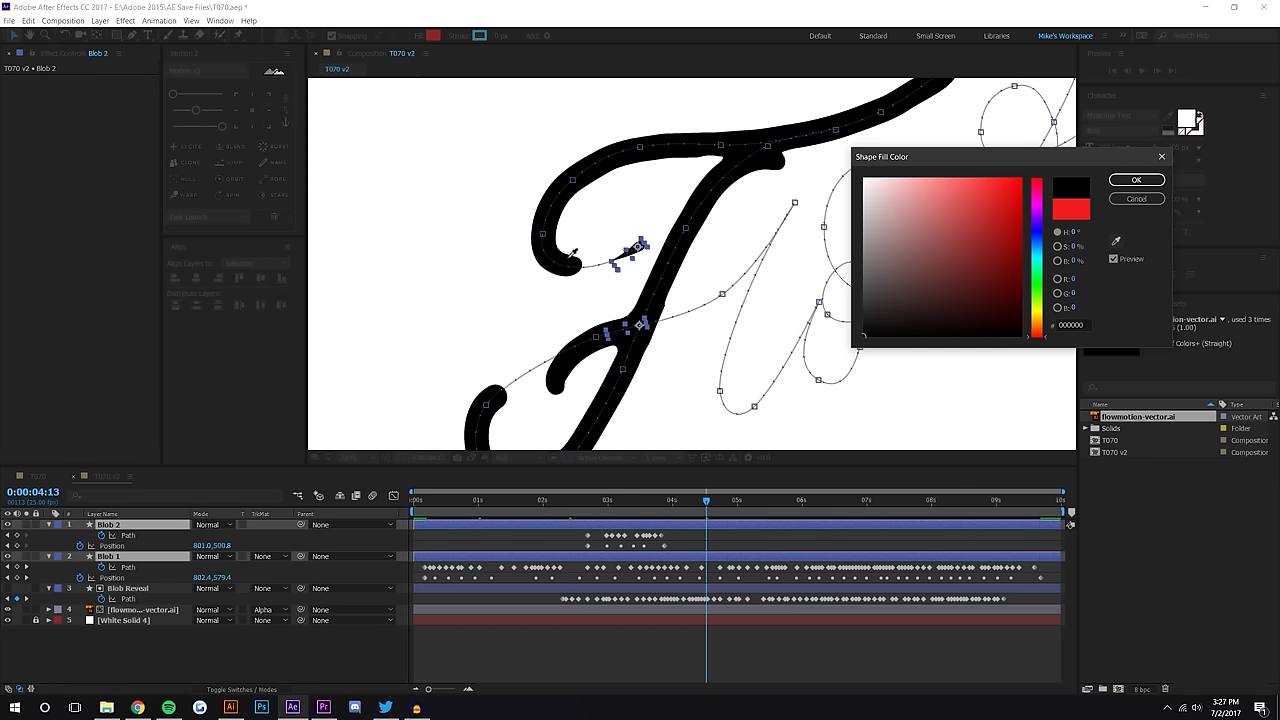
click(1136, 180)
Add a Scale keyframe to Blob 2 at its first path keyframe, 0:00:02:17, and show all its keyframes
drag(550, 500, 595, 501)
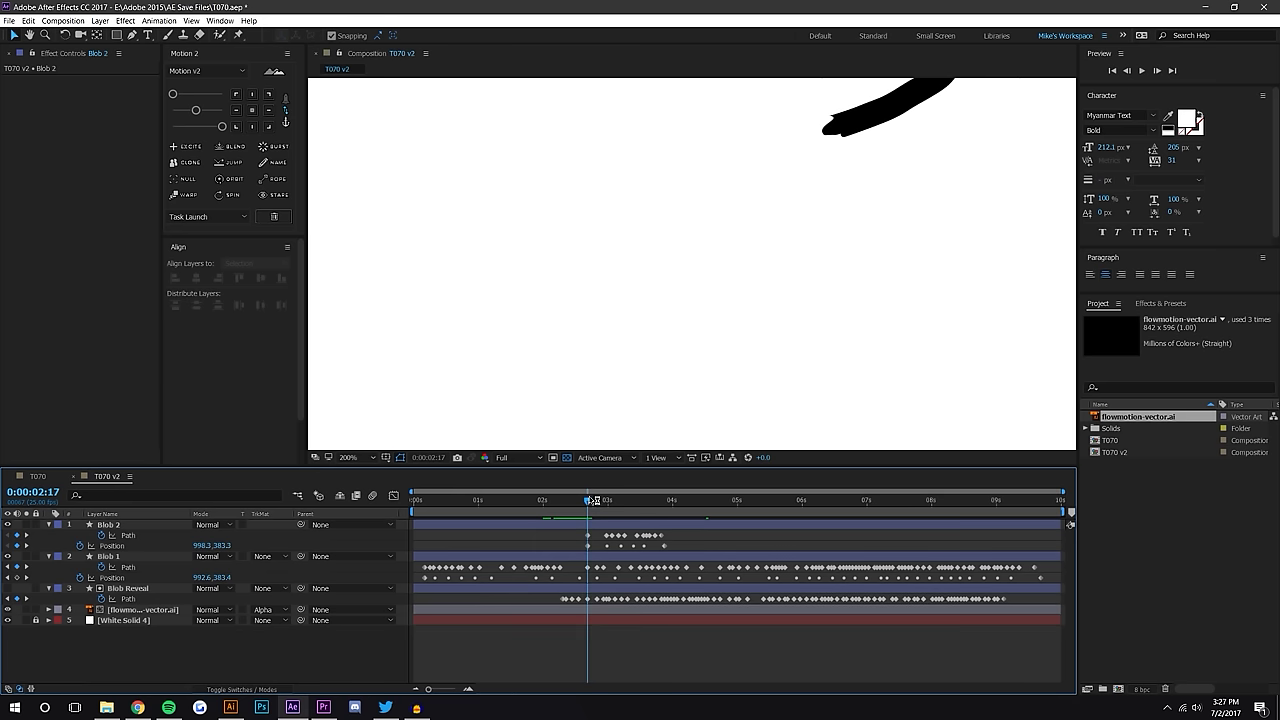
click(130, 558)
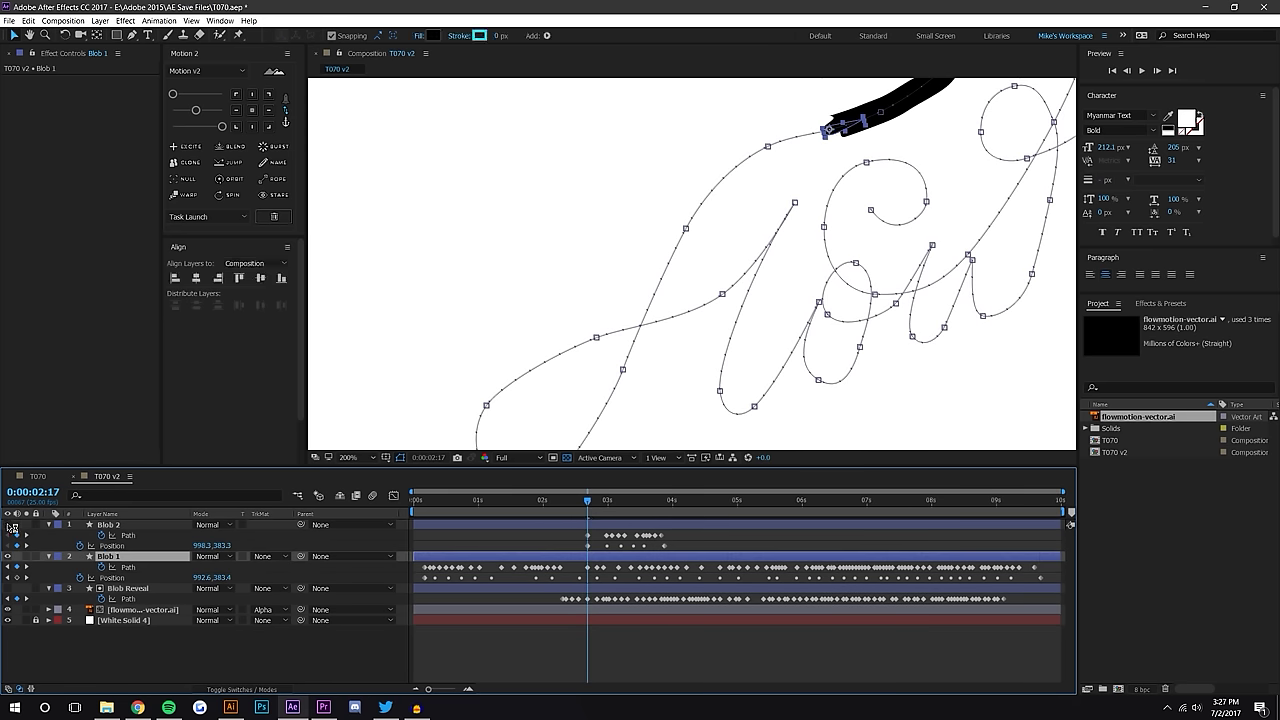
click(124, 527)
key(s)
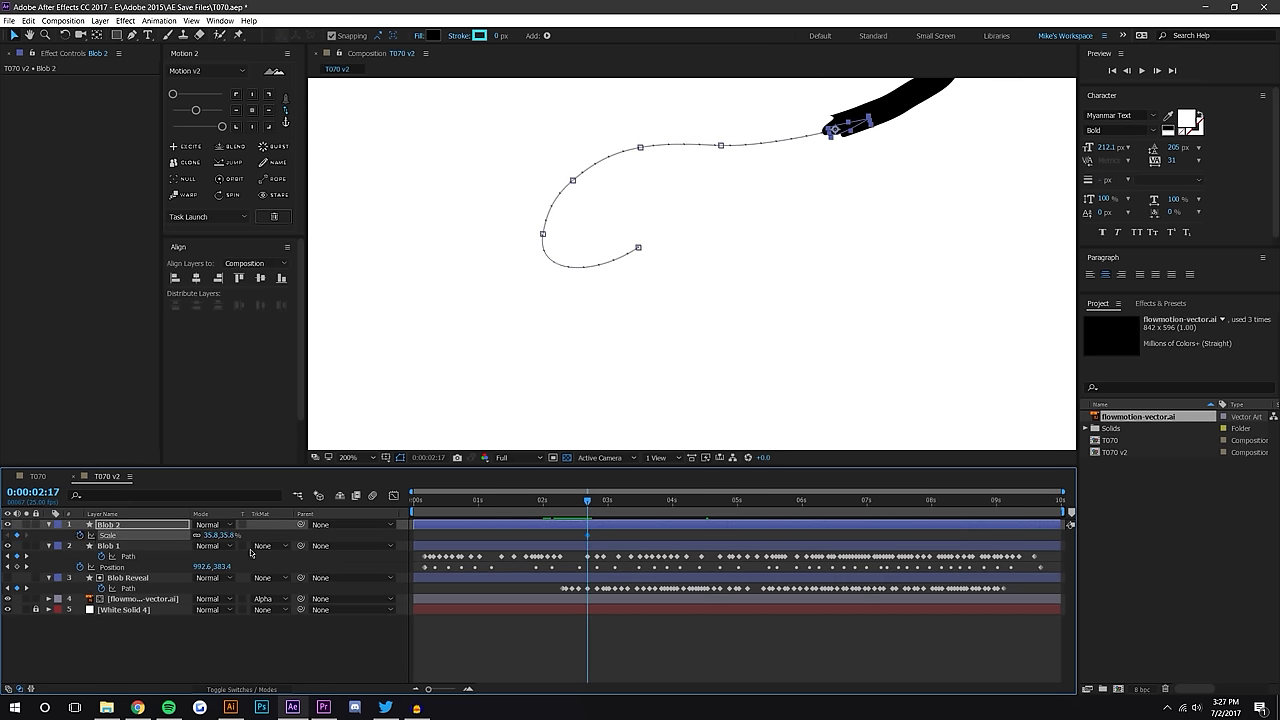
key(u)
click(466, 688)
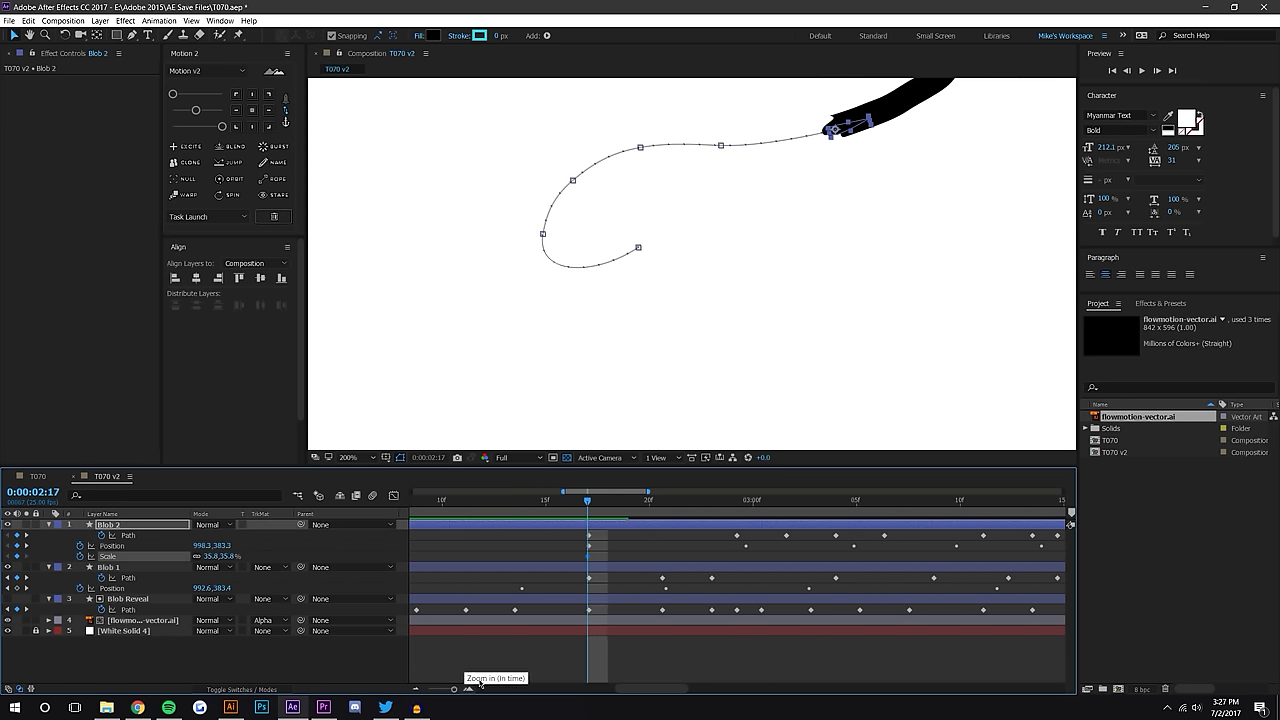
Move Blob 2's Scale keyframe one frame forward, set Scale to 0% at 0:00:02:17, and scrub to check the pop-in
drag(593, 558, 609, 559)
key(Return)
key(comma)
key(comma)
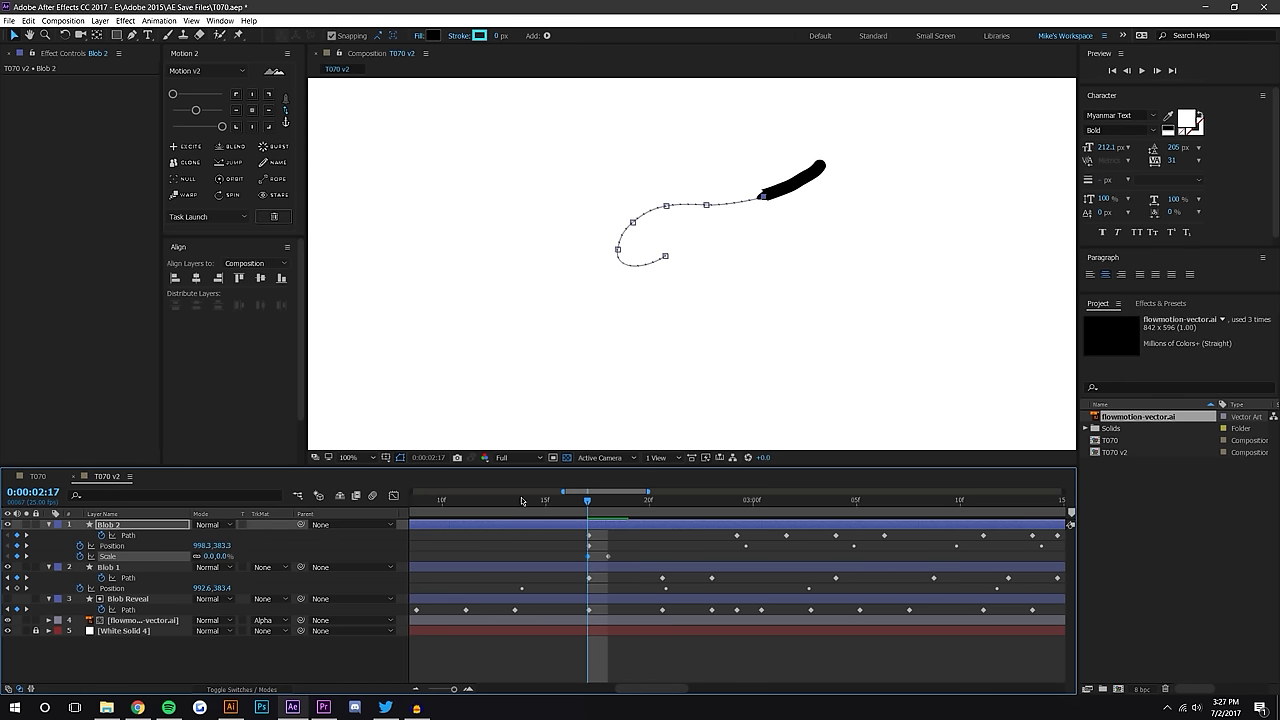
click(523, 500)
drag(527, 507, 856, 500)
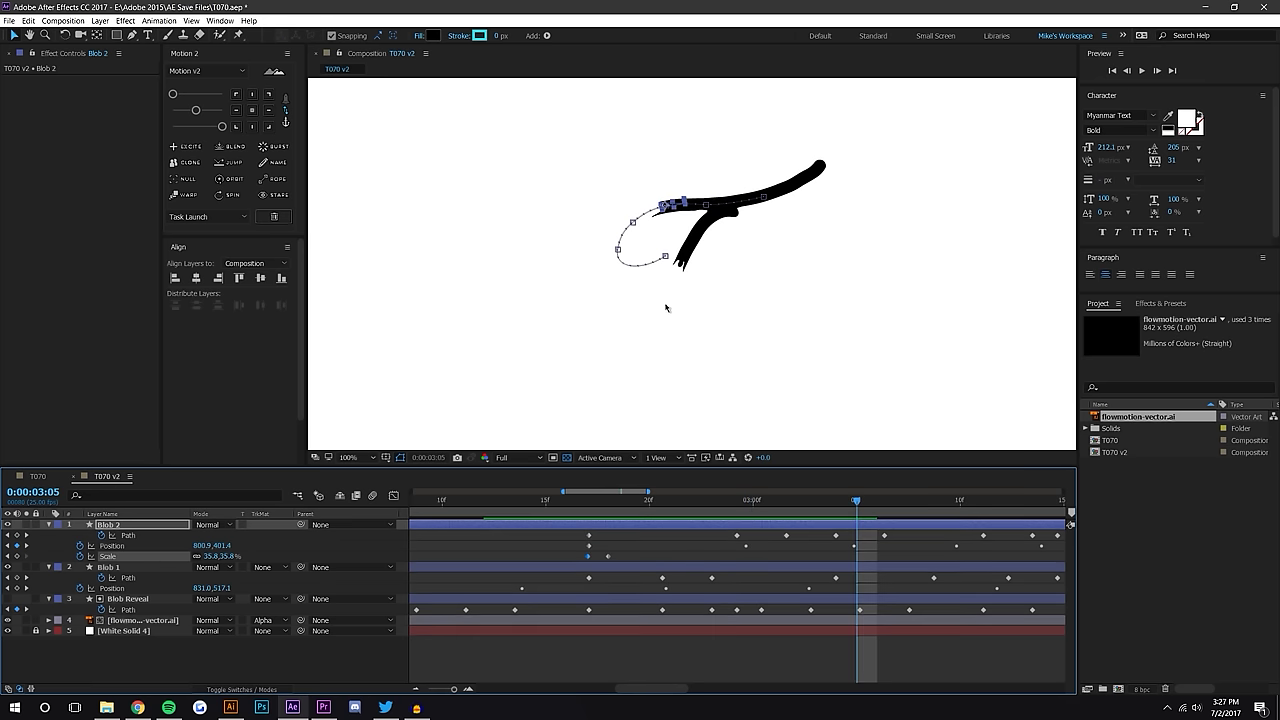
click(622, 657)
Add a Scale keyframe to Blob 1 at its first keyframe, 0:00:00:04
drag(856, 500, 331, 547)
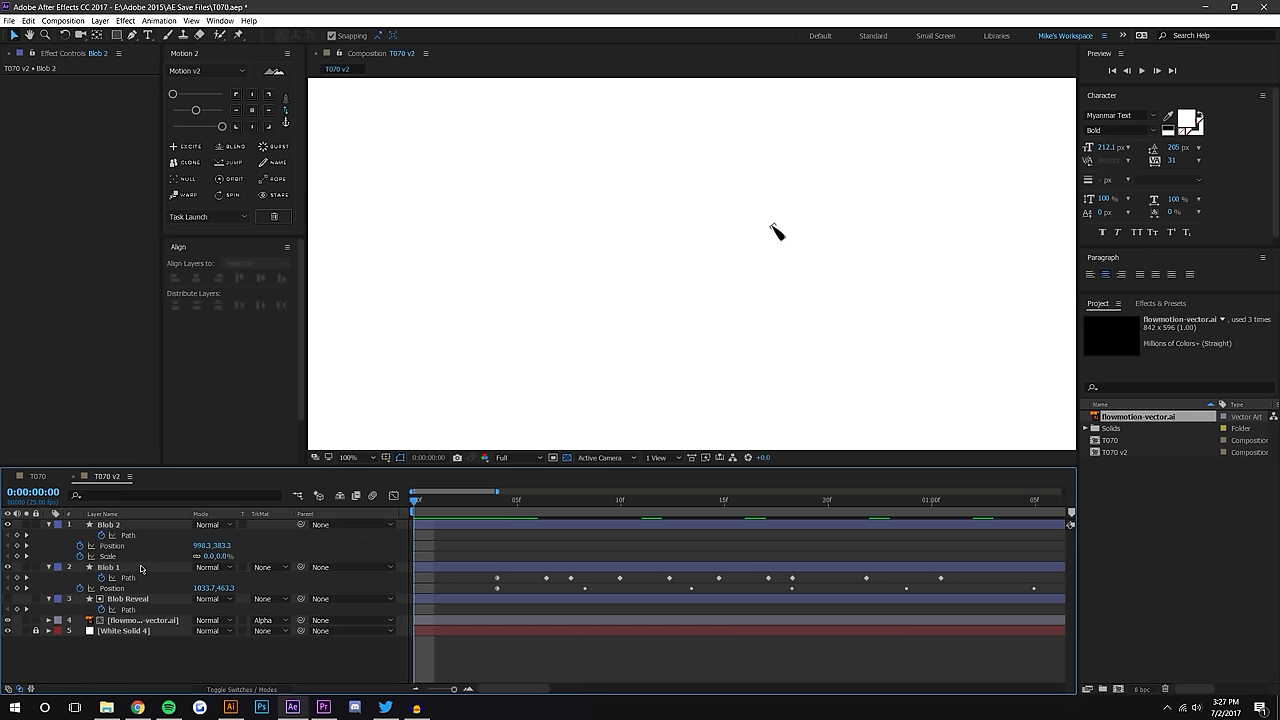
click(141, 568)
click(415, 689)
click(434, 510)
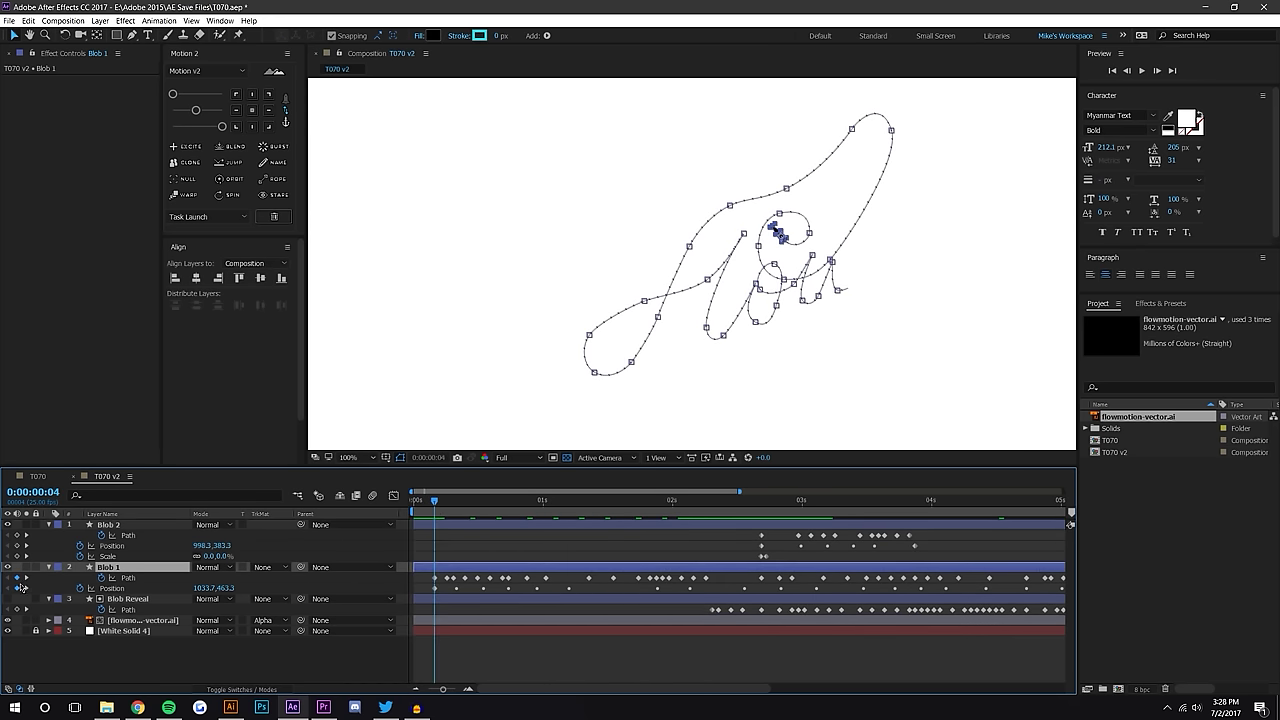
key(s)
click(79, 578)
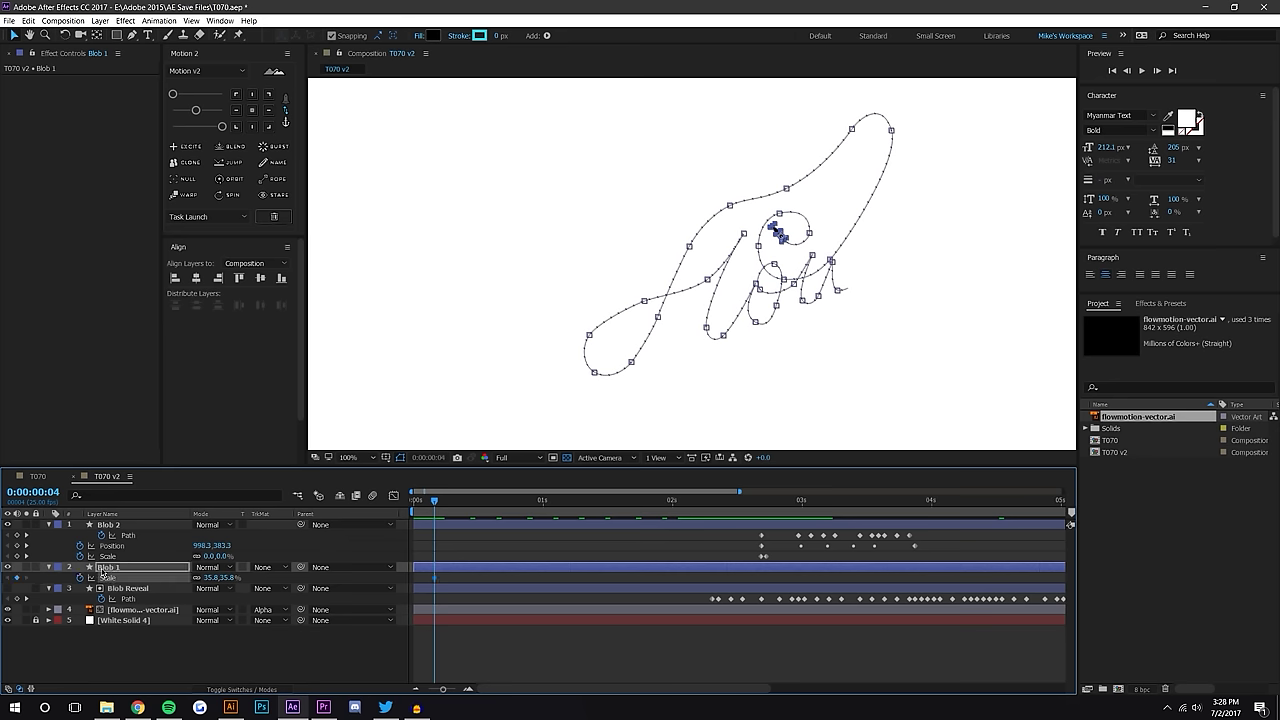
Move Blob 1's Scale keyframe to about 0:00:00:24, set Scale to 0% at 0:00:00:04, and preview the growth
key(u)
drag(436, 599, 537, 599)
drag(232, 600, 235, 597)
text(0)
key(Return)
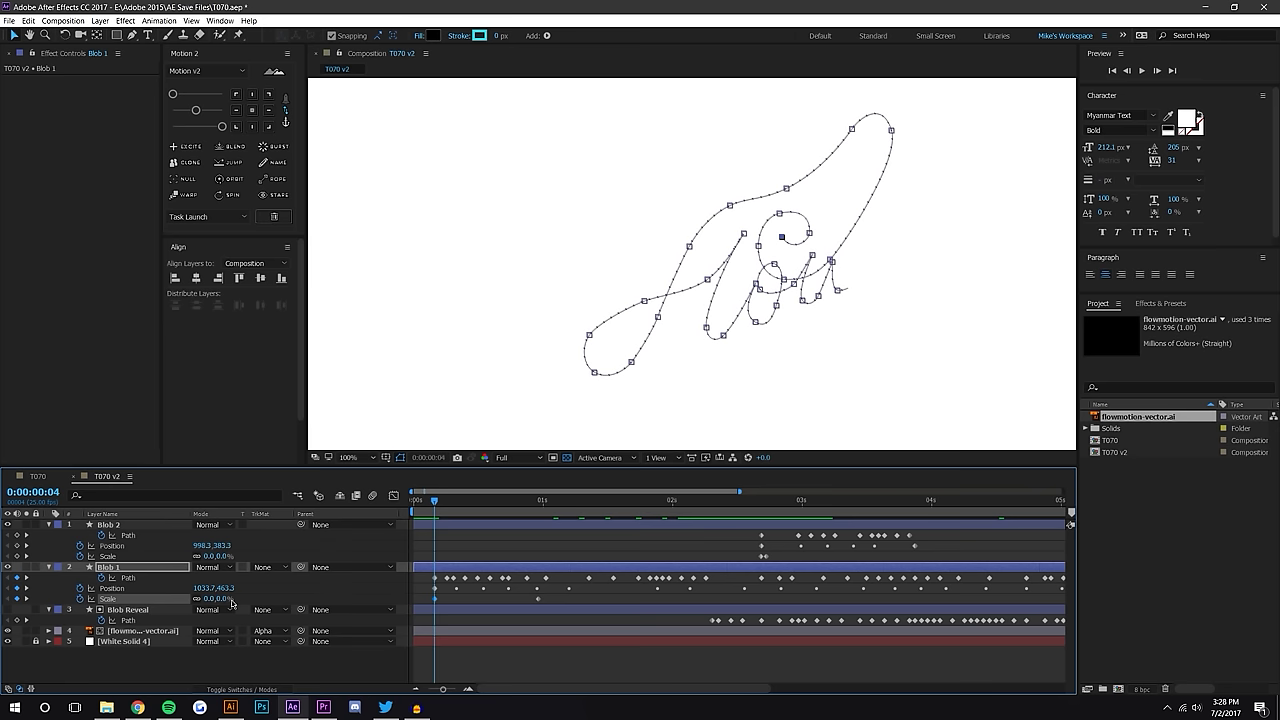
click(459, 532)
drag(437, 505, 408, 513)
click(1142, 72)
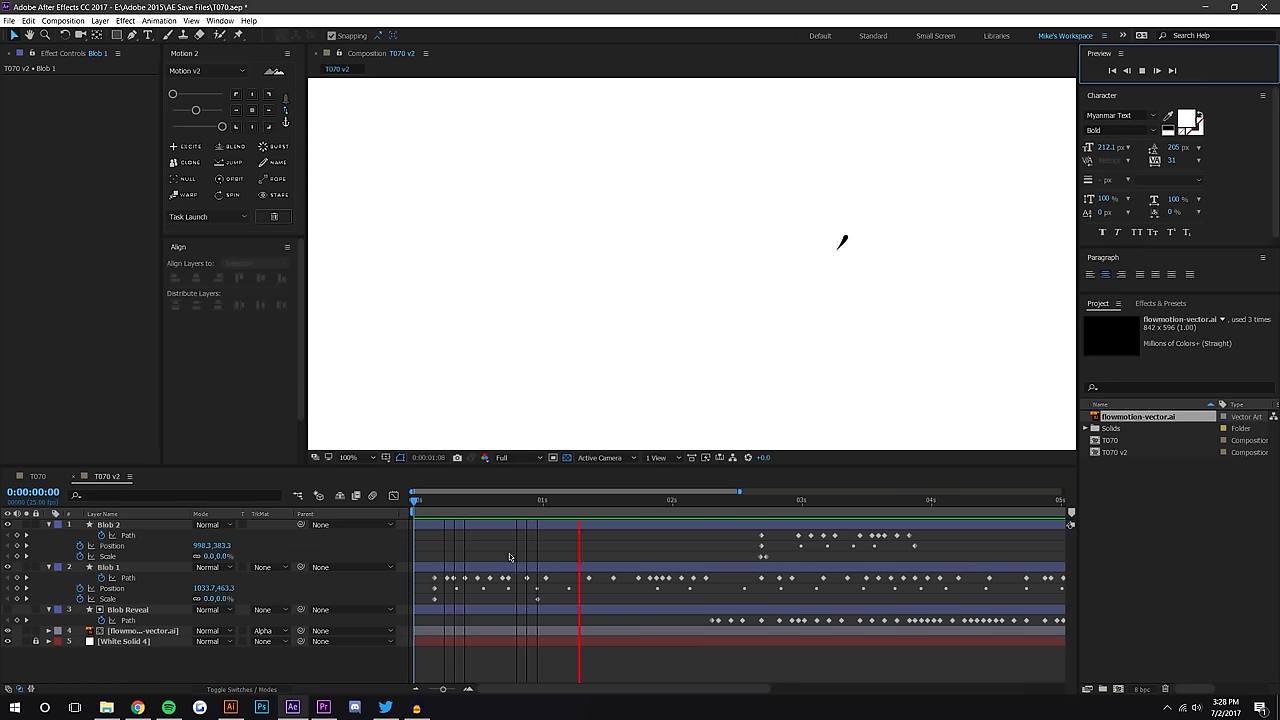
Apply easing to both of Blob 1's Scale keyframes with the Motion 2 sliders, raising the first to maximum, and preview
click(440, 505)
drag(433, 600, 571, 611)
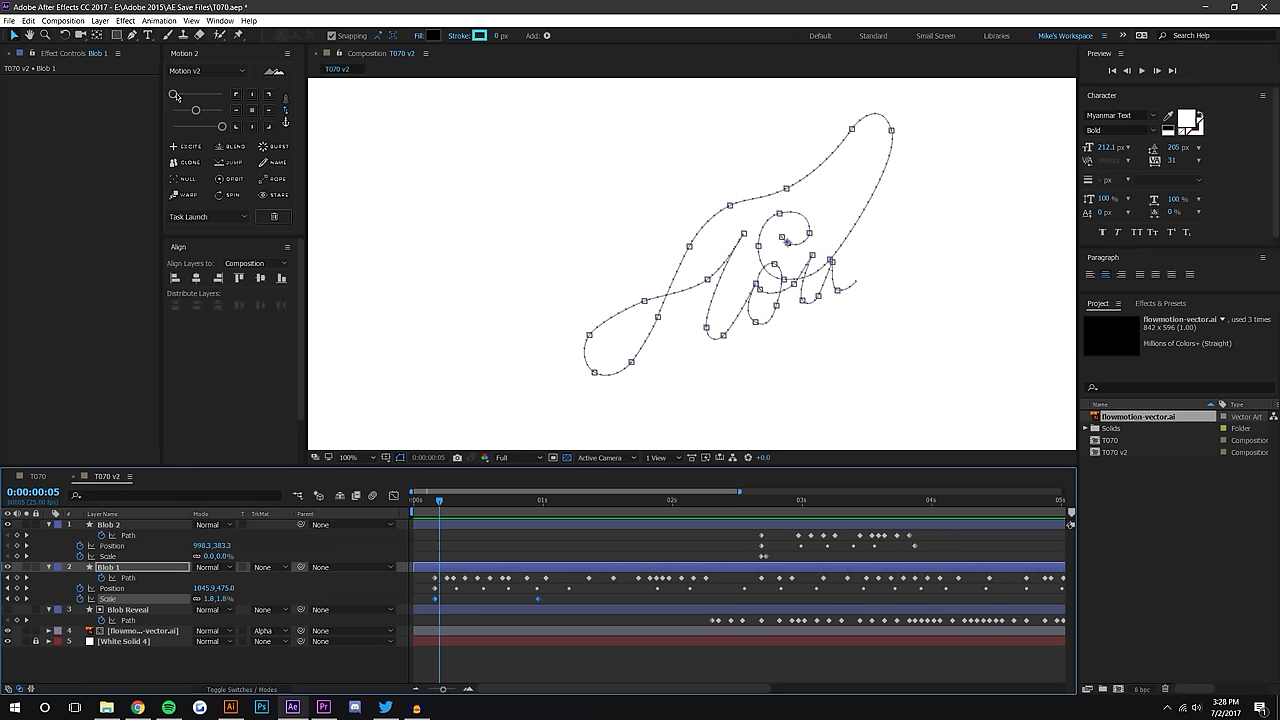
click(1032, 84)
click(1143, 72)
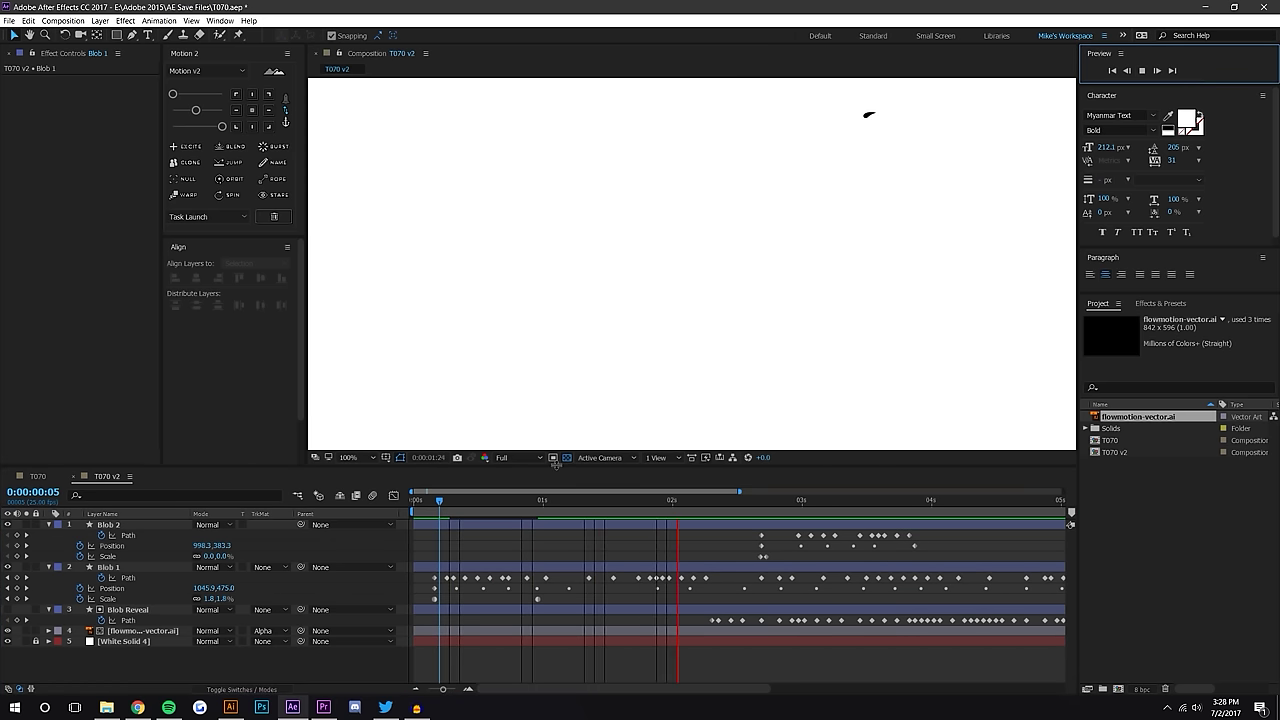
click(429, 502)
click(112, 599)
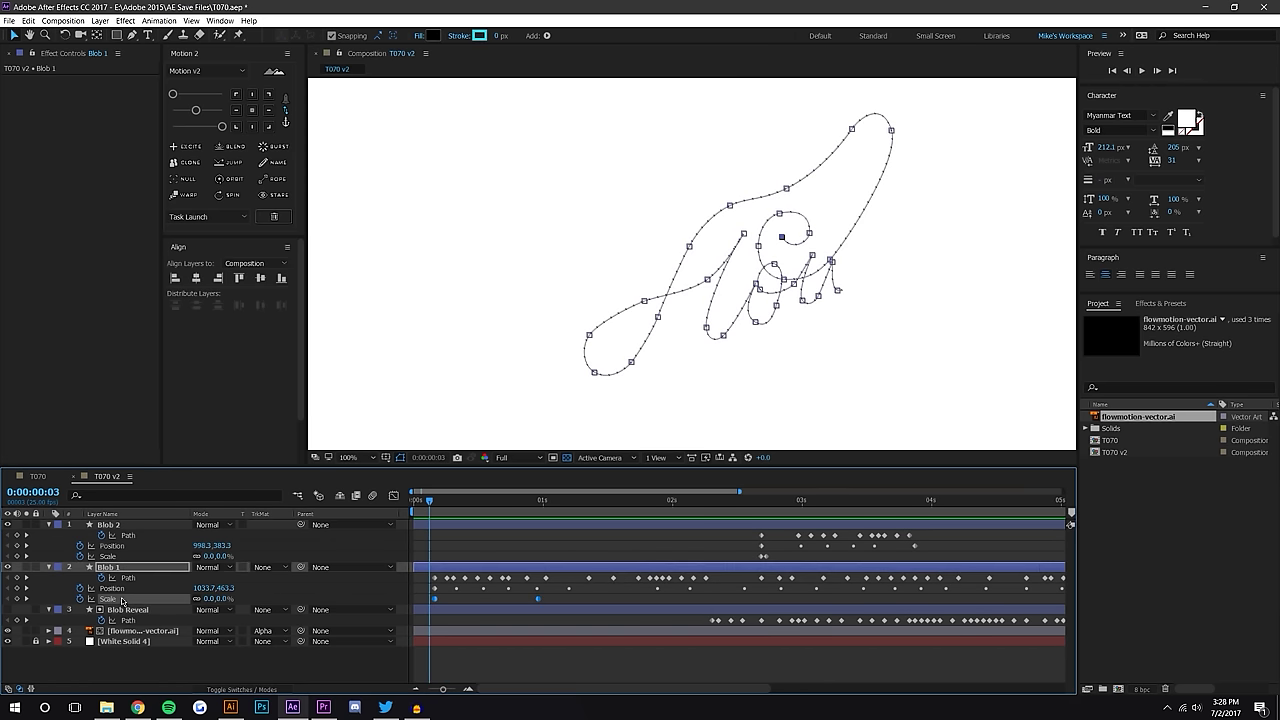
drag(196, 110, 230, 95)
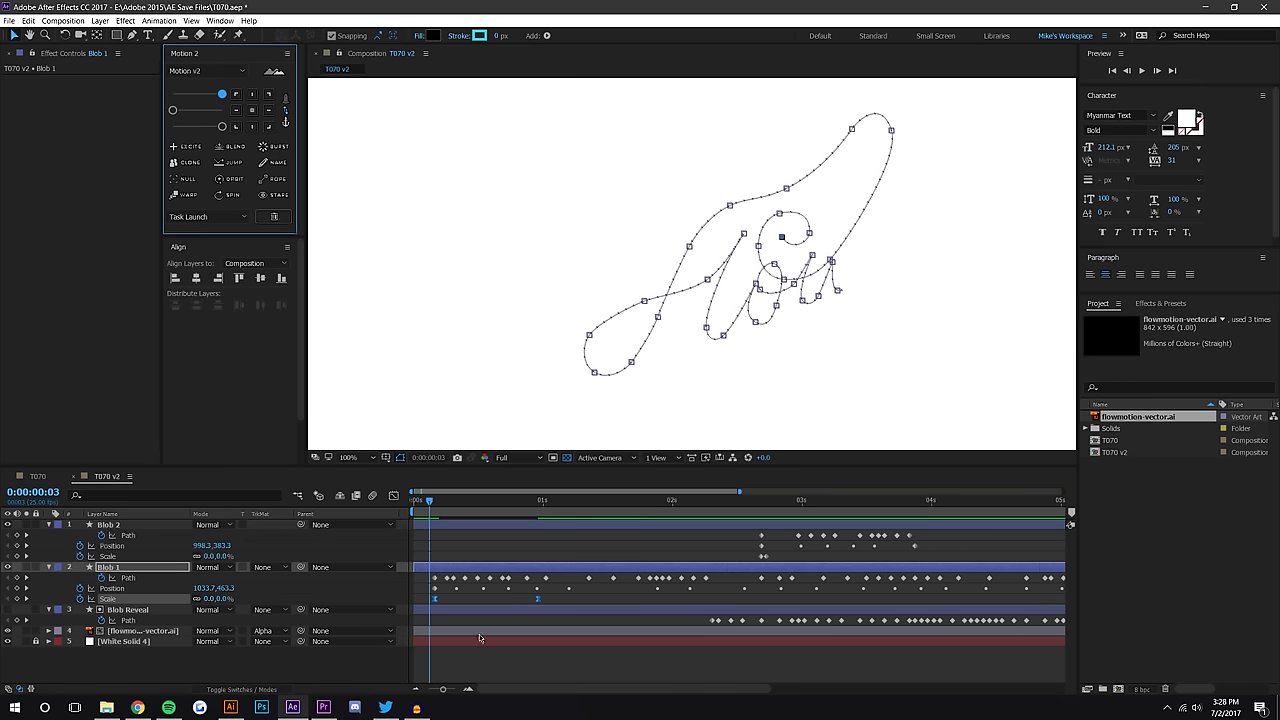
click(479, 660)
click(1148, 70)
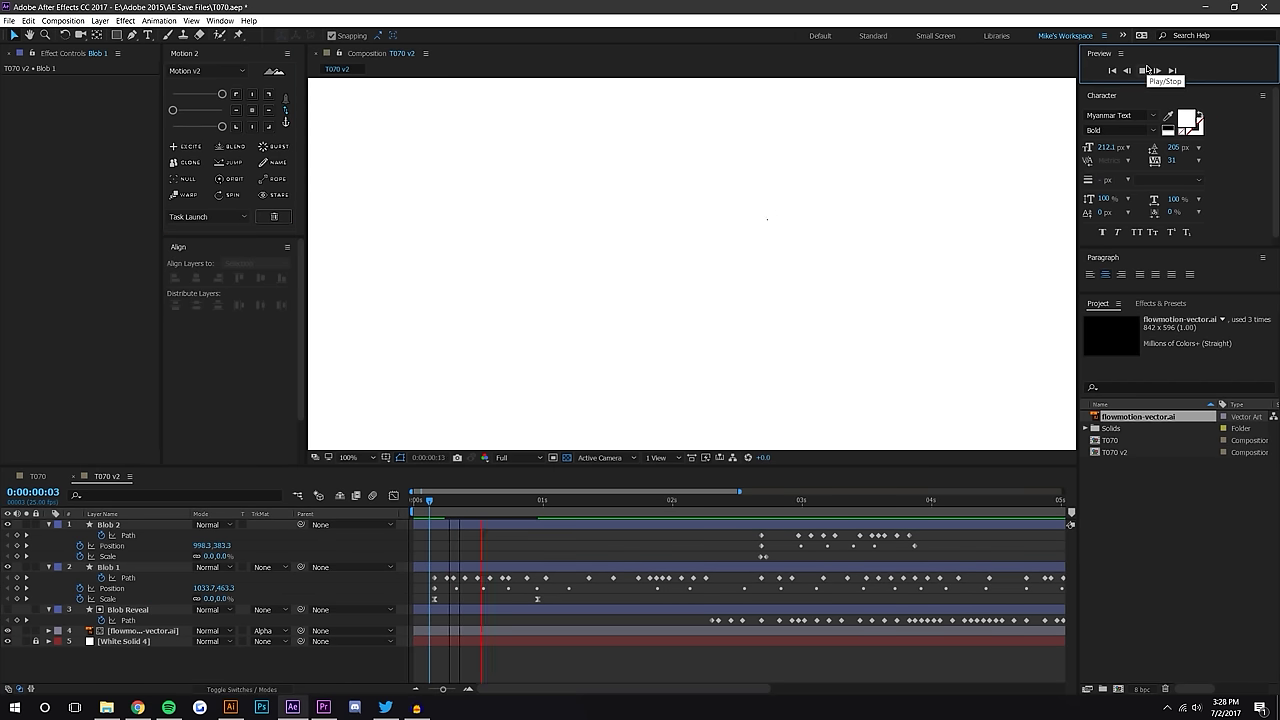
Try moving Blob 1's second Scale keyframe out to about 0:00:01:14 and preview the slower growth
click(434, 498)
drag(445, 497, 492, 493)
drag(538, 490, 616, 495)
drag(537, 600, 616, 603)
drag(616, 500, 393, 512)
click(1141, 70)
right_click(1076, 178)
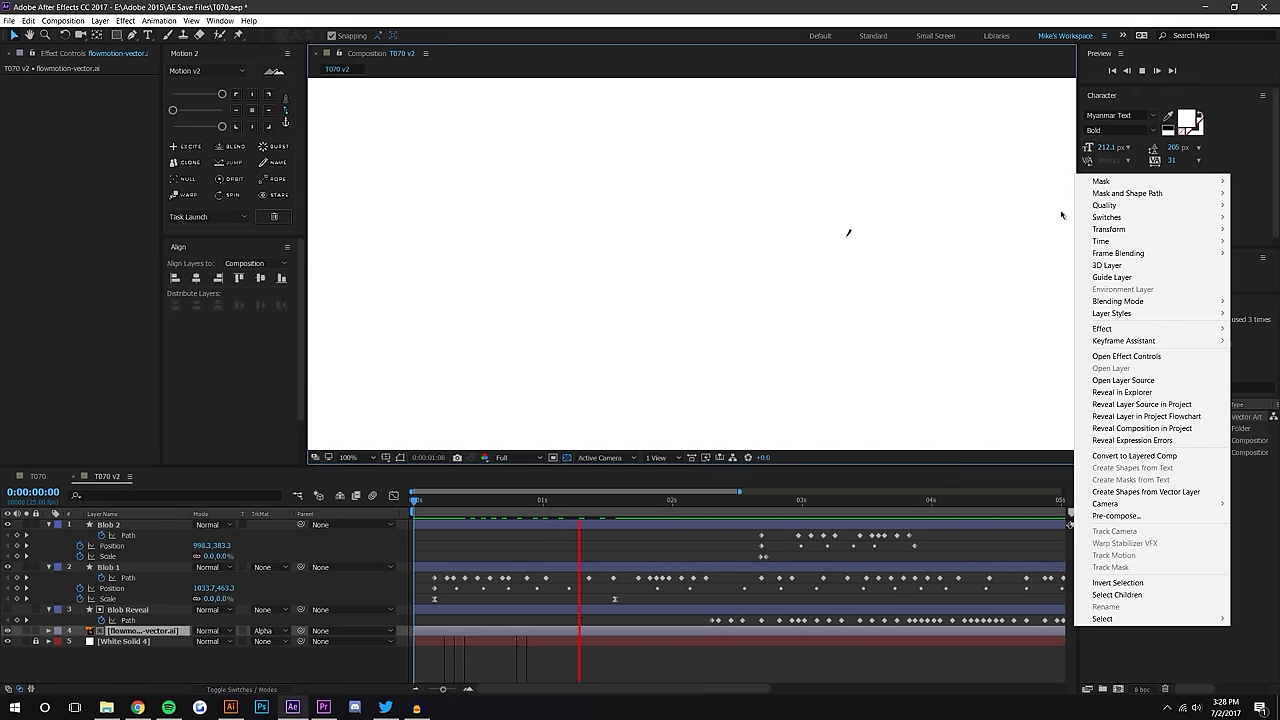
click(649, 646)
Move Blob 1's second Scale keyframe back to about 0:00:01:03 and preview from the start
drag(440, 500, 543, 497)
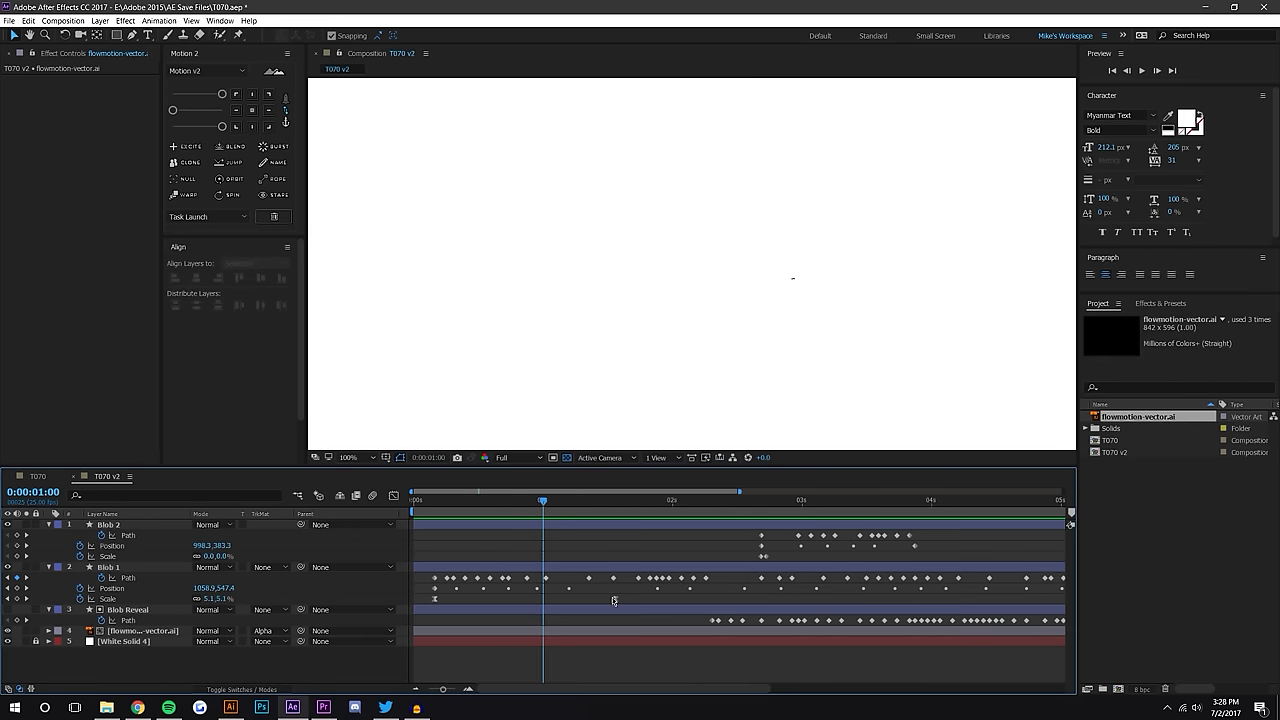
drag(614, 600, 557, 600)
drag(541, 500, 413, 506)
click(582, 546)
click(1142, 72)
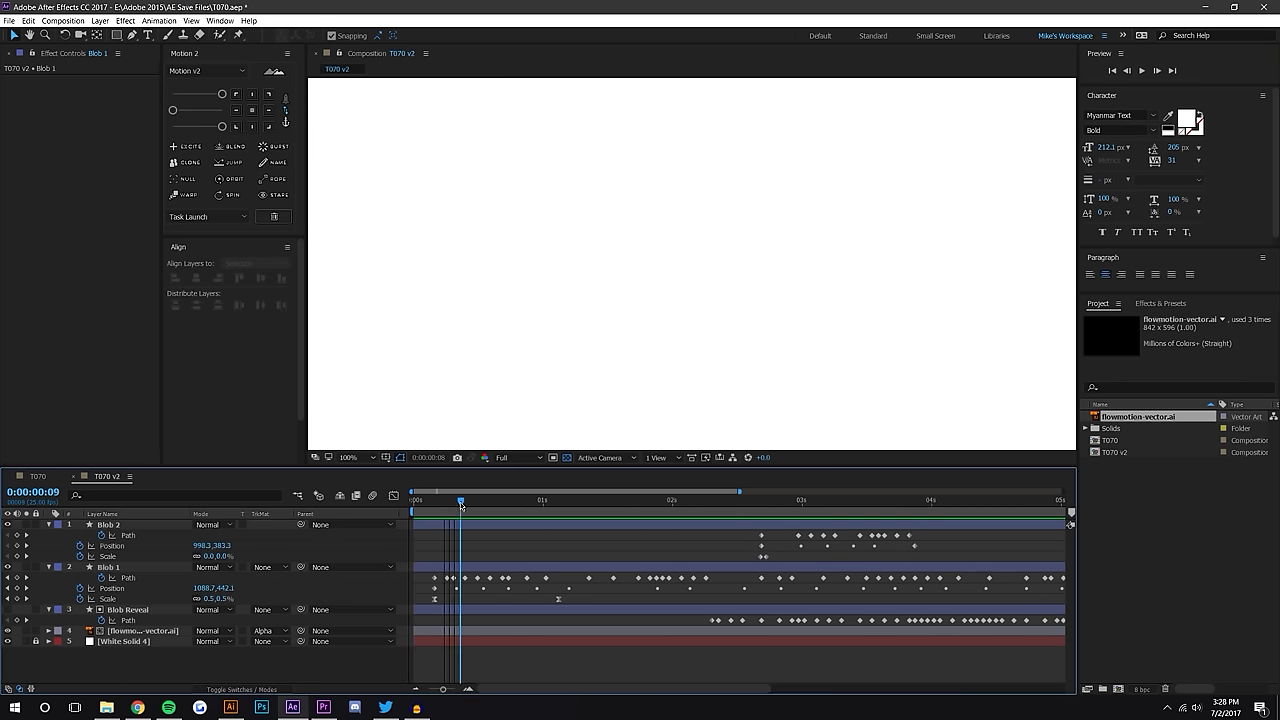
scroll(724, 296, down, 2)
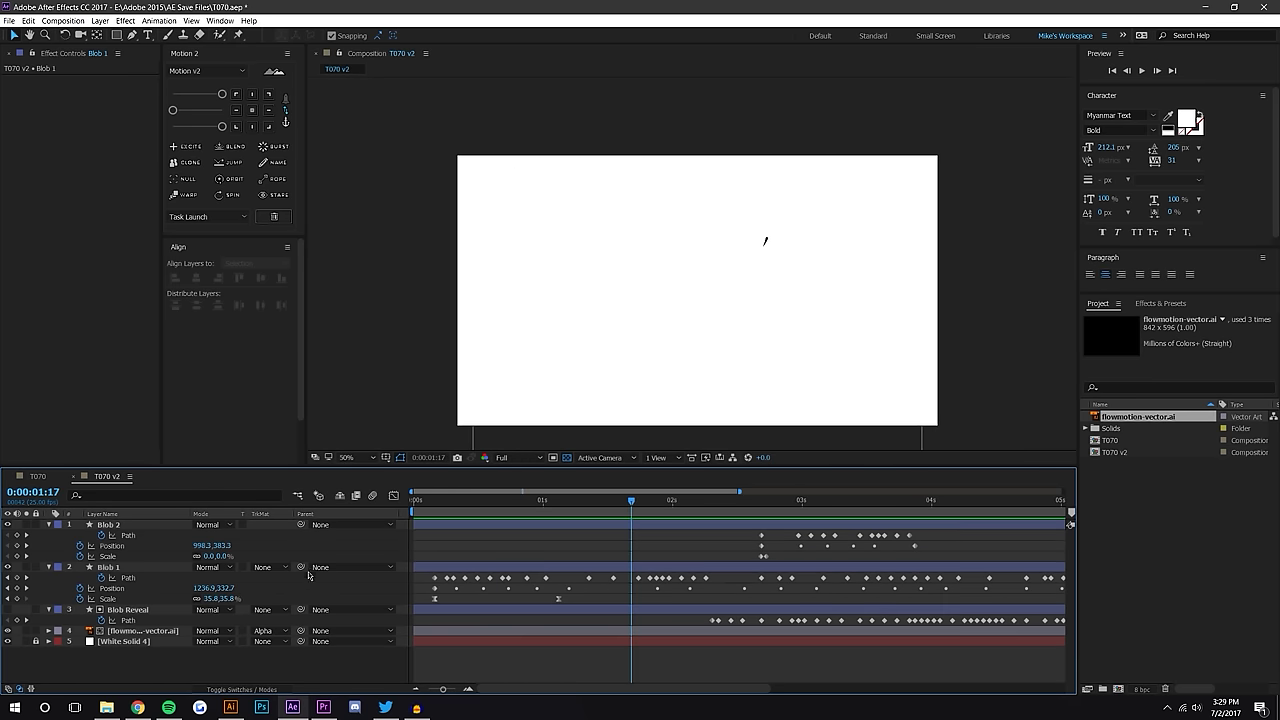
Examine Blob 1's Scale speed curve in the Graph Editor, then return to the full-length keyframe view
click(110, 598)
click(392, 496)
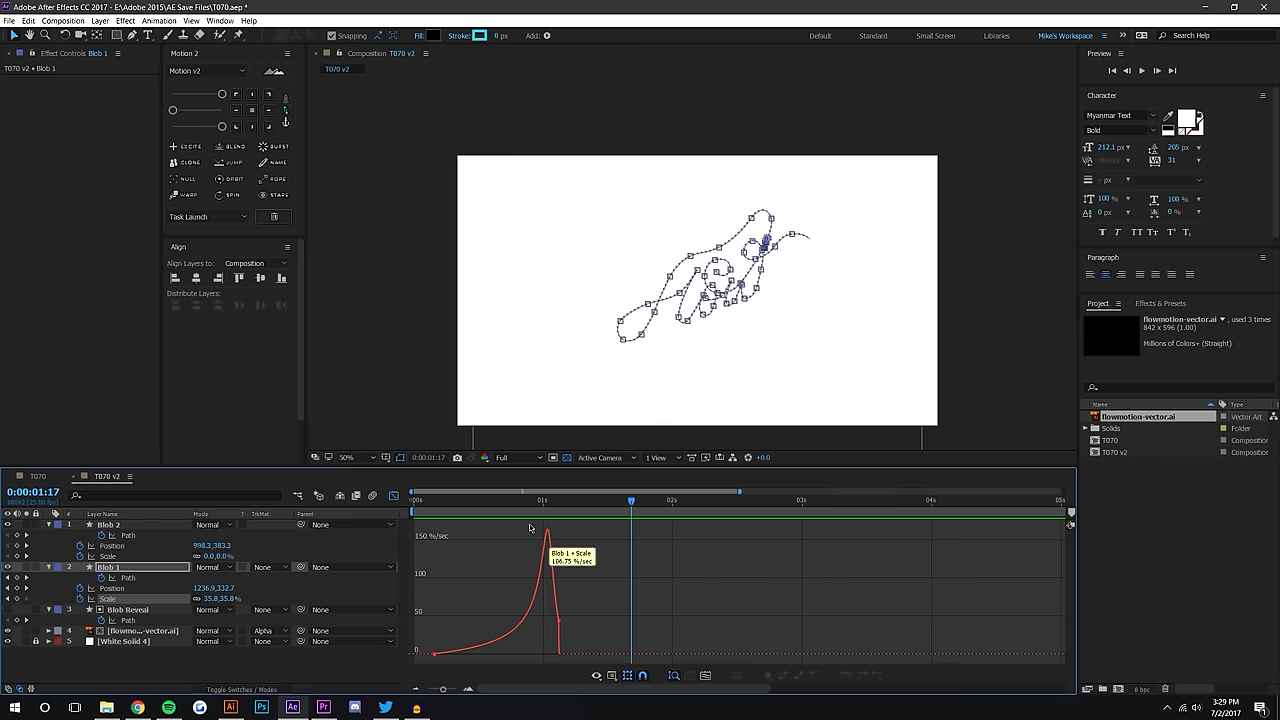
click(394, 495)
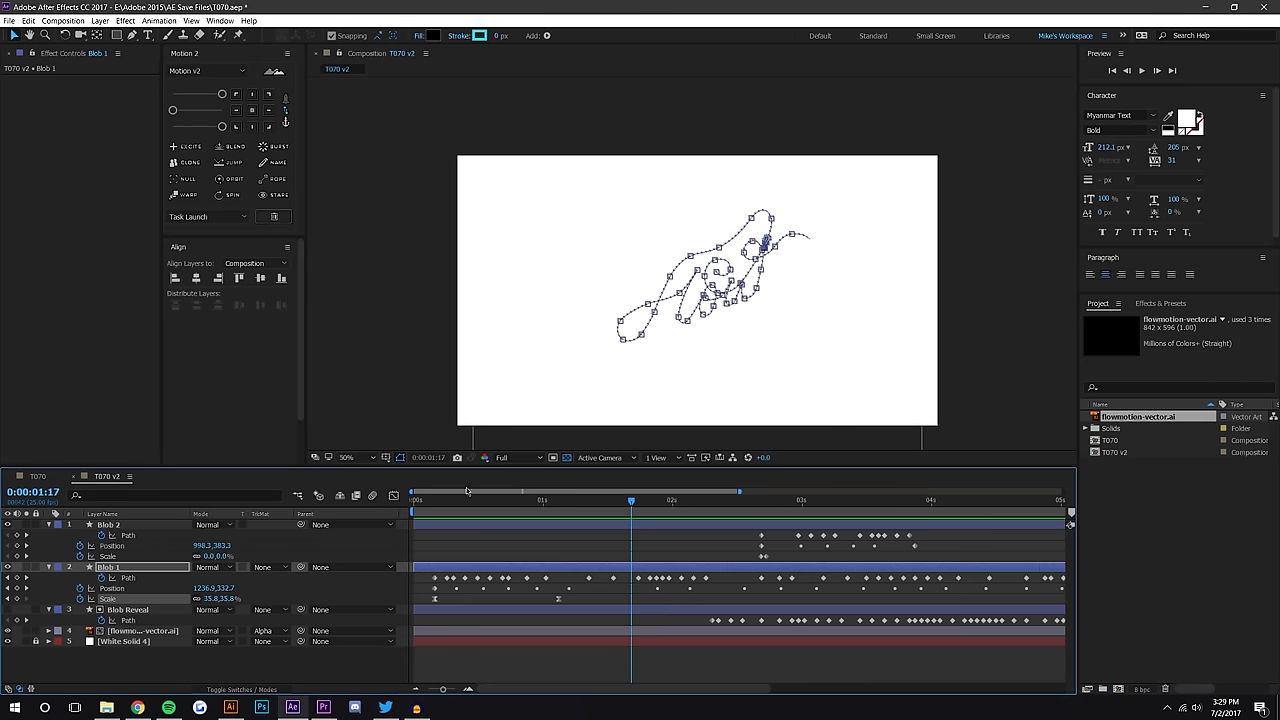
click(674, 678)
click(419, 689)
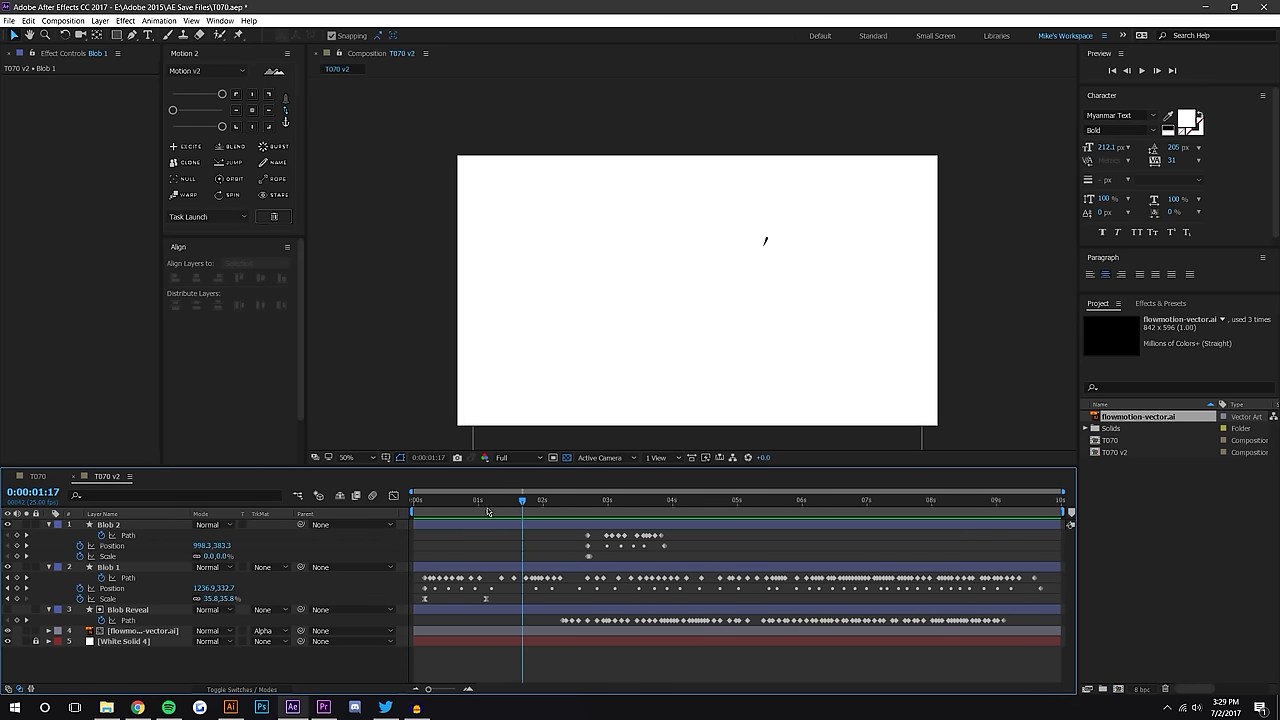
Return the playhead to 0:00:00:00, show the layer switches, and collapse the three blob layers
drag(475, 505, 412, 505)
click(240, 689)
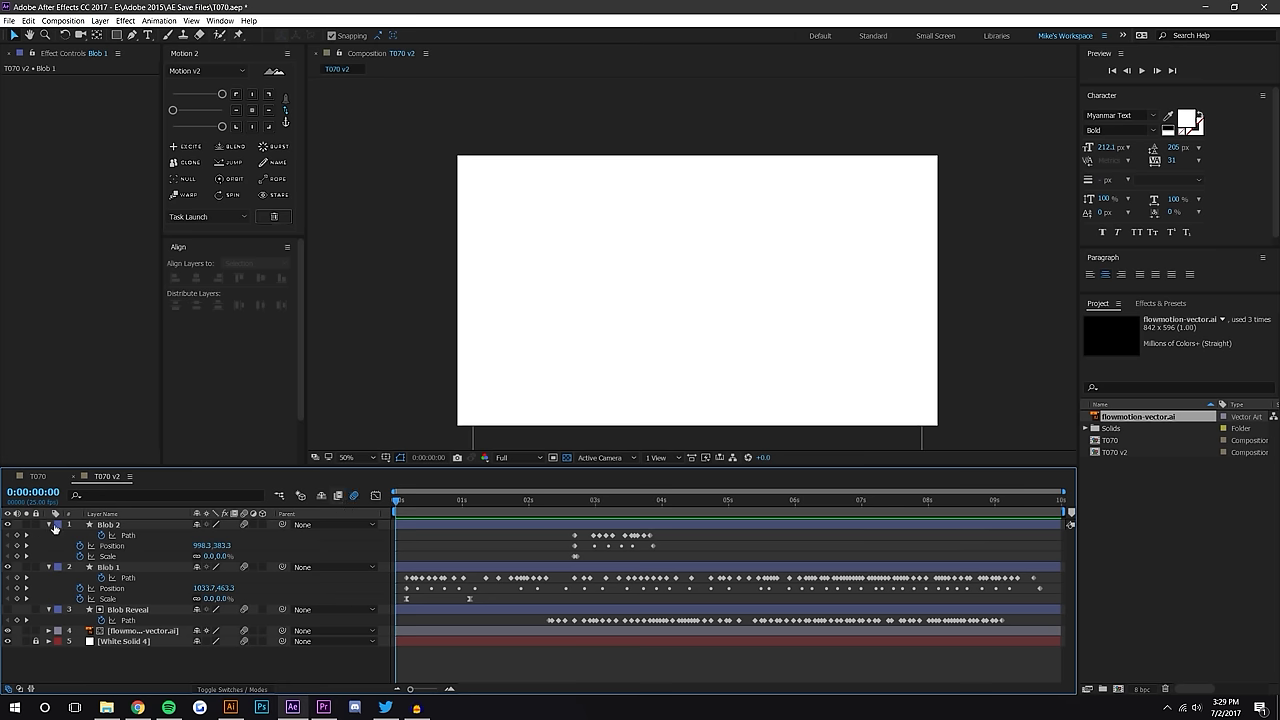
click(48, 525)
click(48, 536)
click(48, 546)
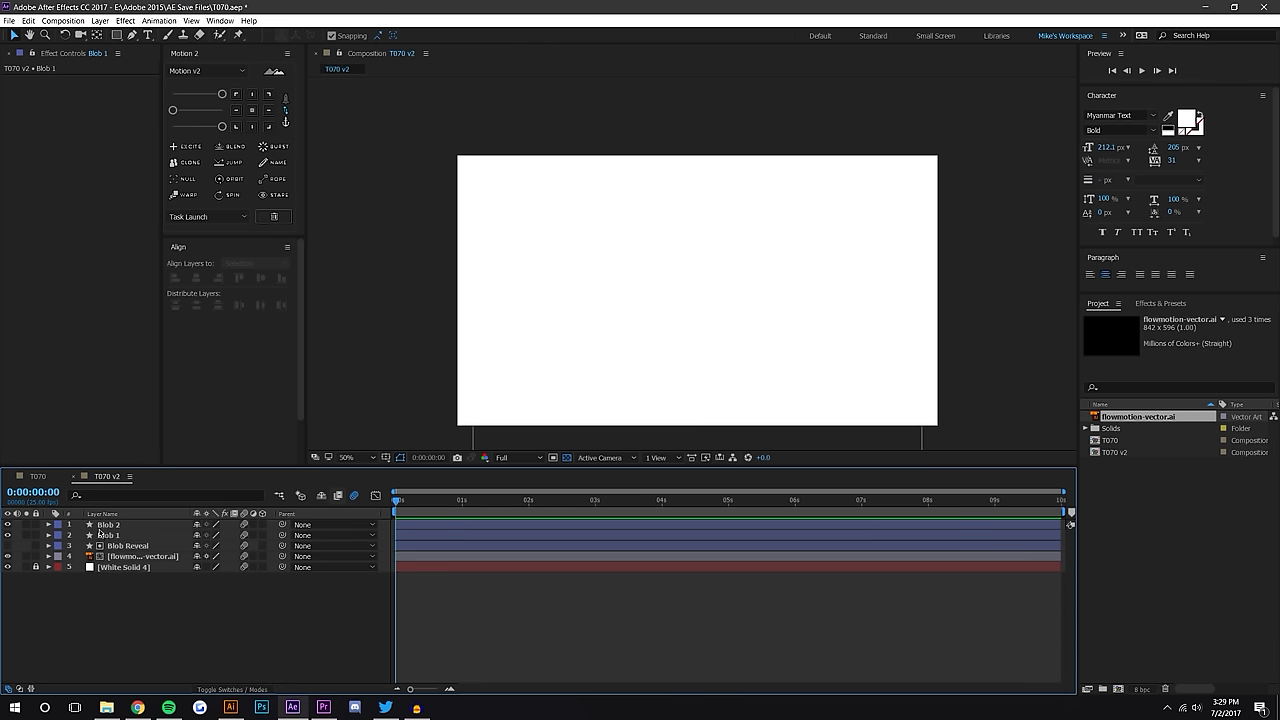
Pre-compose Blob 2, Blob 1, Blob Reveal and the flowmotion vector layer into a new composition named Flow
click(112, 525)
shift+click(117, 558)
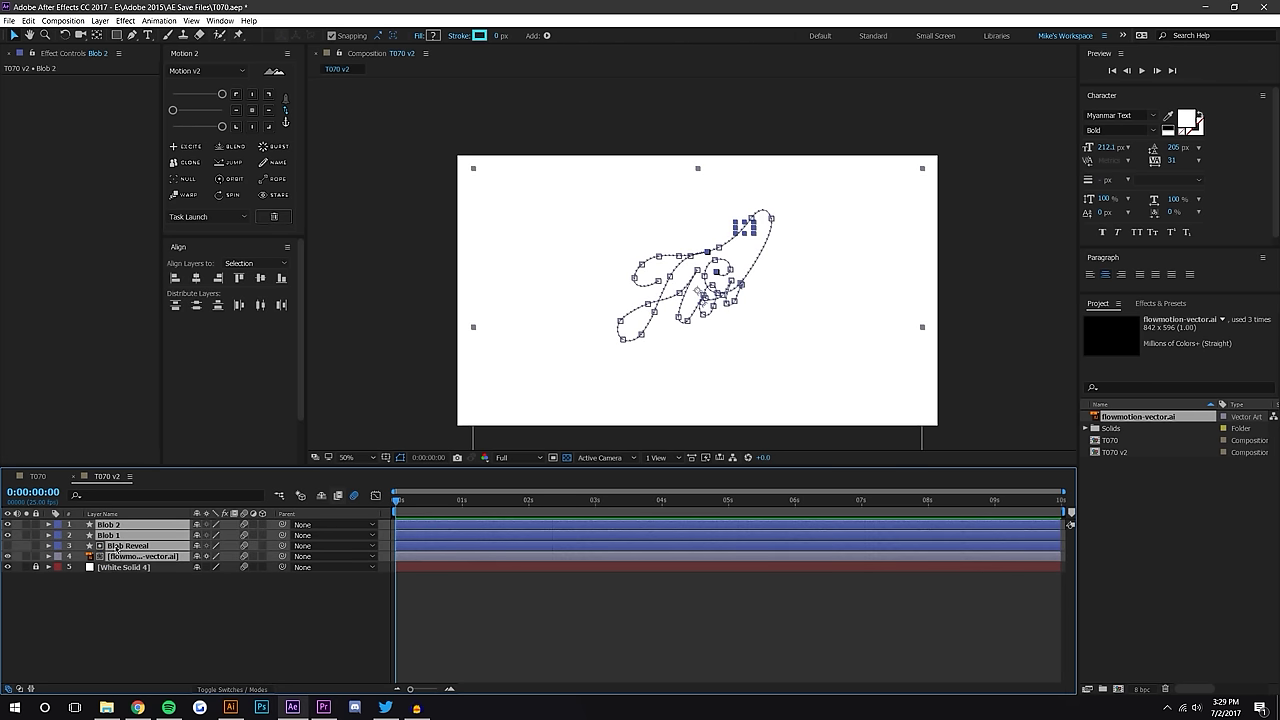
key(ctrl+shift+c)
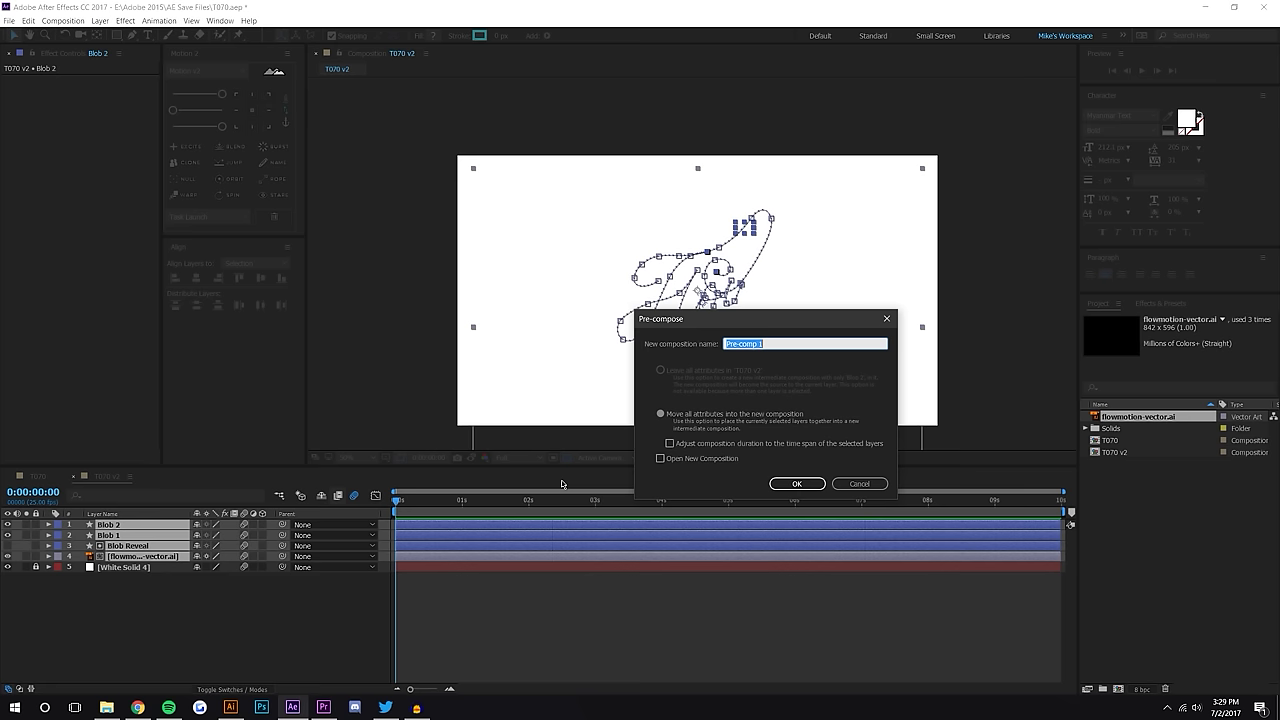
text(Flow)
key(Return)
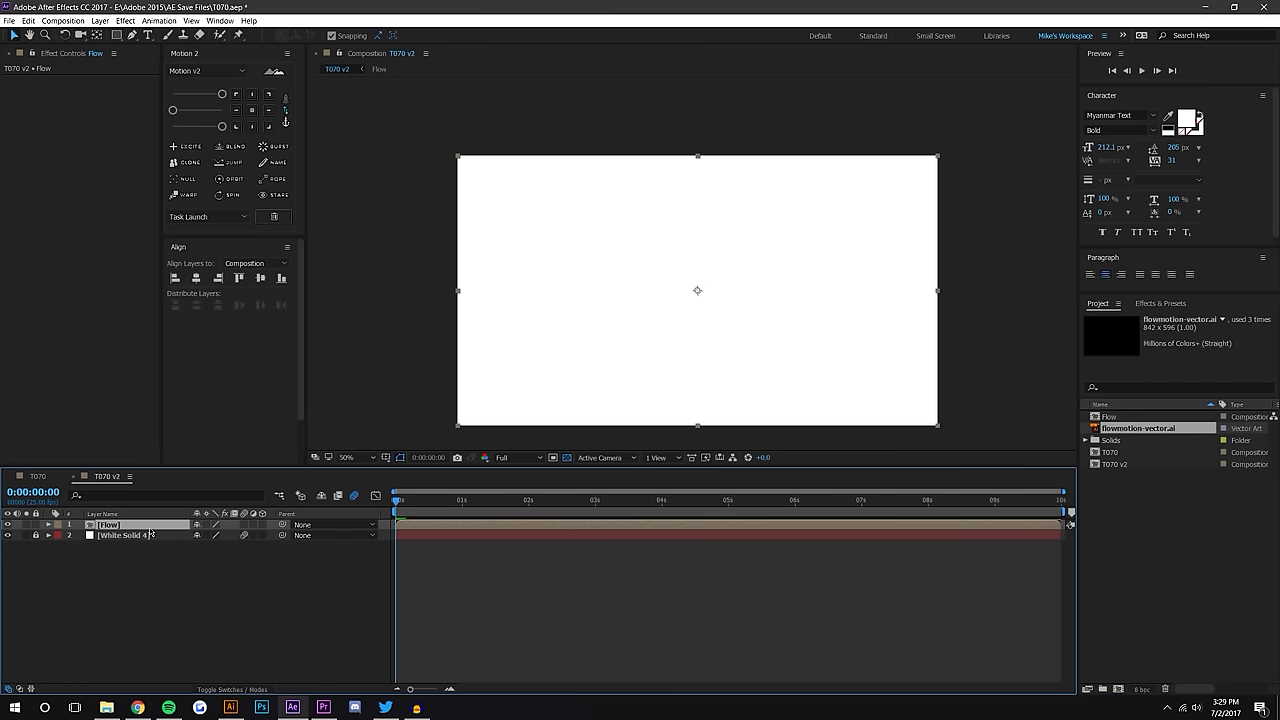
Enable time remapping on the Flow layer and add Time Remap keyframes at 0:00:00:13 and 0:00:09:18
right_click(150, 527)
mouse_move(277, 149)
click(335, 155)
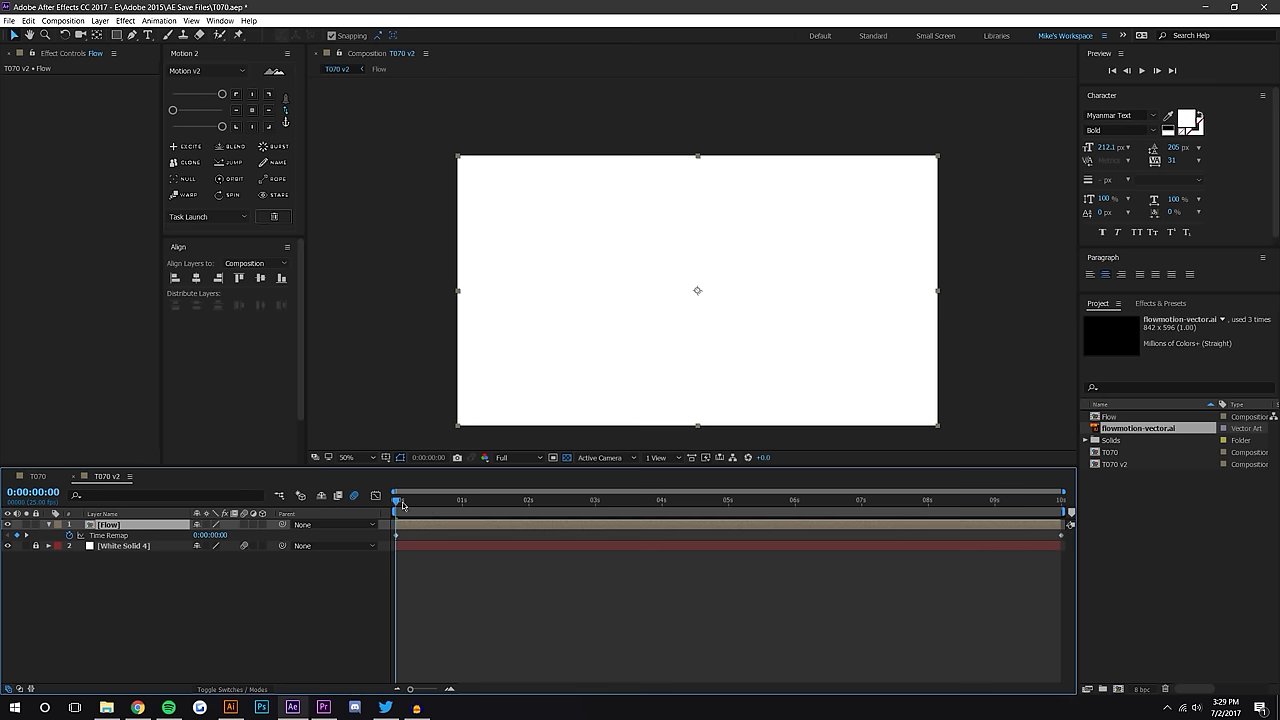
drag(402, 505, 430, 509)
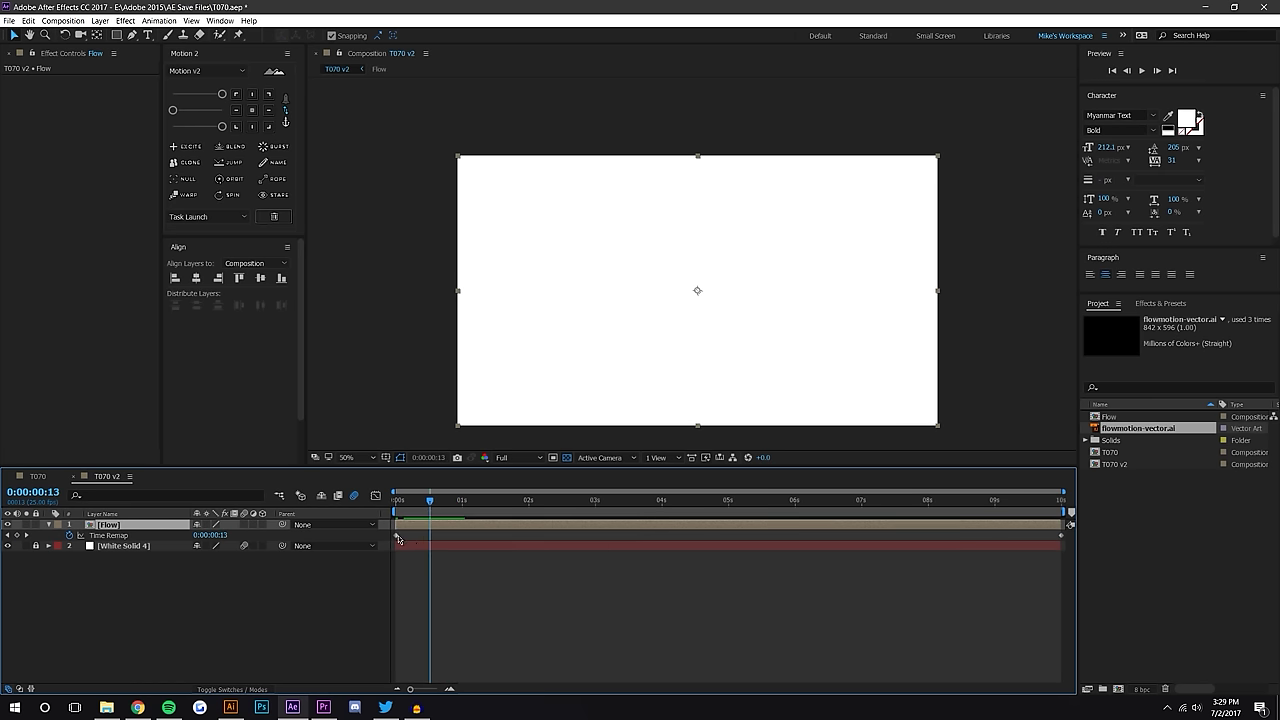
mouse_move(432, 500)
mouse_down()
mouse_move(820, 522)
mouse_move(1060, 508)
mouse_move(1013, 506)
mouse_move(1043, 507)
mouse_up()
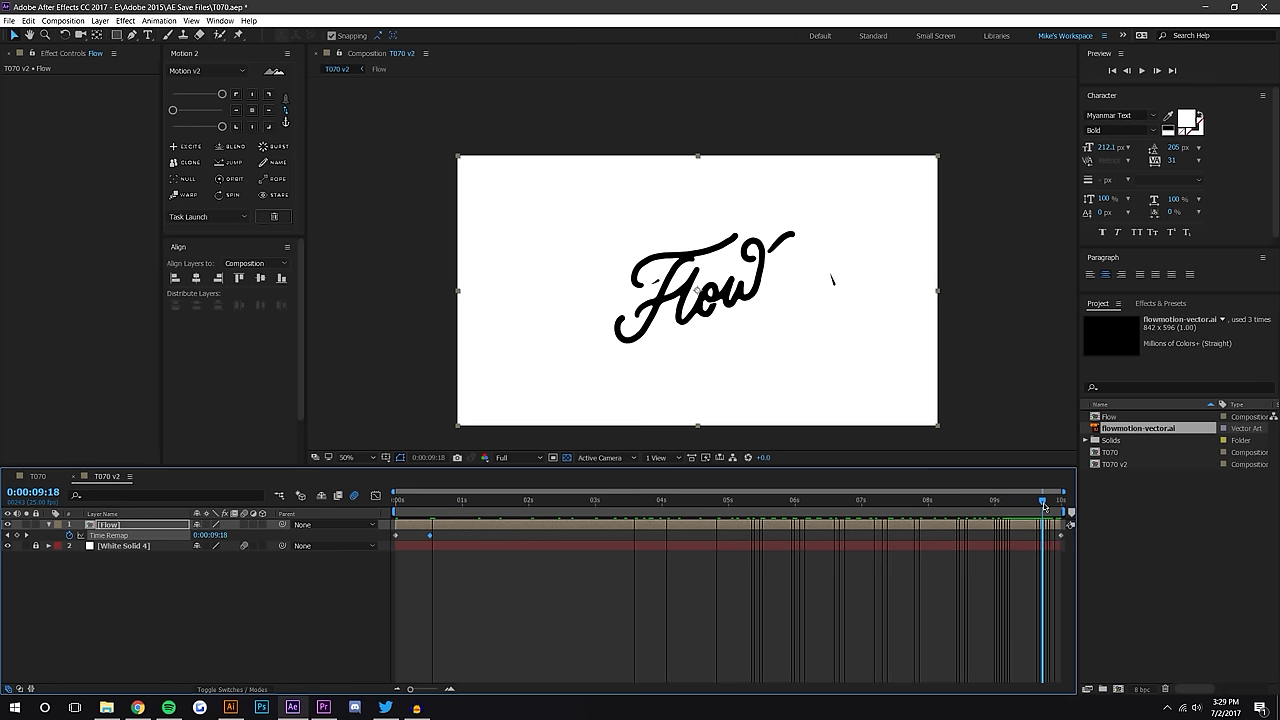
right_click(20, 536)
click(17, 536)
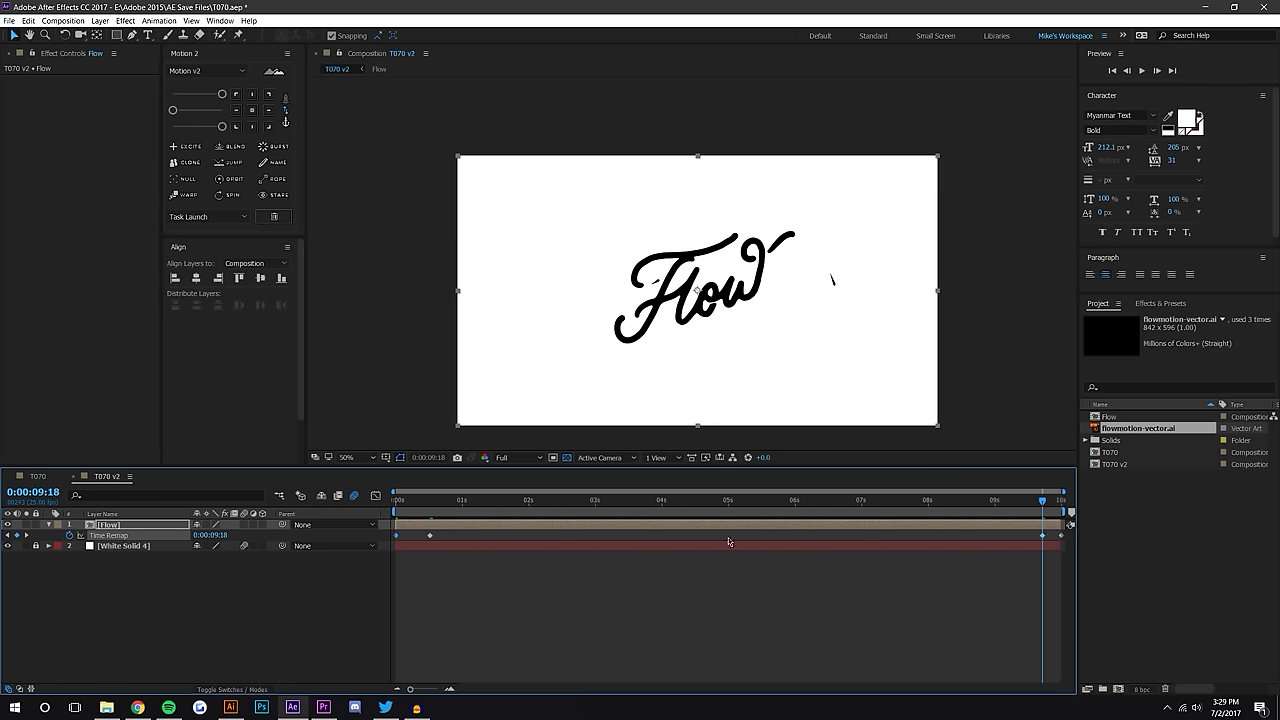
Delete Flow's original start and end Time Remap keyframes, and move the 0:00:09:18 keyframe to about 0:00:04:00
key(Delete)
click(1062, 536)
key(Delete)
drag(1042, 536, 661, 535)
click(668, 586)
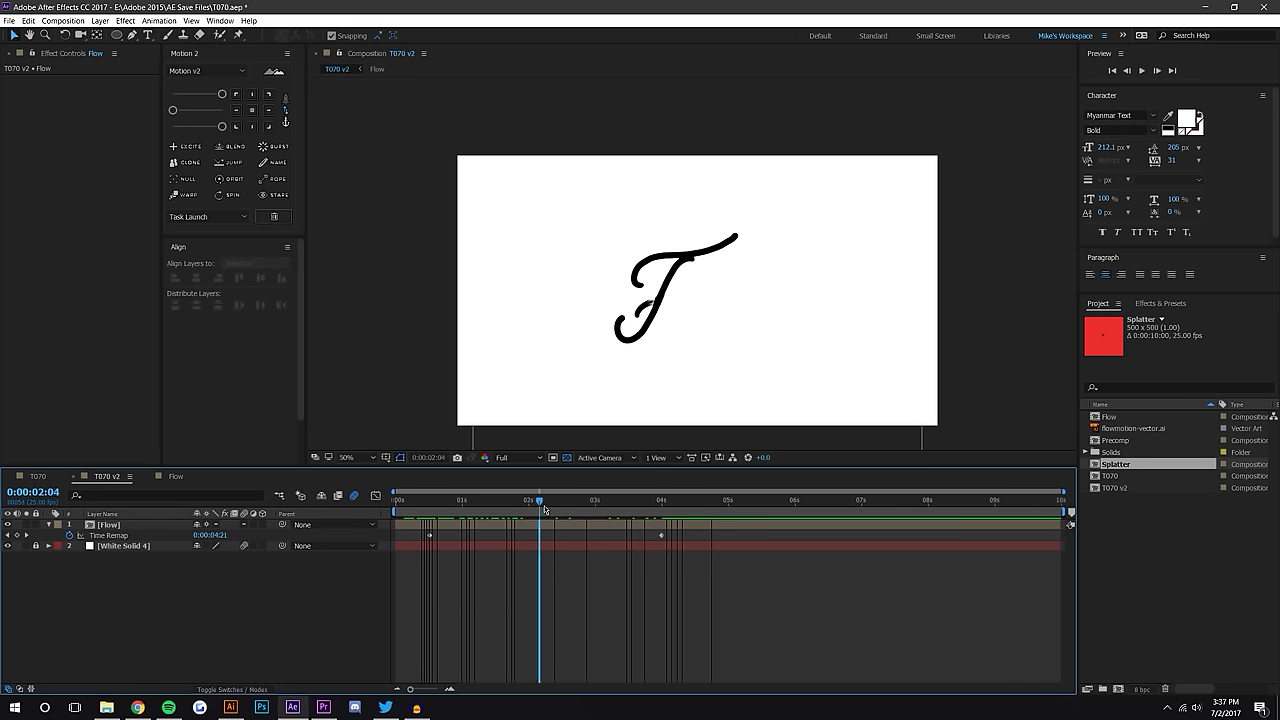
Try ending Flow's time remap at about 0:00:04:20 with both keyframes eased in Motion 2, and preview the reveal
mouse_move(537, 505)
mouse_down()
mouse_move(643, 505)
mouse_move(403, 520)
mouse_move(558, 505)
mouse_up()
drag(660, 537, 428, 569)
click(728, 541)
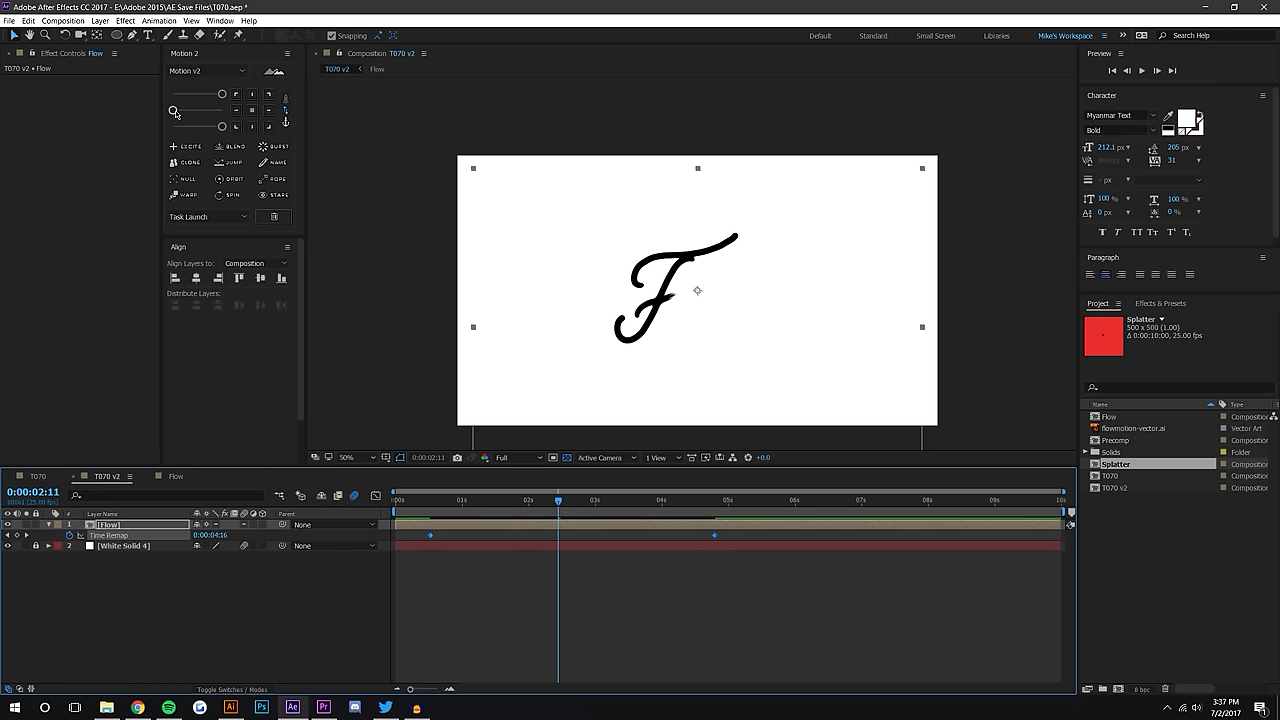
click(222, 128)
click(561, 581)
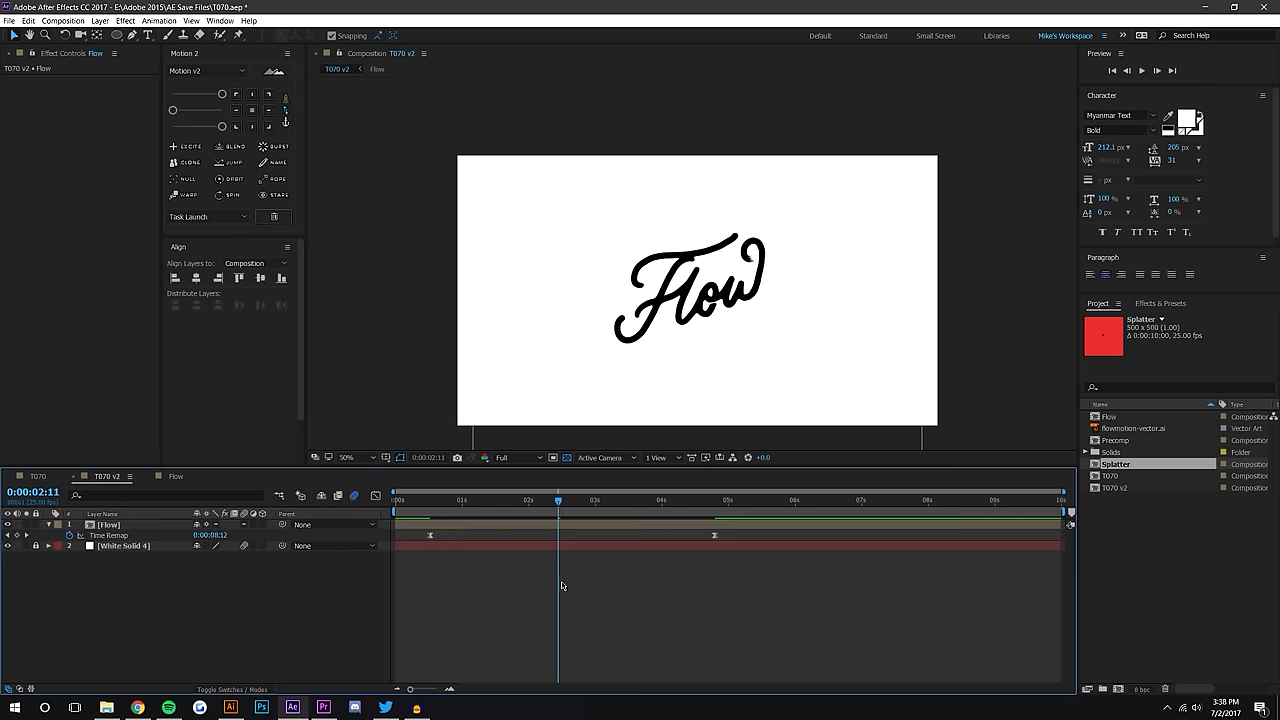
click(425, 504)
click(1142, 70)
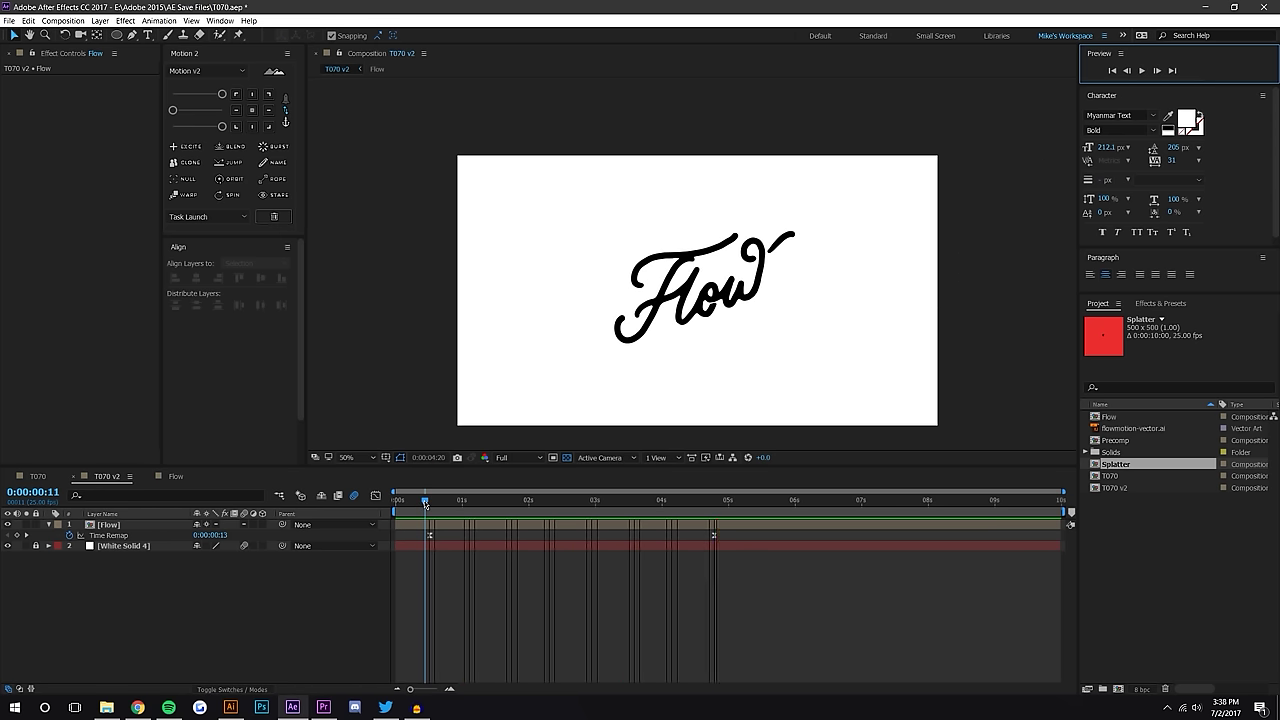
click(425, 502)
click(1145, 71)
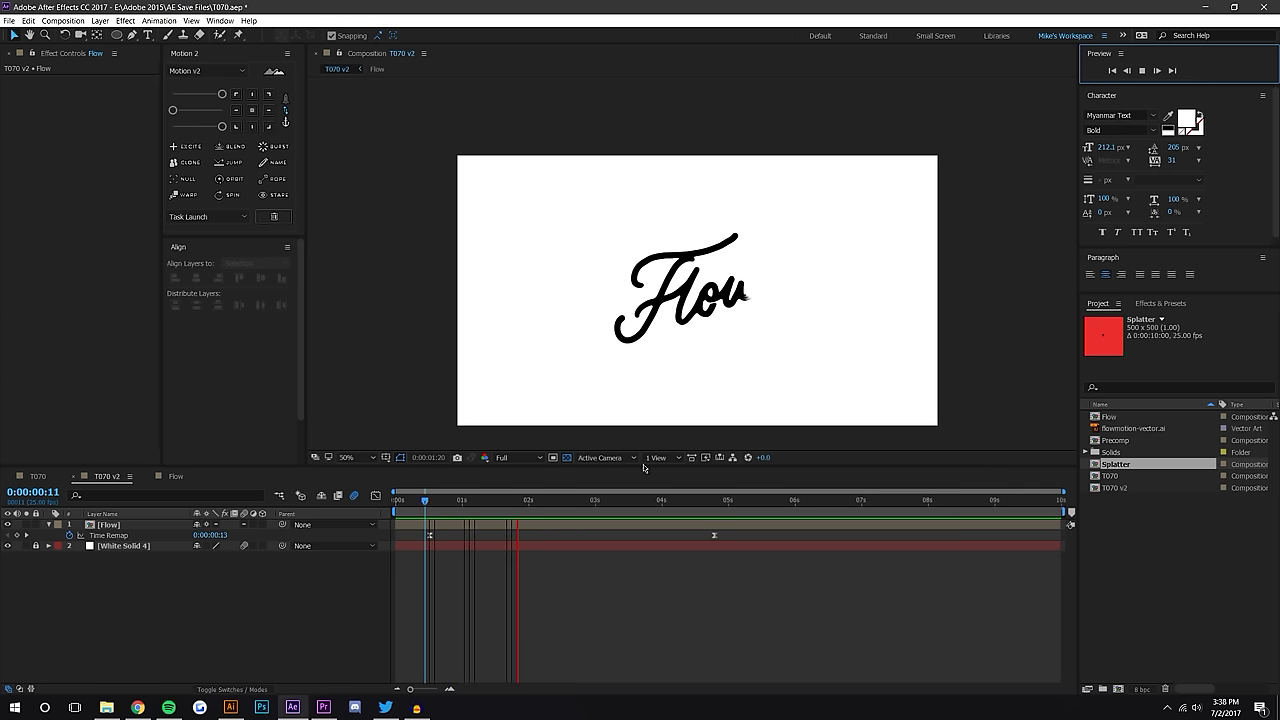
Try stretching Flow's last Time Remap keyframe out to about 0:00:08:18 and preview the slower reveal
click(693, 538)
drag(713, 538, 836, 536)
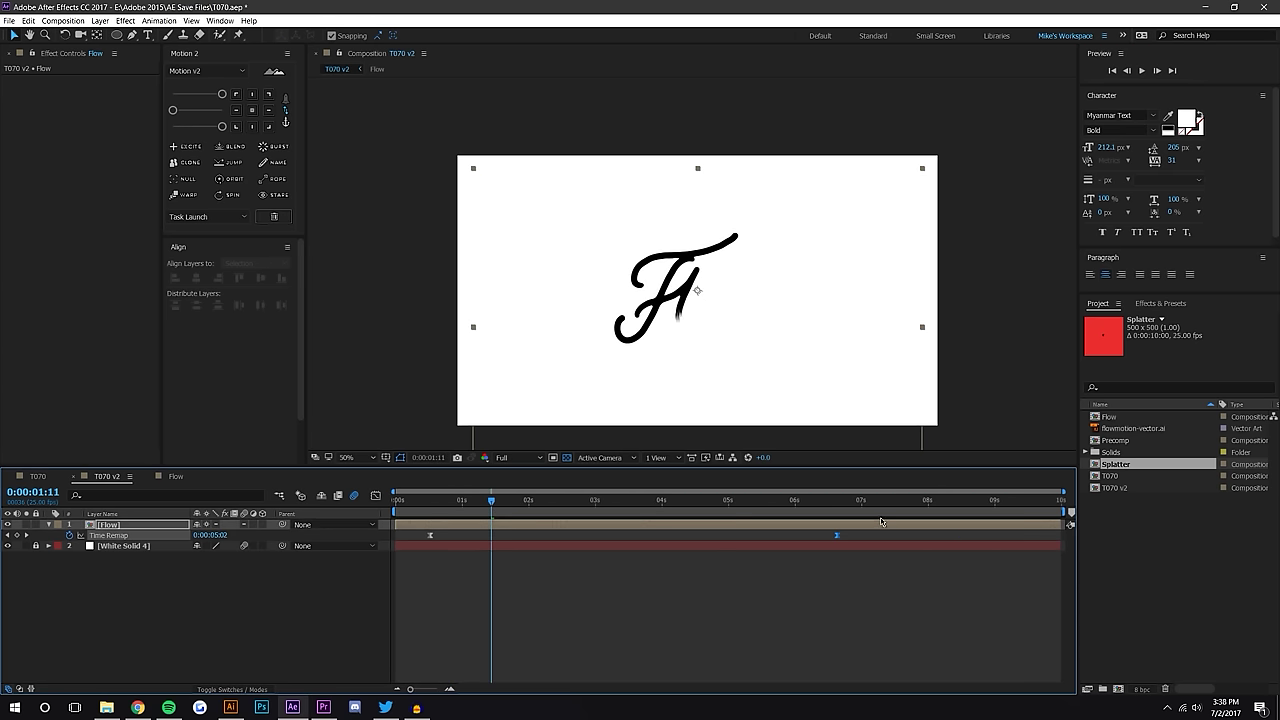
click(900, 575)
click(423, 509)
click(1142, 70)
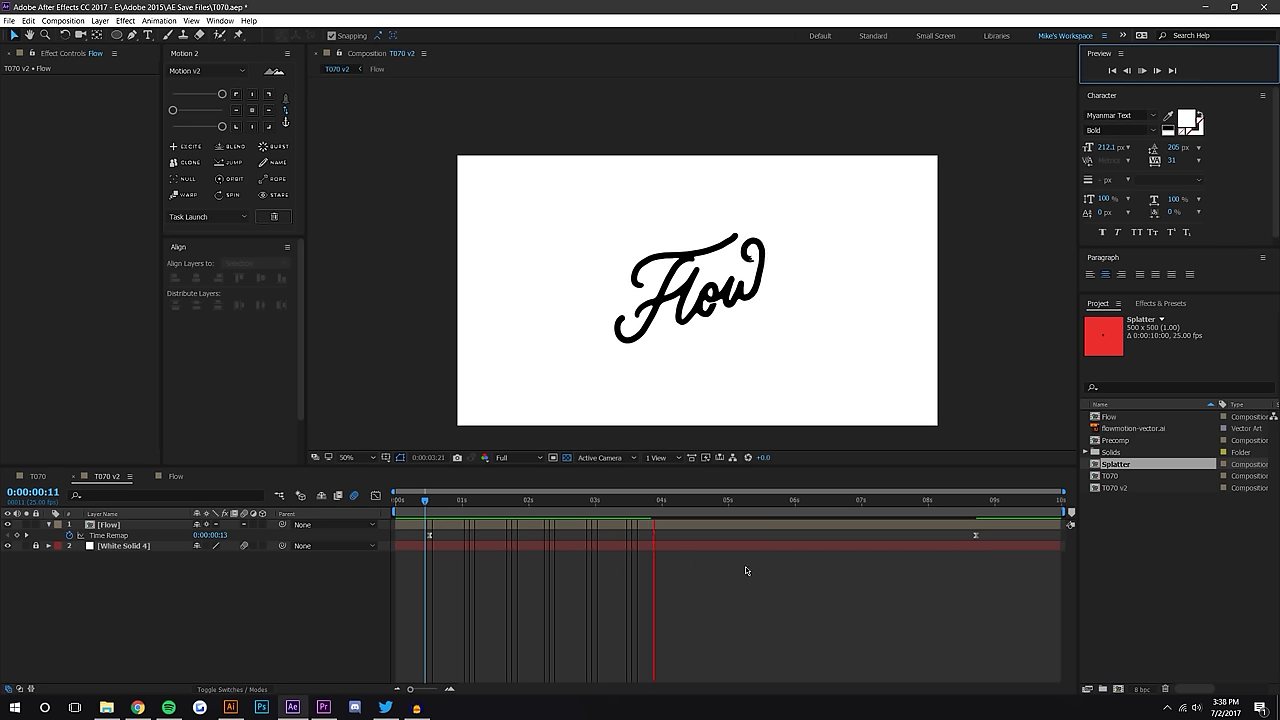
Try changing the easing of both Time Remap keyframes with Motion 2's middle slider and preview the result
click(955, 517)
drag(970, 531, 416, 590)
drag(172, 110, 190, 116)
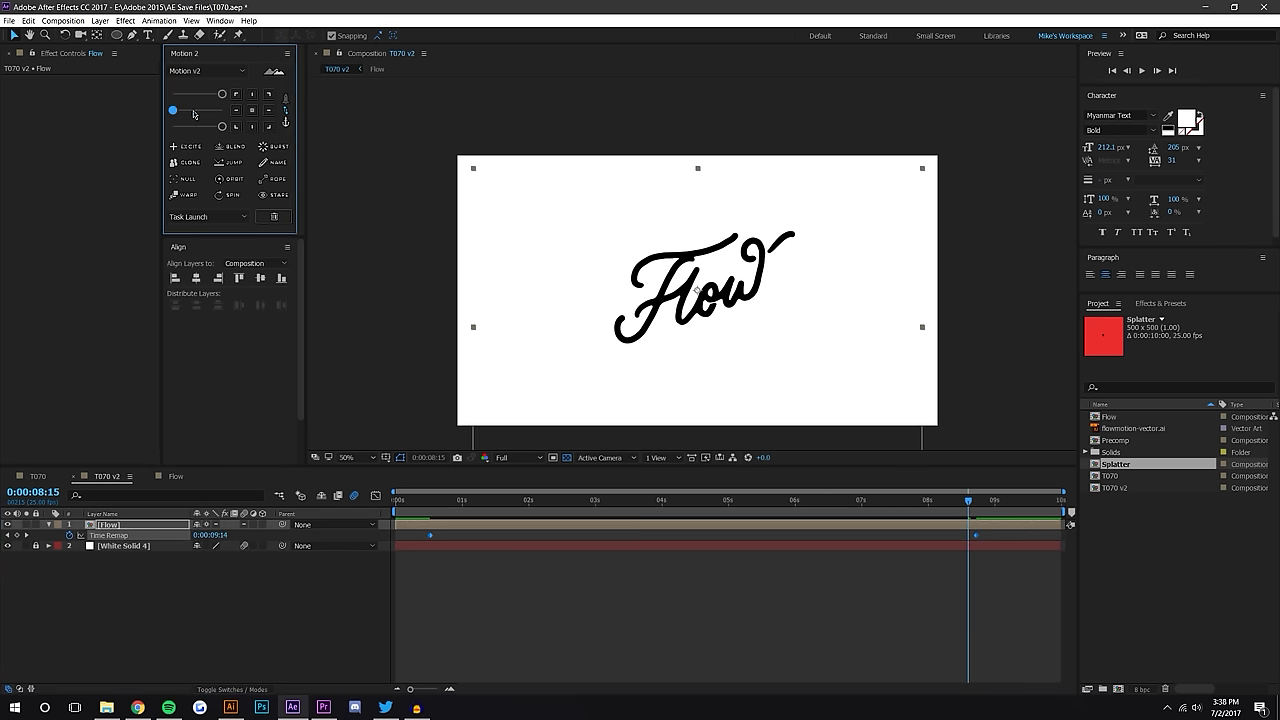
click(566, 559)
key(space)
click(1145, 71)
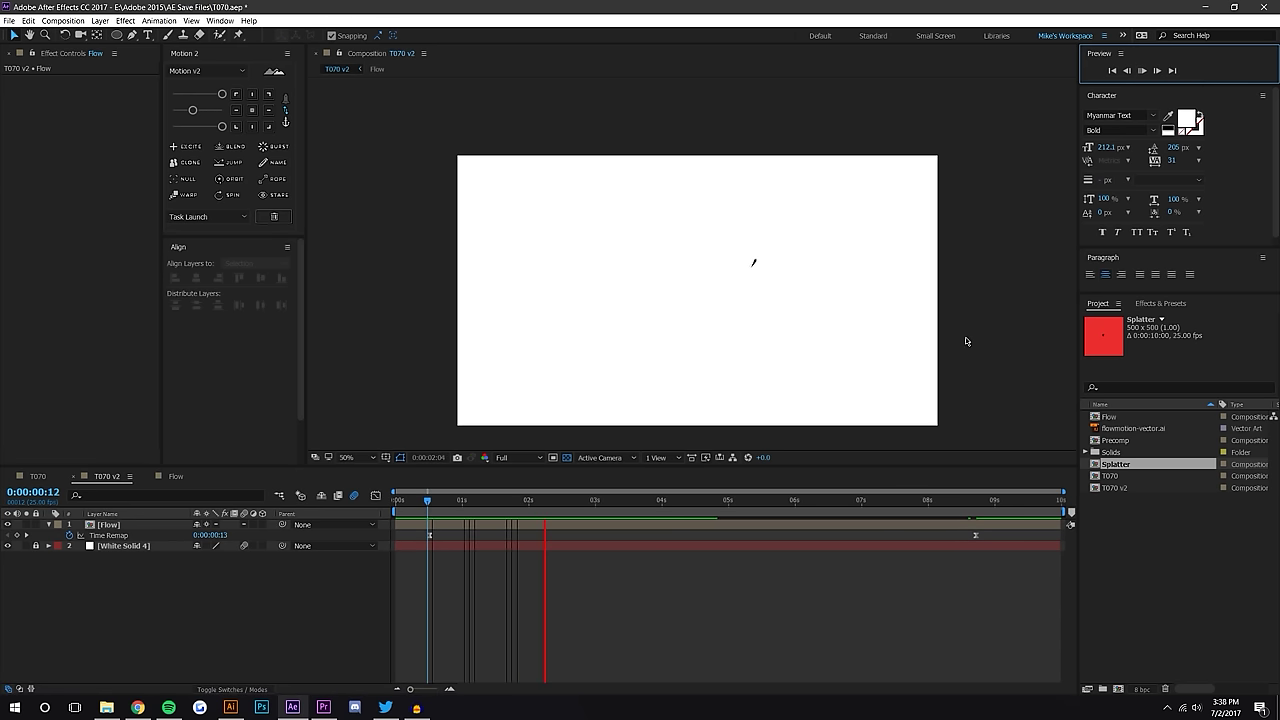
Move Flow's last Time Remap keyframe back to about 0:00:04:23 and preview the faster reveal
drag(975, 536, 722, 538)
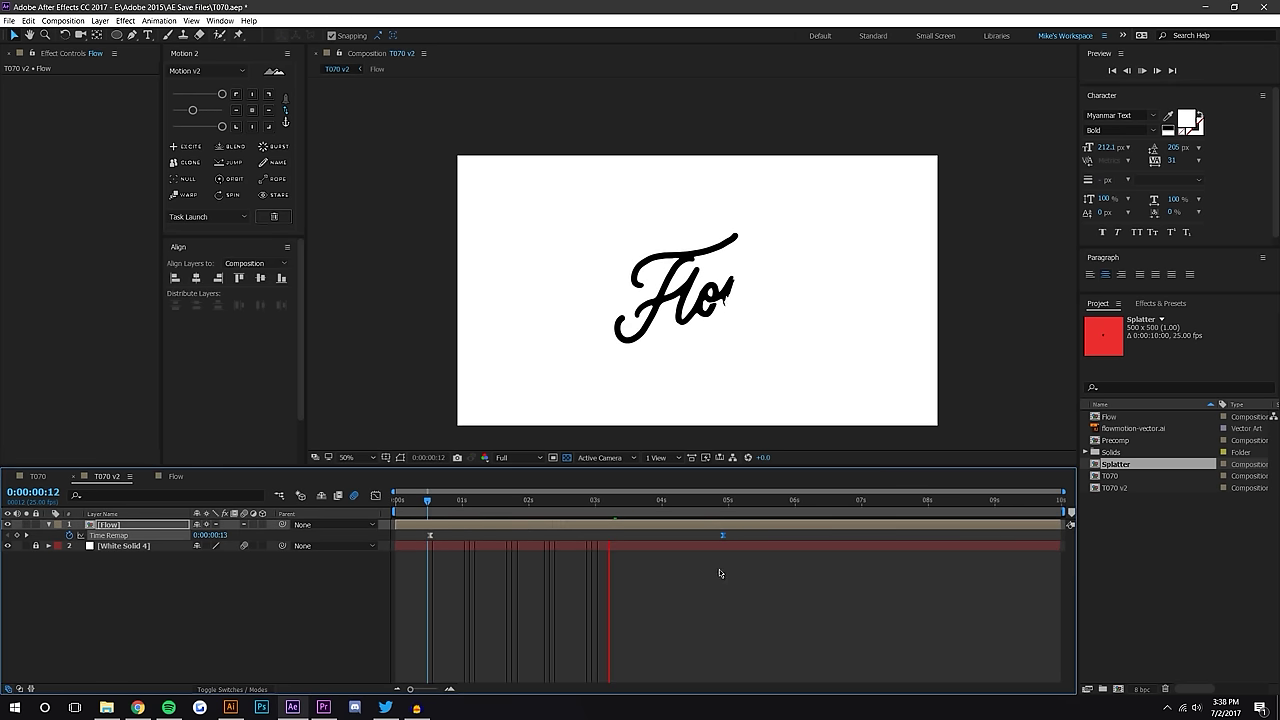
key(space)
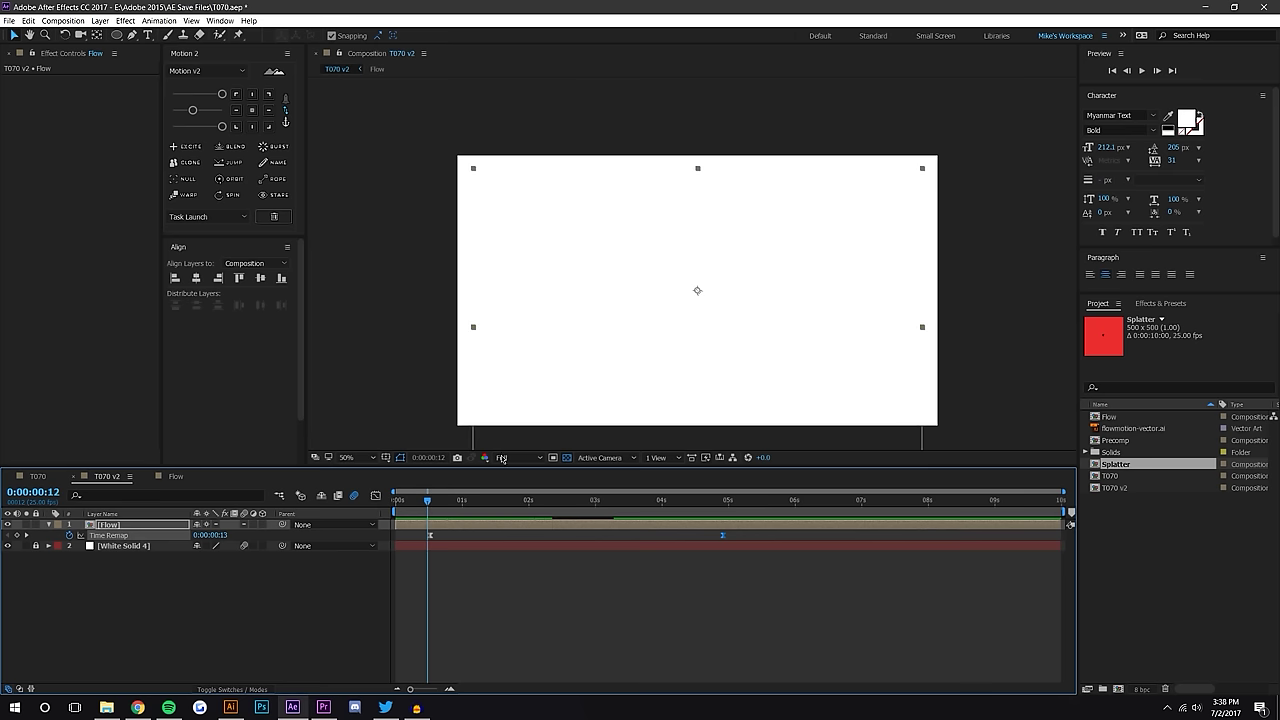
click(1142, 71)
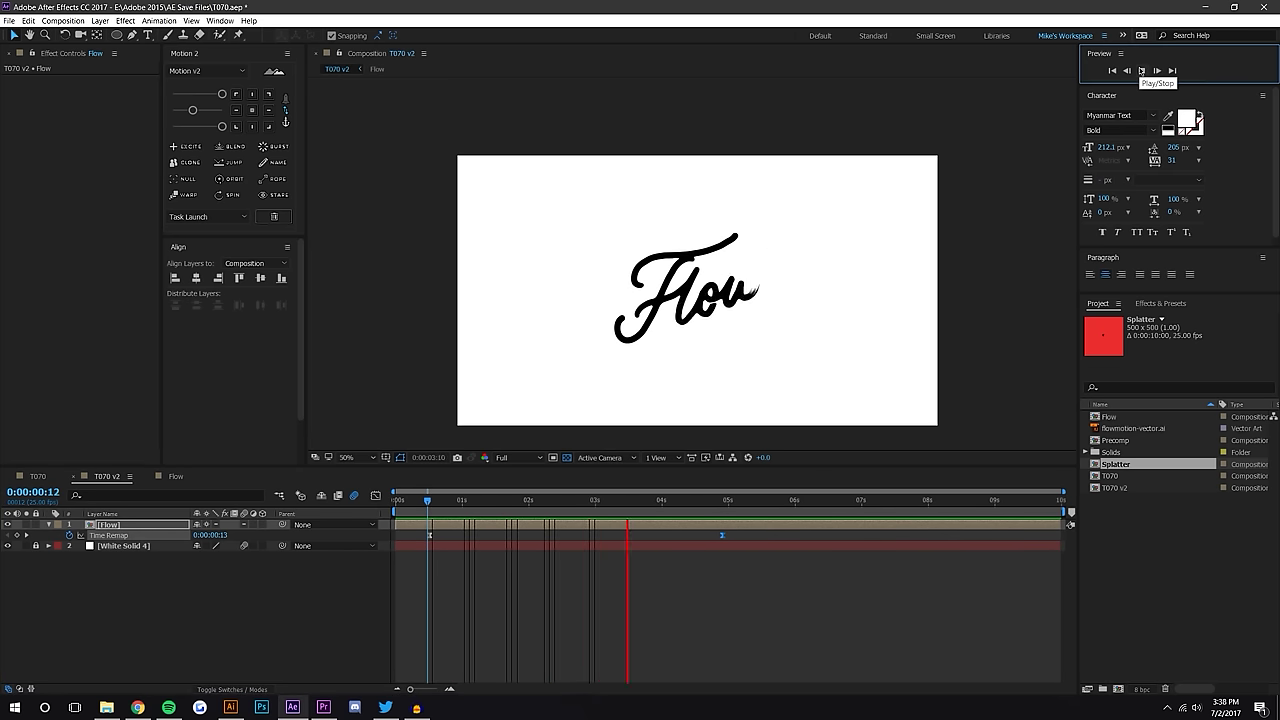
click(545, 500)
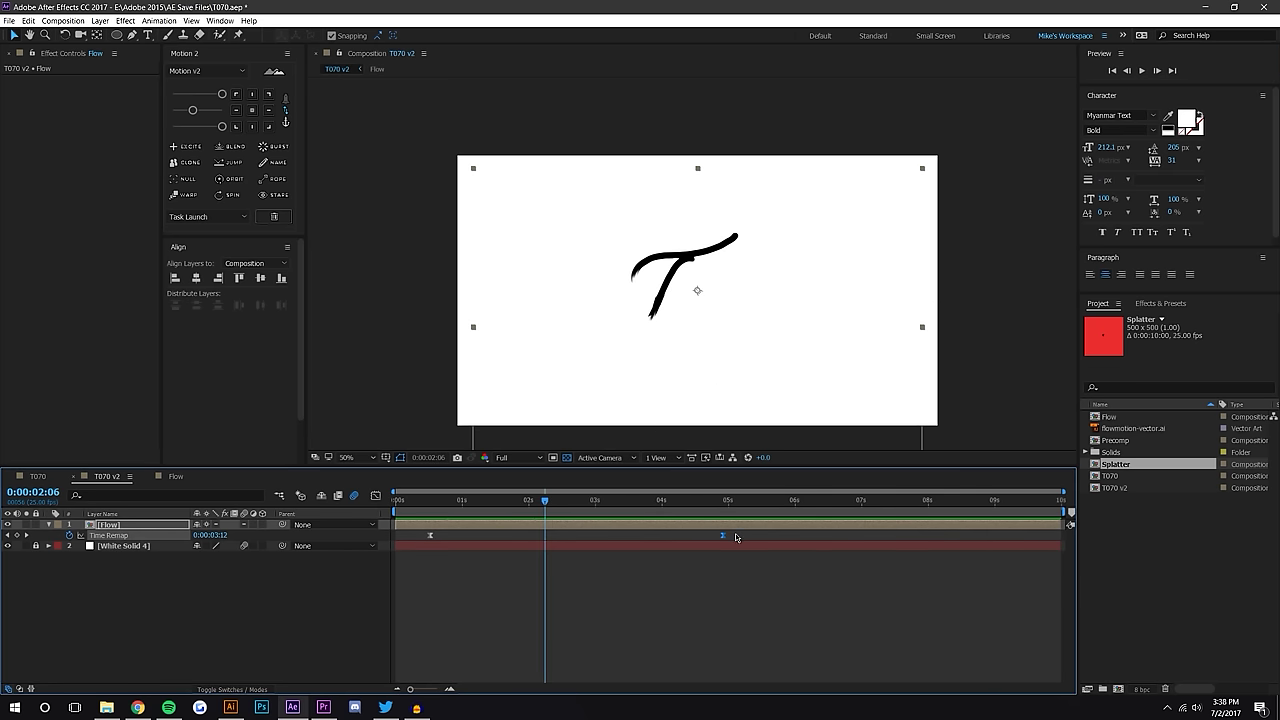
Remove the easing from both Time Remap keyframes with Motion 2 and preview from about 0:00:00:11
drag(736, 537, 424, 590)
drag(192, 109, 172, 110)
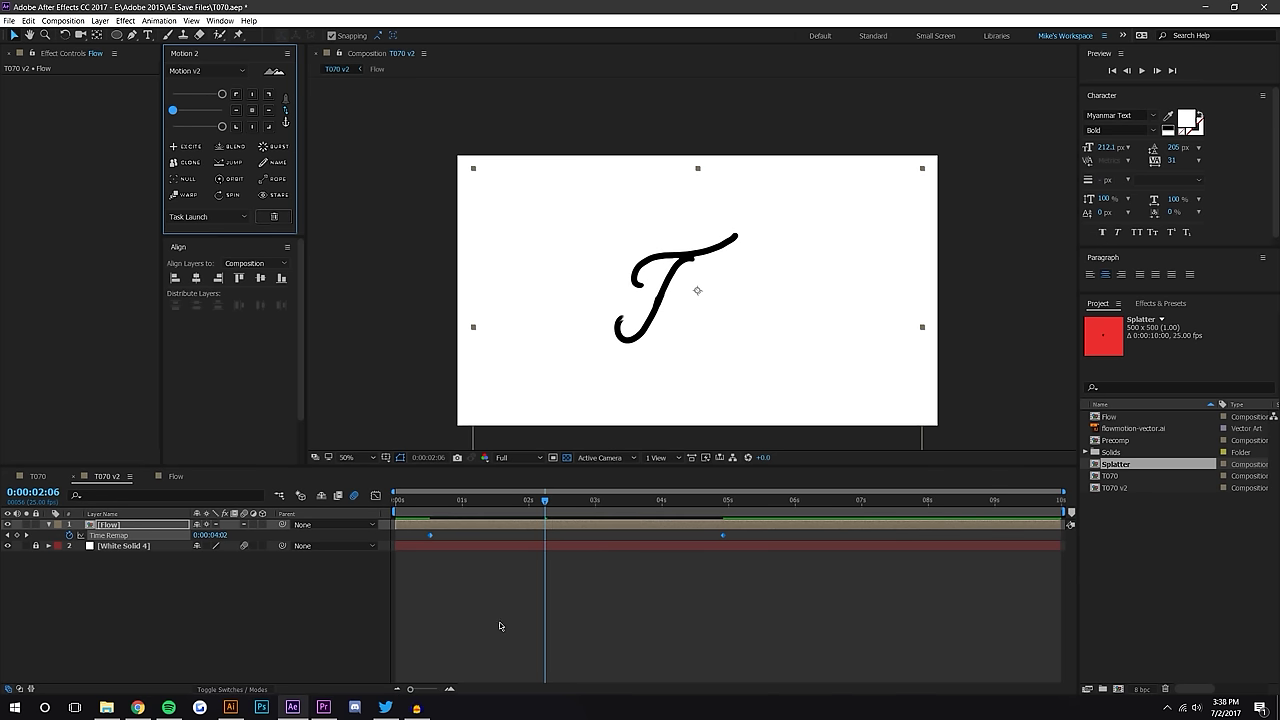
click(486, 625)
click(426, 500)
click(1141, 70)
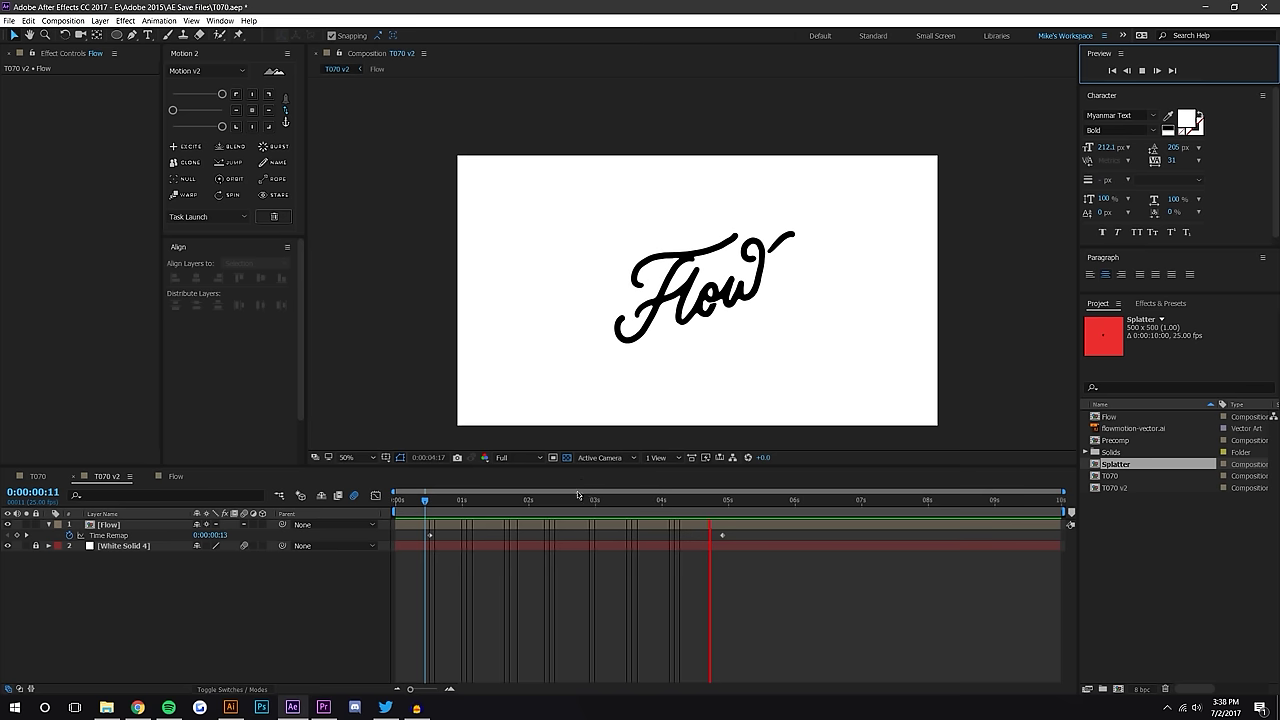
Move the playhead to 0:00:05:02 and duplicate the Flow layer
drag(549, 505, 733, 500)
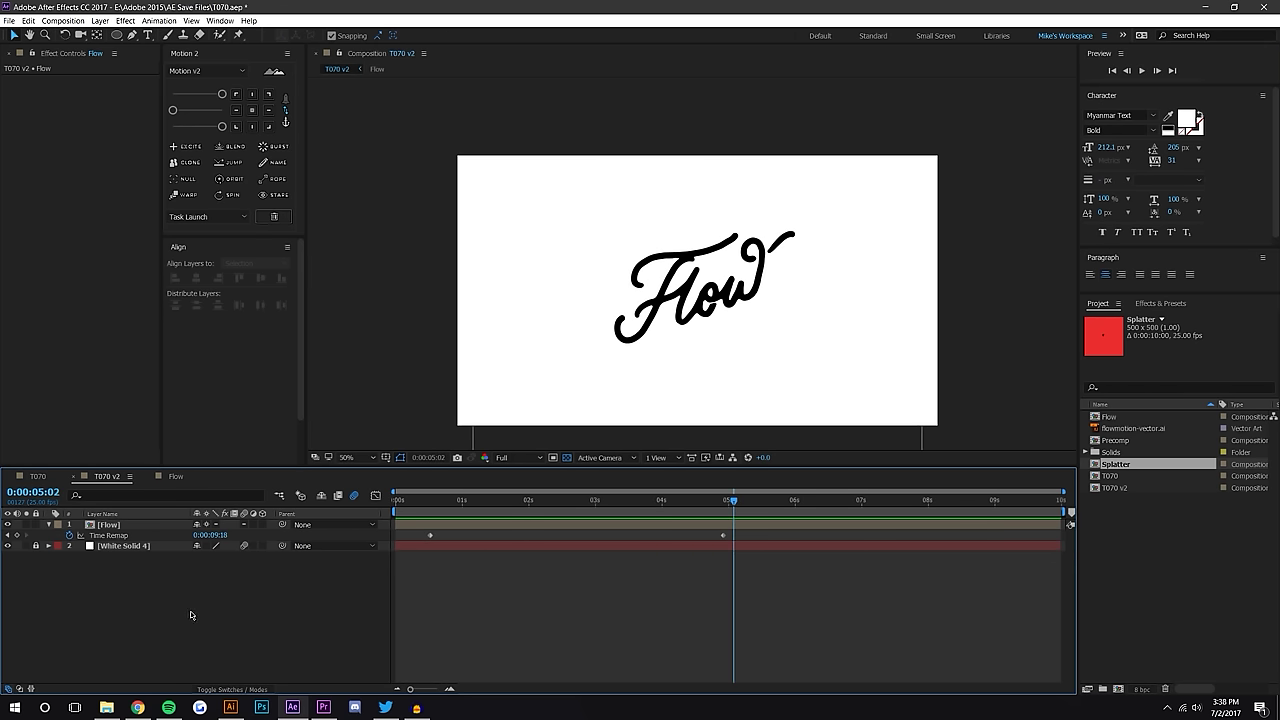
click(115, 526)
key(ctrl+shift+d)
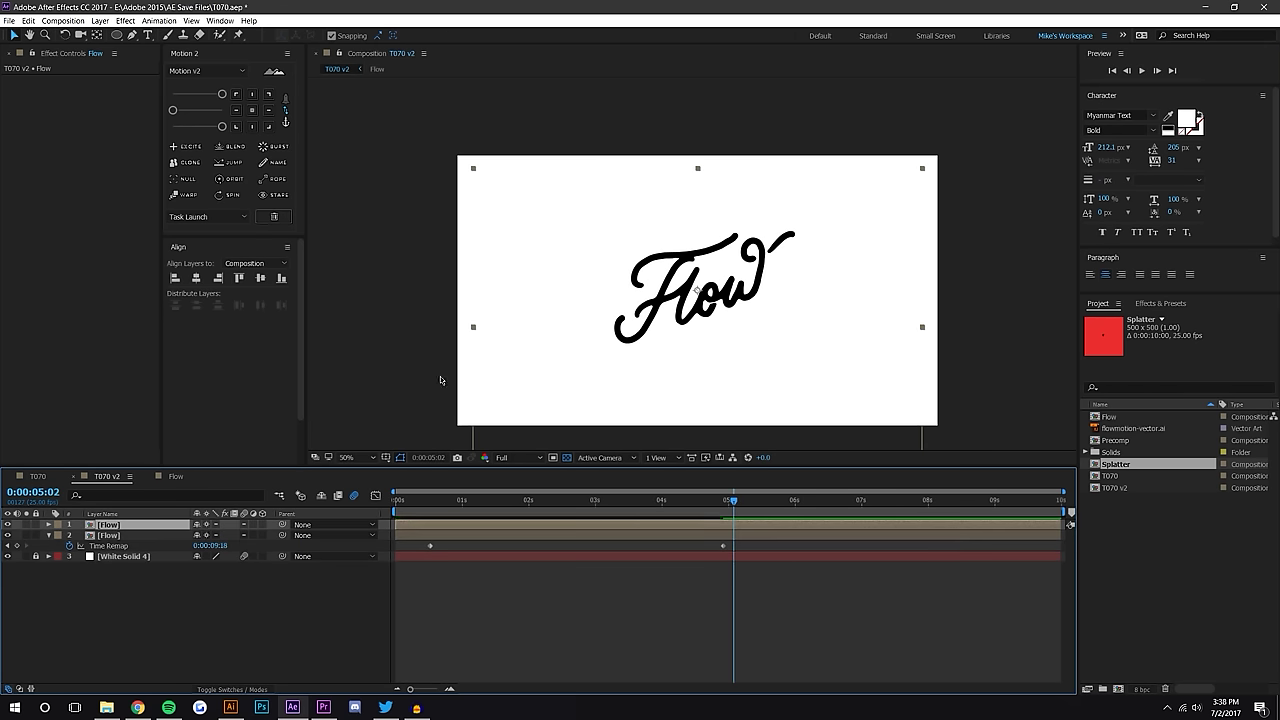
click(412, 539)
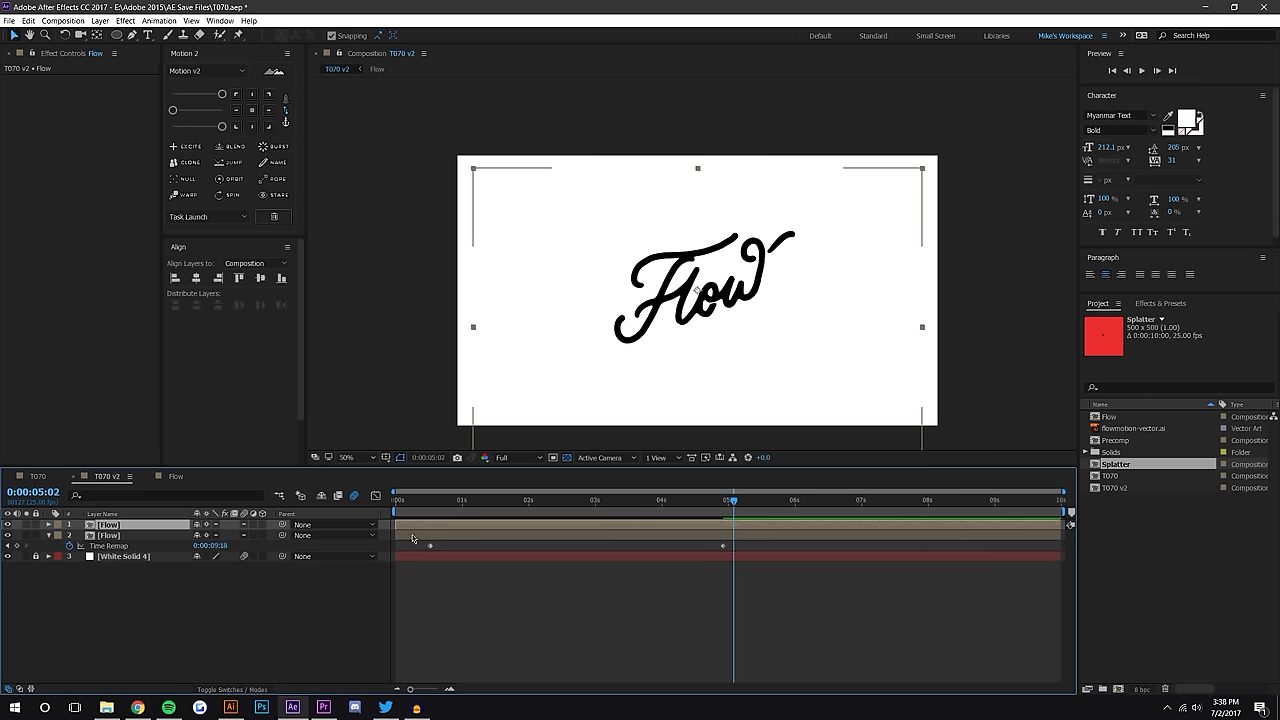
Apply a Fill effect to the lower Flow layer and set its colour to black
click(104, 537)
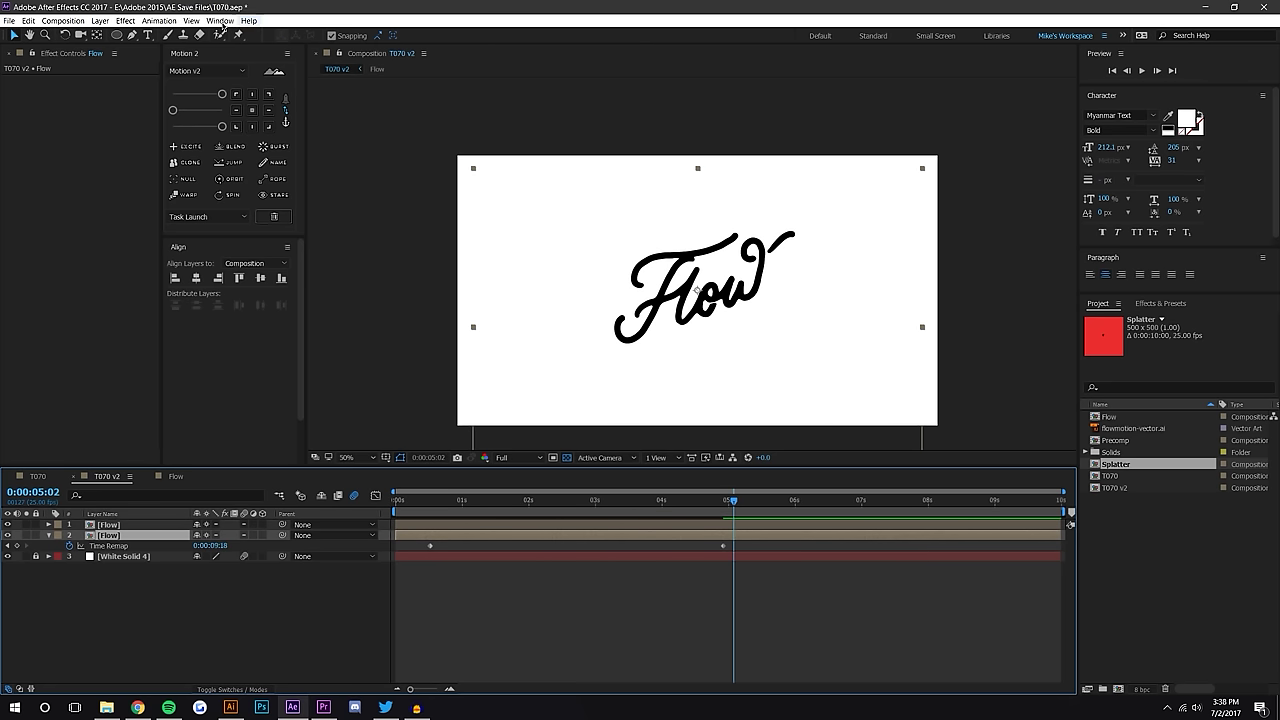
click(124, 21)
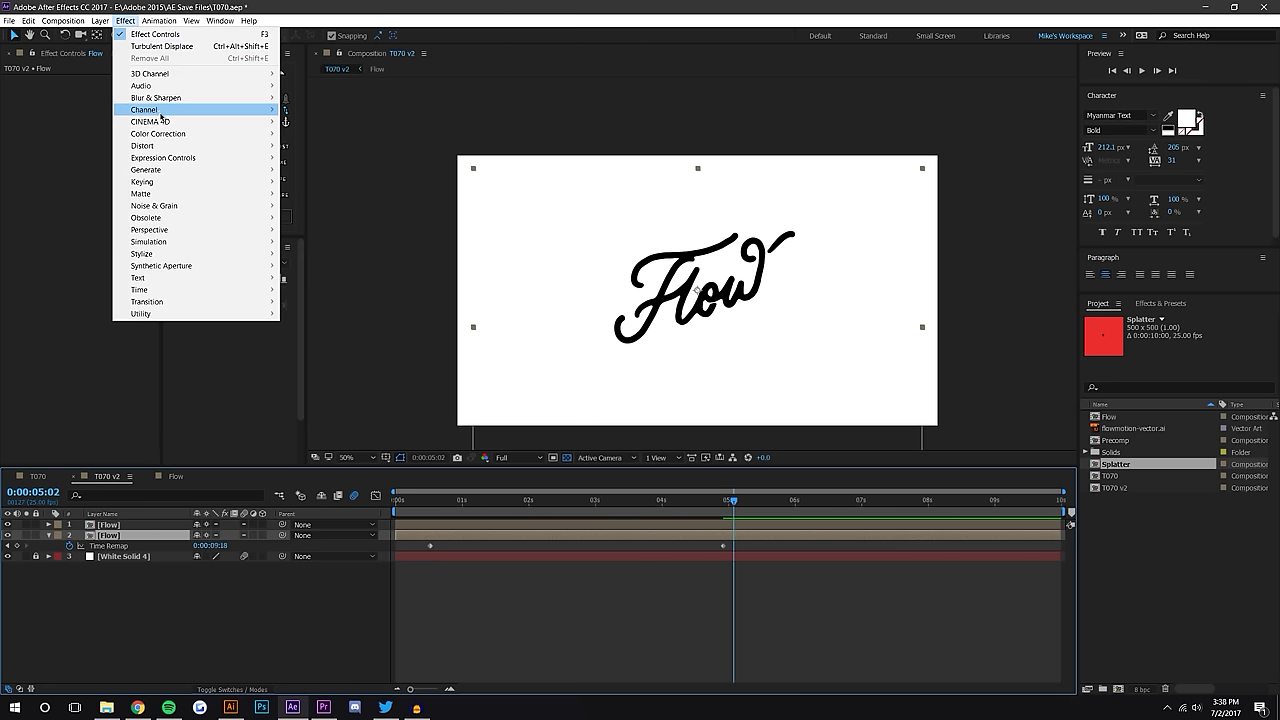
mouse_move(180, 170)
click(301, 350)
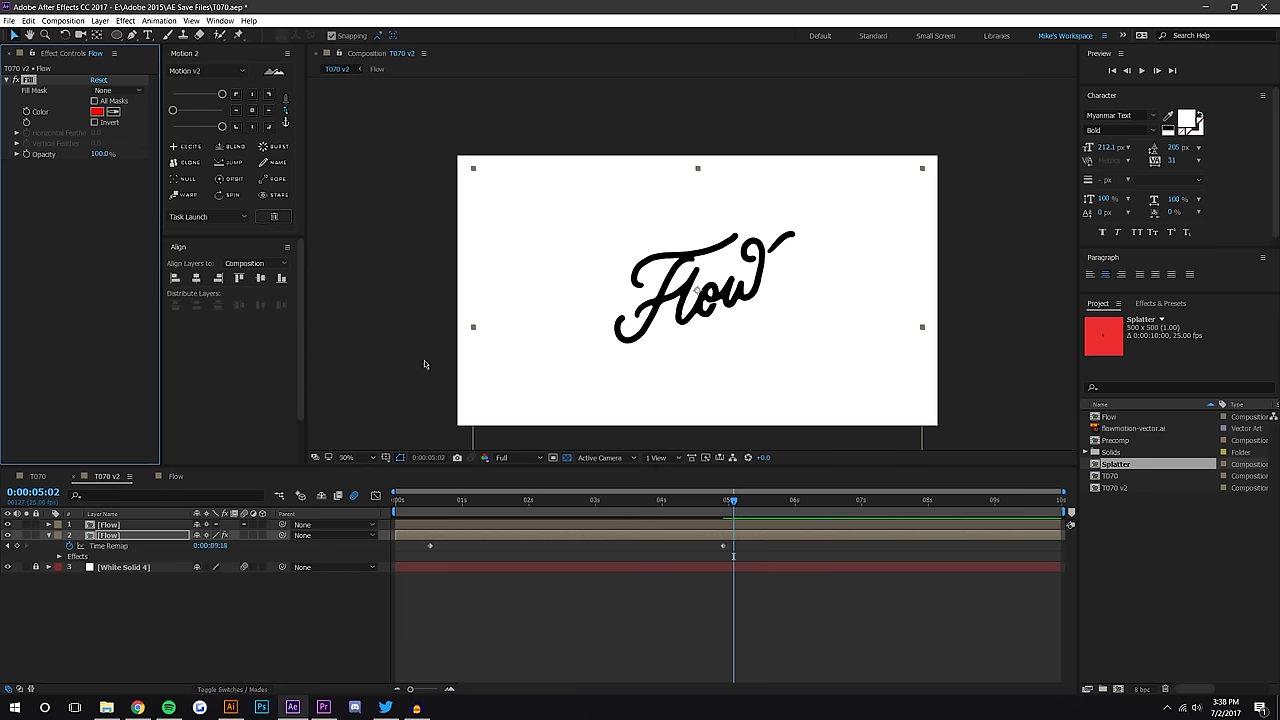
click(97, 112)
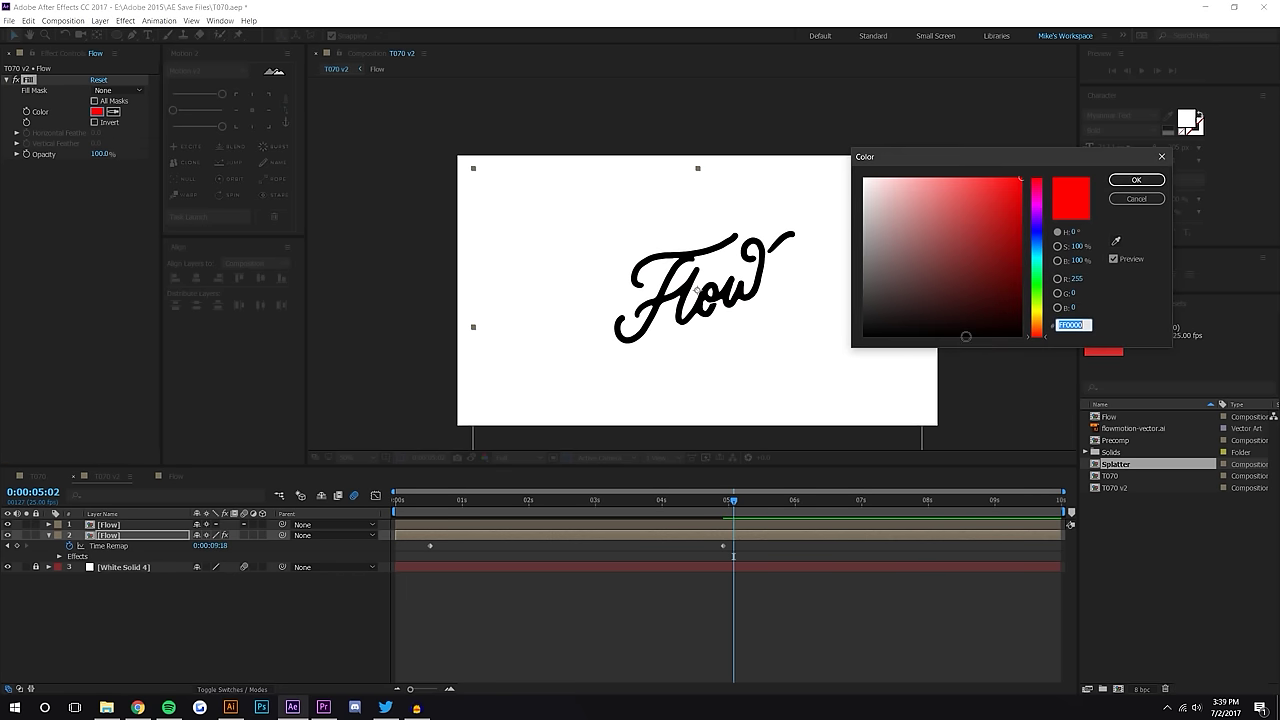
click(1135, 180)
Set the lower Flow layer's opacity to 60%
key(t)
click(201, 546)
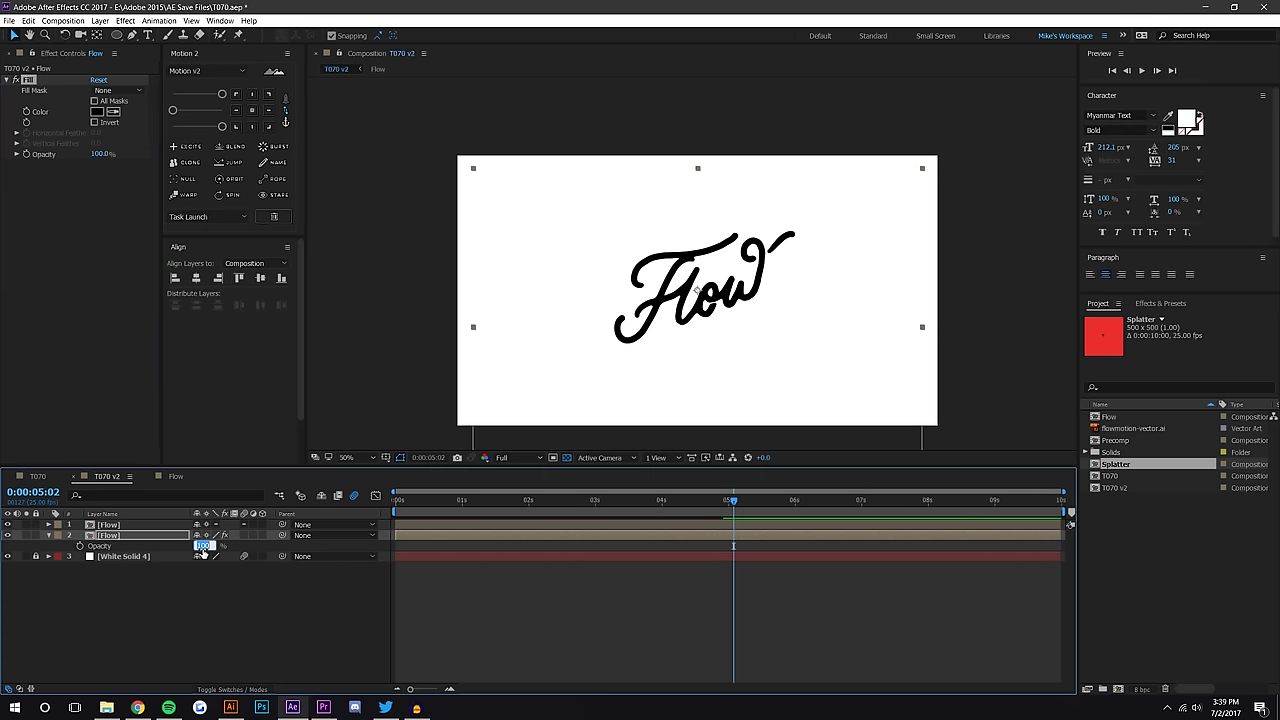
key(Return)
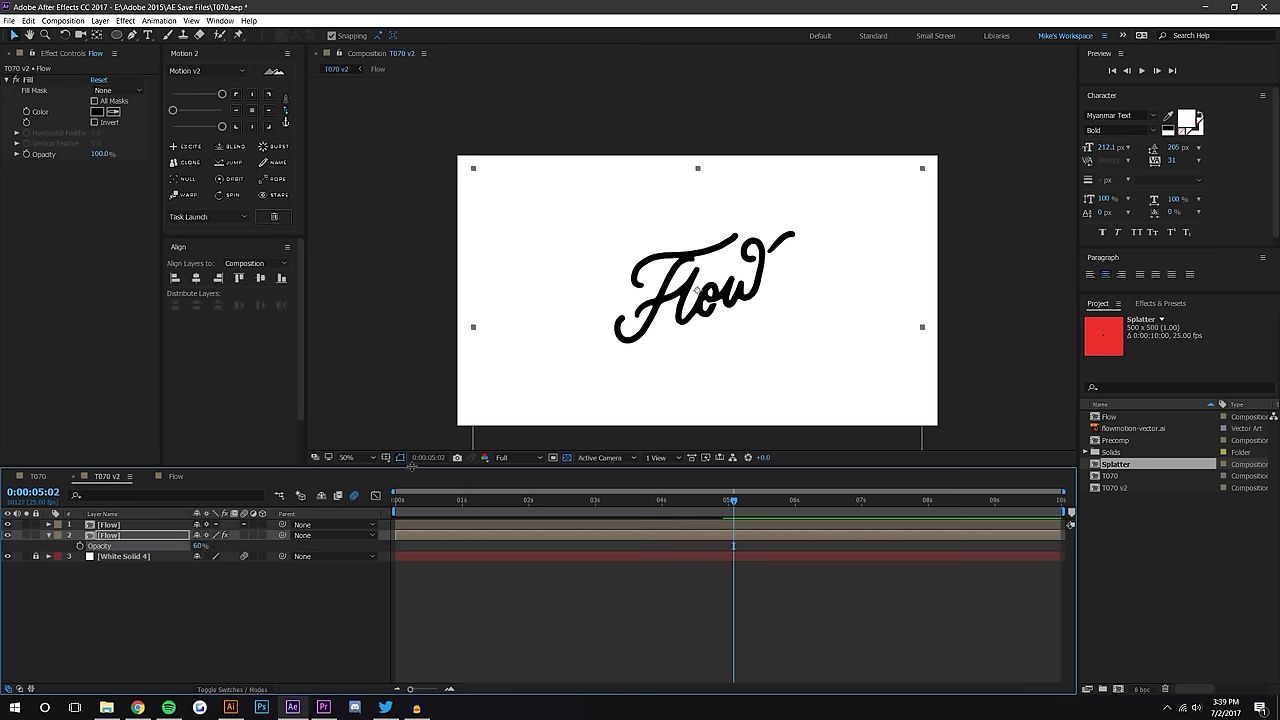
click(303, 613)
Shift the upper Flow layer a few frames later in time than the semi-transparent copy, and preview the offset
click(413, 528)
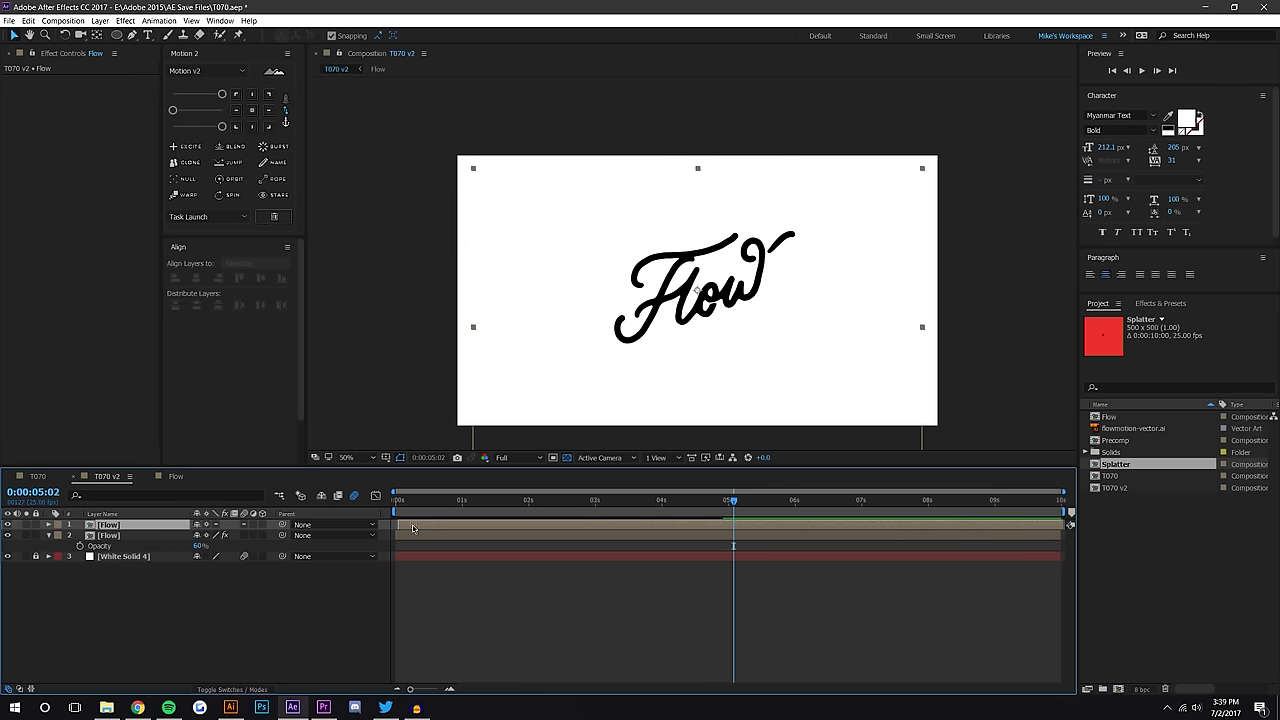
drag(413, 528, 386, 503)
key(space)
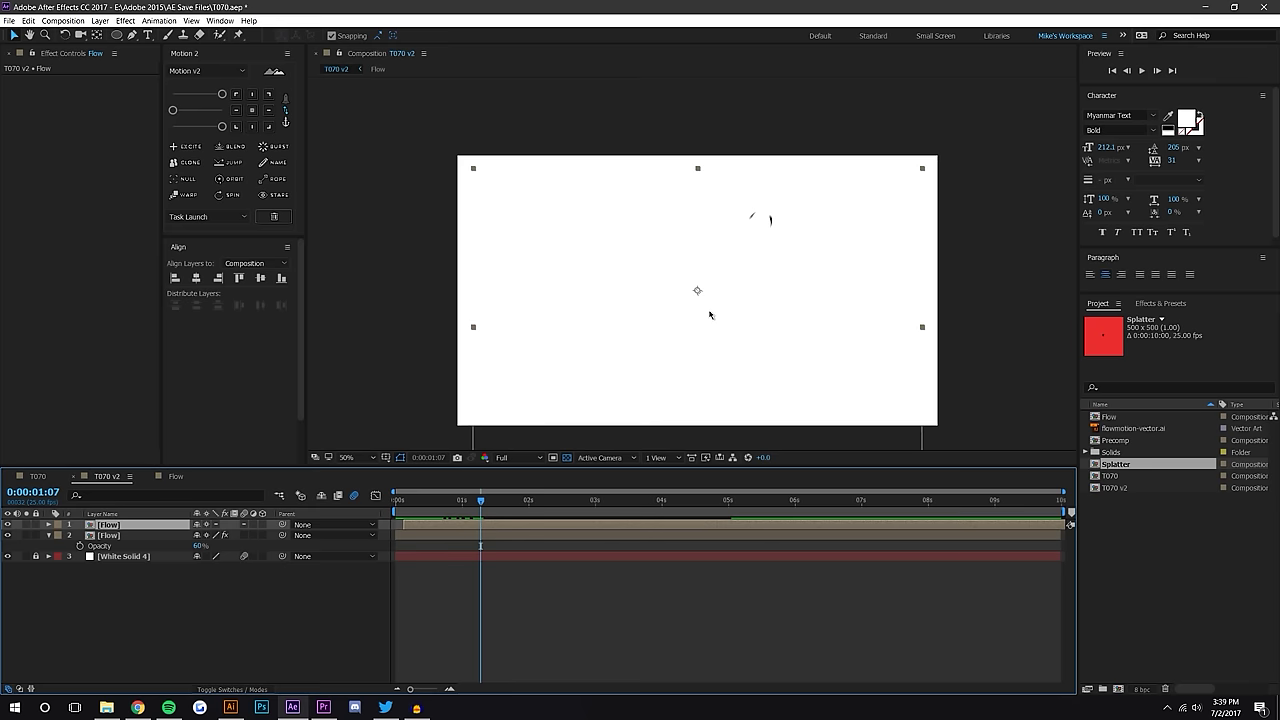
Examine the offset strokes up close around 0:00:01:17 and preview the layered reveal from about 0:00:00:03
key(period)
drag(482, 502, 508, 502)
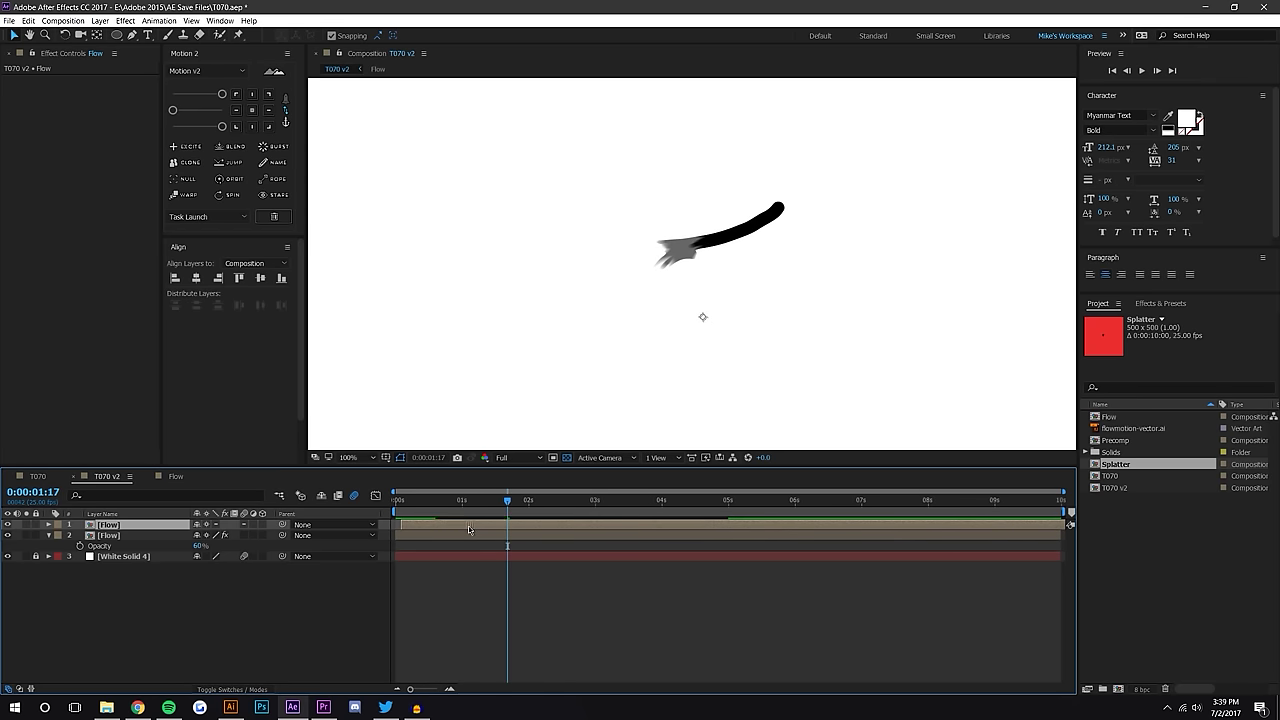
mouse_move(445, 499)
mouse_down()
mouse_move(409, 499)
mouse_move(523, 500)
mouse_move(398, 500)
mouse_up()
key(comma)
click(1141, 71)
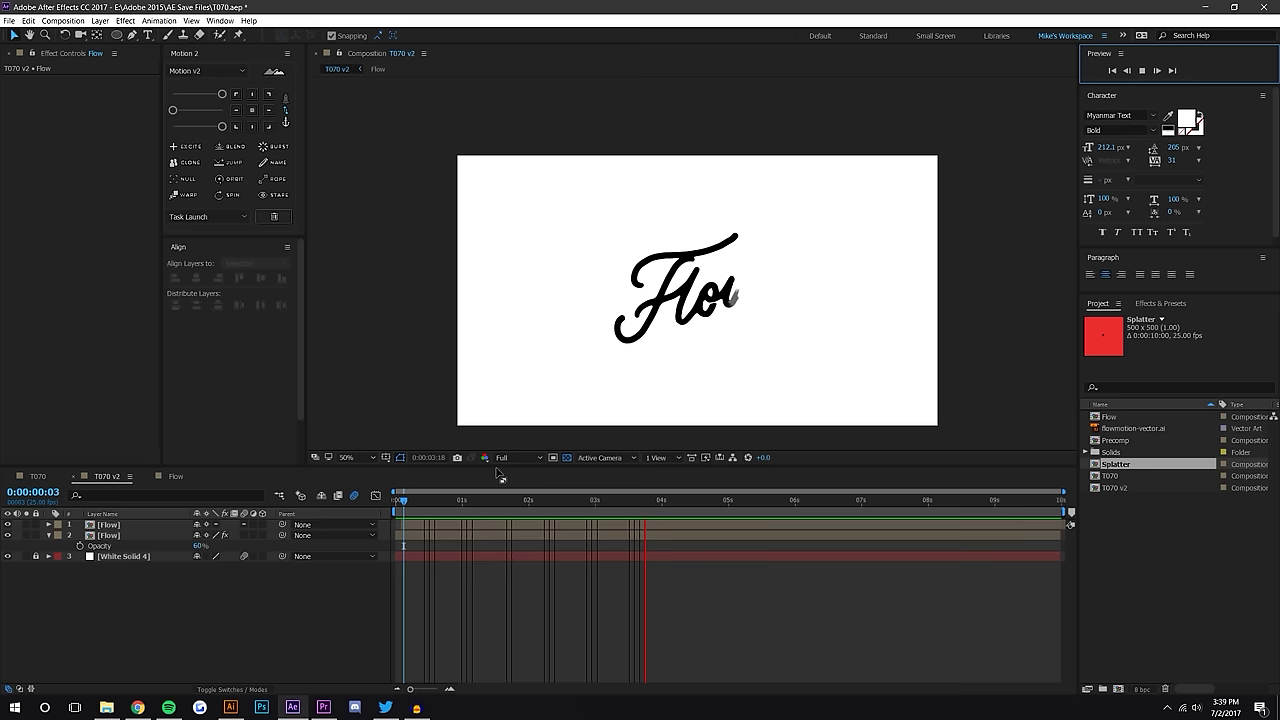
Change the Fill colour of the lower Flow layer from black to a bright light blue
mouse_move(443, 512)
mouse_down()
mouse_move(397, 512)
mouse_move(513, 509)
mouse_up()
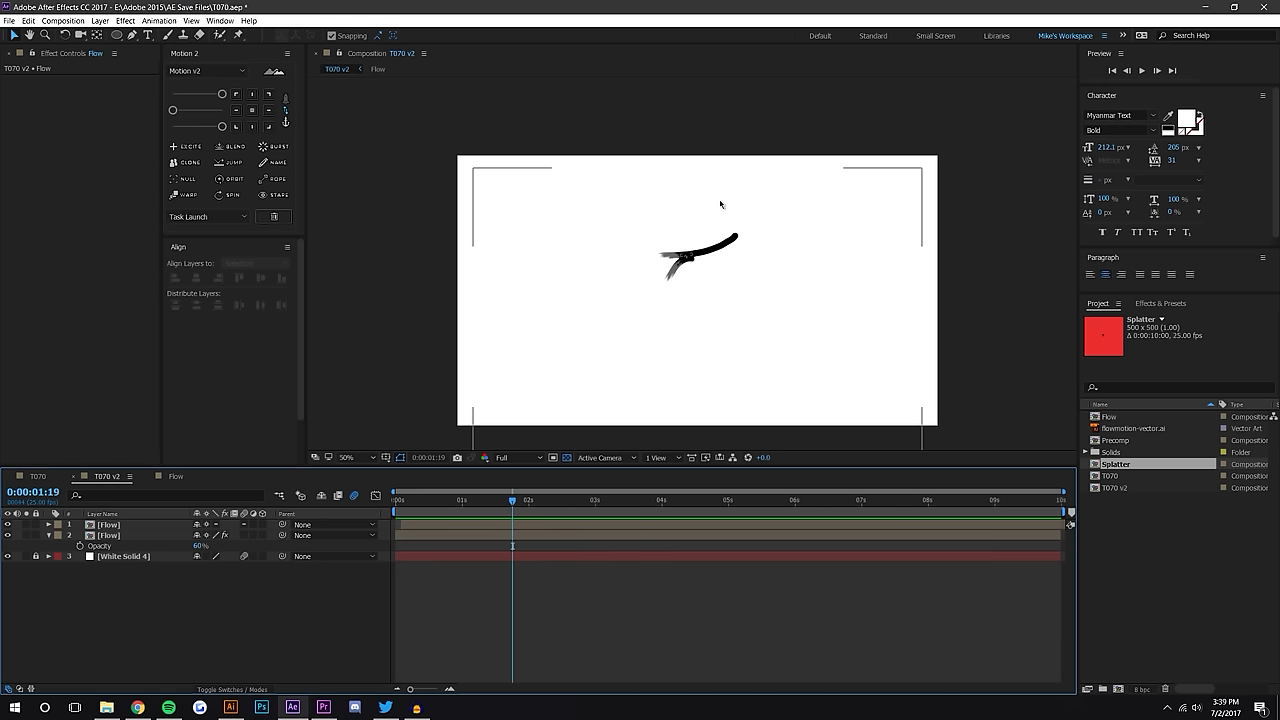
scroll(722, 202, up, 1)
click(151, 537)
click(97, 111)
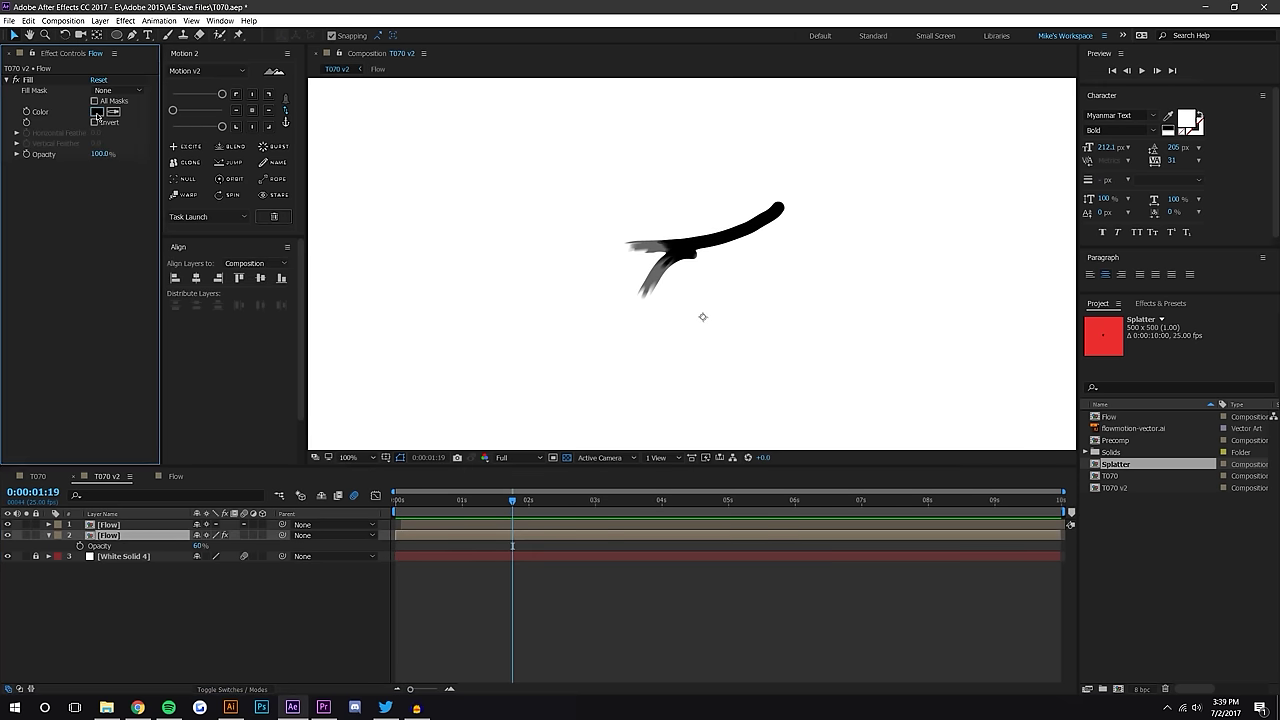
mouse_move(882, 217)
mouse_down()
mouse_move(1003, 193)
mouse_move(1046, 165)
mouse_up()
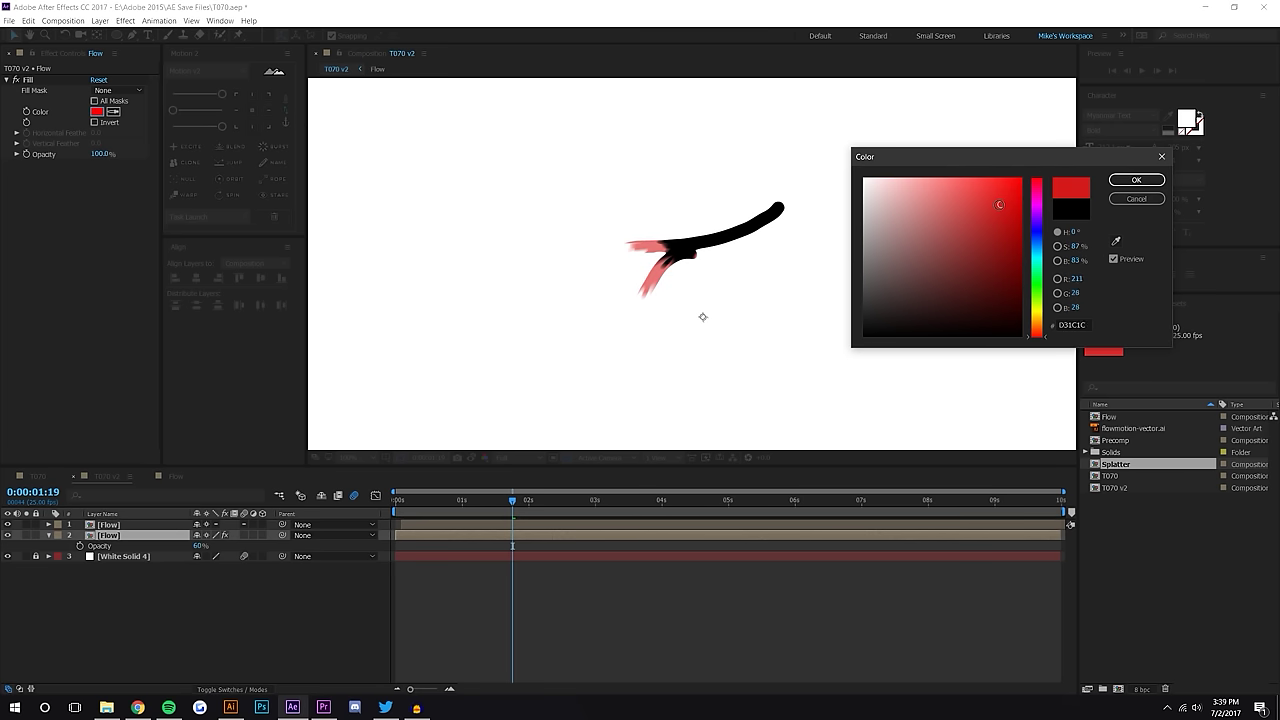
drag(1036, 224, 1038, 260)
click(1136, 180)
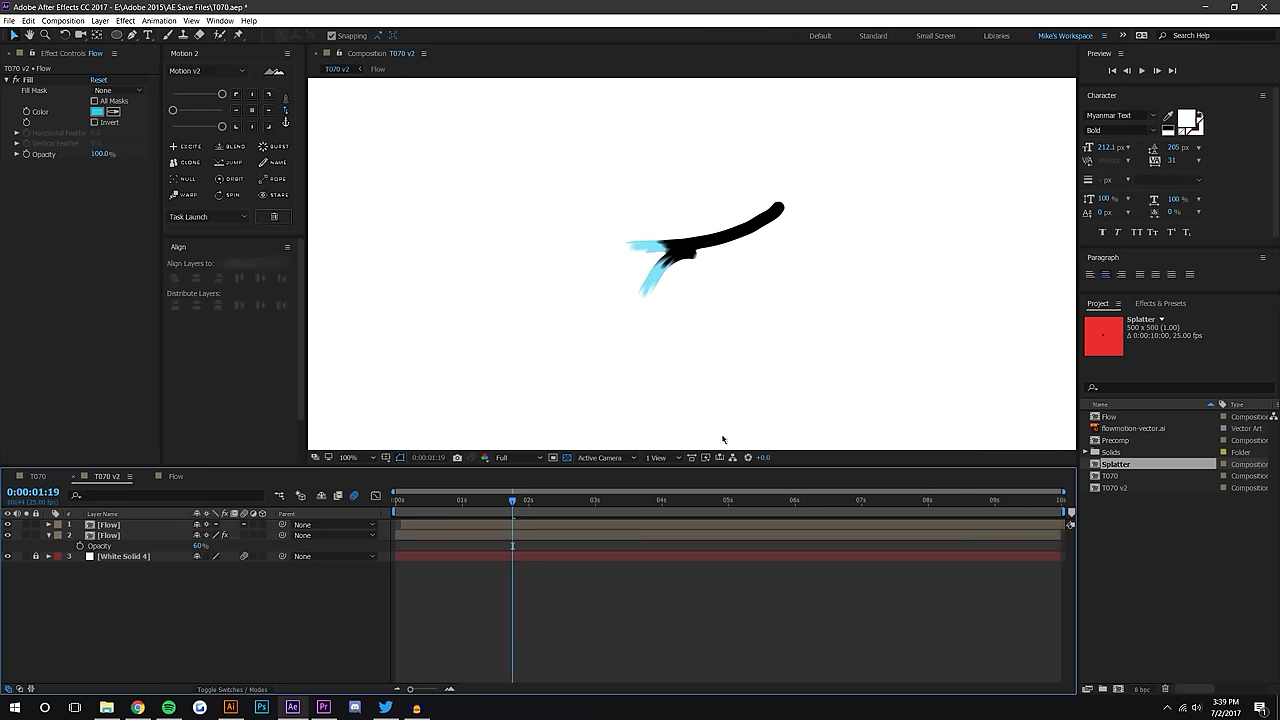
Duplicate the blue Flow layer and stagger the start times of the three Flow layers one frame apart
mouse_move(505, 507)
mouse_down()
mouse_move(471, 499)
mouse_move(597, 483)
mouse_move(688, 499)
mouse_move(505, 499)
mouse_up()
click(143, 540)
key(ctrl+d)
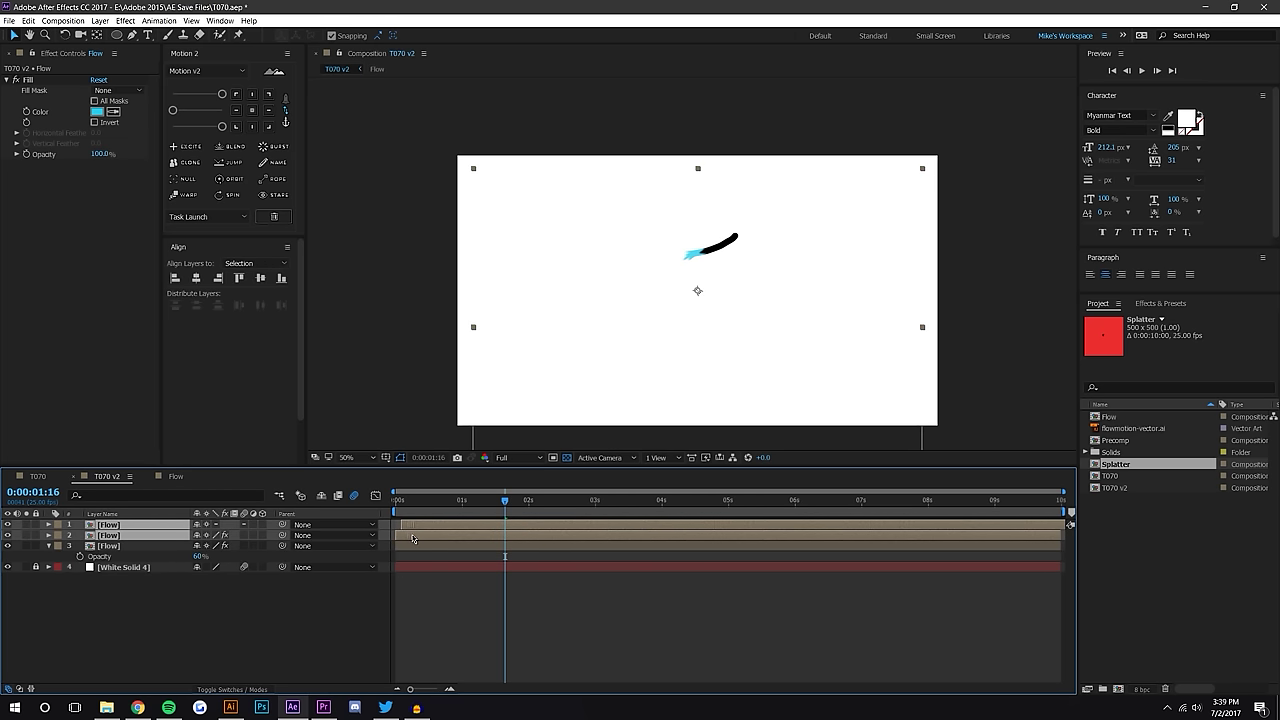
click(449, 689)
click(440, 530)
drag(440, 530, 427, 530)
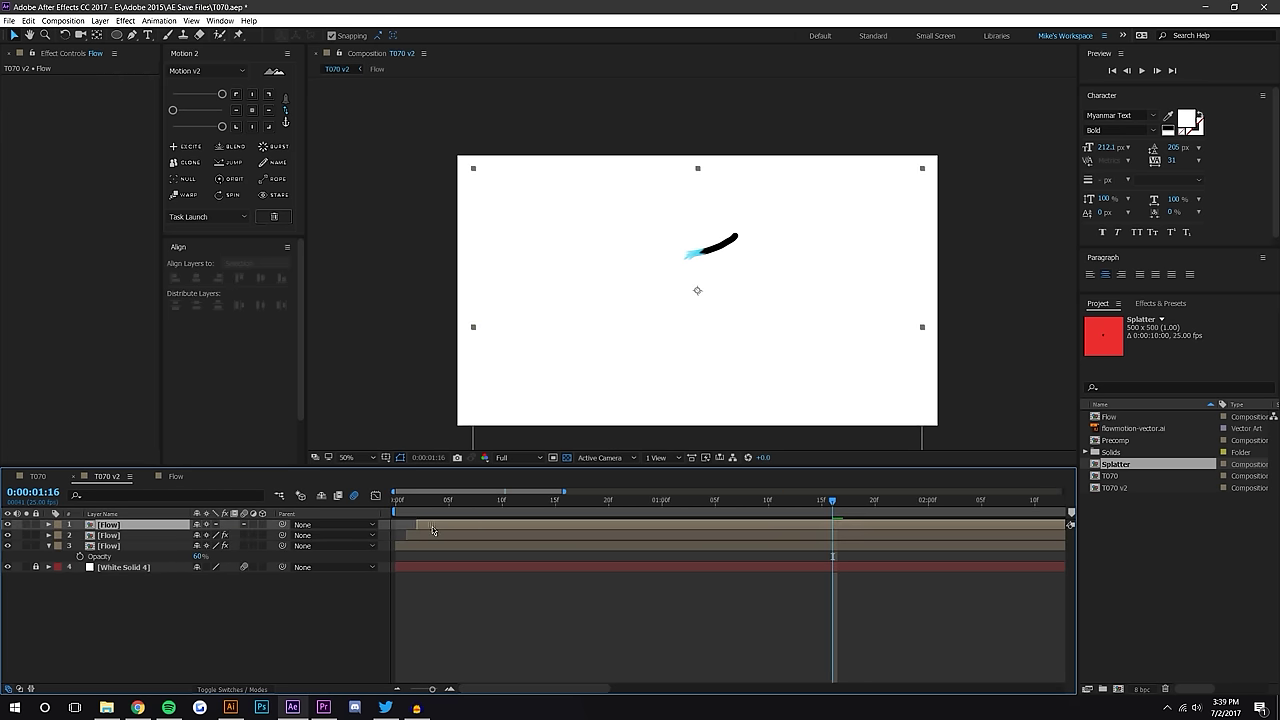
Set the Fill colour of the lowest Flow layer to light grey DDDDDD
click(413, 541)
click(98, 112)
mouse_move(924, 234)
mouse_down()
mouse_move(903, 249)
mouse_move(847, 192)
mouse_up()
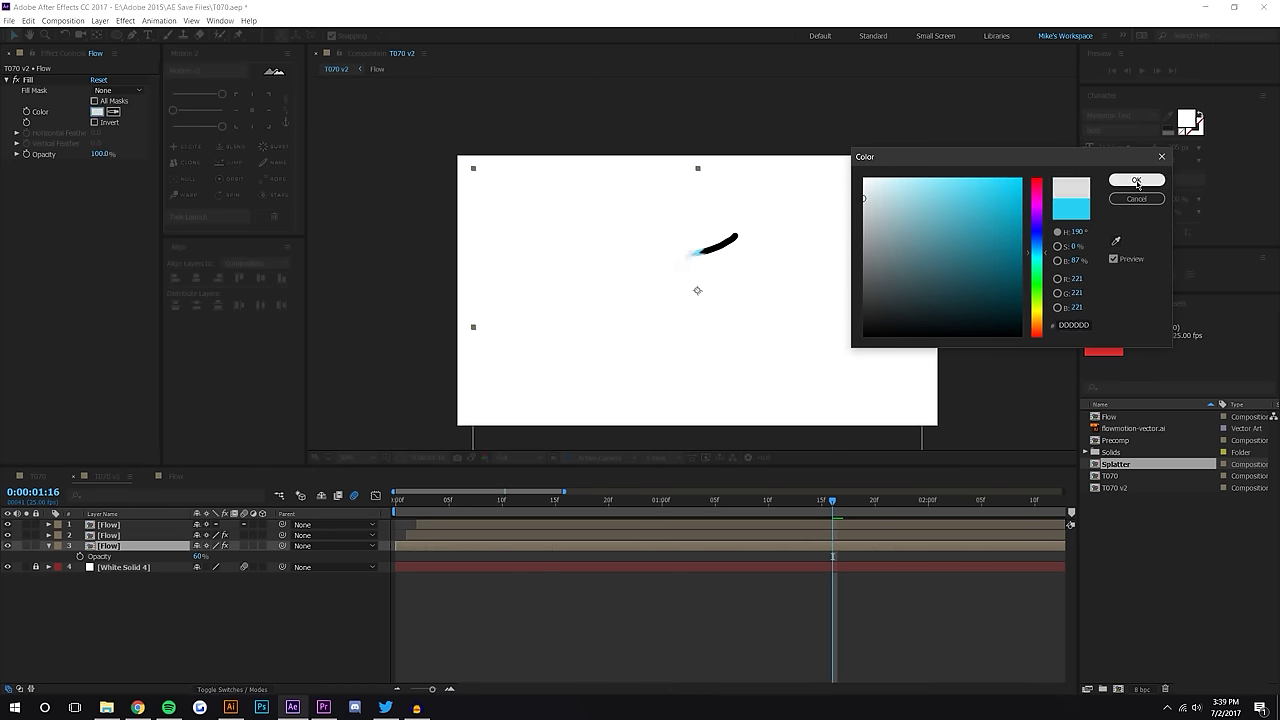
click(1136, 179)
Find where the stroke begins and trim the start of the light grey Flow layer to 0:00:01:10
click(405, 500)
mouse_move(389, 500)
mouse_down()
mouse_move(820, 508)
mouse_move(534, 508)
mouse_move(620, 508)
mouse_up()
key(space)
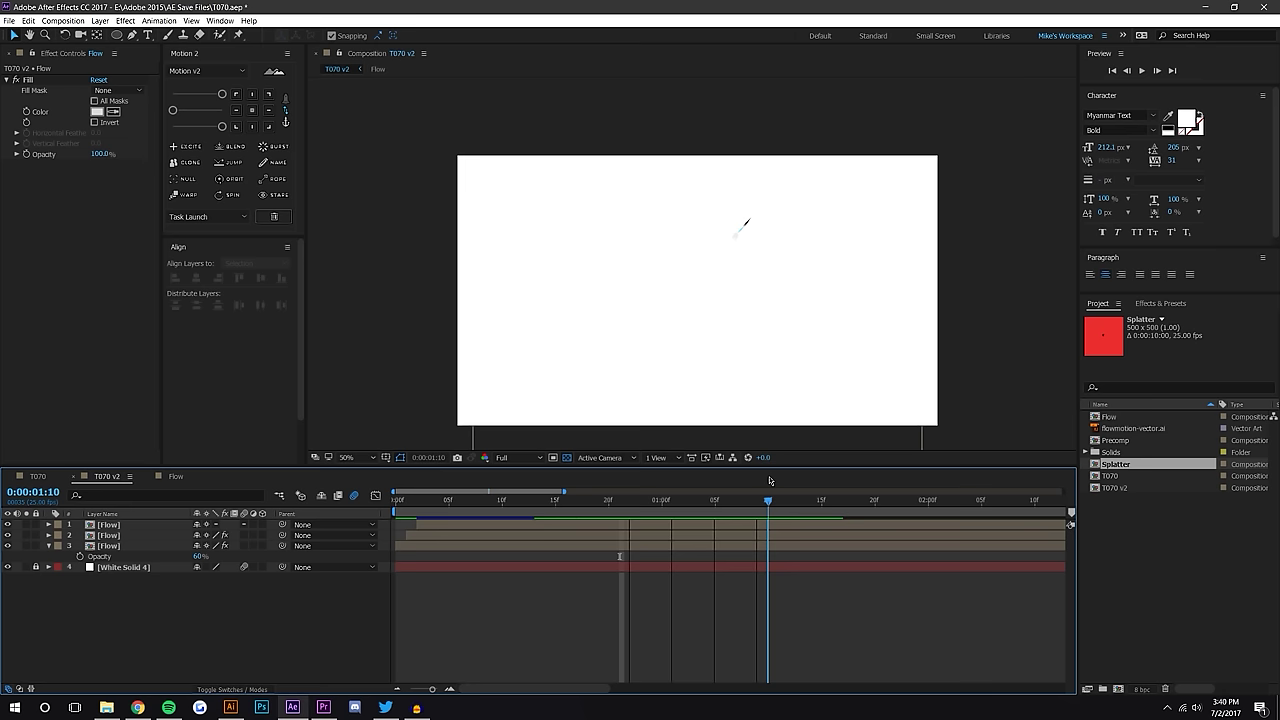
click(118, 546)
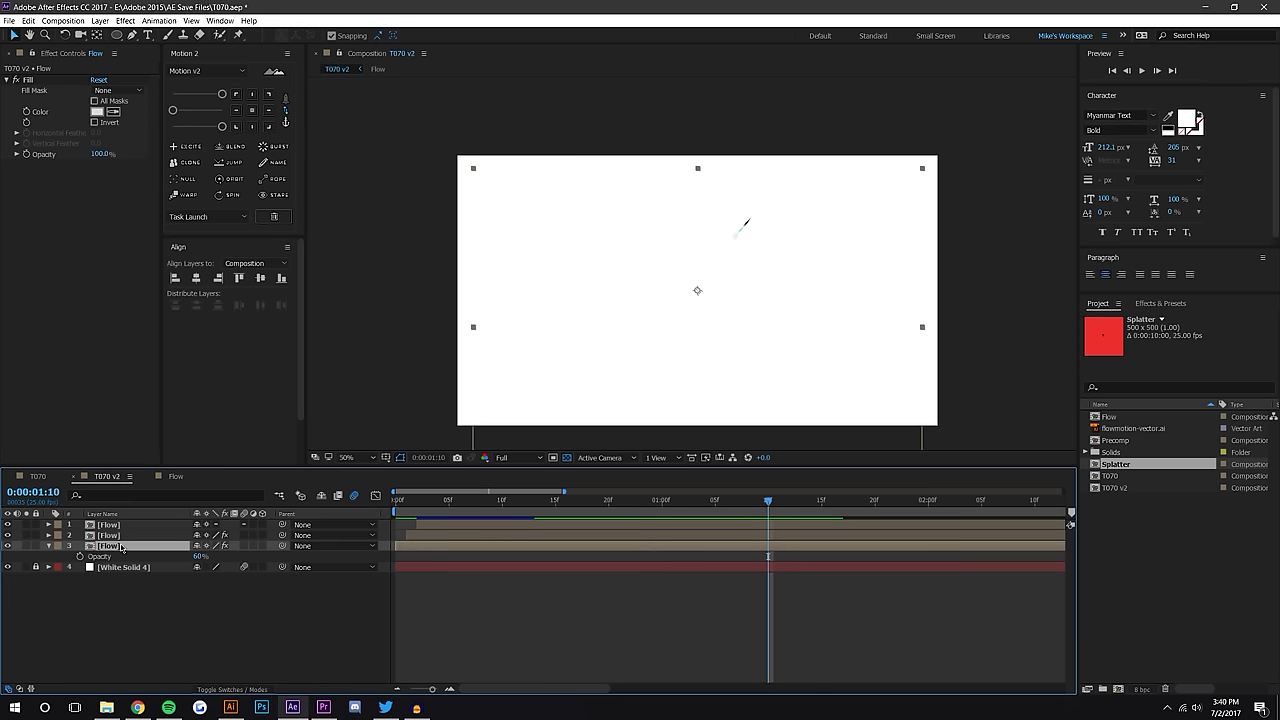
key(alt+bracketleft)
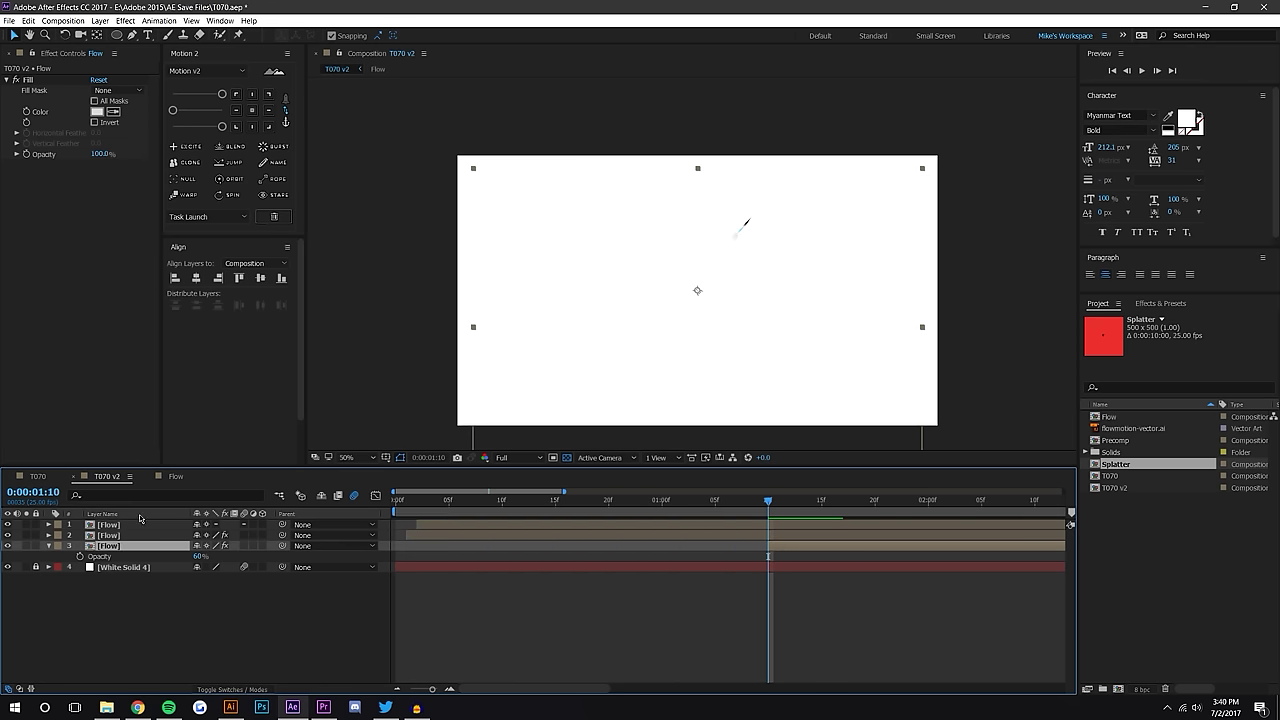
Trim the start of the blue Flow layer to 0:00:01:11, one frame after the grey layer
click(823, 634)
key(Page_Down)
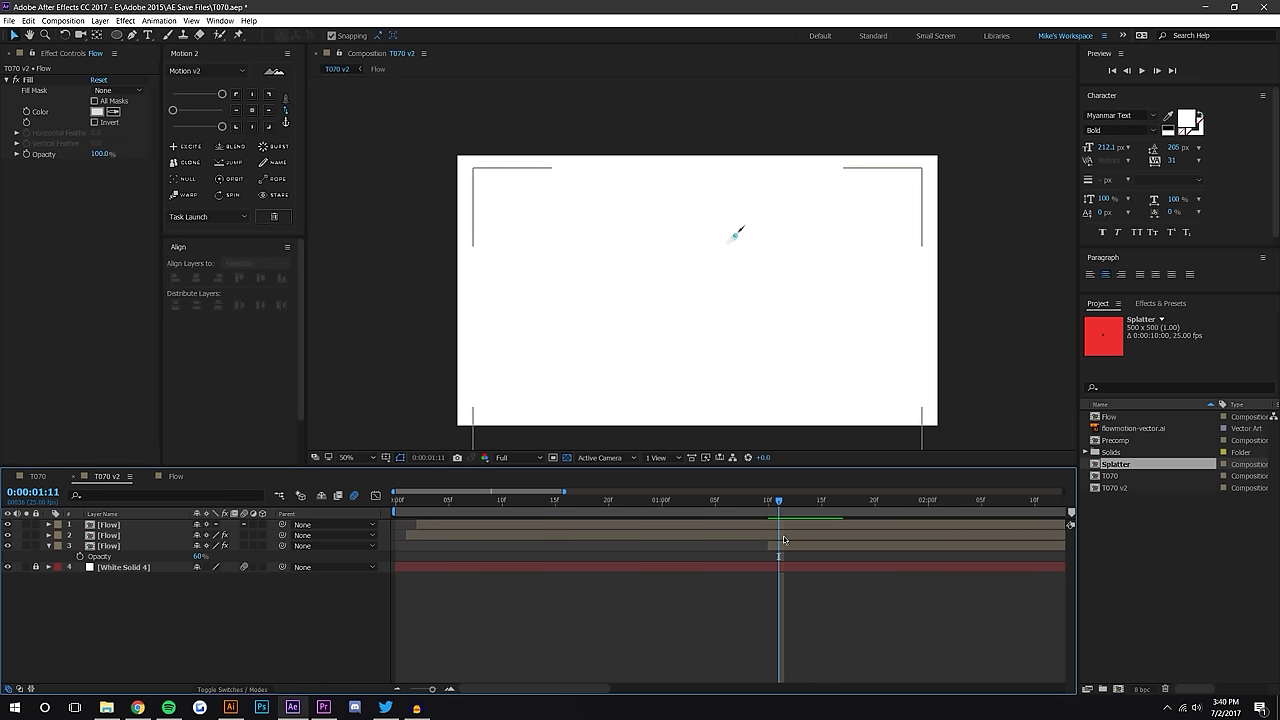
click(785, 536)
key(alt+bracketleft)
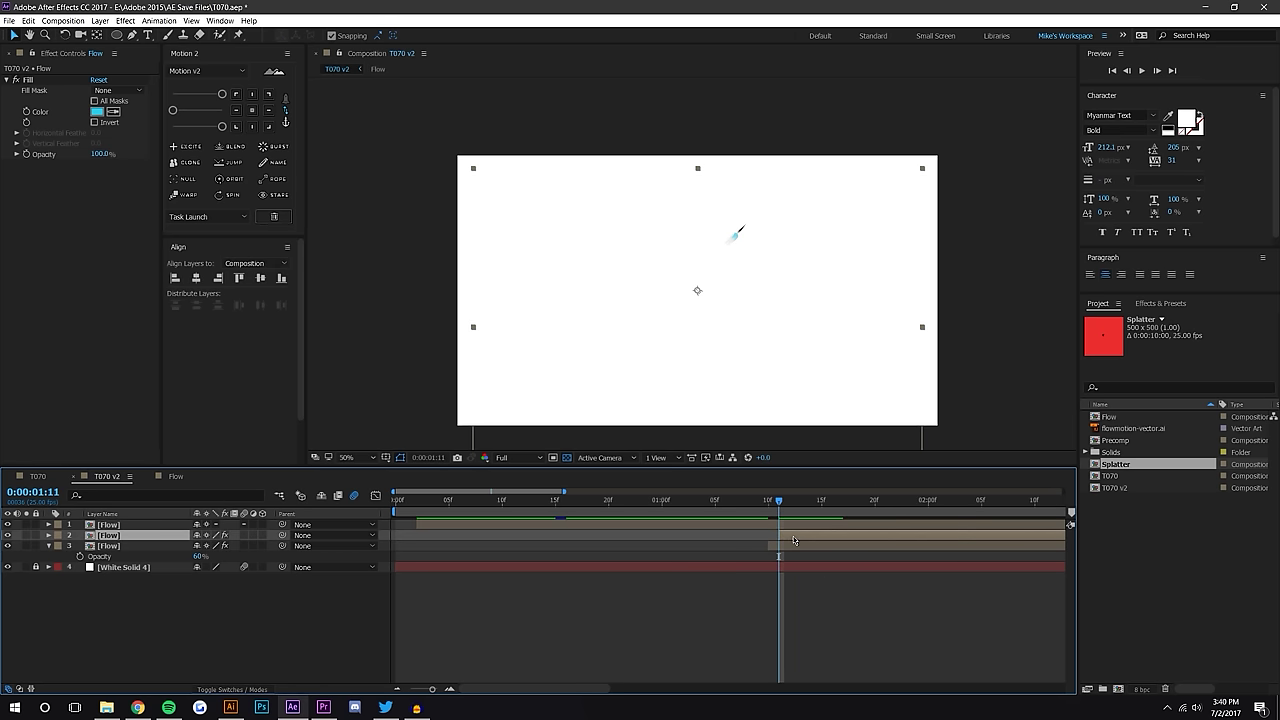
Preview the three-layer reveal from the start of the composition
click(824, 599)
drag(779, 505, 449, 502)
drag(357, 495, 355, 495)
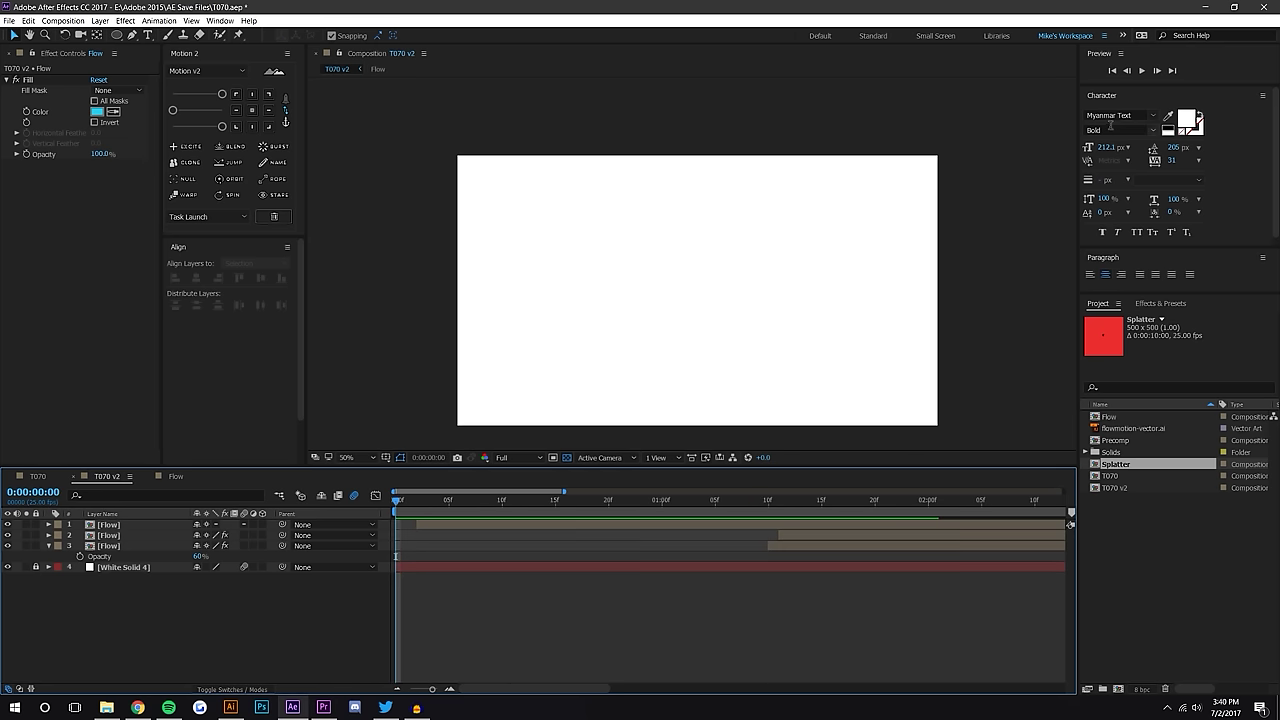
click(1144, 73)
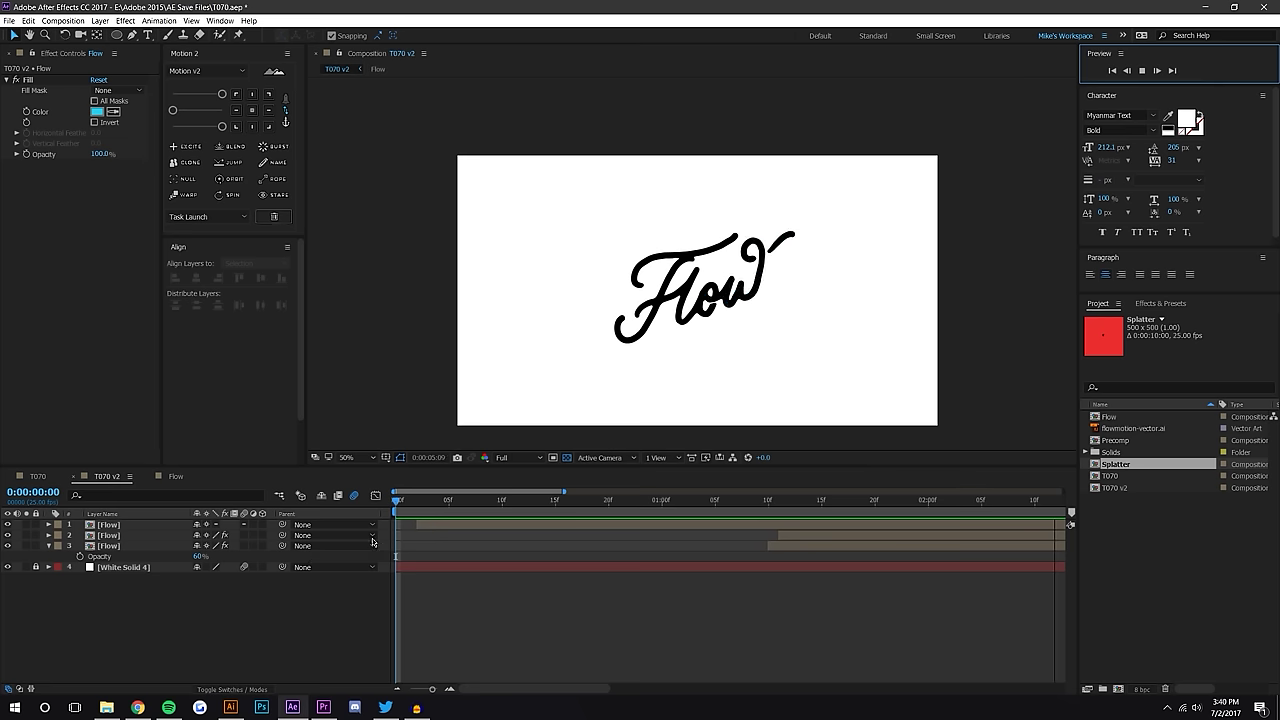
key(space)
click(1147, 70)
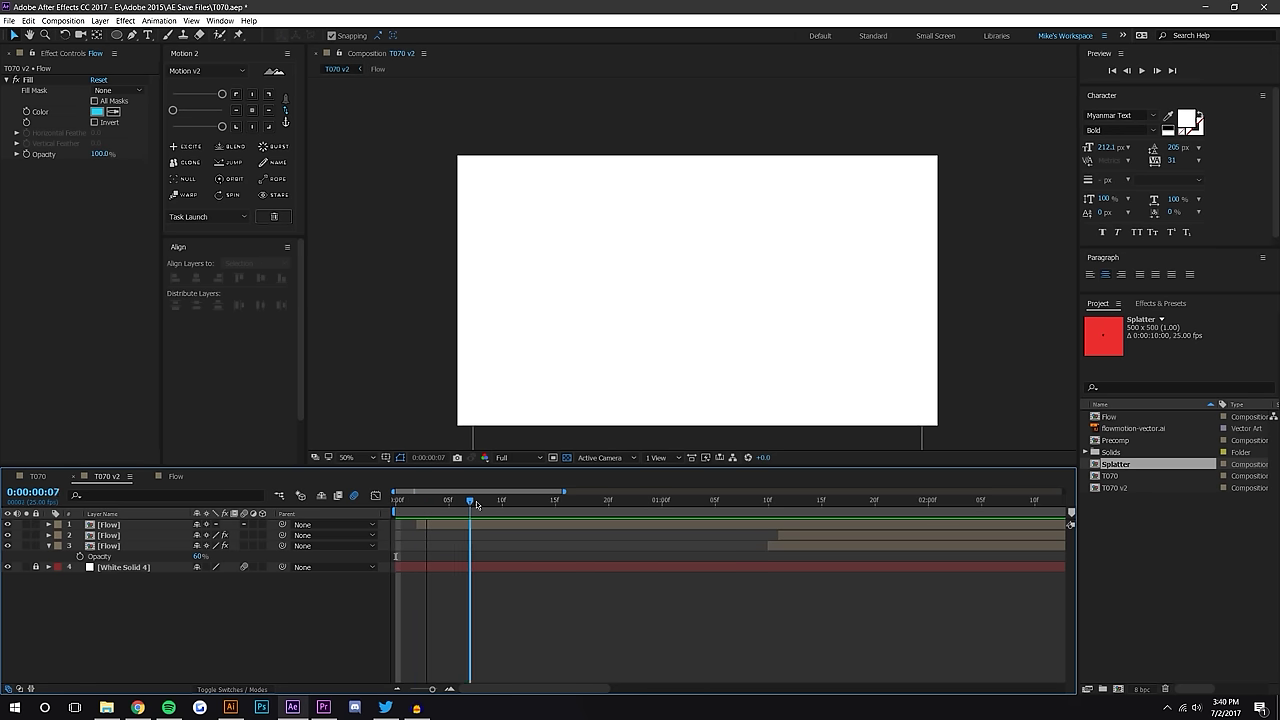
Fit the composition to the viewer, play the reveal from 0:00:00:09 and inspect the coloured stroke tips up to about 0:00:03:16
click(374, 457)
click(377, 483)
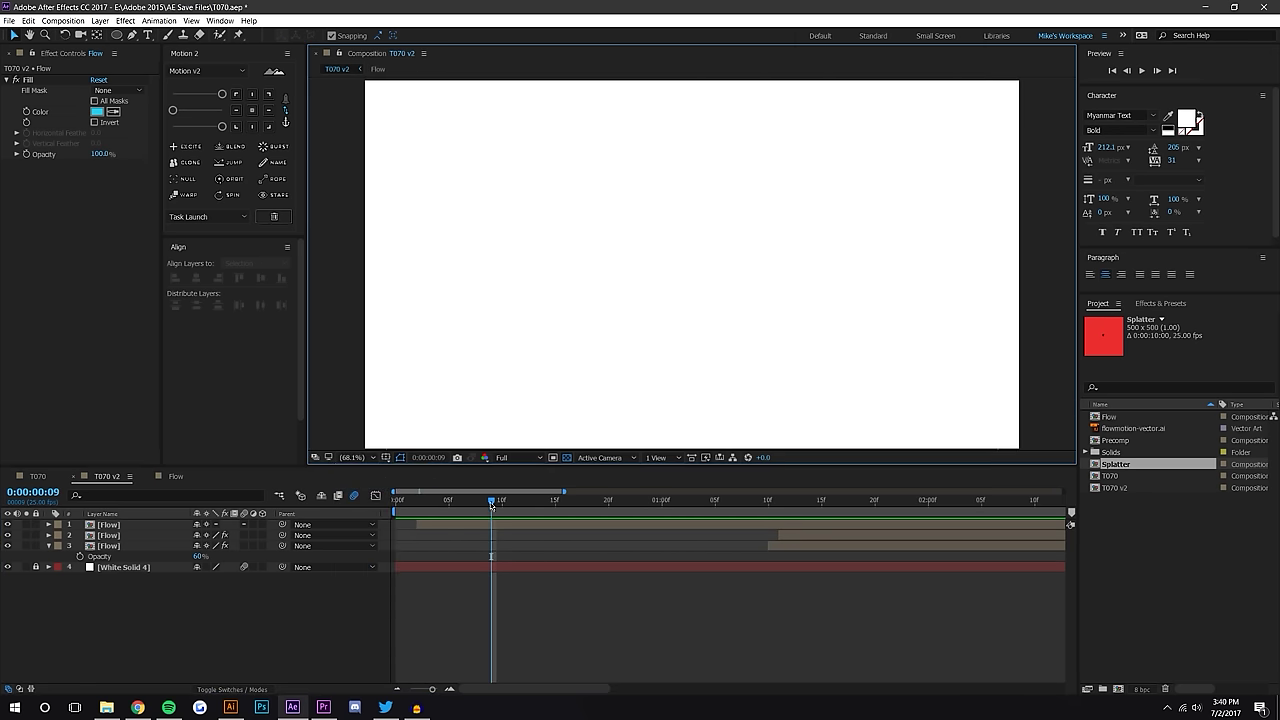
key(space)
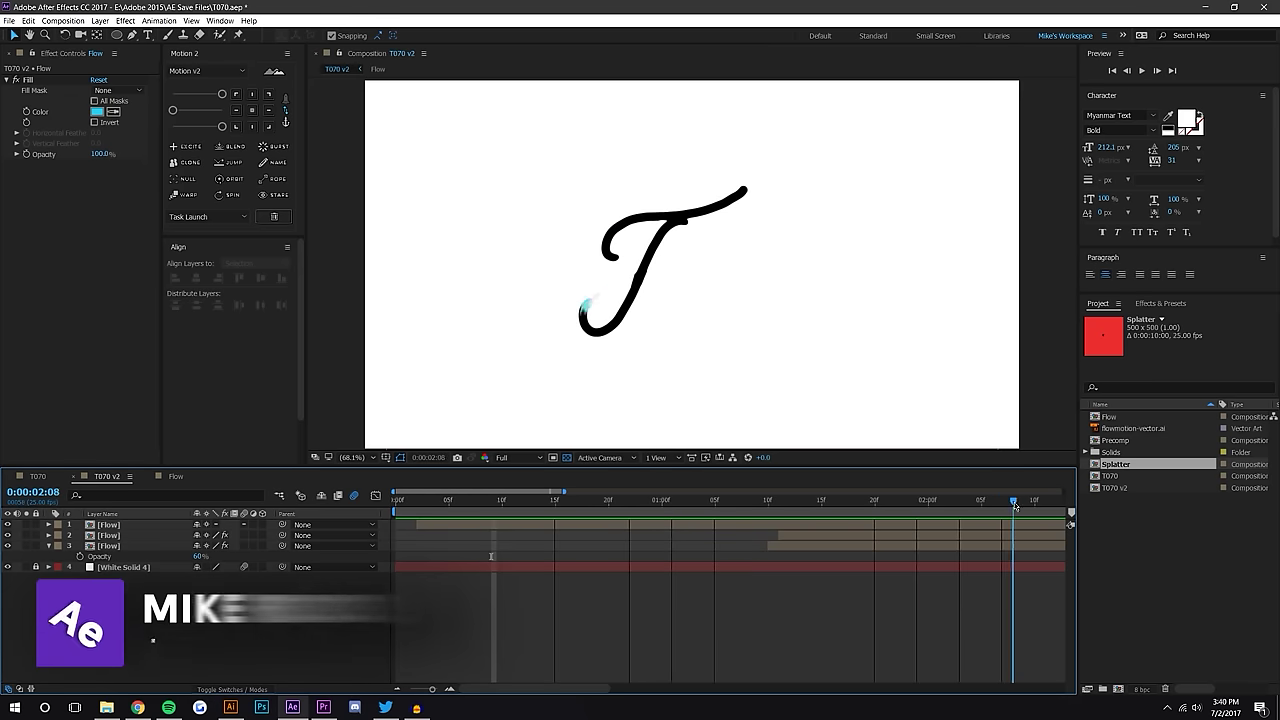
mouse_move(1057, 512)
mouse_down()
mouse_move(817, 542)
mouse_move(838, 500)
mouse_move(868, 498)
mouse_up()
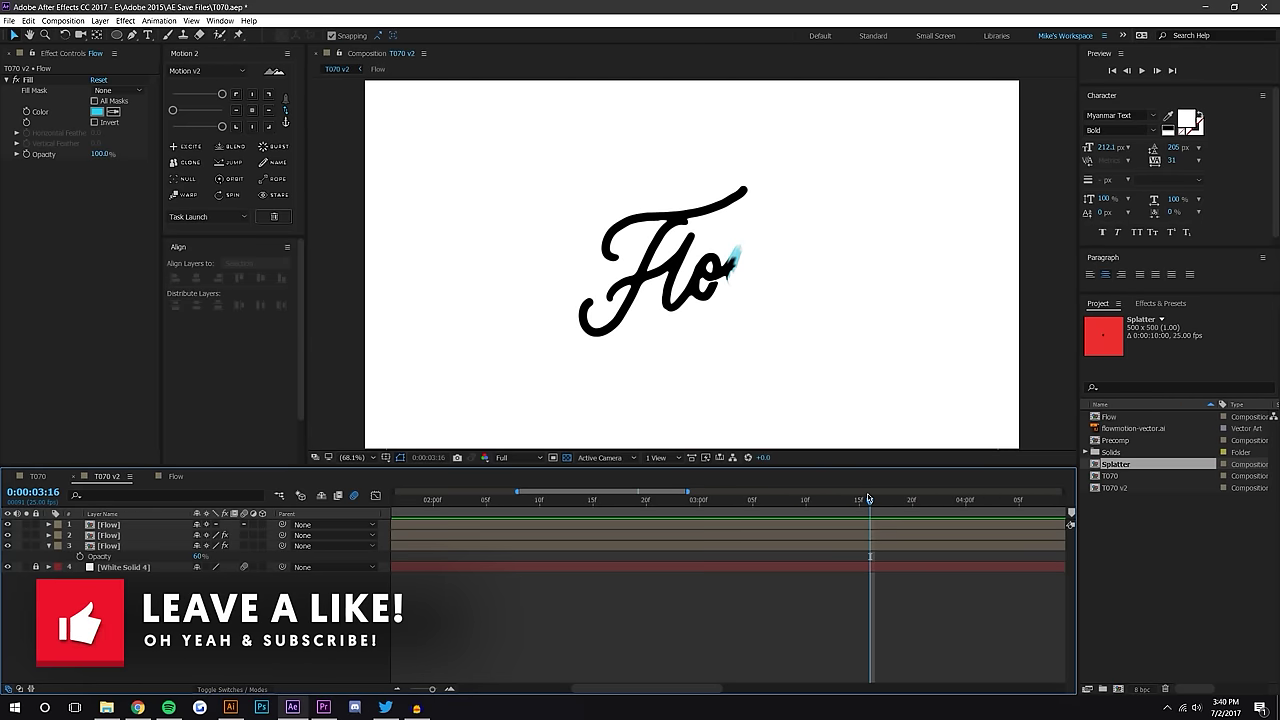